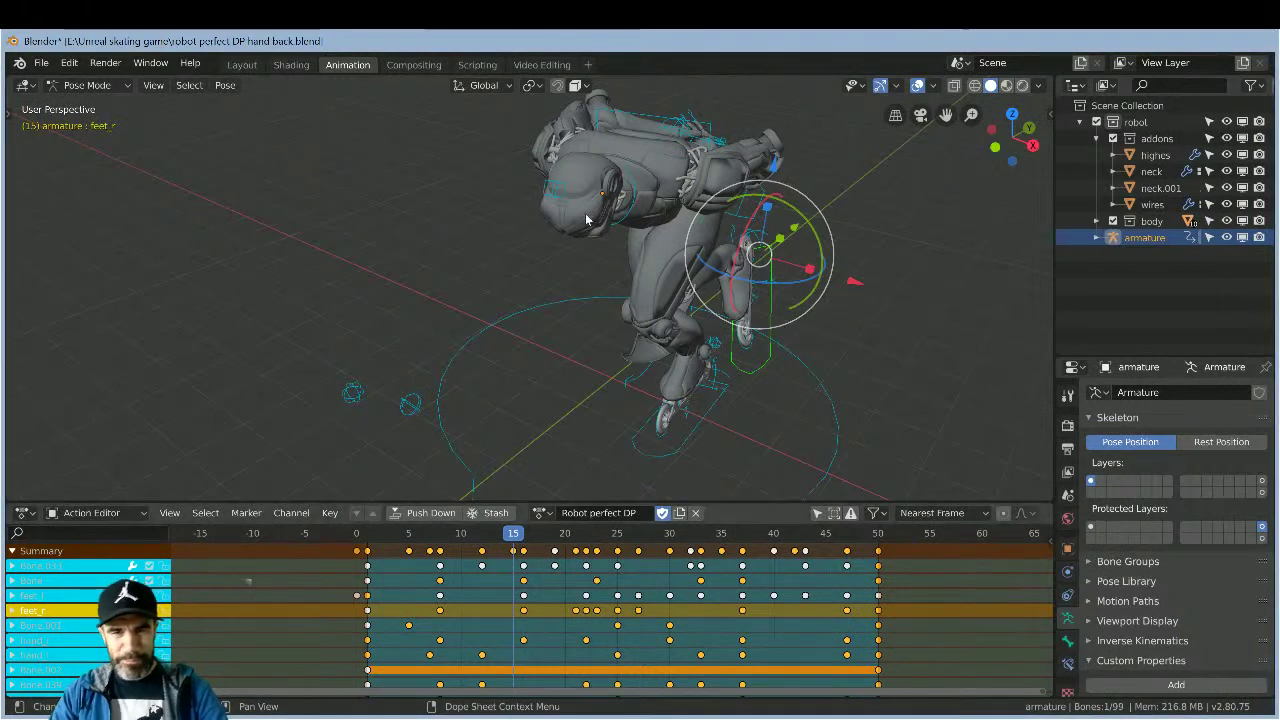
- Zoom out and orbit around the skater rig, checking it from the right side and from behind
scroll(775, 360, down, 2)
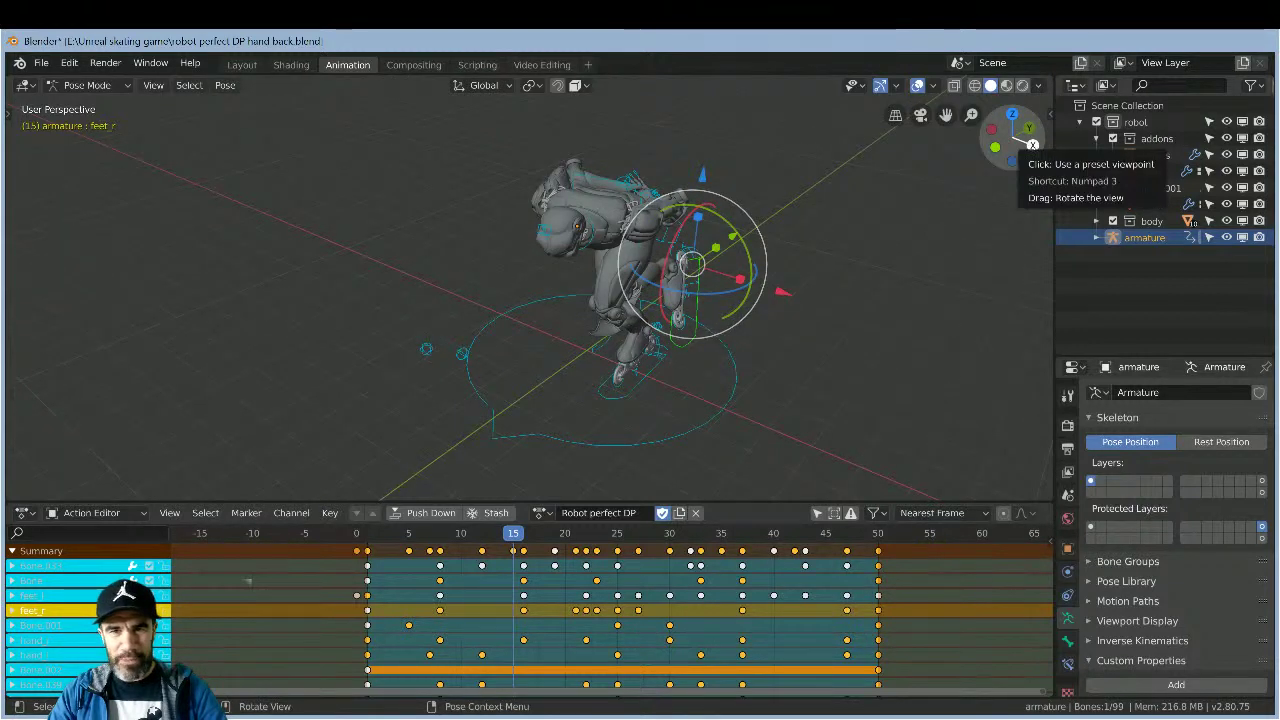
click(1033, 145)
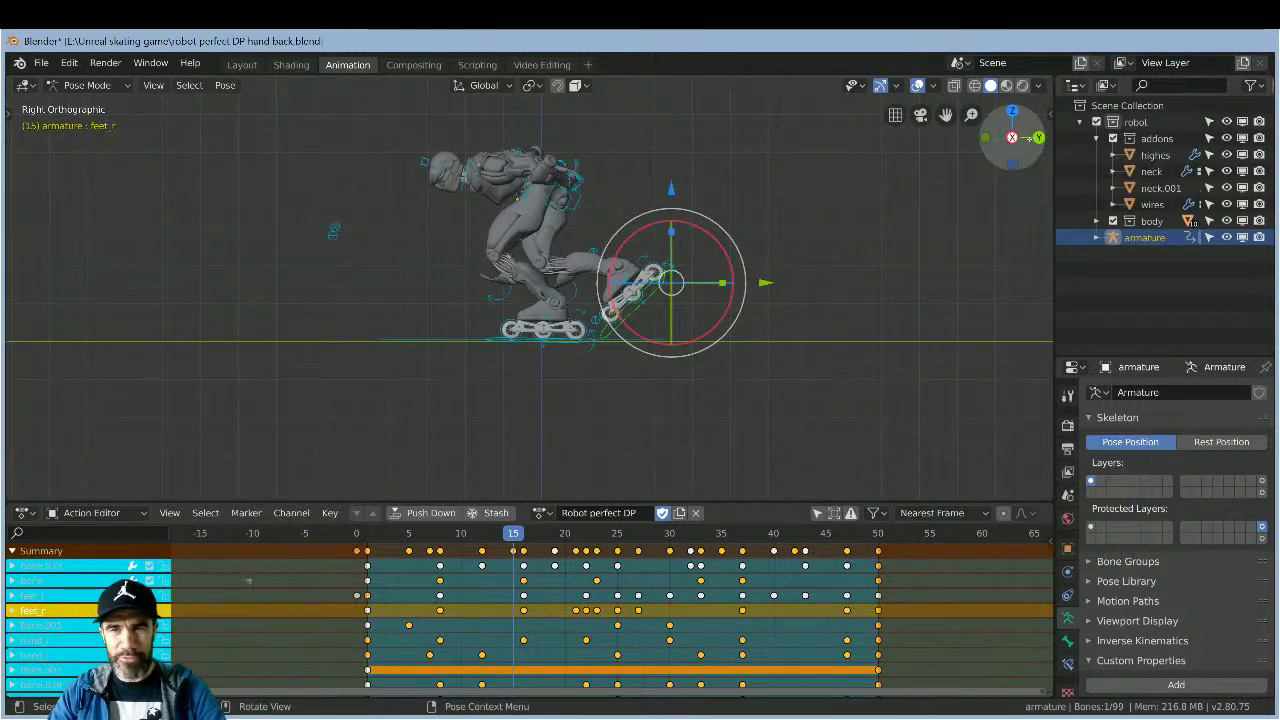
click(1038, 137)
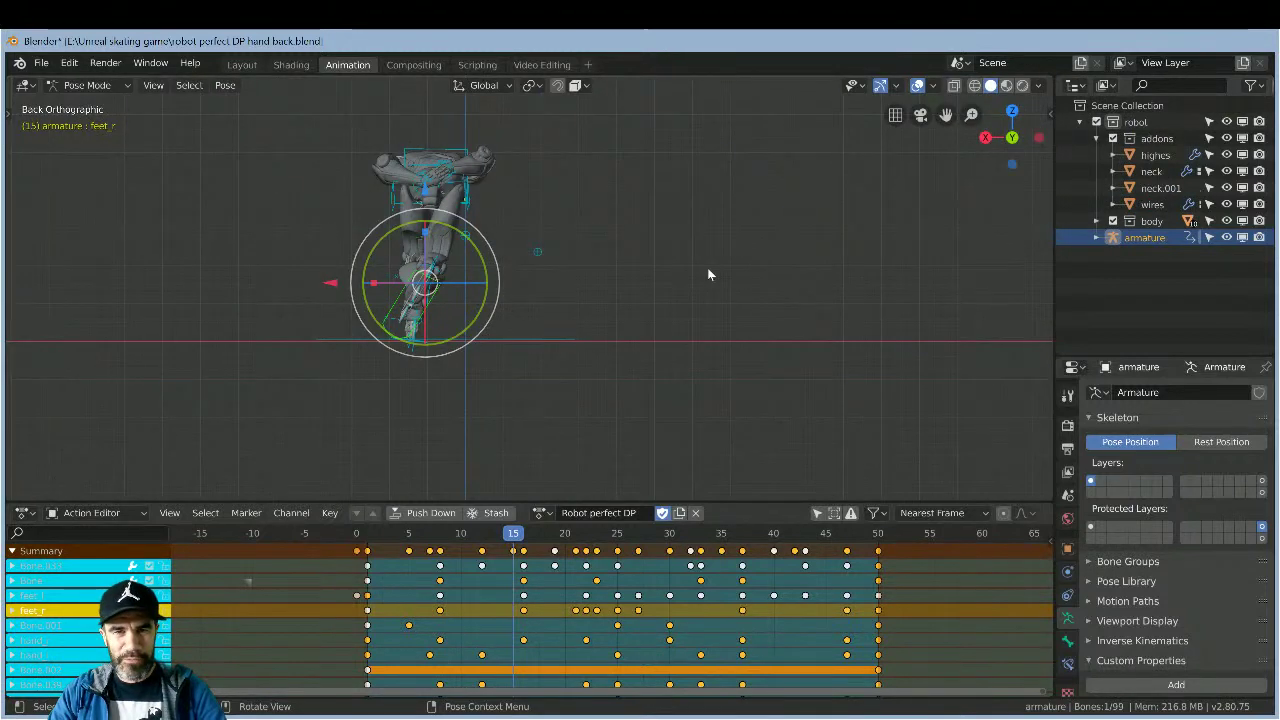
middle_drag(694, 286, 487, 288)
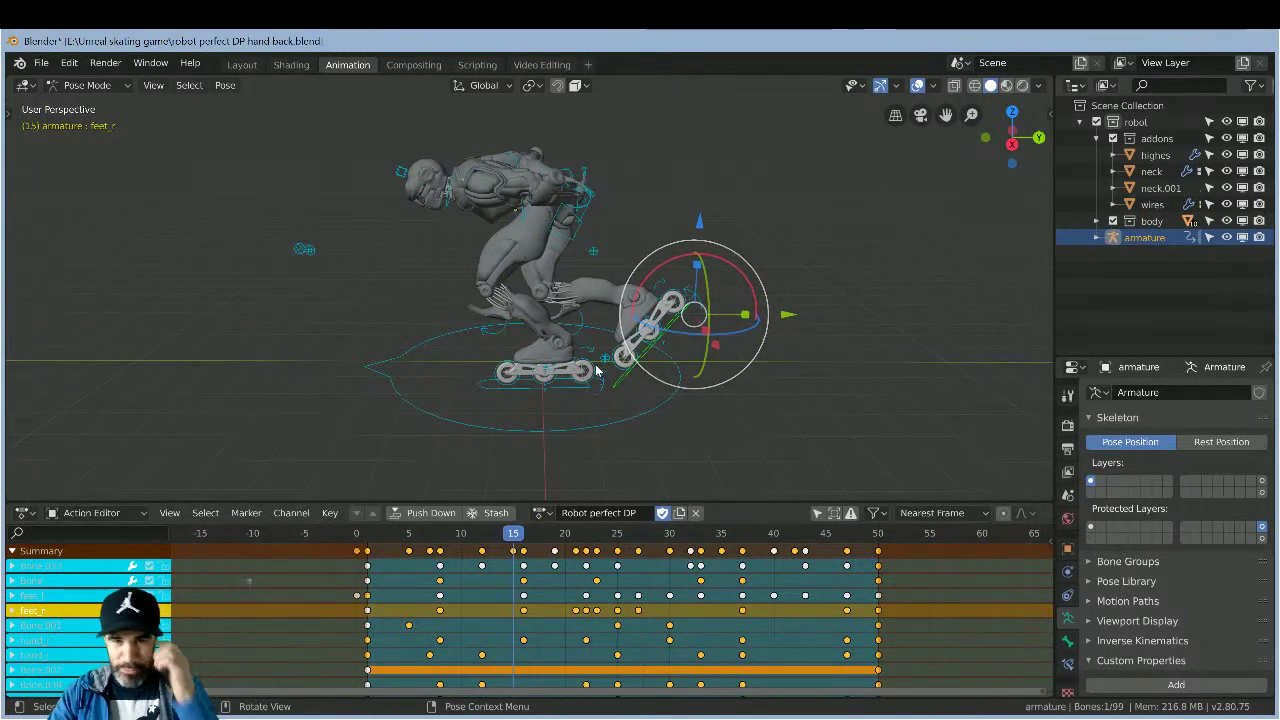
middle_drag(355, 290, 470, 278)
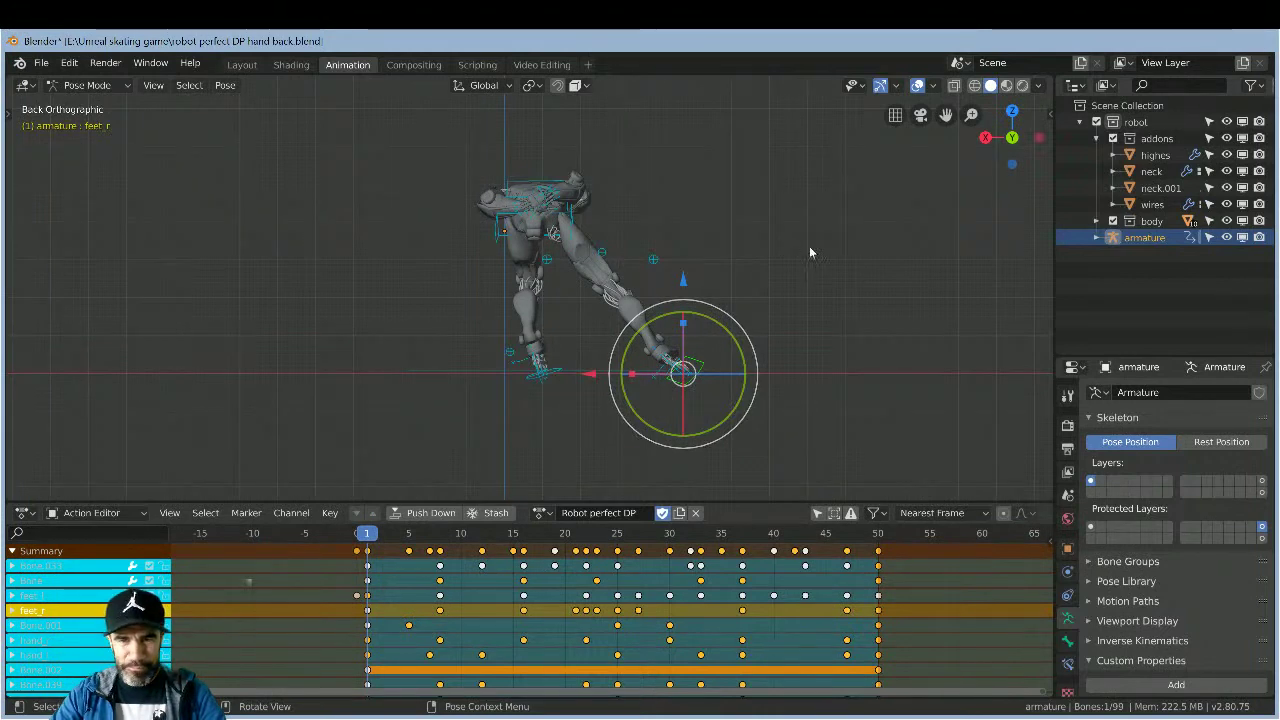
- Snap the view straight behind the rig, then orbit to see the robot from the side
middle_drag(838, 240, 818, 240)
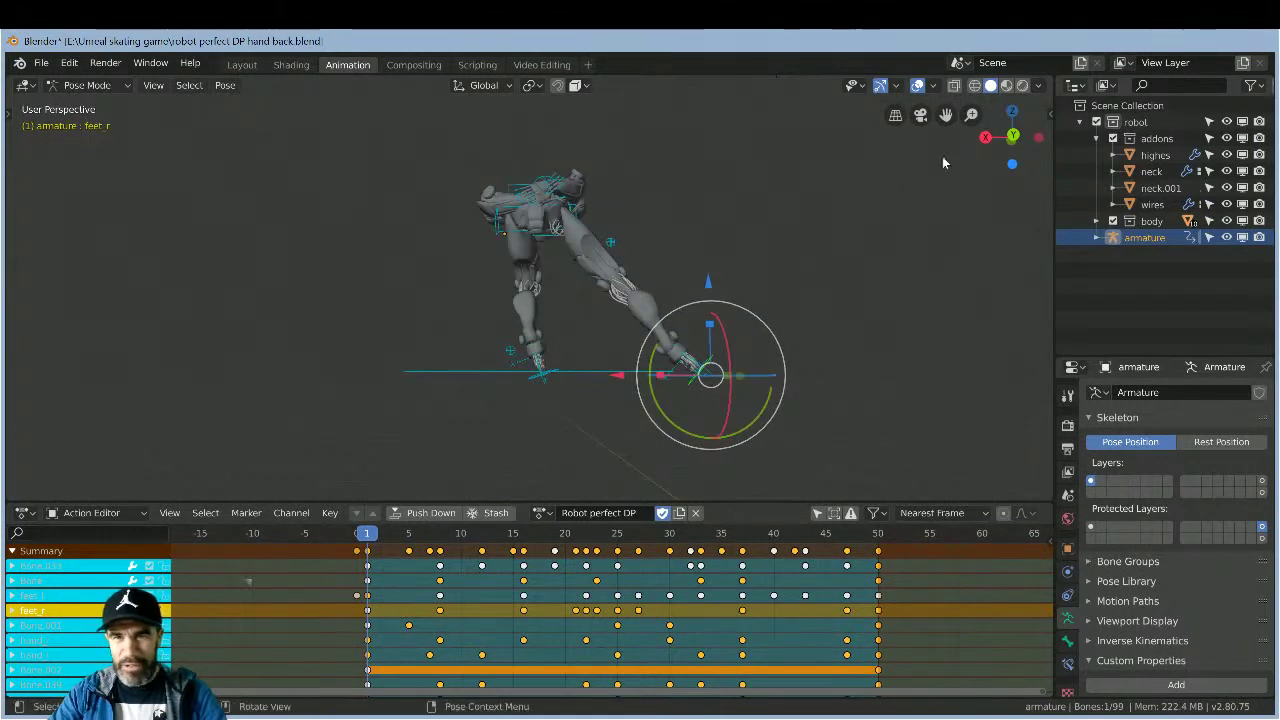
click(1013, 135)
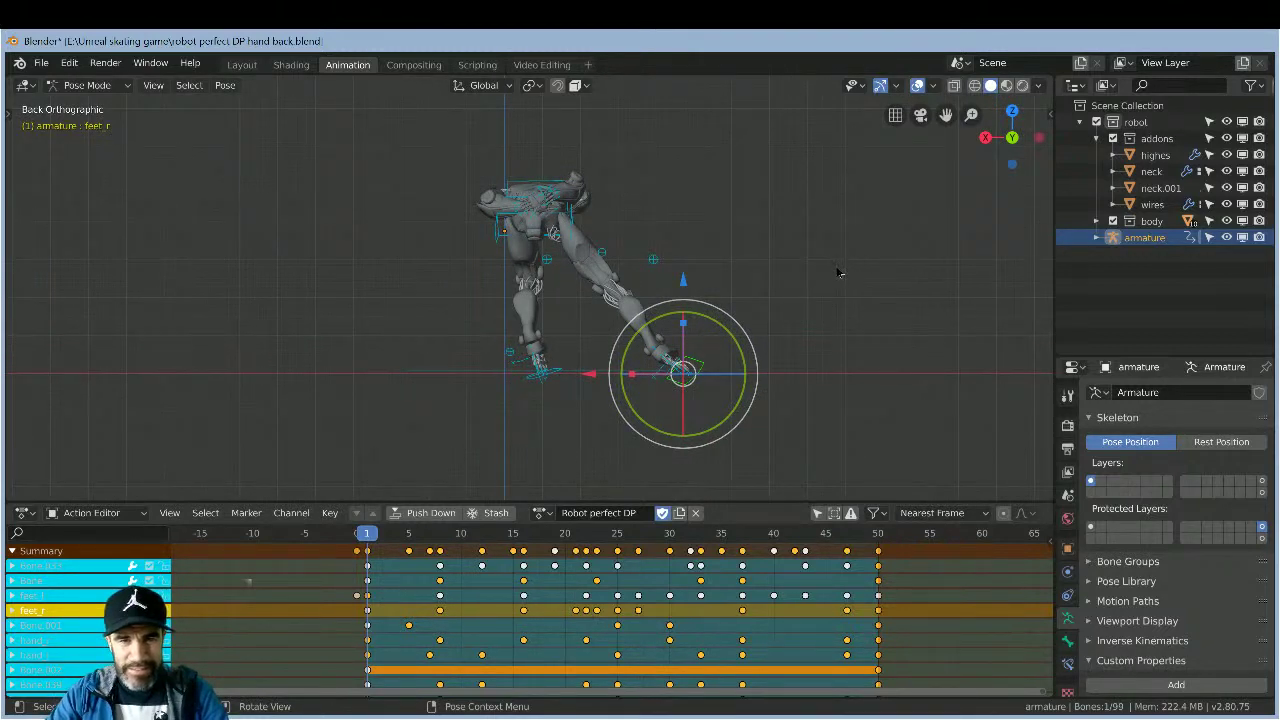
middle_drag(838, 272, 985, 300)
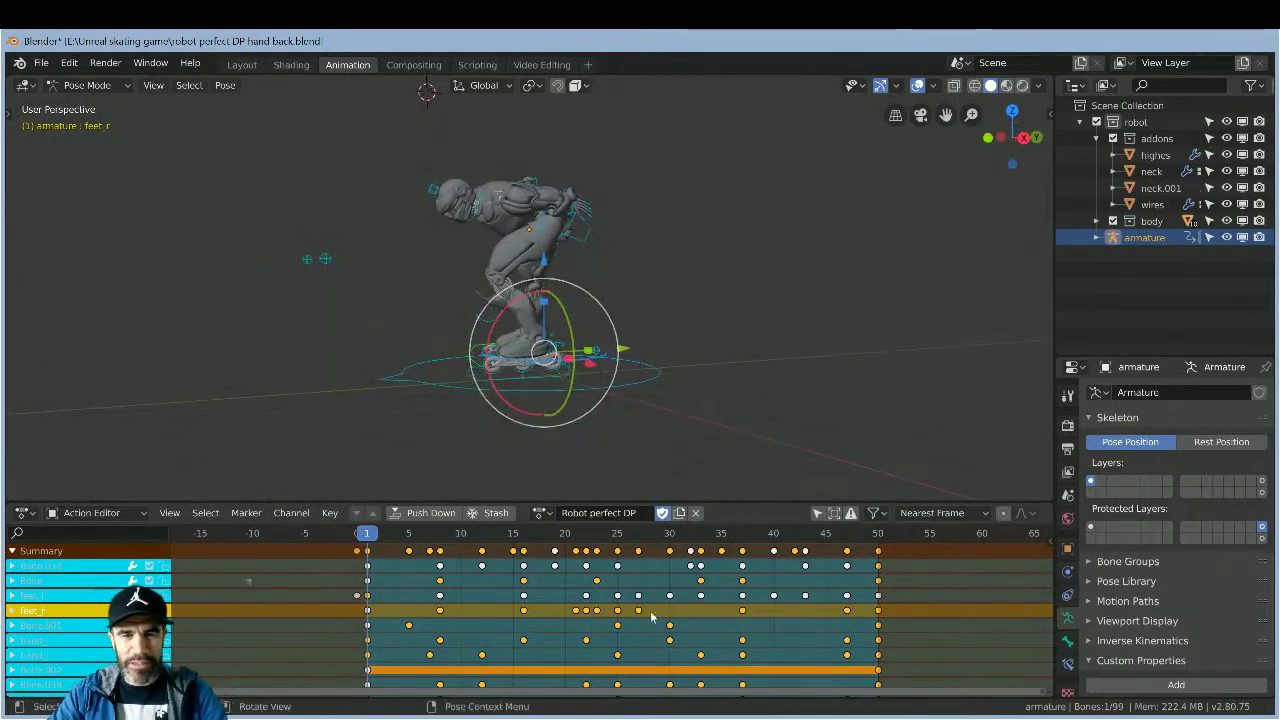
- Play the skating loop in the Layout workspace, orbiting high to look down on the skater
click(242, 64)
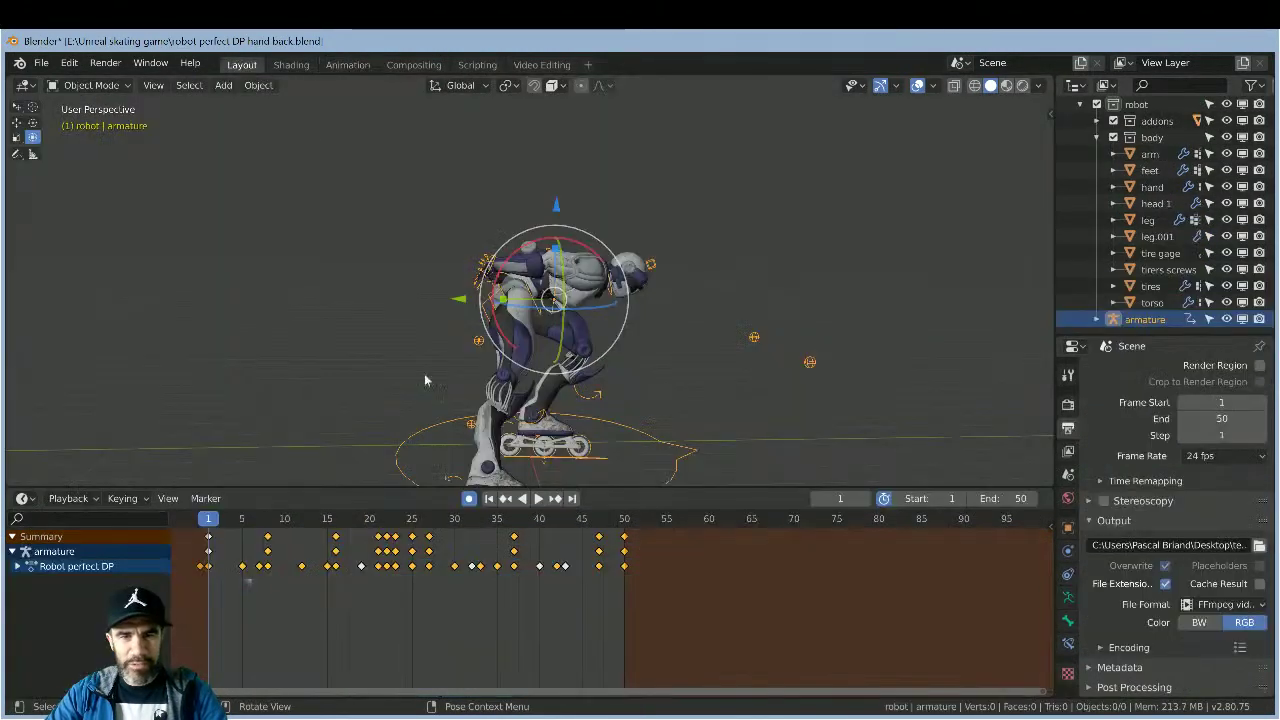
click(538, 500)
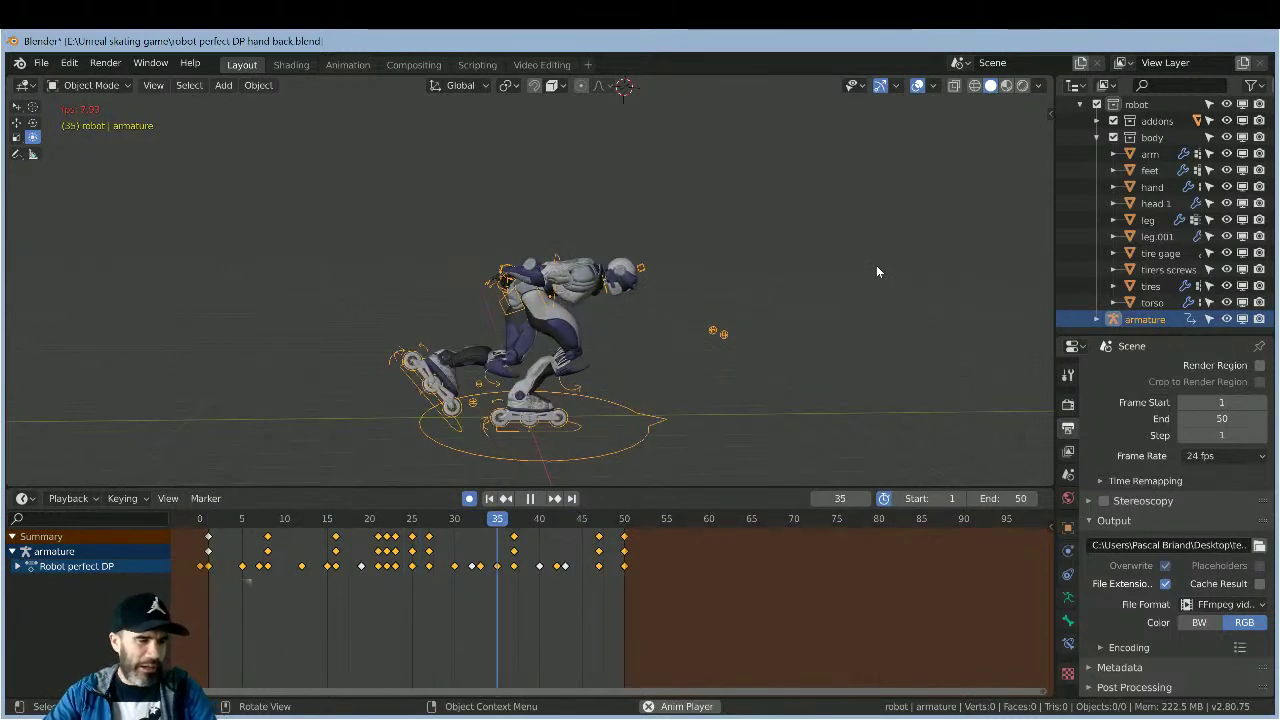
middle_drag(854, 278, 812, 244)
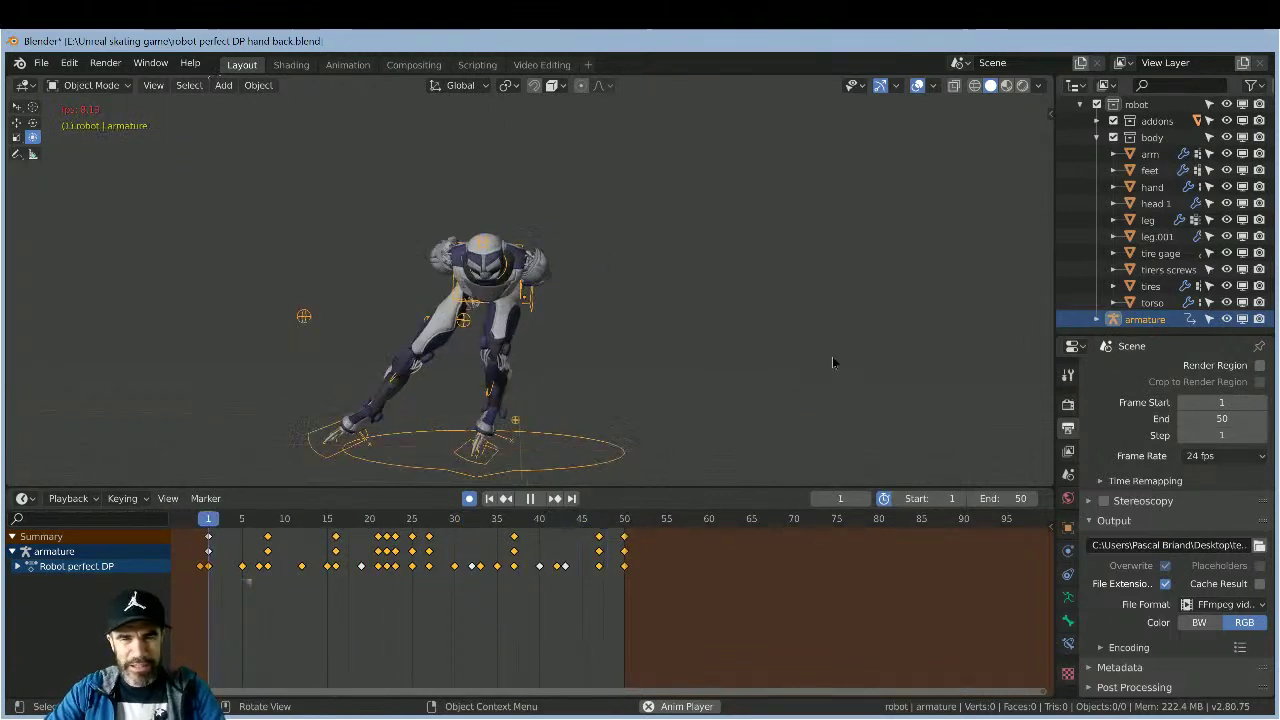
scroll(833, 360, up, 3)
middle_drag(833, 360, 865, 366)
- Zoom out and back in, jump to the first frame, and stop playback
scroll(814, 380, down, 3)
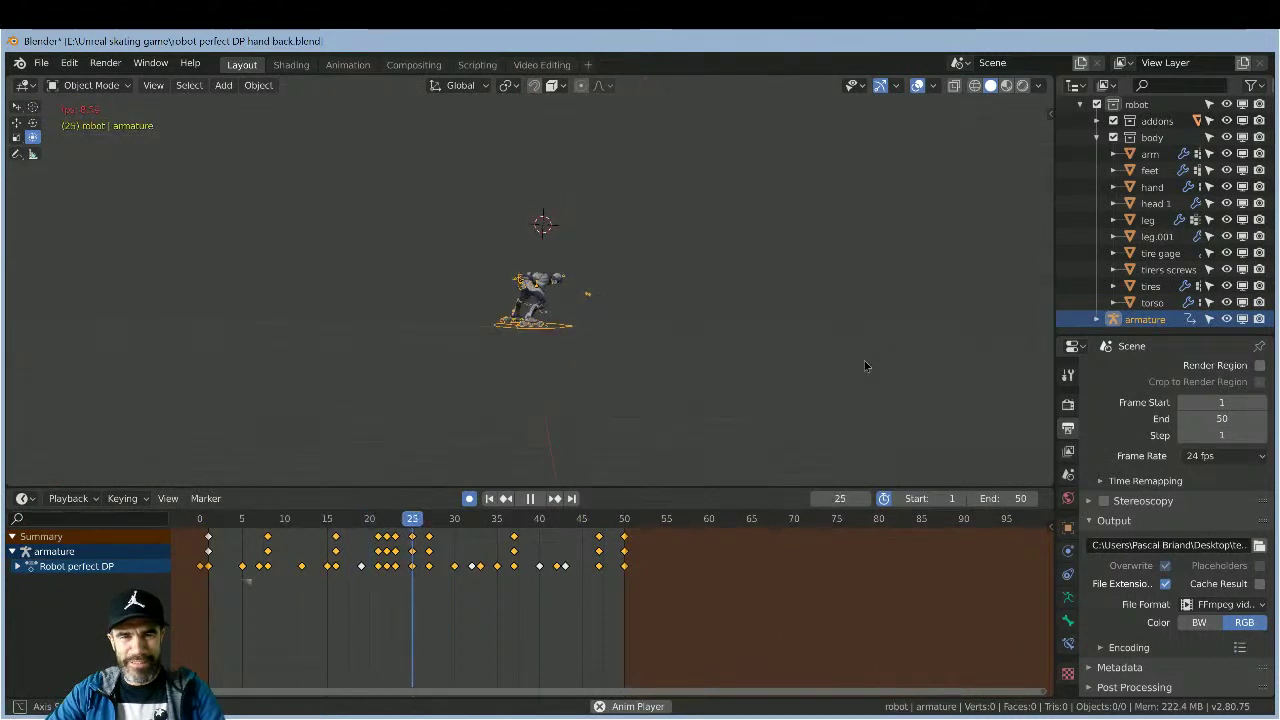
scroll(855, 353, up, 4)
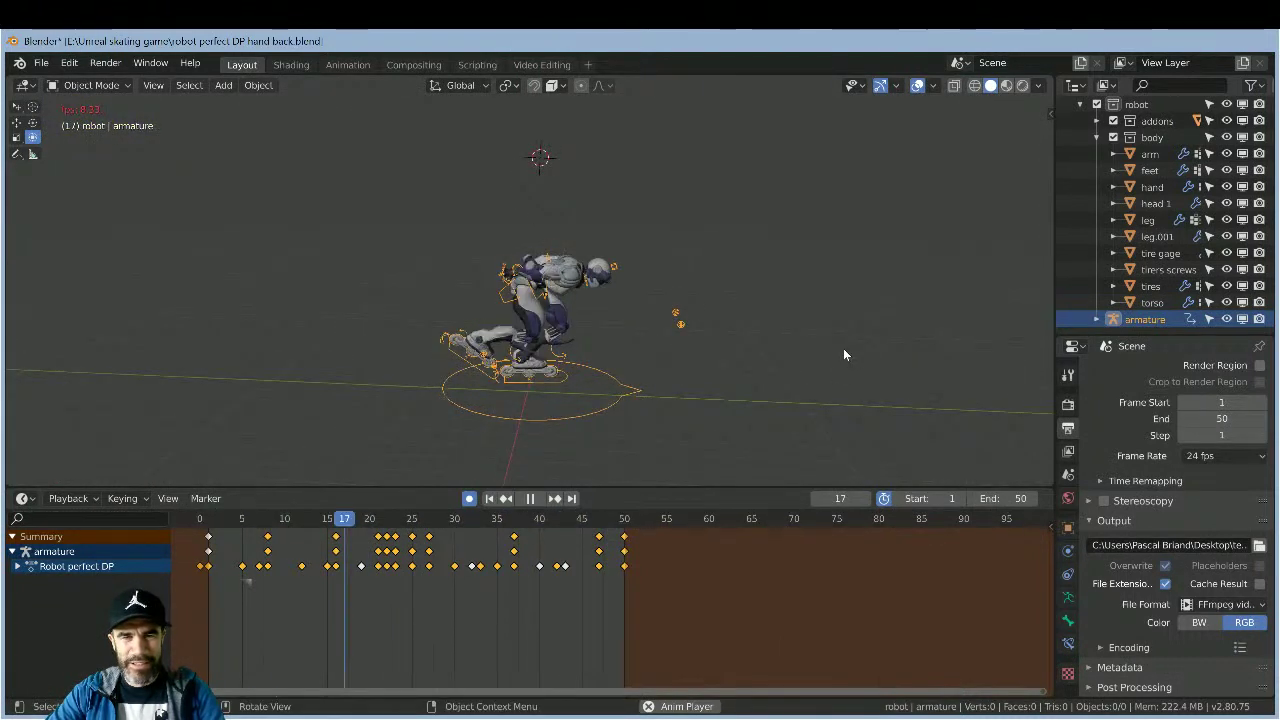
key(shift+Left)
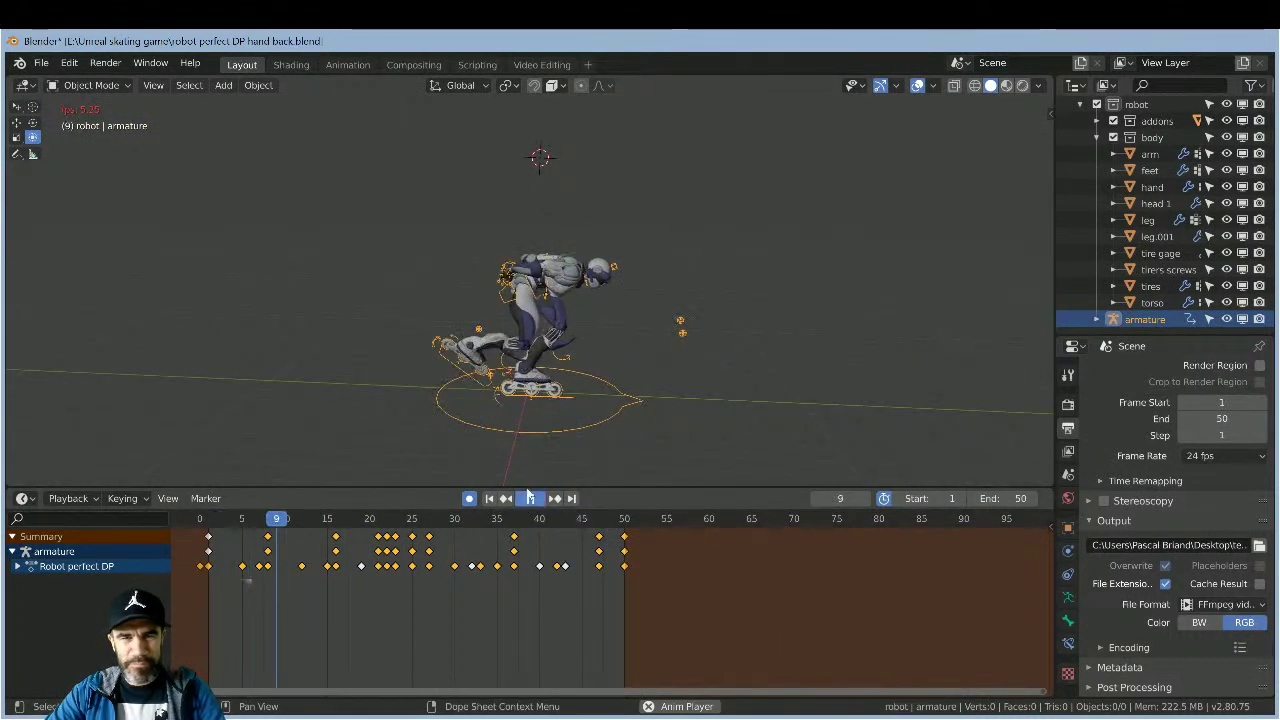
key(space)
- Back in the Animation workspace, move to frame 2 and play the loop with the robot facing forward
click(349, 65)
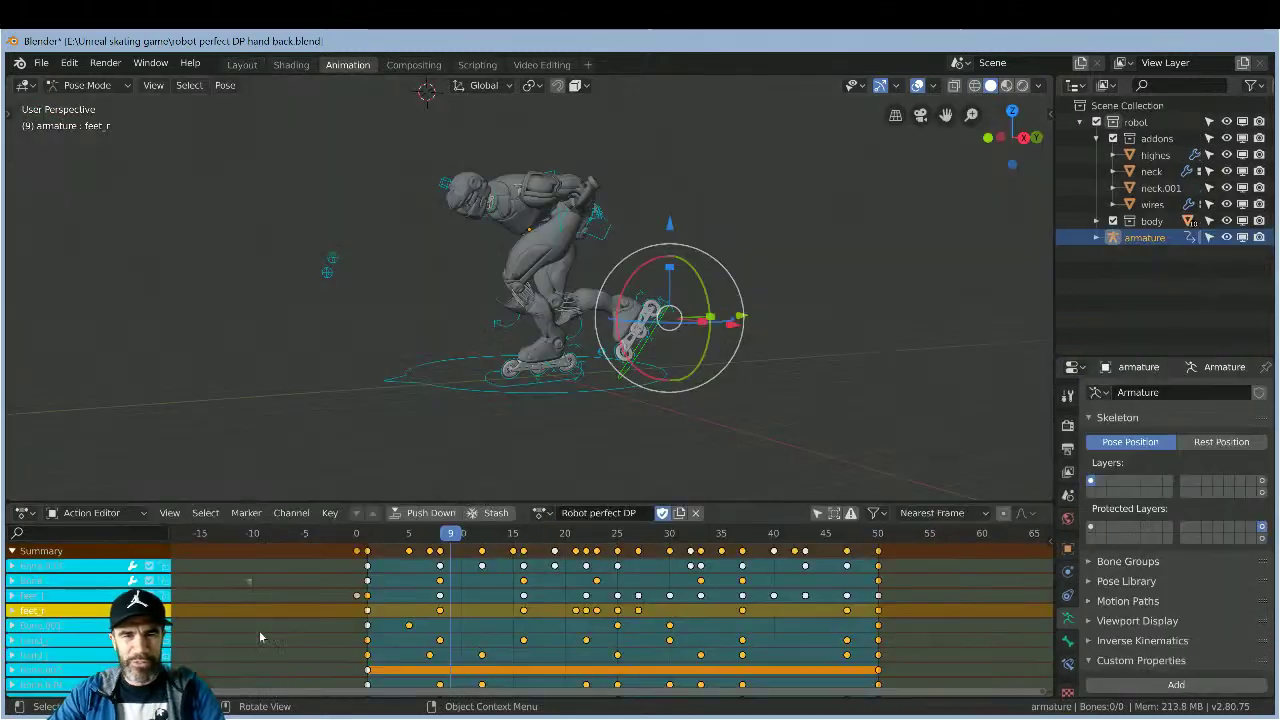
drag(395, 543, 367, 545)
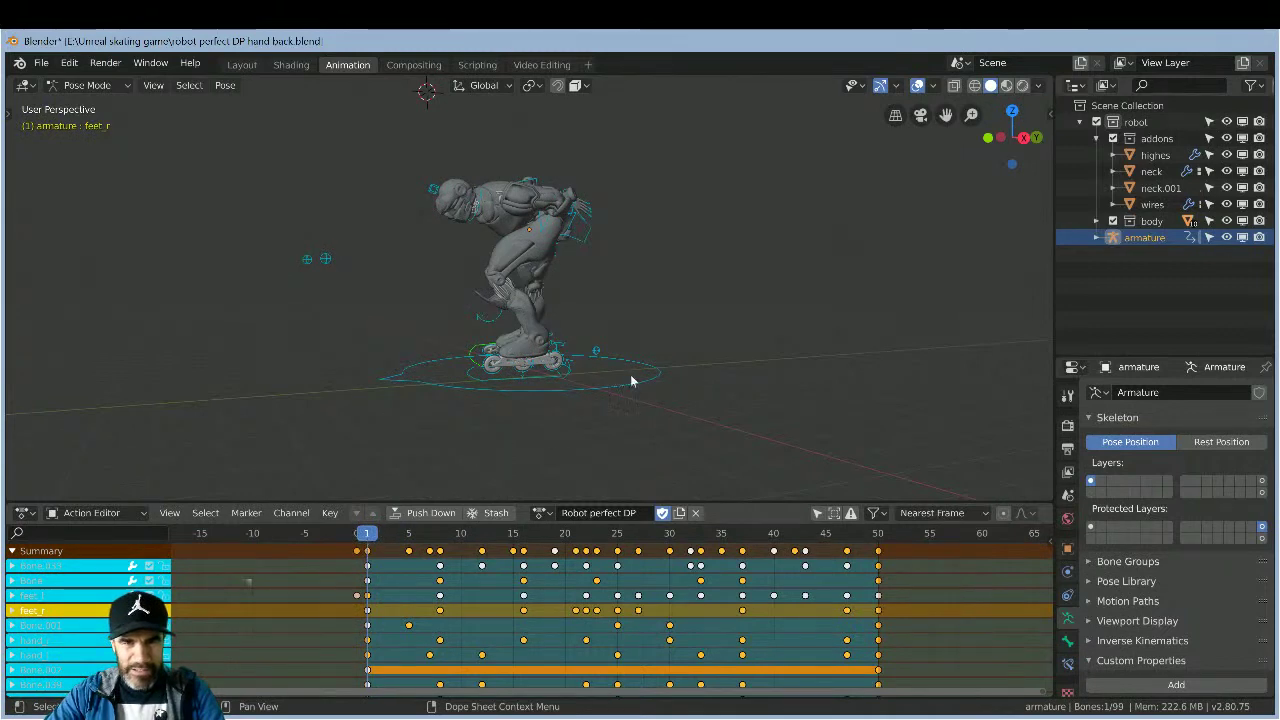
middle_drag(794, 364, 831, 343)
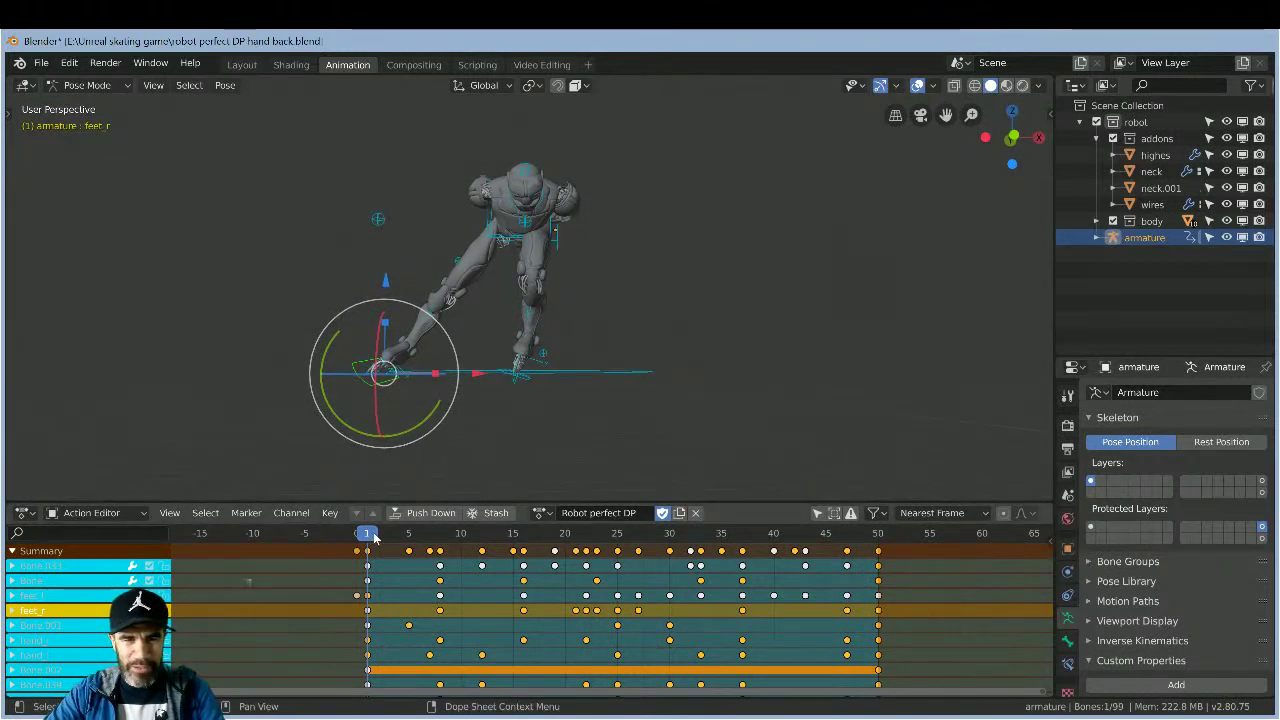
key(space)
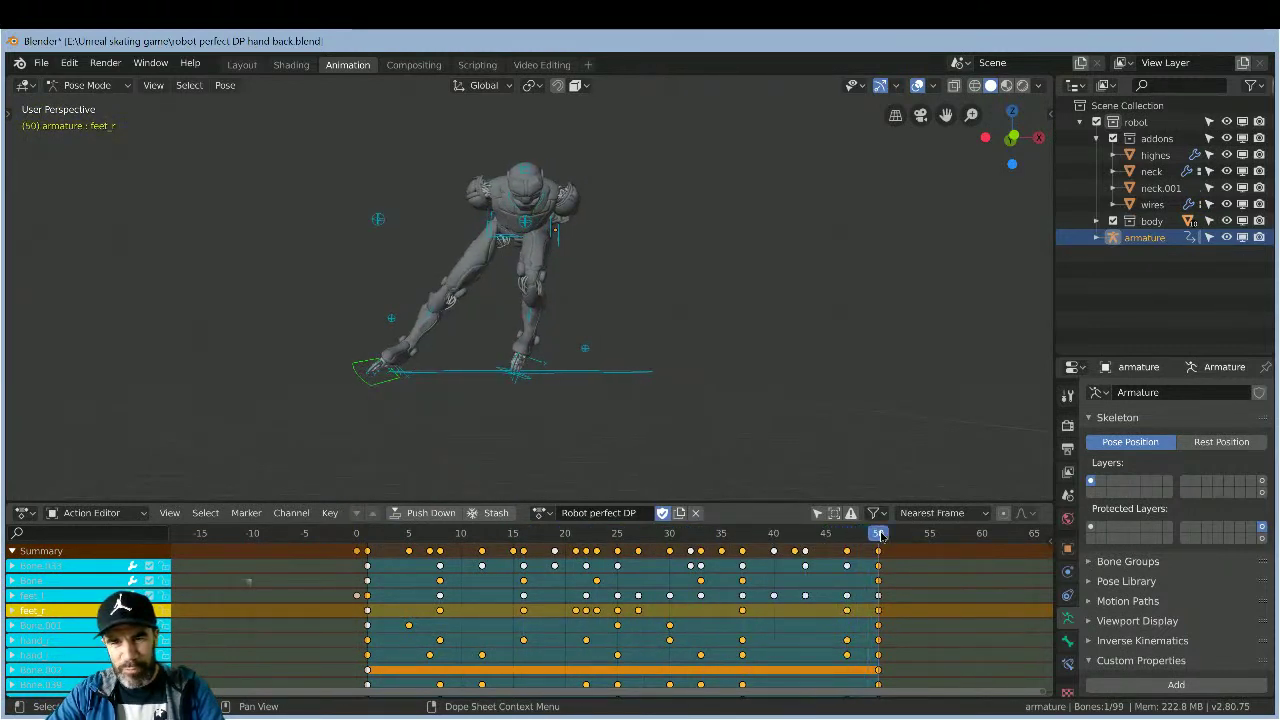
- Rewind to frame 1 and view the rig from behind and from the right side
drag(620, 551, 368, 553)
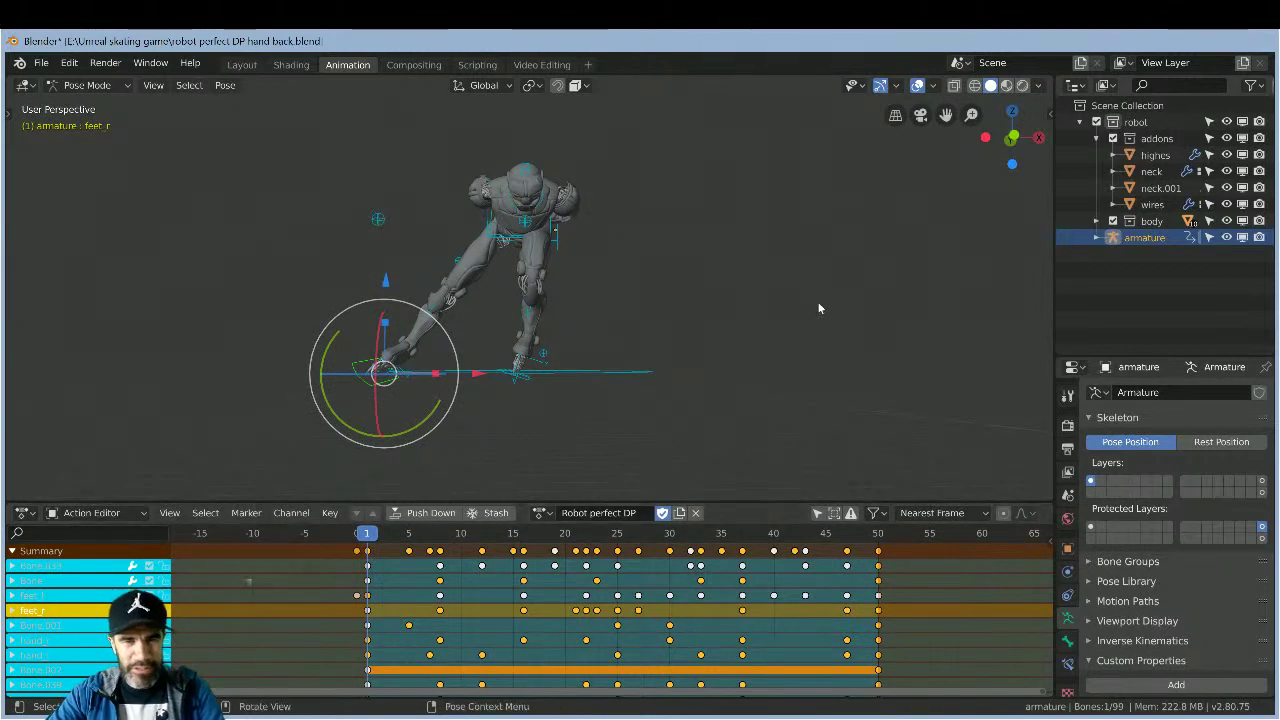
middle_drag(736, 333, 590, 328)
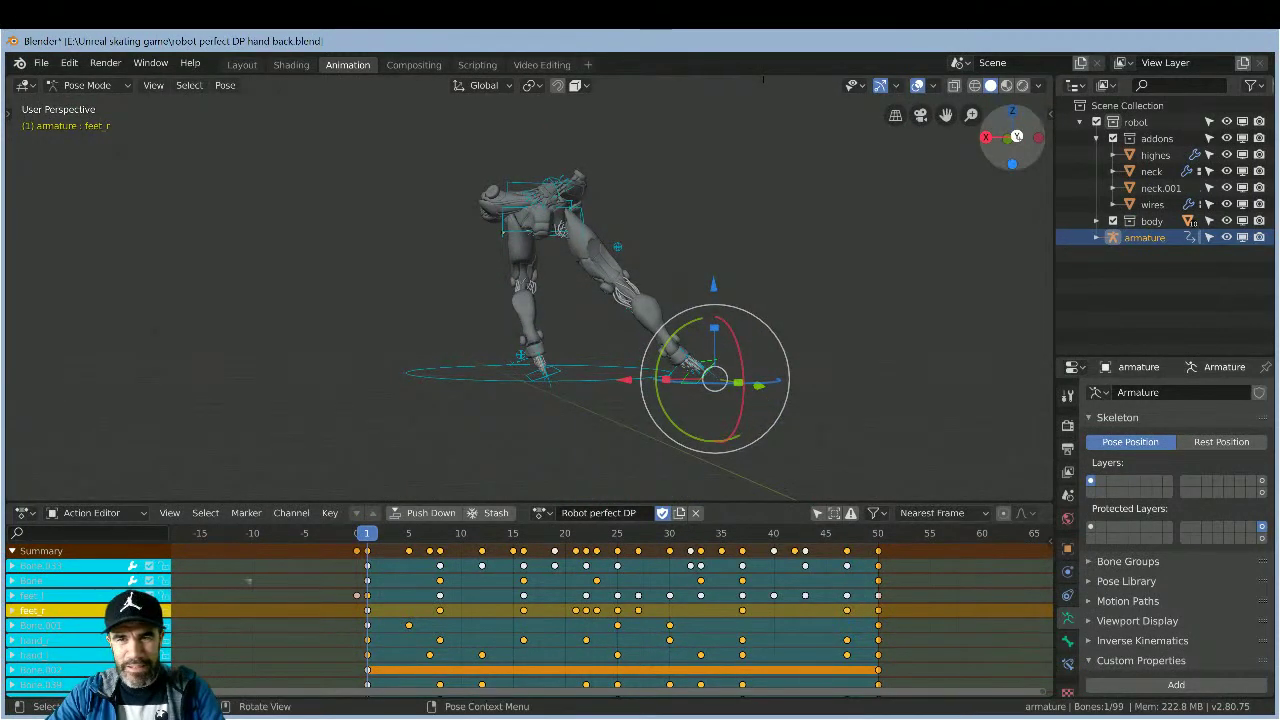
click(1016, 136)
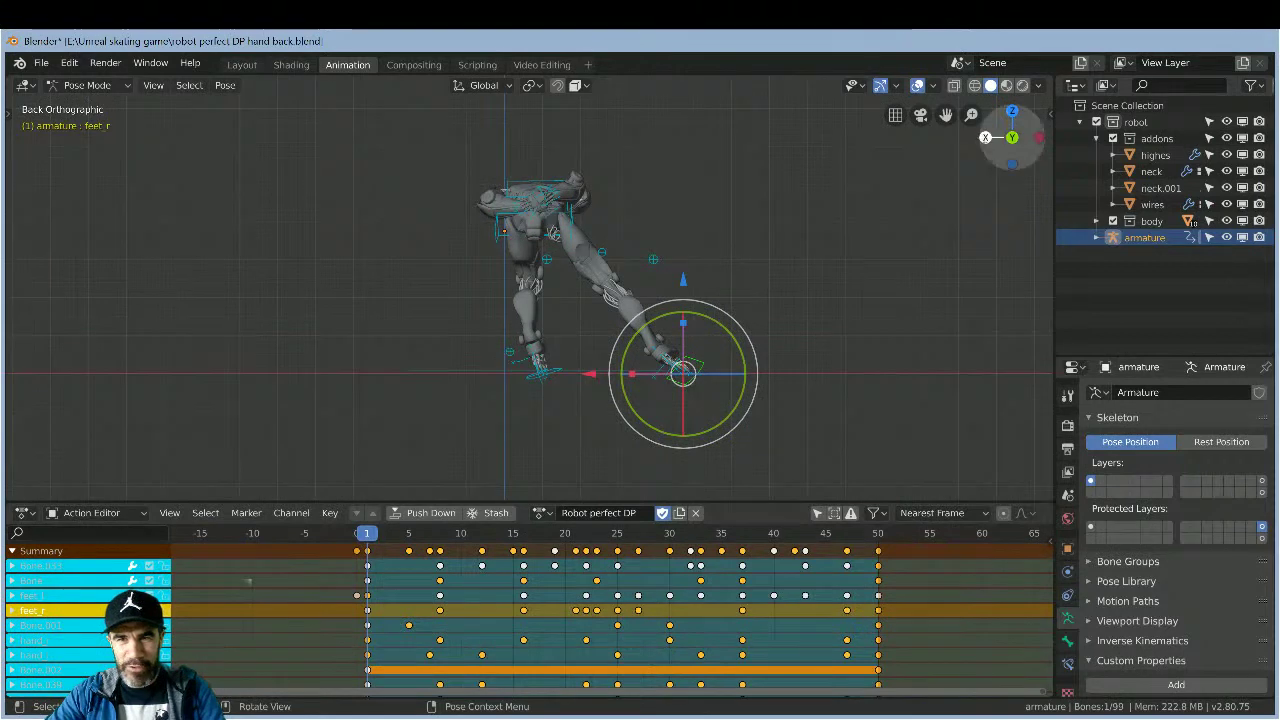
click(985, 138)
scroll(760, 322, up, 5)
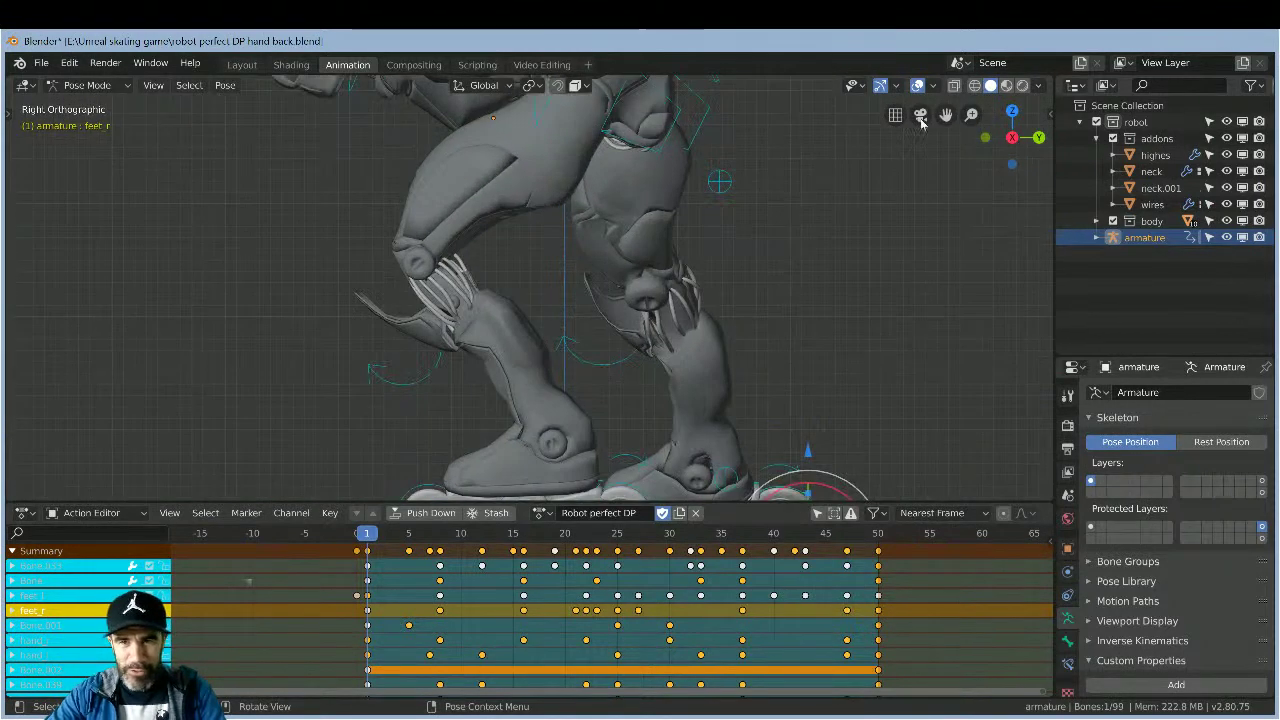
drag(945, 114, 945, 35)
scroll(631, 460, up, 2)
scroll(620, 600, up, 2)
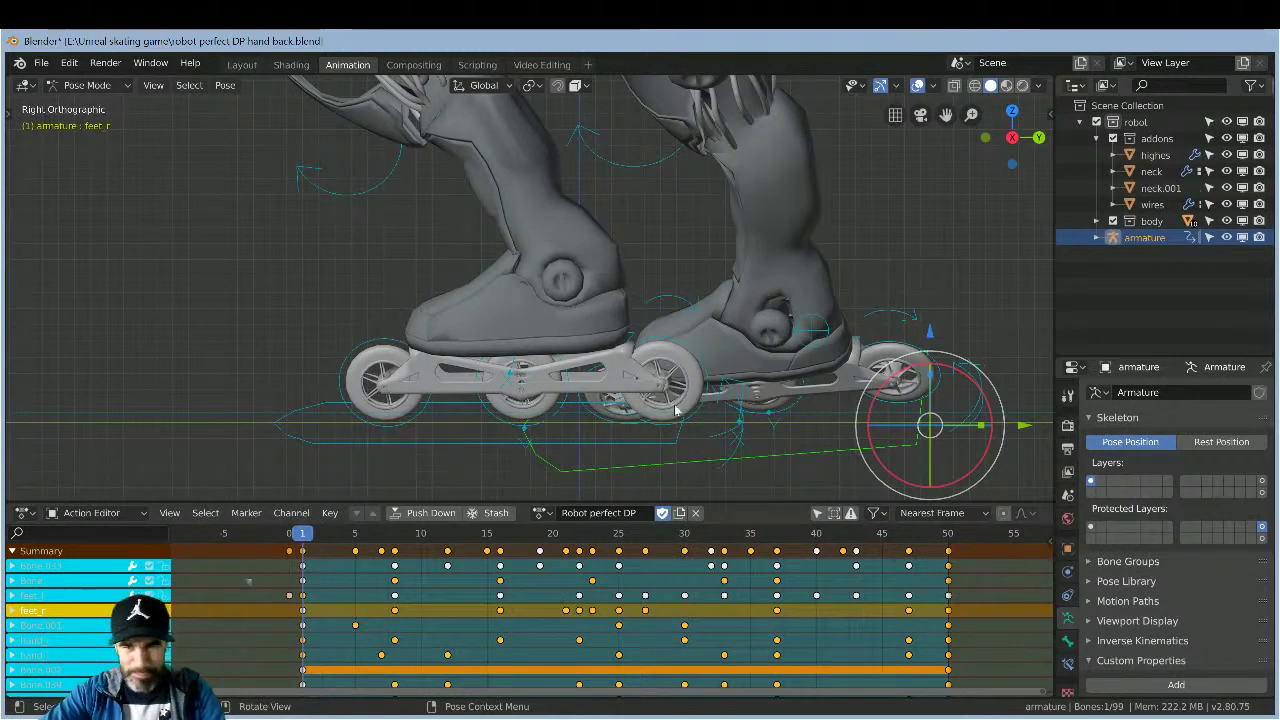
scroll(636, 415, down, 2)
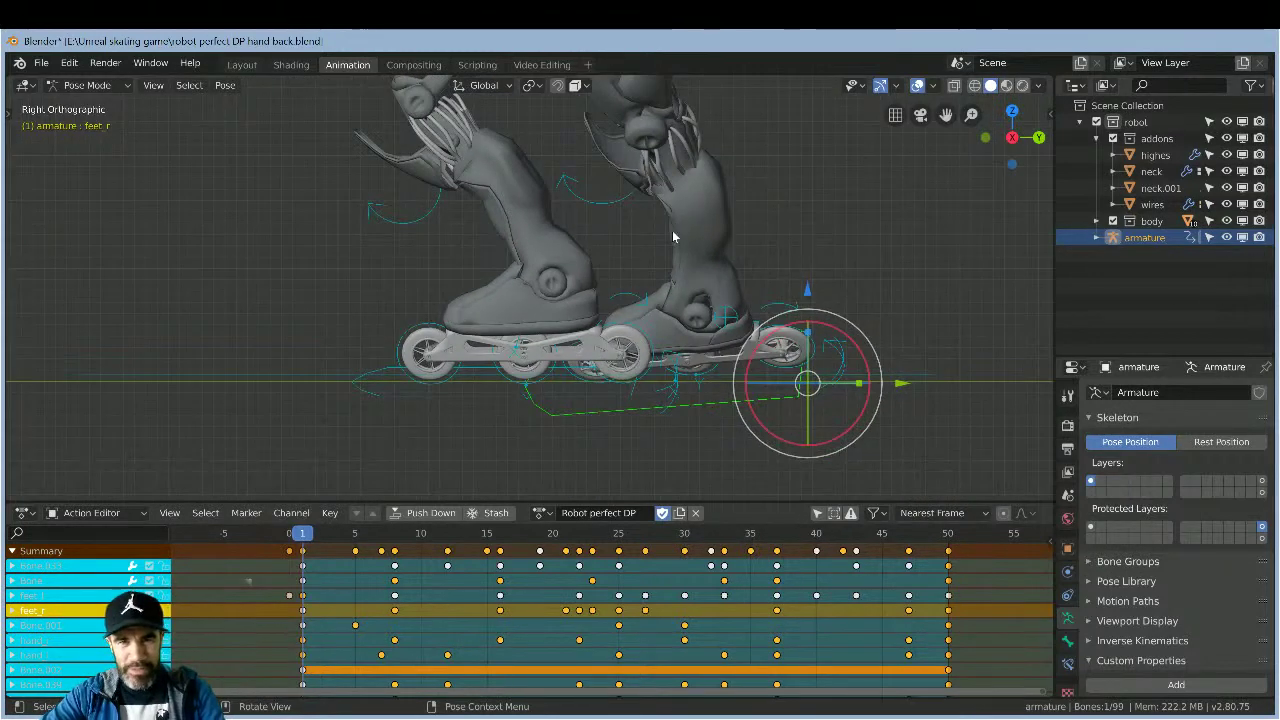
scroll(673, 237, down, 4)
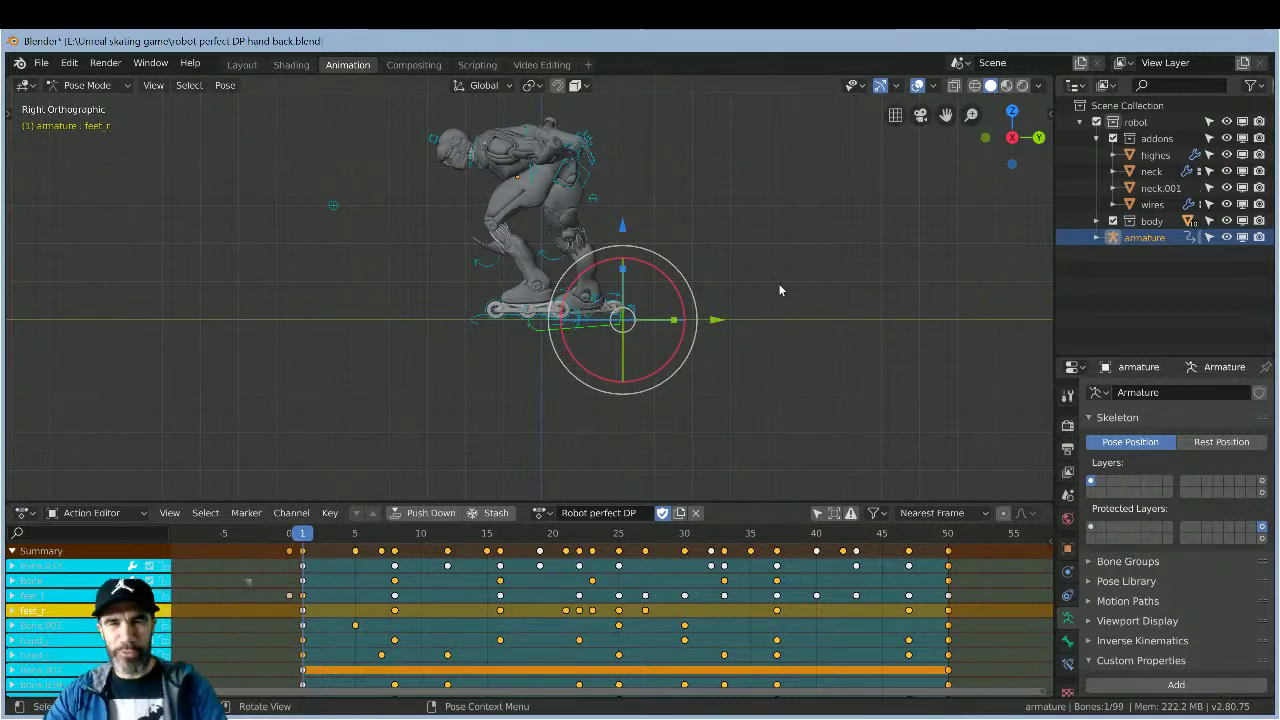
- Deselect feet_r, orbit to a perspective angle, and step through frames 2 to 9
click(717, 243)
middle_drag(717, 243, 622, 270)
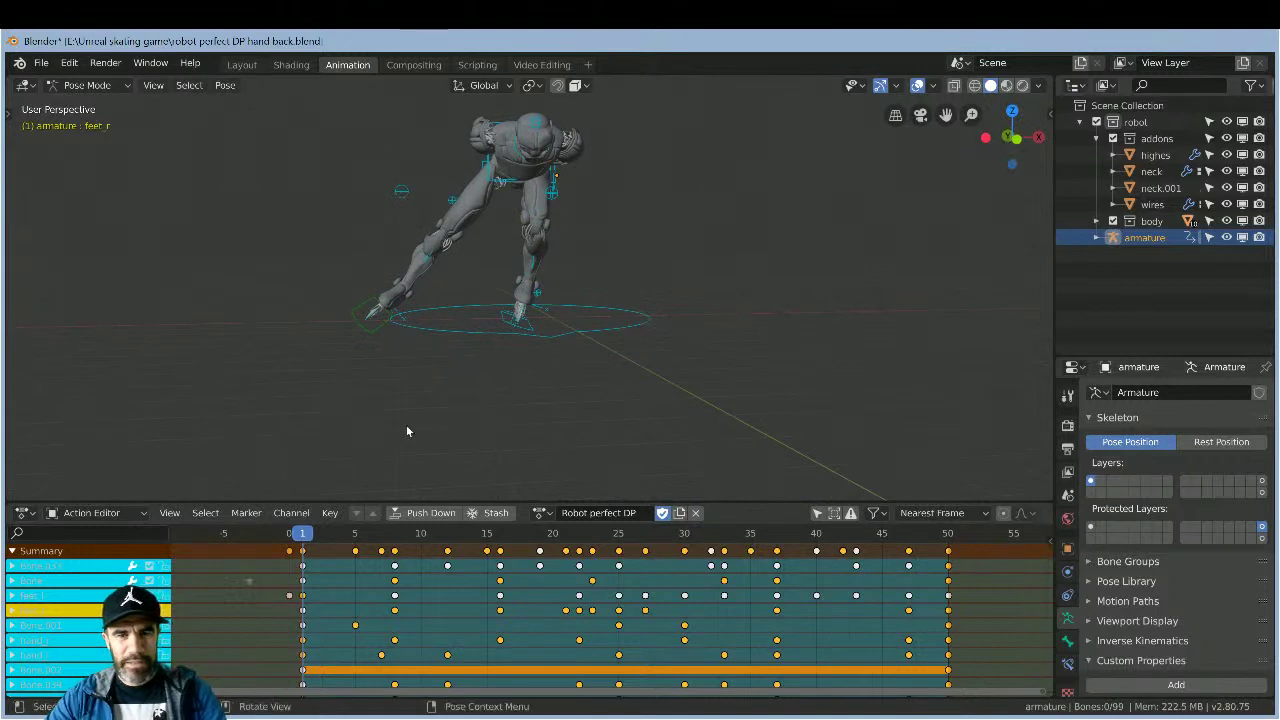
click(318, 534)
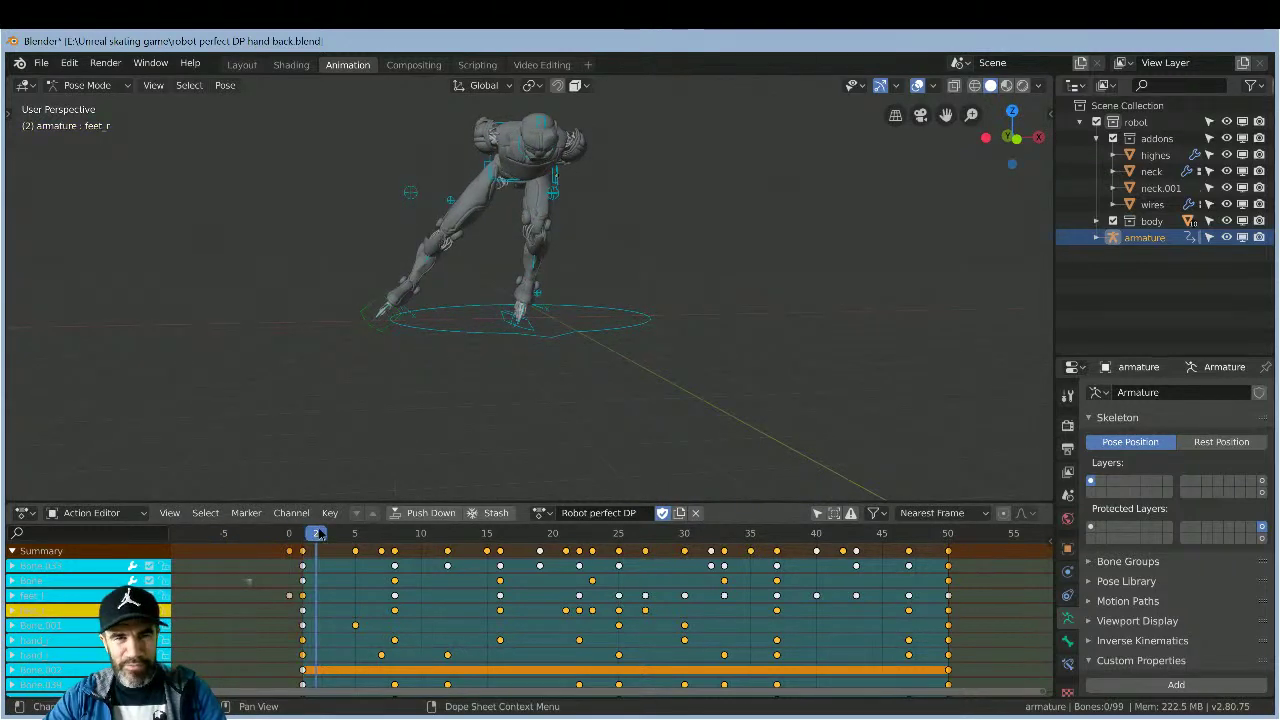
click(329, 534)
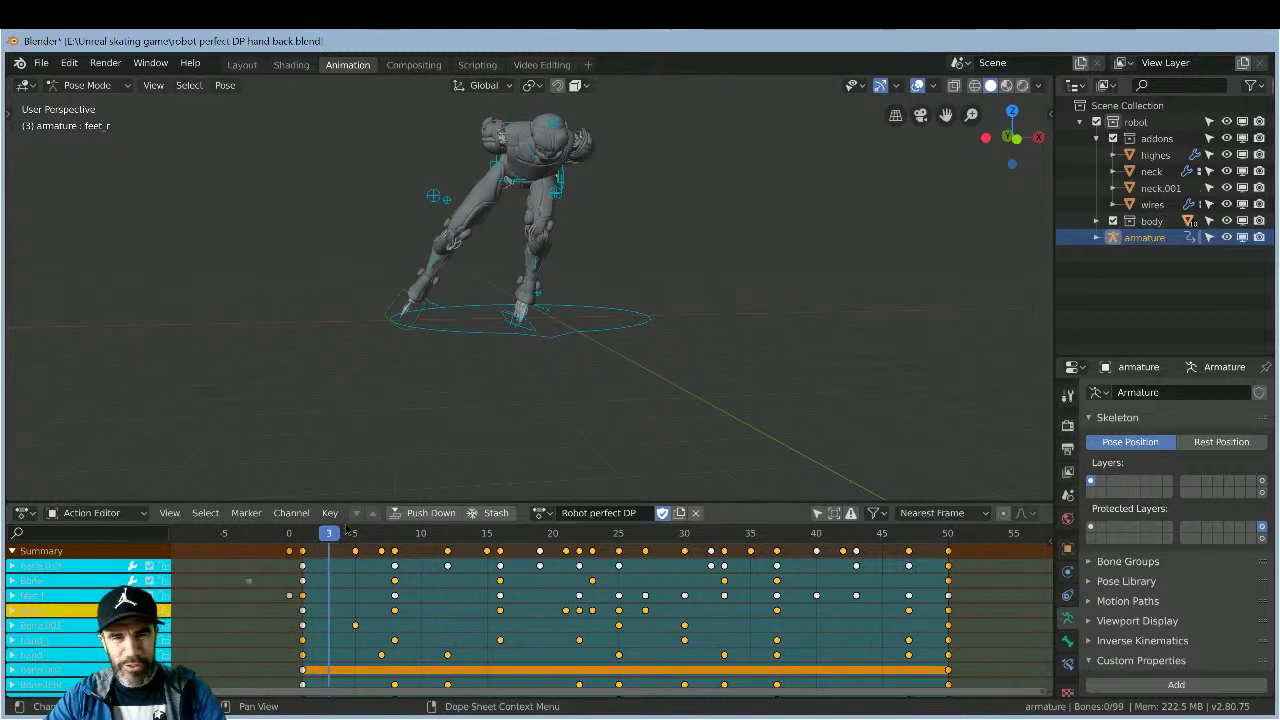
drag(347, 530, 316, 533)
middle_drag(760, 325, 757, 326)
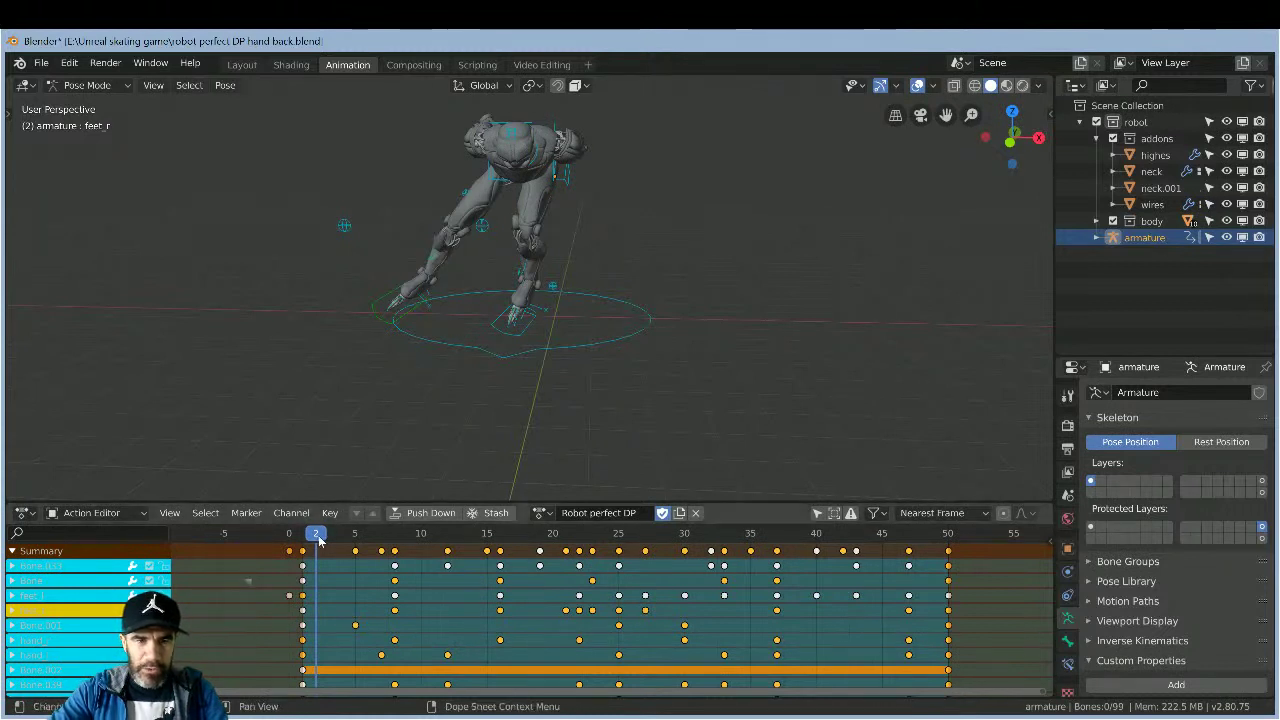
drag(335, 535, 415, 537)
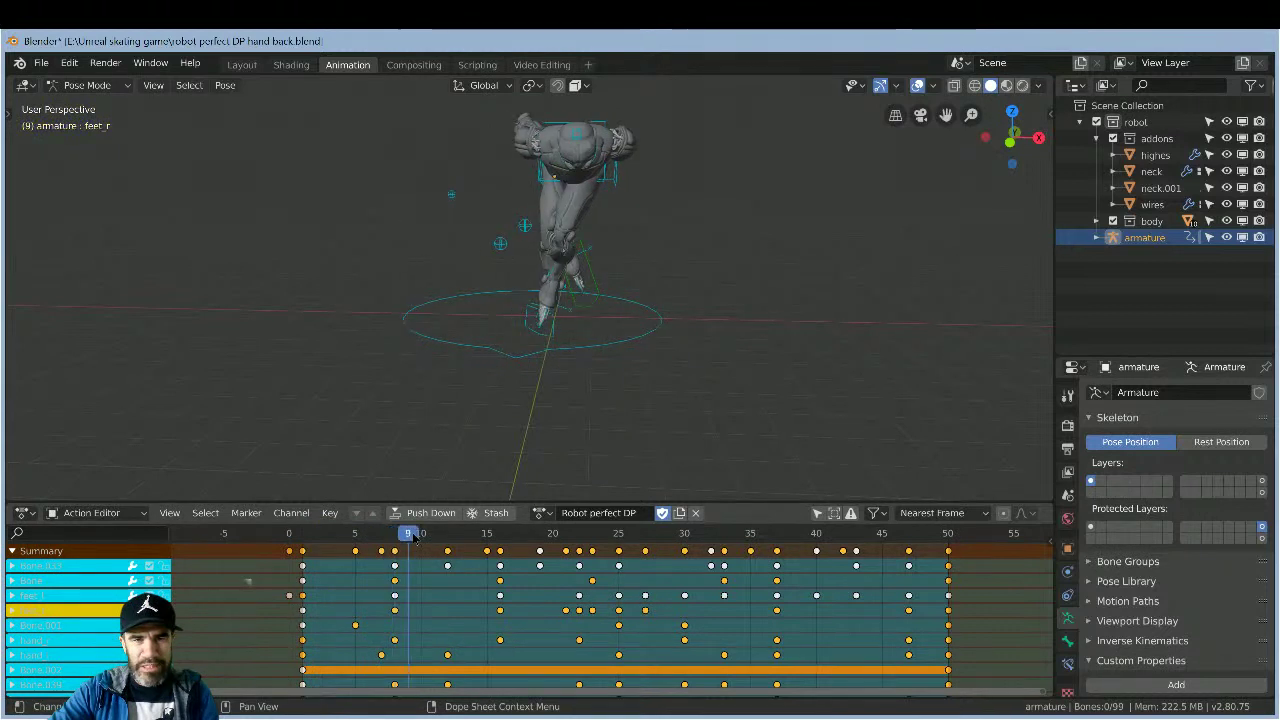
- Select the feet_l bone at frame 11 and inspect it from top-down and tilted views
click(530, 327)
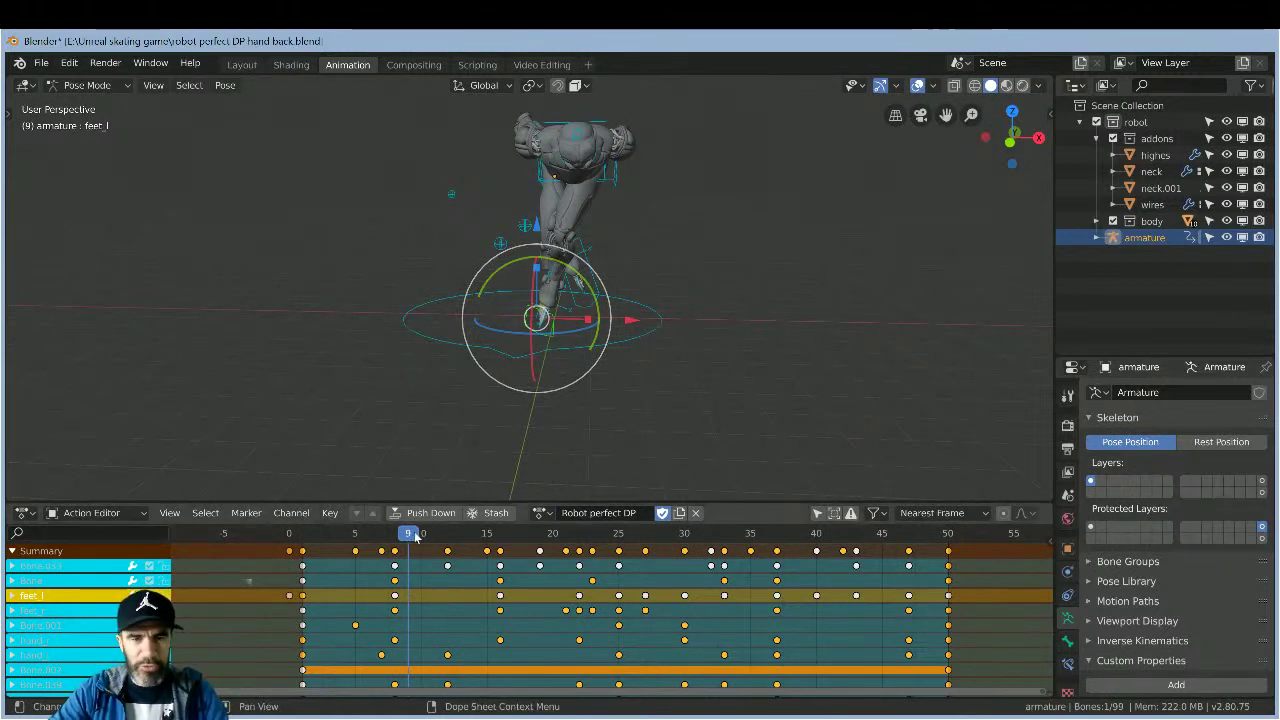
drag(404, 537, 437, 553)
key(shift+space)
key(r)
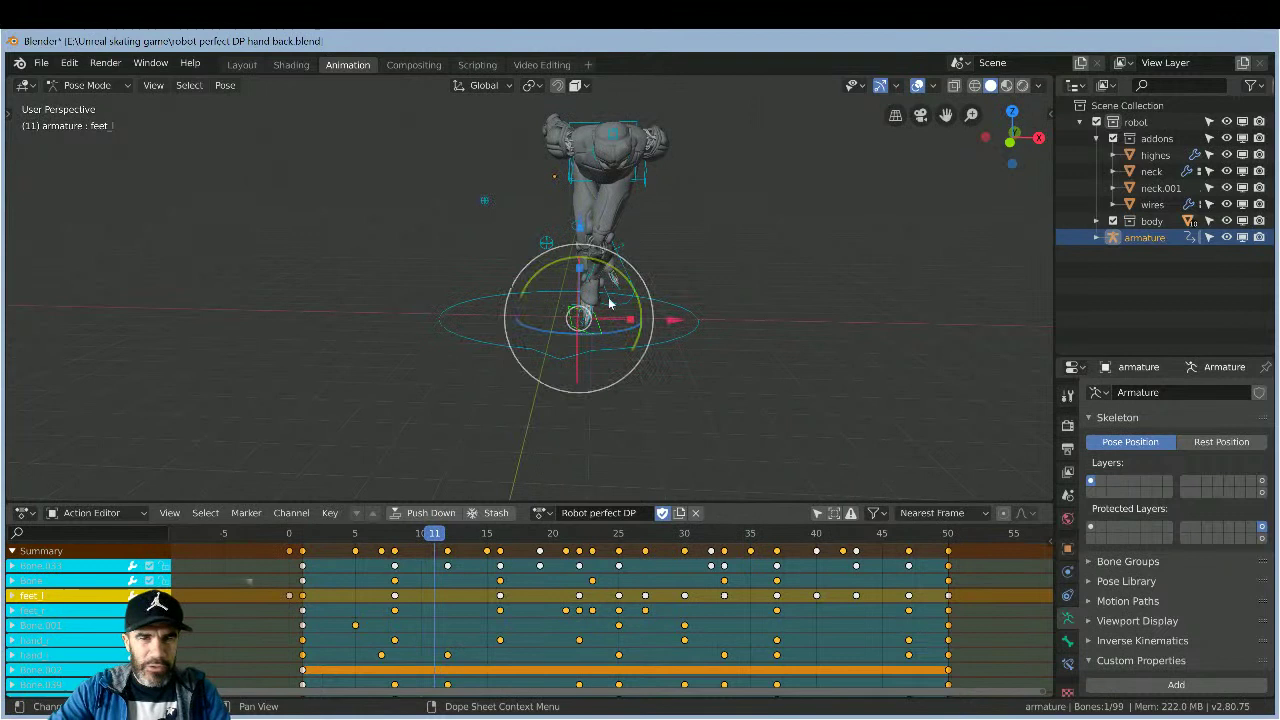
click(724, 406)
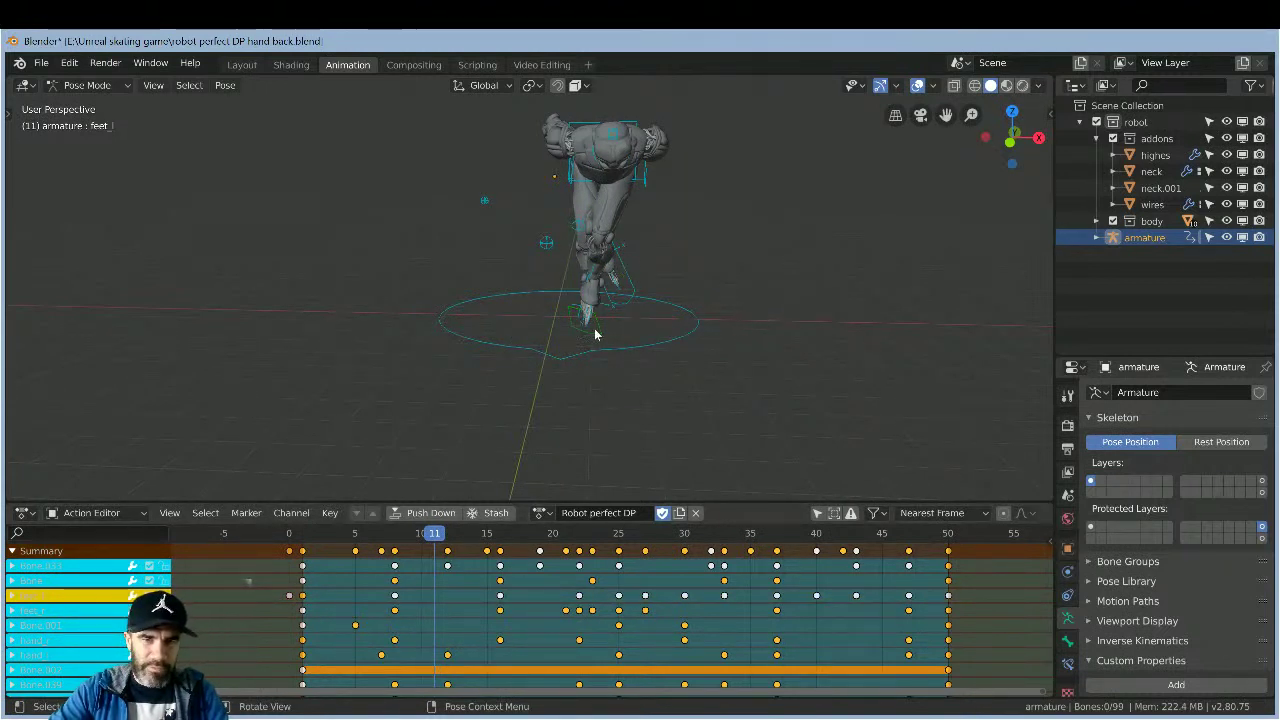
click(594, 334)
middle_drag(800, 362, 735, 365)
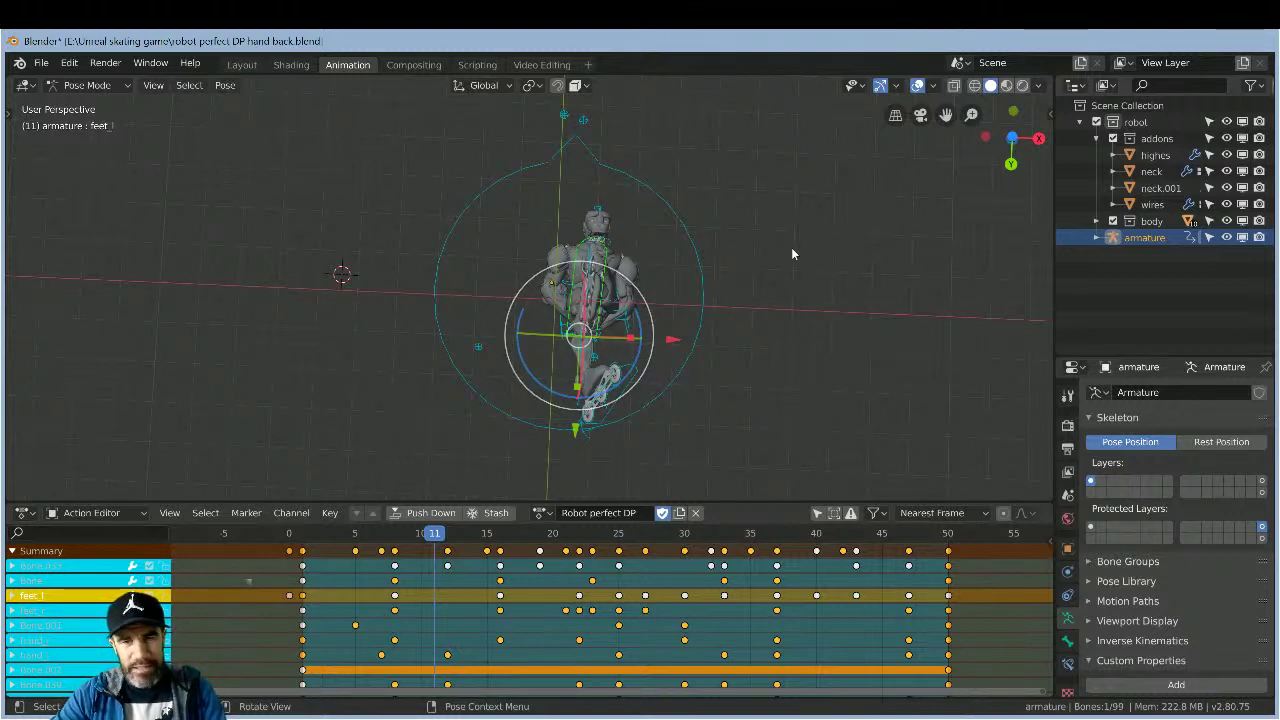
middle_drag(763, 273, 679, 358)
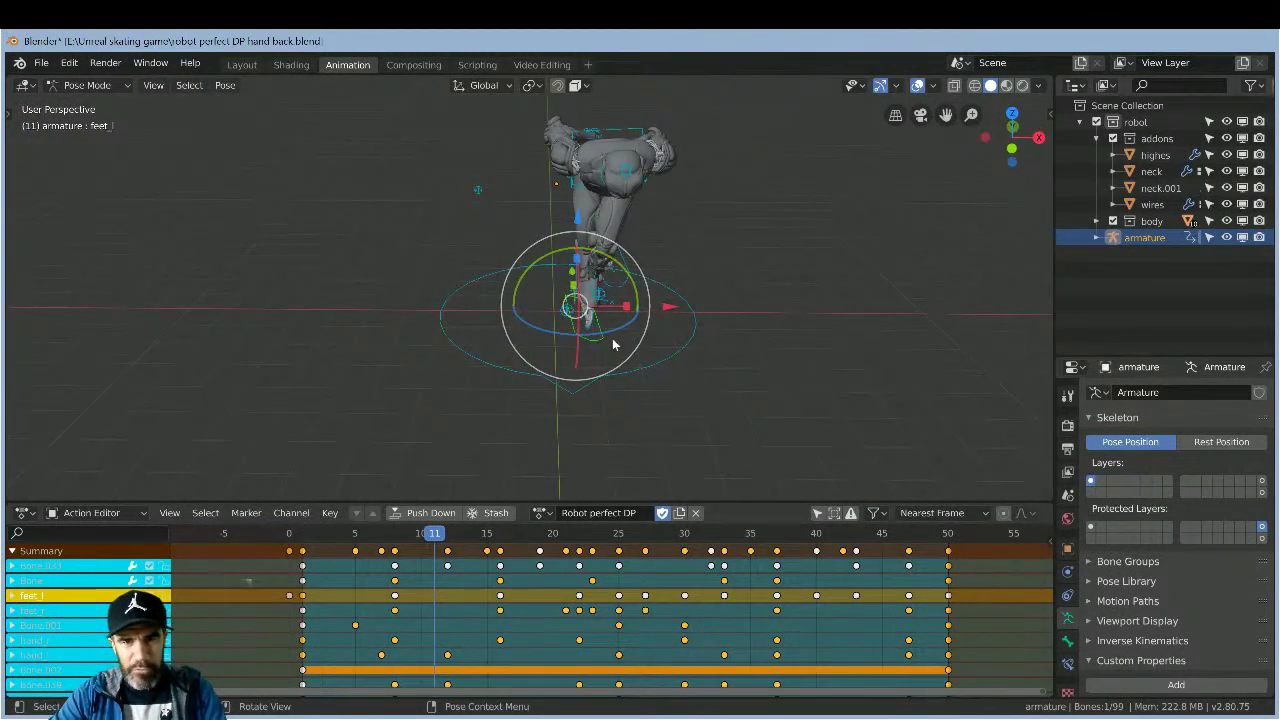
- Rotate the left foot around the vertical axis, then undo it and deselect the bone
drag(614, 334, 618, 327)
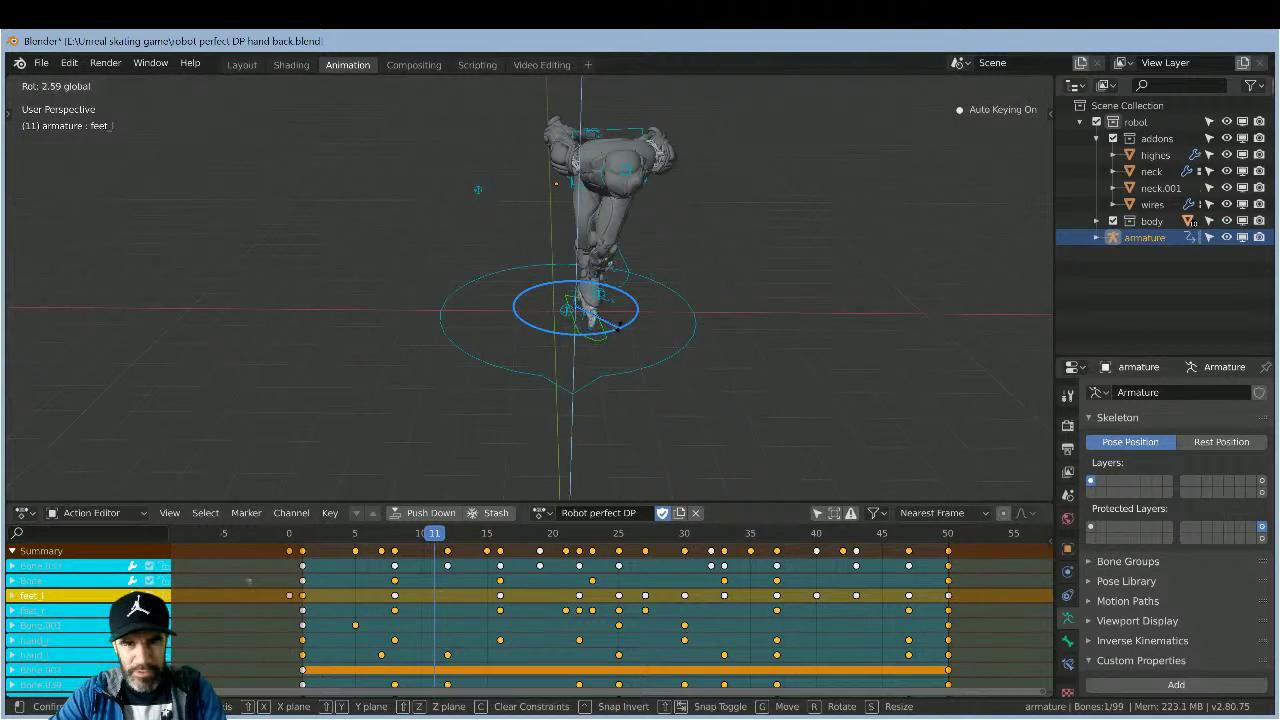
click(207, 145)
click(69, 63)
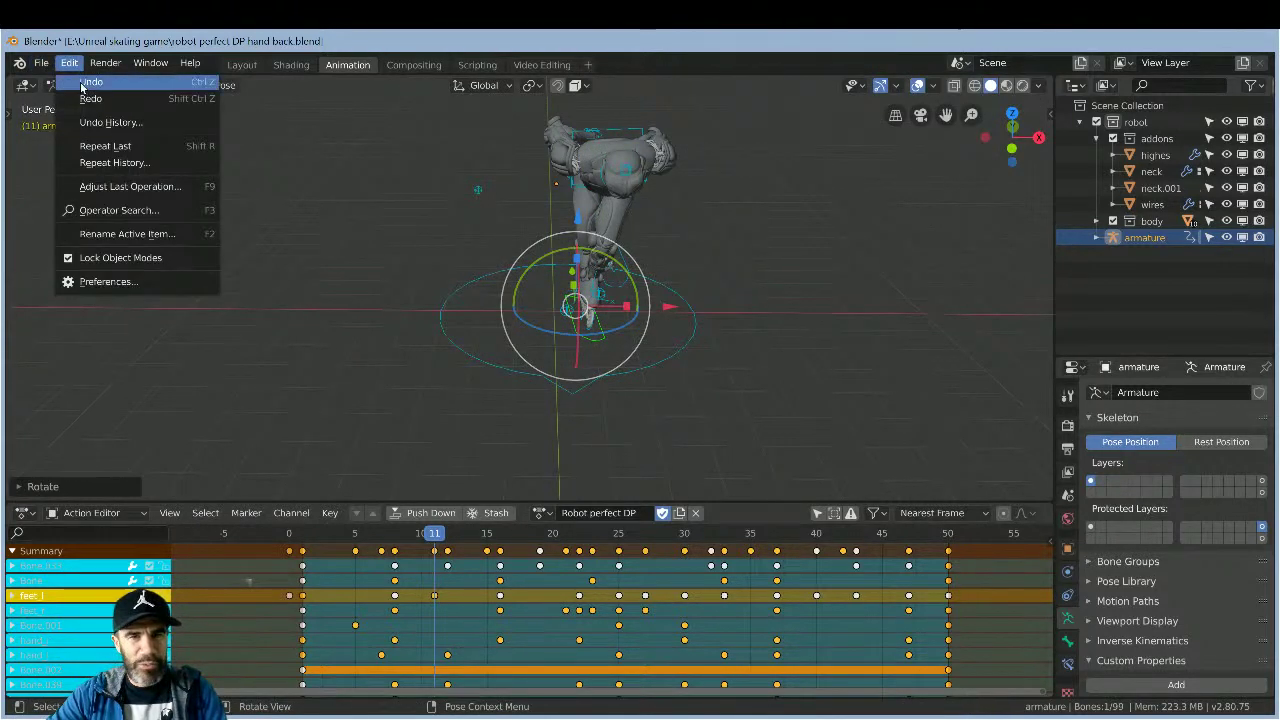
key(ctrl+z)
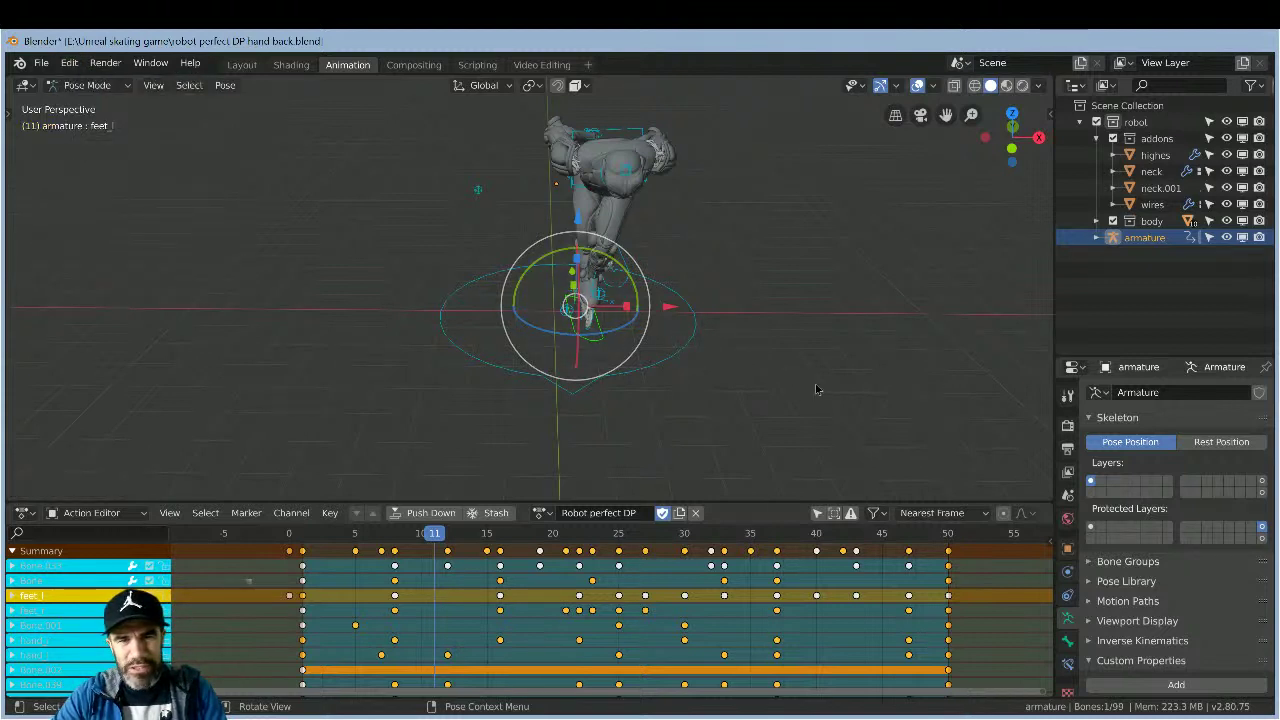
click(760, 362)
- Orbit to a front view and scrub frames 1 to 7, settling on frame 6
middle_drag(787, 371, 550, 552)
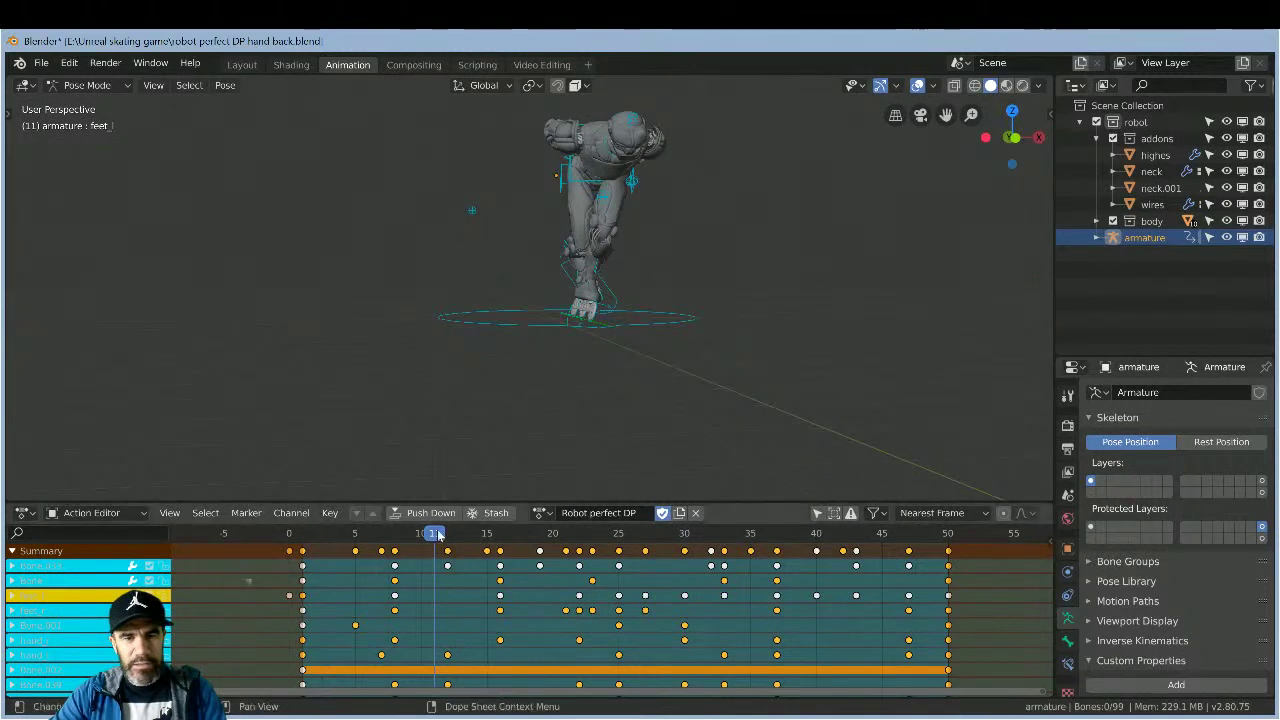
click(379, 548)
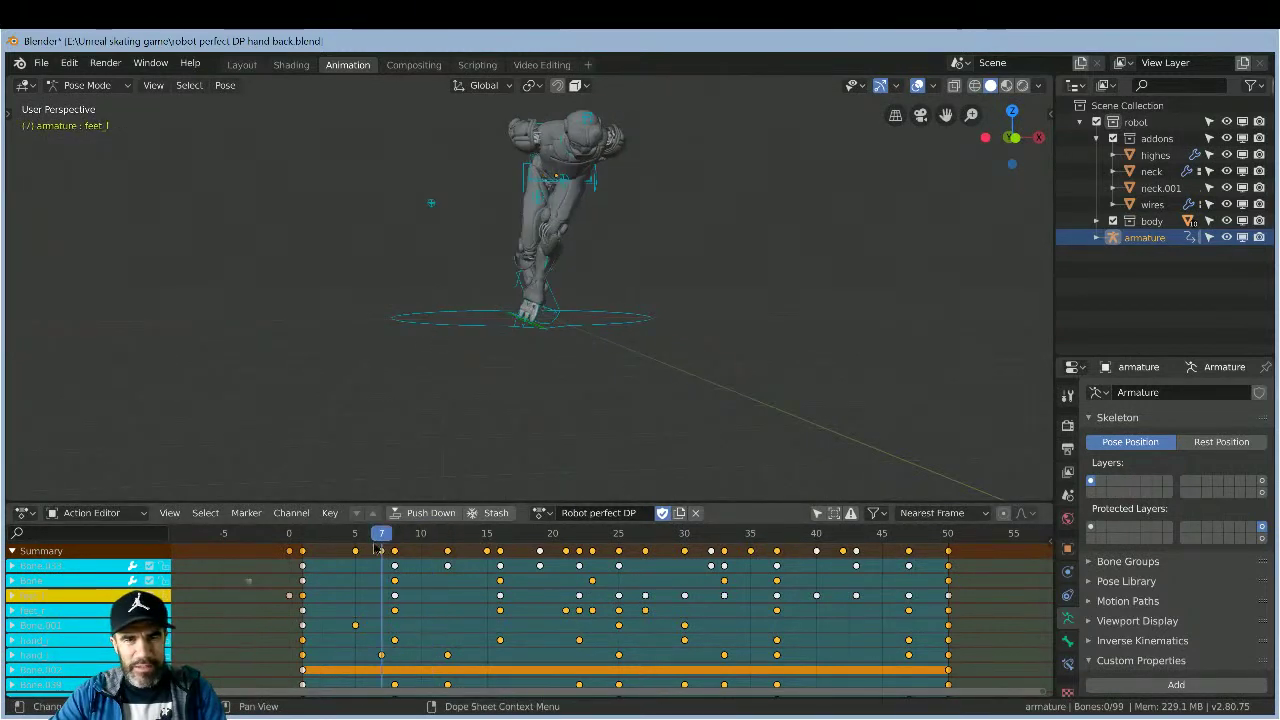
drag(308, 560, 349, 563)
click(378, 553)
click(356, 555)
click(361, 563)
click(369, 561)
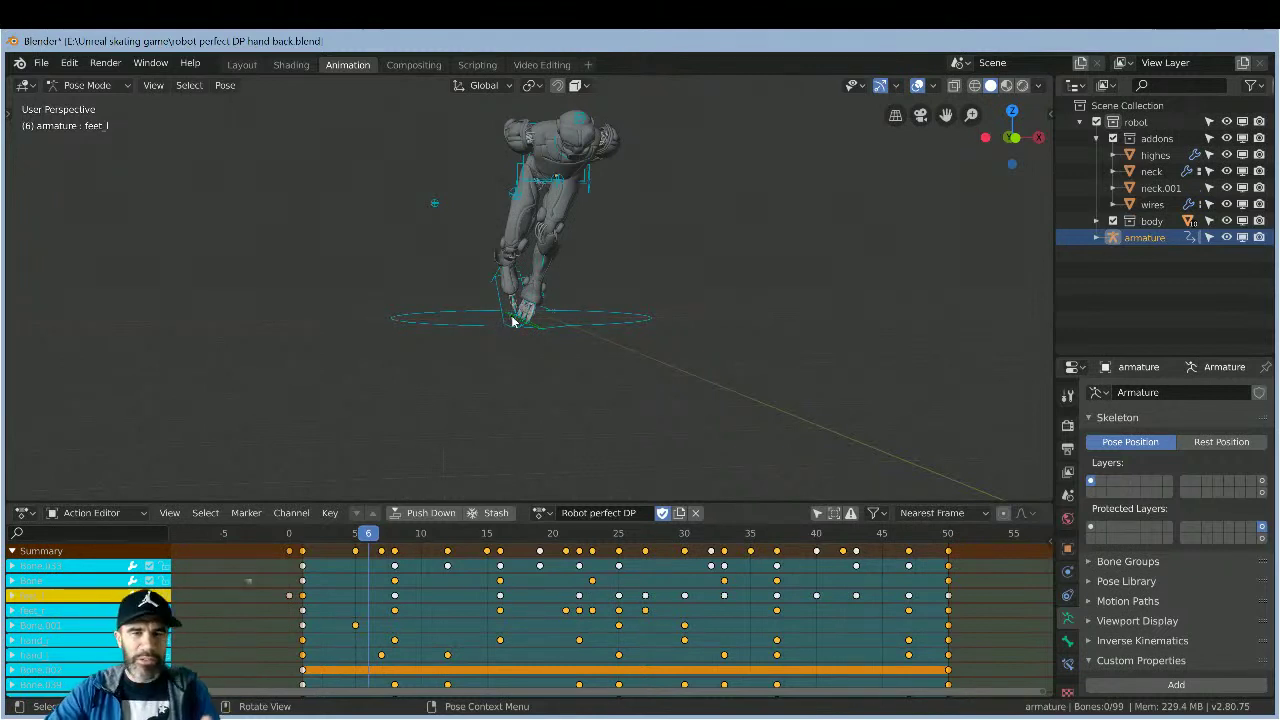
- Zoom in, select the feet_r bone, and scrub forward from frame 6 to 10
scroll(572, 326, up, 6)
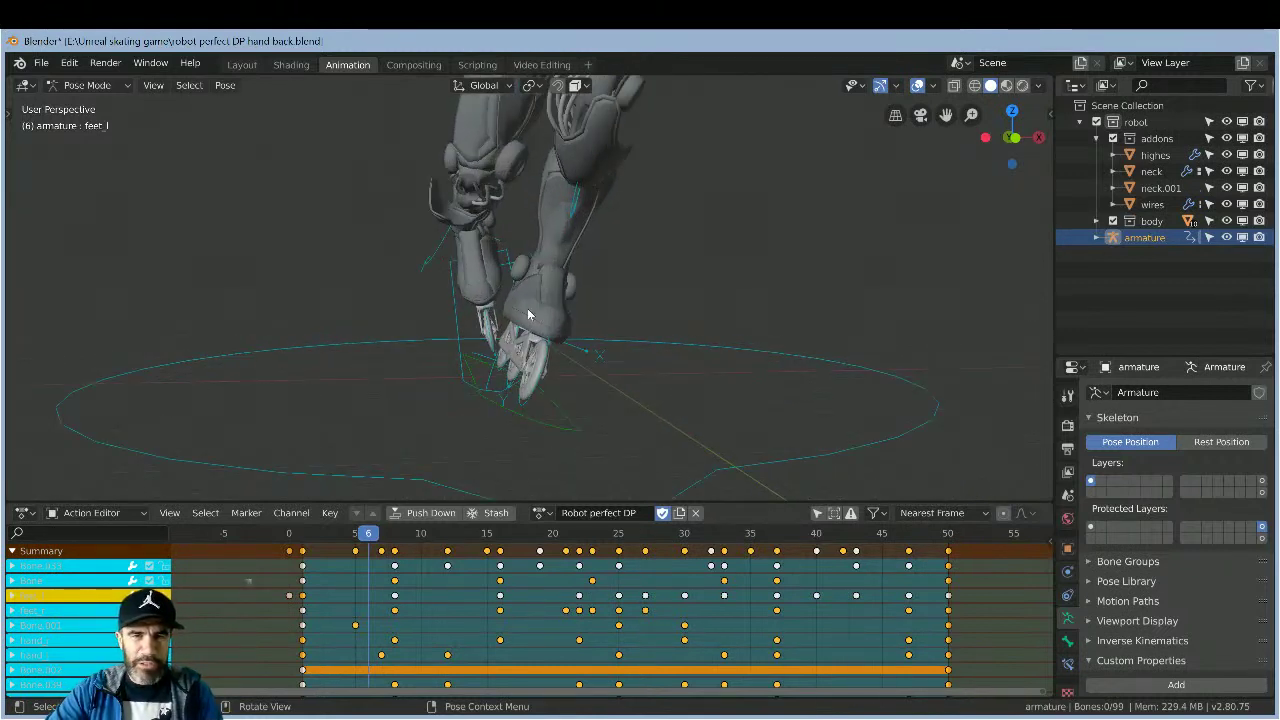
click(437, 263)
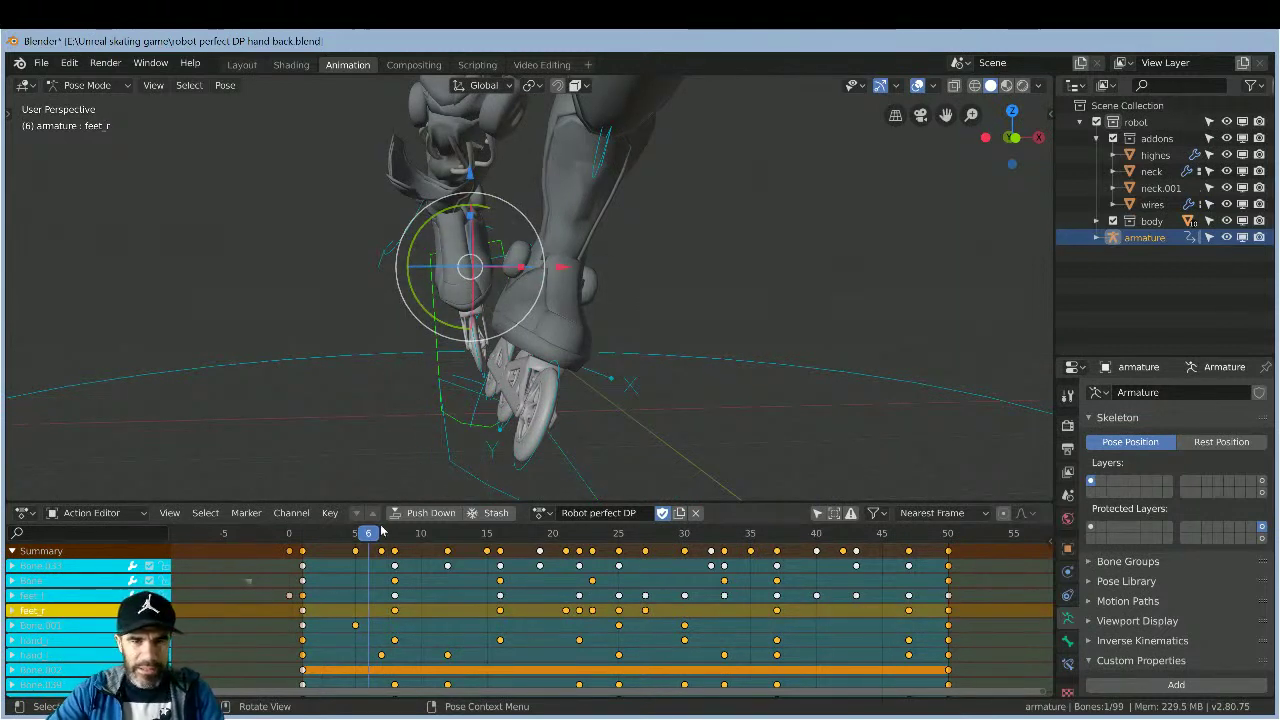
drag(386, 537, 579, 522)
- At frame 22, try moving the right foot with G, then undo the move
click(606, 463)
middle_drag(760, 400, 922, 352)
key(g)
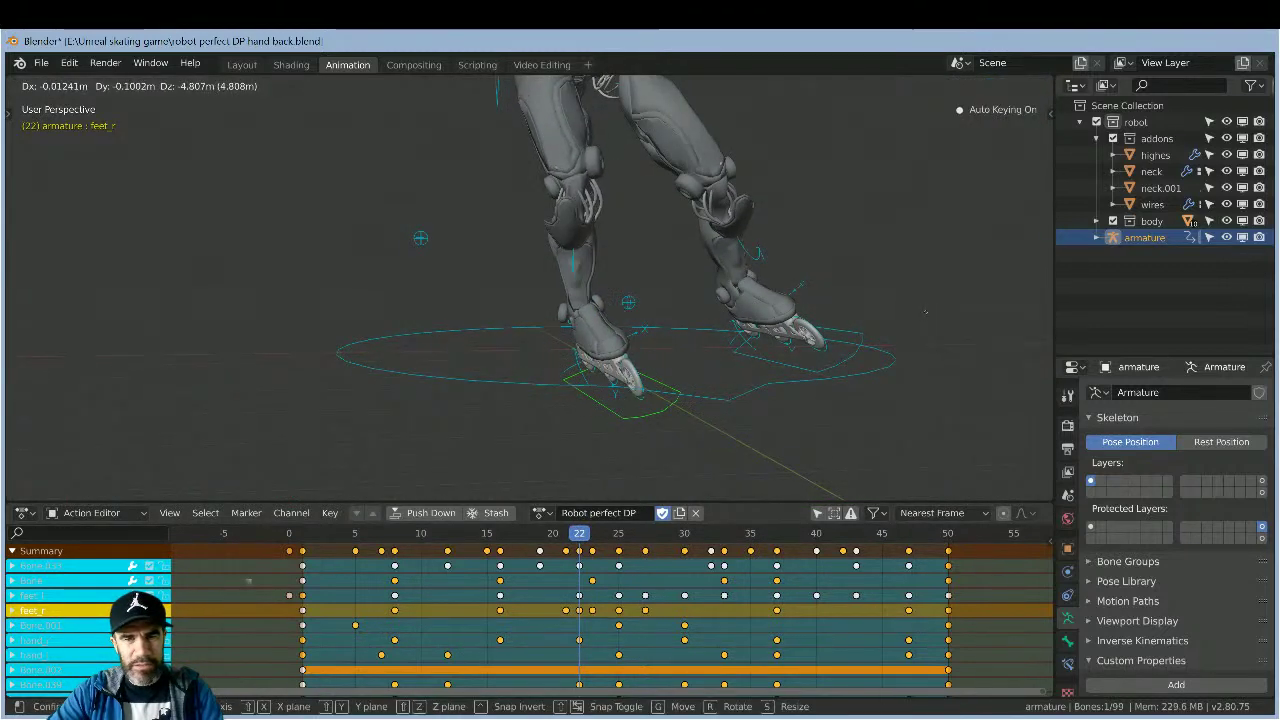
click(250, 197)
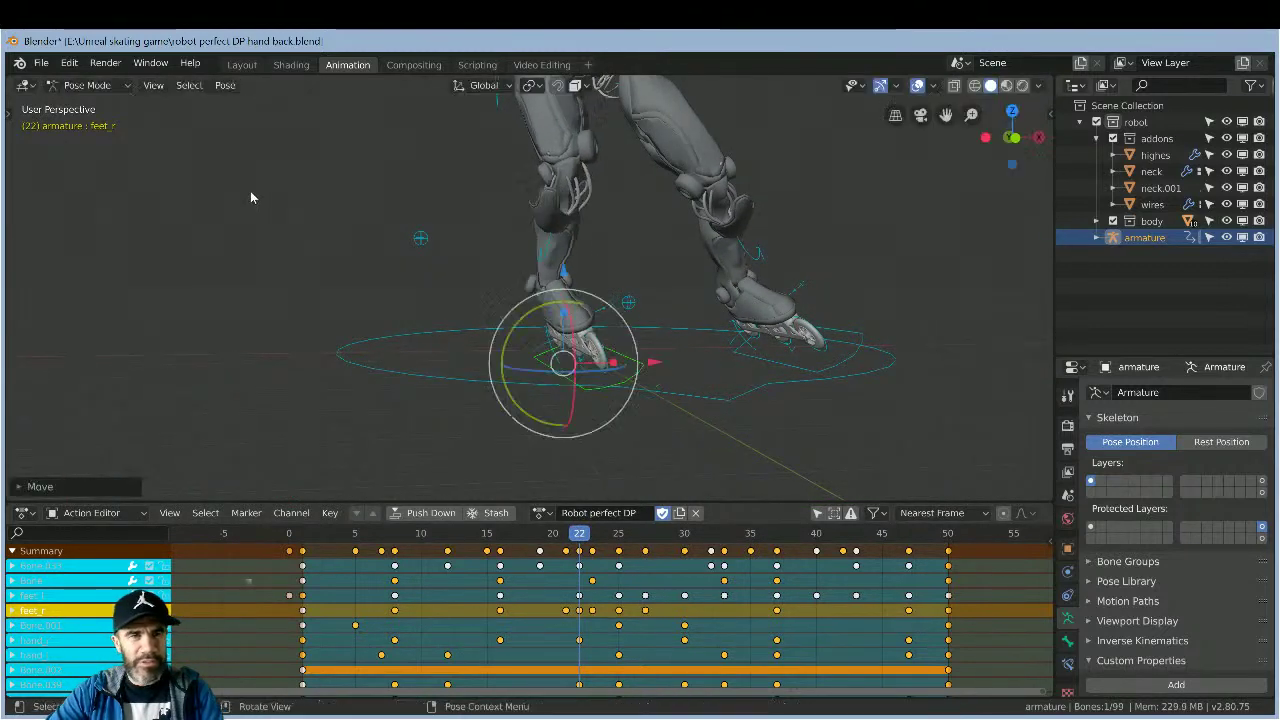
click(69, 63)
click(90, 82)
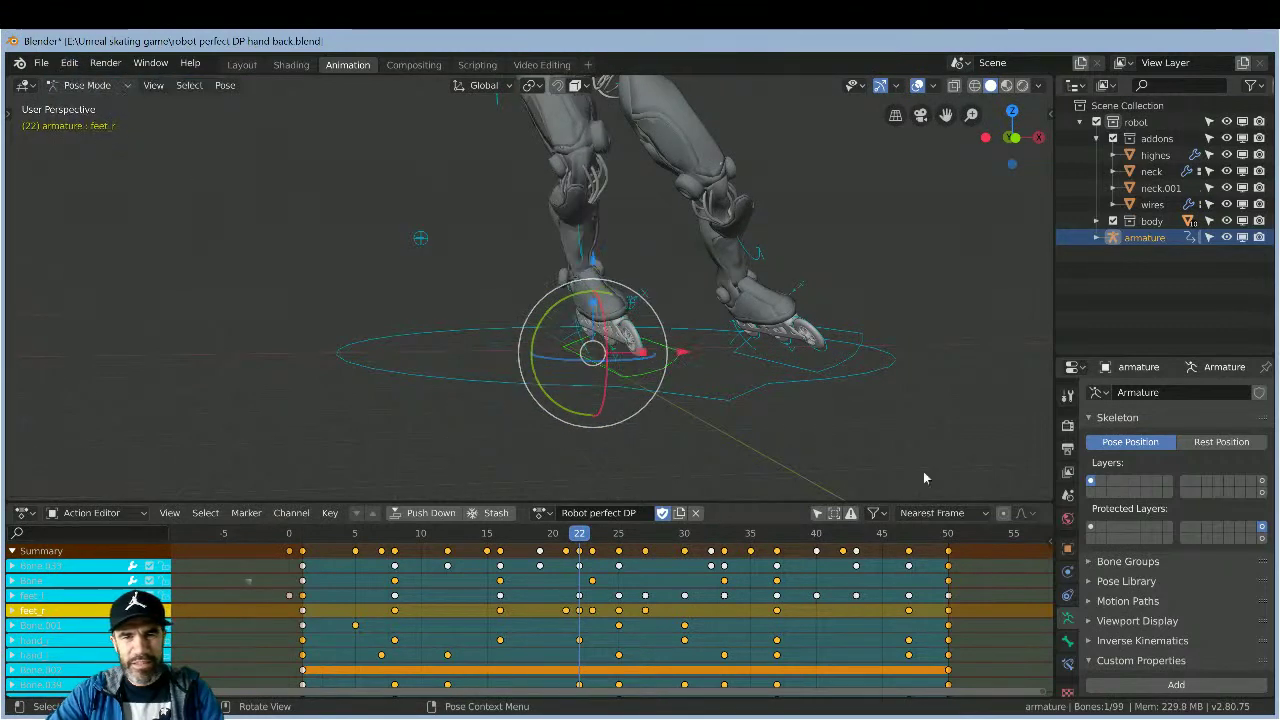
- Check frames 23 to 26 from below and from the front, then play the animation
mouse_move(938, 371)
middle_down()
mouse_move(872, 365)
mouse_move(915, 359)
mouse_move(940, 335)
mouse_move(909, 360)
mouse_move(966, 354)
mouse_move(928, 356)
middle_up()
click(593, 534)
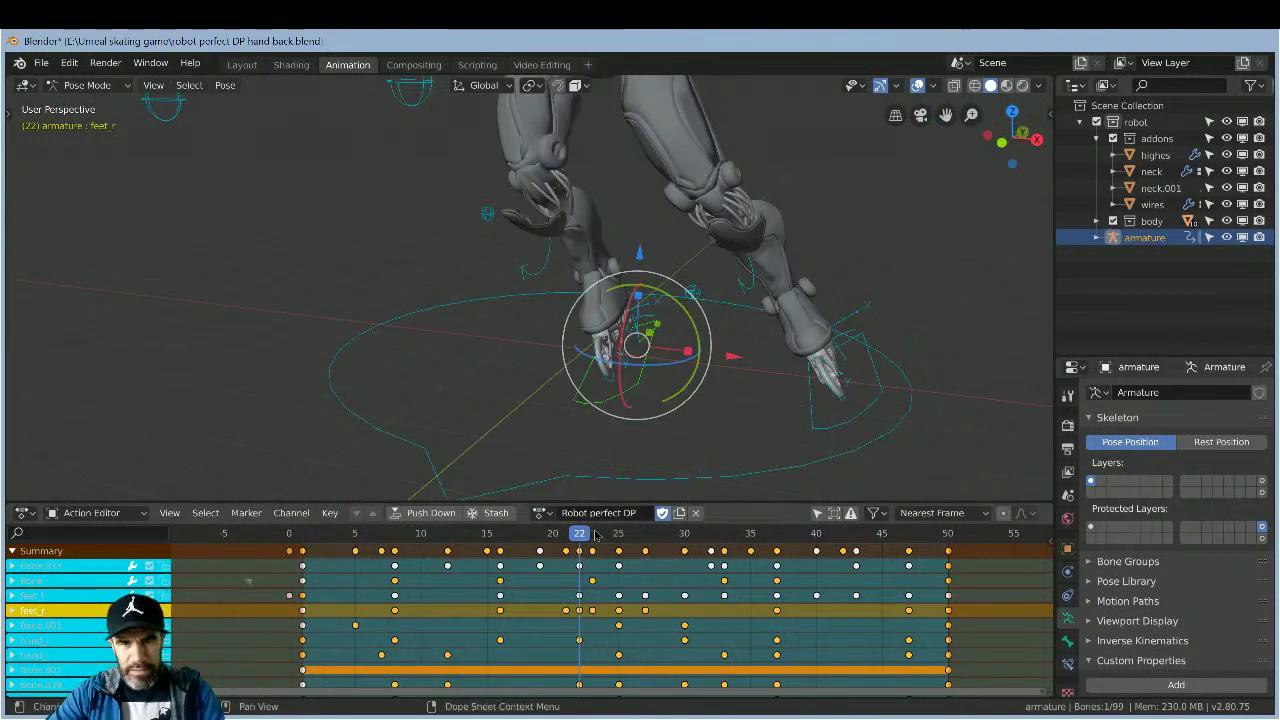
click(605, 534)
middle_drag(653, 465, 671, 435)
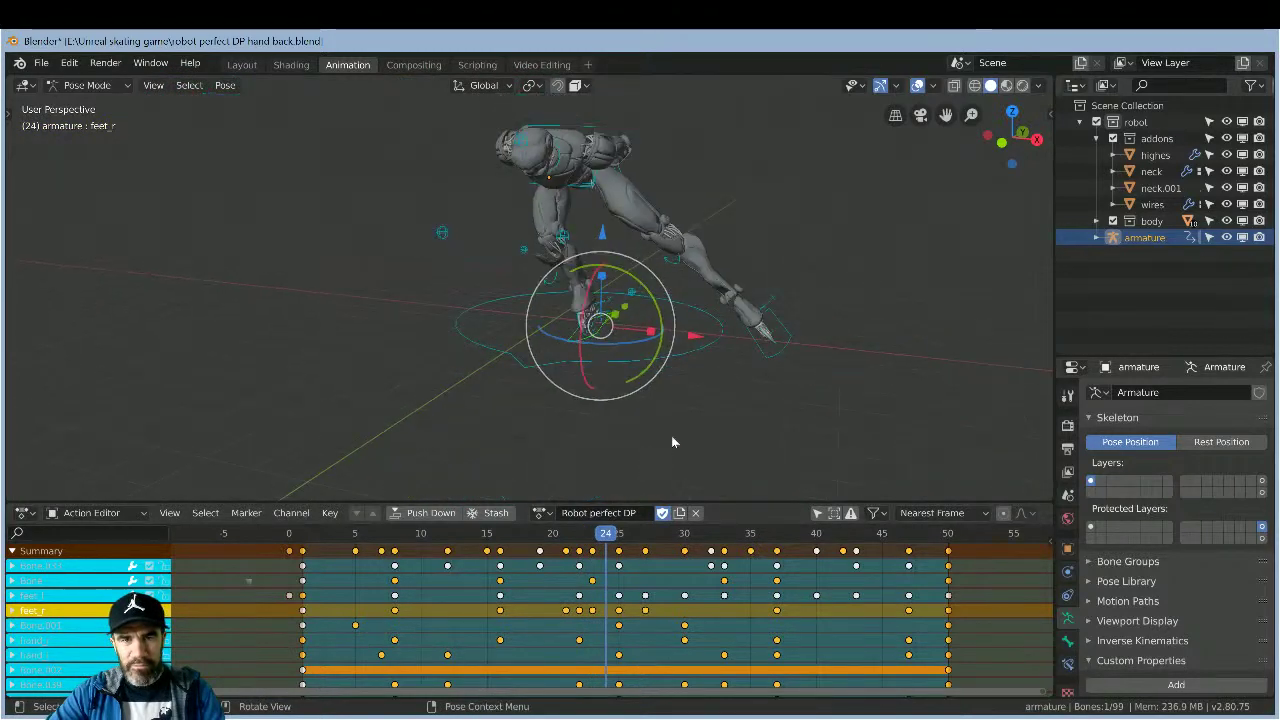
middle_drag(729, 403, 706, 420)
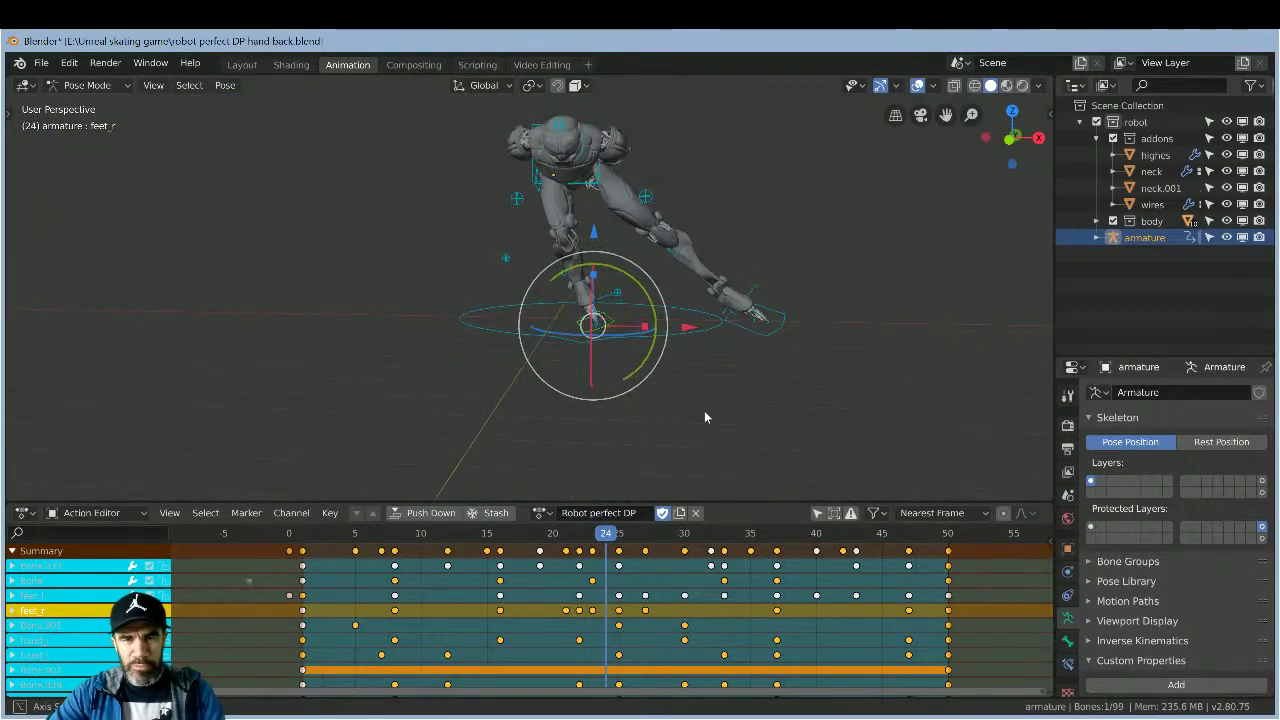
drag(602, 540, 700, 533)
key(space)
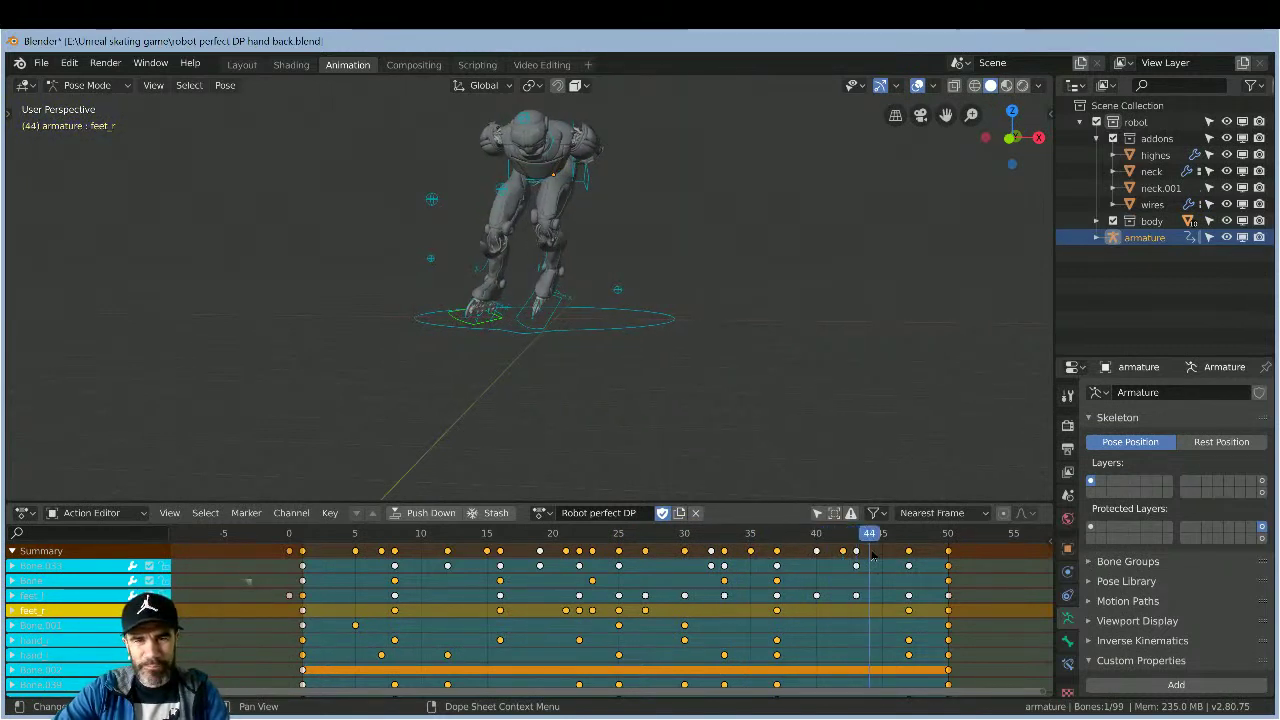
- Stop at frame 44, deselect all, and zoom in on the skate through frames 45 to 49
key(space)
middle_drag(888, 264, 808, 252)
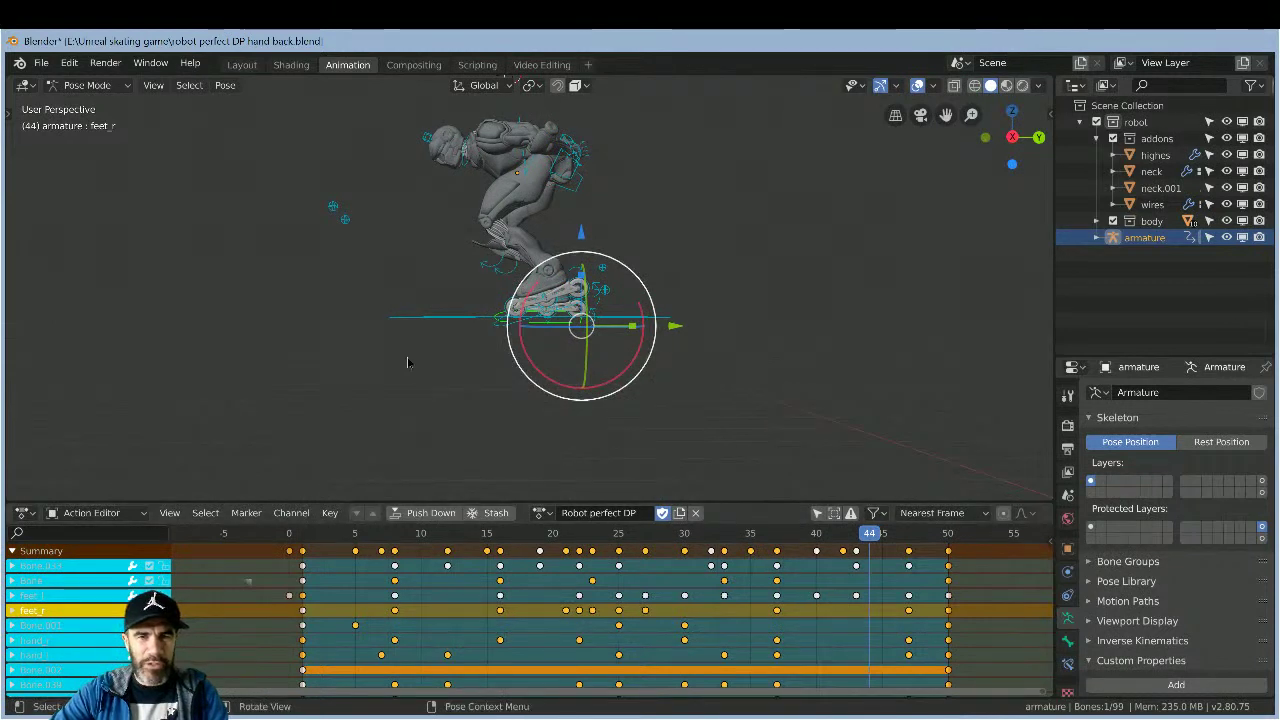
key(alt+a)
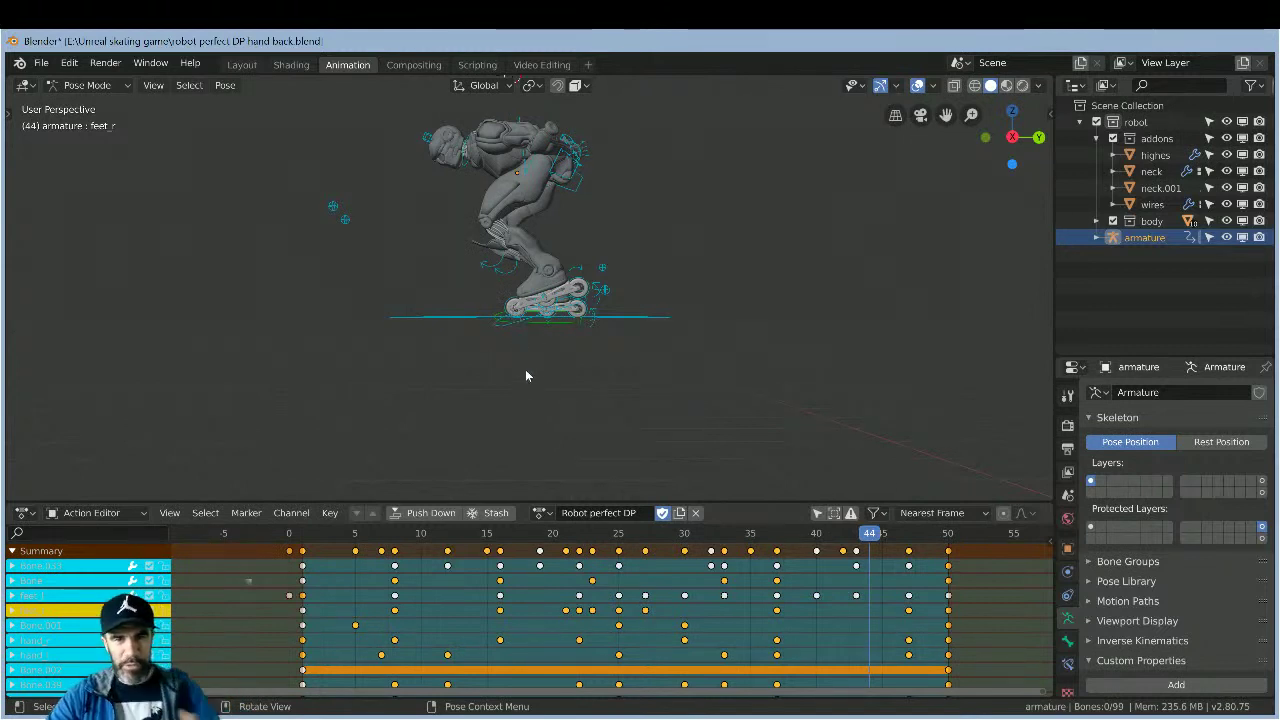
click(881, 535)
scroll(704, 426, up, 6)
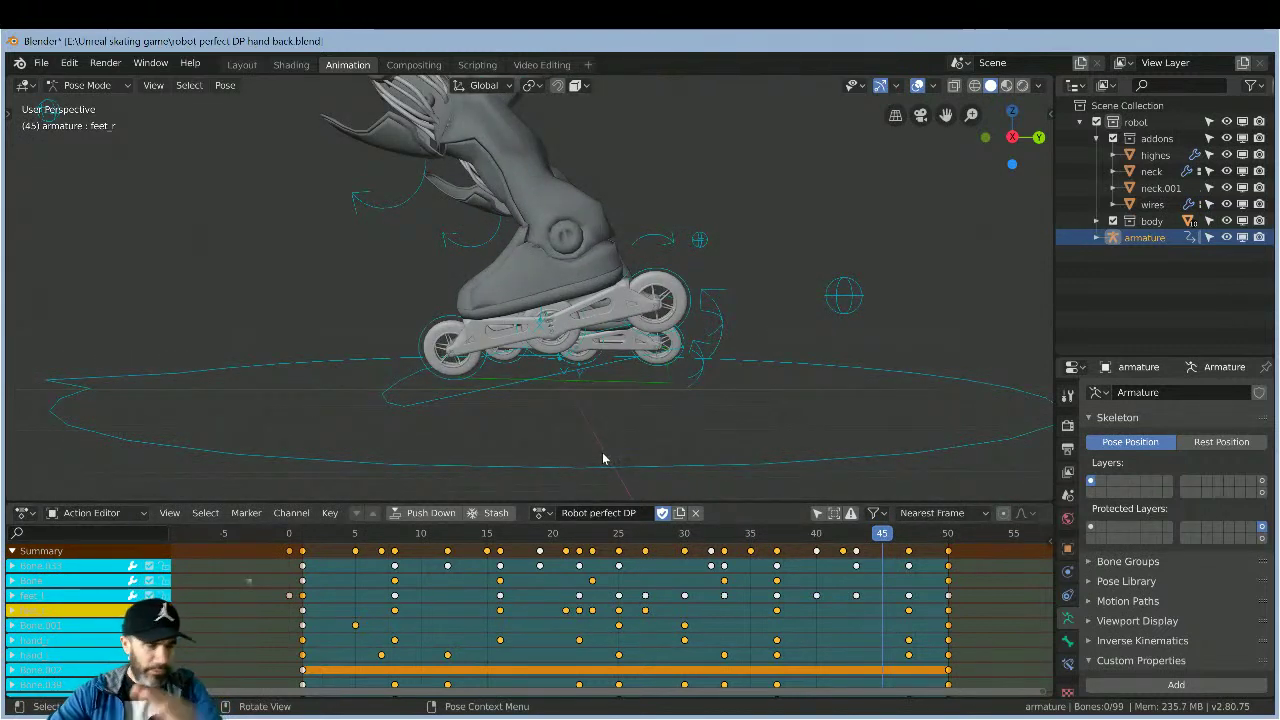
click(895, 535)
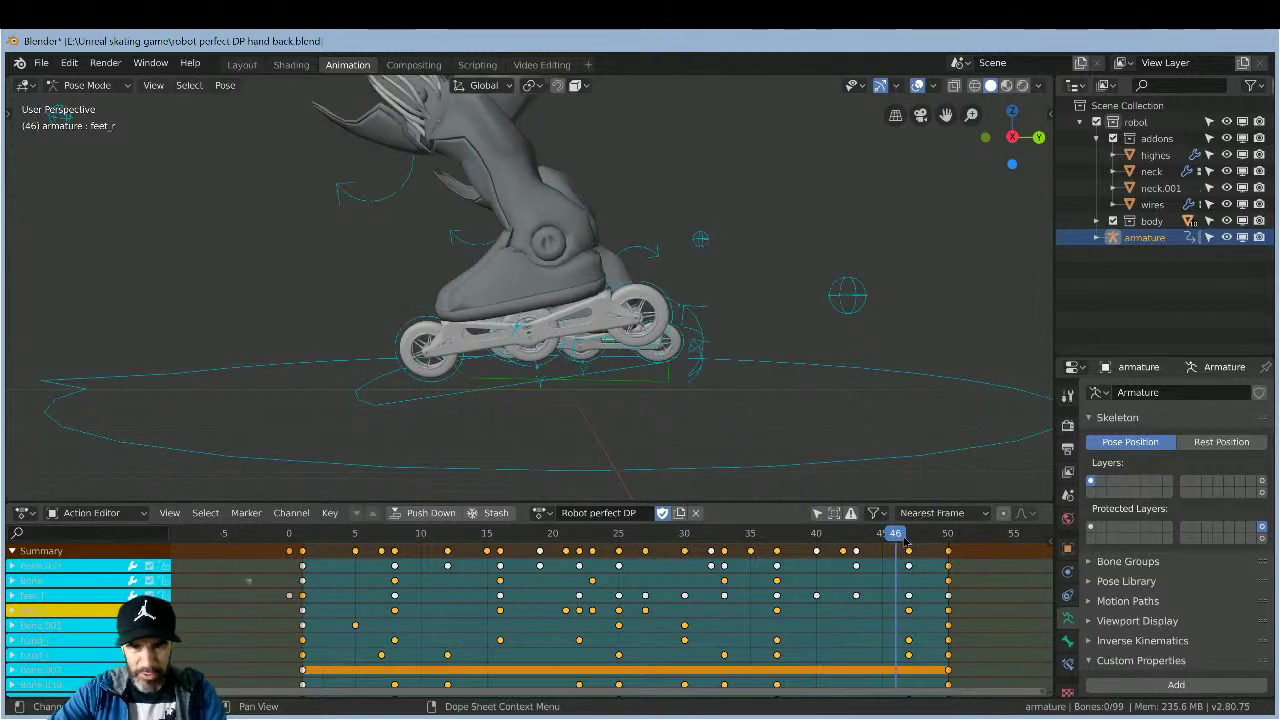
click(907, 537)
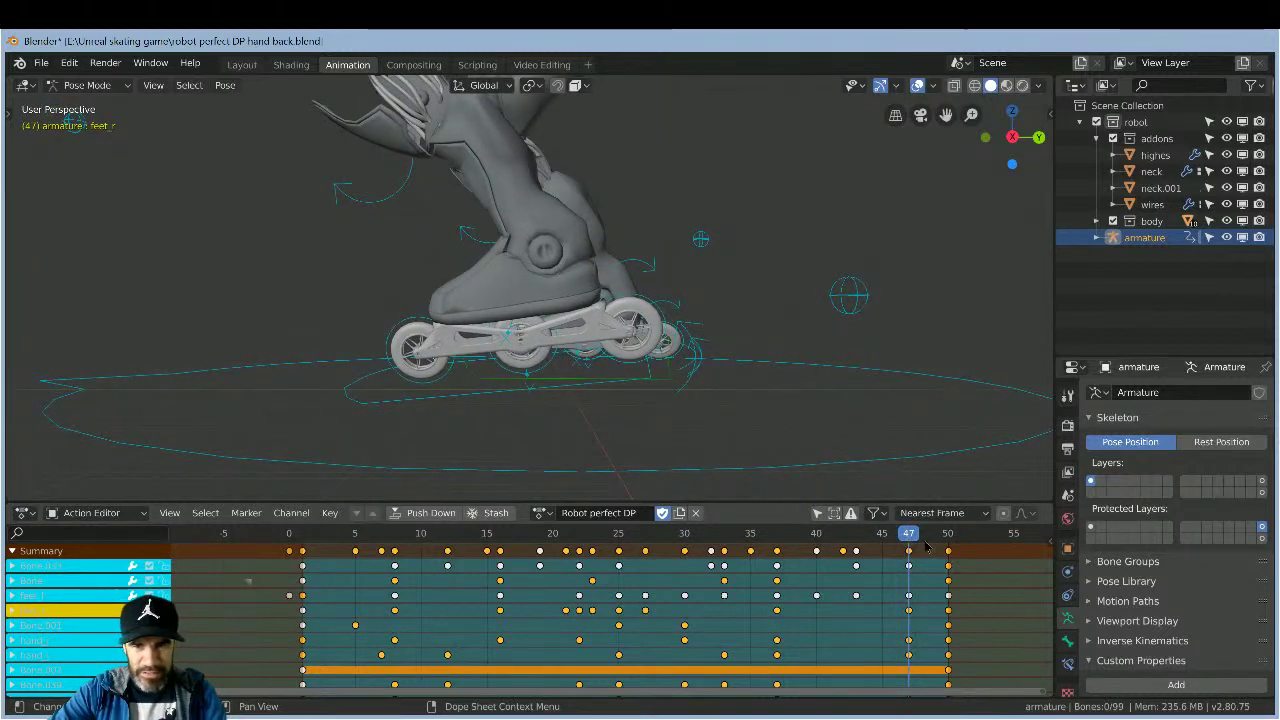
click(922, 537)
click(935, 537)
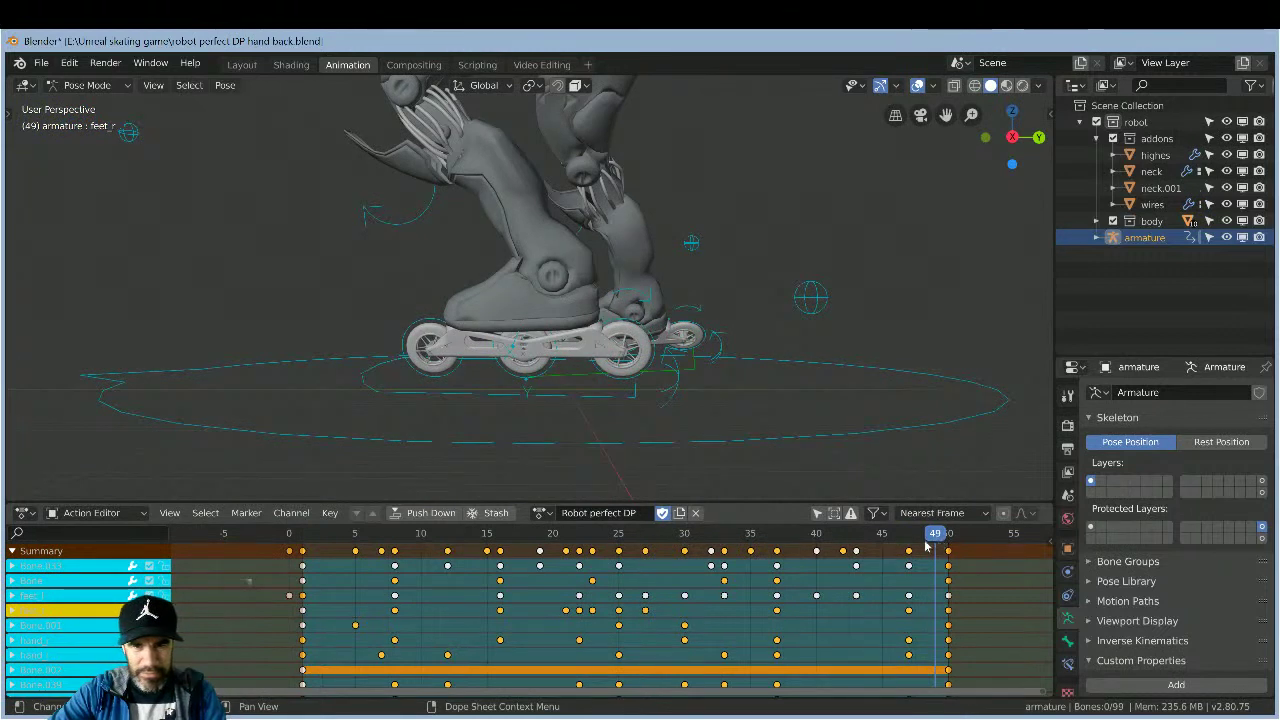
middle_drag(757, 464, 757, 470)
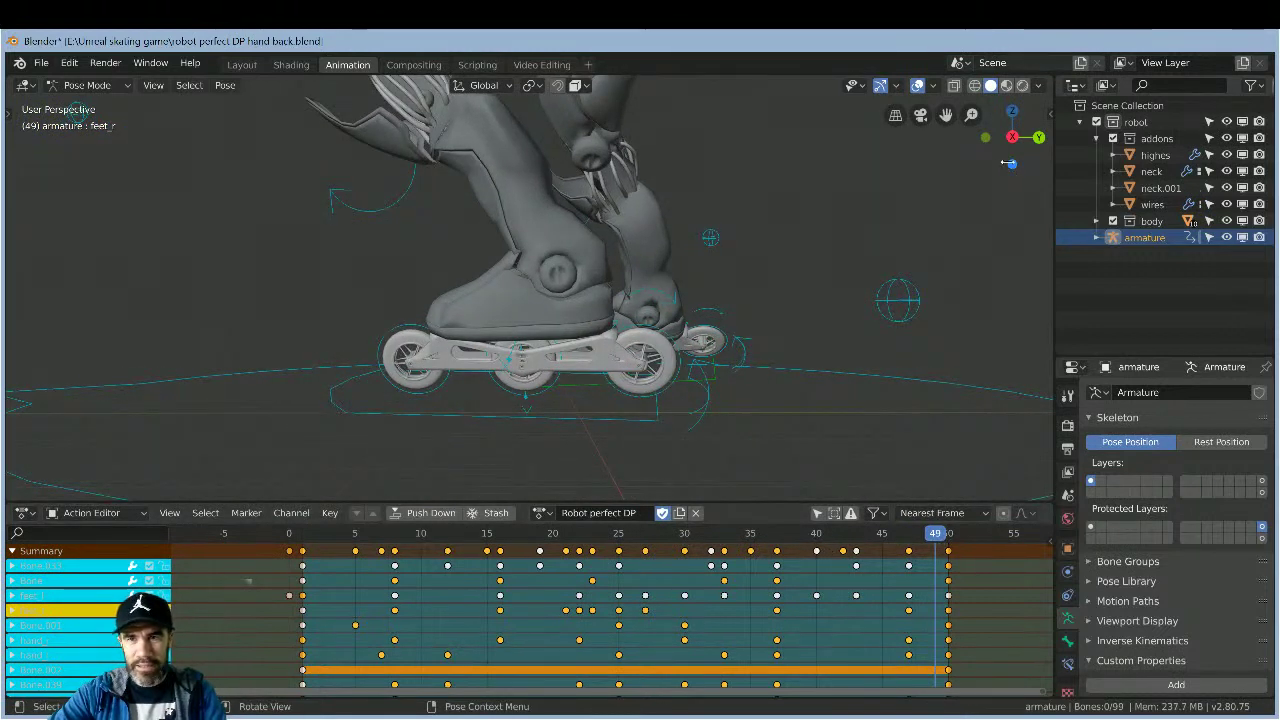
- Compare the skate pose at frames 48 and 49 in back, front and right views
click(1038, 137)
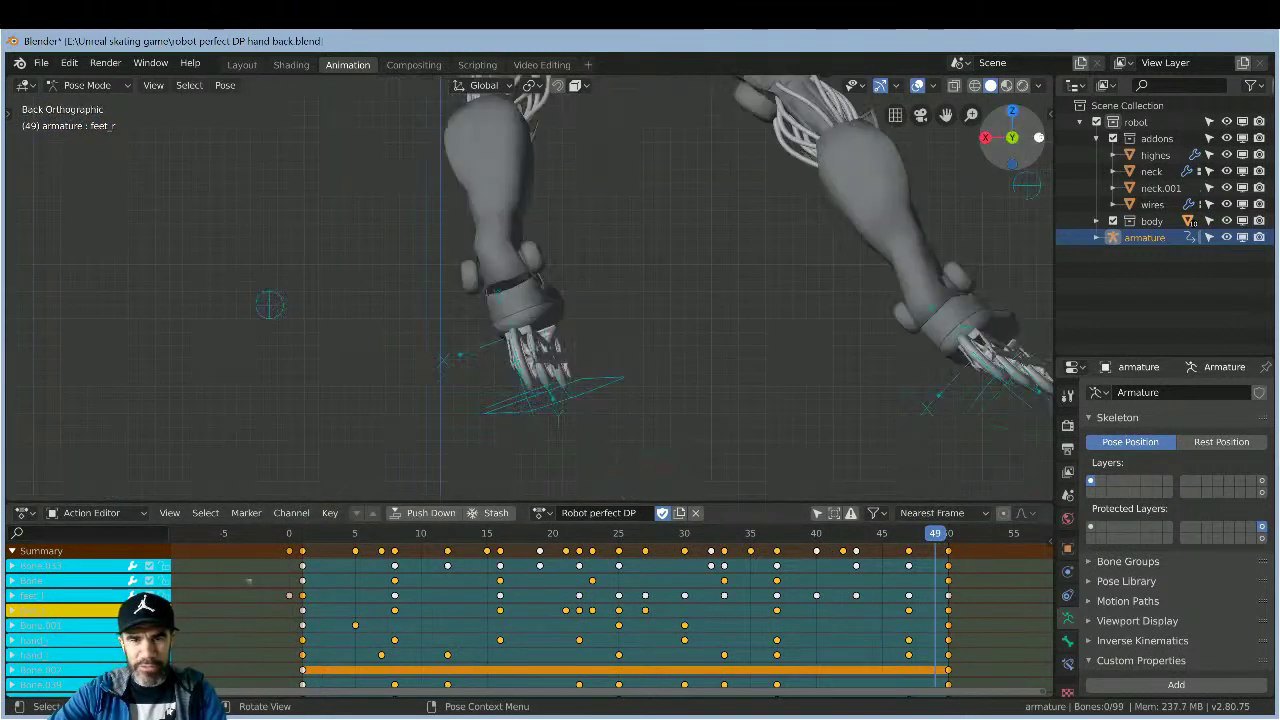
click(1012, 137)
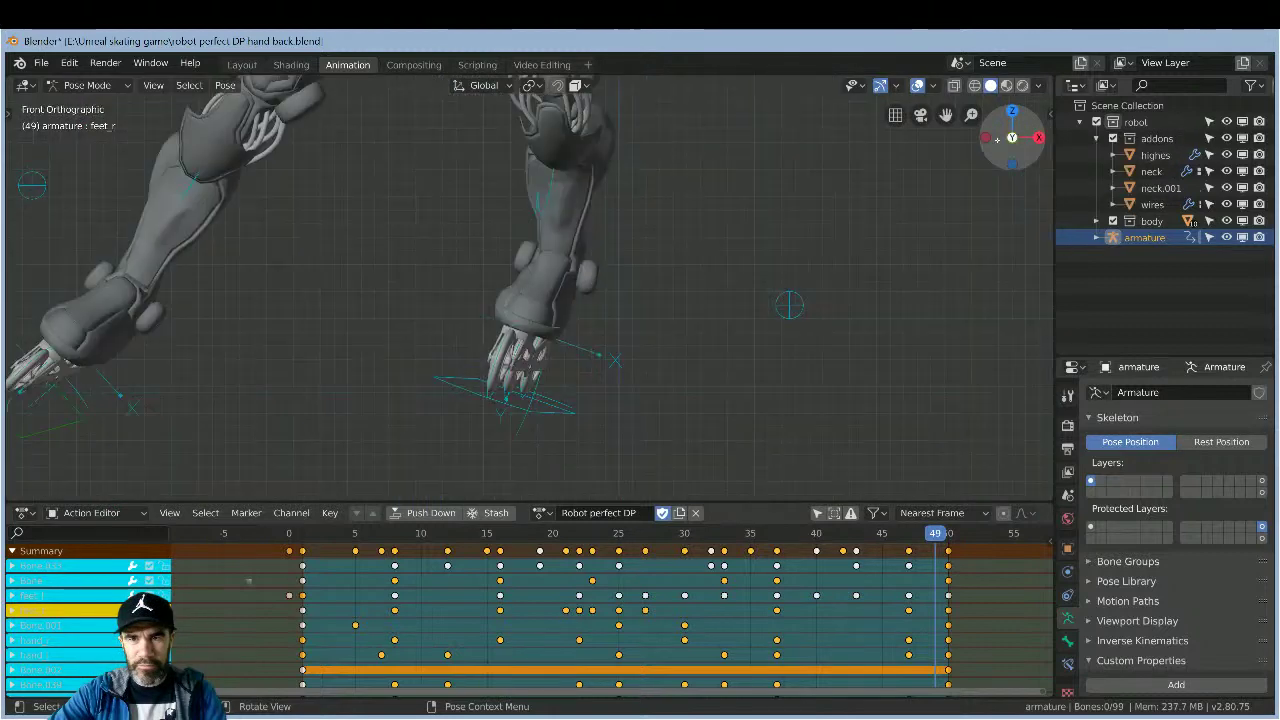
click(1038, 137)
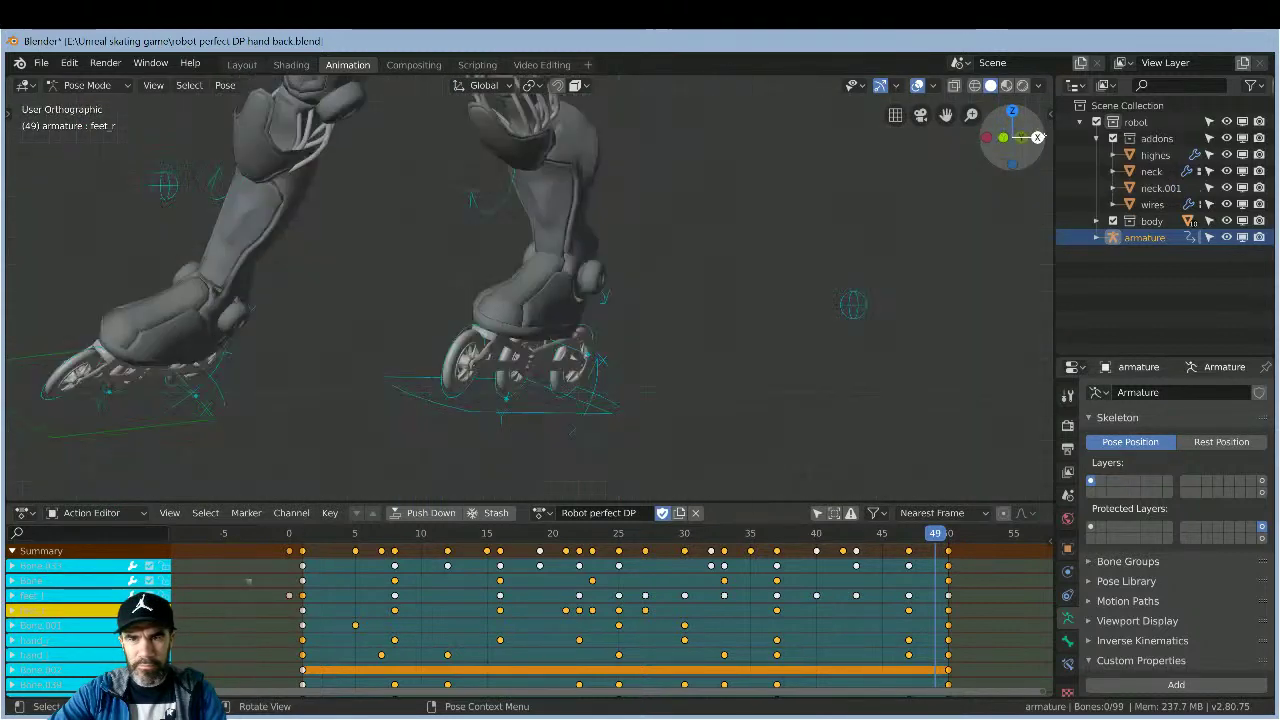
click(919, 535)
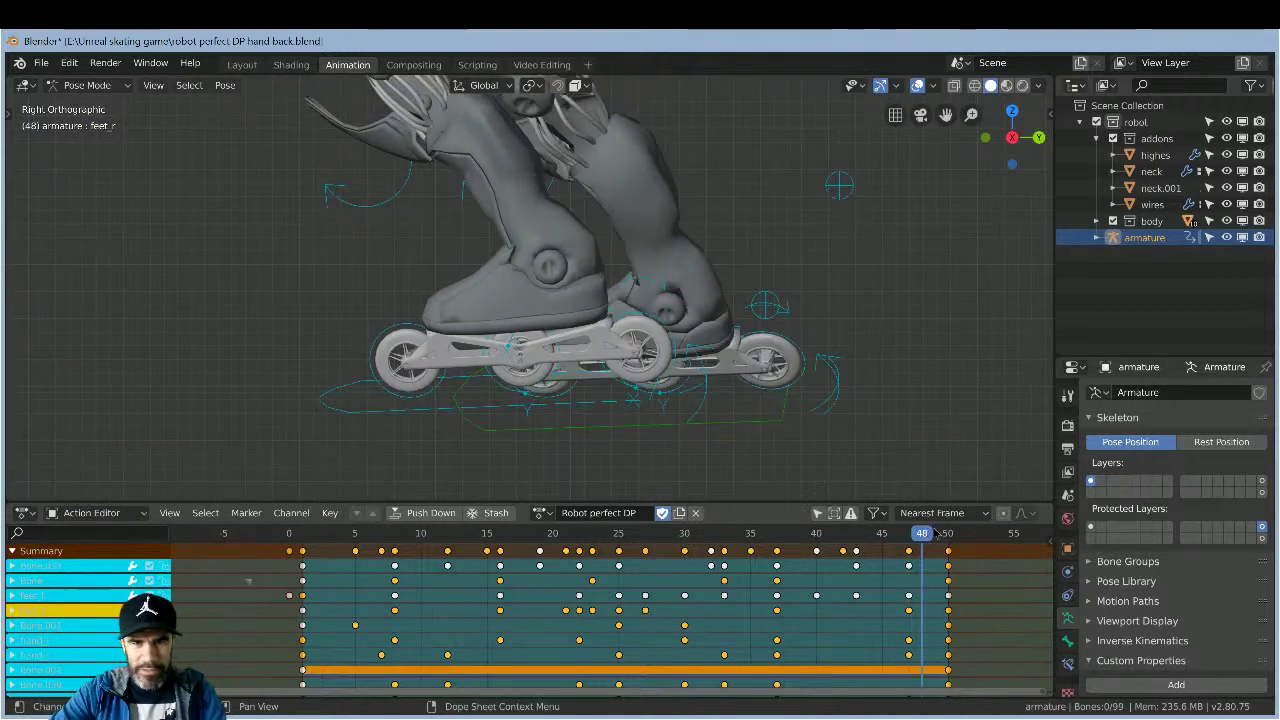
click(934, 532)
click(922, 533)
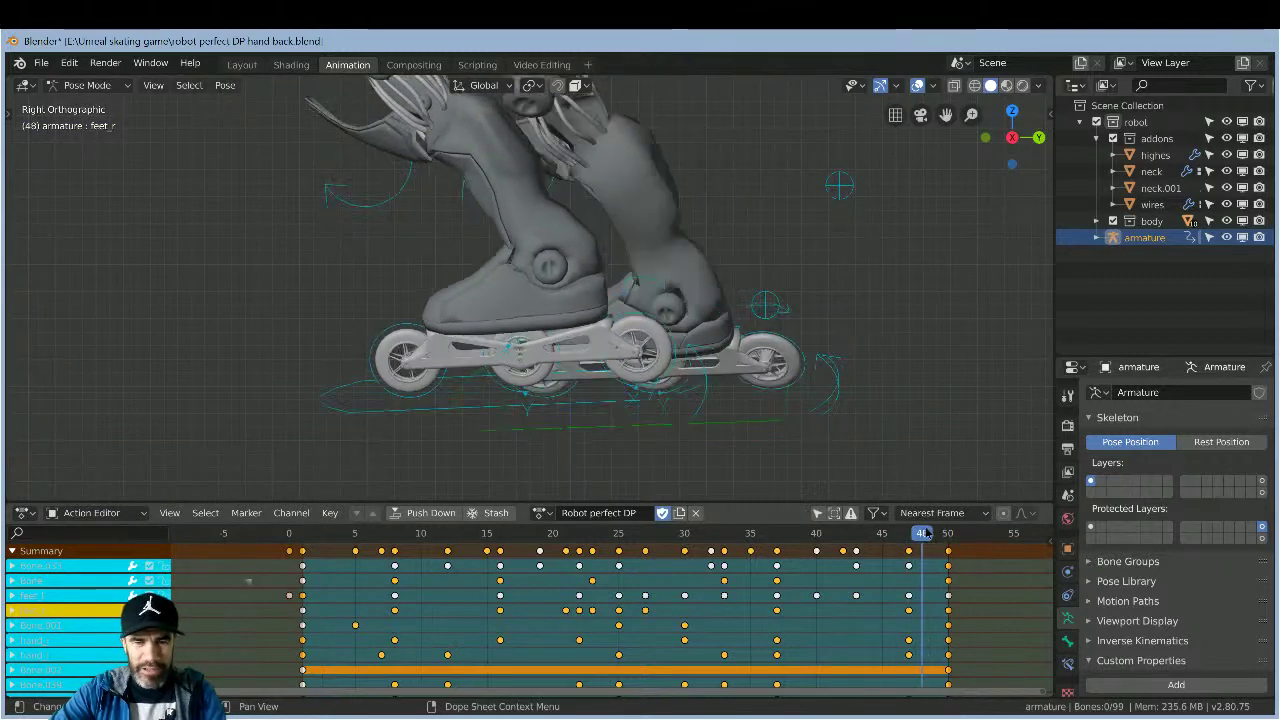
click(935, 533)
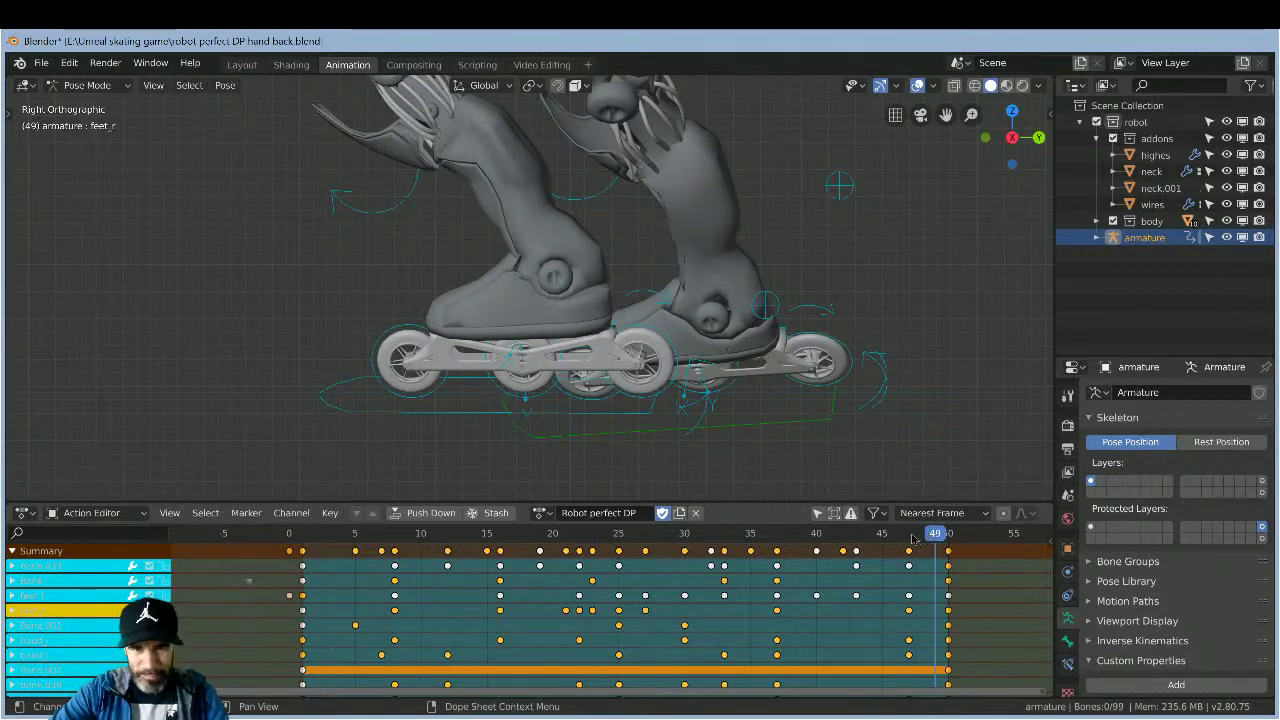
mouse_move(912, 540)
mouse_down()
mouse_move(845, 548)
mouse_move(905, 549)
mouse_up()
- Step forward to frame 50, then zoom out and orbit to see the whole robot at an angle
key(Right)
key(Right)
key(Right)
key(Right)
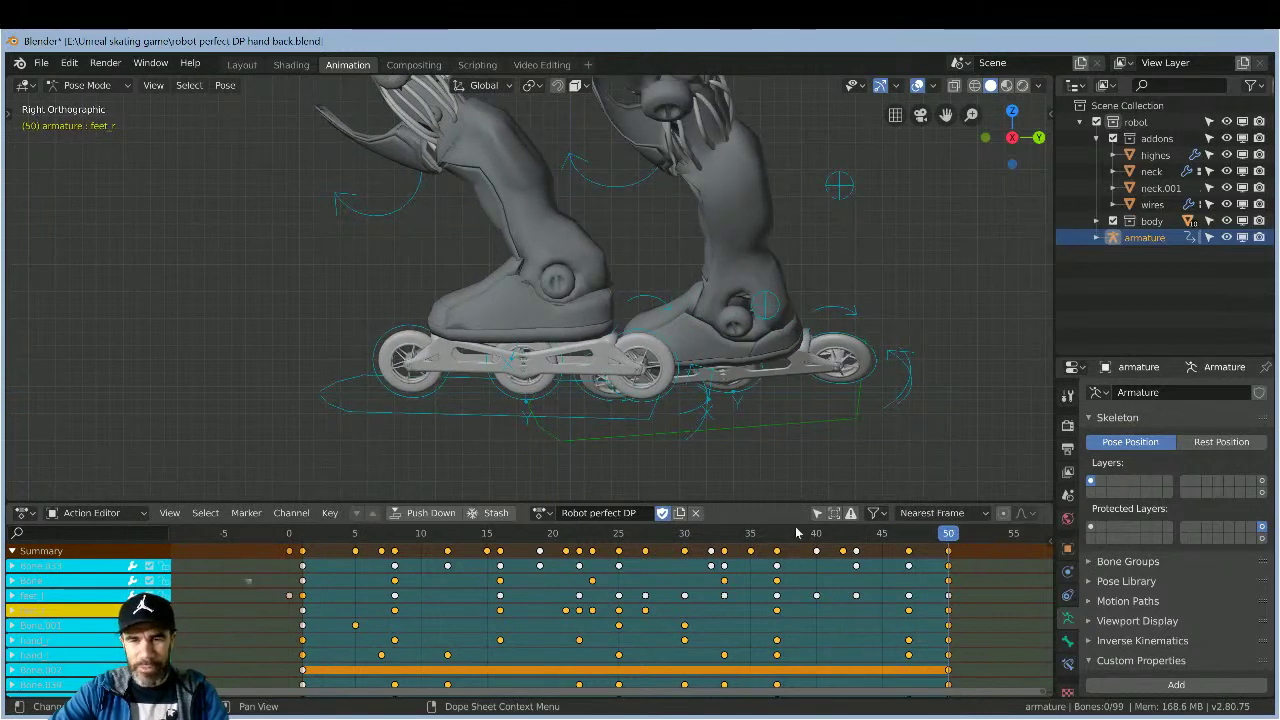
scroll(740, 420, down, 4)
scroll(695, 413, down, 3)
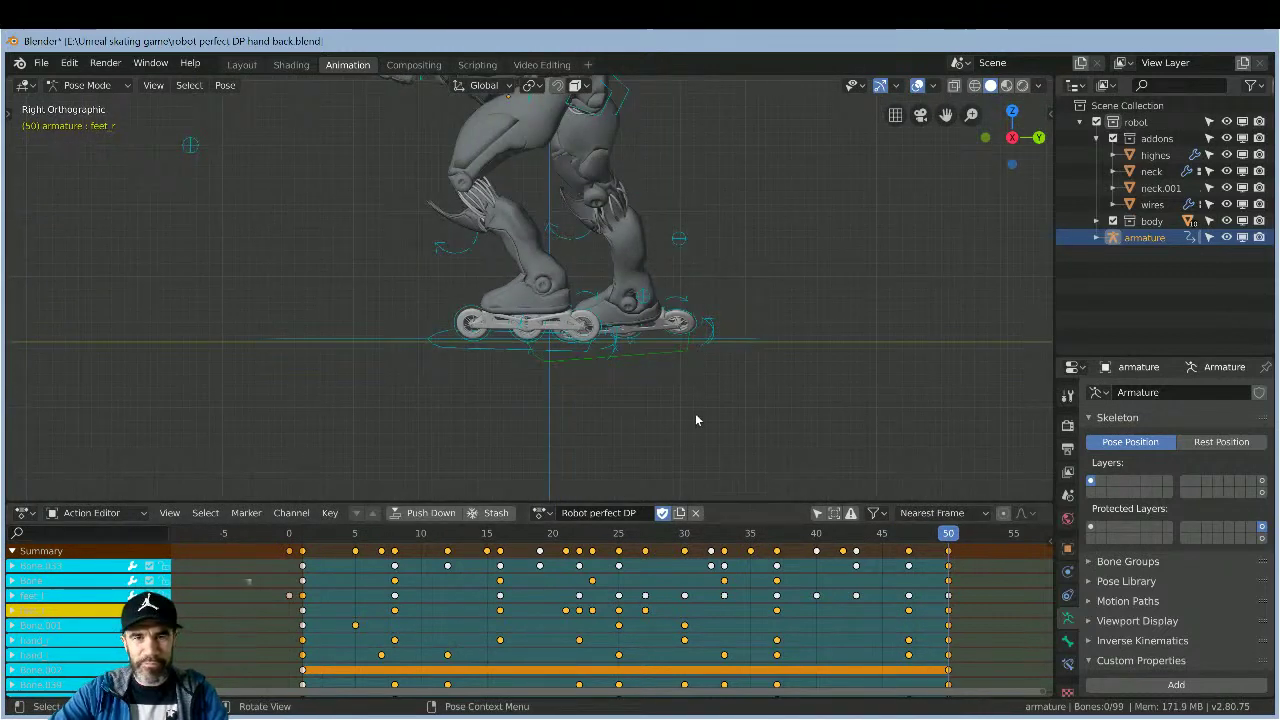
middle_drag(695, 413, 783, 363)
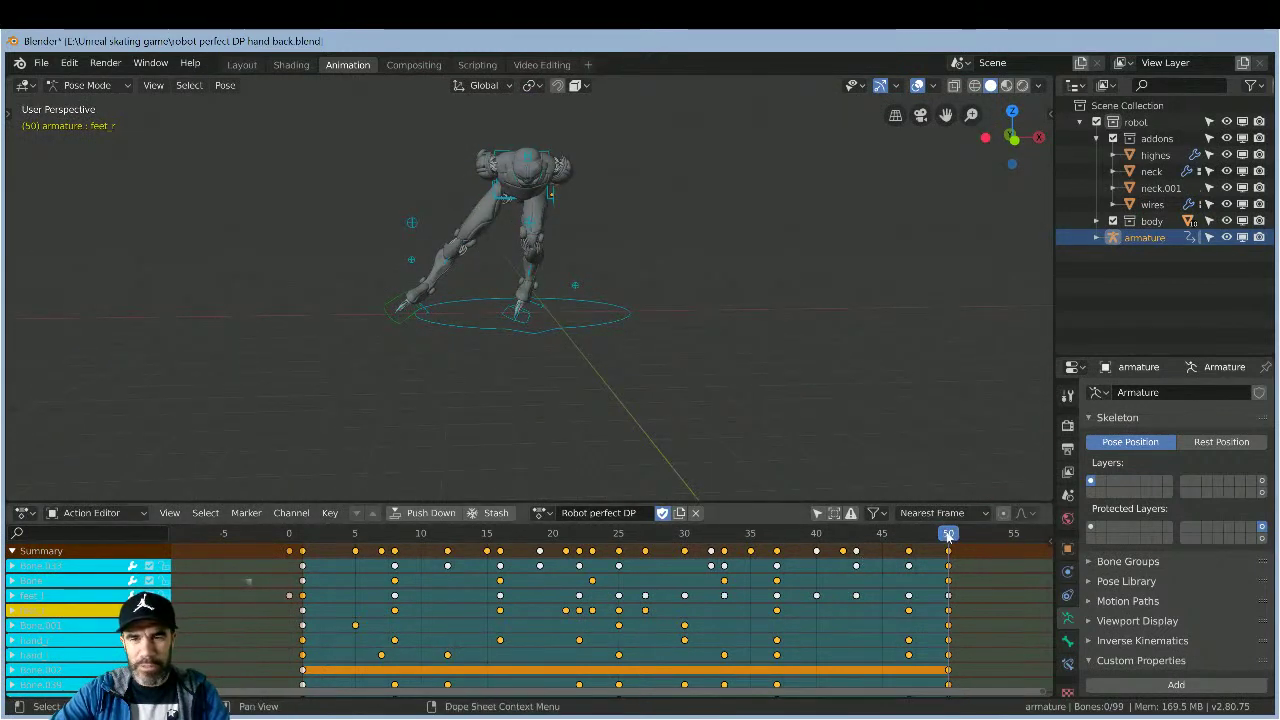
- Scrub back from frame 50 and step through the poses from frame 3 to about frame 23
drag(922, 533, 317, 569)
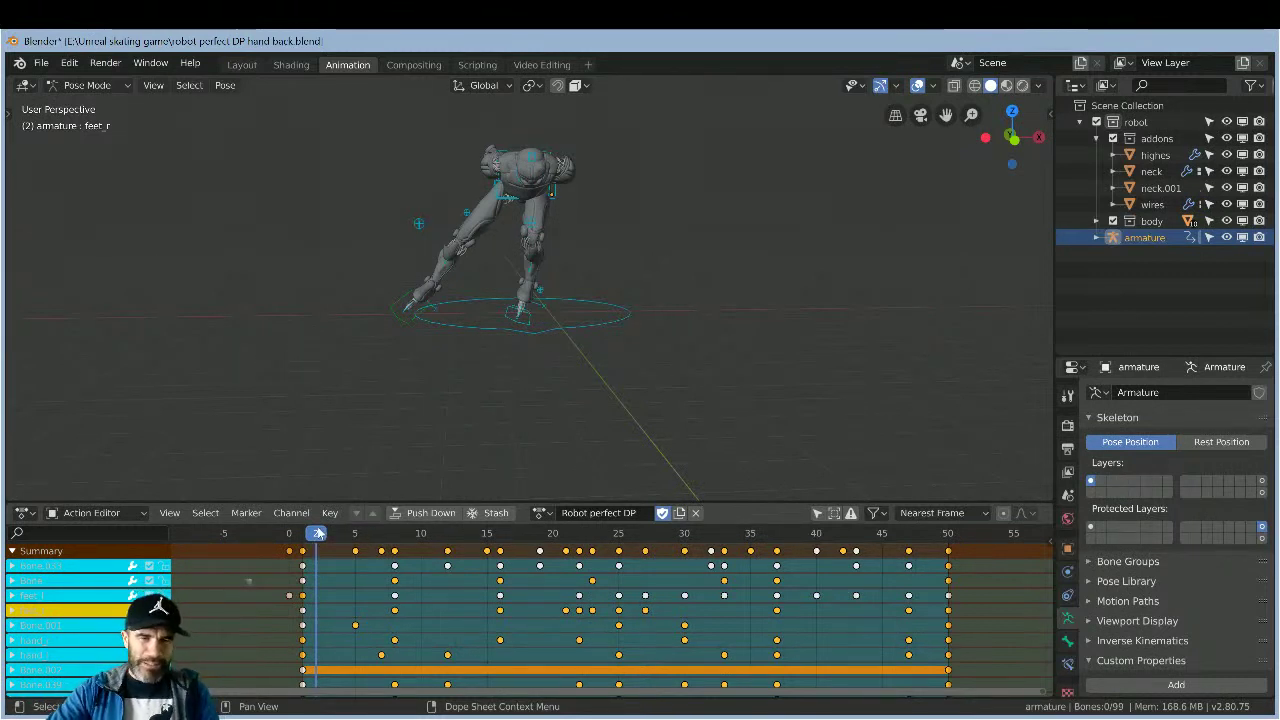
click(333, 535)
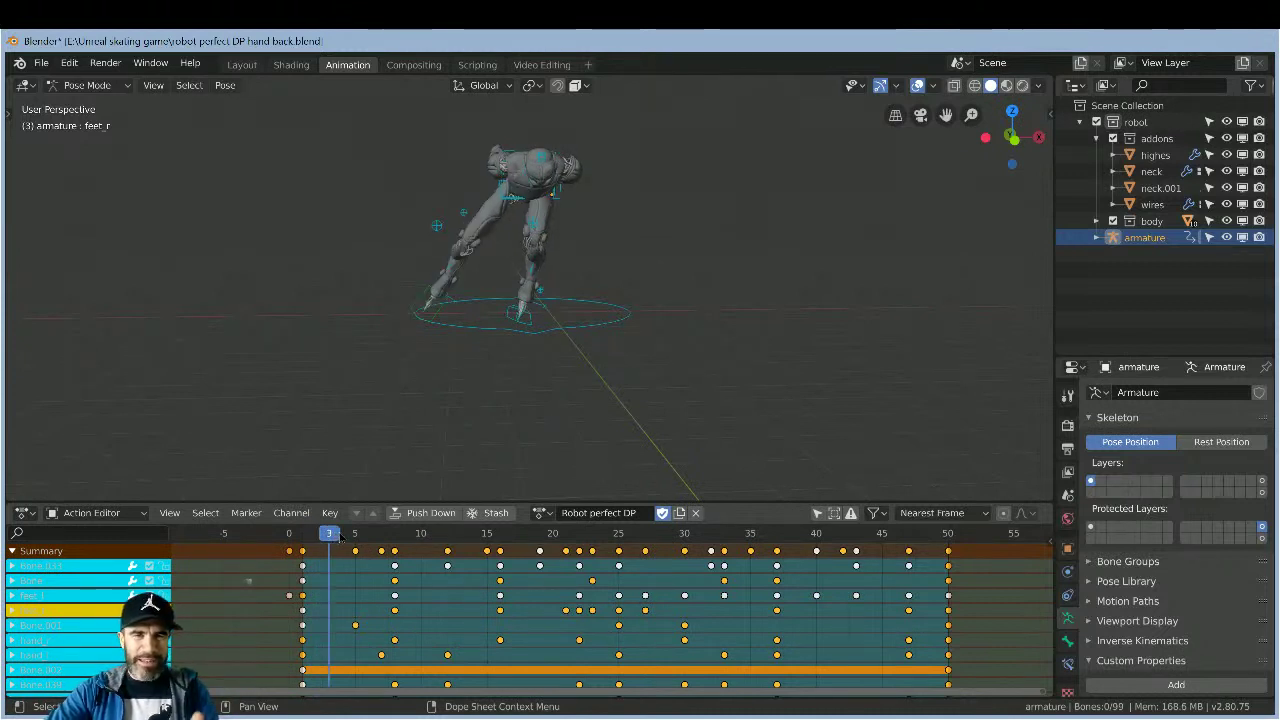
click(357, 535)
click(373, 533)
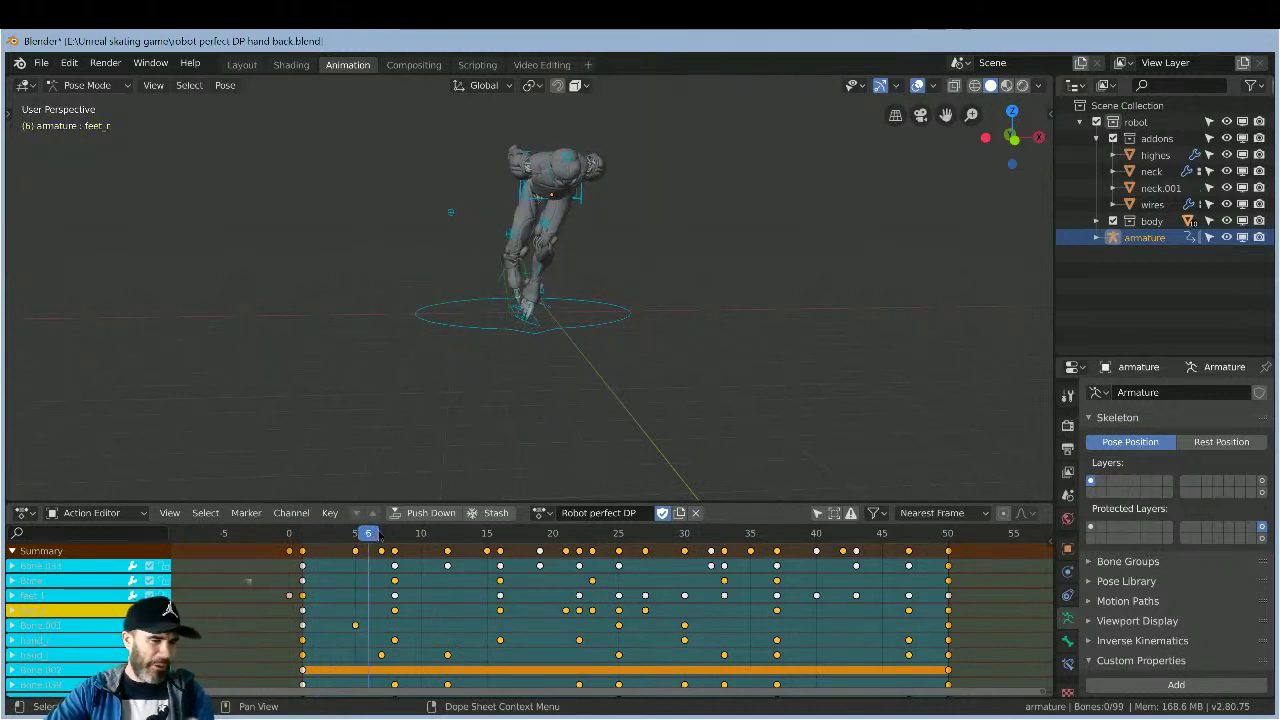
click(384, 533)
click(395, 533)
click(408, 533)
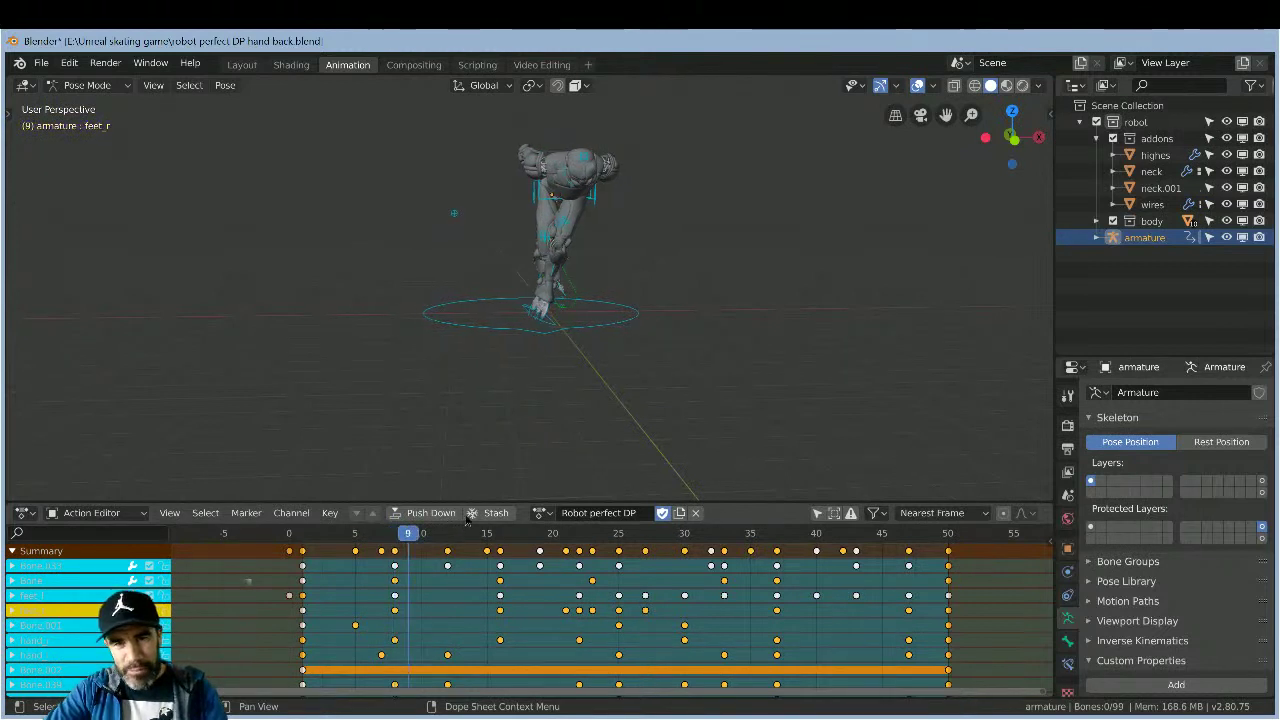
click(460, 533)
click(500, 533)
click(513, 533)
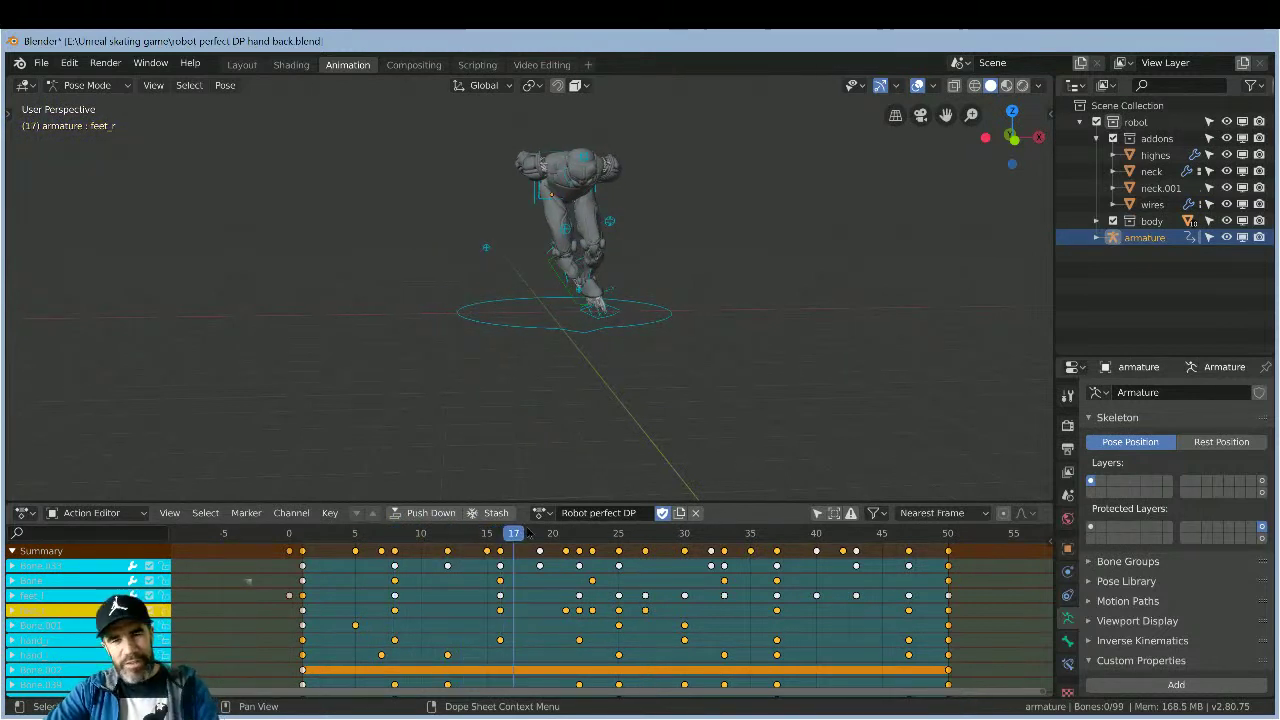
click(526, 533)
click(552, 533)
click(592, 533)
- Step through frames 24 to 42, then scrub the playhead back to frame 1
click(605, 533)
click(618, 533)
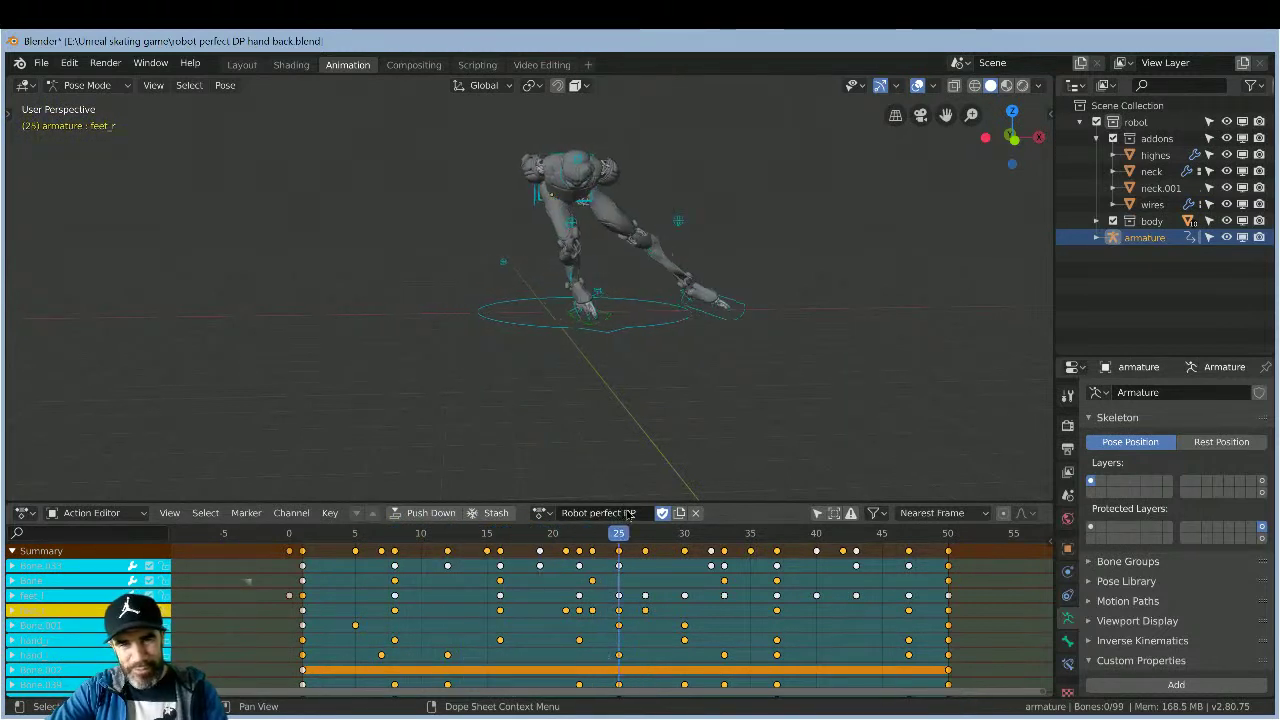
click(631, 533)
click(645, 533)
click(658, 533)
click(684, 533)
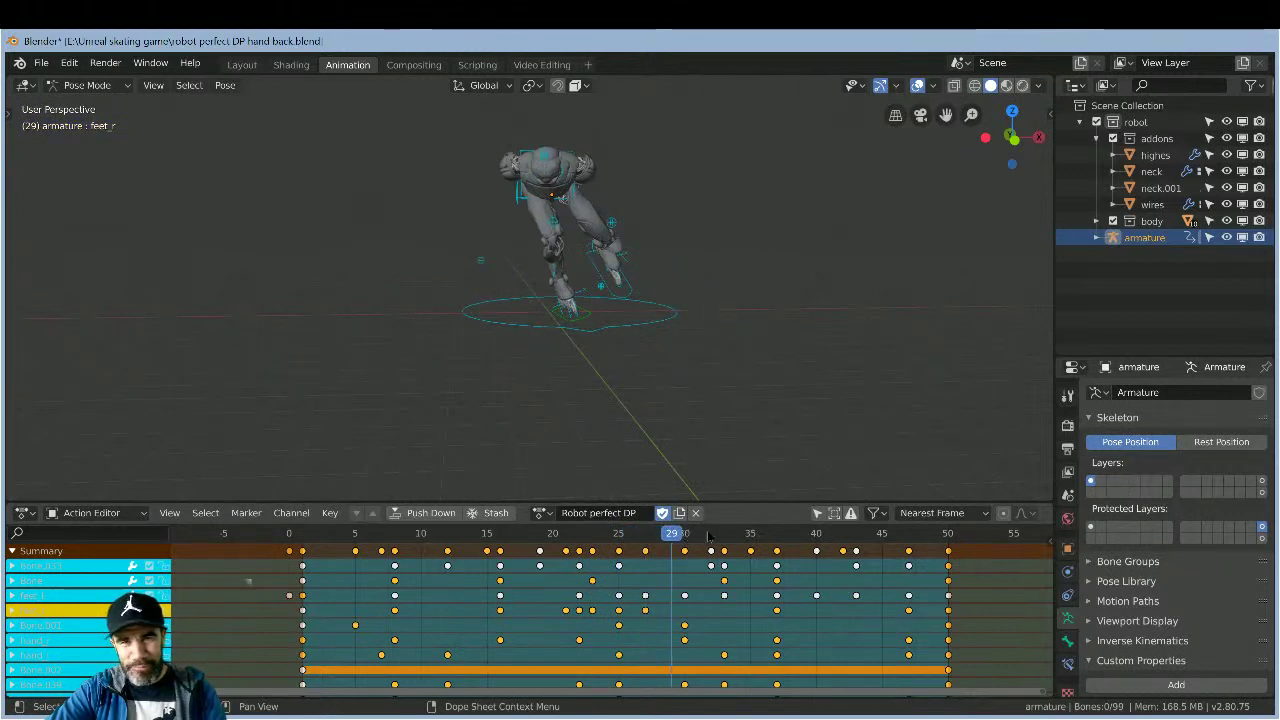
click(710, 533)
click(737, 533)
click(763, 533)
click(803, 533)
click(816, 533)
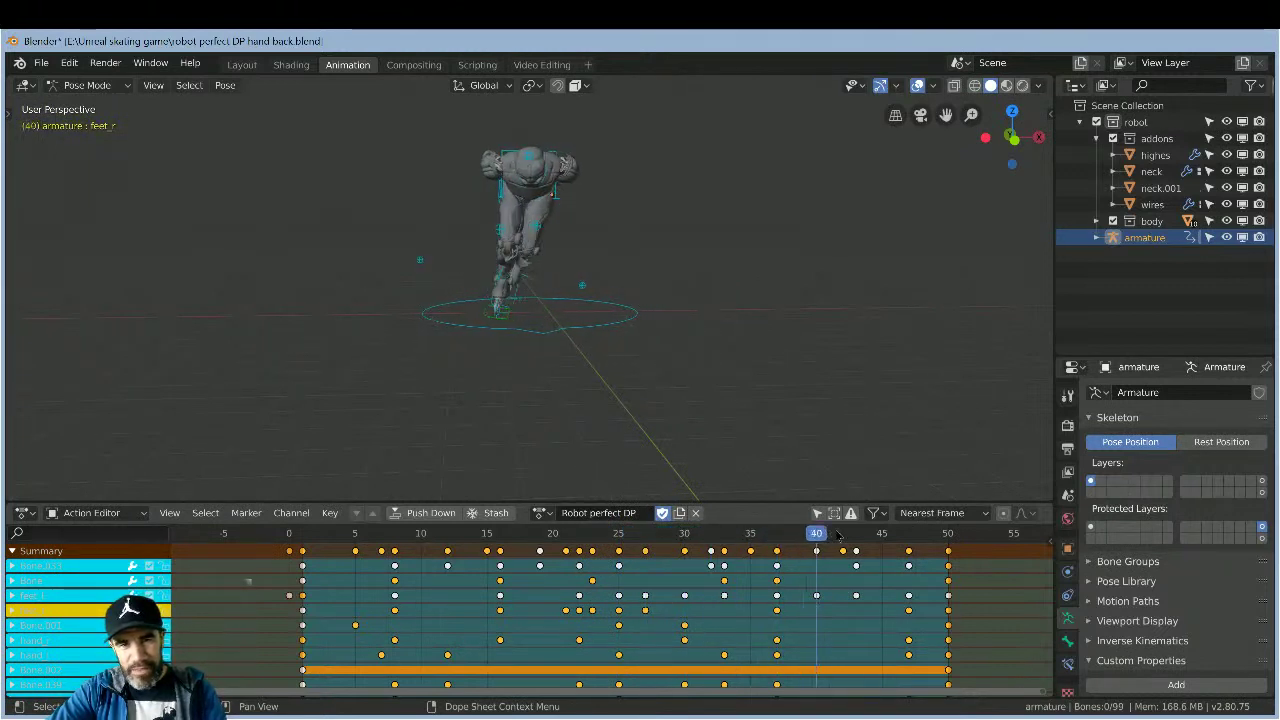
click(843, 533)
drag(789, 538, 948, 540)
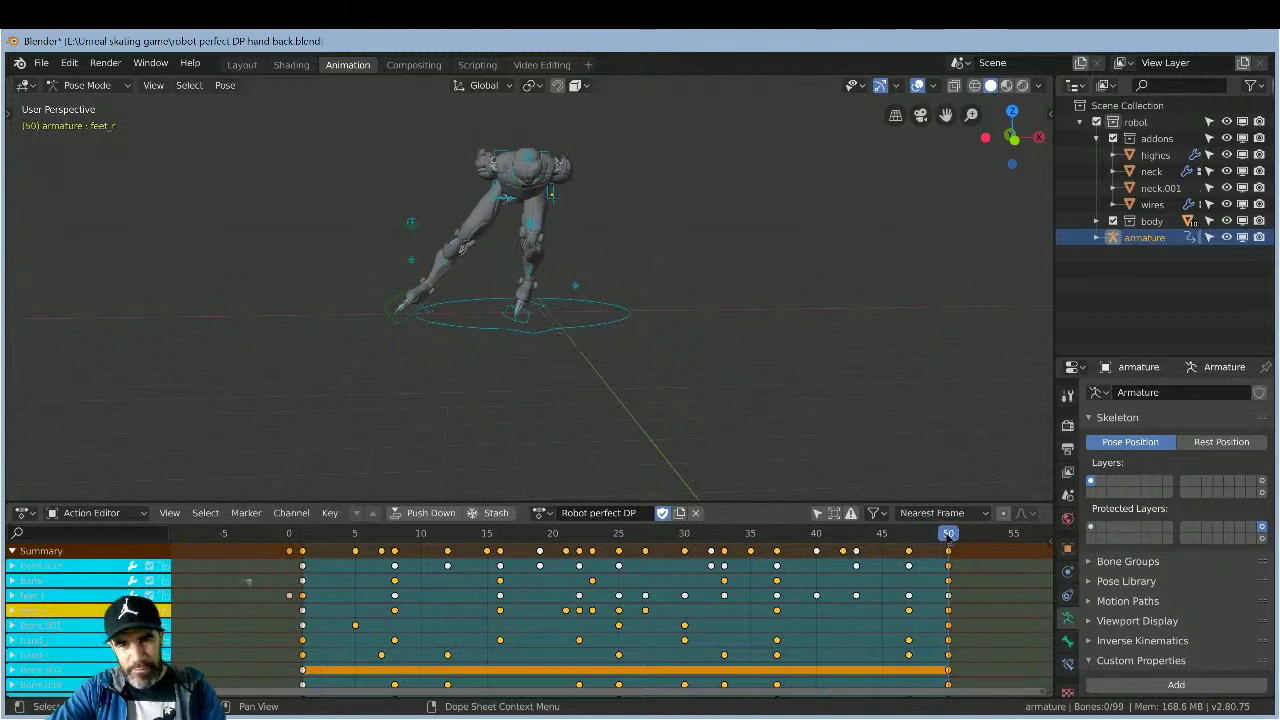
drag(764, 545, 302, 537)
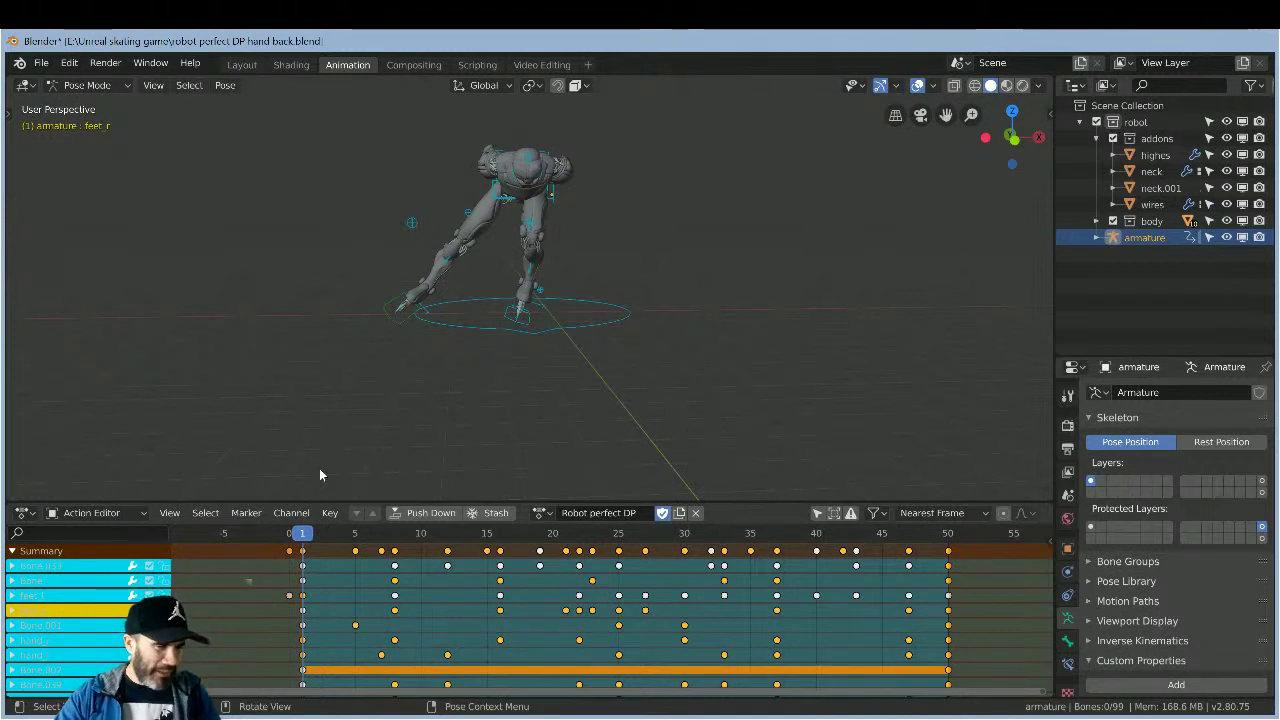
- Toggle the armature between Rest Position and Pose Position, then switch to Back Orthographic view
click(1221, 441)
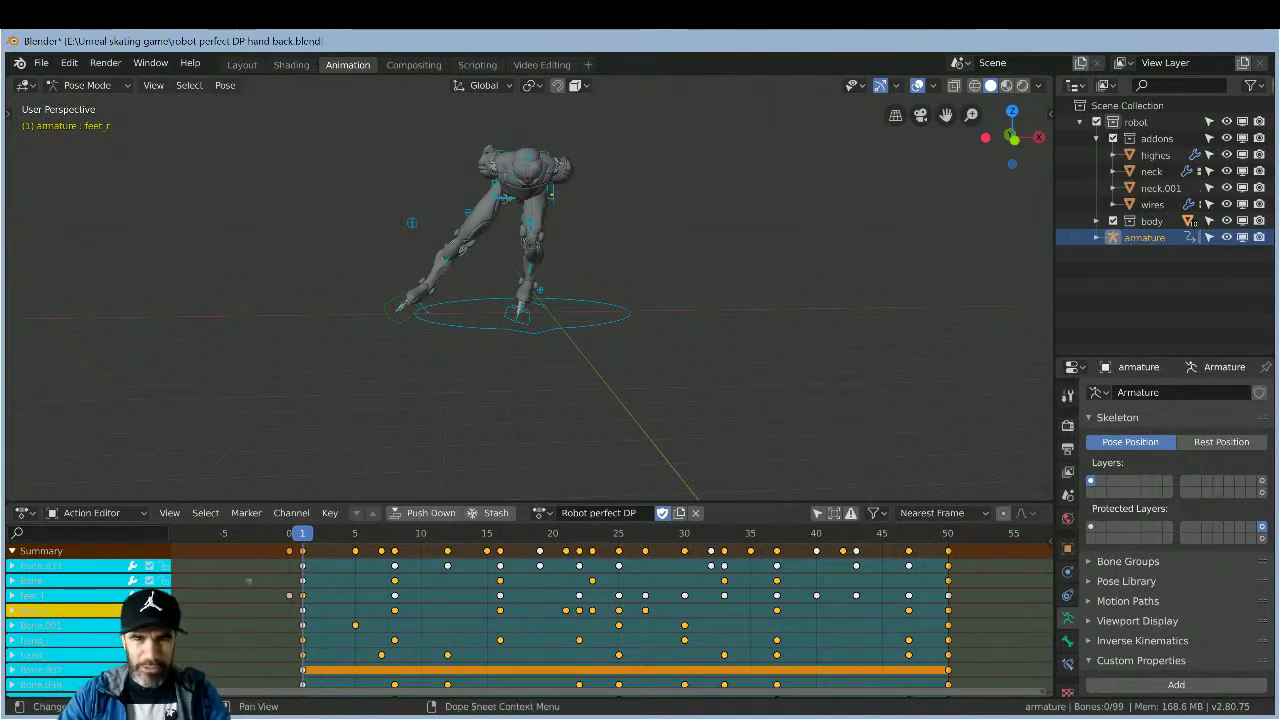
click(1127, 443)
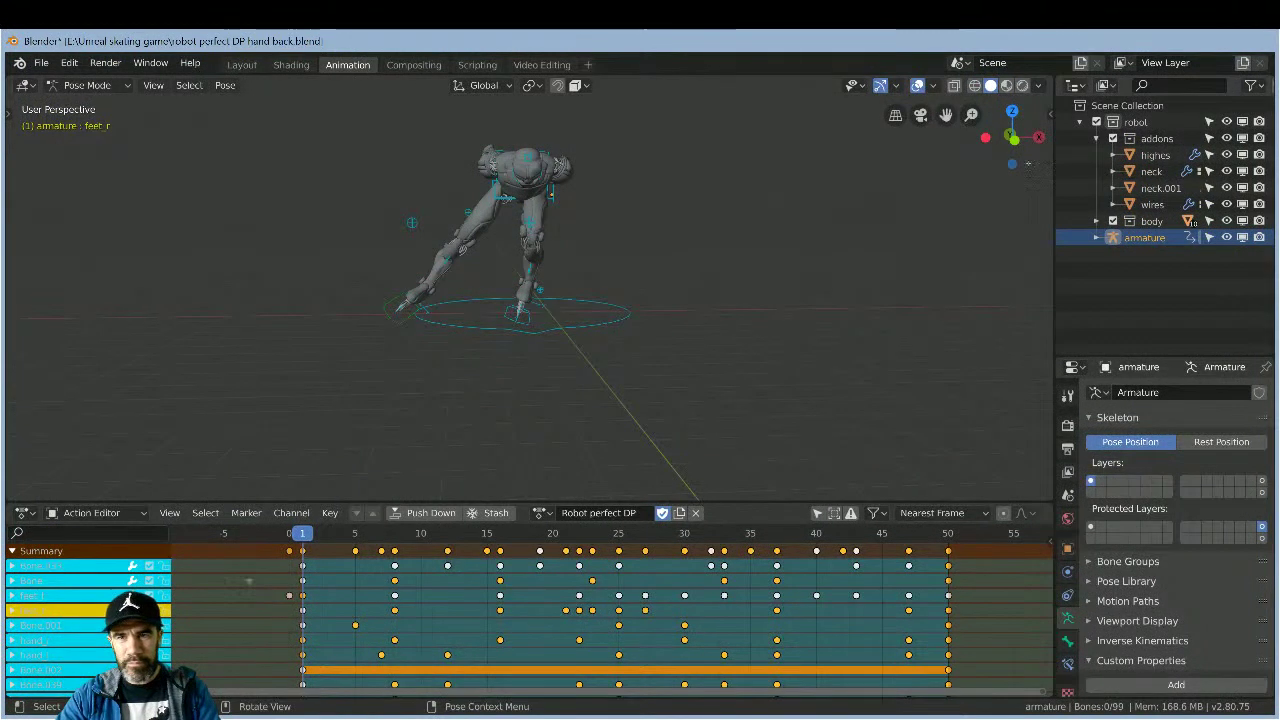
click(1012, 138)
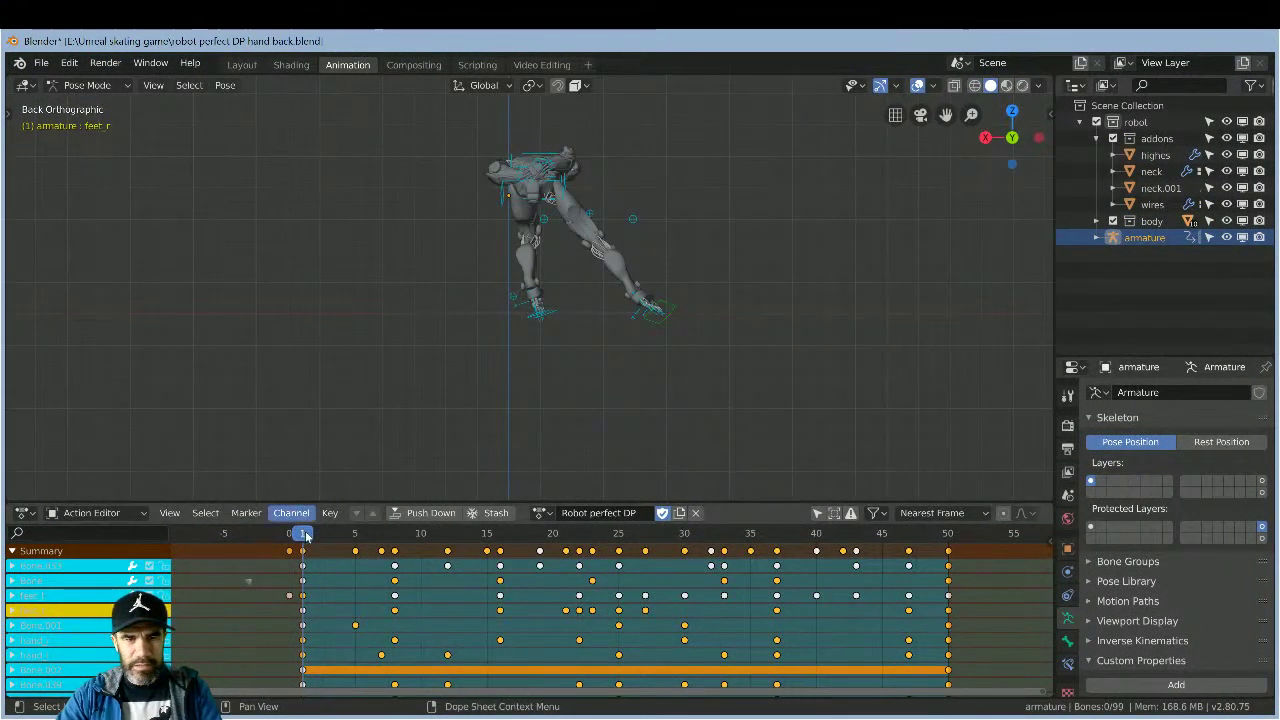
- Advance the action from frame 2 to frame 7, orbit to an angled view, and select Bone.033
key(Right)
drag(352, 535, 383, 533)
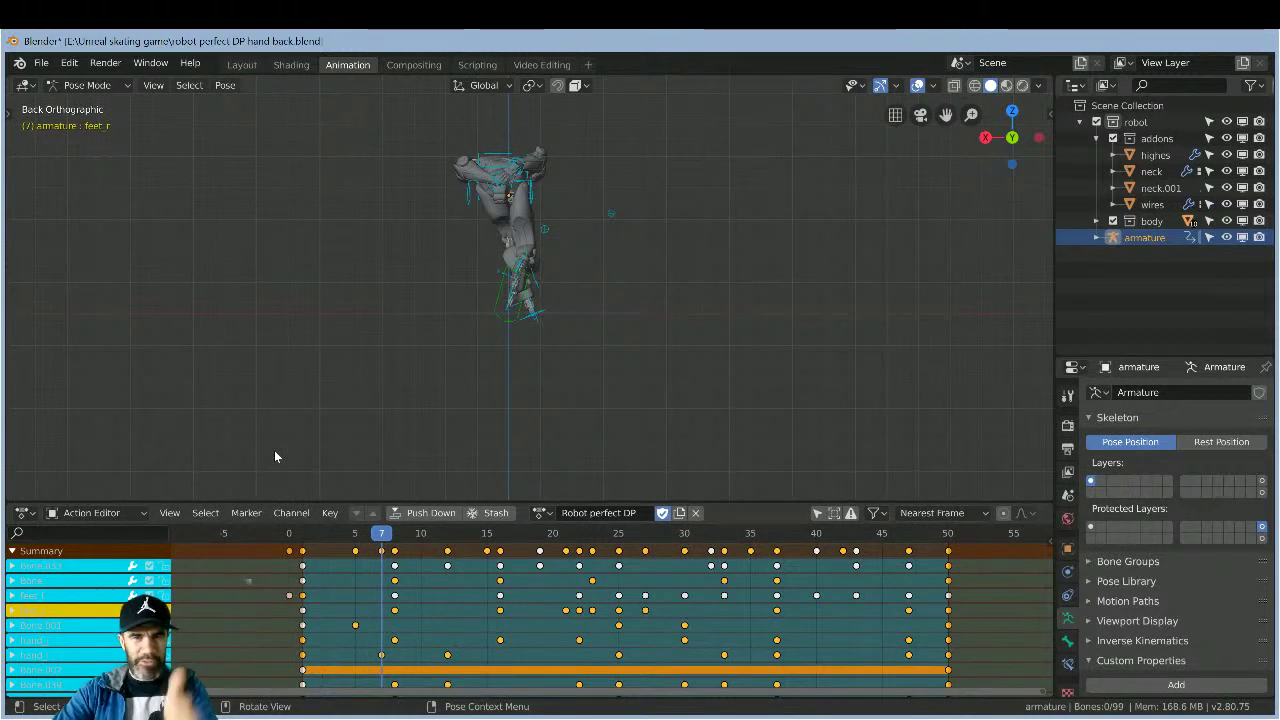
click(367, 533)
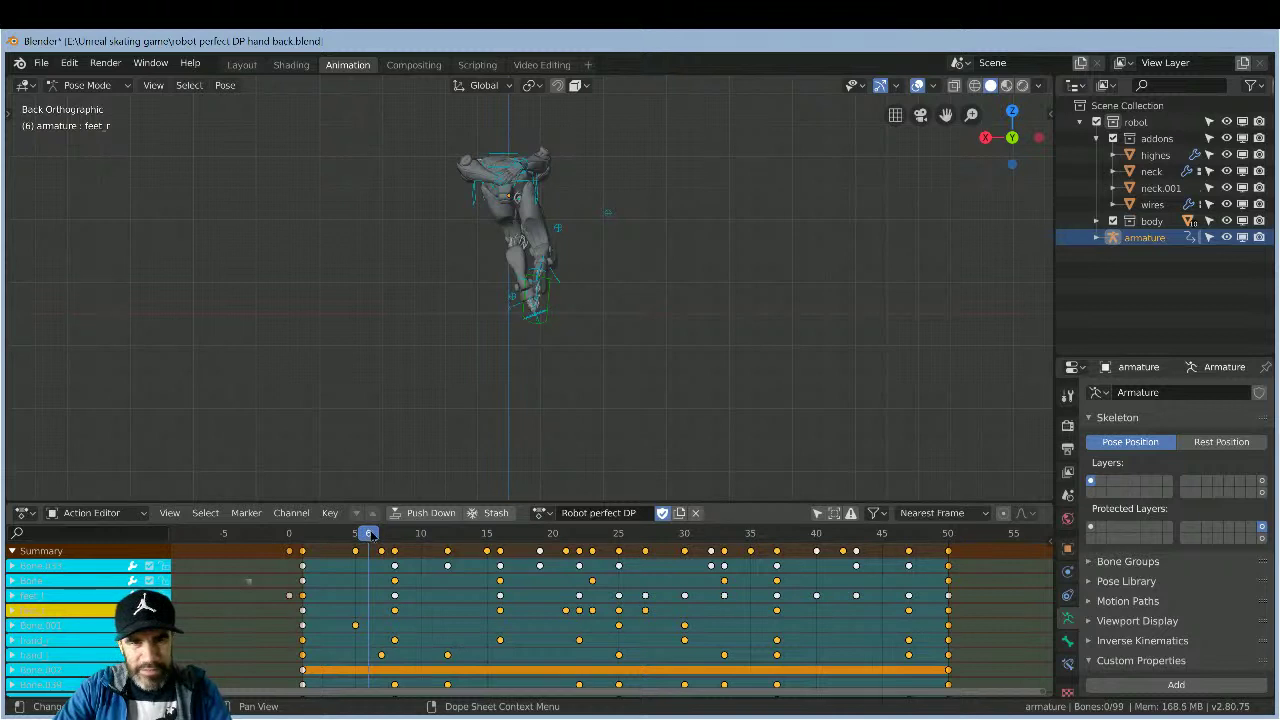
click(381, 534)
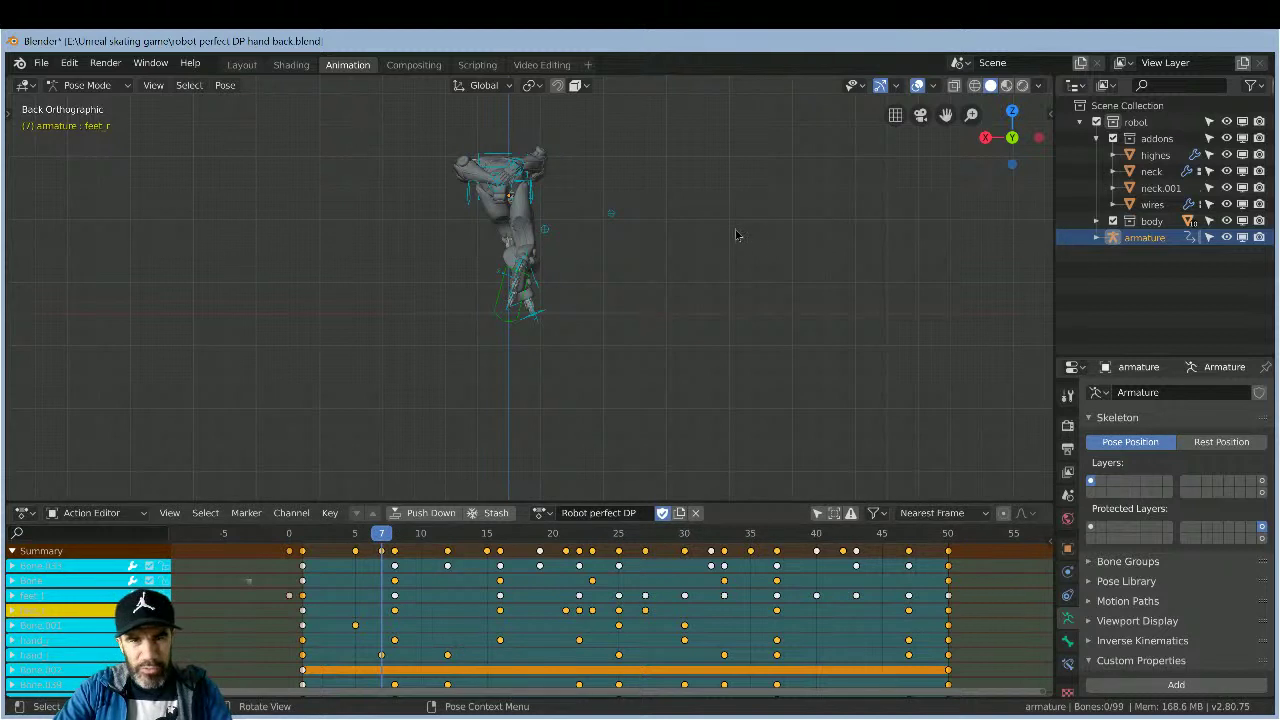
middle_drag(740, 234, 608, 323)
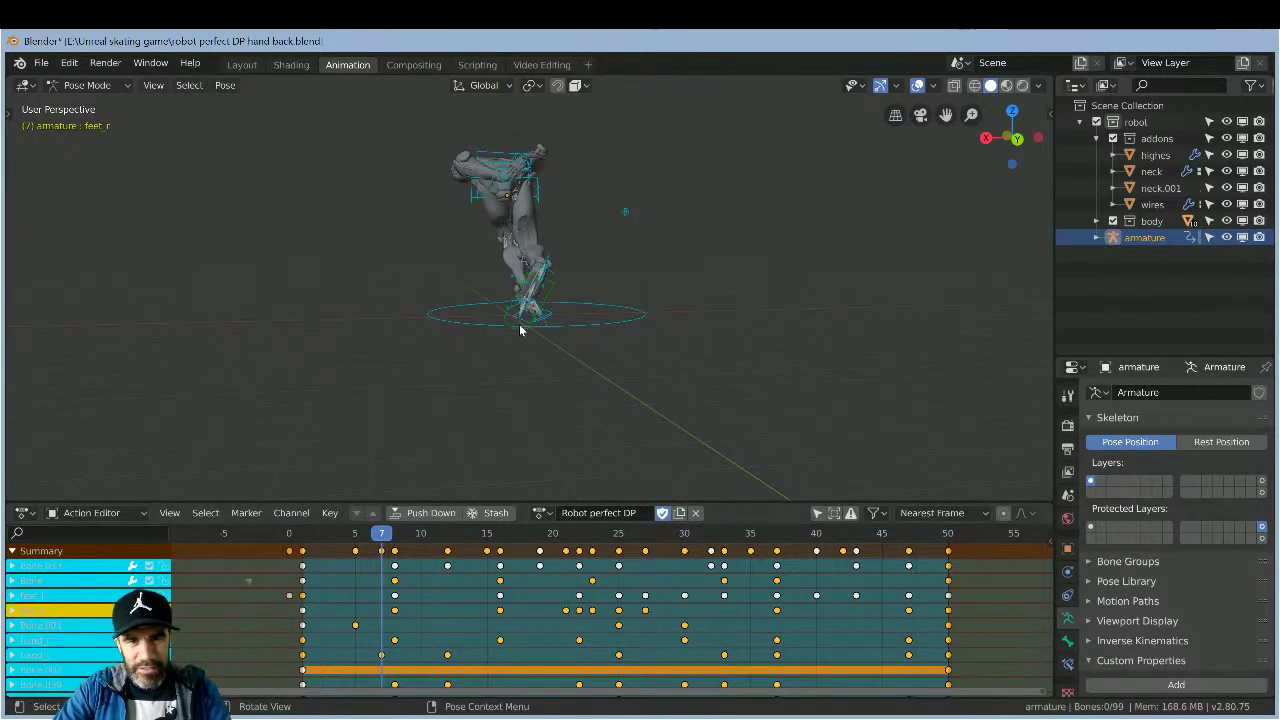
click(519, 325)
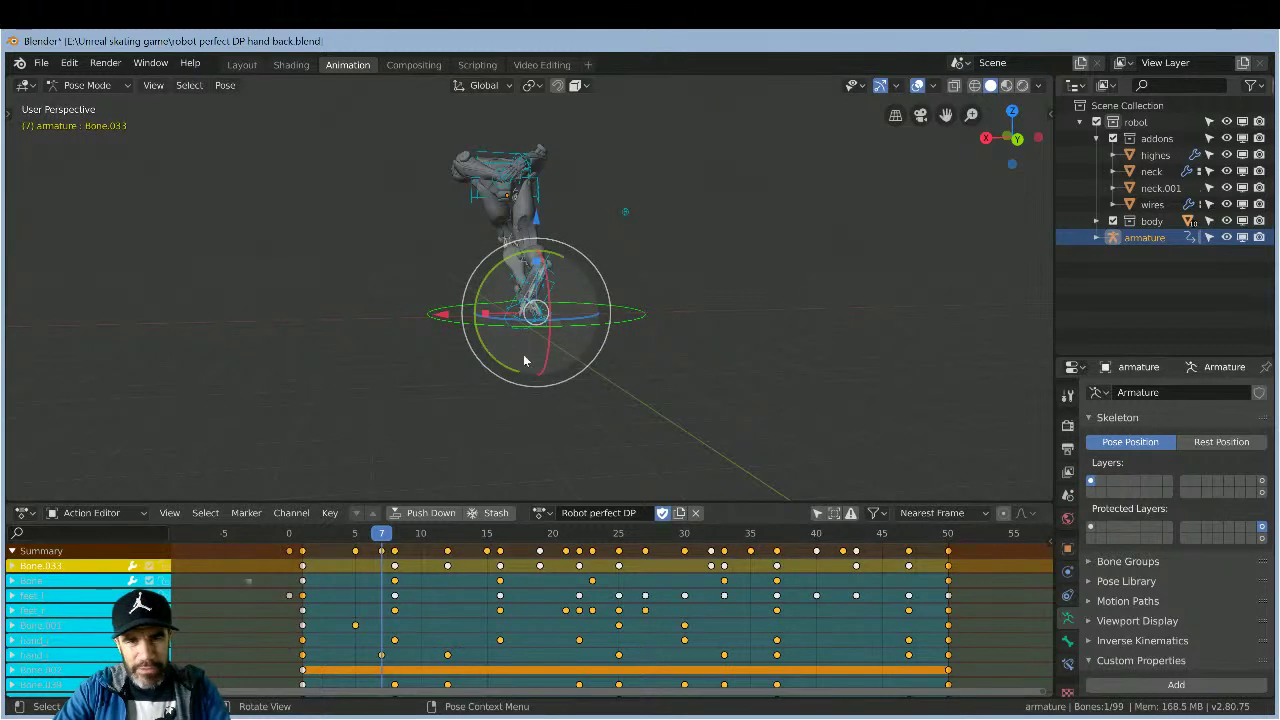
- Zoom in and slightly scale, then rotate, Bone.033 at frame 7
scroll(524, 355, up, 5)
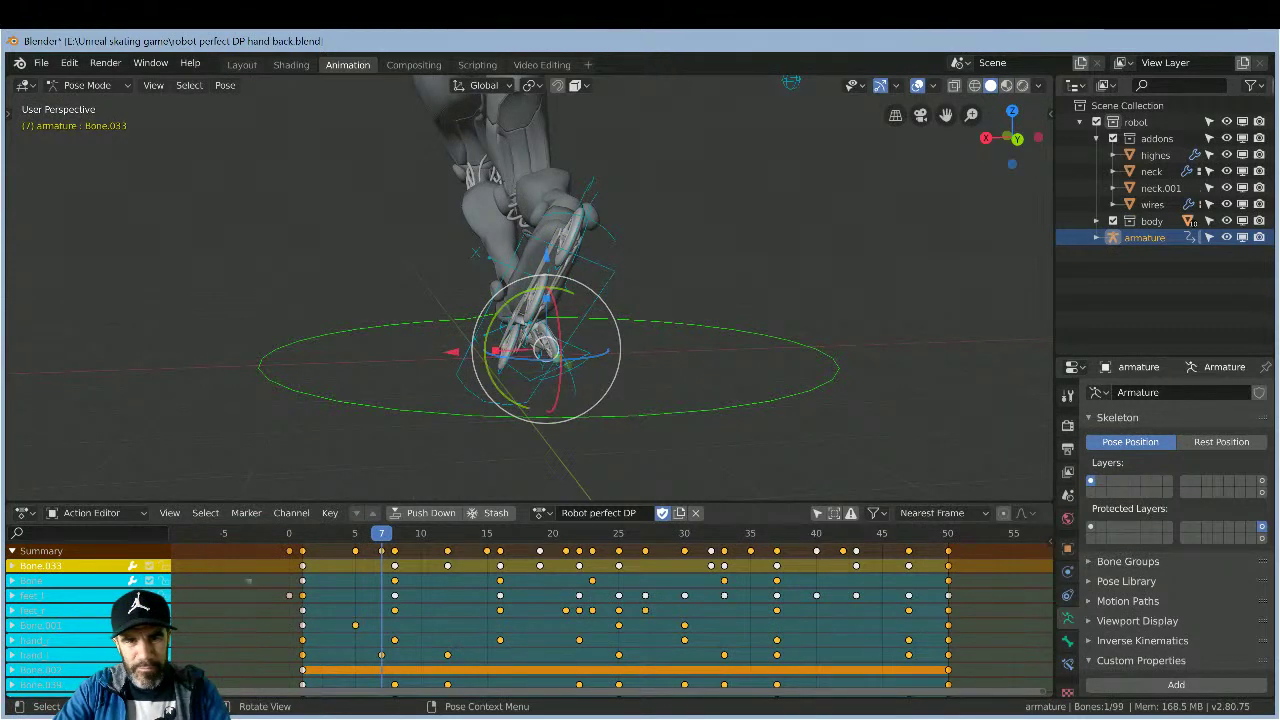
key(s)
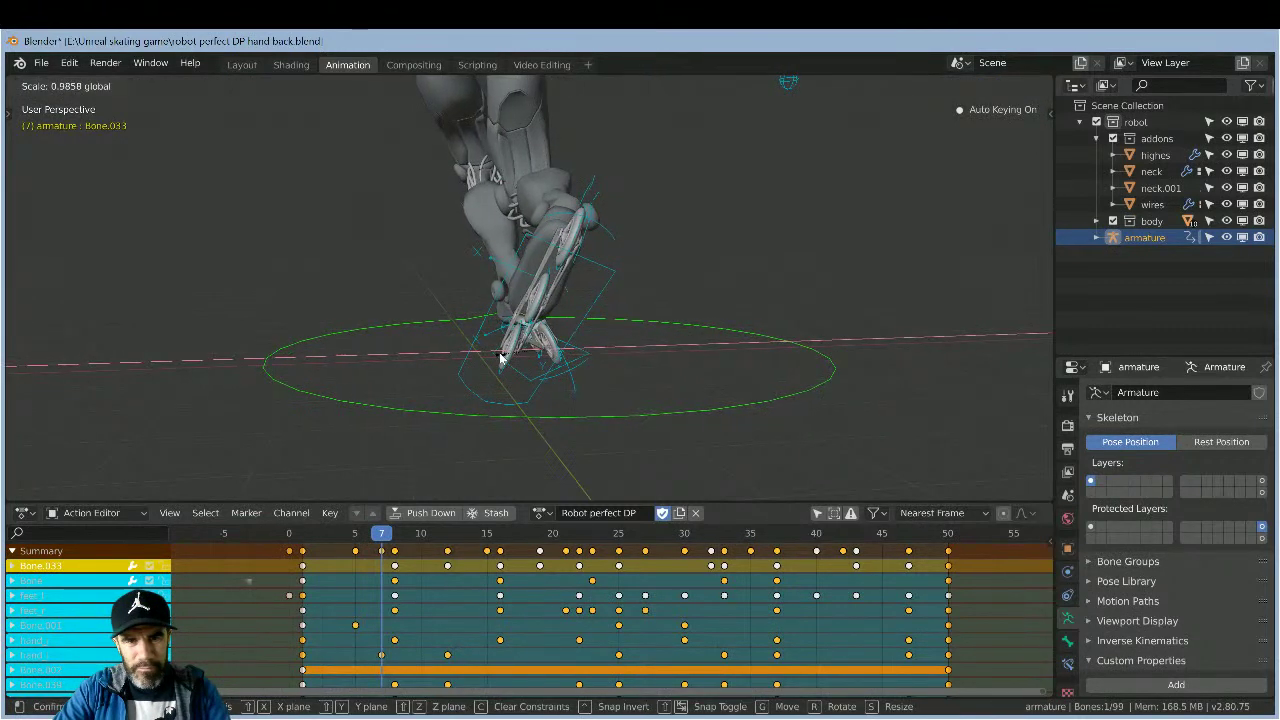
click(495, 367)
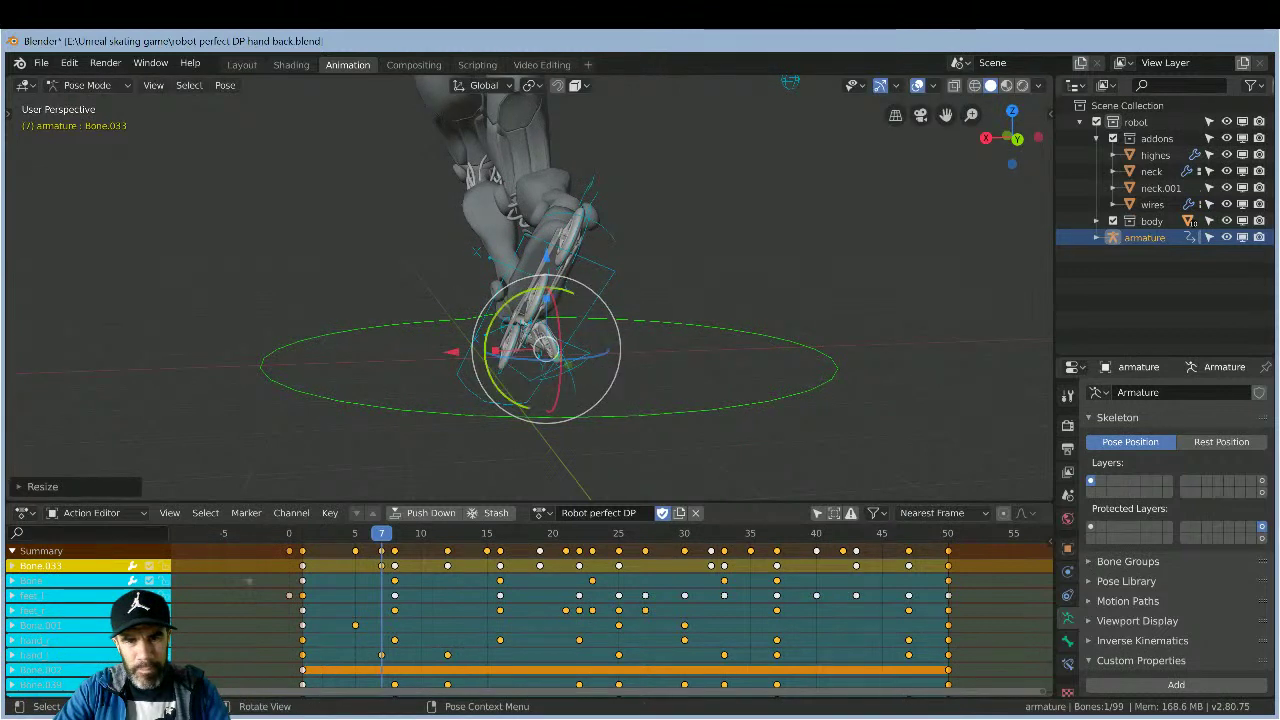
key(r)
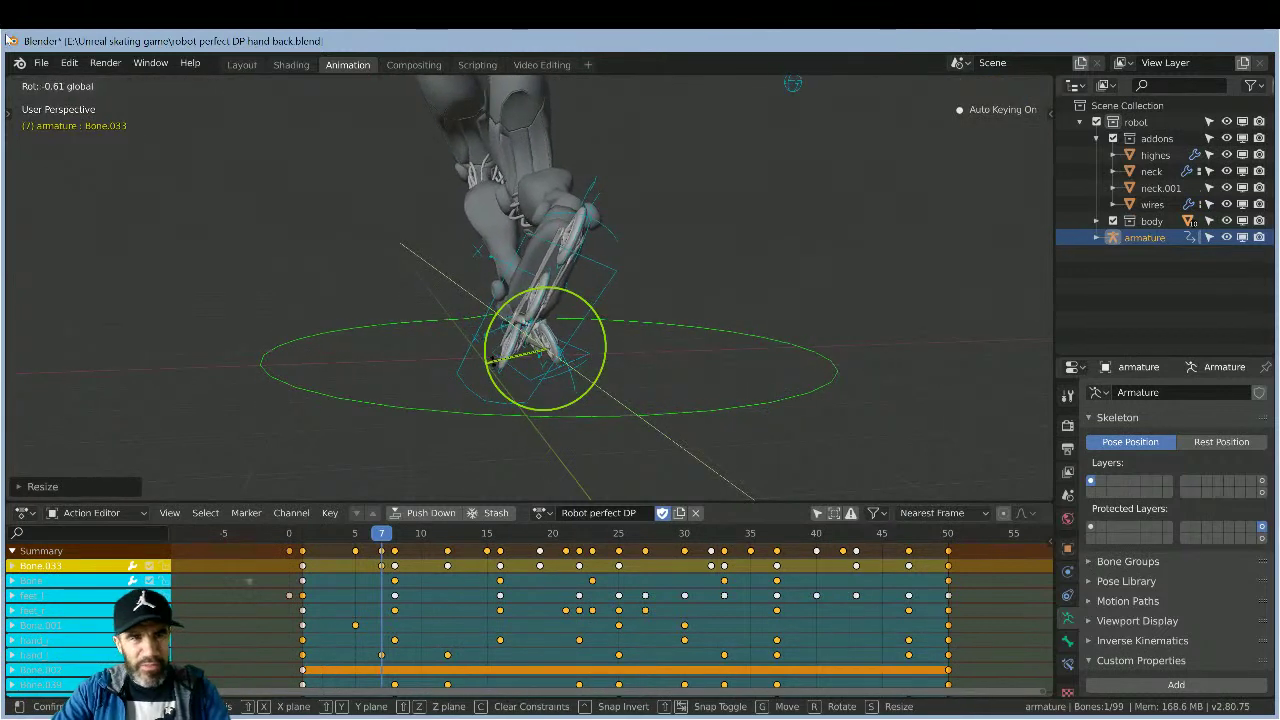
key(Return)
- Undo the Bone.033 rotation, deselect it, and orbit to a side close-up of the skates
click(68, 64)
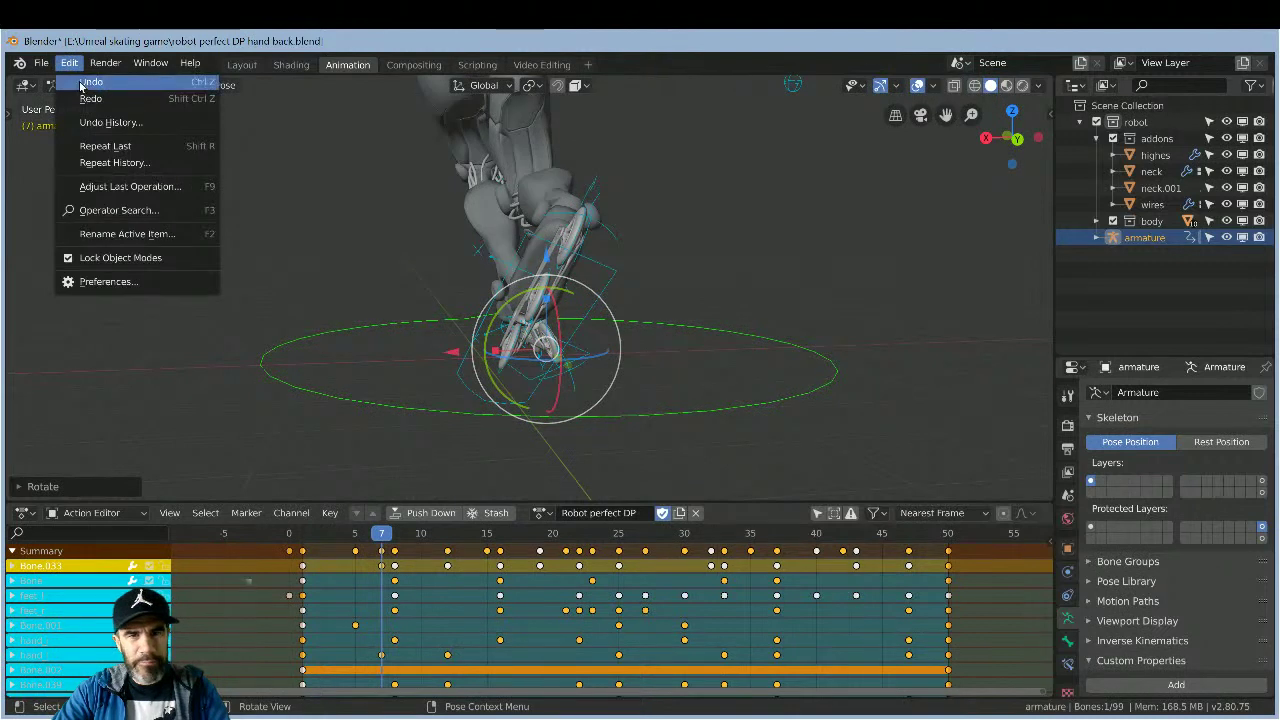
key(ctrl+z)
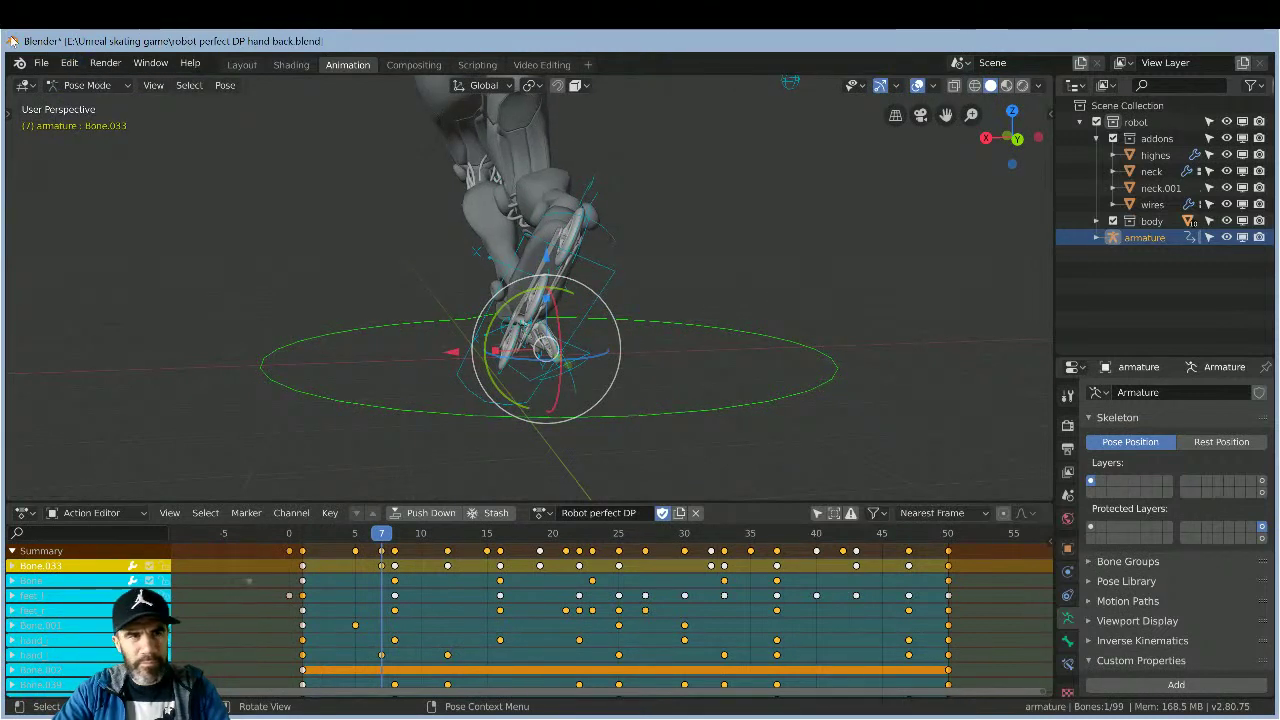
click(68, 64)
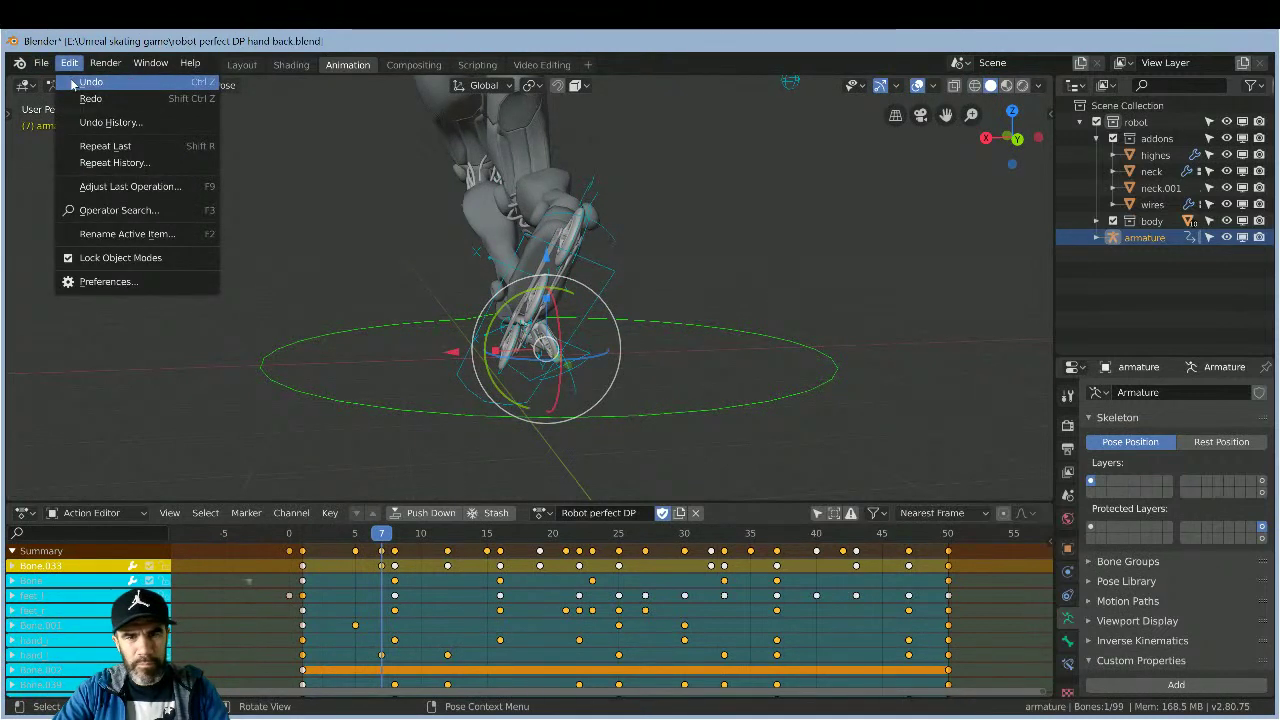
click(90, 82)
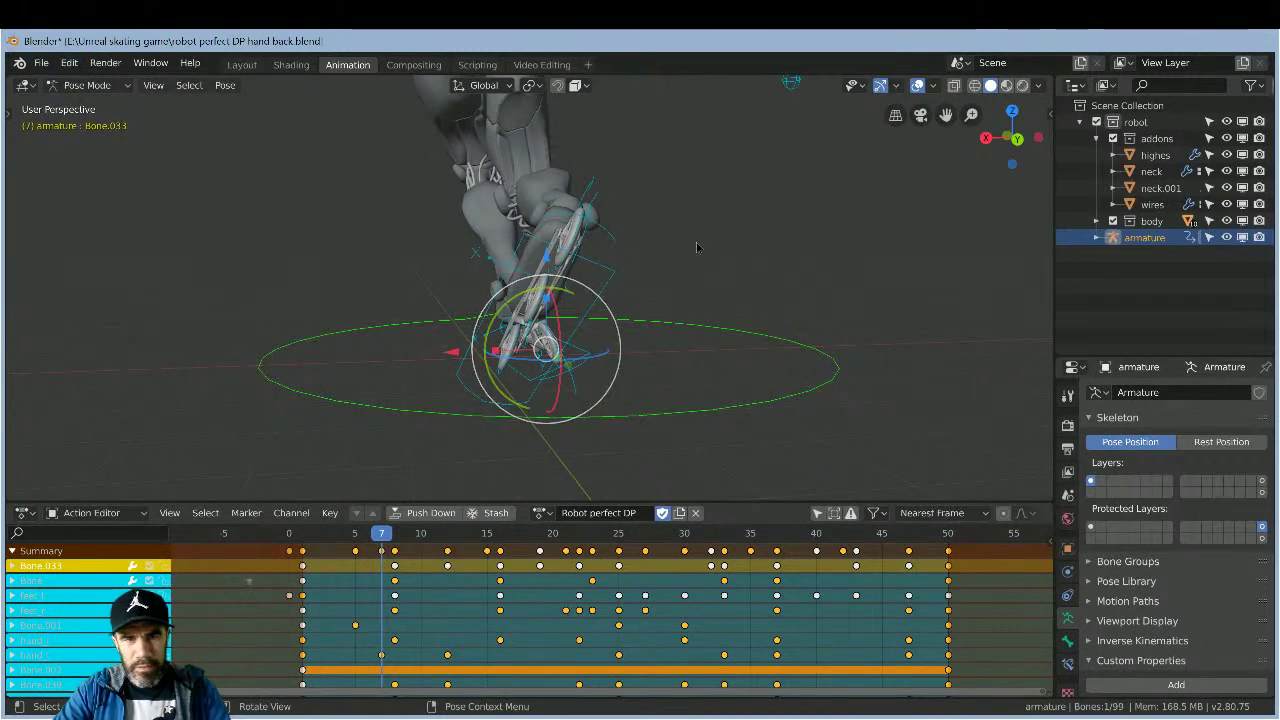
click(774, 235)
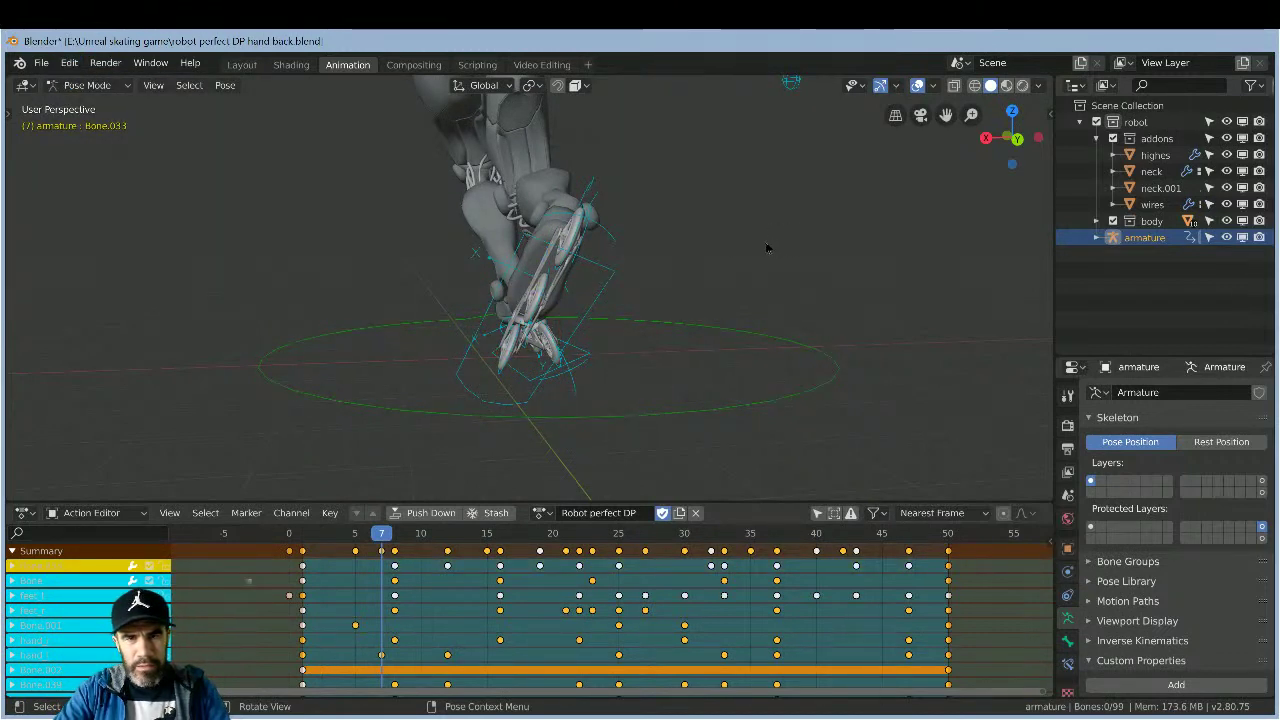
middle_drag(767, 248, 267, 328)
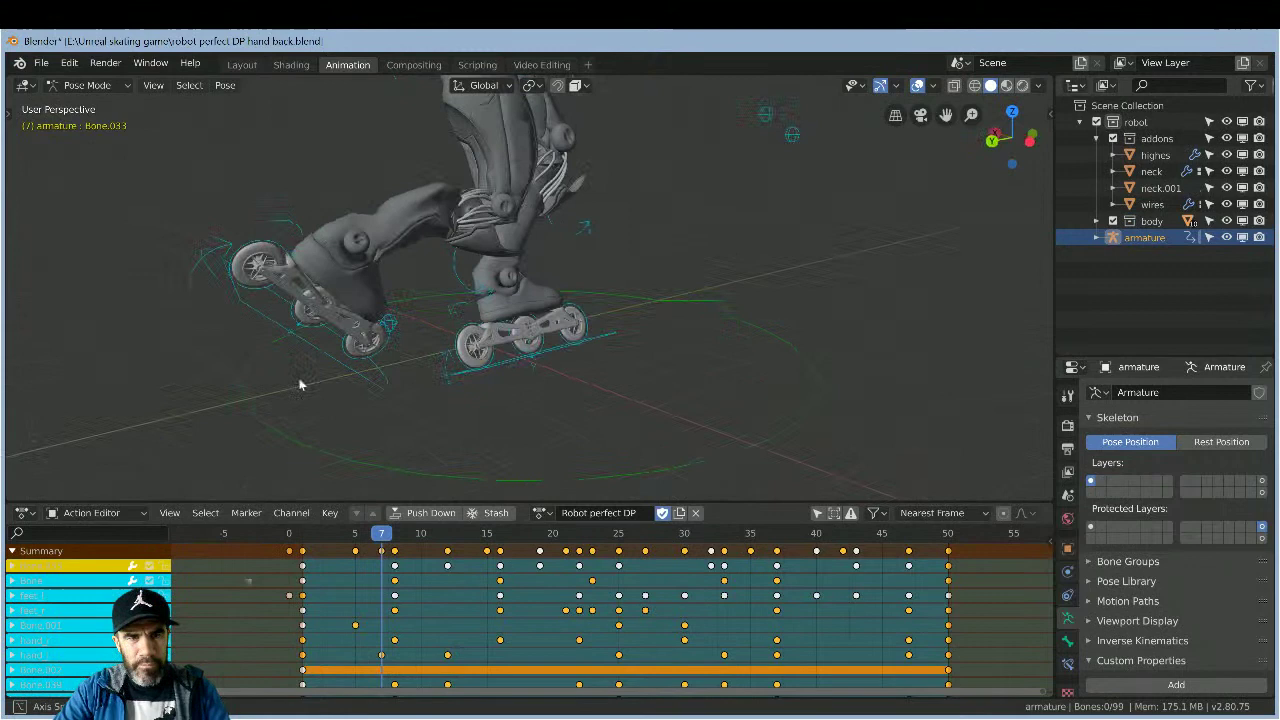
- Select feet_r and rotate it about 15.69 degrees, checking front and back orthographic views
click(267, 316)
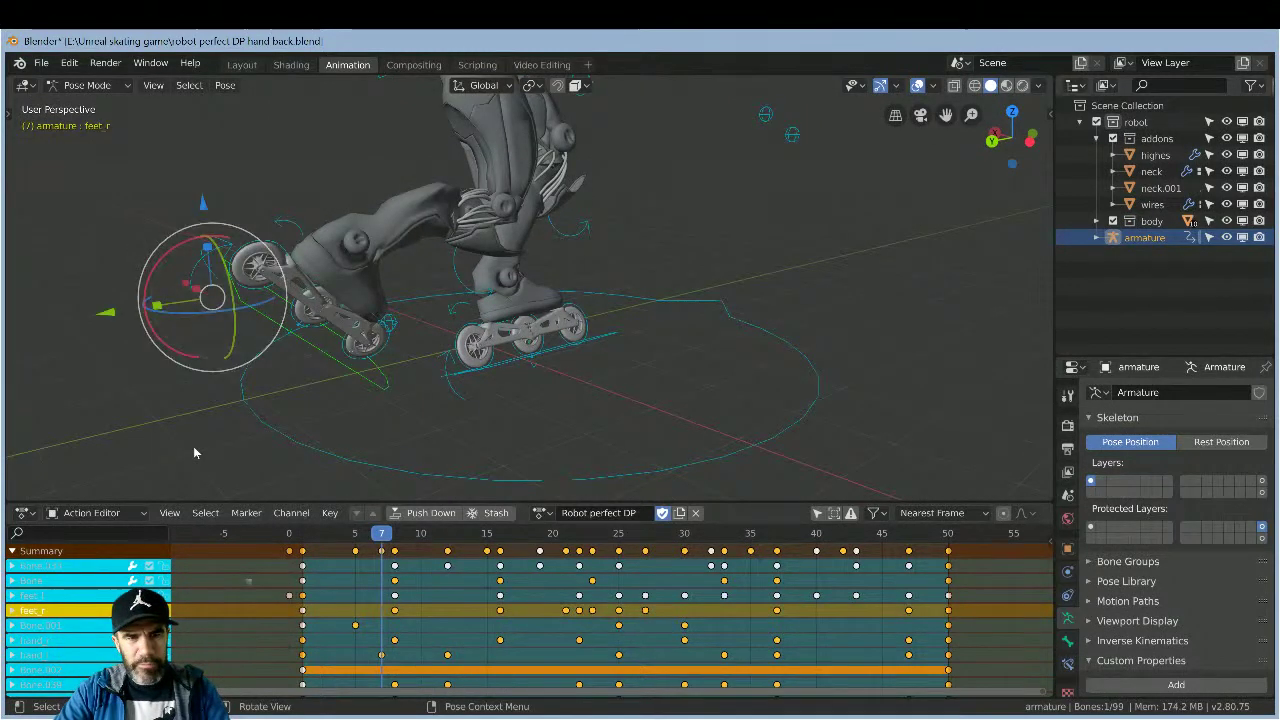
middle_drag(205, 449, 335, 403)
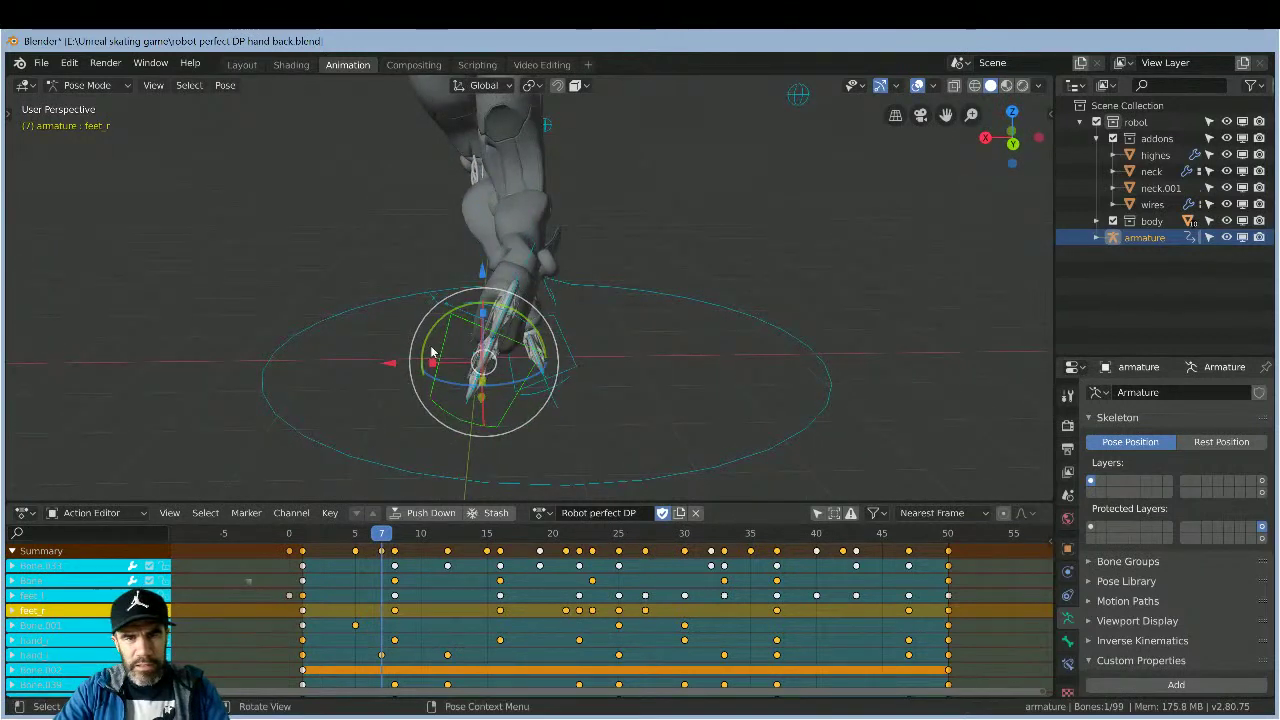
drag(430, 364, 737, 263)
middle_drag(737, 263, 1015, 138)
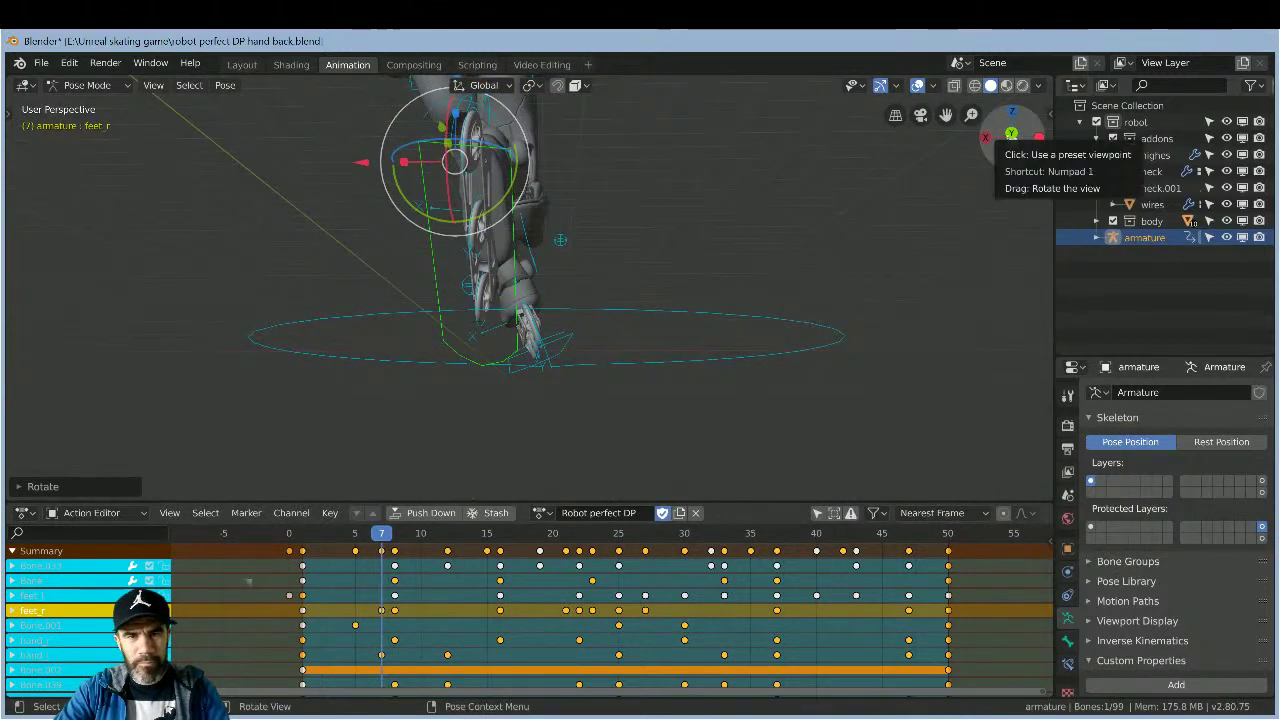
click(1013, 135)
click(1013, 137)
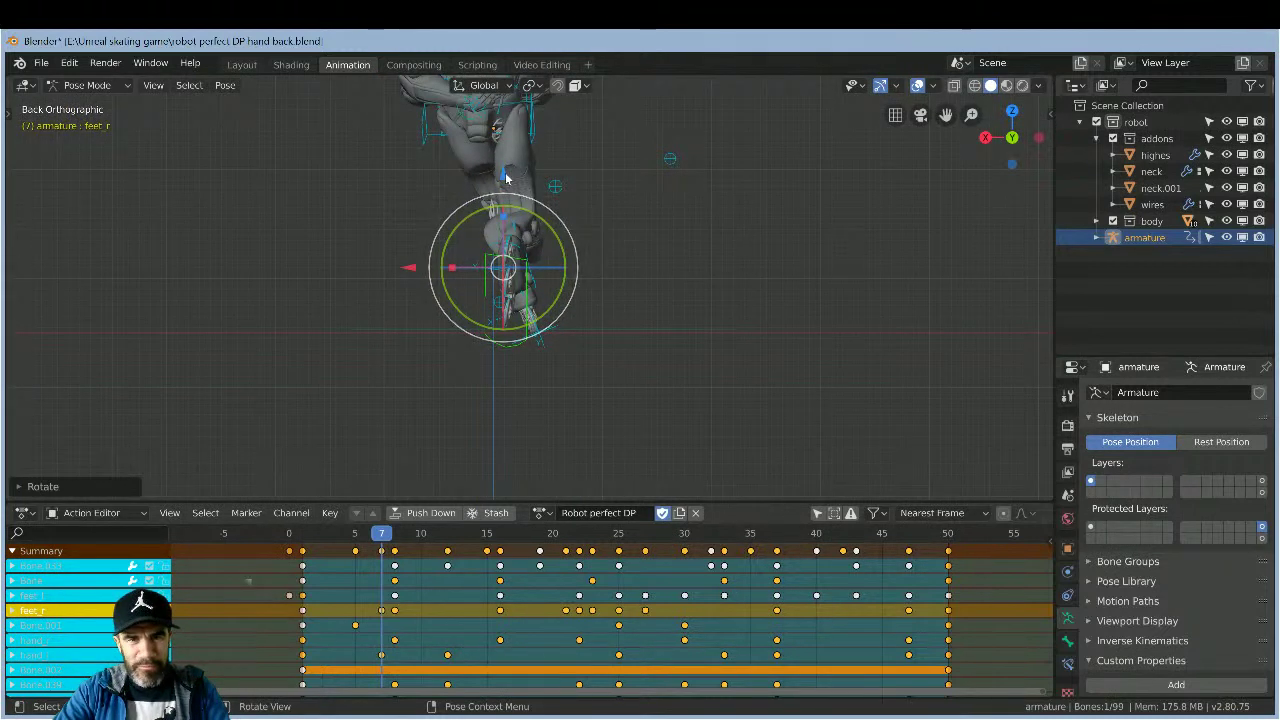
- Move the feet_r bone upward and rotate it around its X axis
key(g)
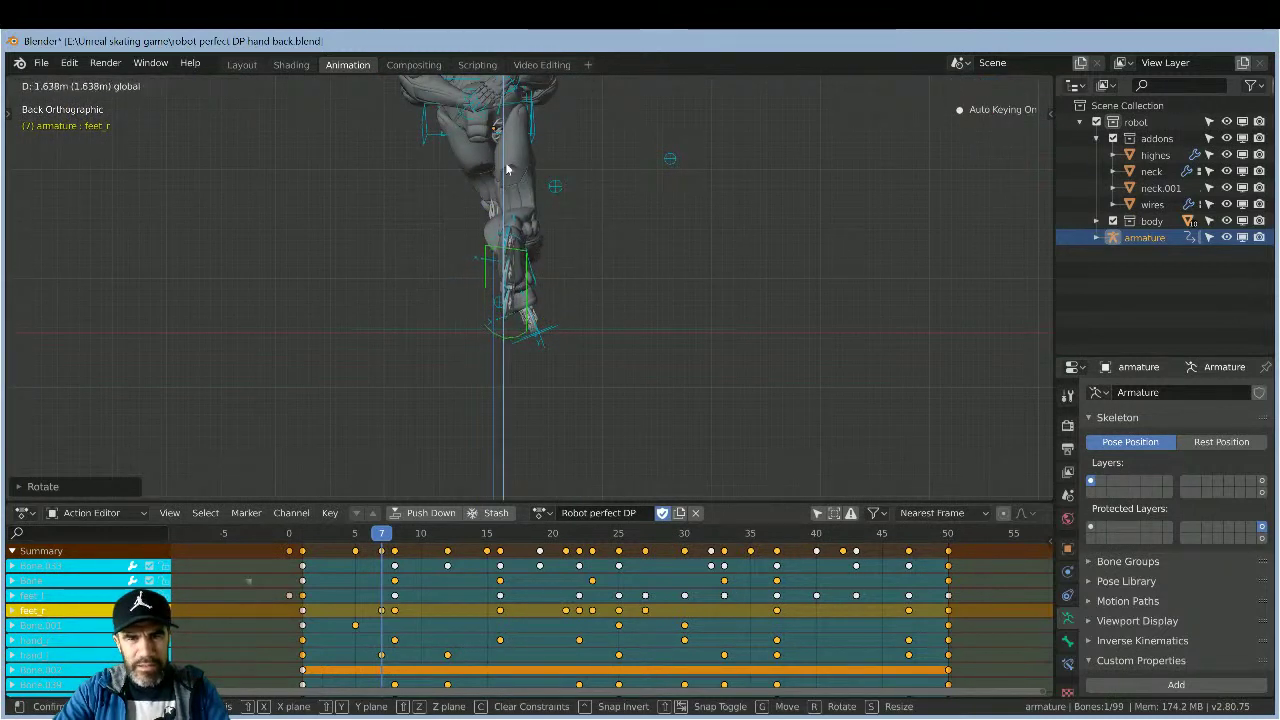
click(693, 271)
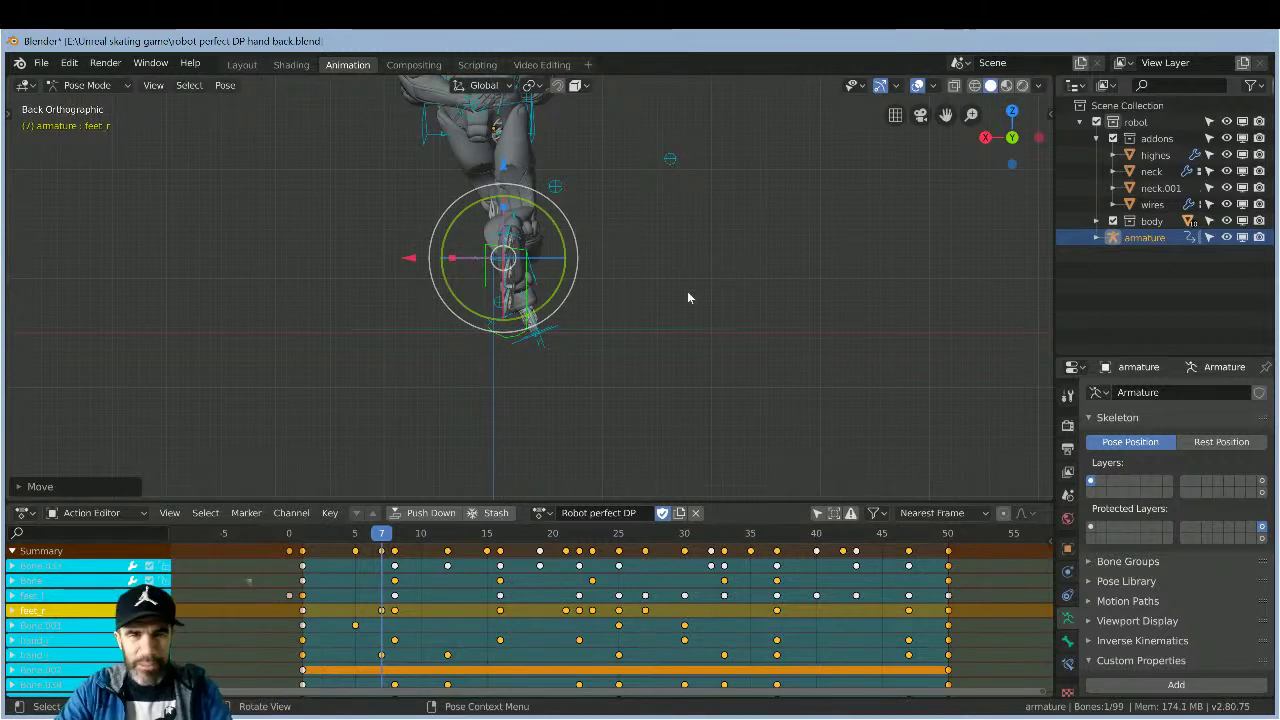
middle_drag(756, 244, 734, 232)
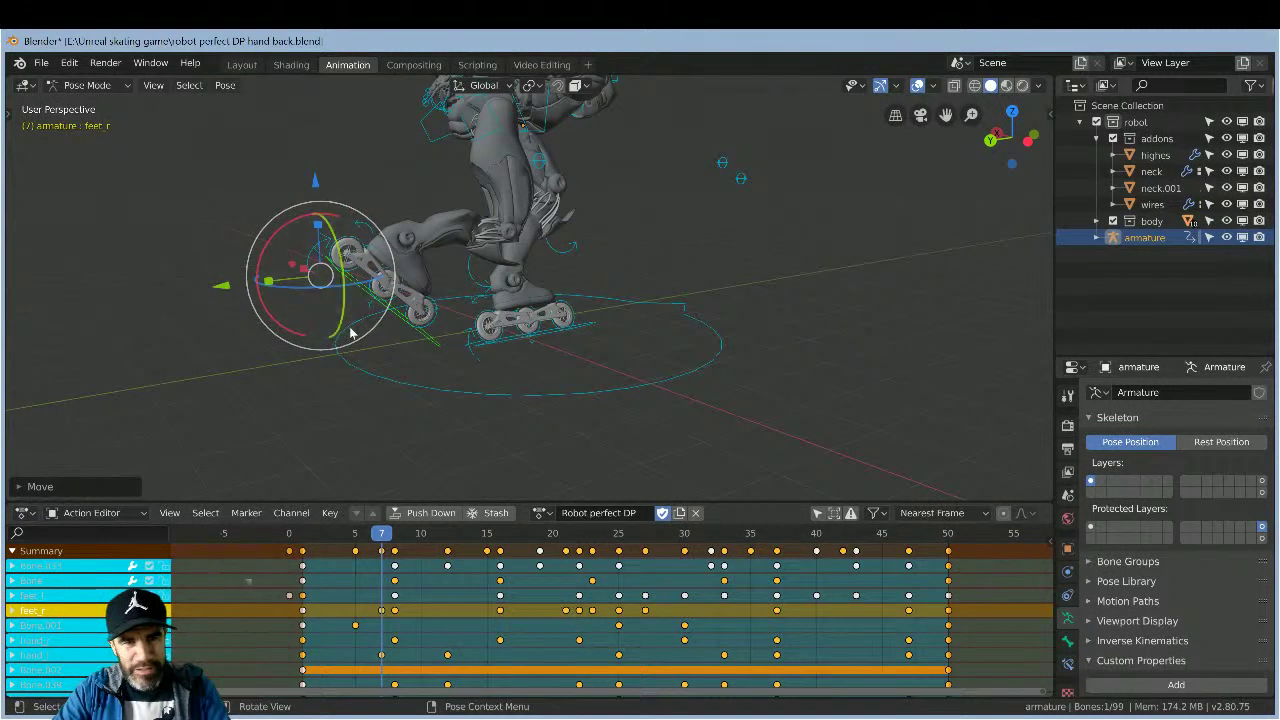
drag(295, 332, 214, 415)
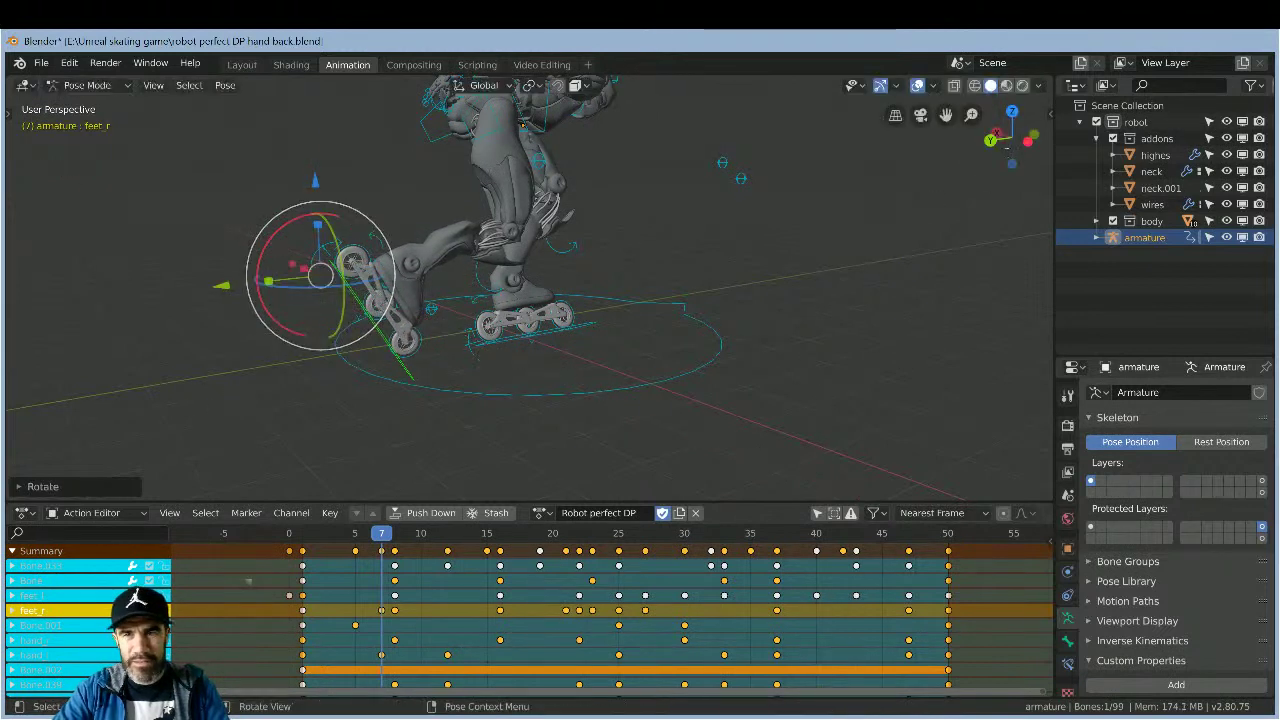
- In Right Orthographic view, raise the feet_r foot straight up along Z
click(988, 139)
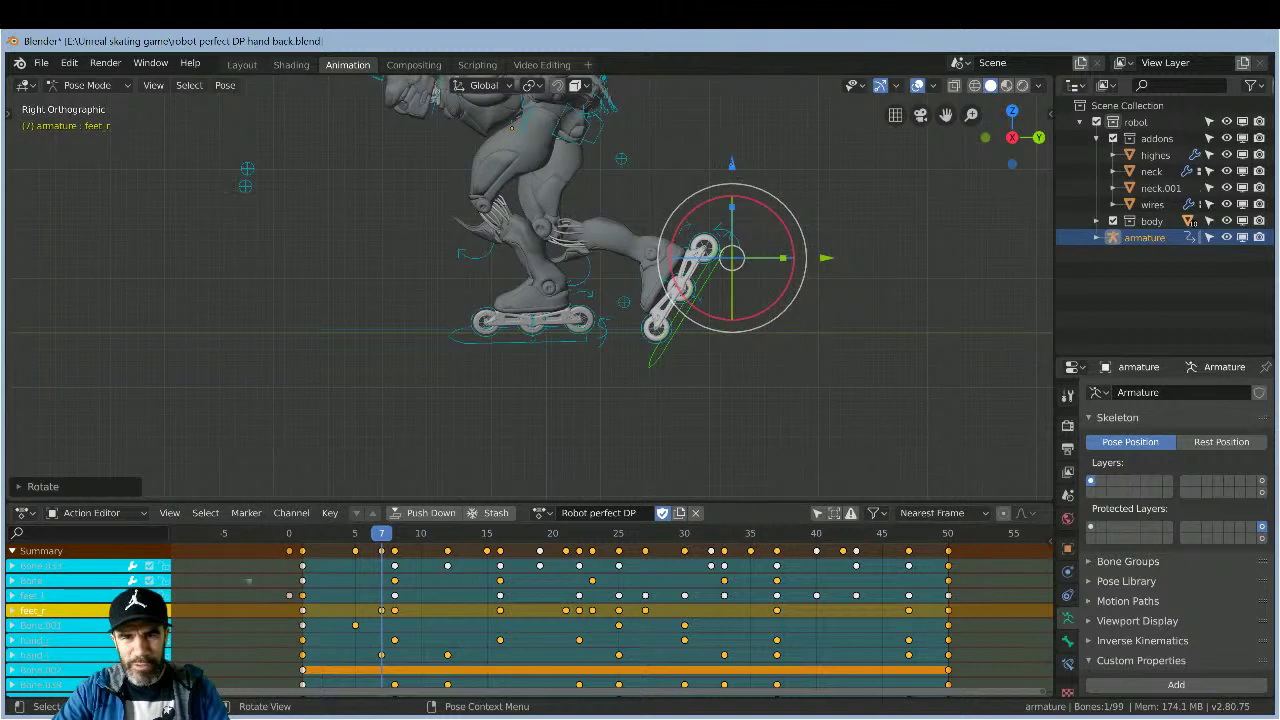
key(g)
key(z)
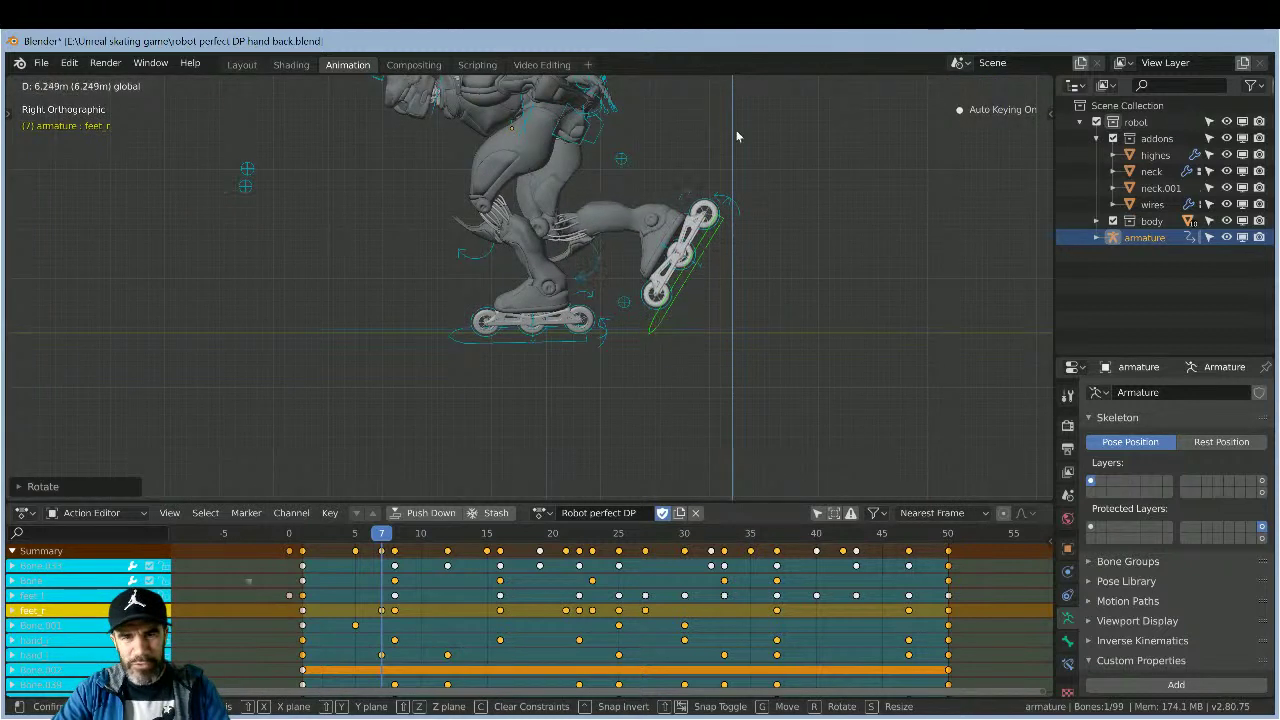
click(736, 136)
- Undo an extra free rotation of the foot and orbit back to a perspective view
key(r)
key(r)
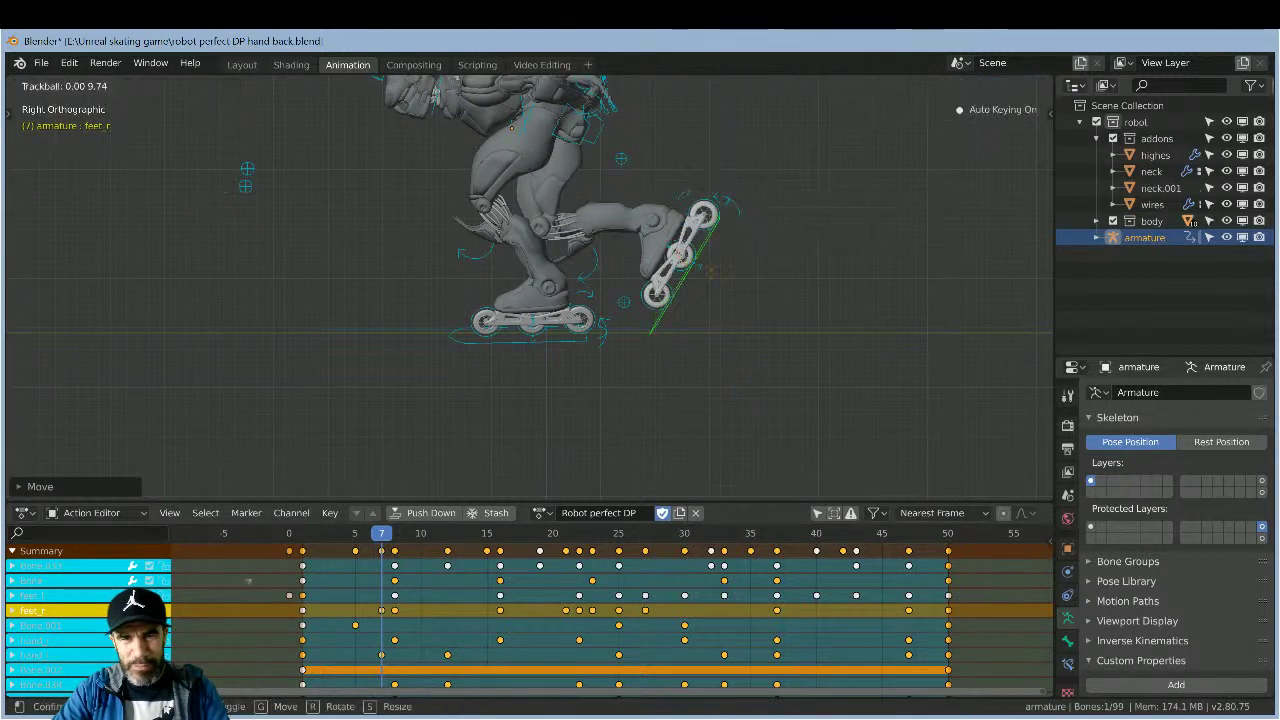
click(710, 268)
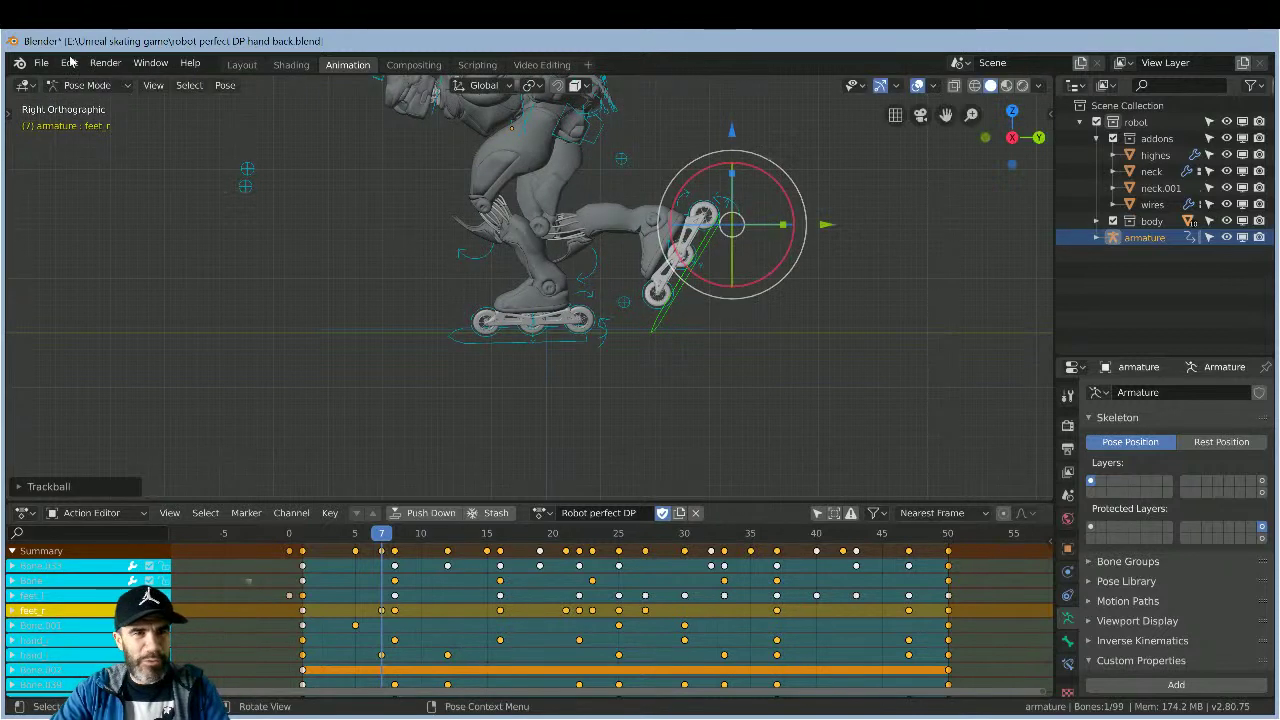
click(70, 64)
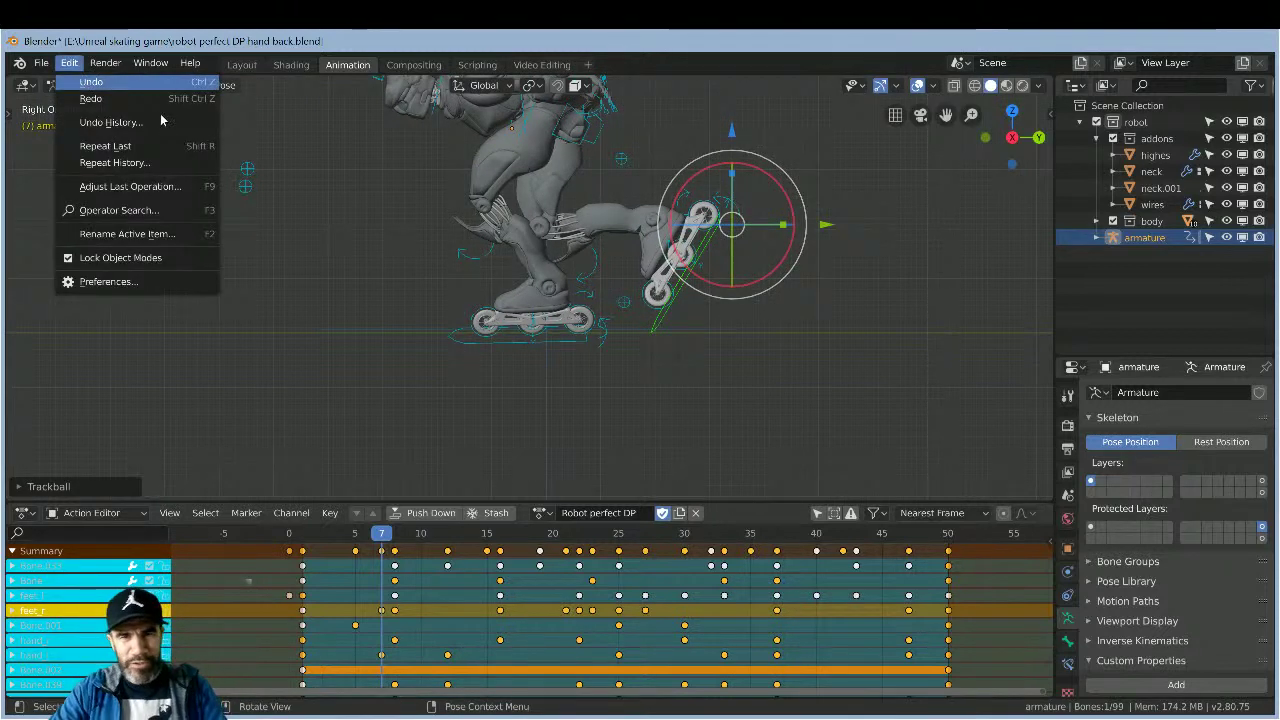
key(ctrl+z)
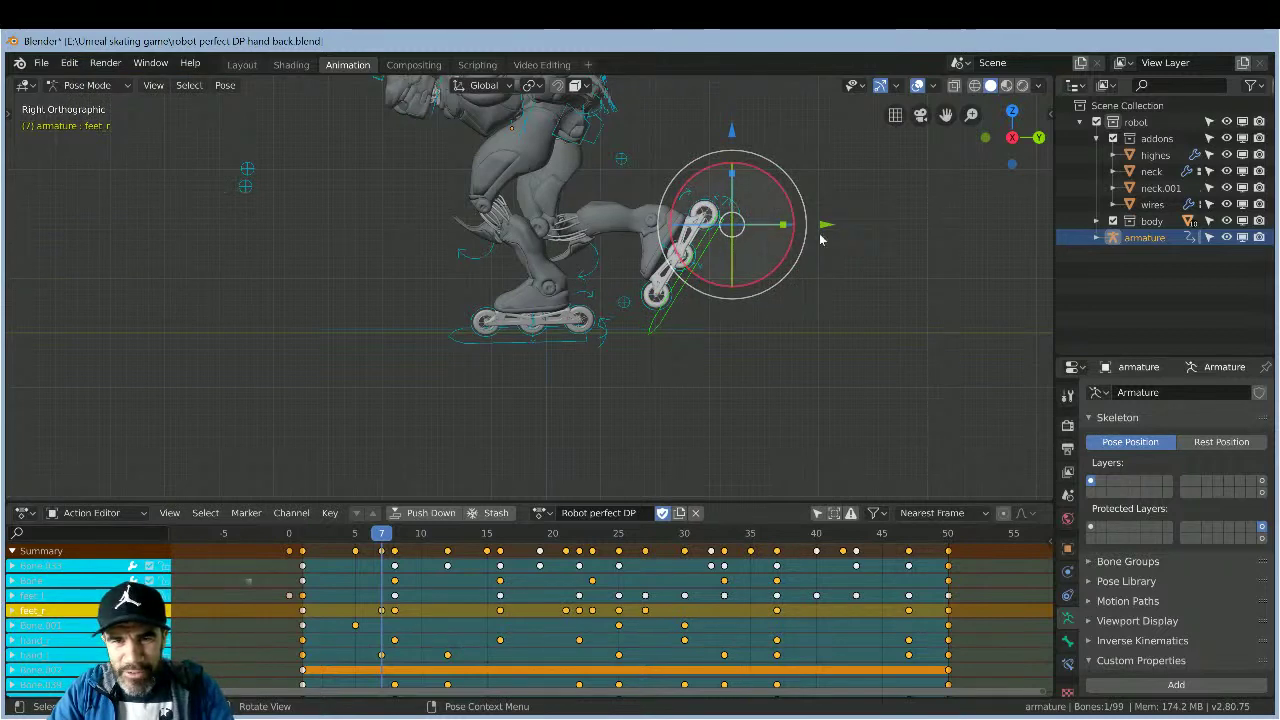
middle_drag(887, 295, 808, 304)
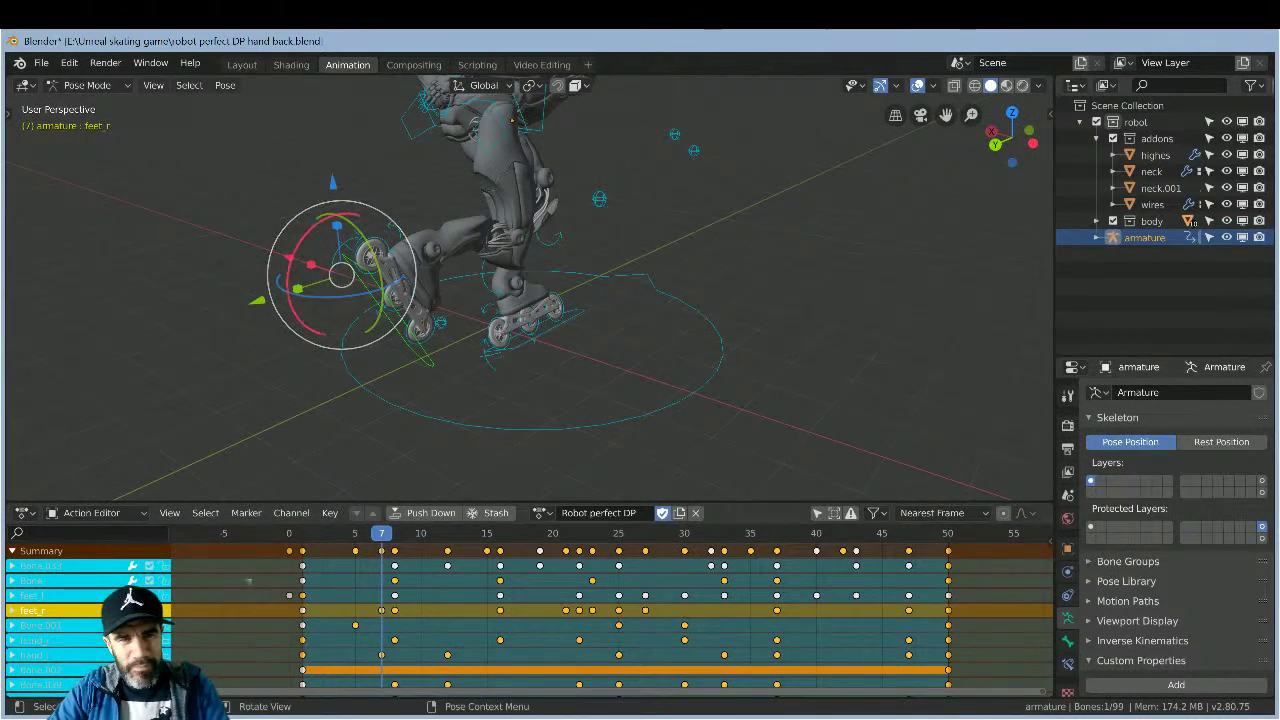
- Tilt feet_r about 12.85° around X, orbit to a near-front view, and scrub frames 4–7
drag(302, 258, 310, 243)
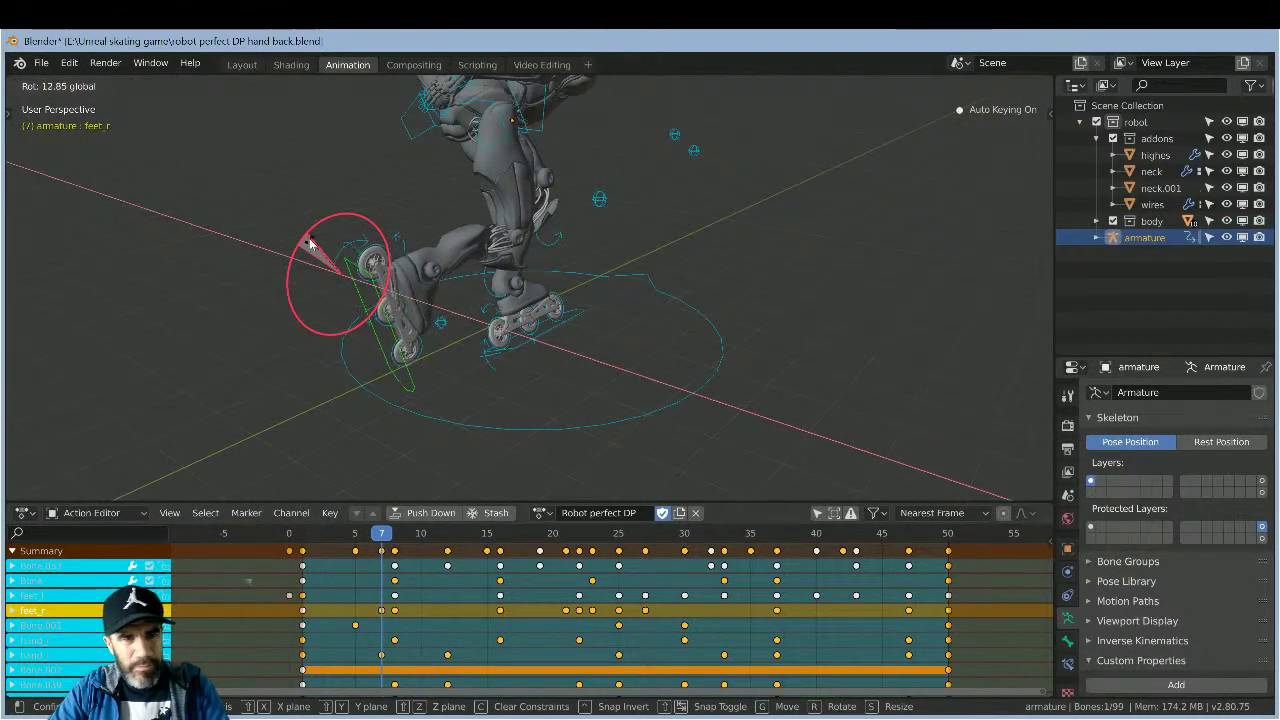
drag(255, 293, 251, 318)
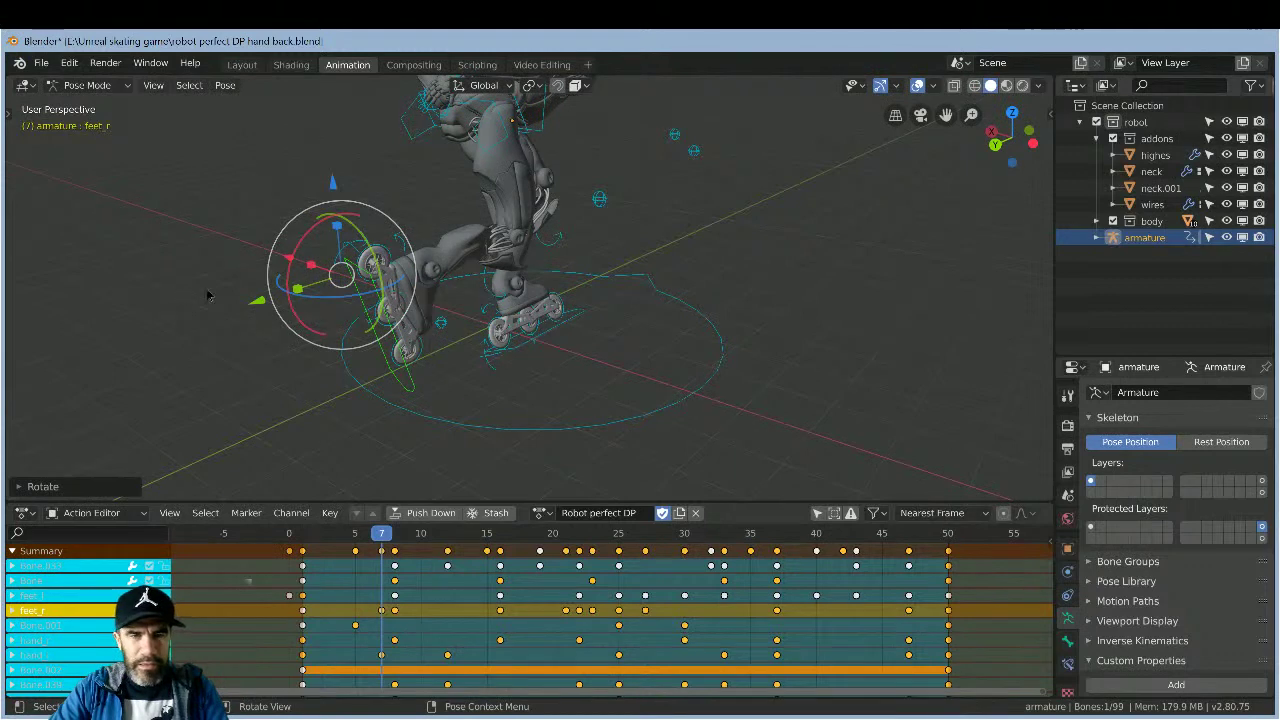
middle_drag(208, 295, 225, 270)
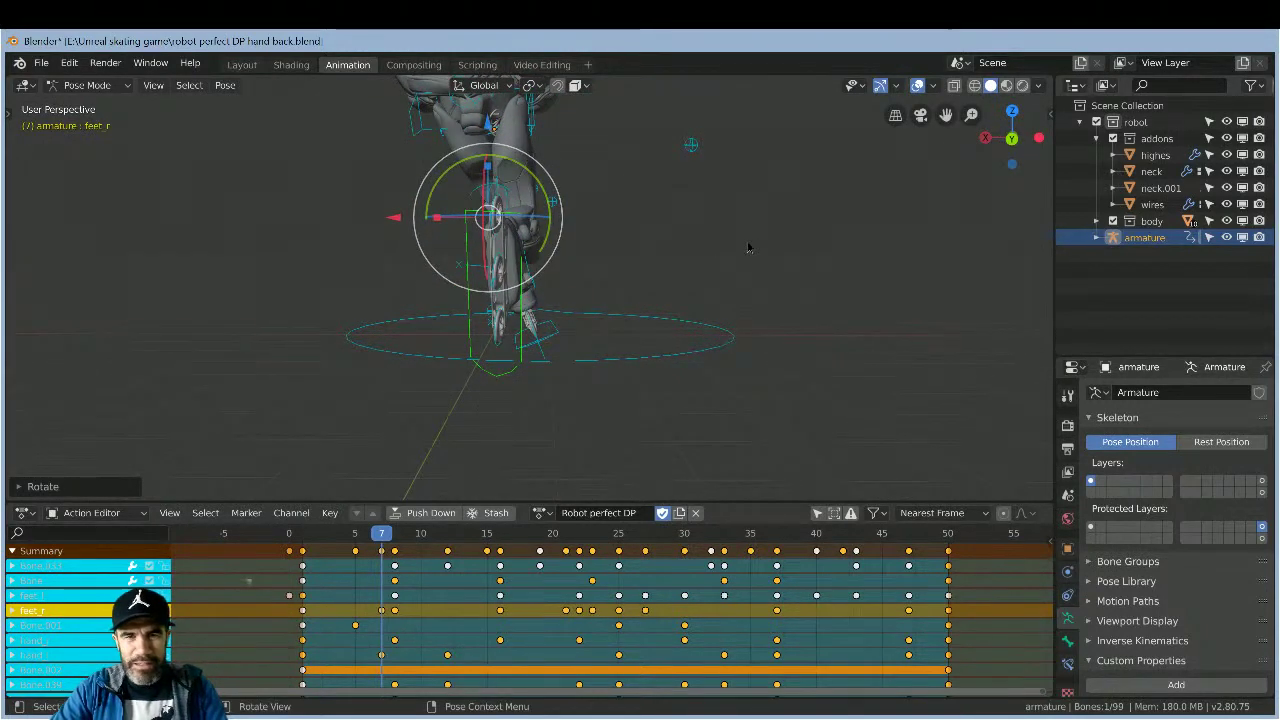
middle_drag(748, 247, 759, 235)
middle_drag(849, 246, 810, 258)
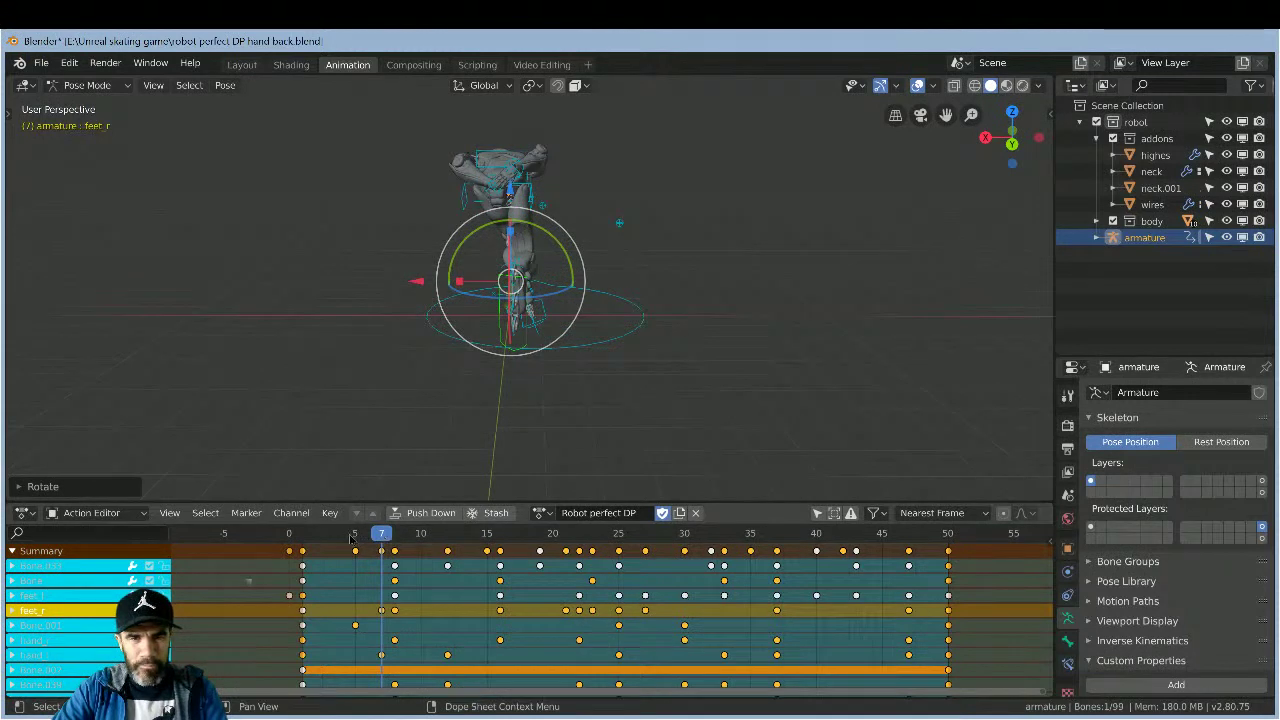
drag(352, 540, 393, 538)
- Rotate the feet_r bone very slightly, then return to frames 7 and 6
click(462, 318)
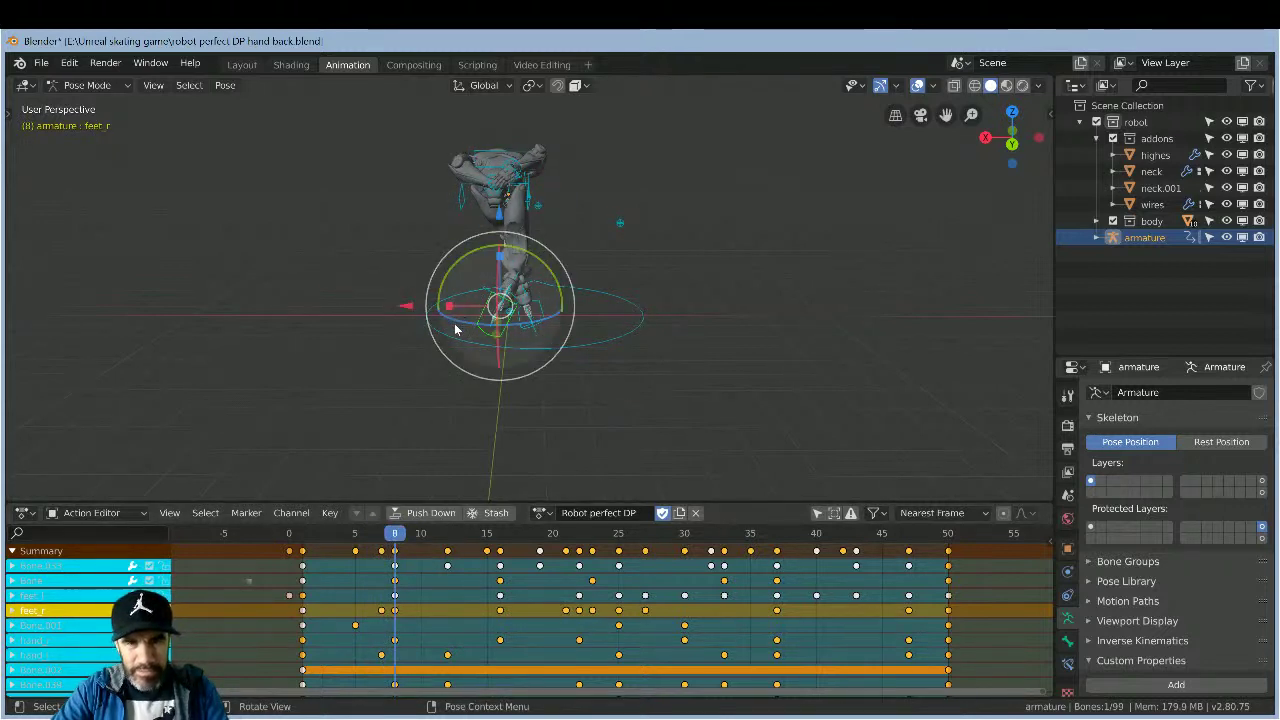
drag(443, 293, 448, 310)
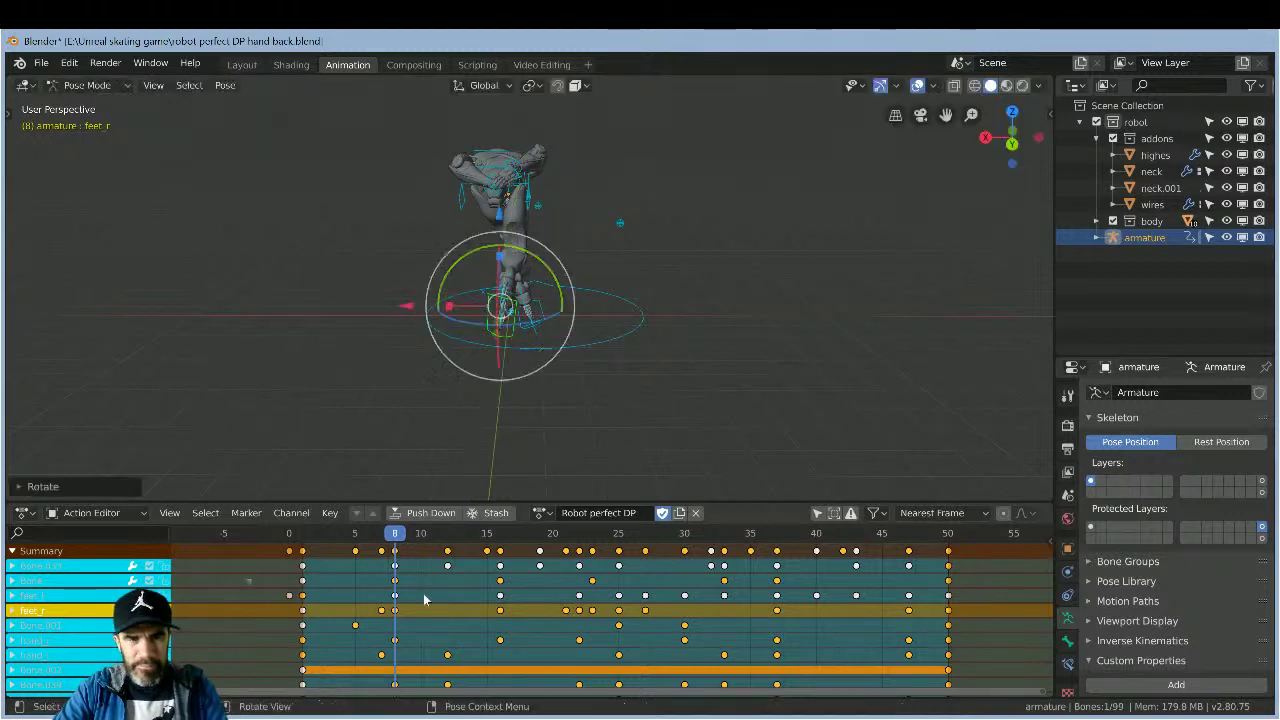
click(379, 536)
click(369, 538)
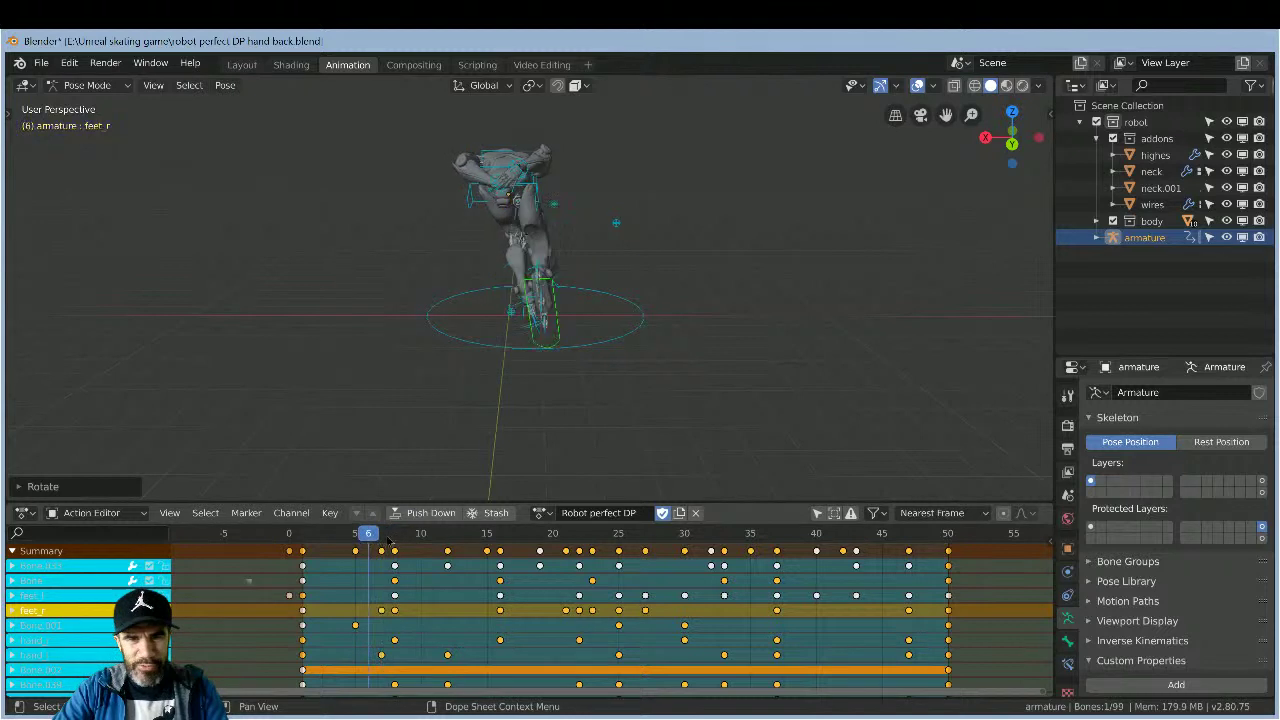
- Step through frames 12, 14, 17, 19 and 20 to reach frame 23
key(Right)
key(Right)
key(Right)
key(Right)
key(Right)
key(Right)
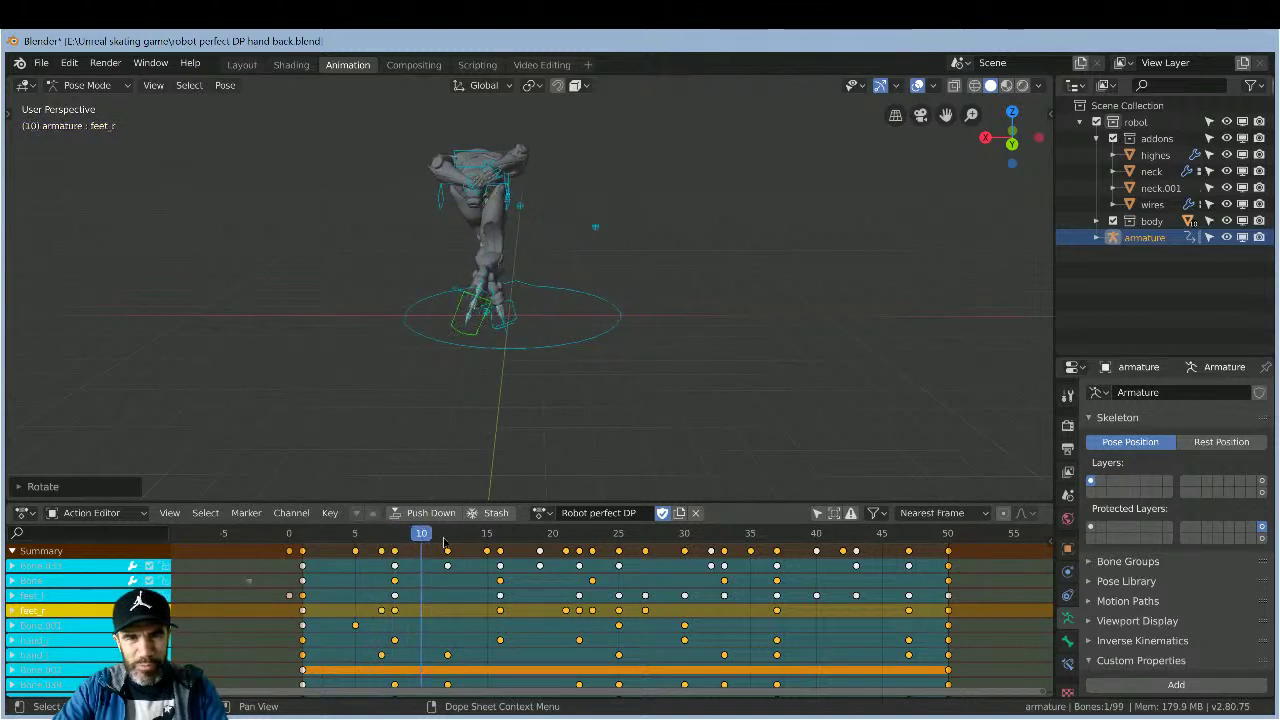
click(474, 540)
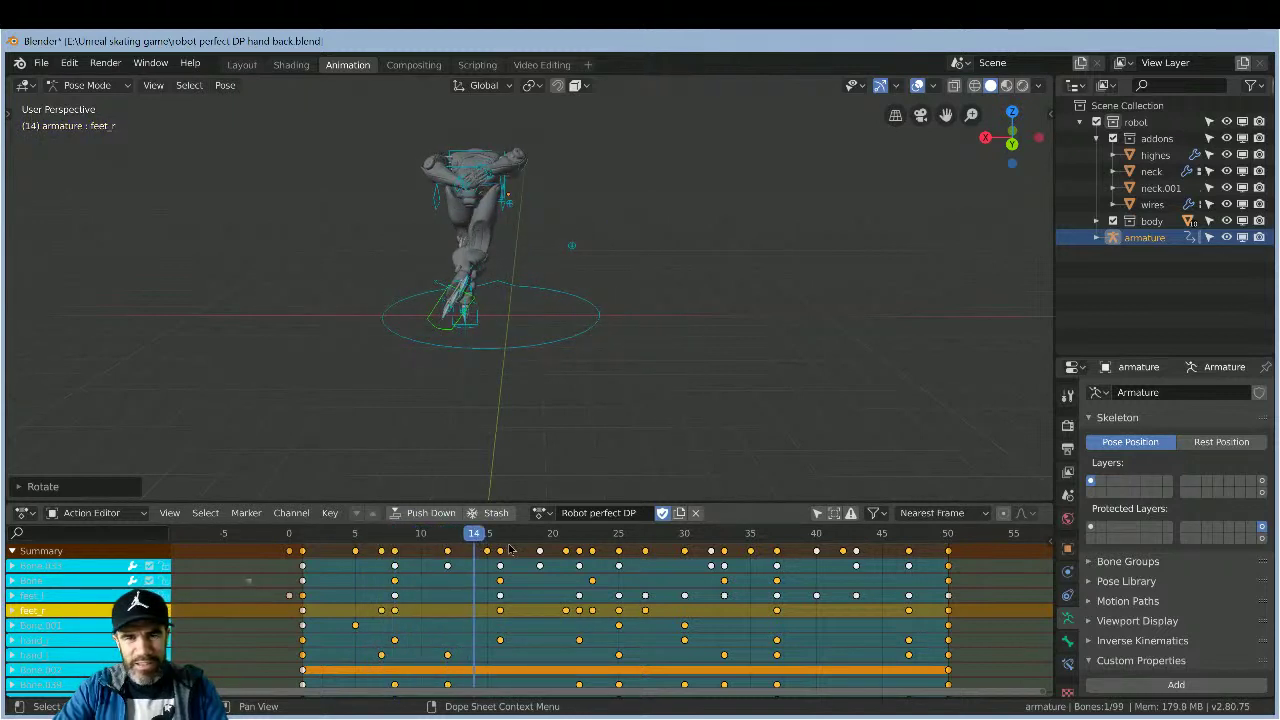
click(512, 538)
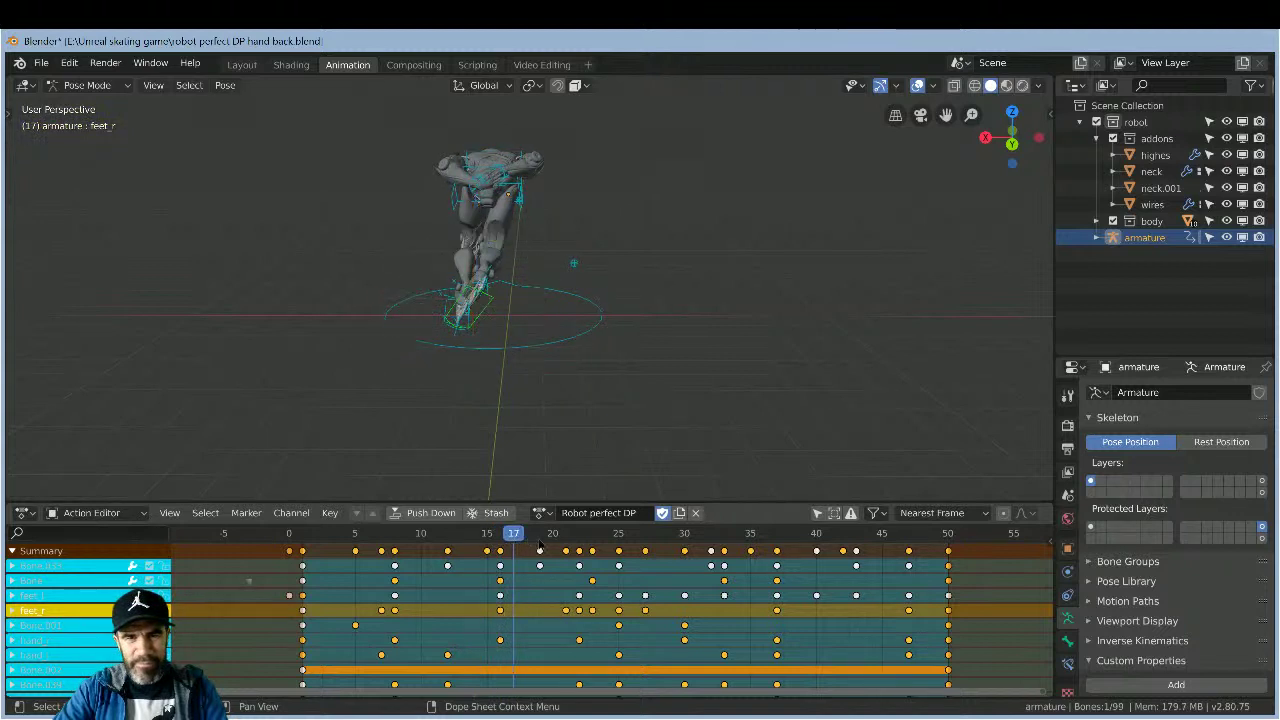
click(539, 540)
click(552, 545)
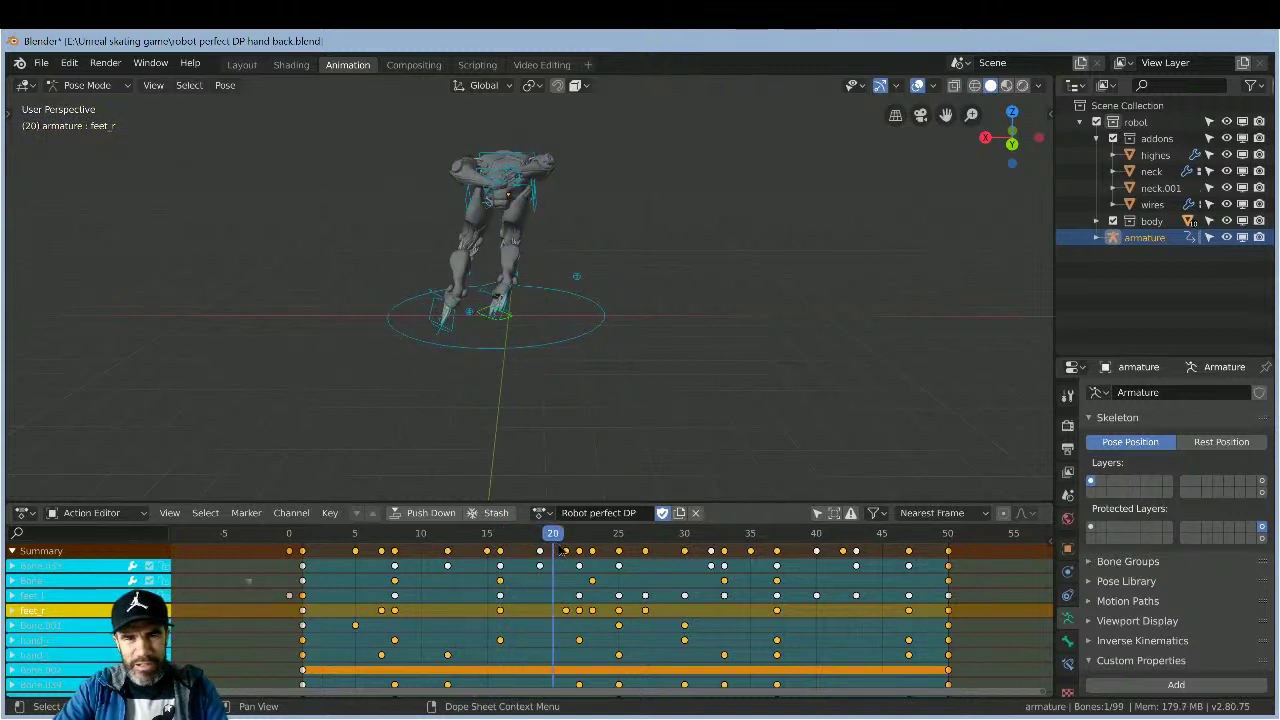
drag(566, 551, 593, 551)
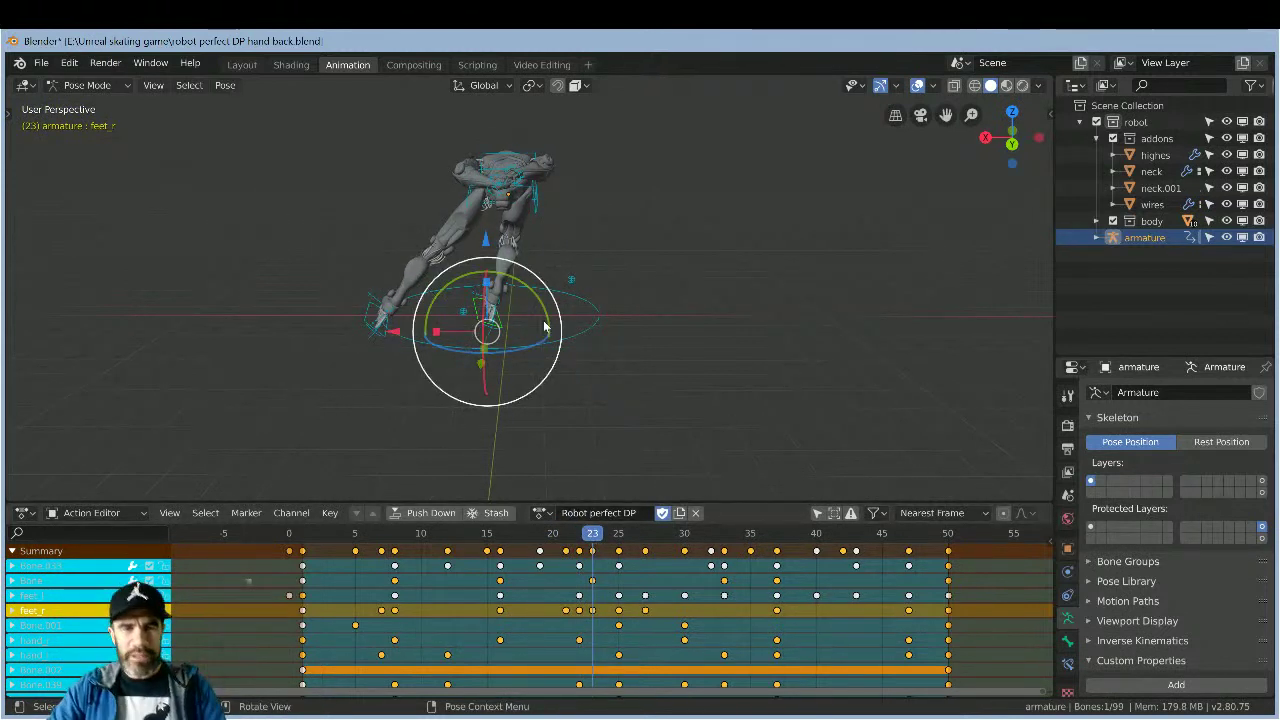
- Frame the legs, go to frame 23, move feet_r about 1.5 m along X, and scrub to compare
scroll(542, 310, up, 4)
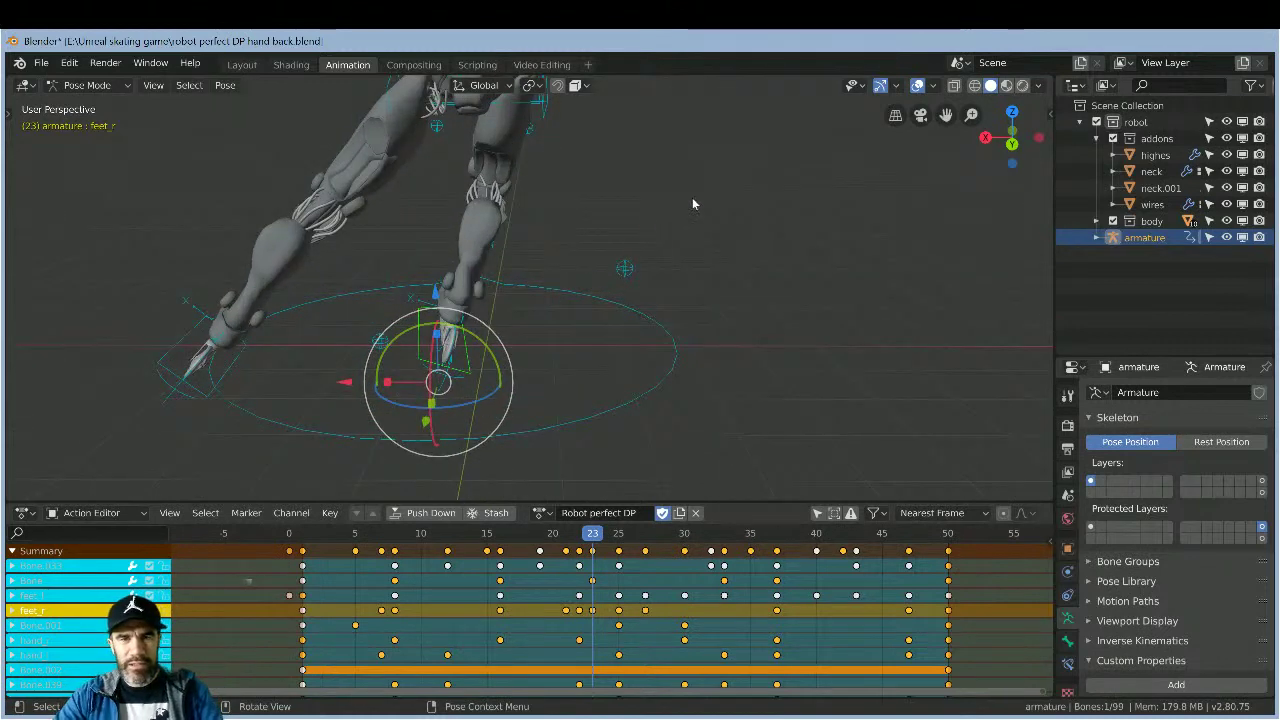
drag(945, 114, 945, 196)
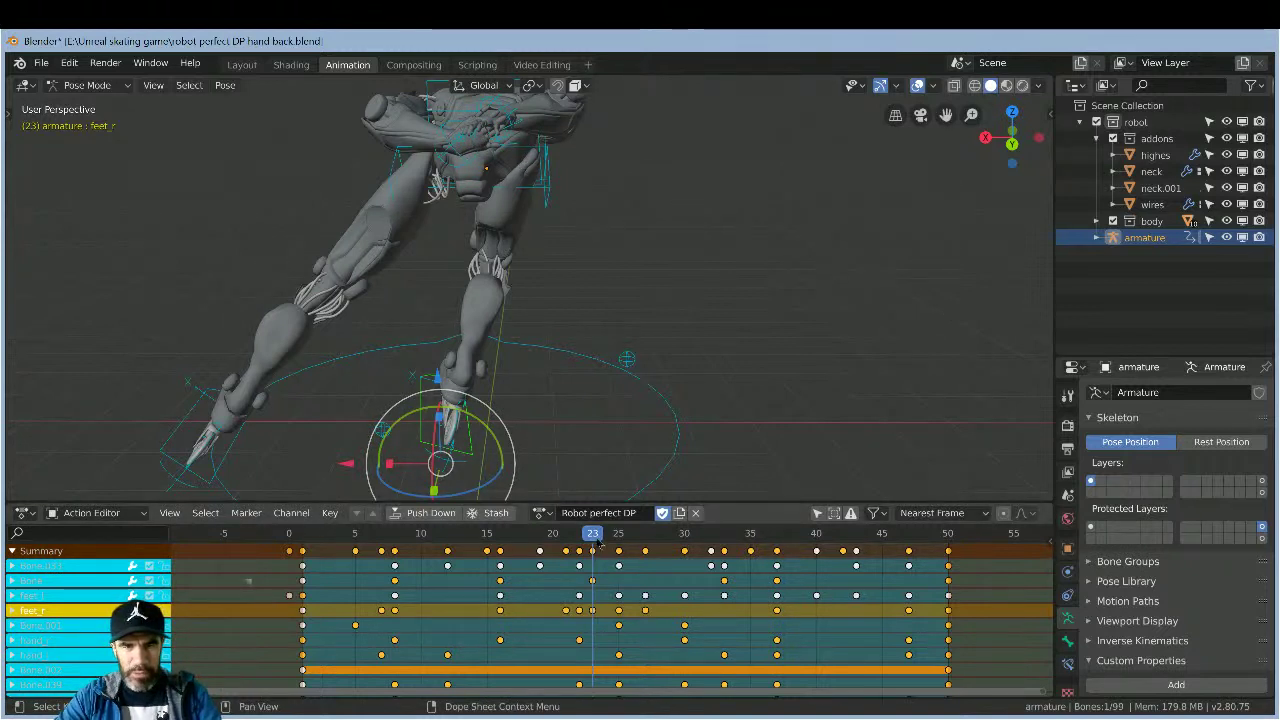
key(Right)
key(Right)
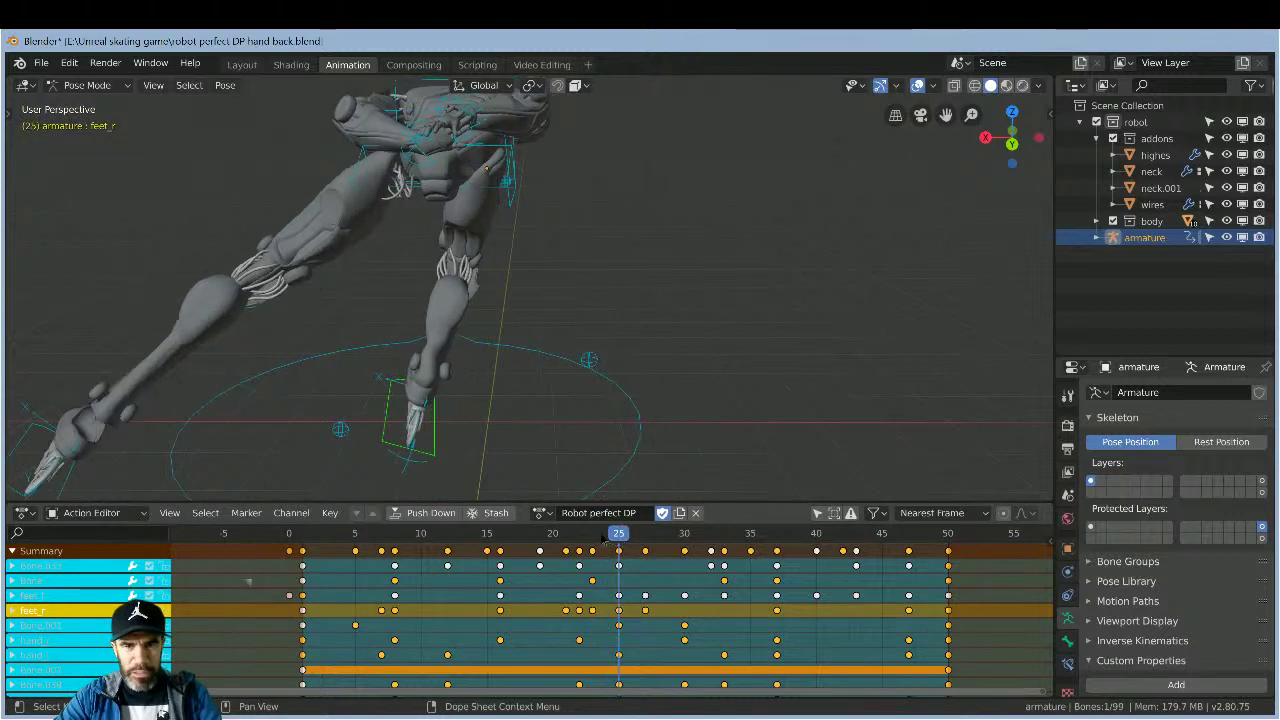
key(Left)
key(Left)
key(Left)
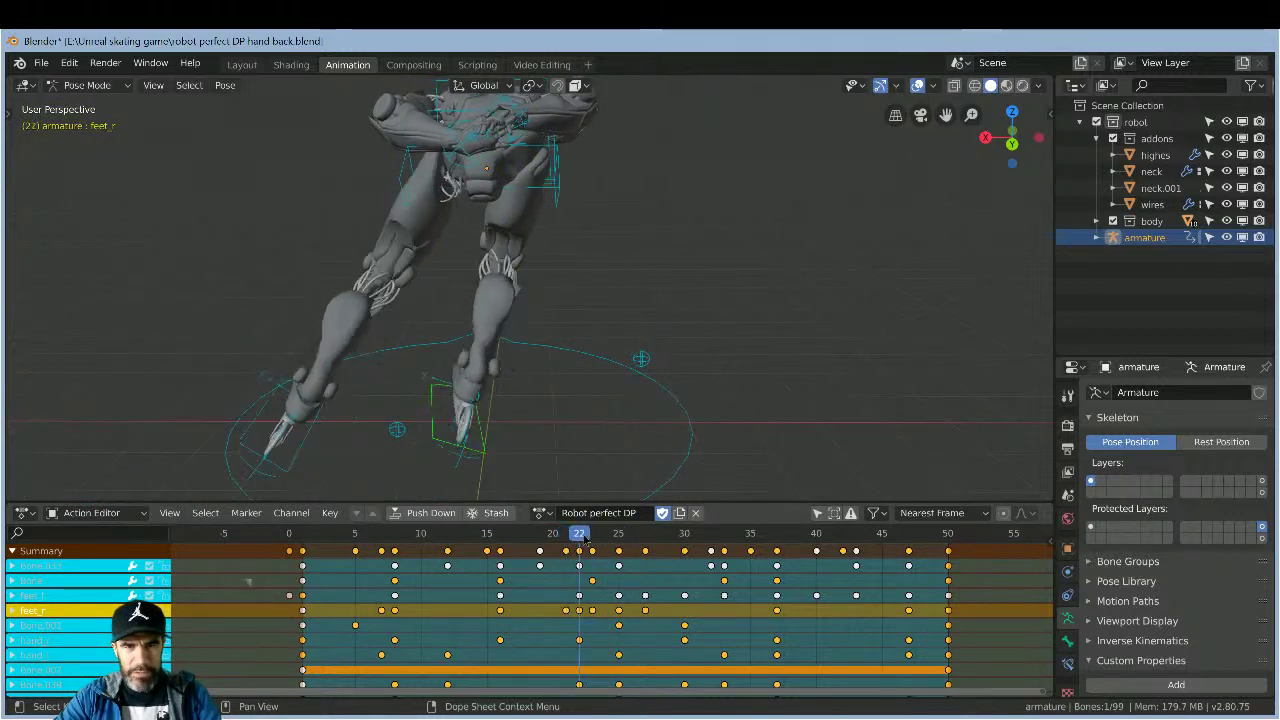
key(Right)
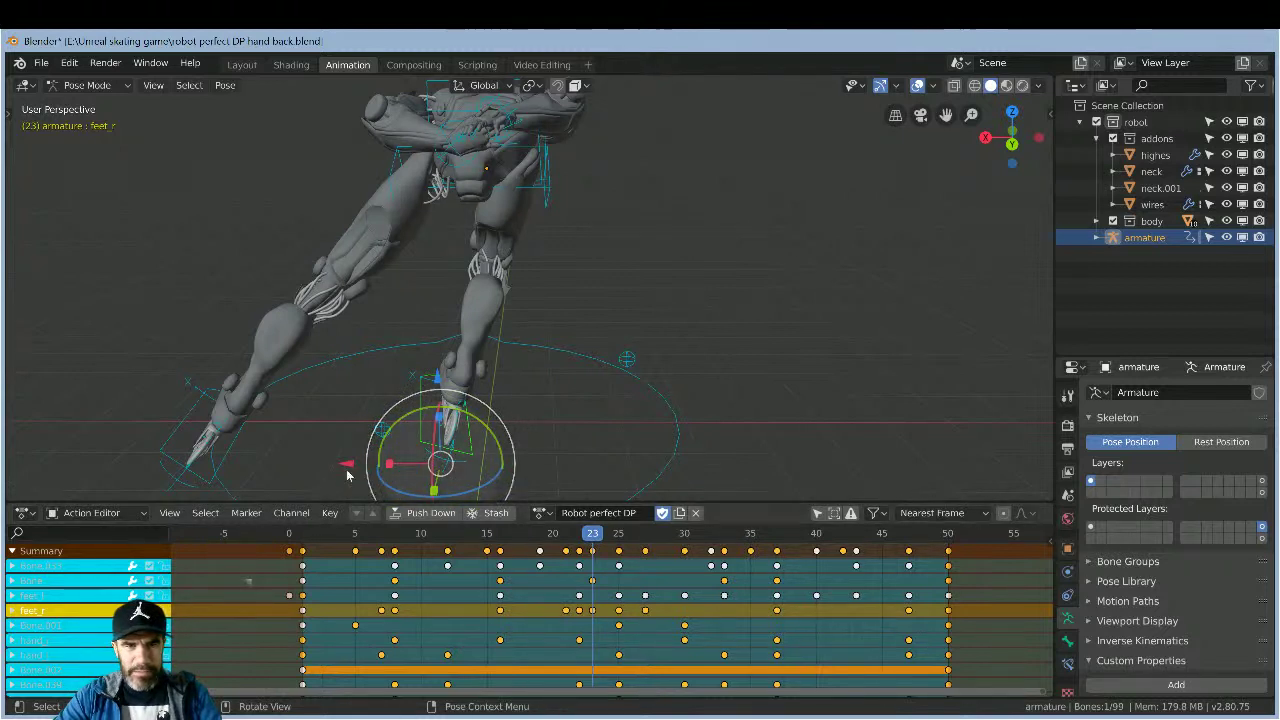
drag(350, 463, 384, 473)
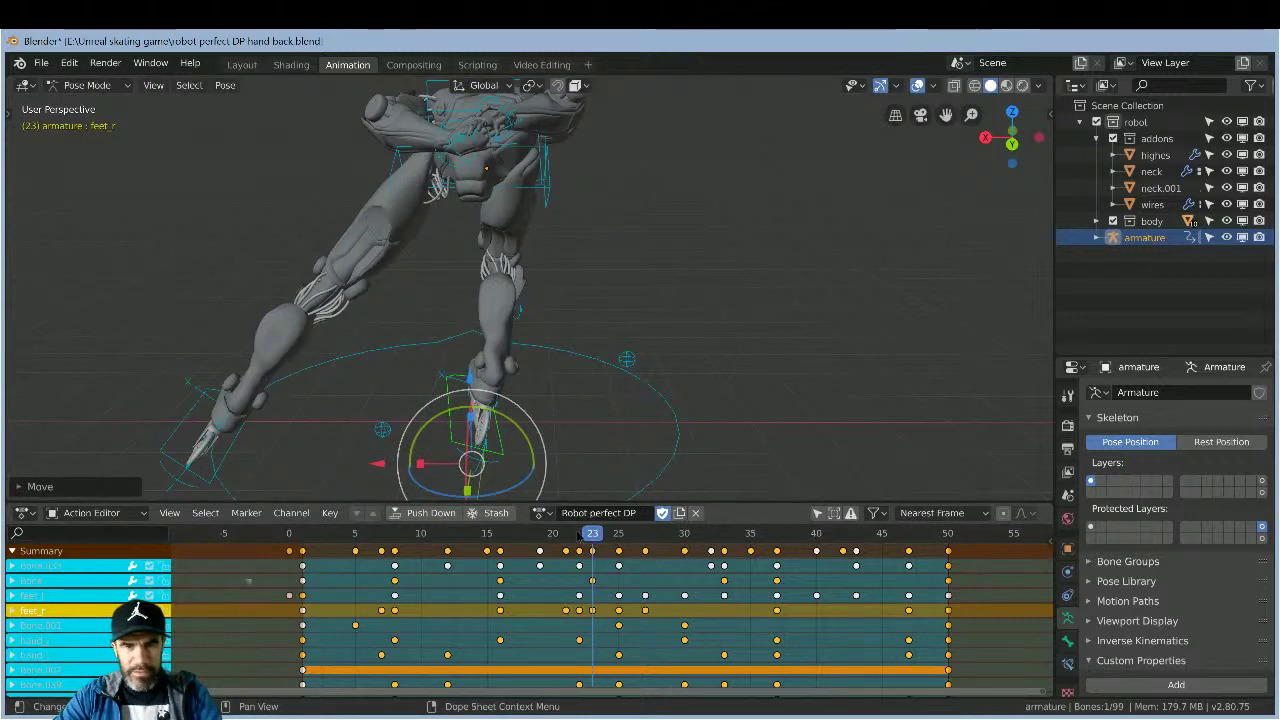
key(Down)
key(Down)
key(Down)
drag(487, 541, 578, 551)
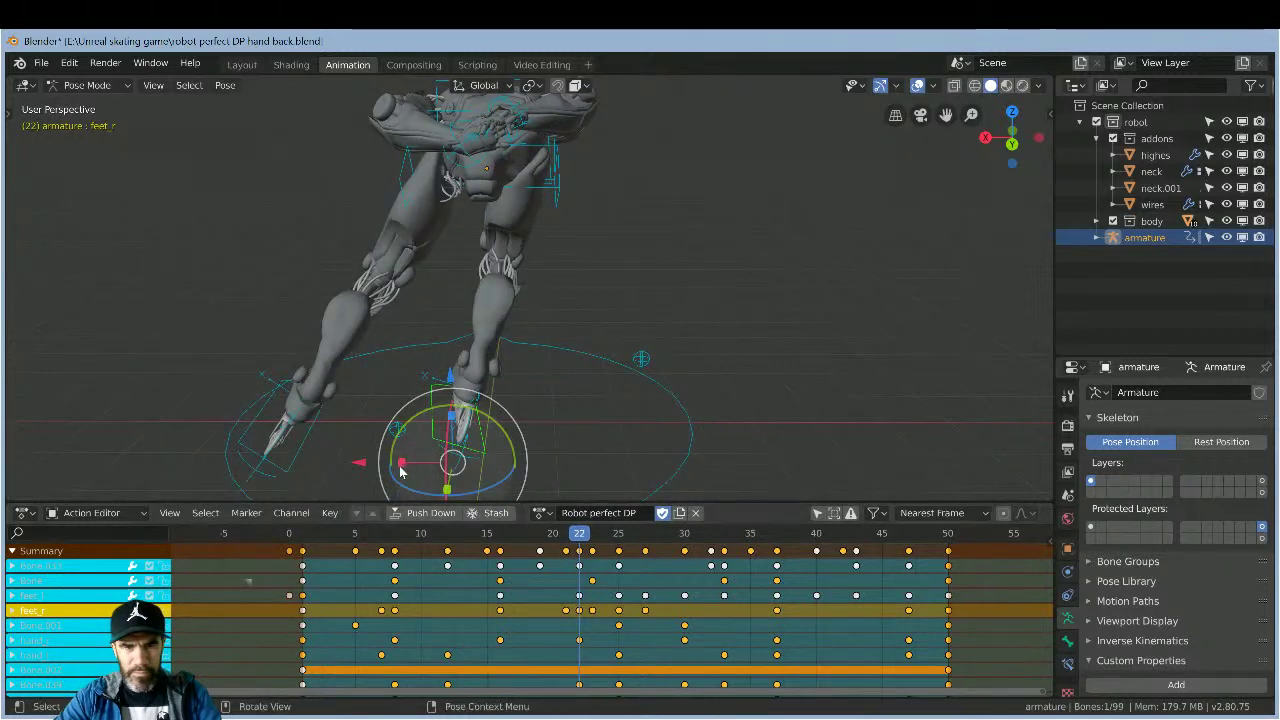
- Move the right foot at frame 22, review the motion, then refine it with an X-only move
key(g)
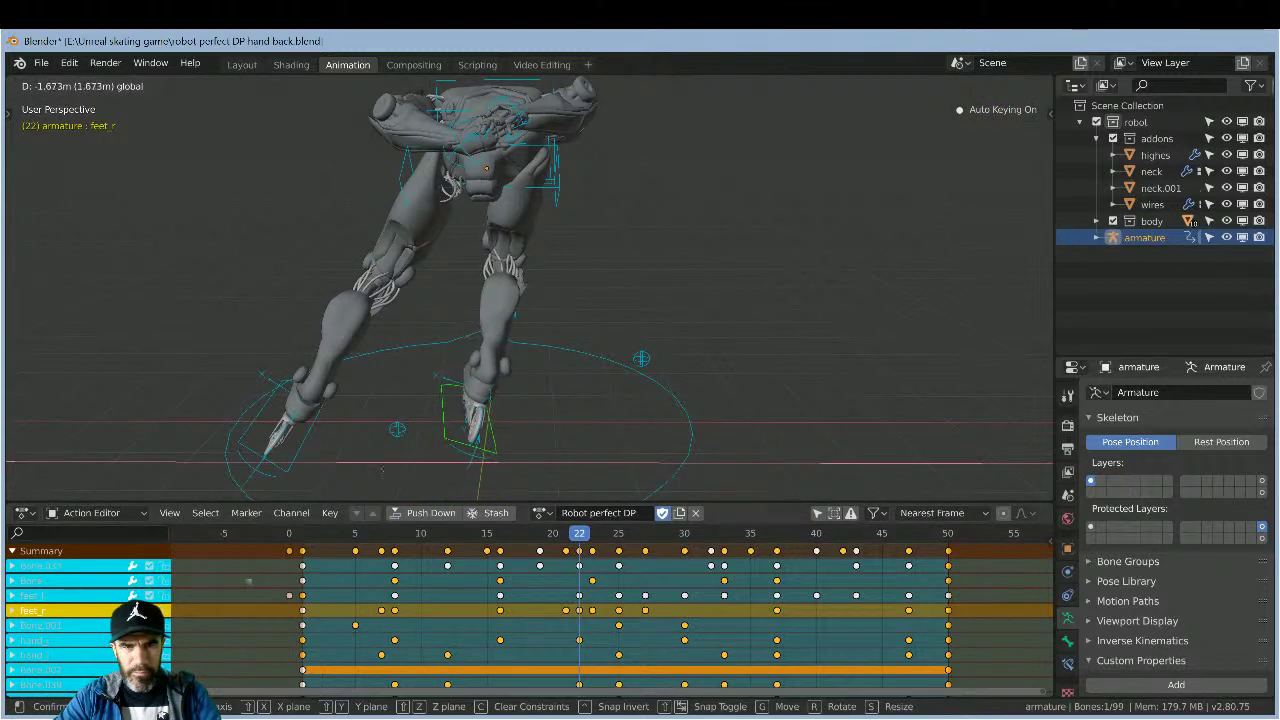
click(509, 539)
drag(496, 538, 592, 541)
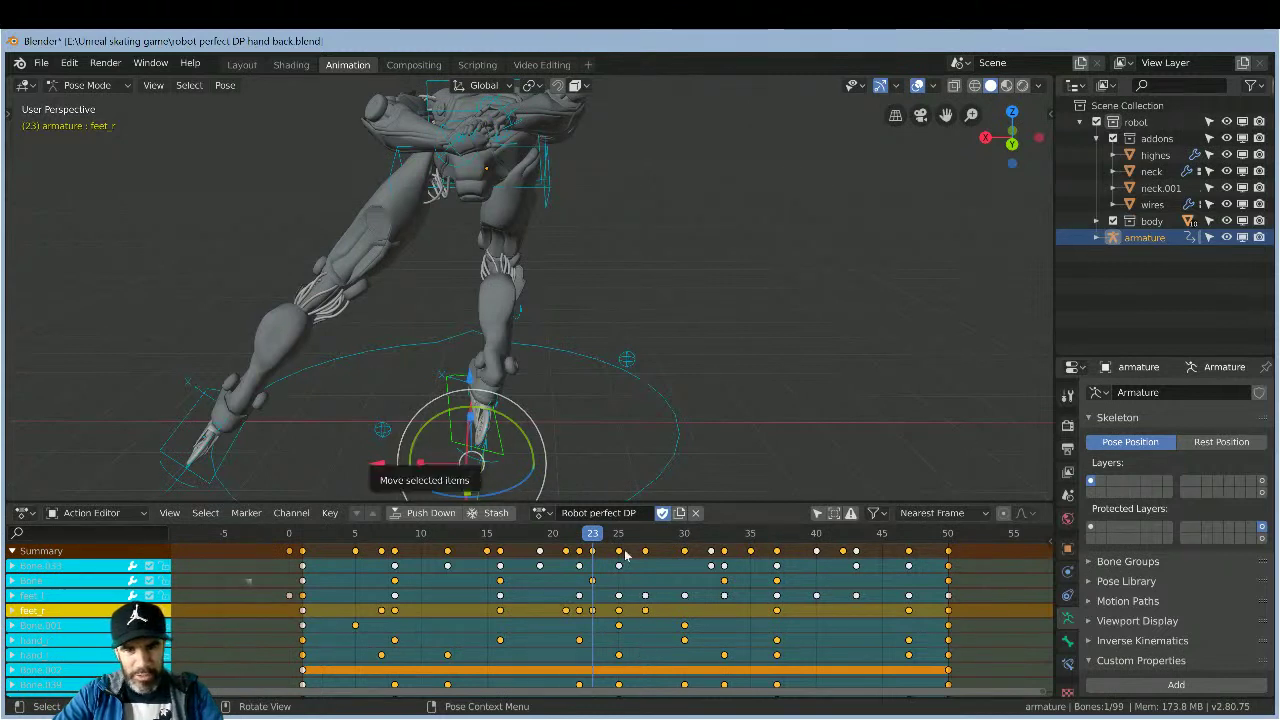
drag(590, 538, 584, 539)
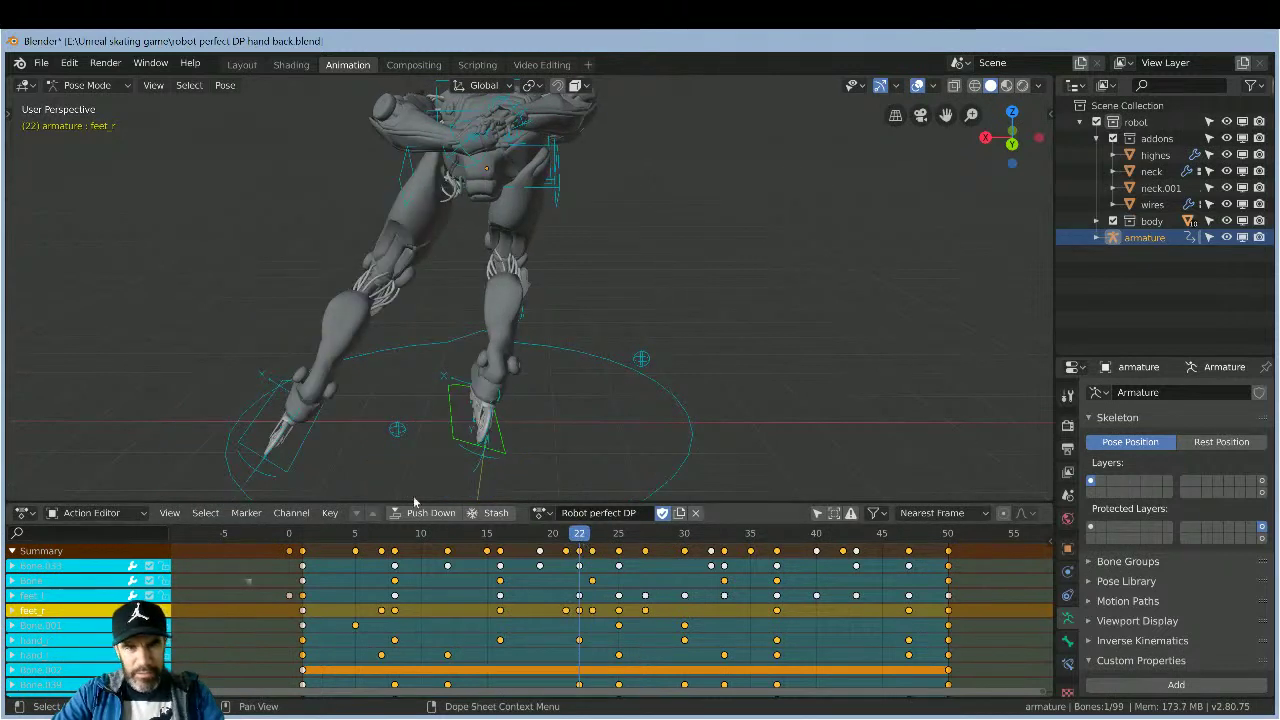
key(g)
key(x)
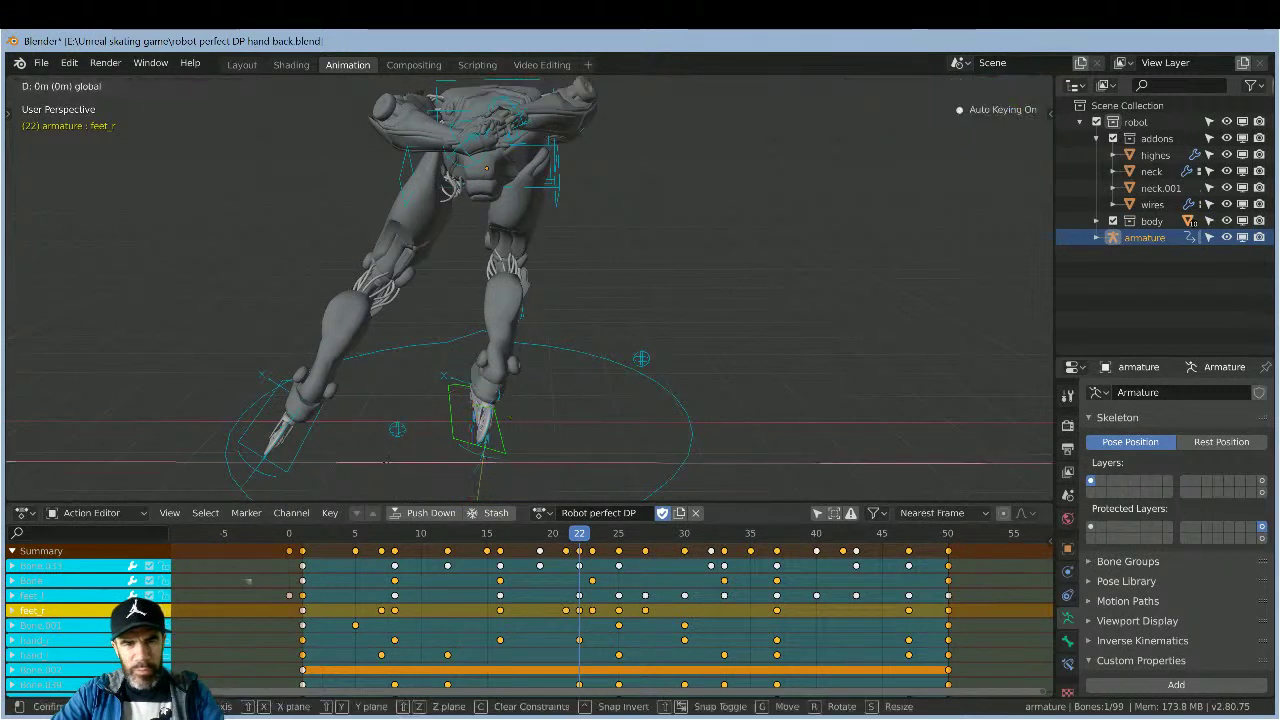
click(567, 537)
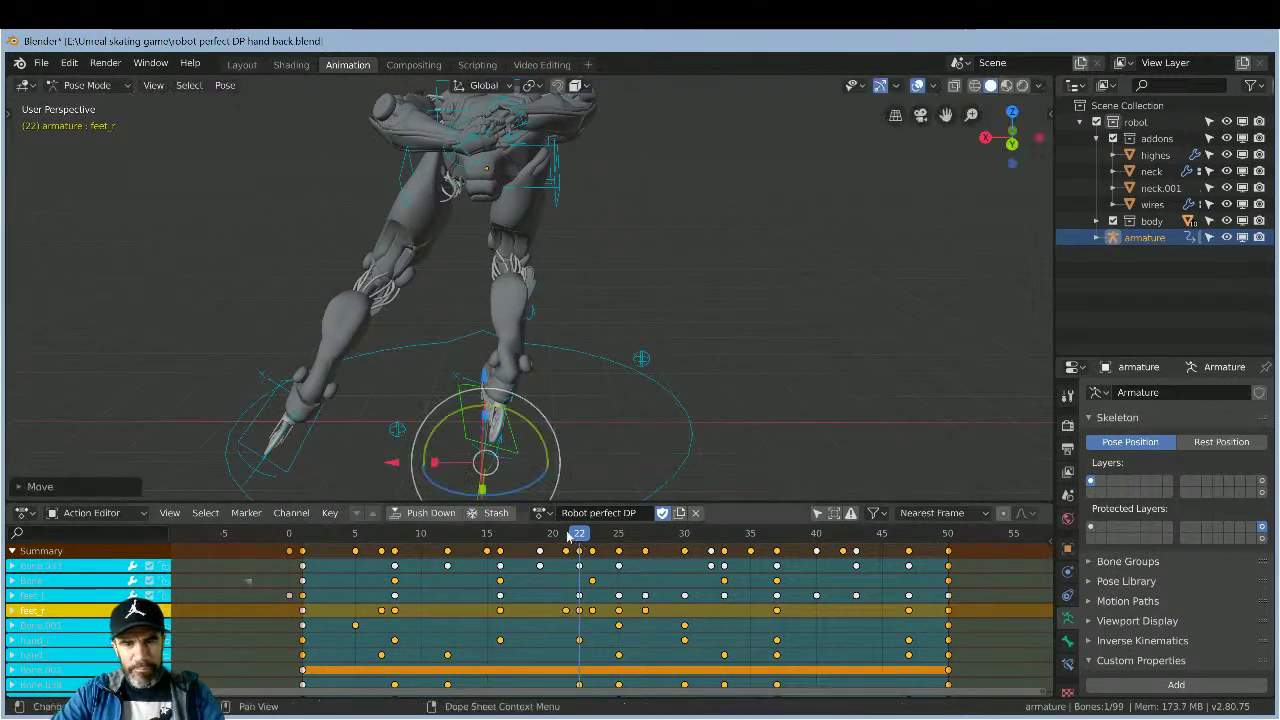
- At frame 23, move the right foot along X only
drag(581, 538, 593, 541)
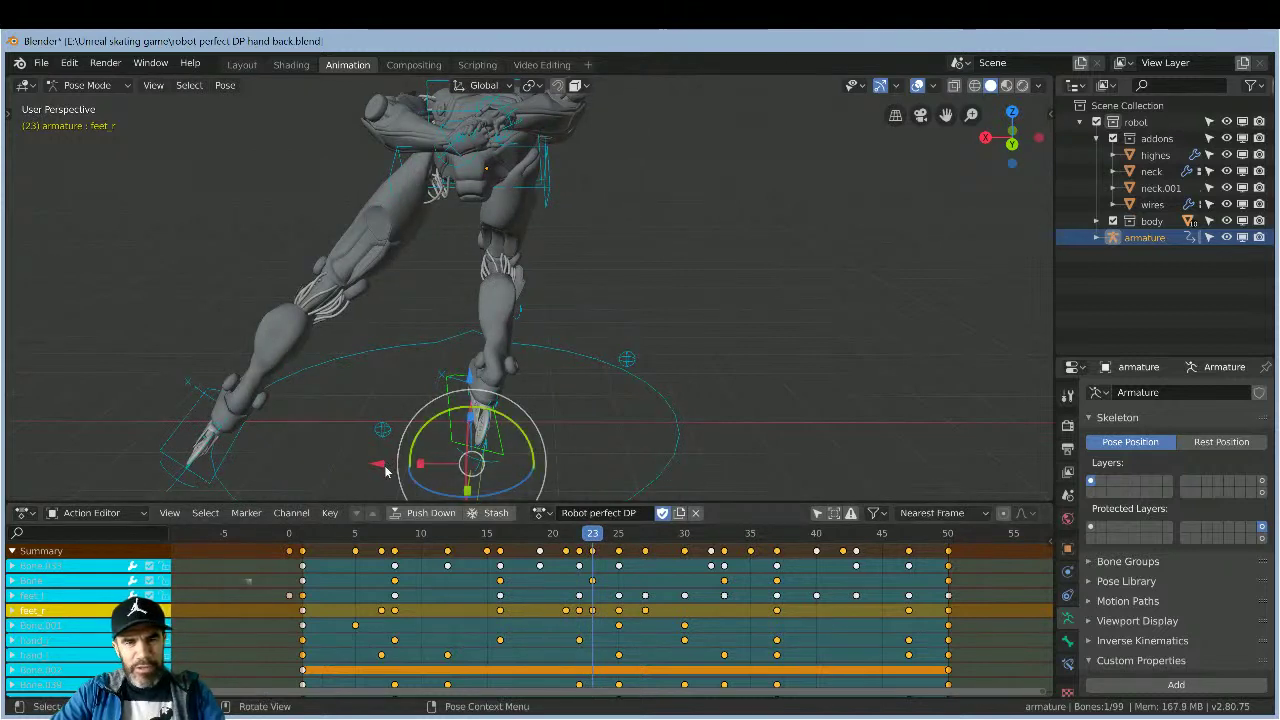
key(g)
key(x)
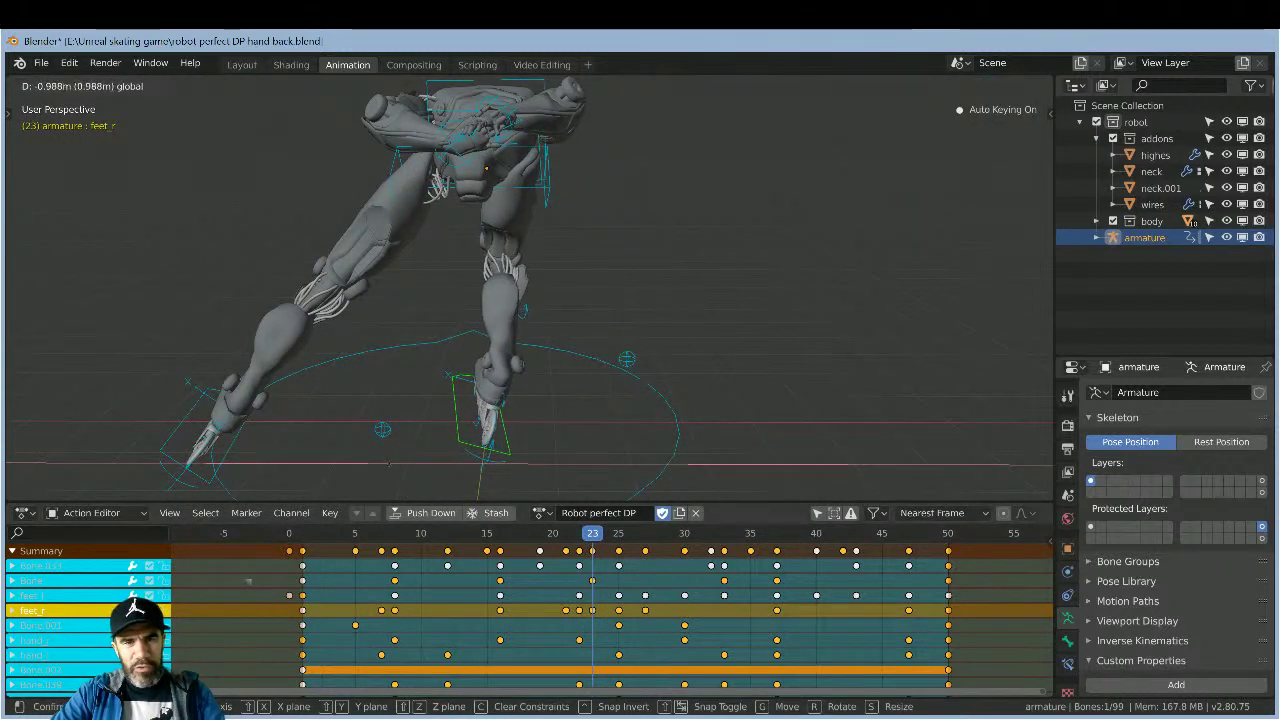
click(390, 470)
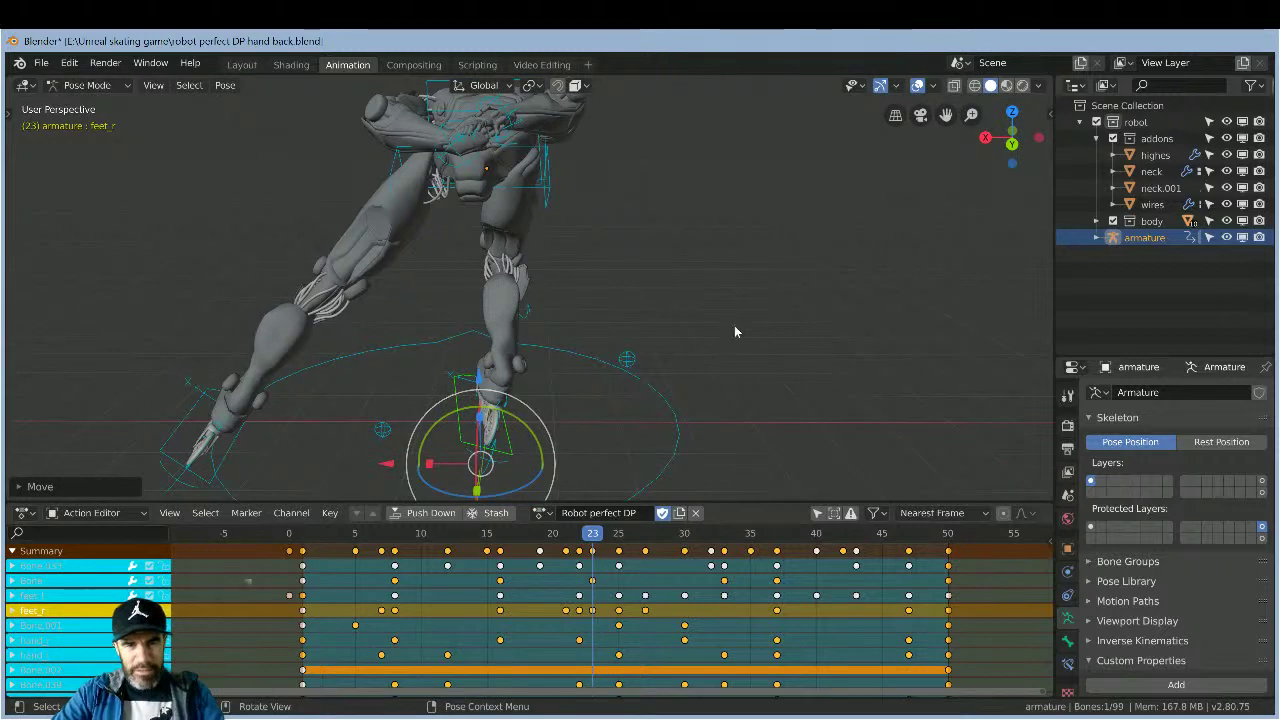
- Review the foot motion through frame 27 from several angles and switch to the Layout workspace
middle_drag(758, 304, 607, 279)
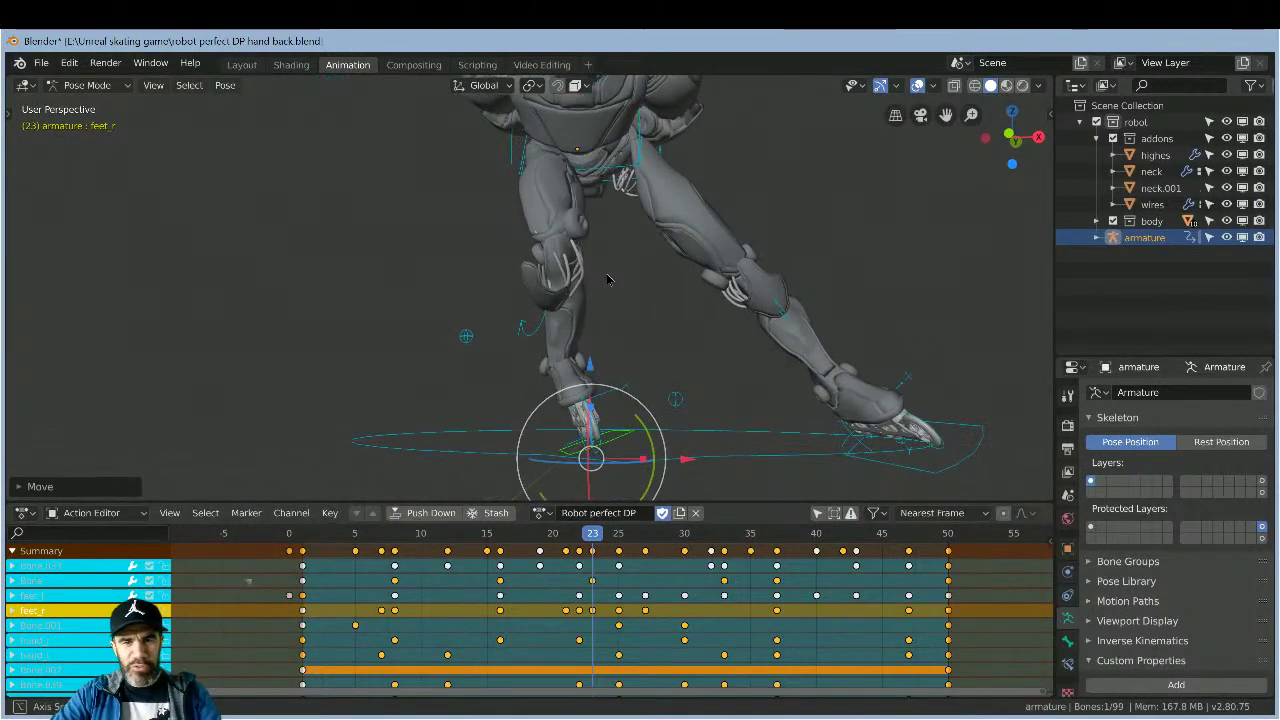
drag(563, 537, 646, 540)
middle_drag(620, 300, 560, 250)
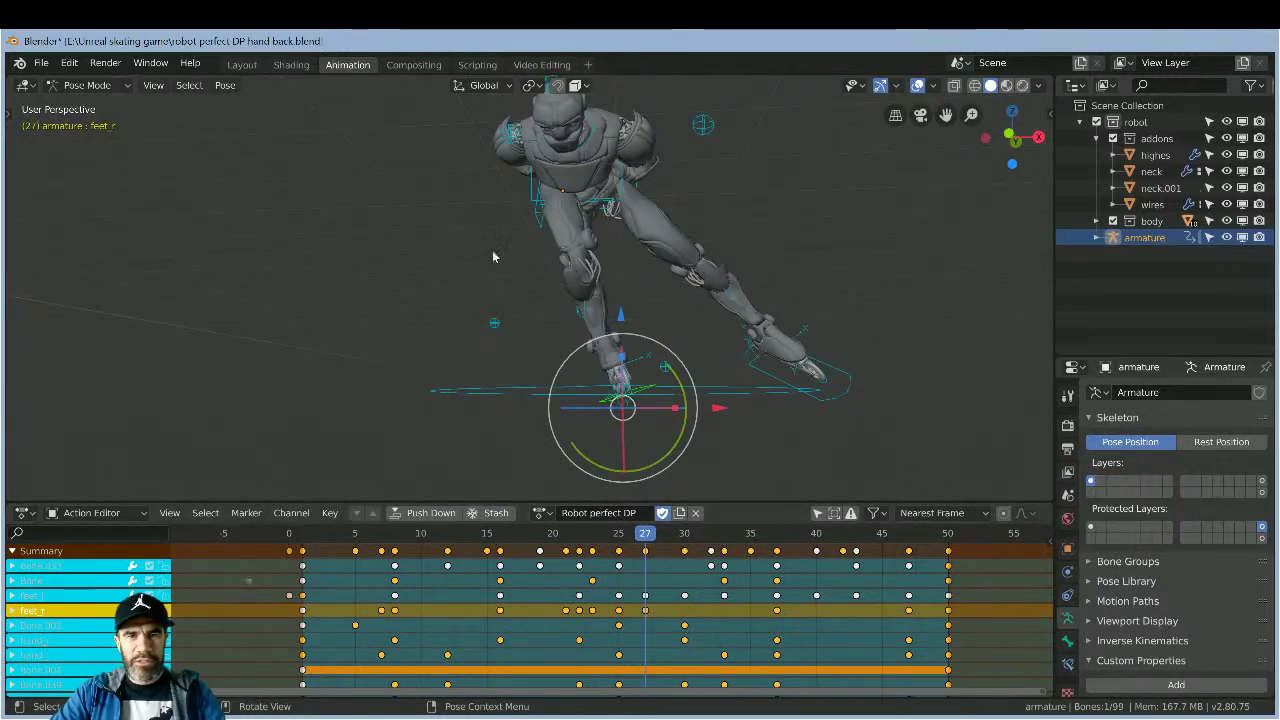
middle_drag(478, 281, 470, 300)
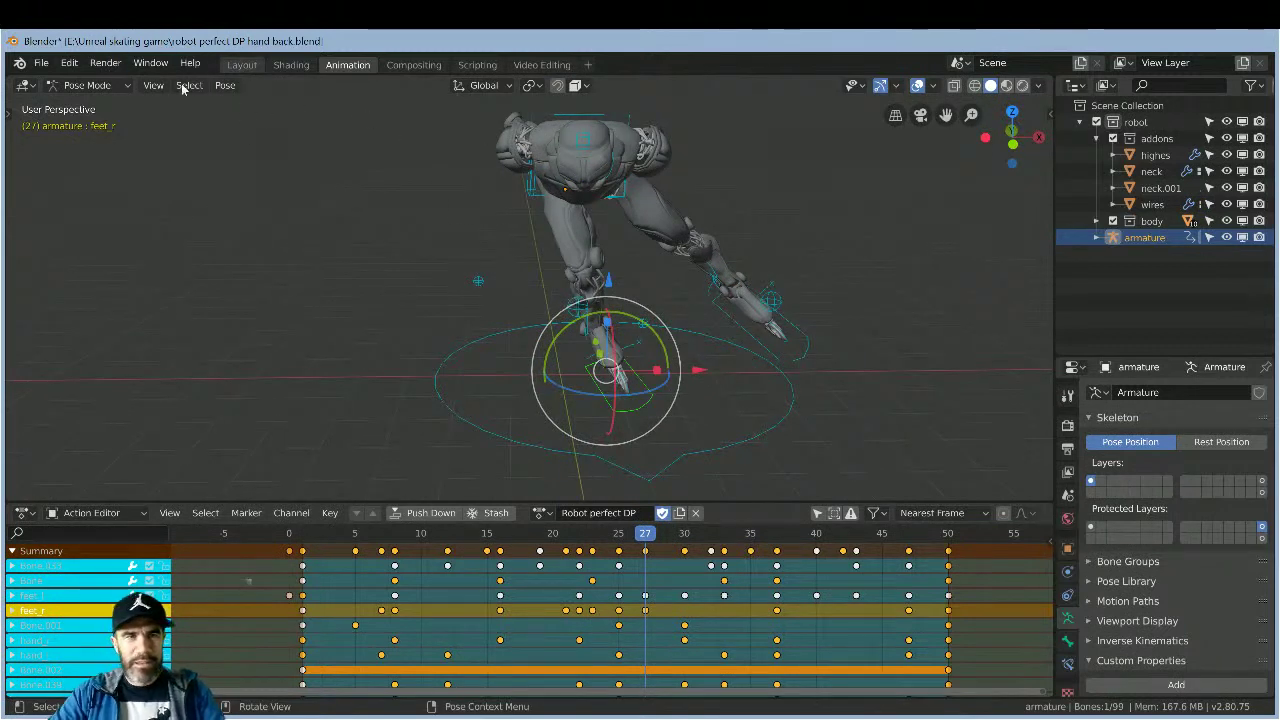
click(243, 66)
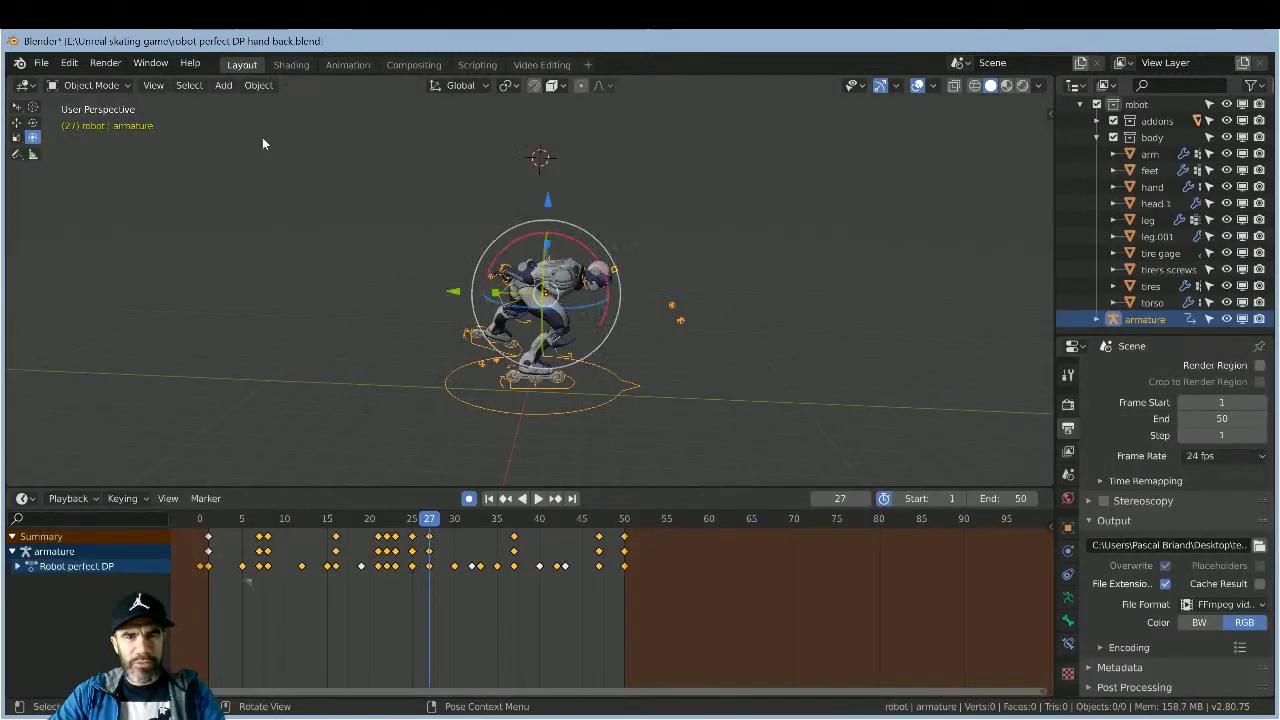
click(538, 498)
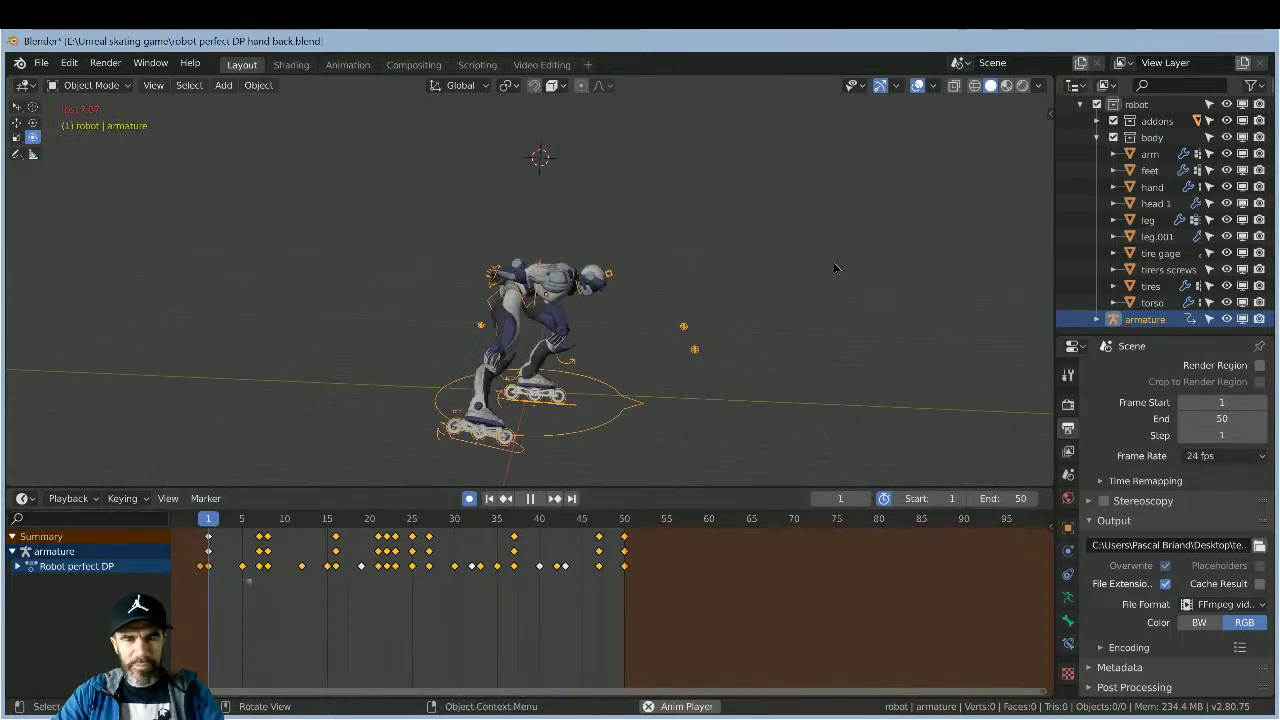
middle_drag(791, 275, 917, 243)
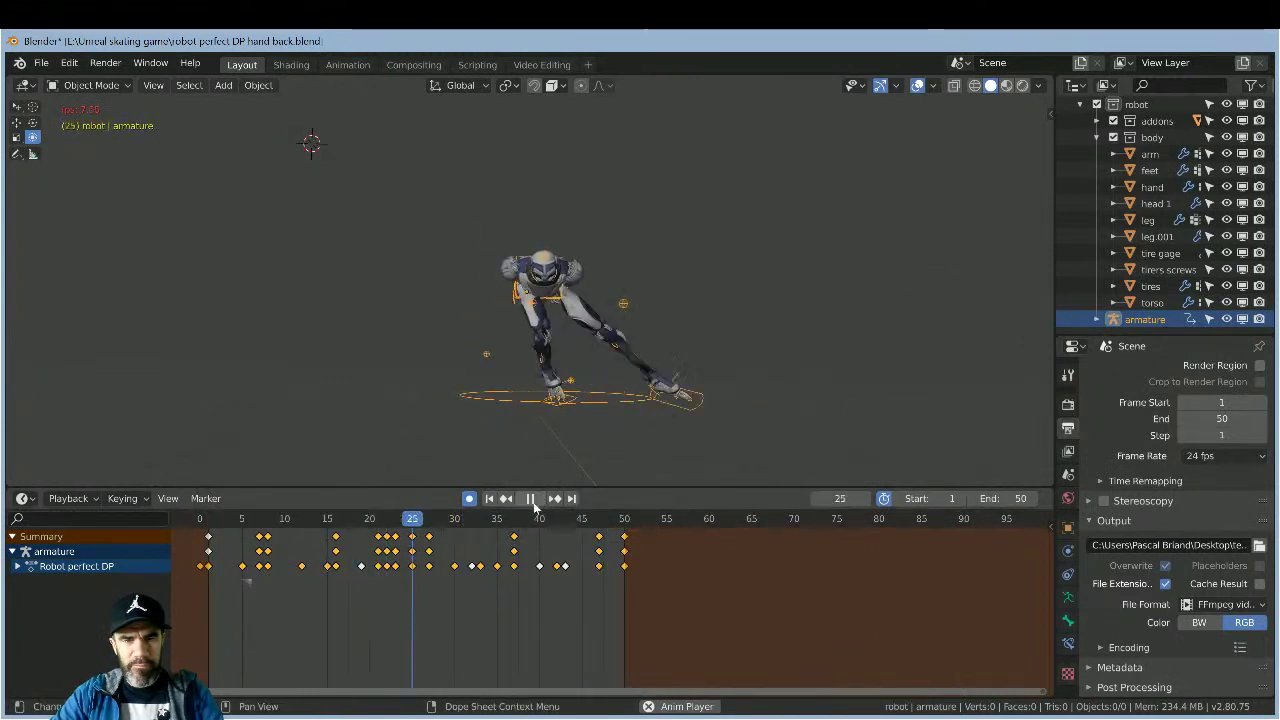
key(space)
key(ctrl+shift+space)
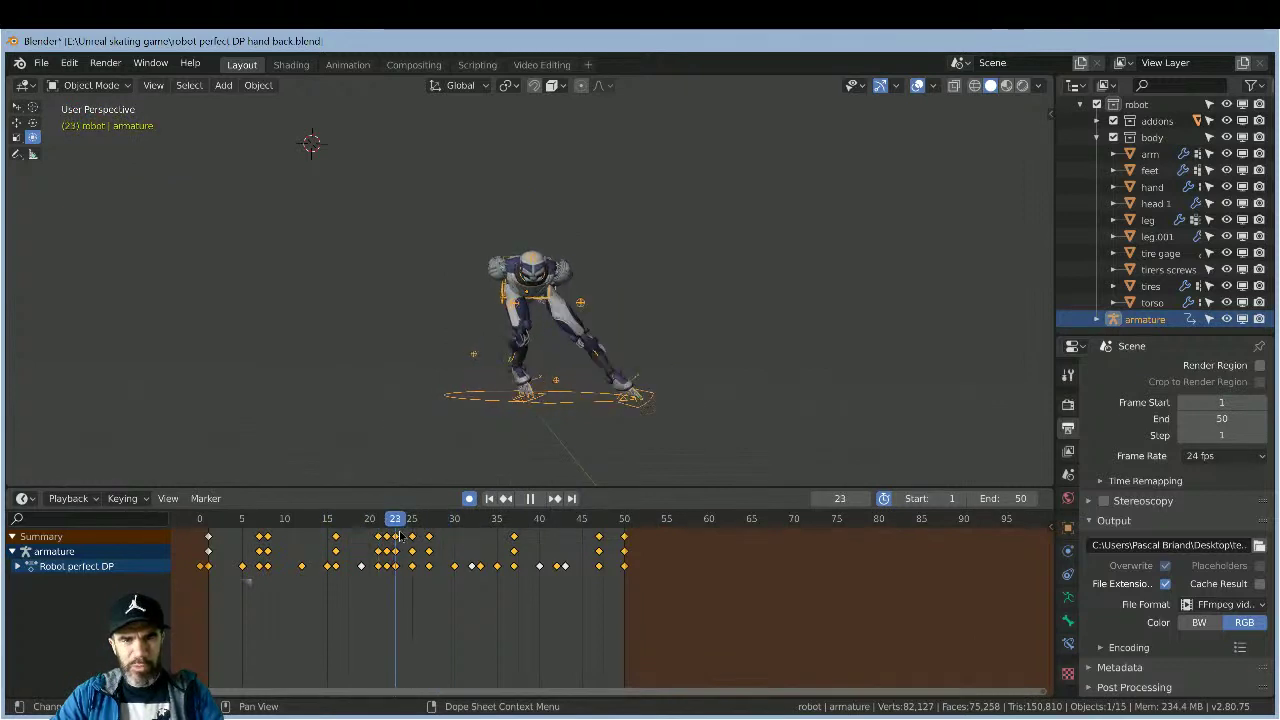
key(space)
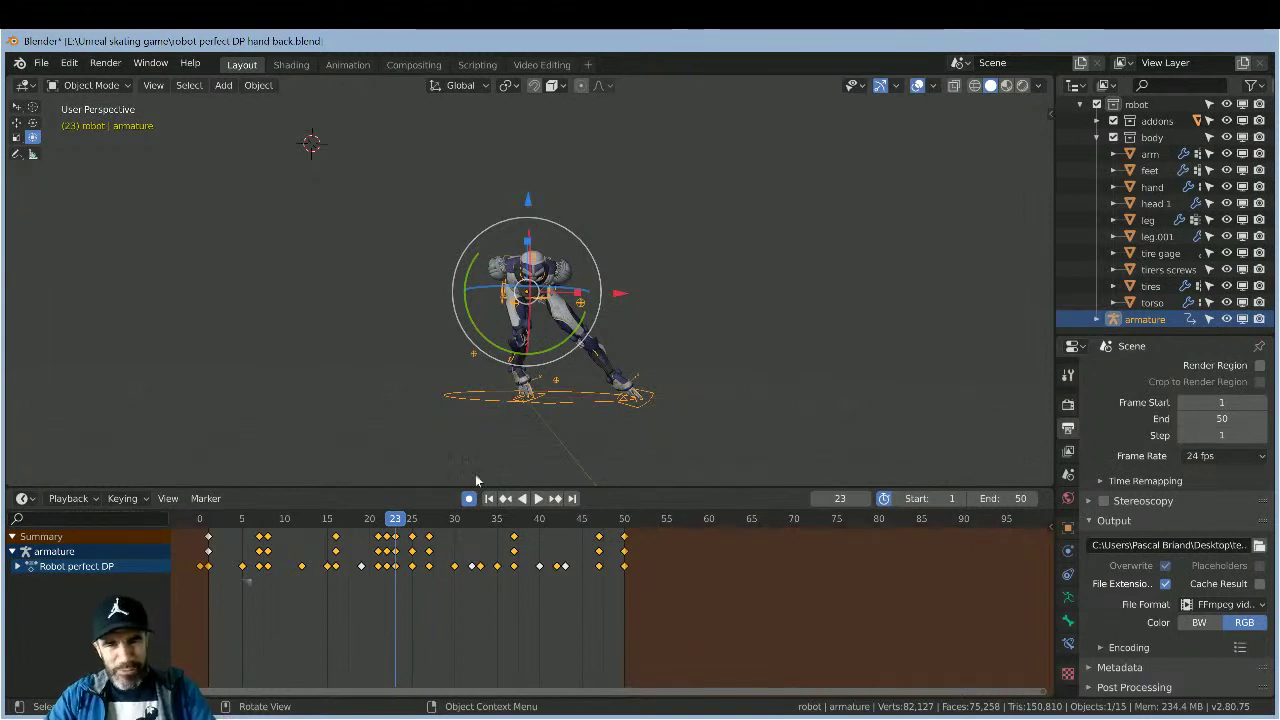
key(space)
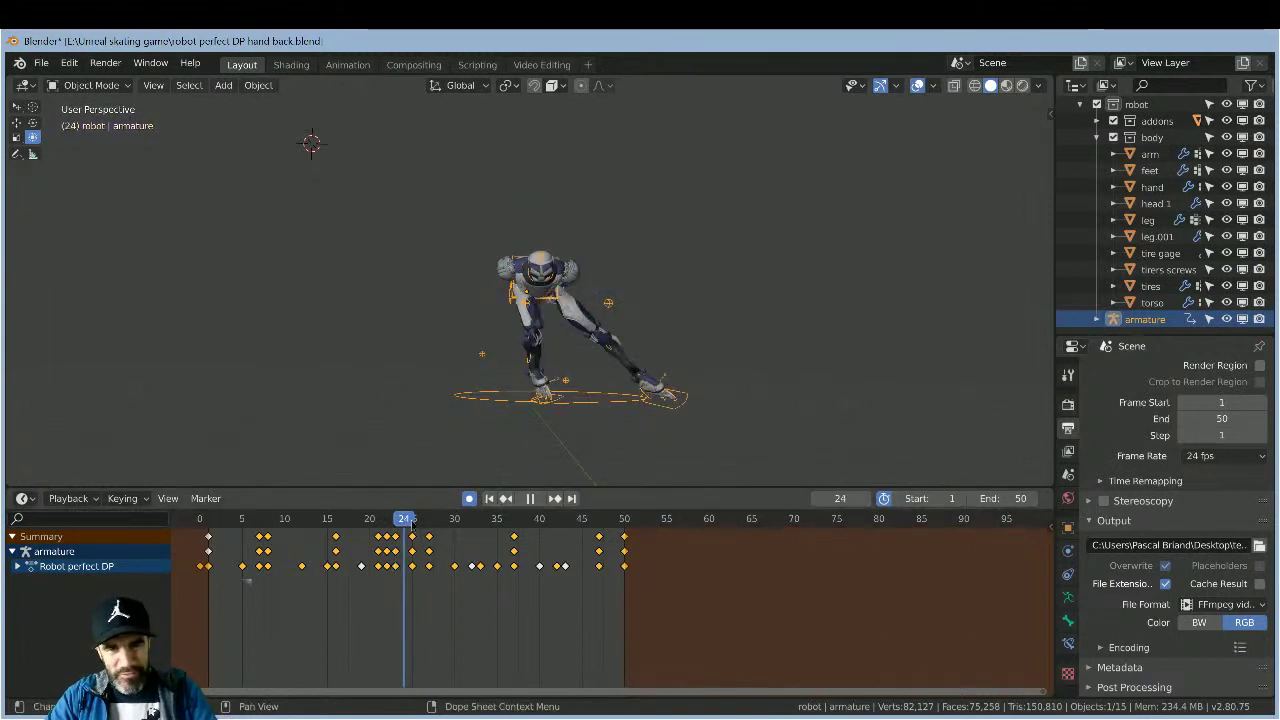
mouse_move(430, 526)
mouse_down()
mouse_move(395, 524)
mouse_move(413, 523)
mouse_up()
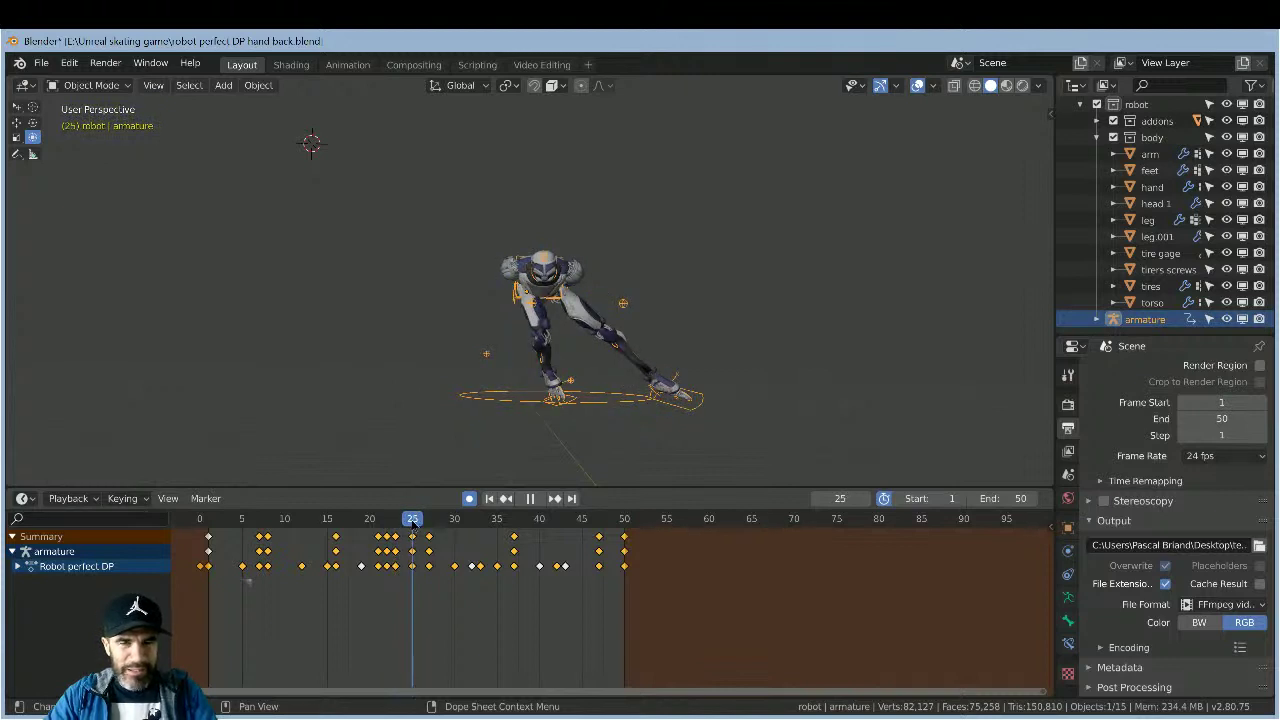
drag(422, 525, 477, 527)
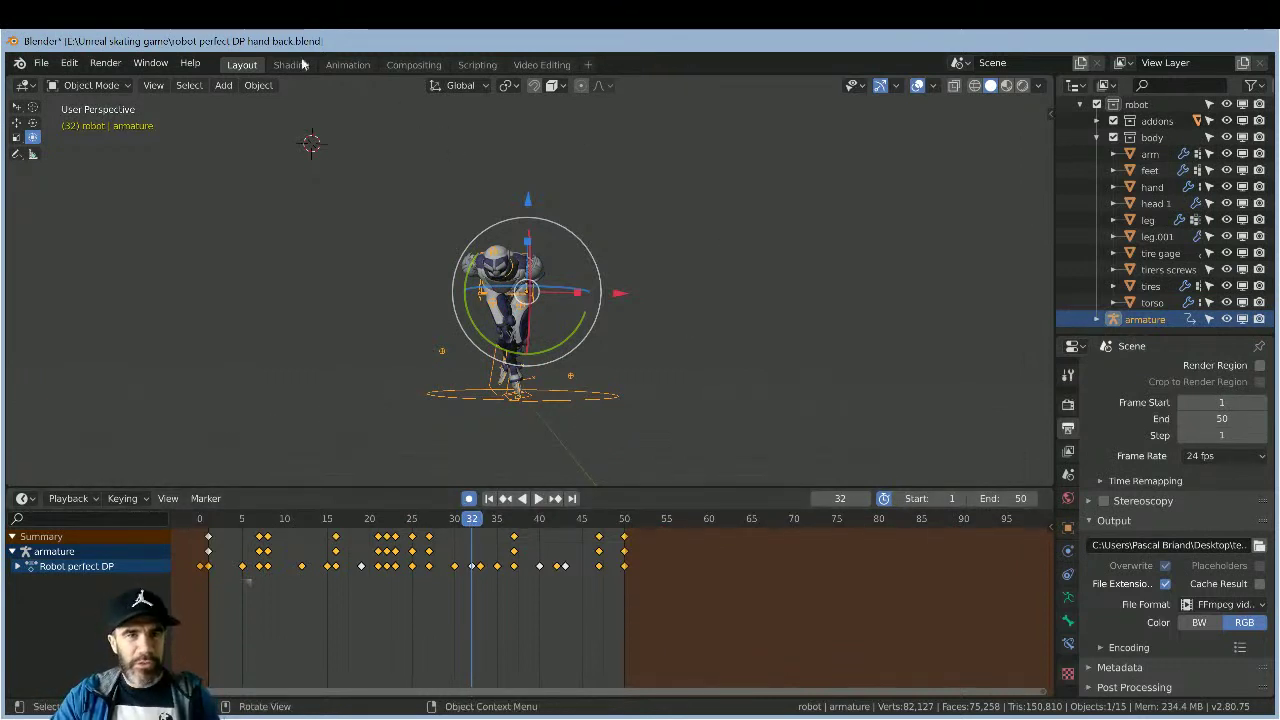
- Return to the Animation workspace, scrub to frame 35, and start rotating the right foot
click(348, 65)
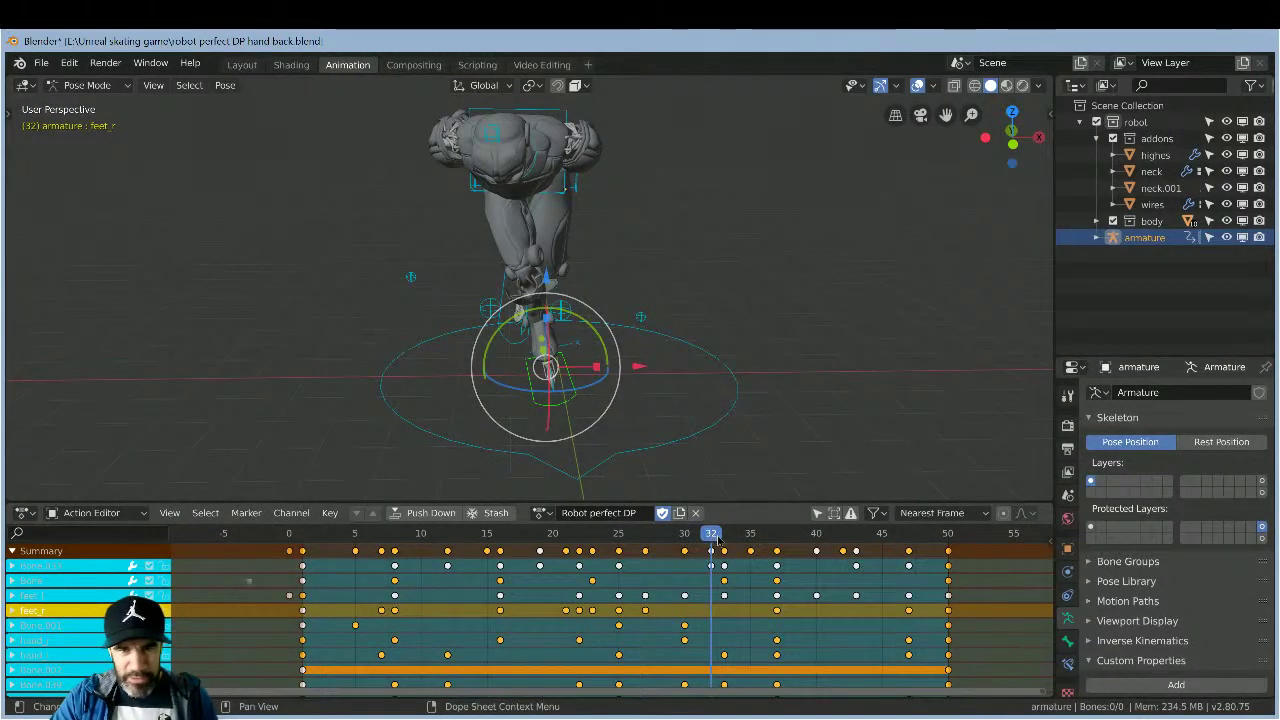
drag(710, 535, 896, 552)
middle_drag(700, 414, 759, 346)
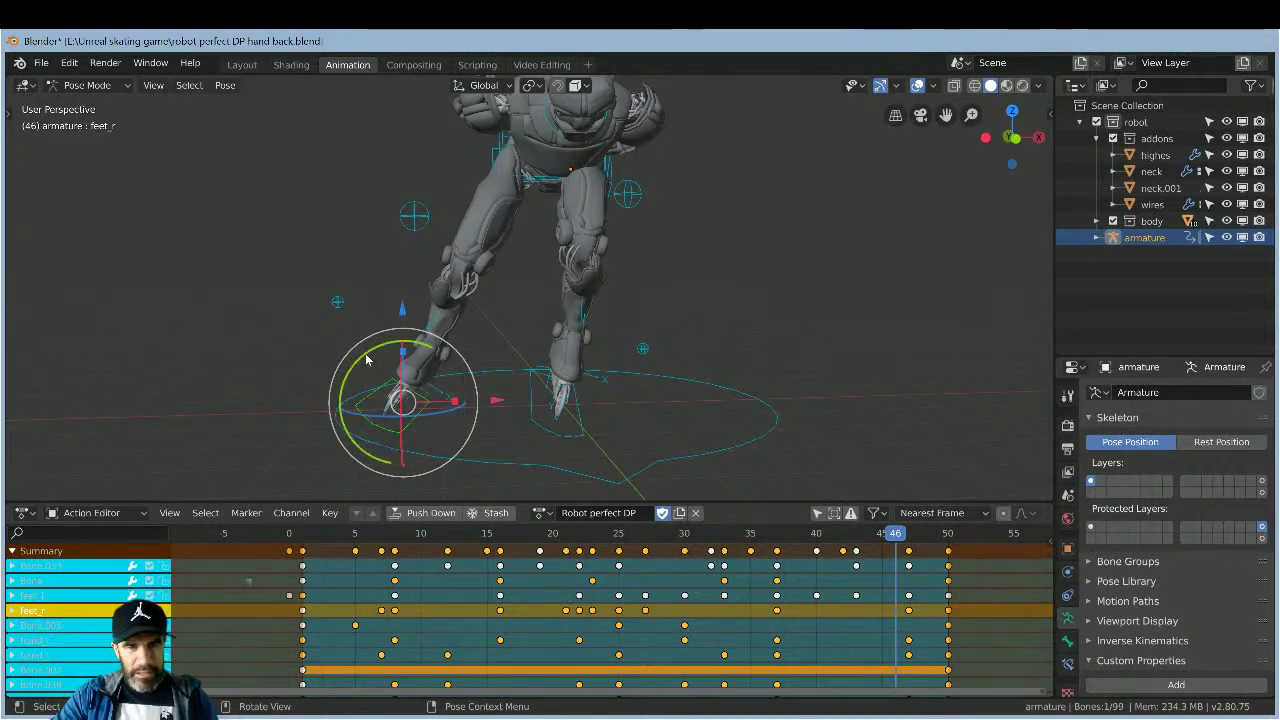
drag(369, 351, 383, 361)
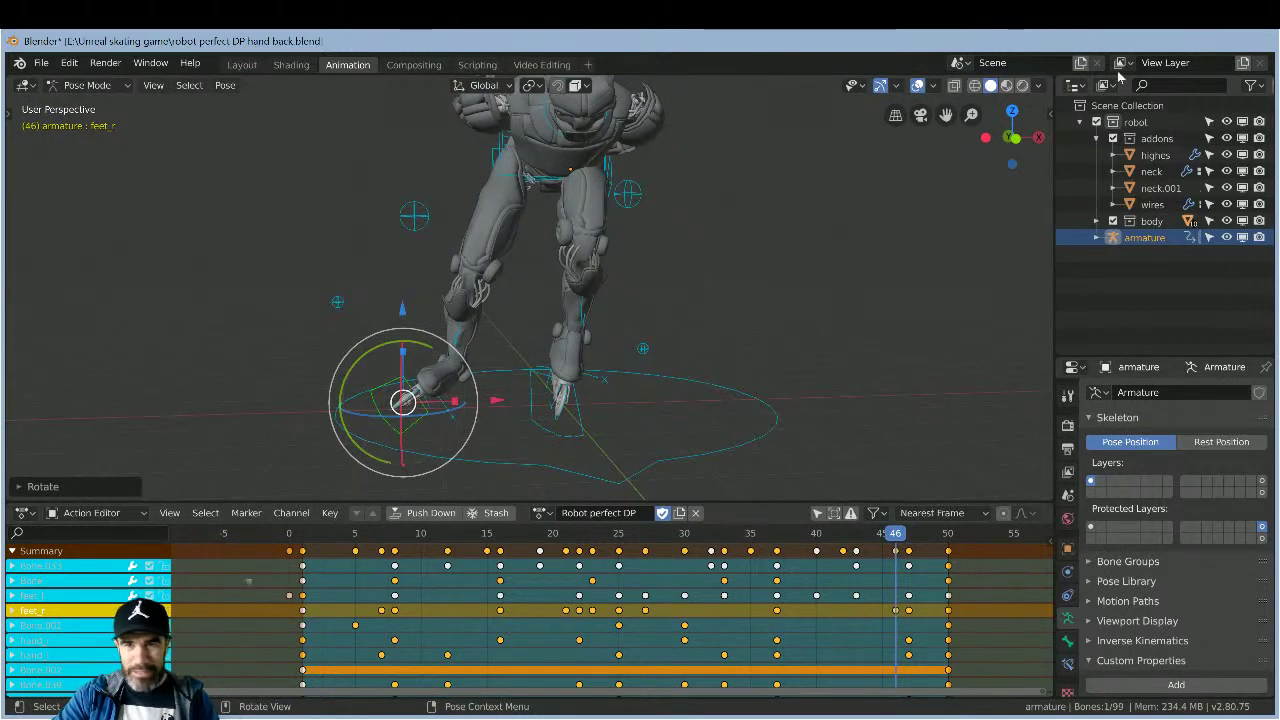
- Check the pose from behind, front and side with the navigation gizmo
click(1012, 137)
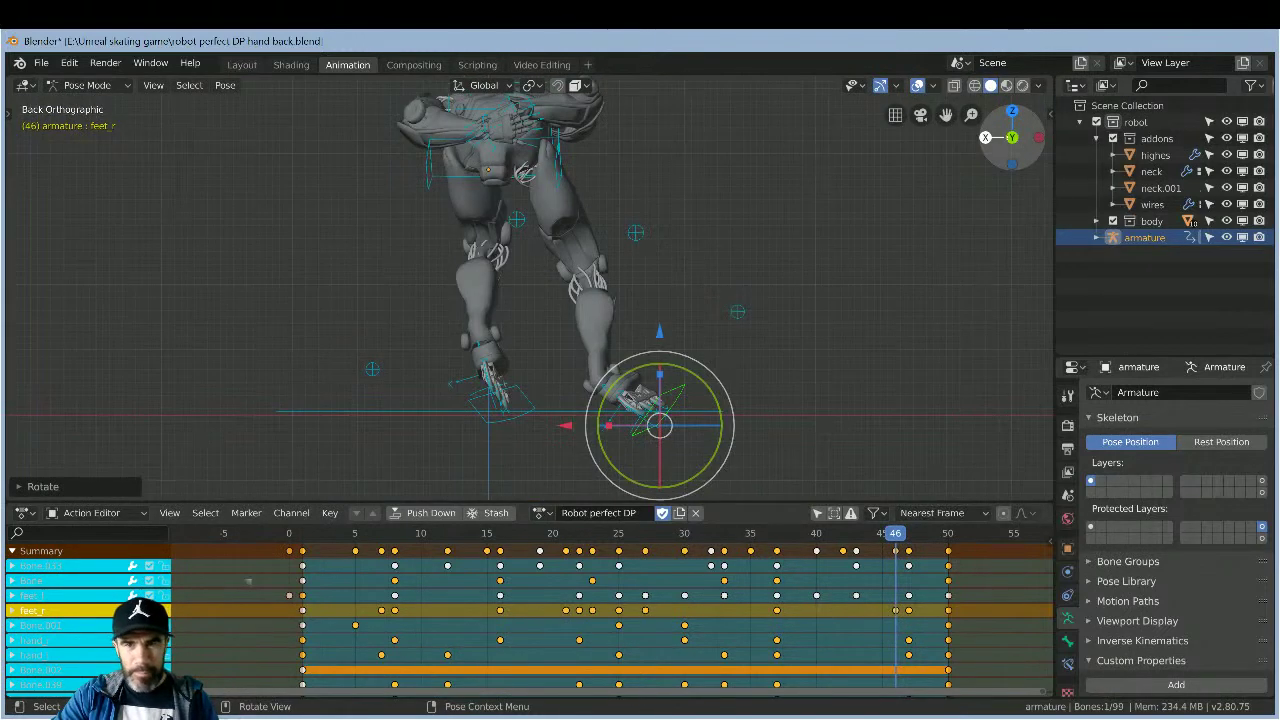
click(1012, 137)
click(1039, 137)
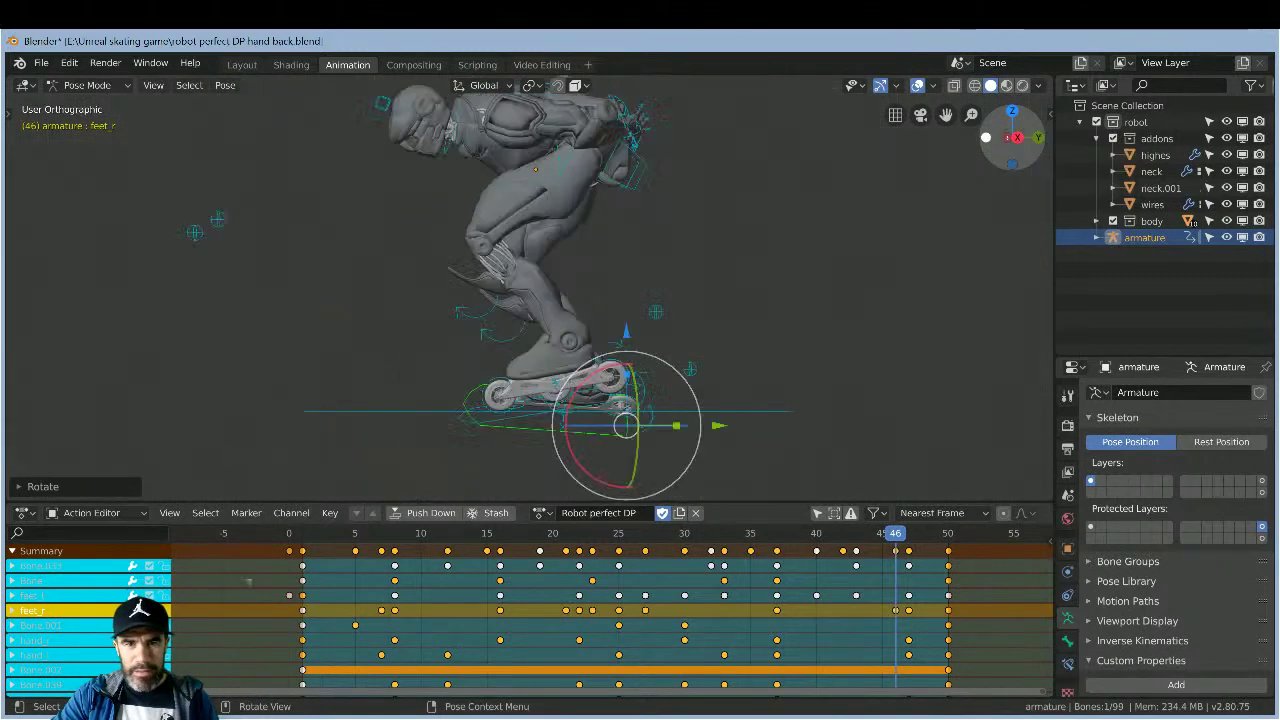
click(1039, 137)
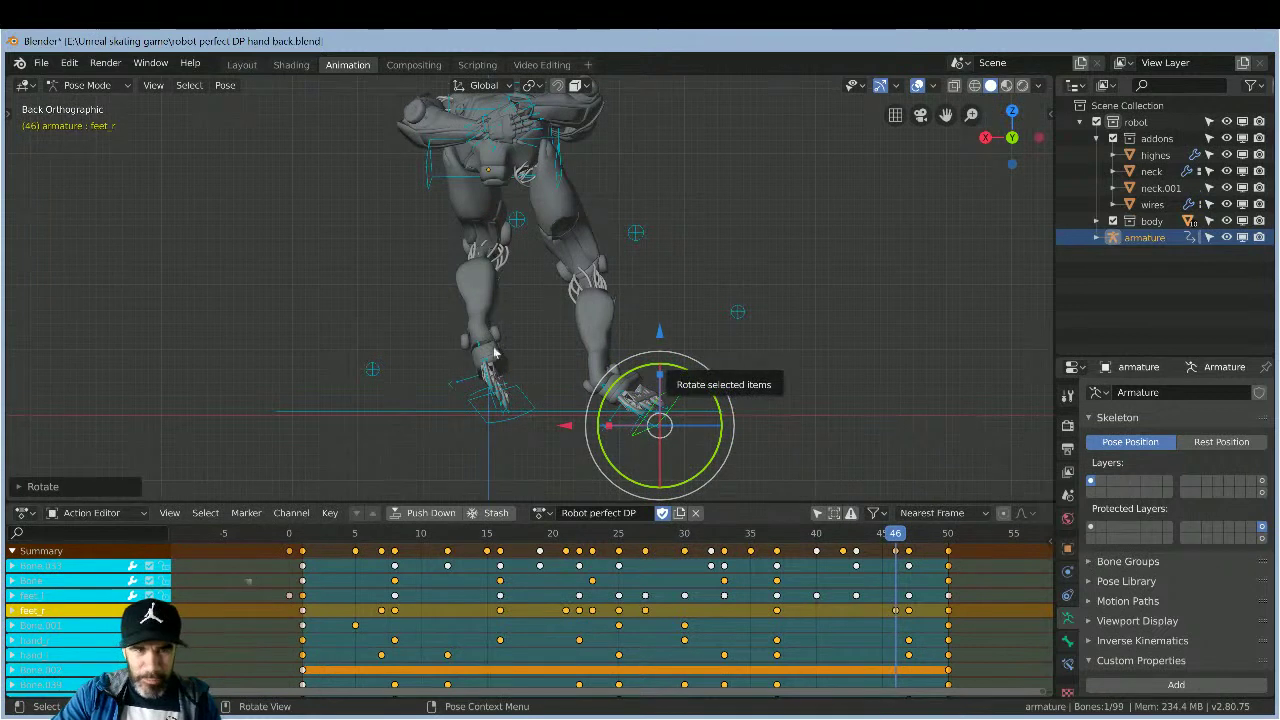
- Undo the foot rotation, then rotate feet_r at frame 48 to angle the skate differently
click(70, 66)
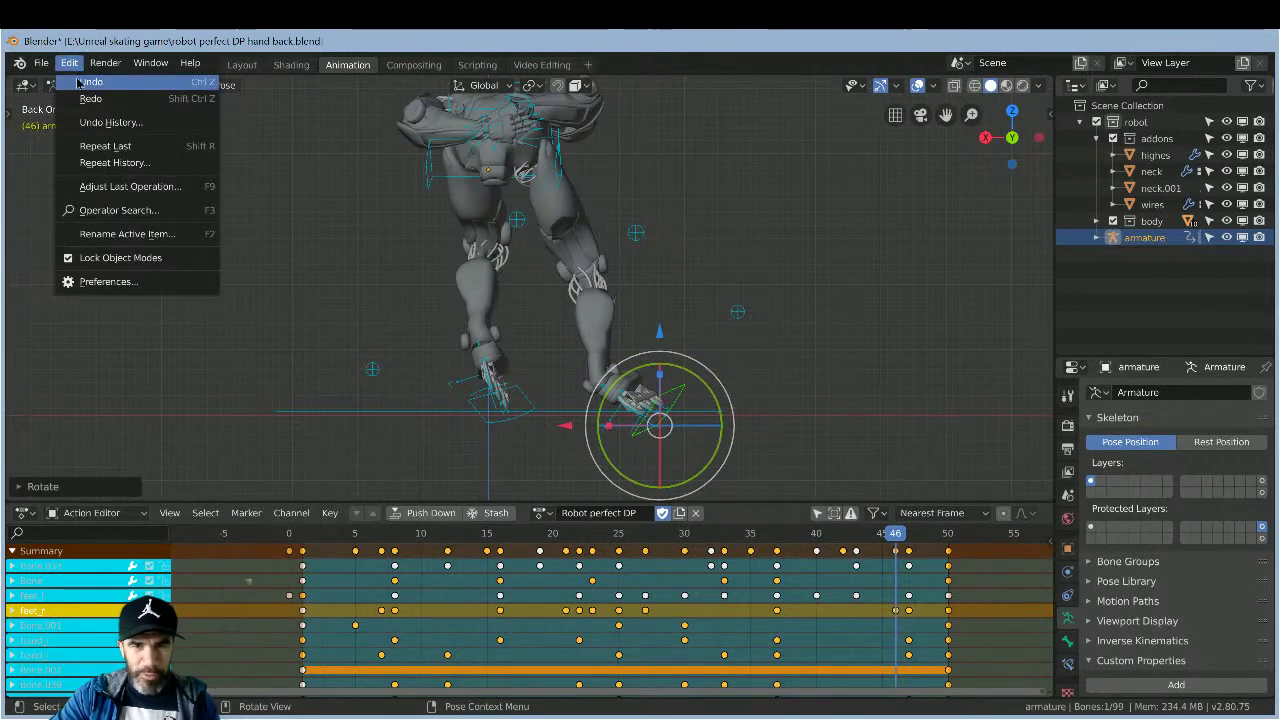
click(84, 82)
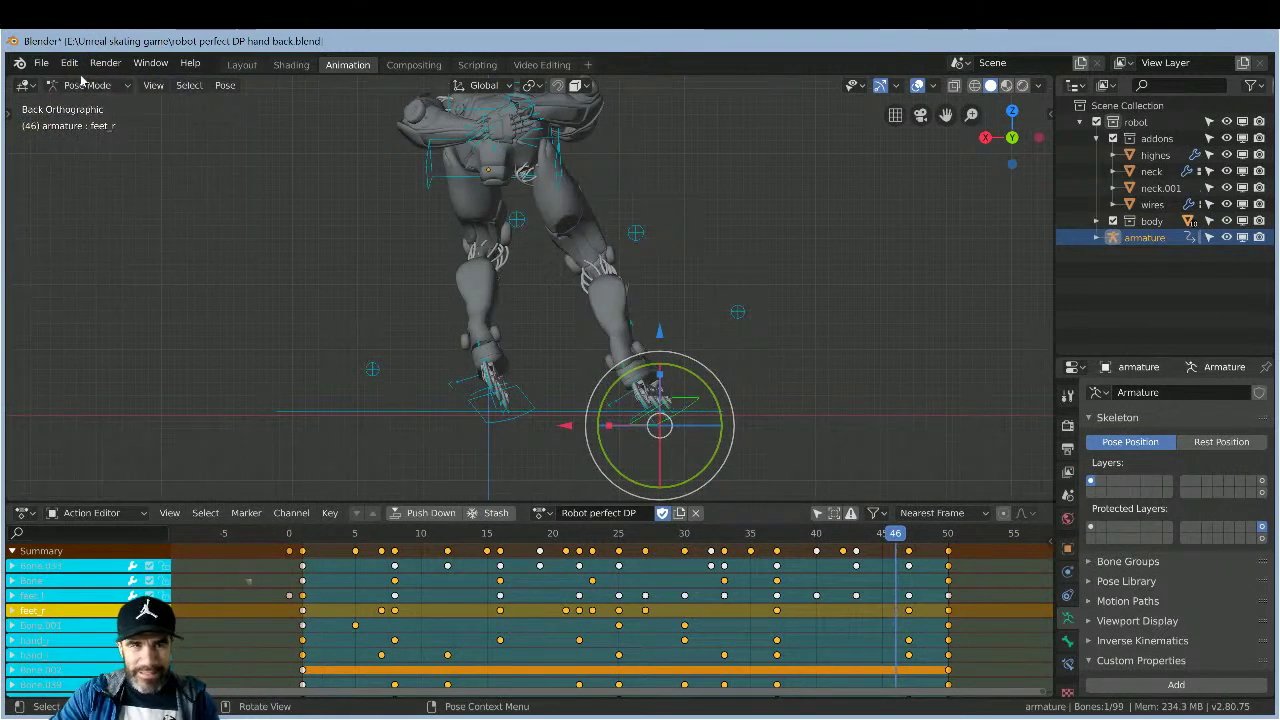
middle_drag(845, 272, 779, 248)
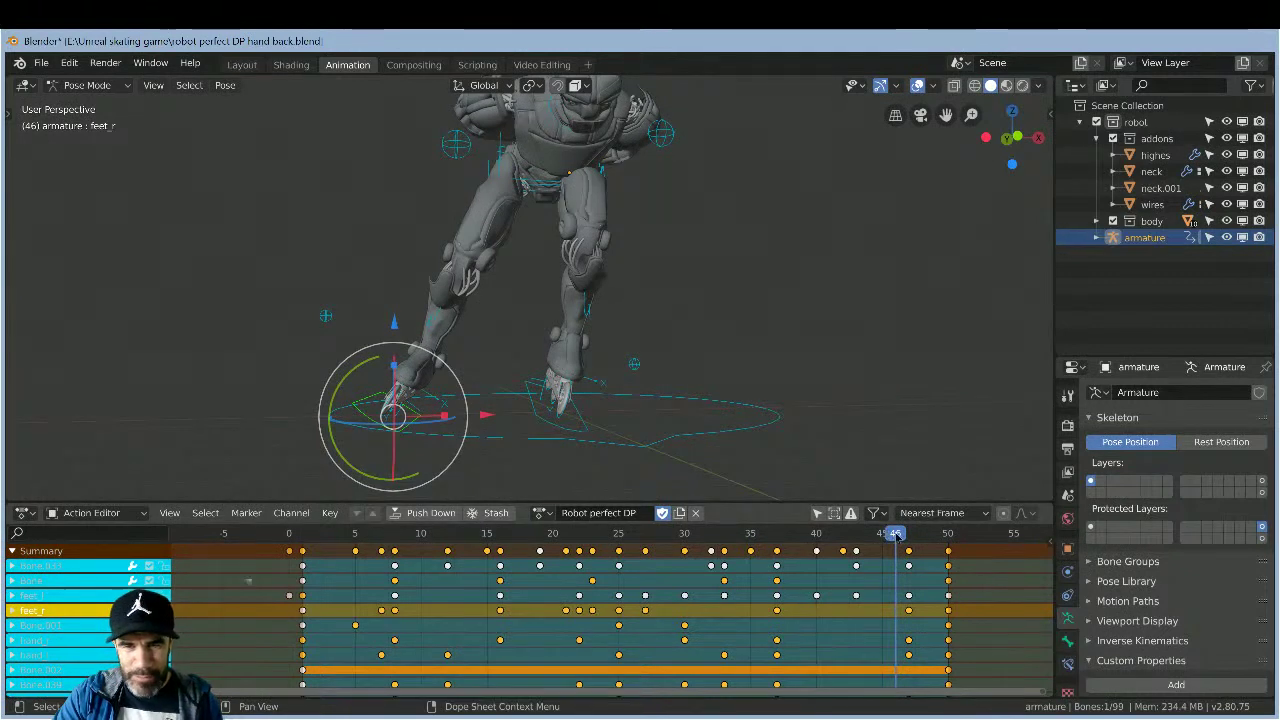
drag(895, 533, 921, 539)
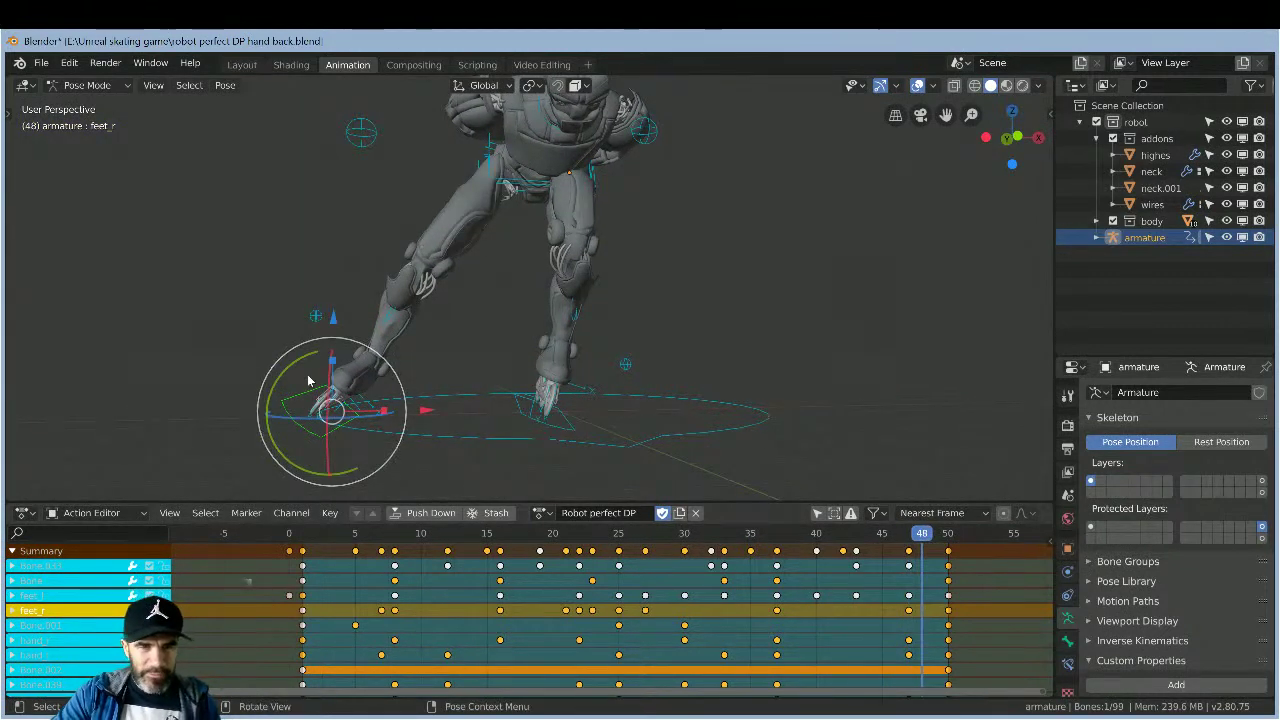
mouse_move(296, 350)
mouse_down()
mouse_move(302, 378)
mouse_move(288, 373)
mouse_up()
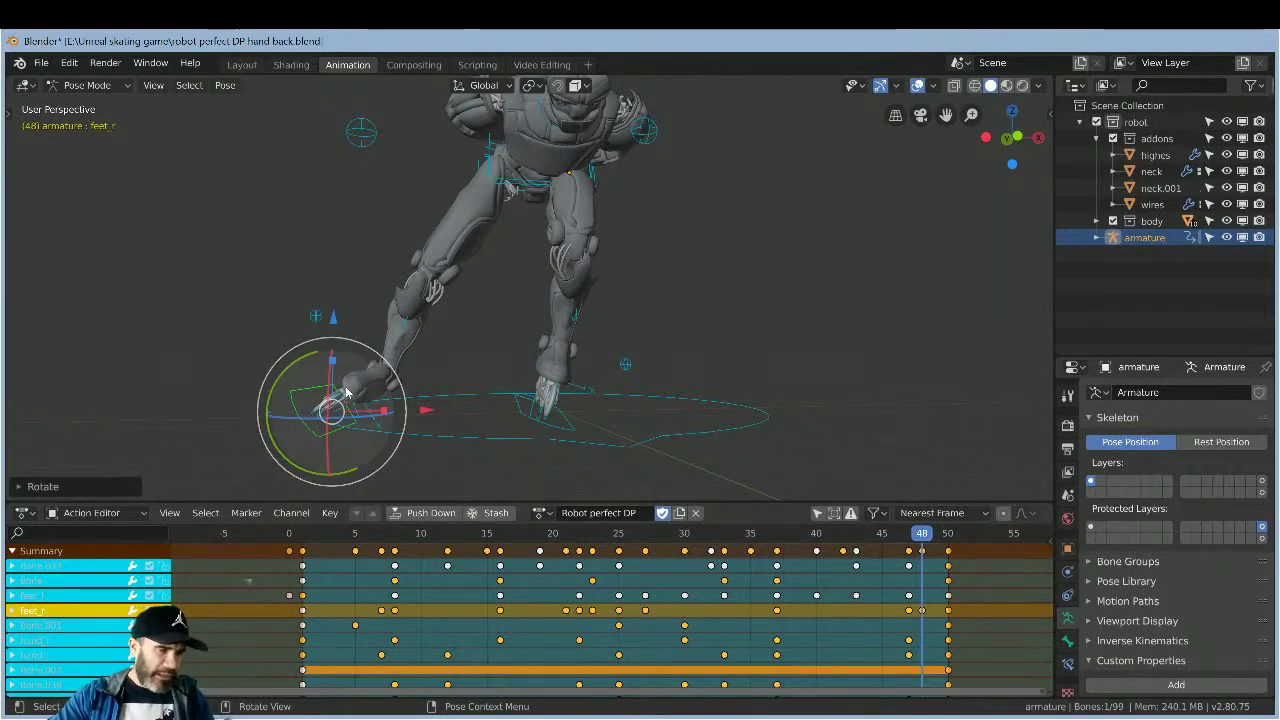
- Undo the latest foot rotation, frame the skates, and rotate feet_r about 24 degrees
click(69, 63)
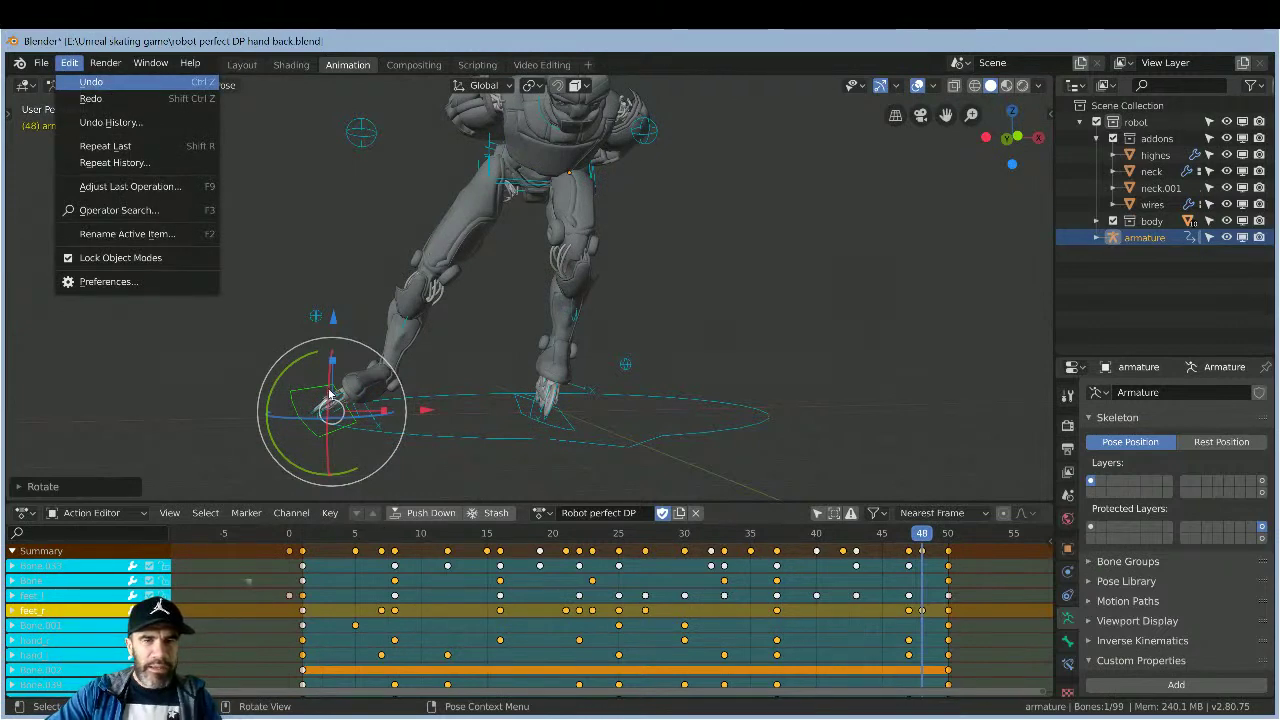
click(90, 81)
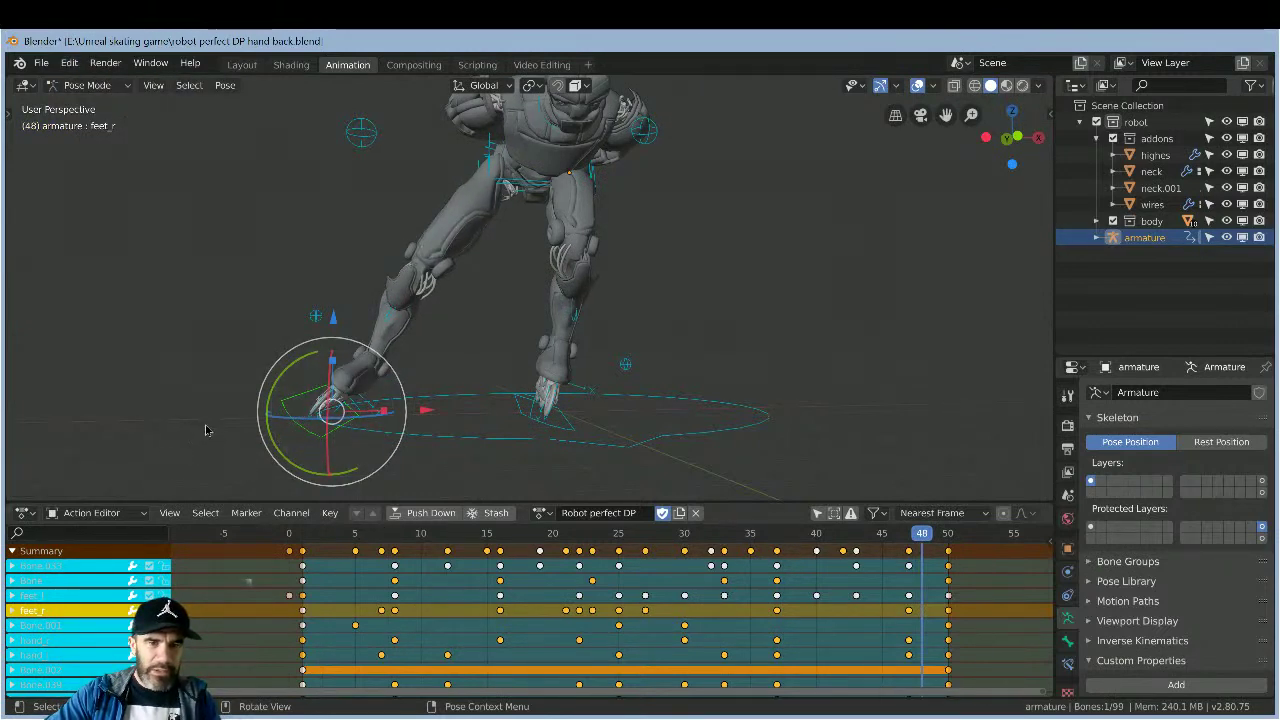
mouse_move(228, 438)
middle_down()
mouse_move(240, 430)
mouse_move(221, 405)
mouse_move(232, 416)
middle_up()
scroll(234, 418, up, 2)
scroll(234, 418, up, 2)
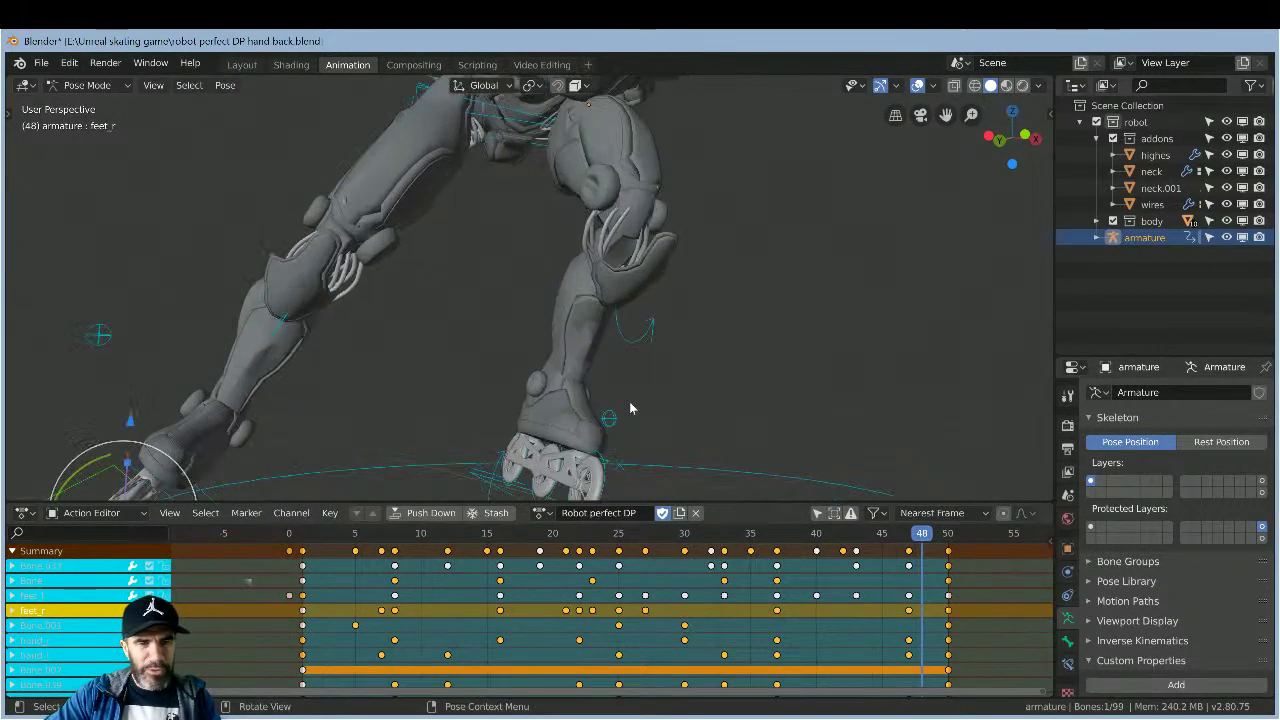
drag(945, 114, 924, 132)
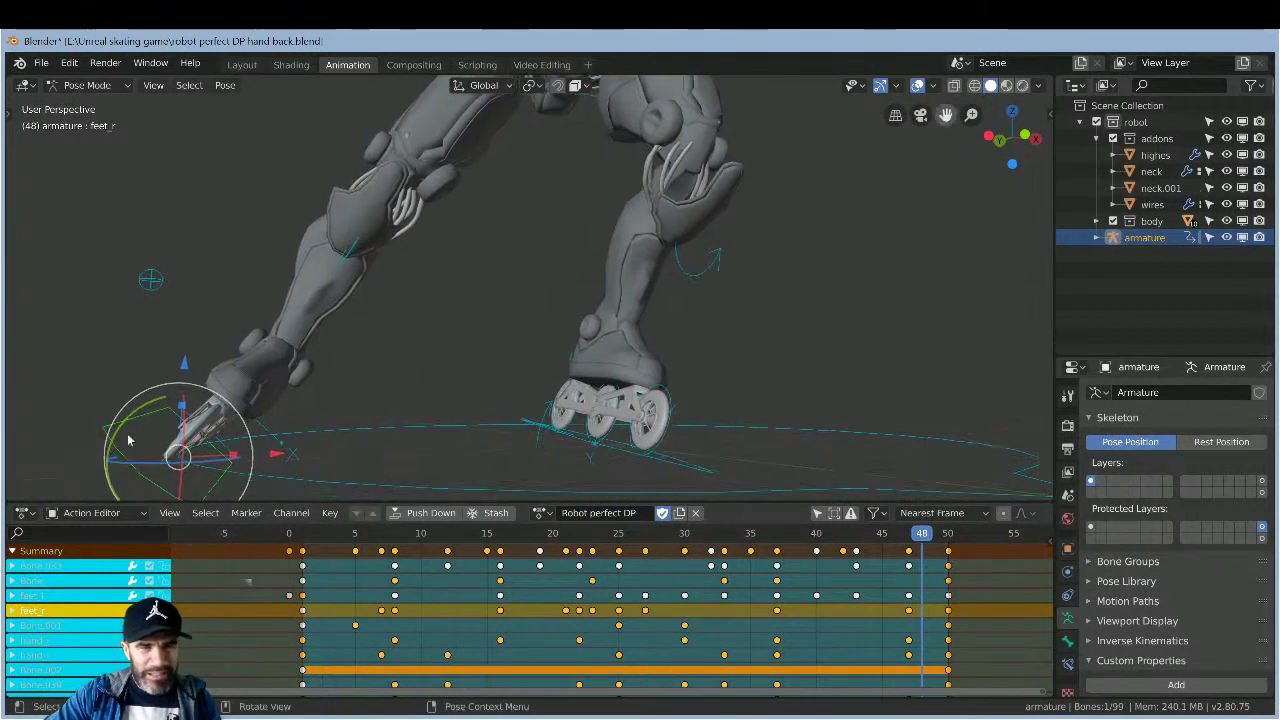
mouse_move(178, 455)
mouse_down()
mouse_move(220, 392)
mouse_move(174, 397)
mouse_move(160, 440)
mouse_move(172, 456)
mouse_up()
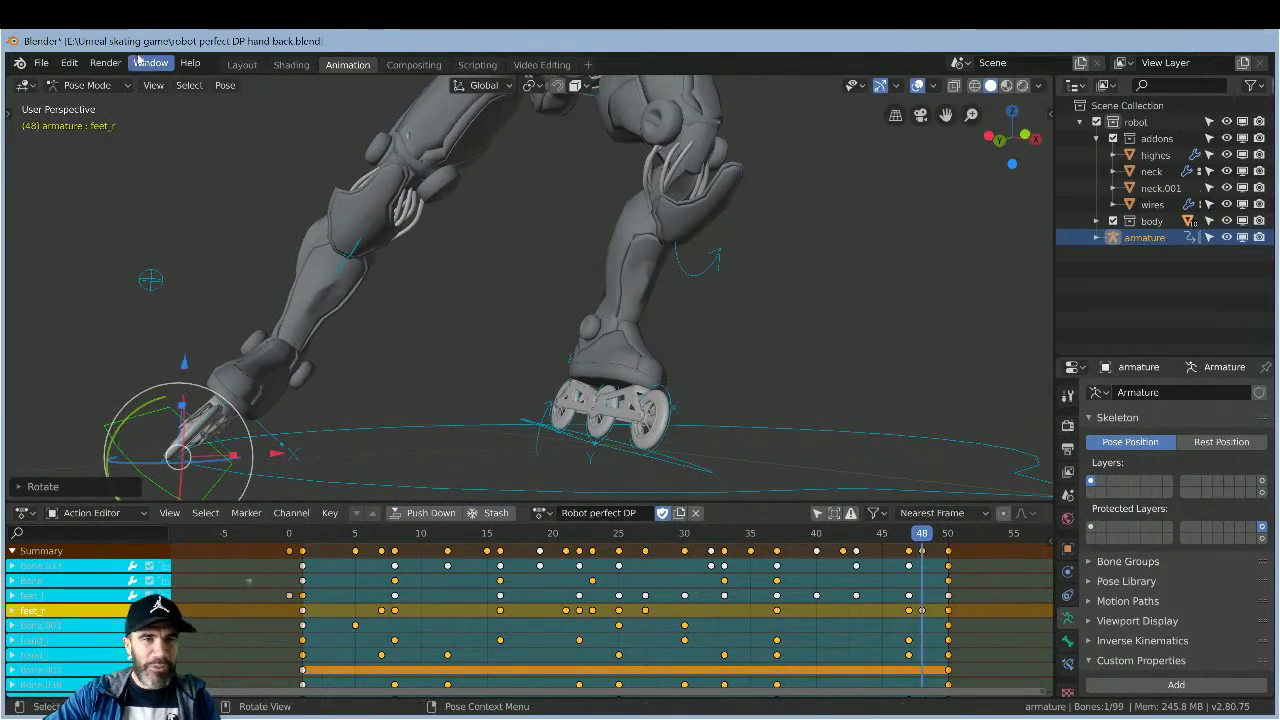
- Undo that rotation and rotate feet_r again, auto-keying frame 48
click(70, 63)
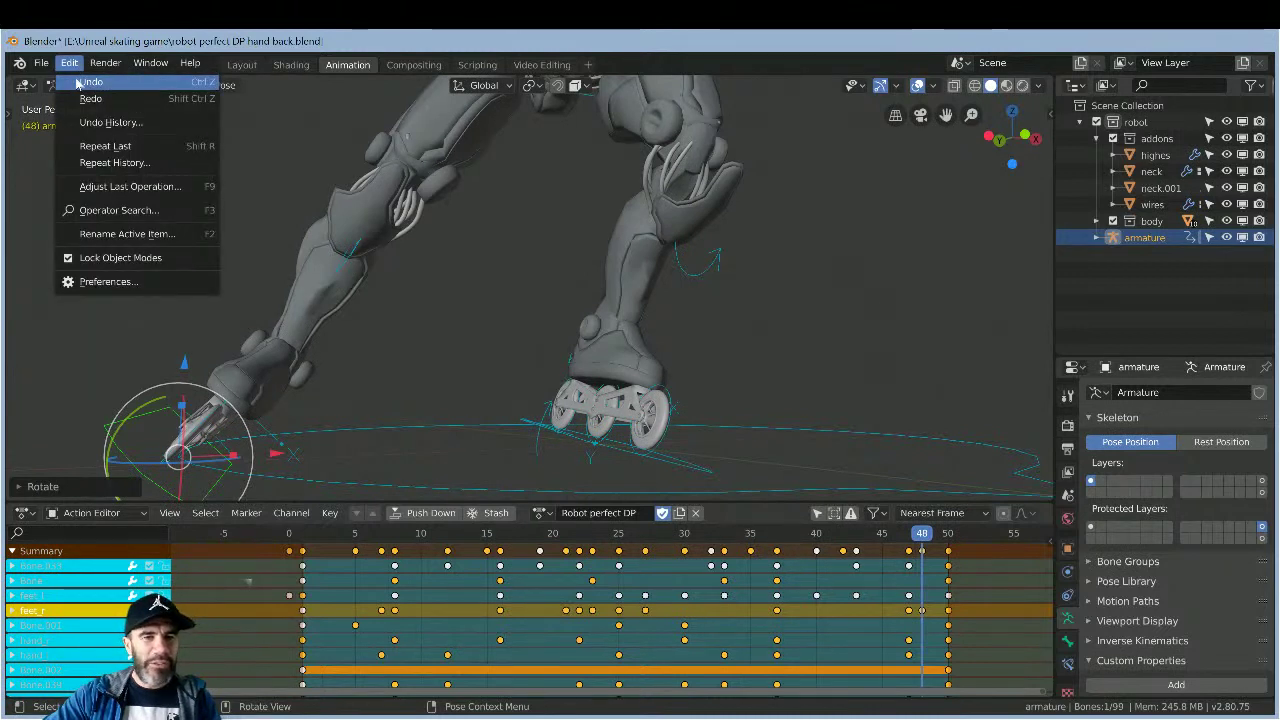
click(84, 82)
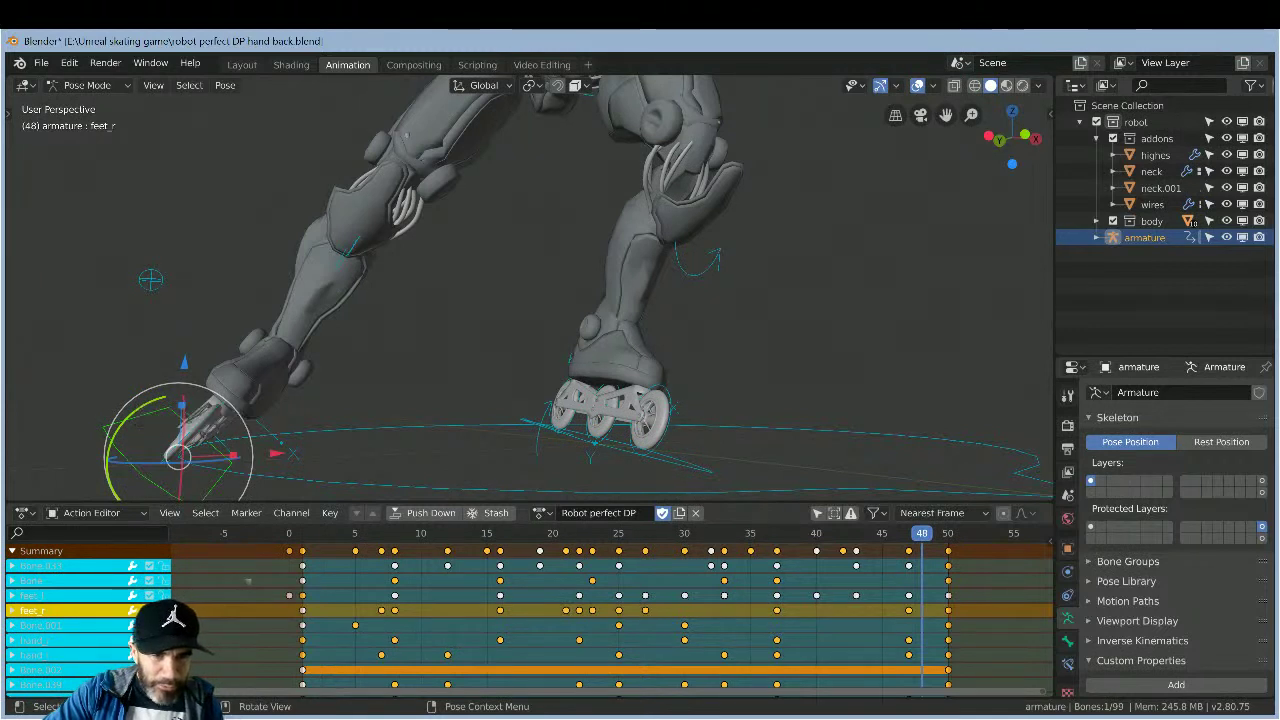
drag(155, 398, 152, 400)
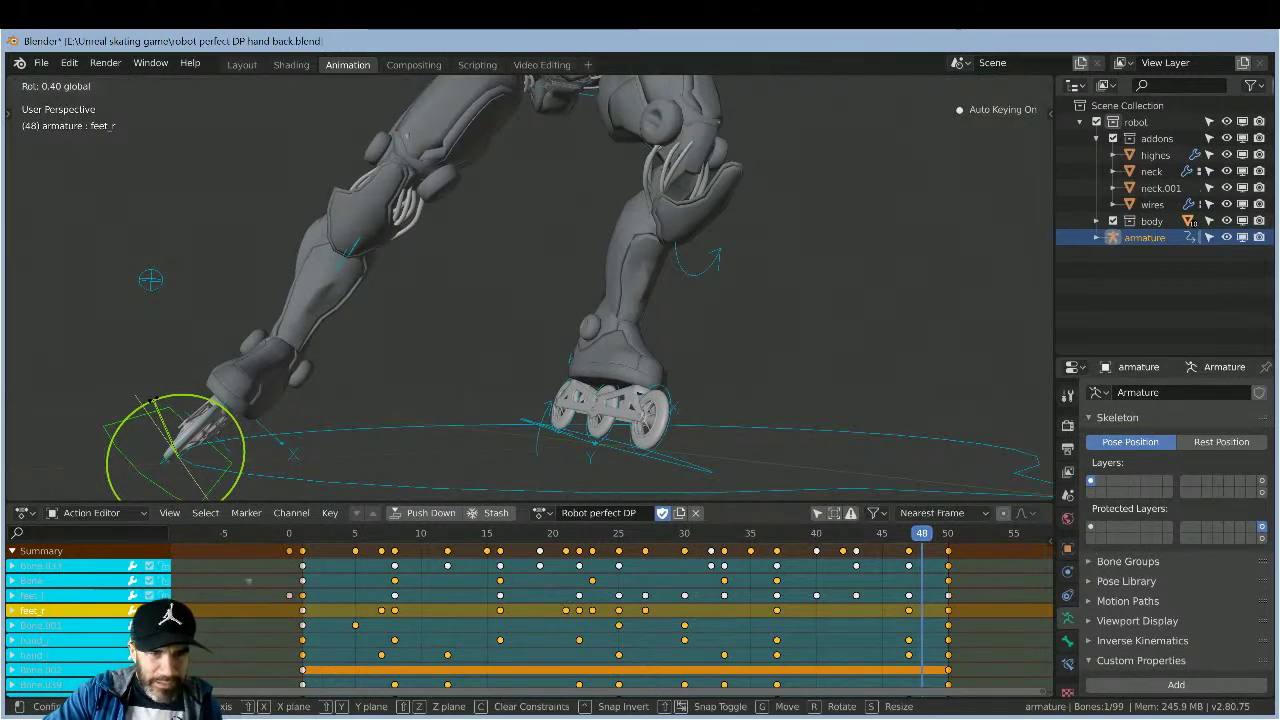
drag(152, 400, 145, 408)
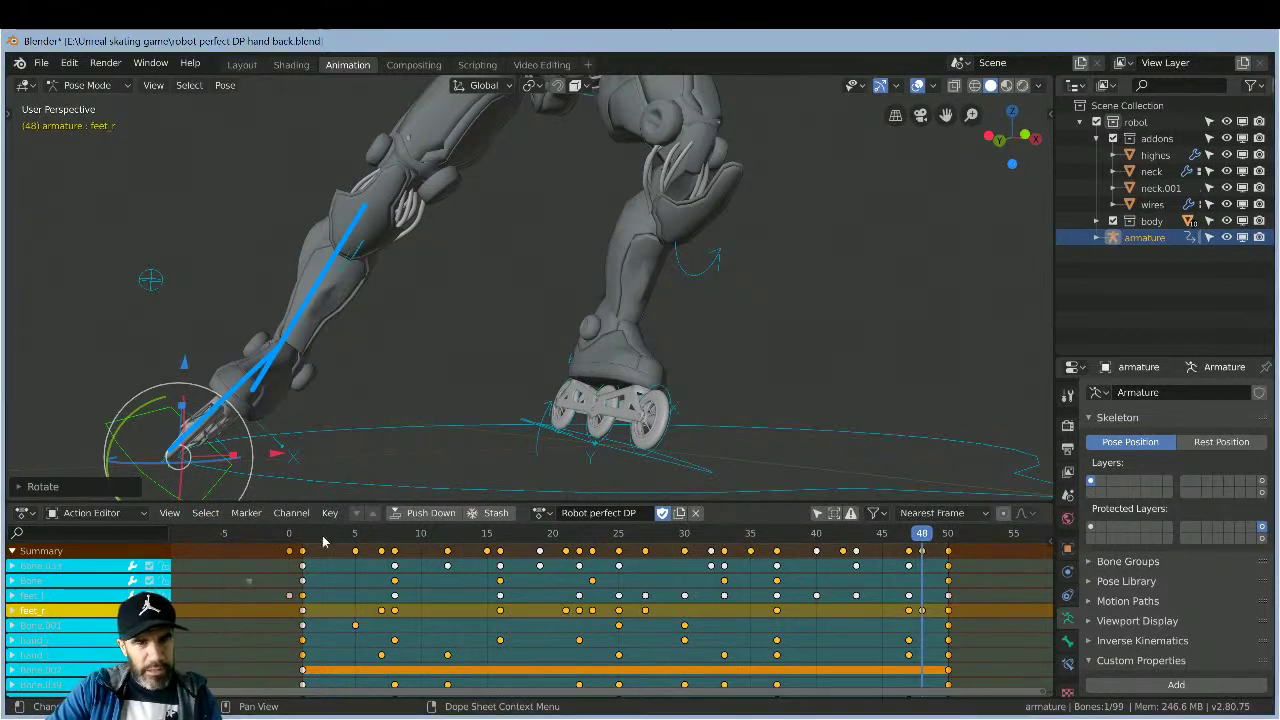
- Rotate the foot to tilt the leg, then undo that rotation
mouse_move(131, 418)
mouse_down()
mouse_move(138, 436)
mouse_move(148, 420)
mouse_up()
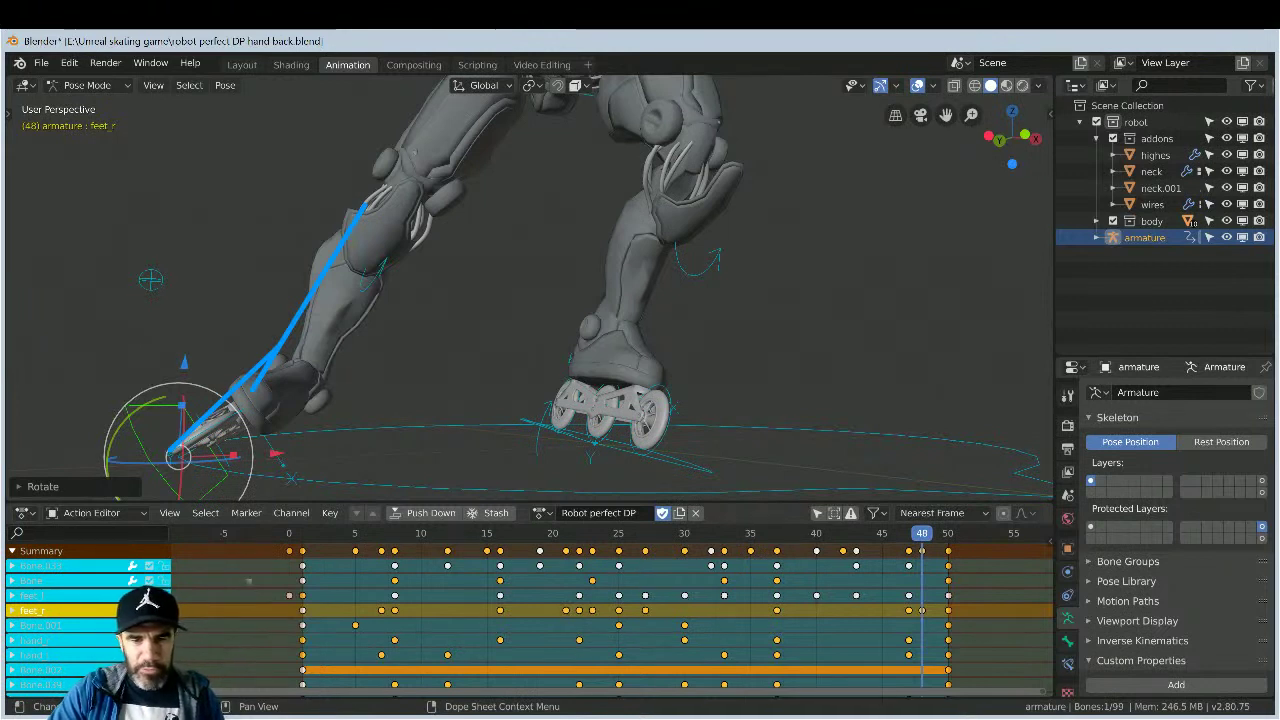
click(69, 62)
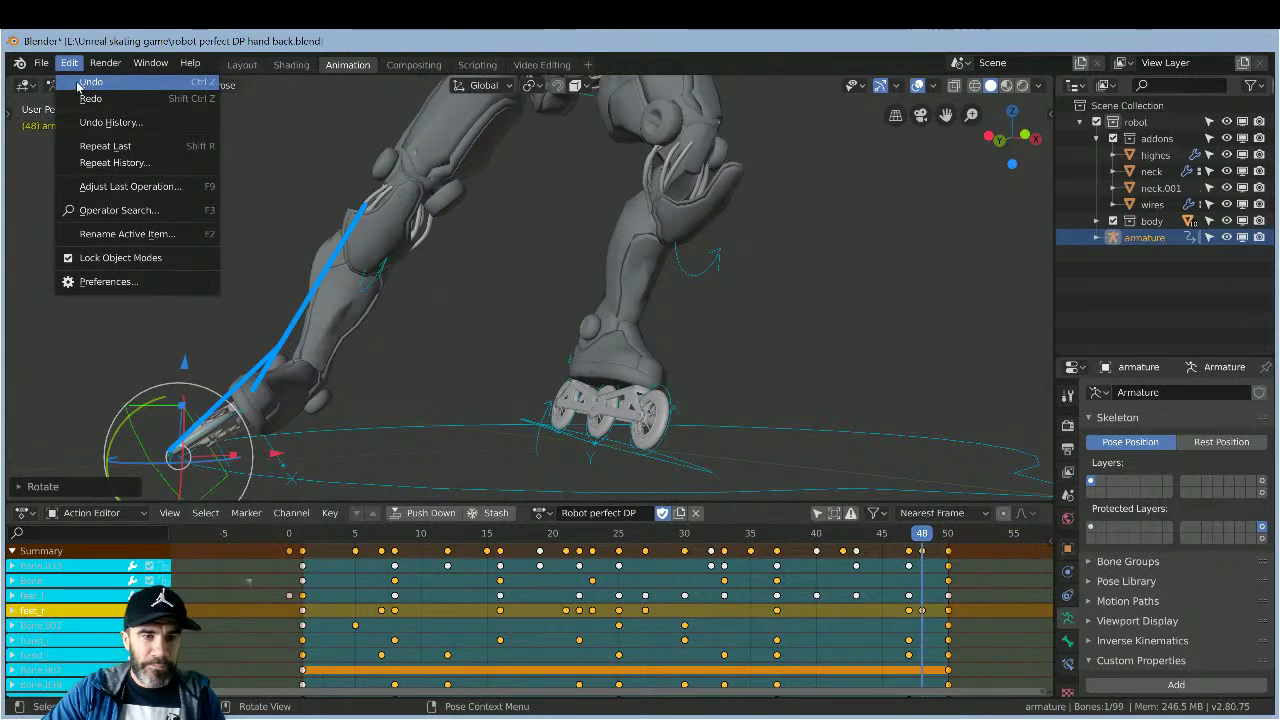
click(77, 82)
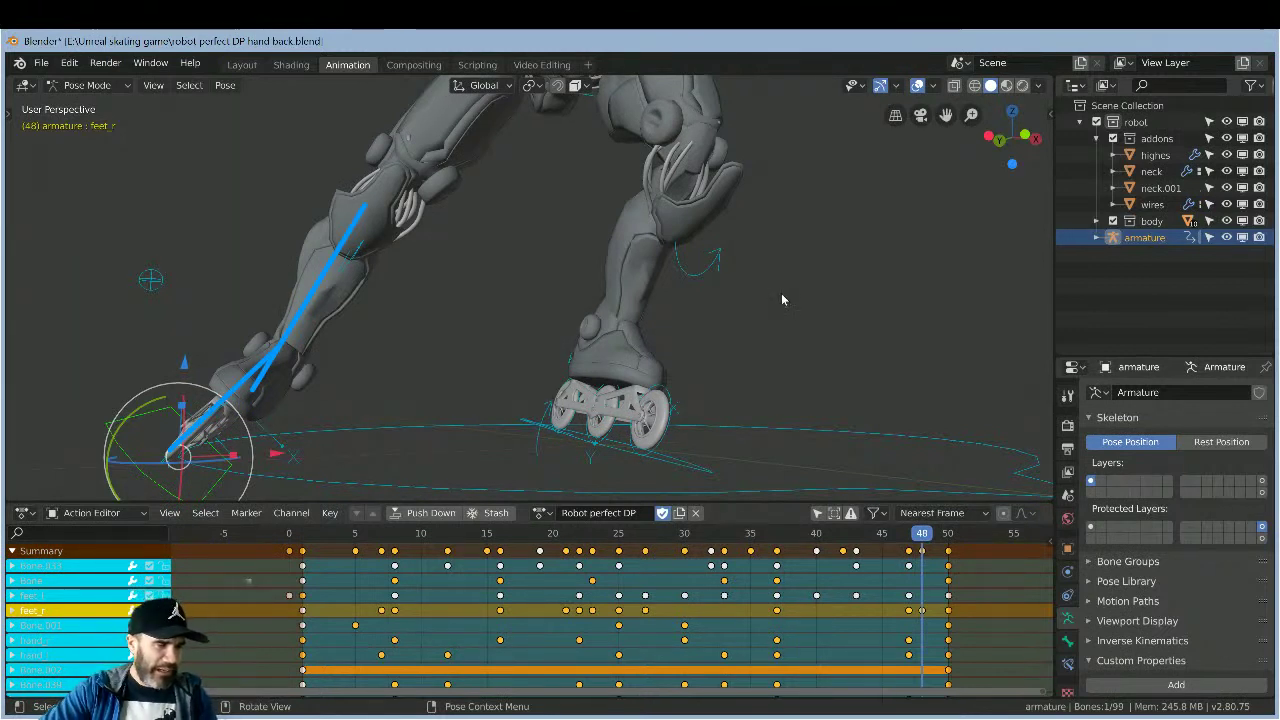
- Play the animation to review the stride, then scrub back to around frame 24 near the feet
middle_drag(800, 316, 912, 517)
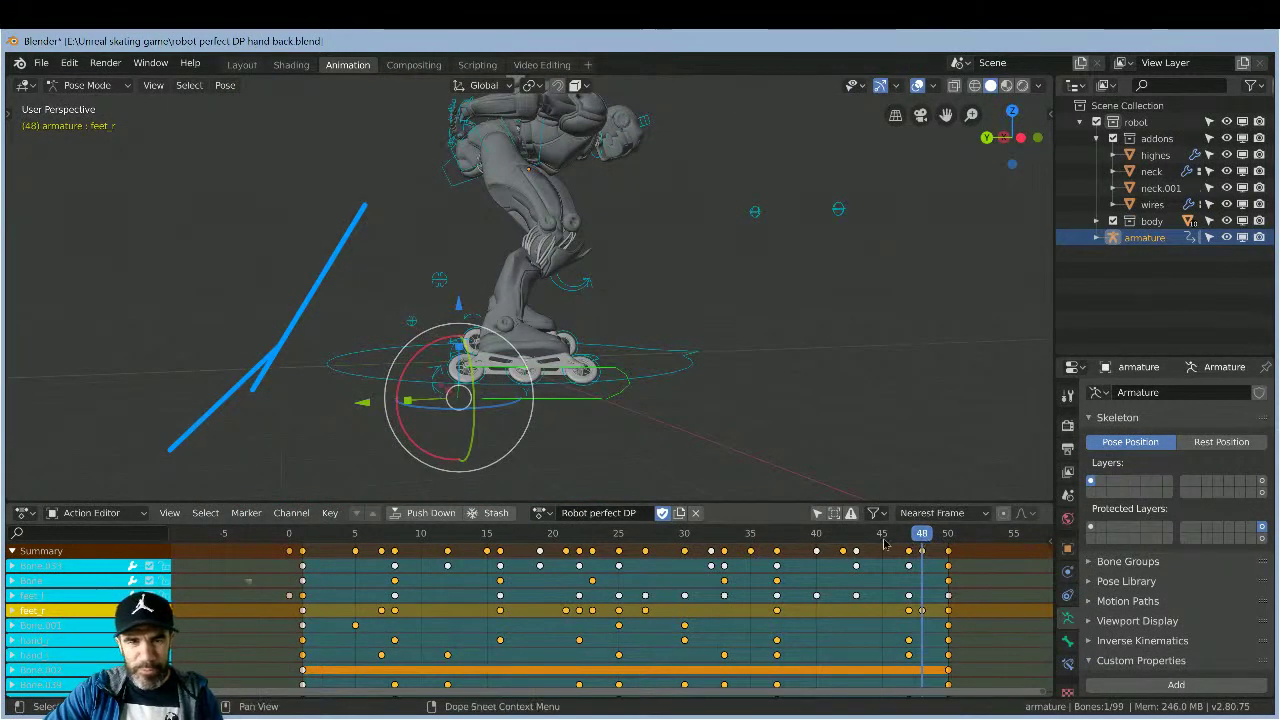
key(shift+ctrl+space)
drag(505, 580, 600, 594)
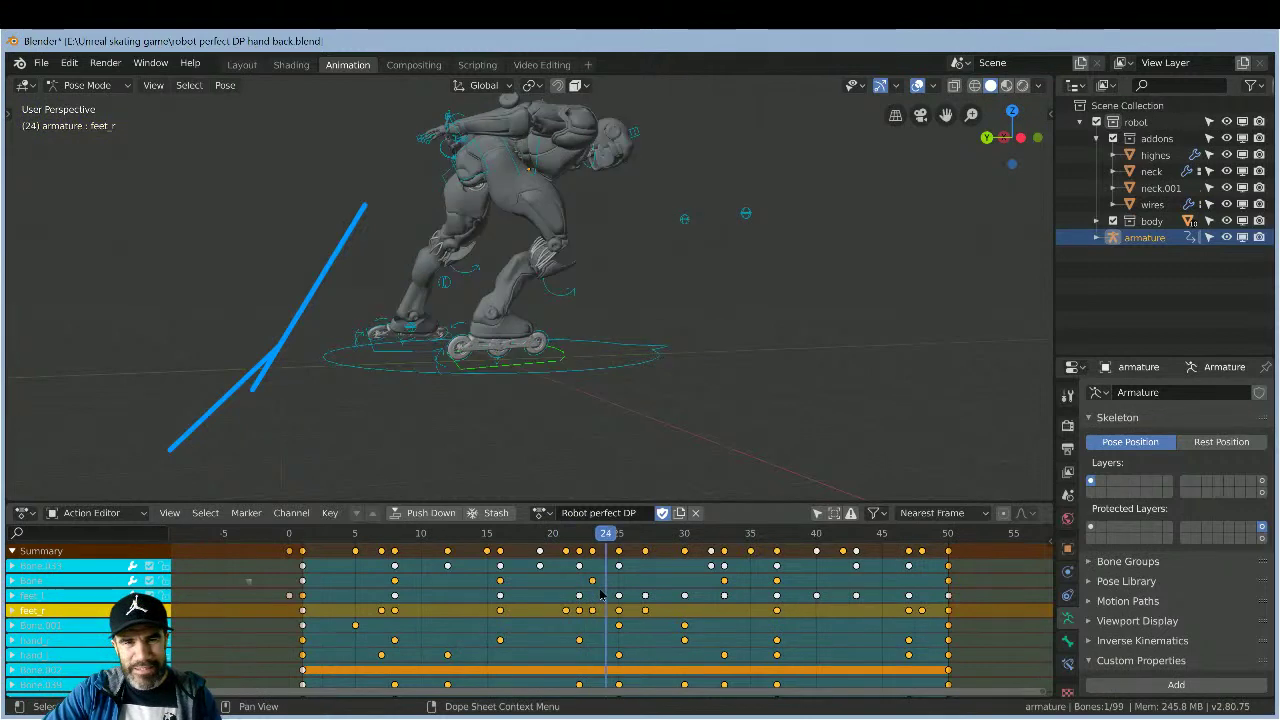
mouse_move(720, 320)
middle_down()
mouse_move(777, 323)
mouse_move(698, 310)
middle_up()
scroll(766, 320, down, 4)
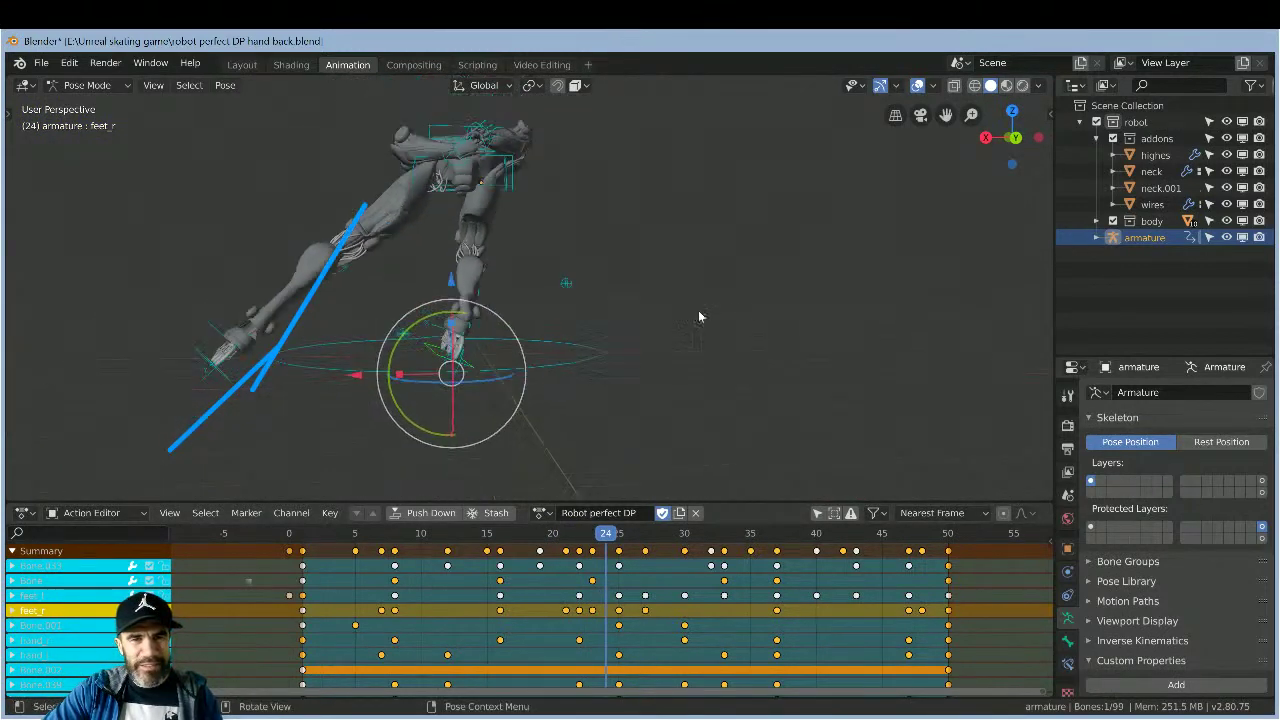
- Select feet_l, rotate it at frame 29, and inspect the pose back at frame 27
click(203, 363)
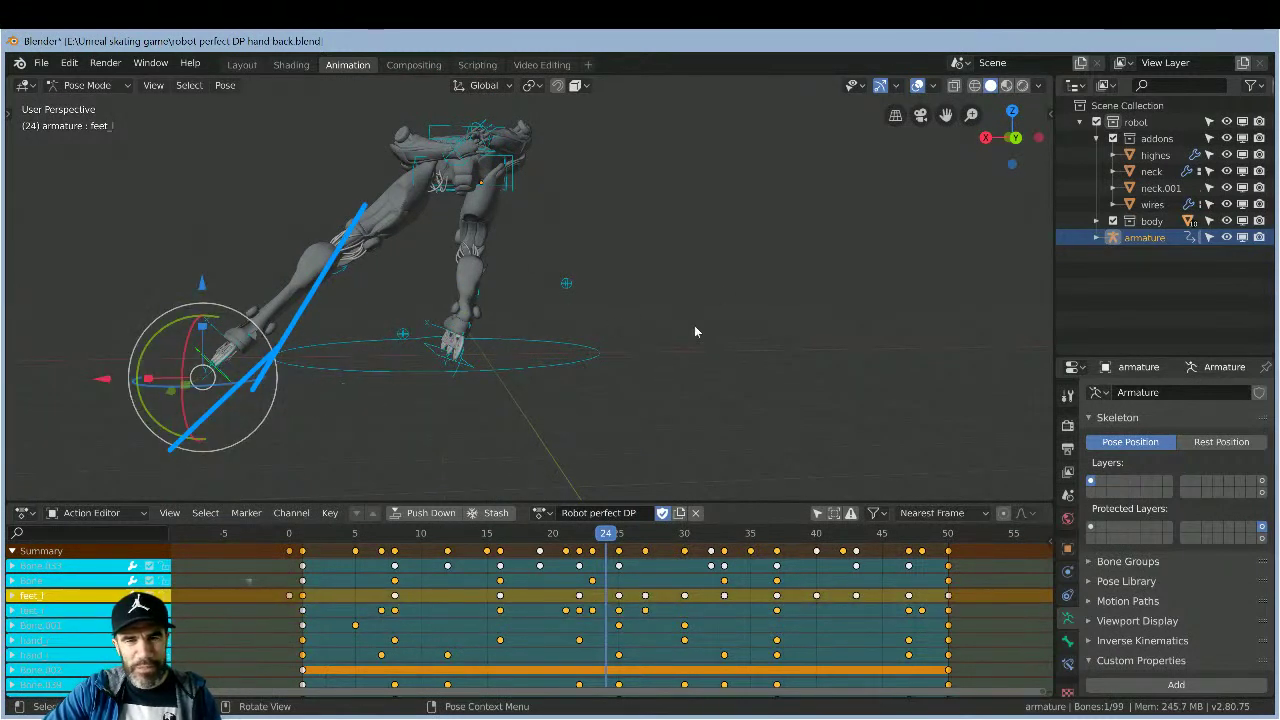
drag(607, 535, 688, 545)
click(676, 538)
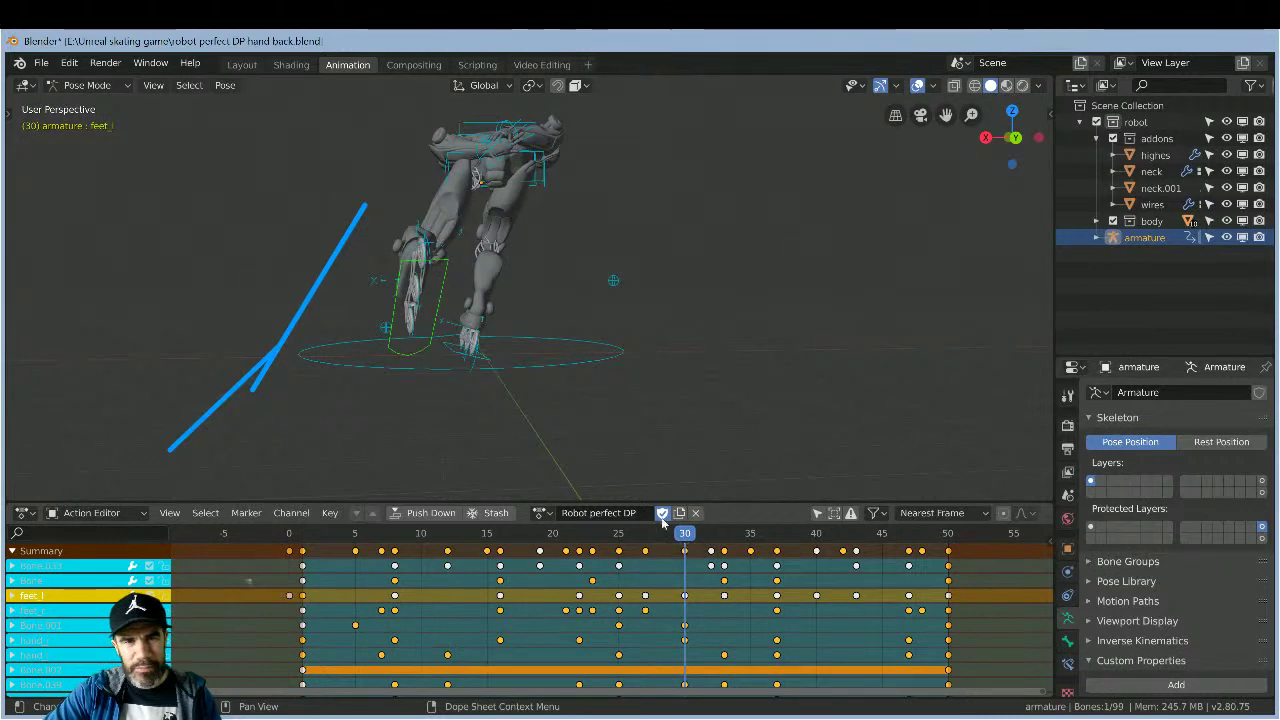
middle_drag(268, 374, 556, 317)
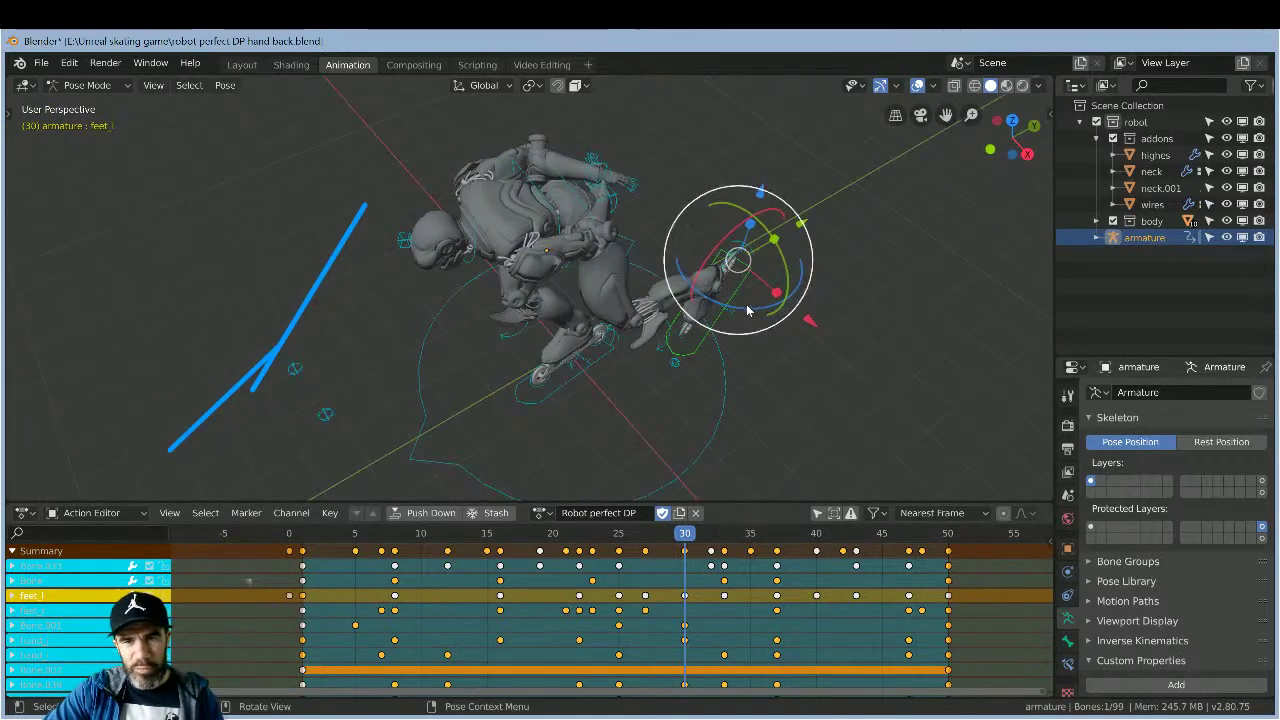
drag(737, 305, 696, 474)
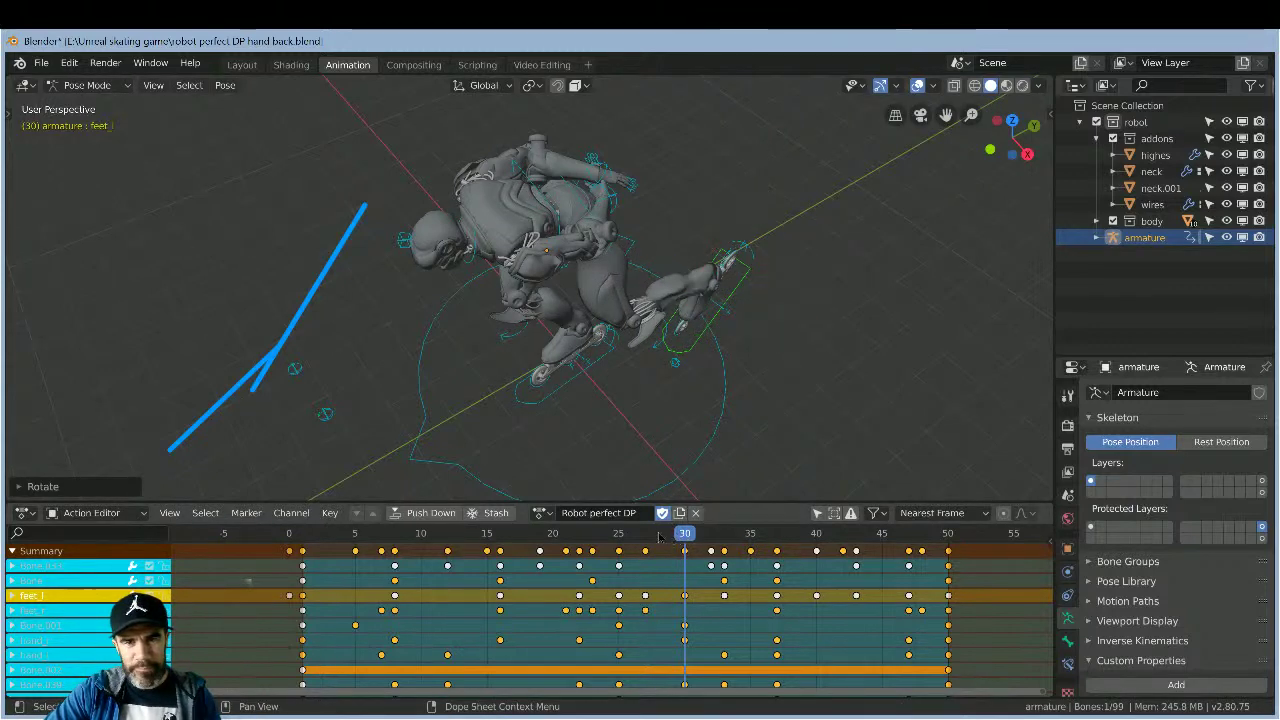
click(666, 537)
drag(666, 537, 645, 537)
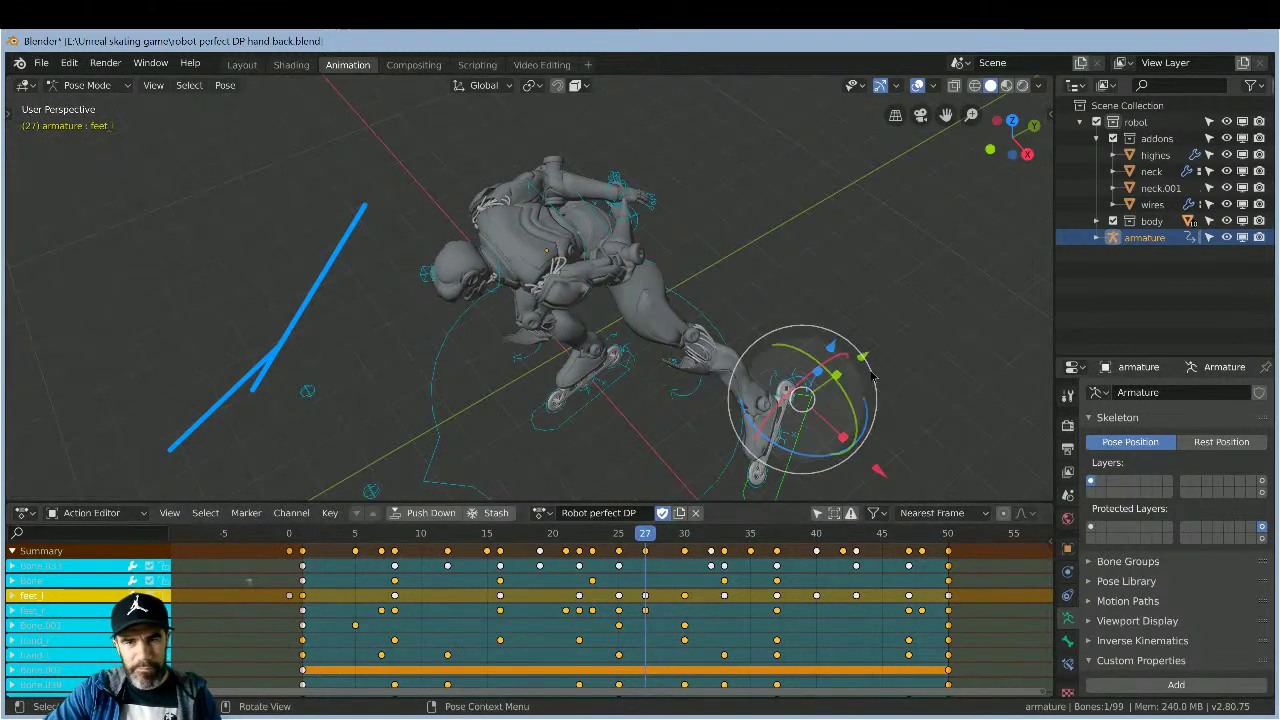
middle_drag(834, 386, 790, 340)
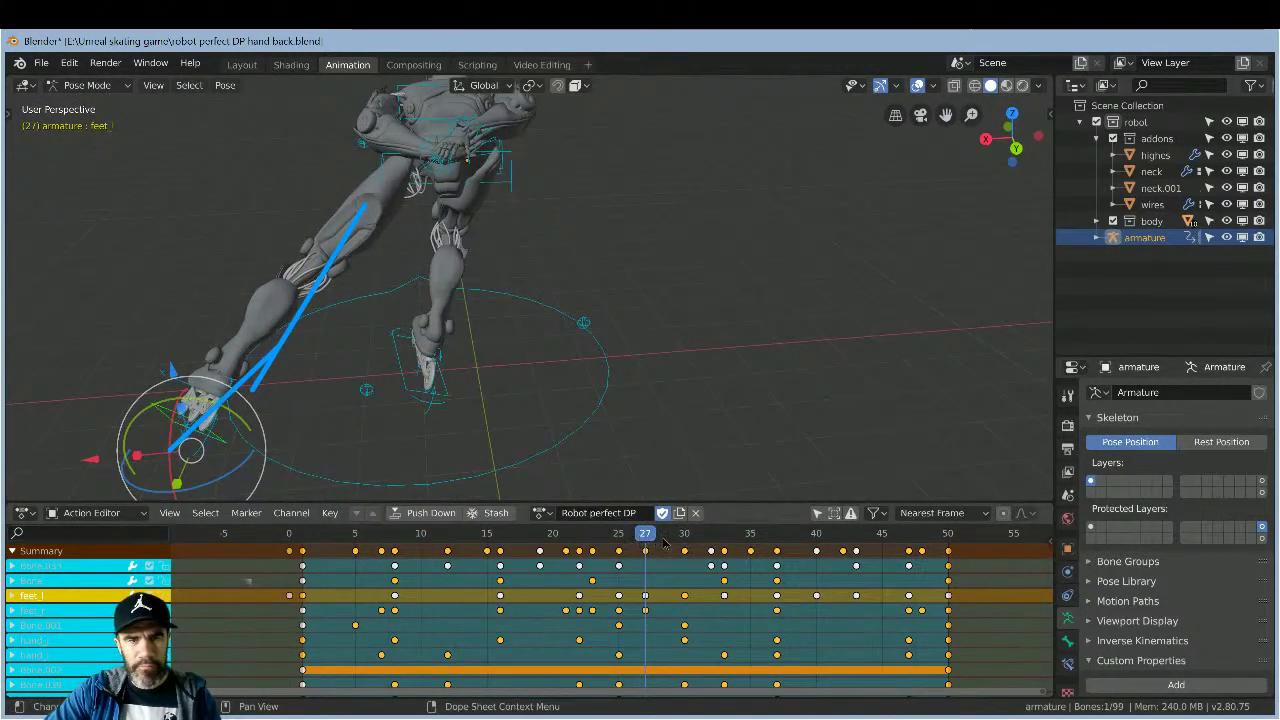
- At frame 31, give feet_l small extra rotations, checking from side and front
click(665, 537)
key(Right)
key(Right)
key(Right)
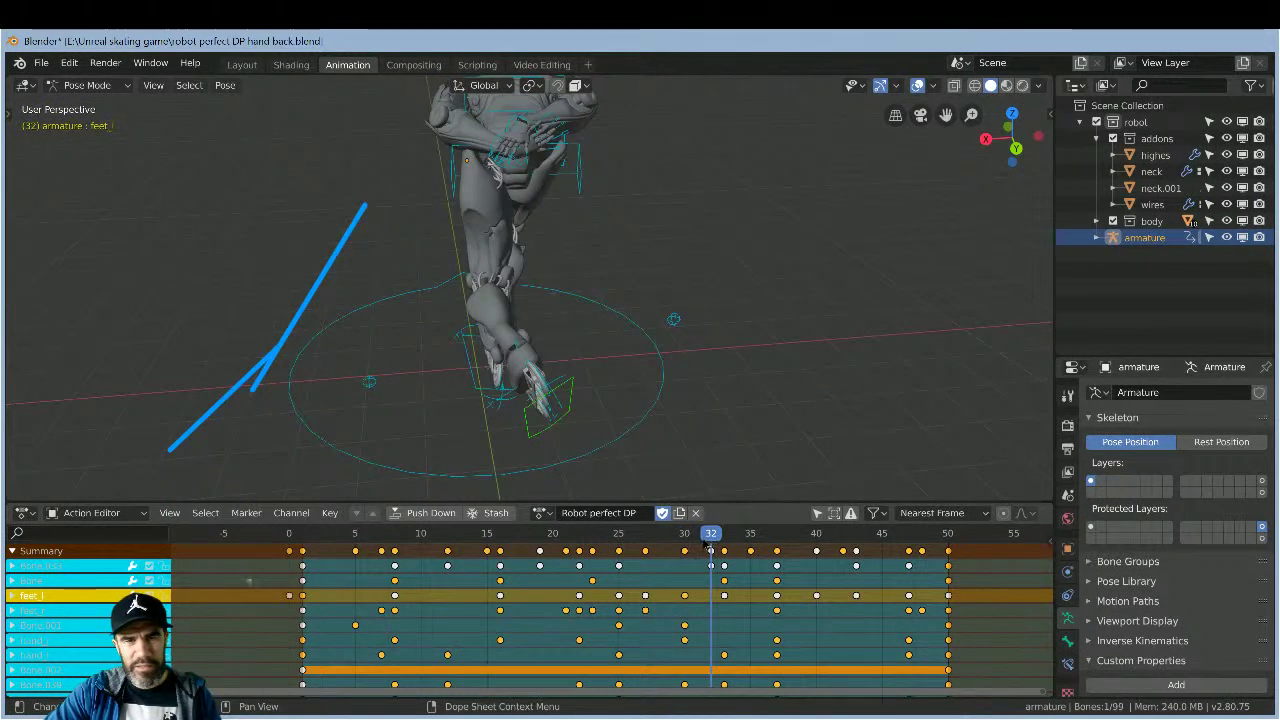
click(475, 430)
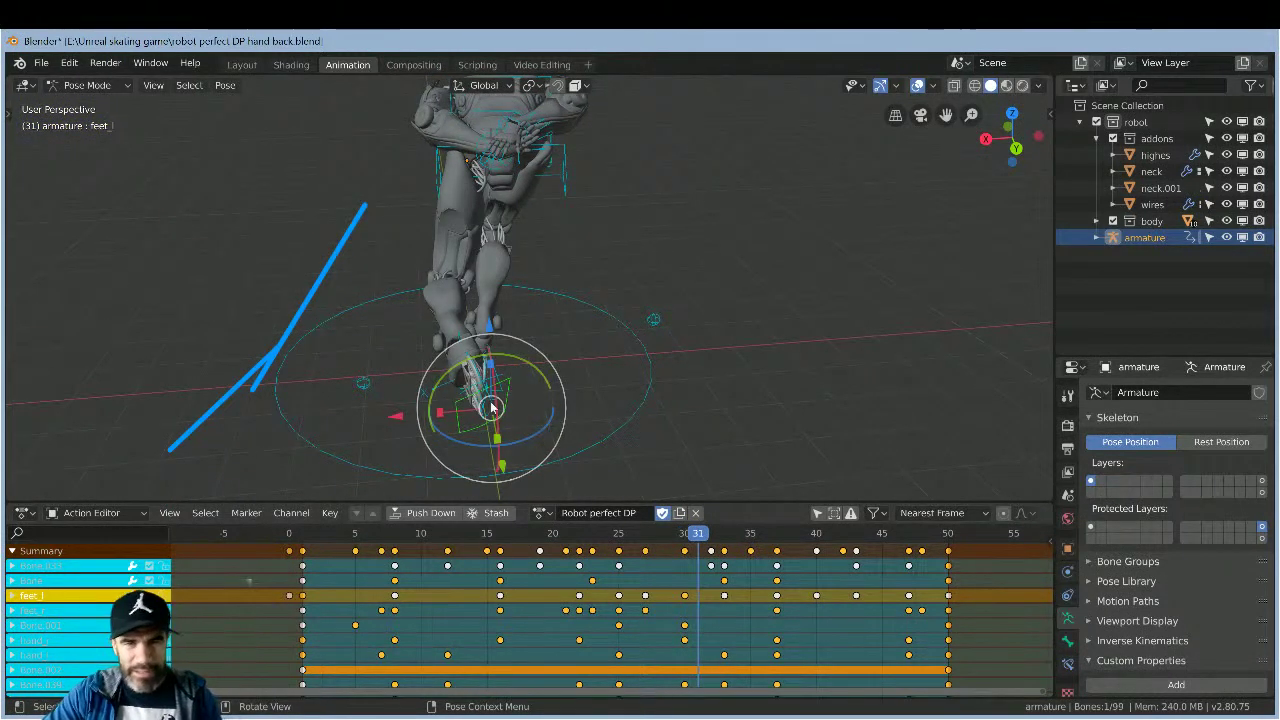
mouse_move(499, 446)
mouse_down()
mouse_move(520, 444)
mouse_move(501, 462)
mouse_up()
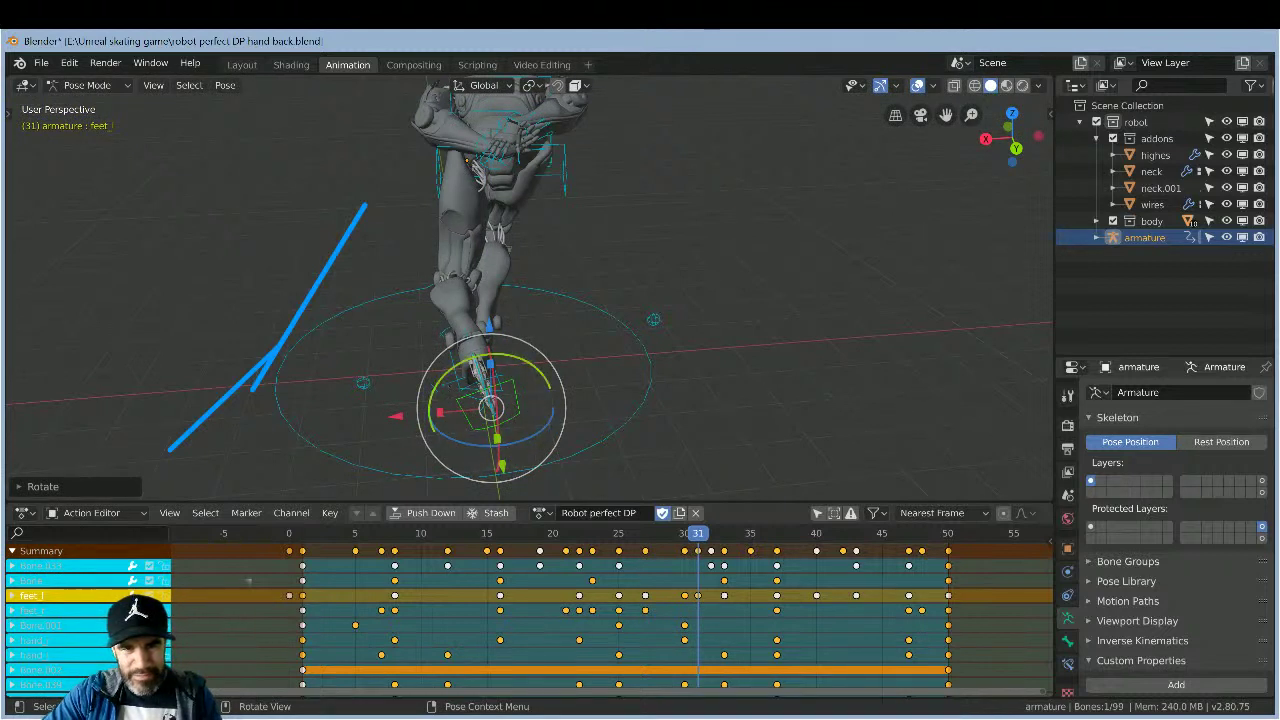
drag(445, 384, 452, 388)
middle_drag(840, 358, 808, 355)
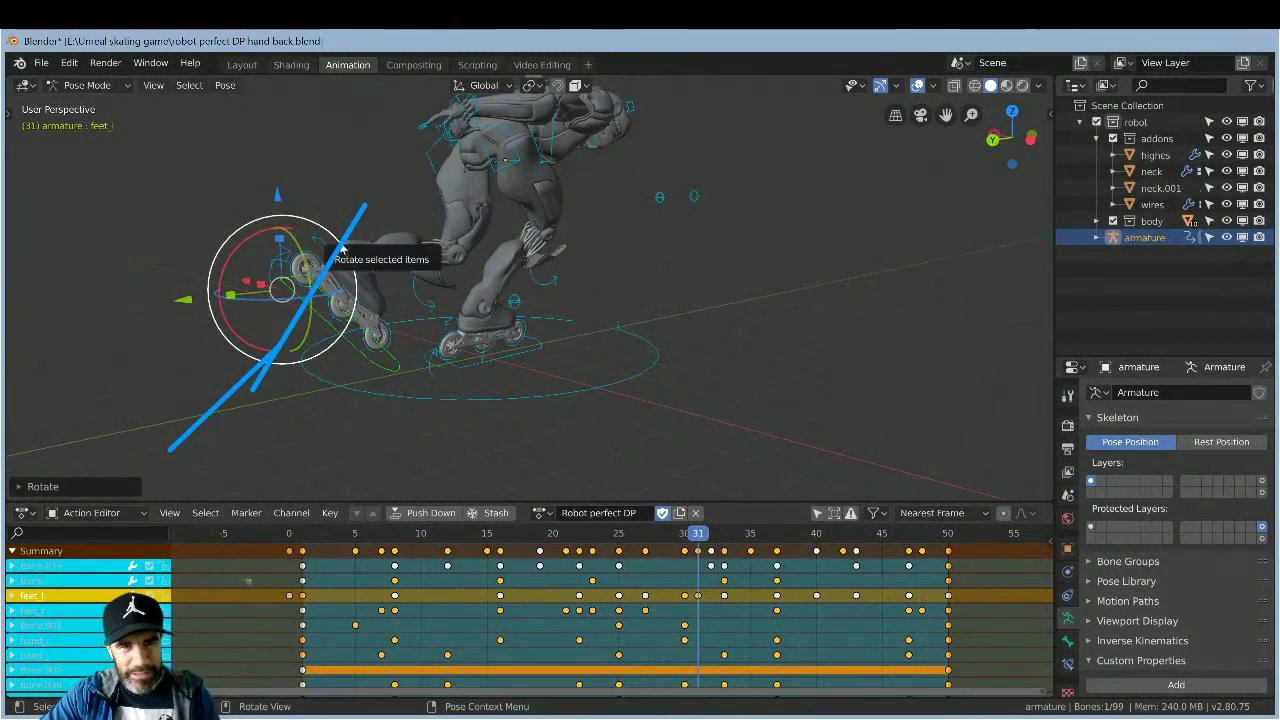
drag(222, 263, 256, 238)
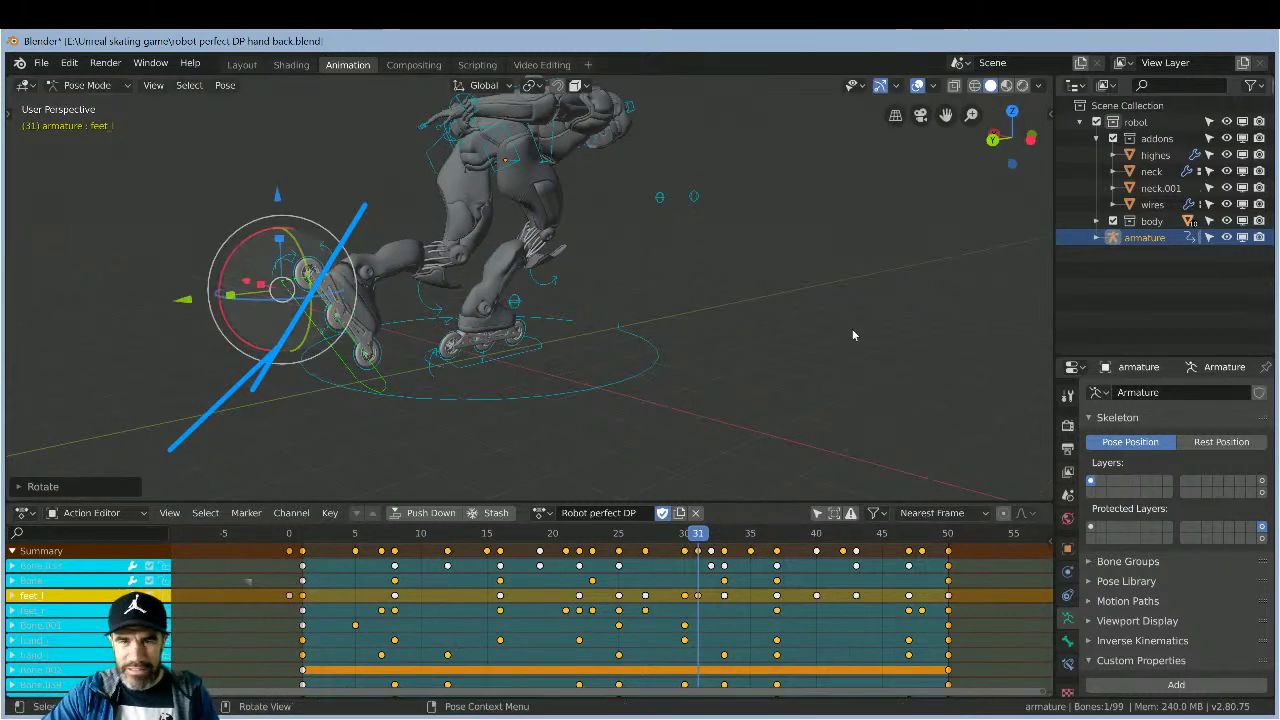
middle_drag(805, 357, 780, 318)
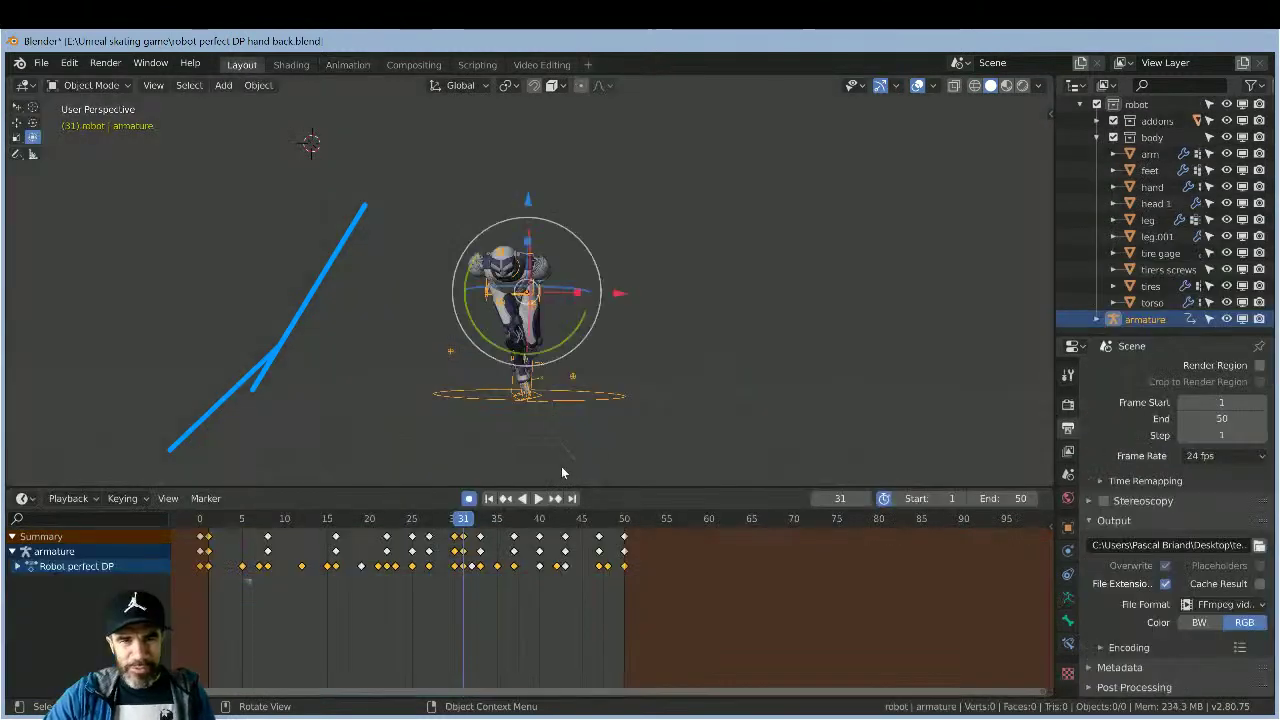
- Play the skating loop in Layout, orbiting to higher angles, and stop at frame 49
click(537, 498)
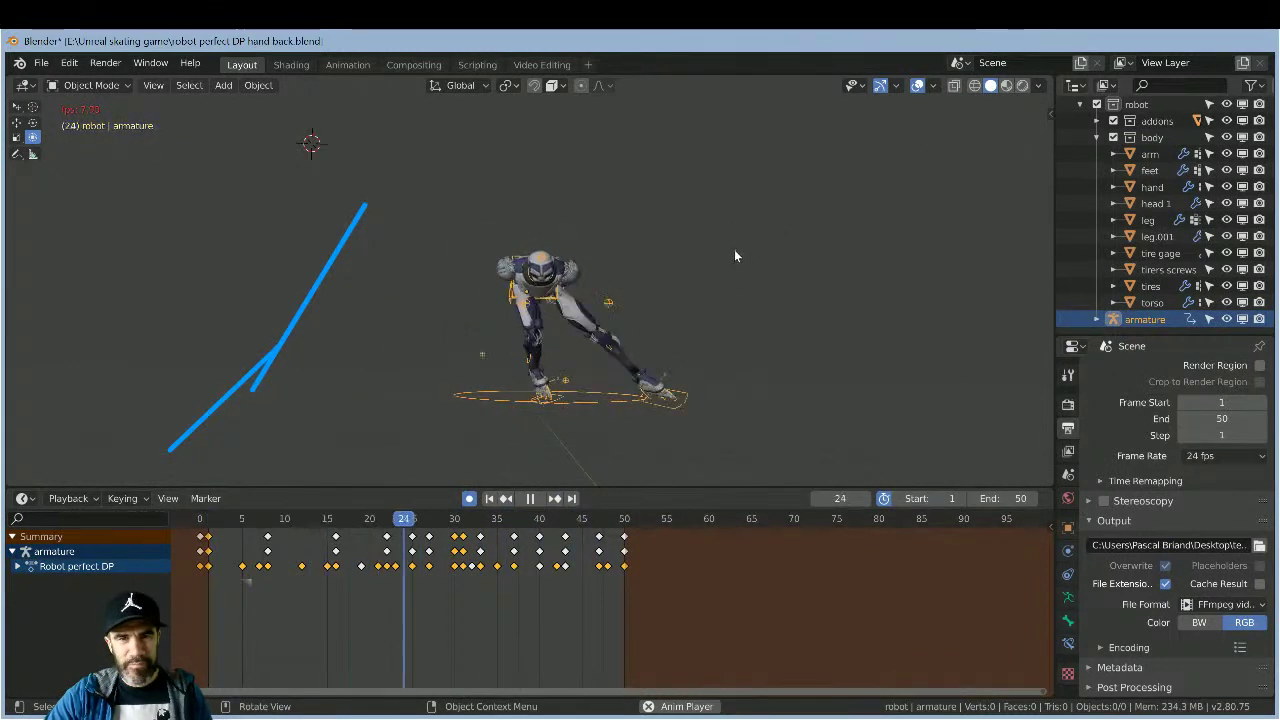
middle_drag(737, 314, 854, 335)
middle_drag(803, 226, 714, 228)
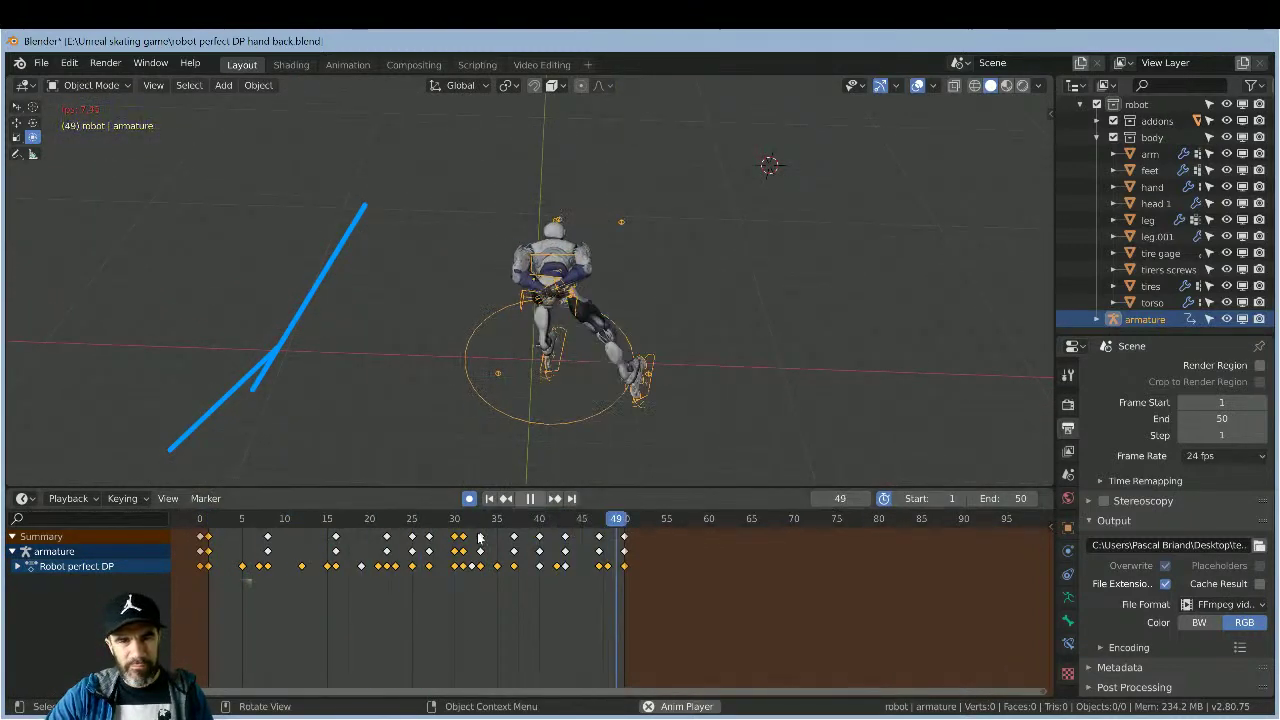
key(space)
key(space)
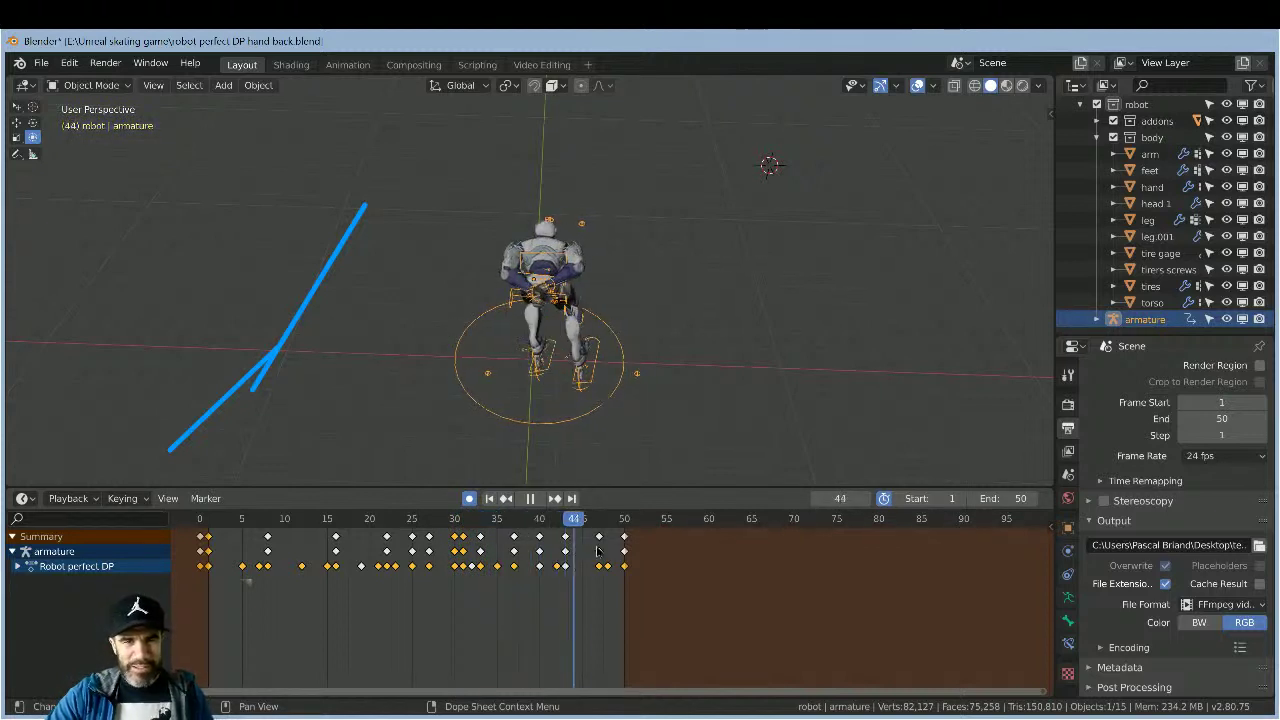
key(space)
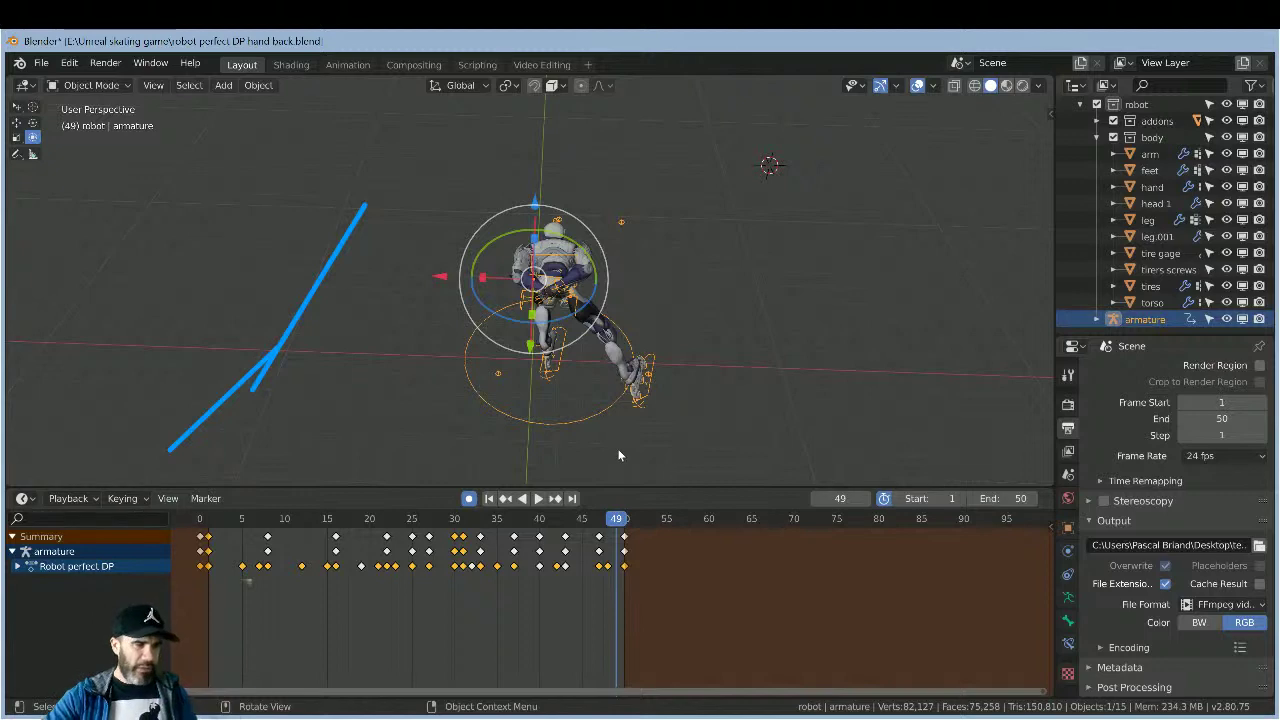
- In the Animation workspace, select torso bone Bone.004 at frame 49 and rotate it
click(347, 64)
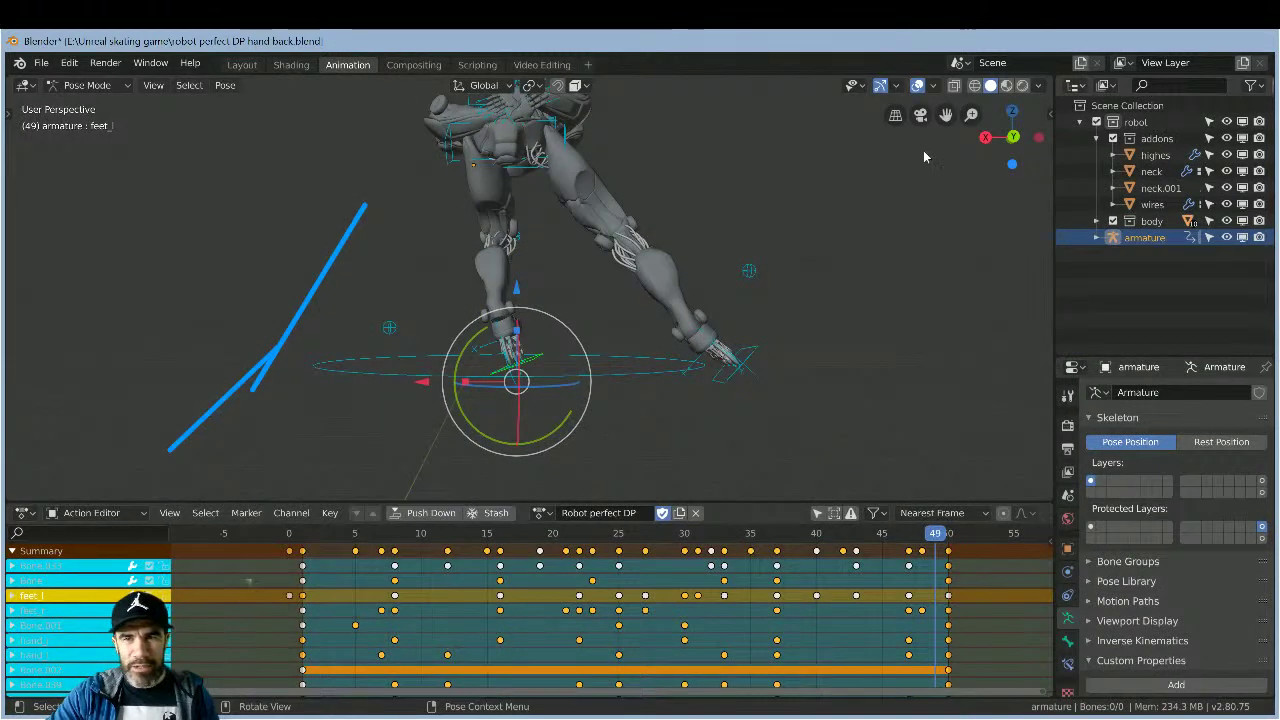
scroll(924, 156, up, 1)
shift+middle_drag(320, 176, 320, 286)
click(415, 243)
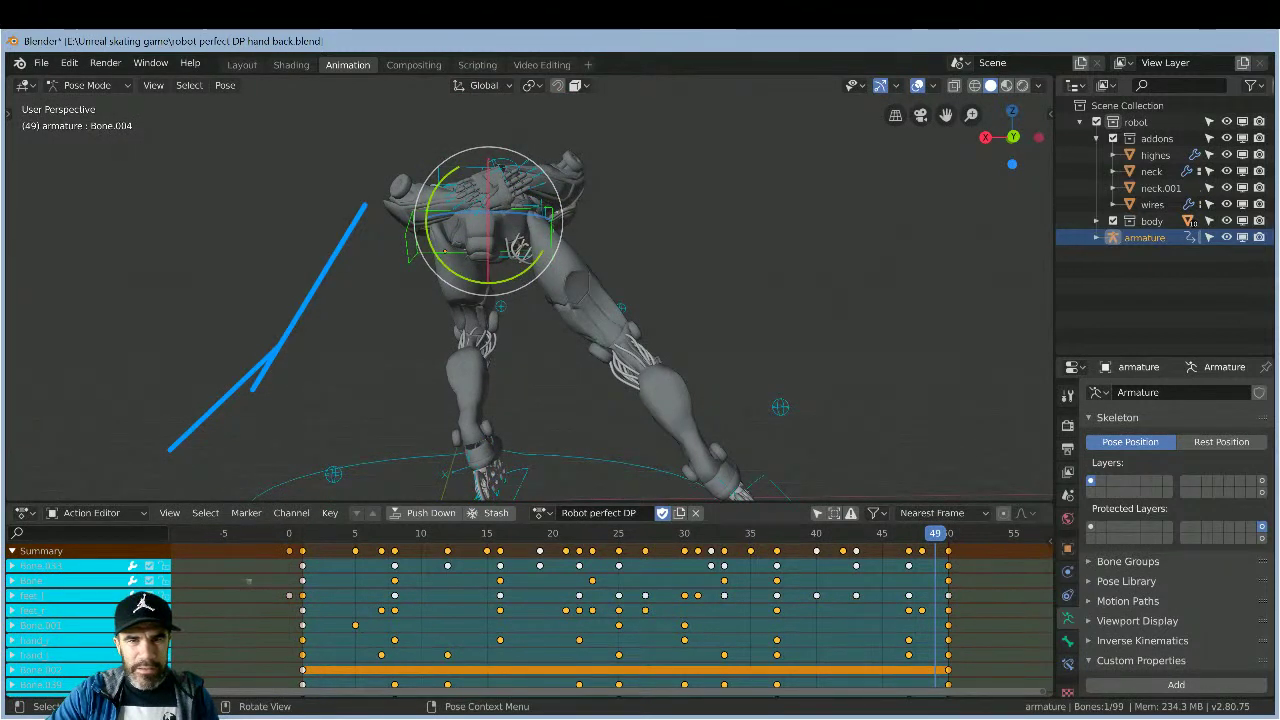
key(r)
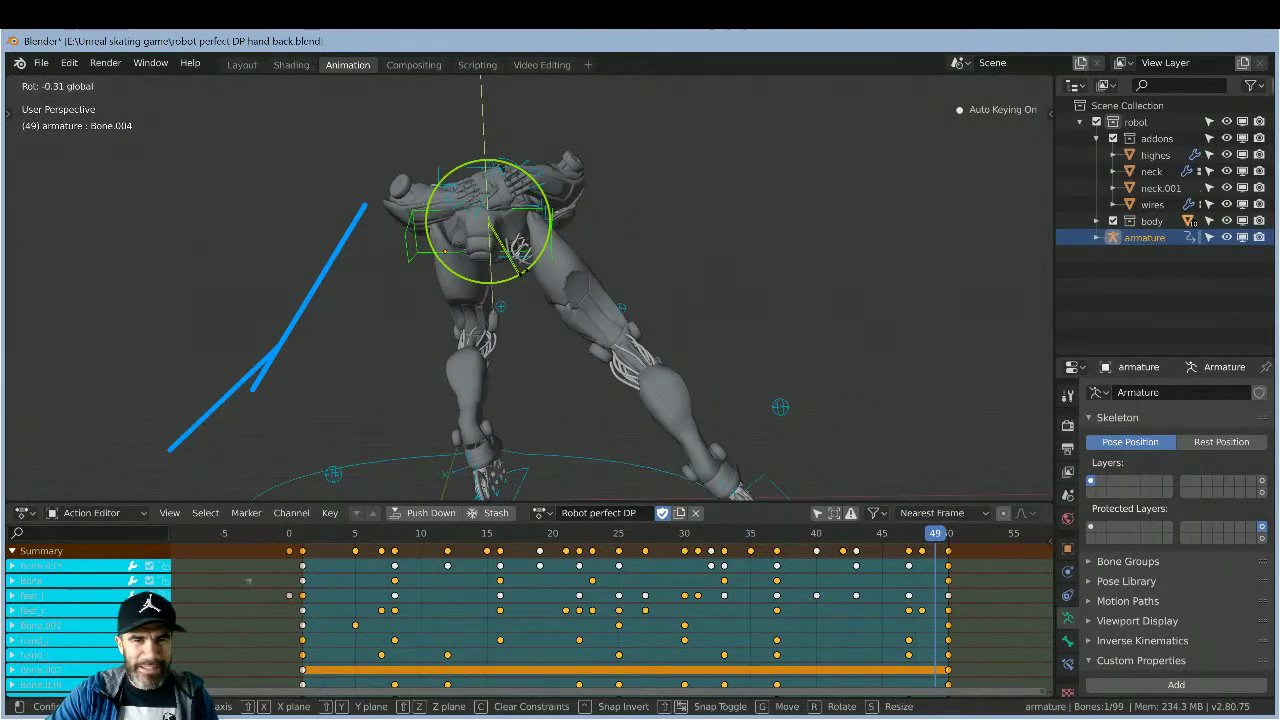
click(521, 280)
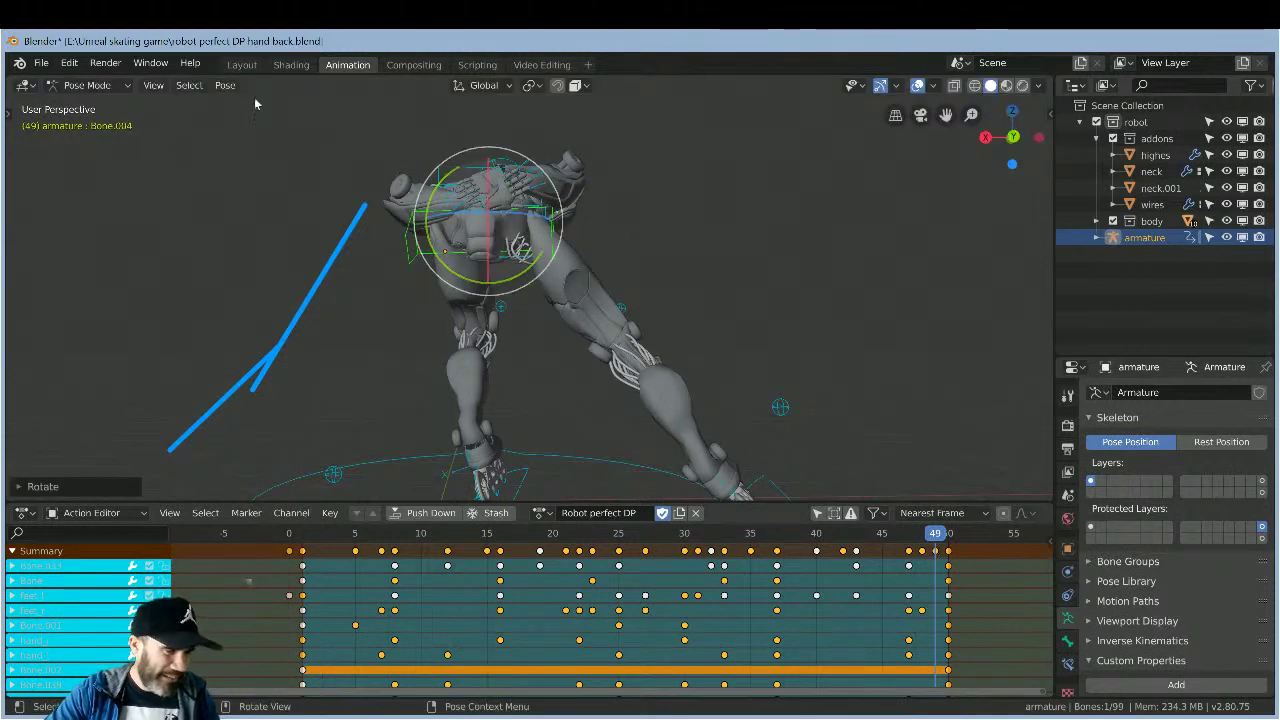
click(69, 63)
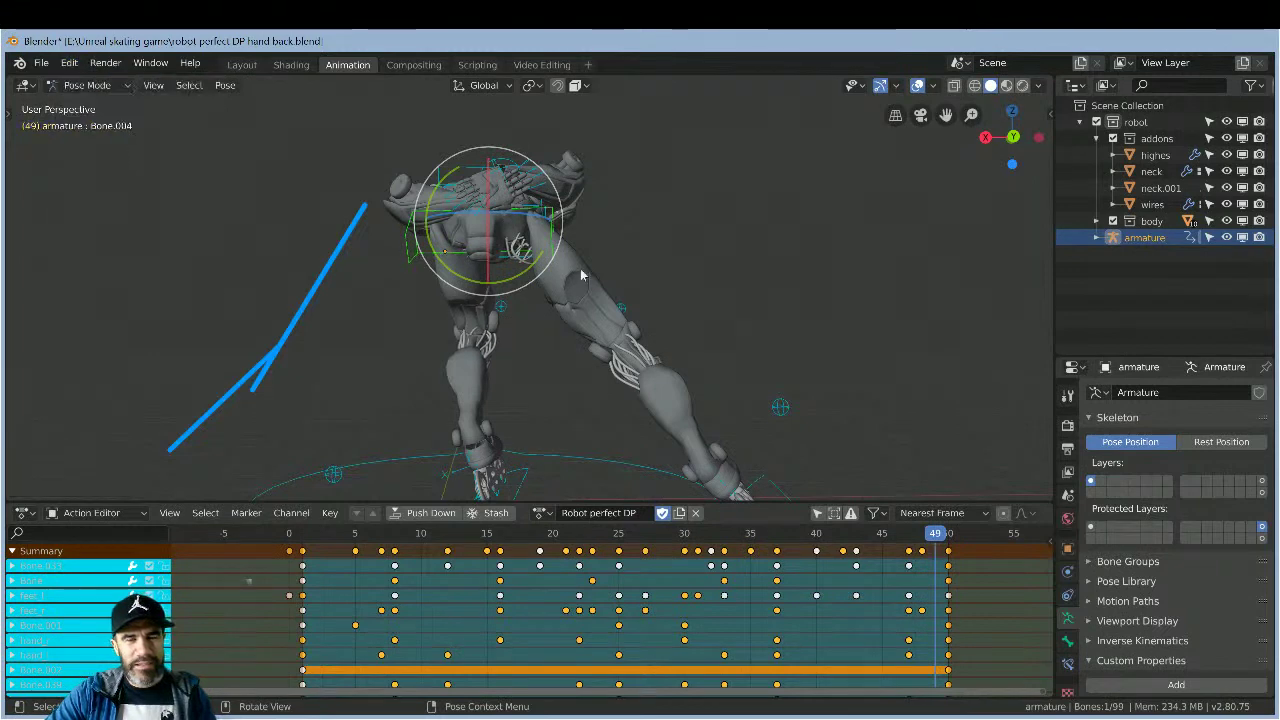
- Rotate the torso around Z, undo the 109° turn, and trackball-rotate it freely instead
middle_drag(820, 229, 485, 237)
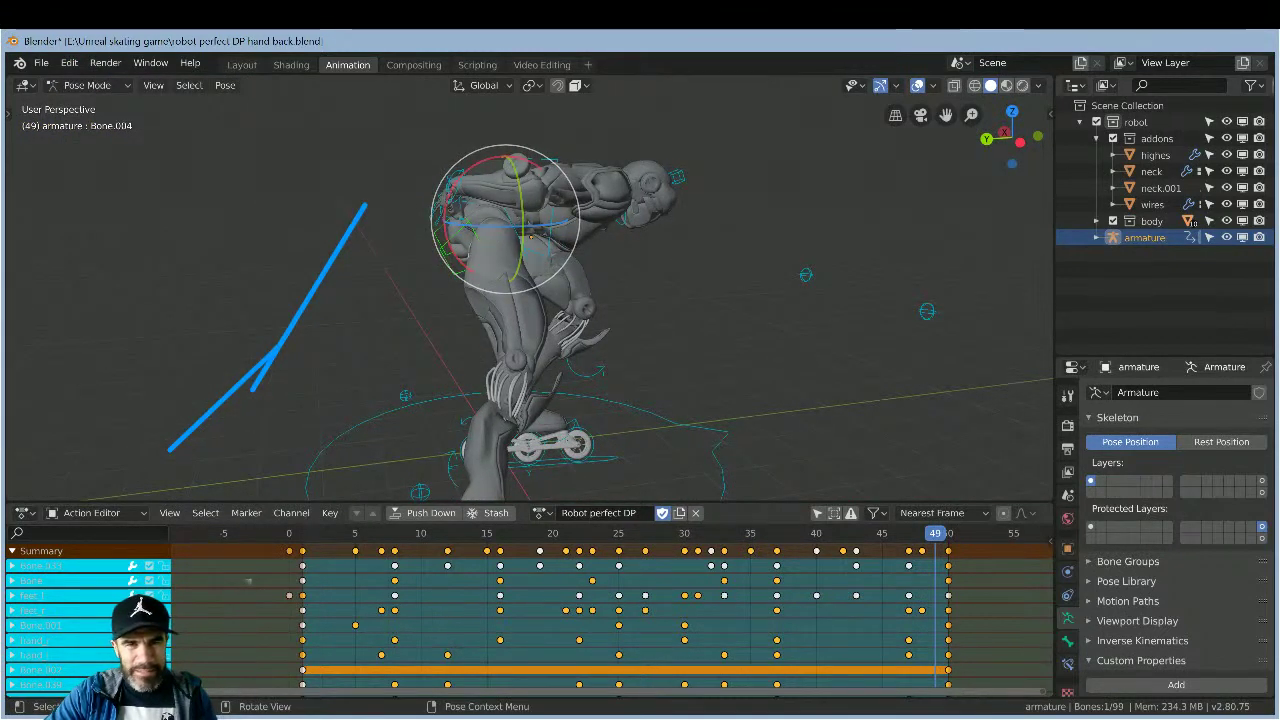
key(r)
key(z)
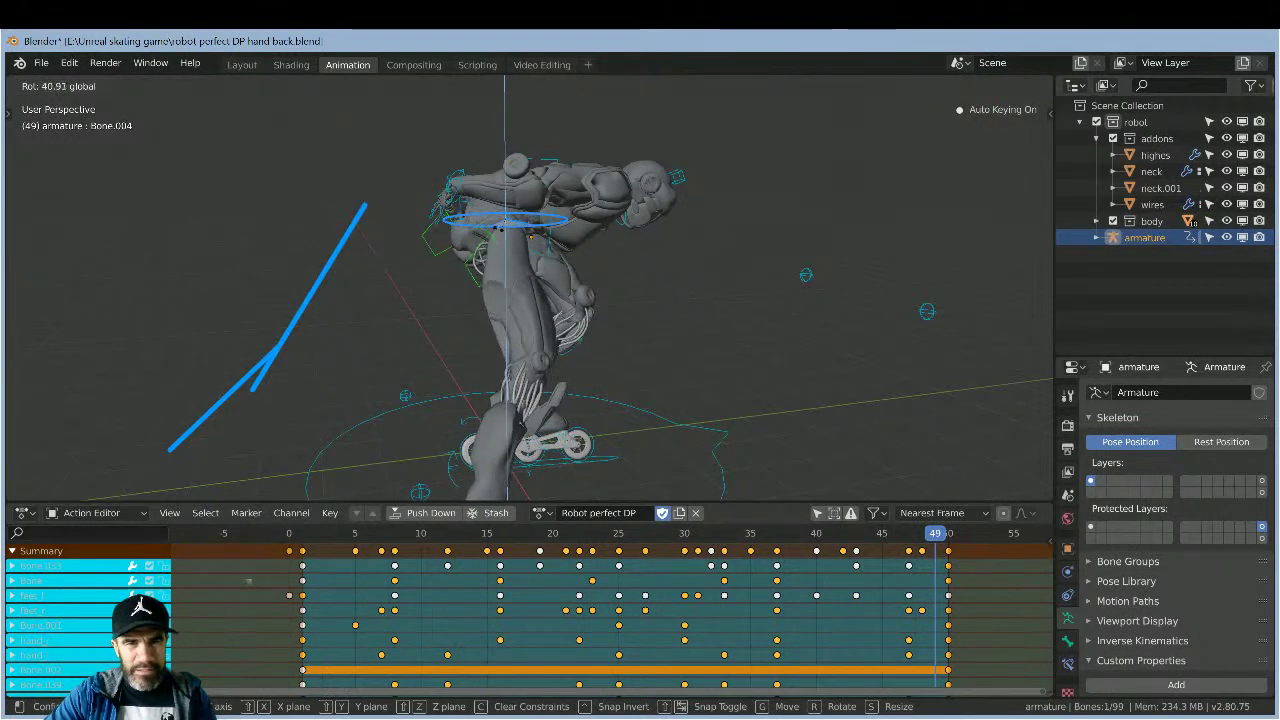
click(497, 233)
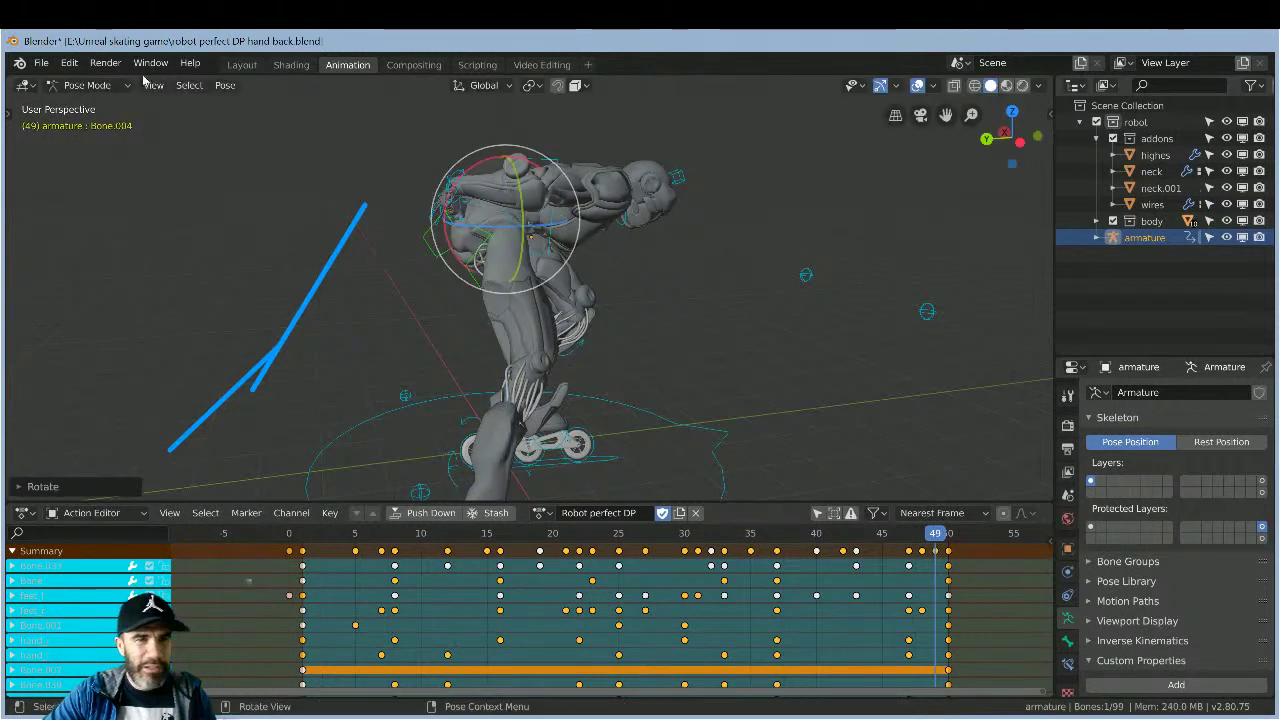
click(69, 62)
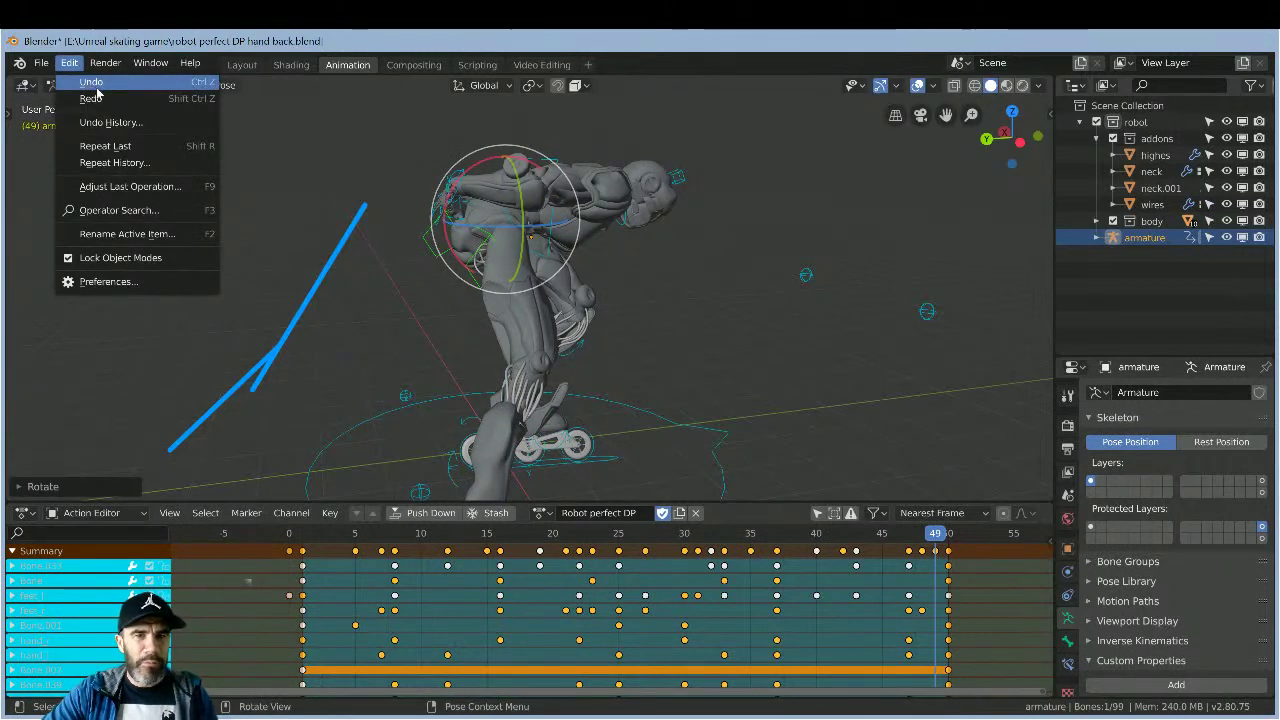
key(ctrl+z)
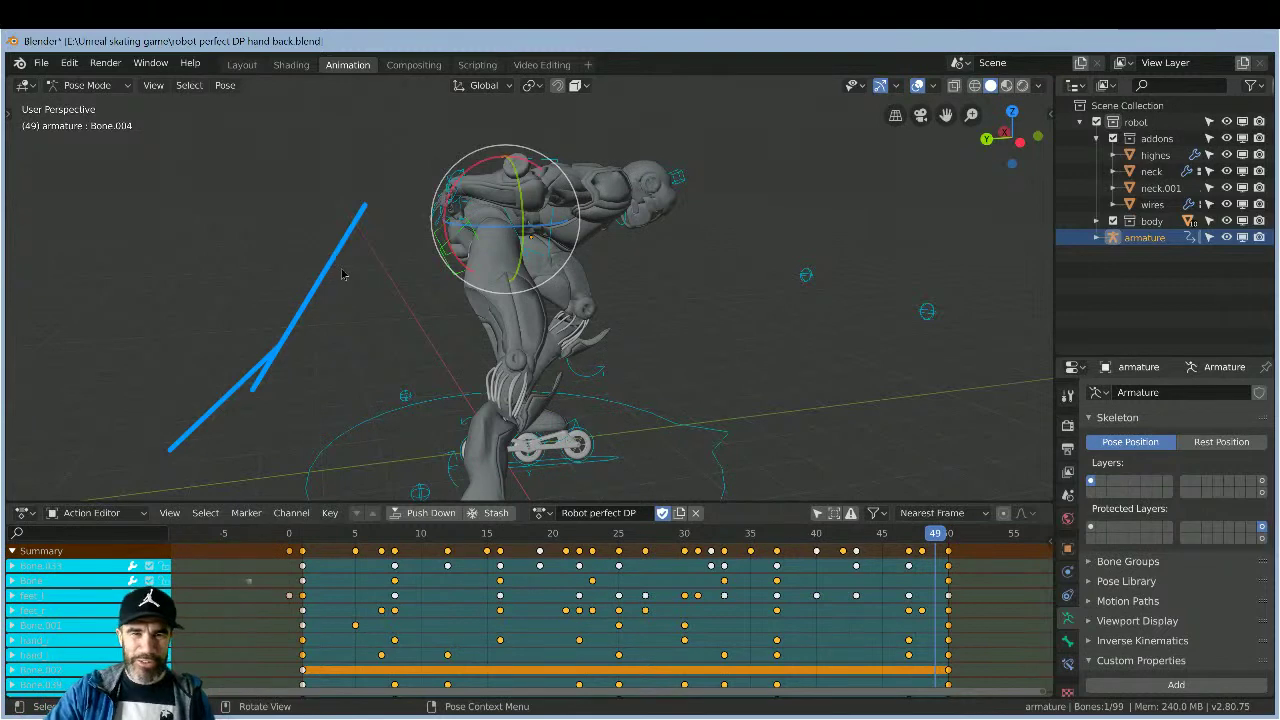
middle_drag(342, 274, 395, 281)
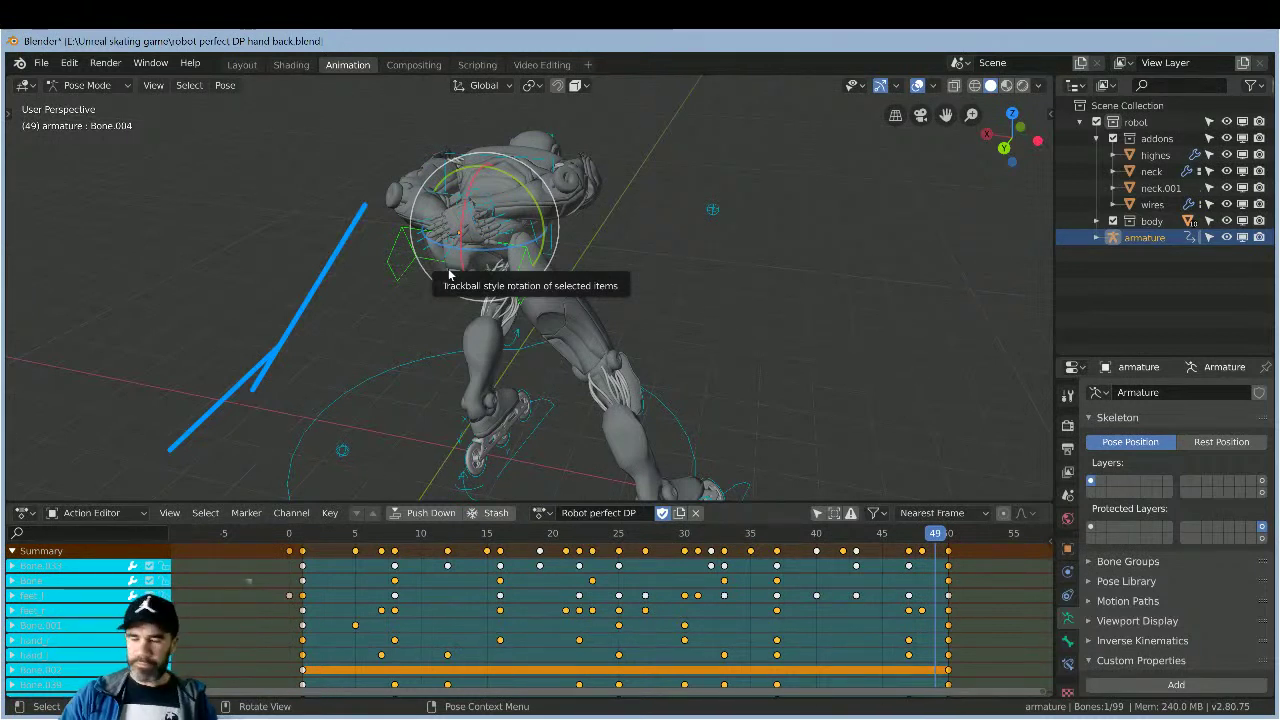
drag(441, 247, 354, 240)
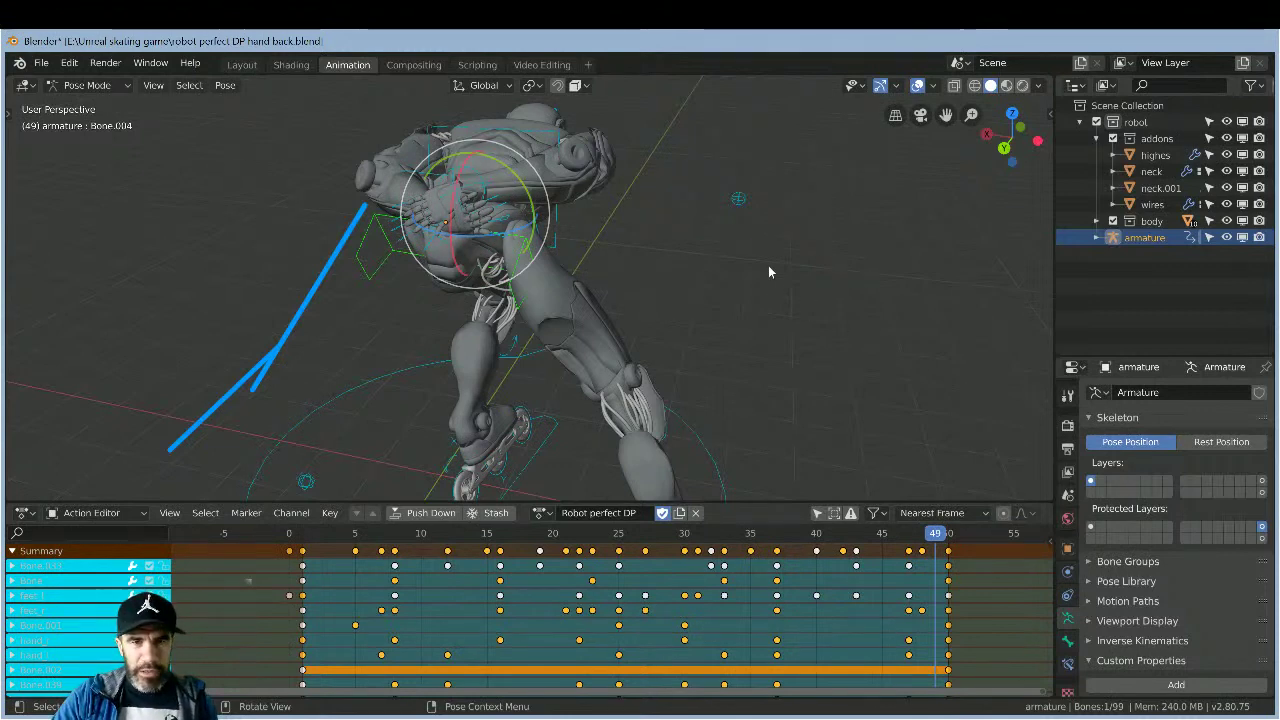
mouse_move(766, 271)
middle_down()
mouse_move(729, 277)
mouse_move(720, 254)
mouse_move(775, 255)
middle_up()
scroll(775, 255, down, 5)
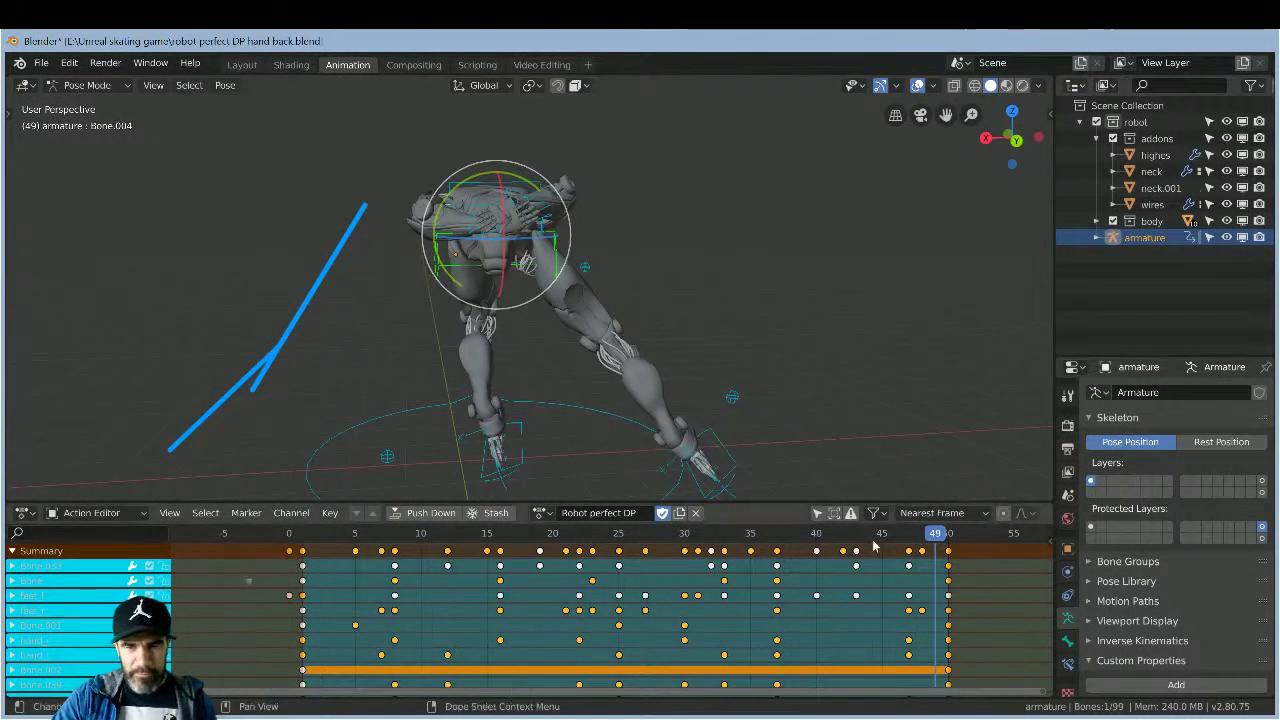
- Step the playhead from frame 49 to frame 45 and orbit to a side view
key(Left)
key(Left)
key(Left)
key(Left)
key(Left)
key(Left)
key(Left)
key(Left)
key(Left)
key(Left)
key(Left)
key(Left)
key(Left)
key(Left)
key(Left)
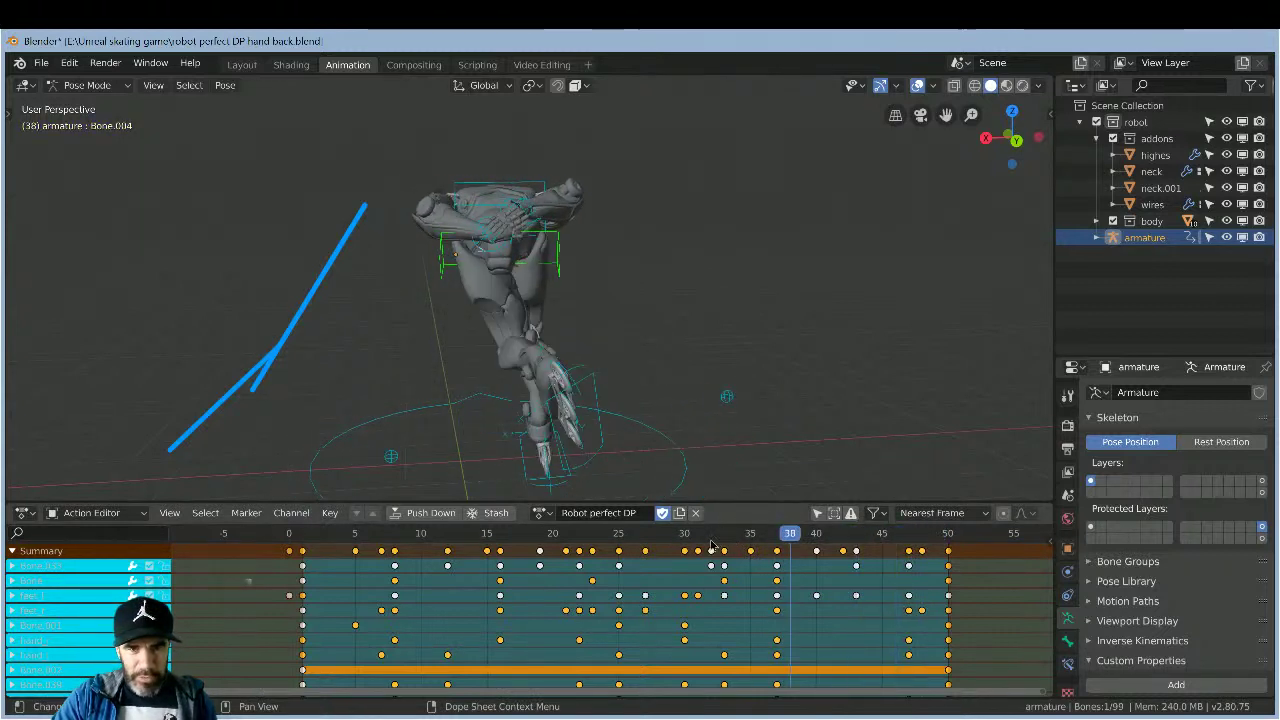
key(Right)
key(Right)
key(Right)
key(Right)
key(Right)
key(Right)
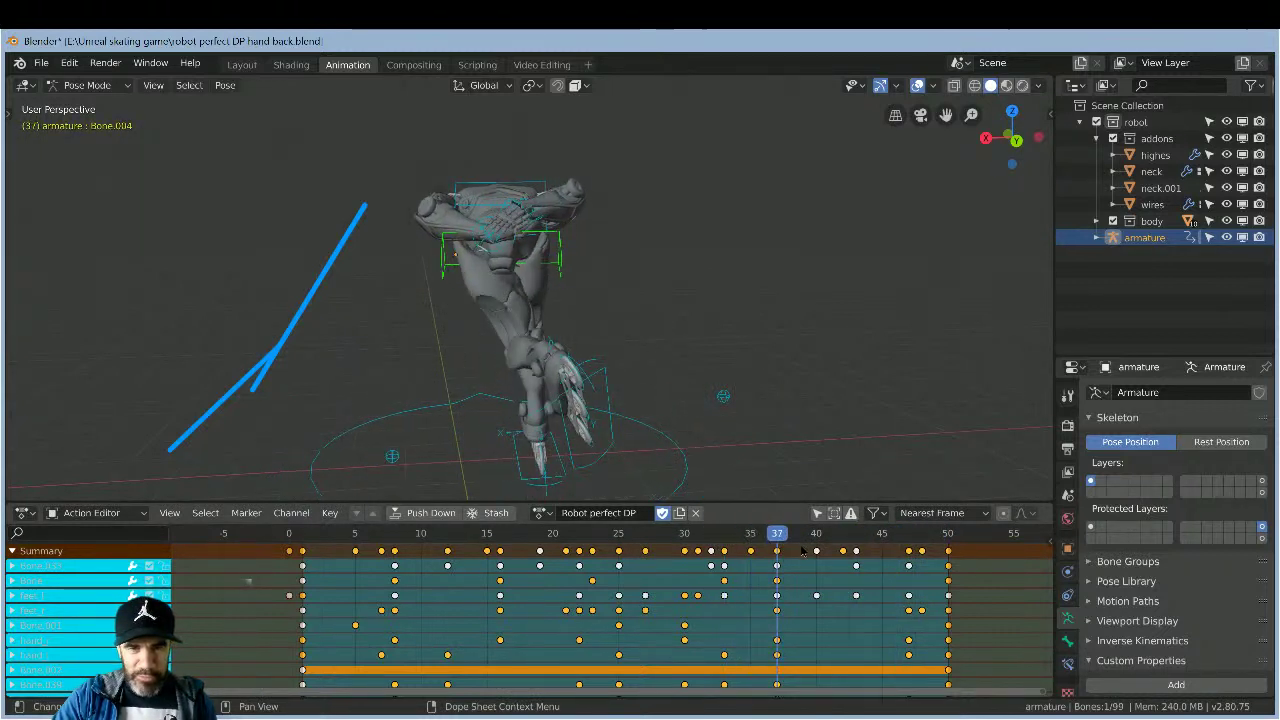
key(Right)
key(Right)
key(Right)
key(Right)
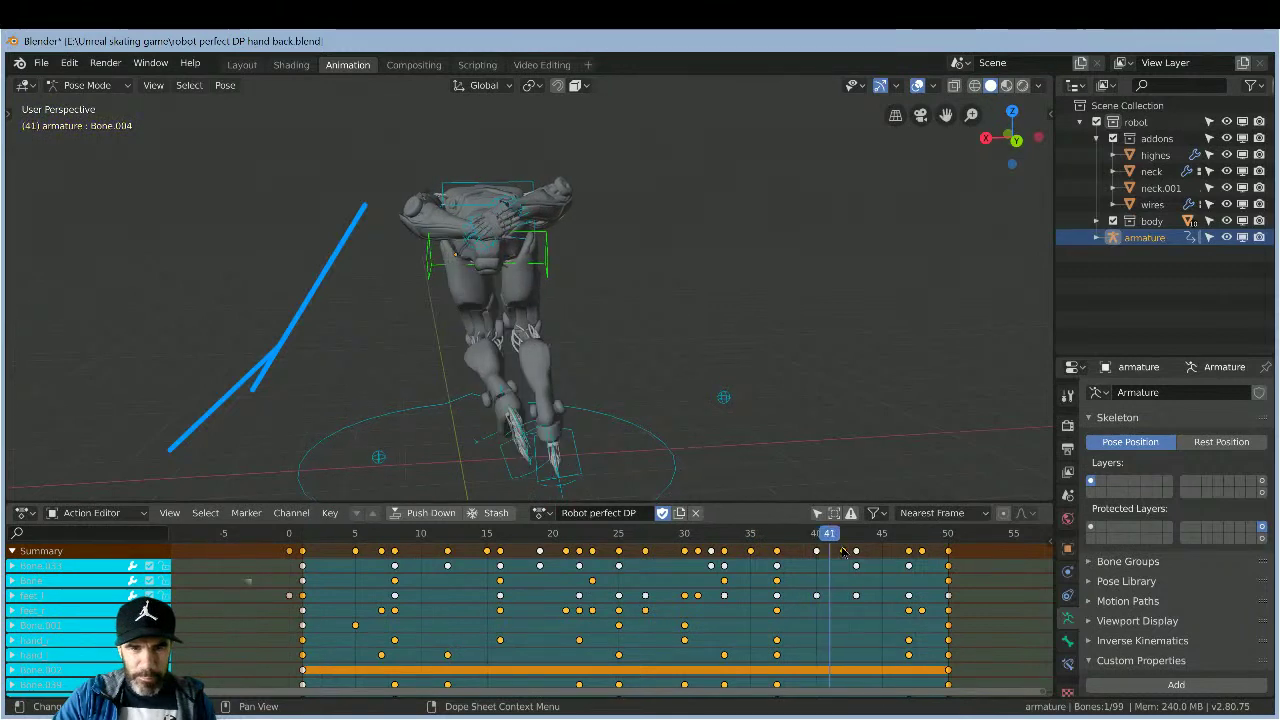
key(Right)
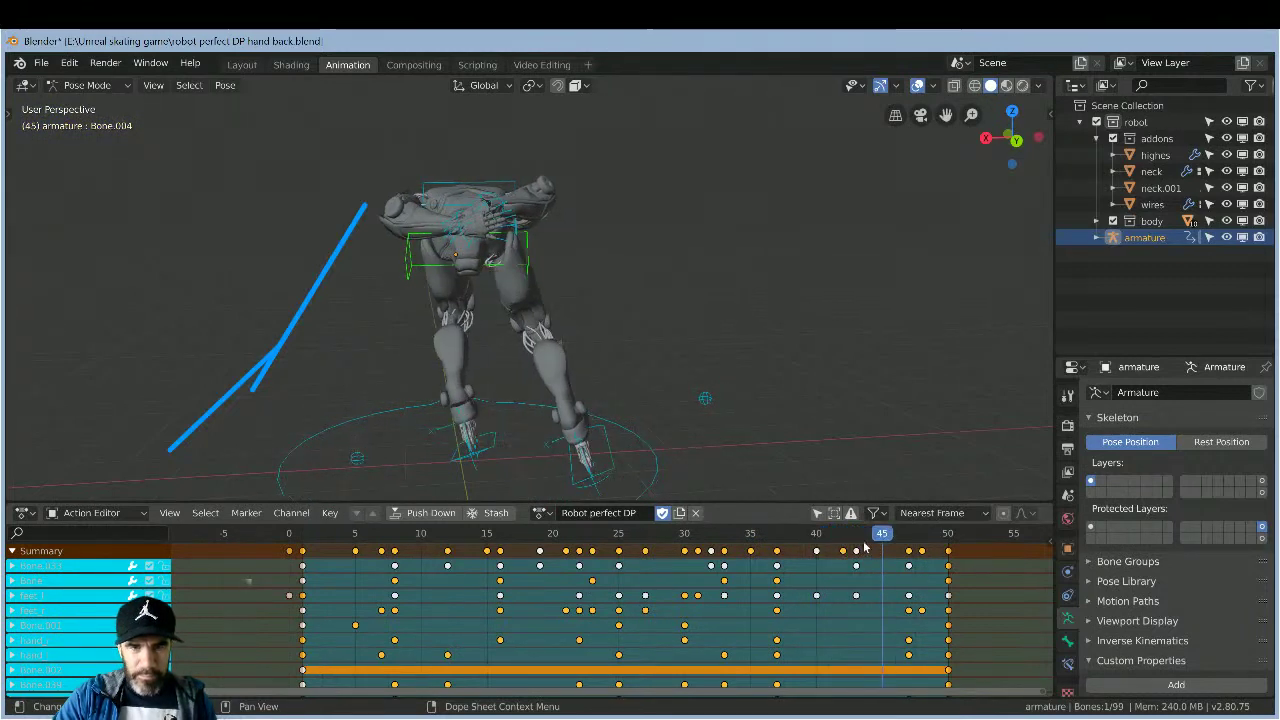
middle_drag(790, 386, 862, 374)
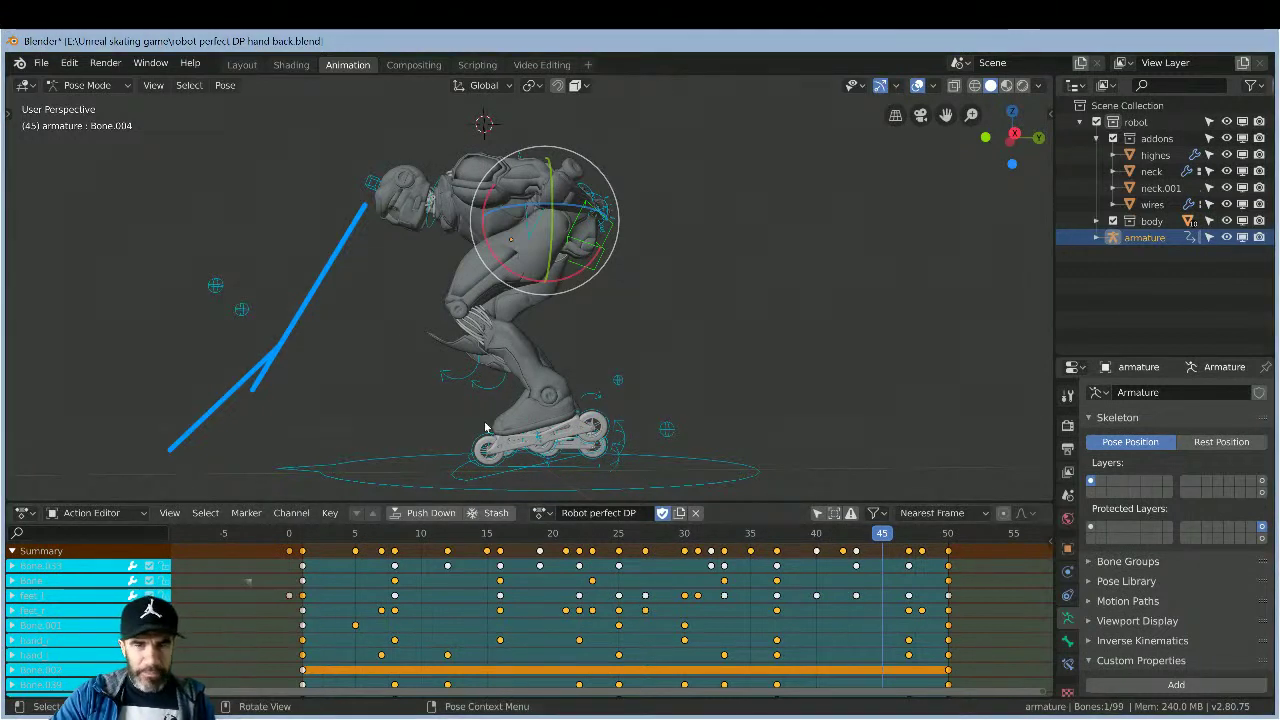
- Rotate Bone.004 from the front view, then undo it and an earlier pose change
middle_drag(866, 280, 785, 300)
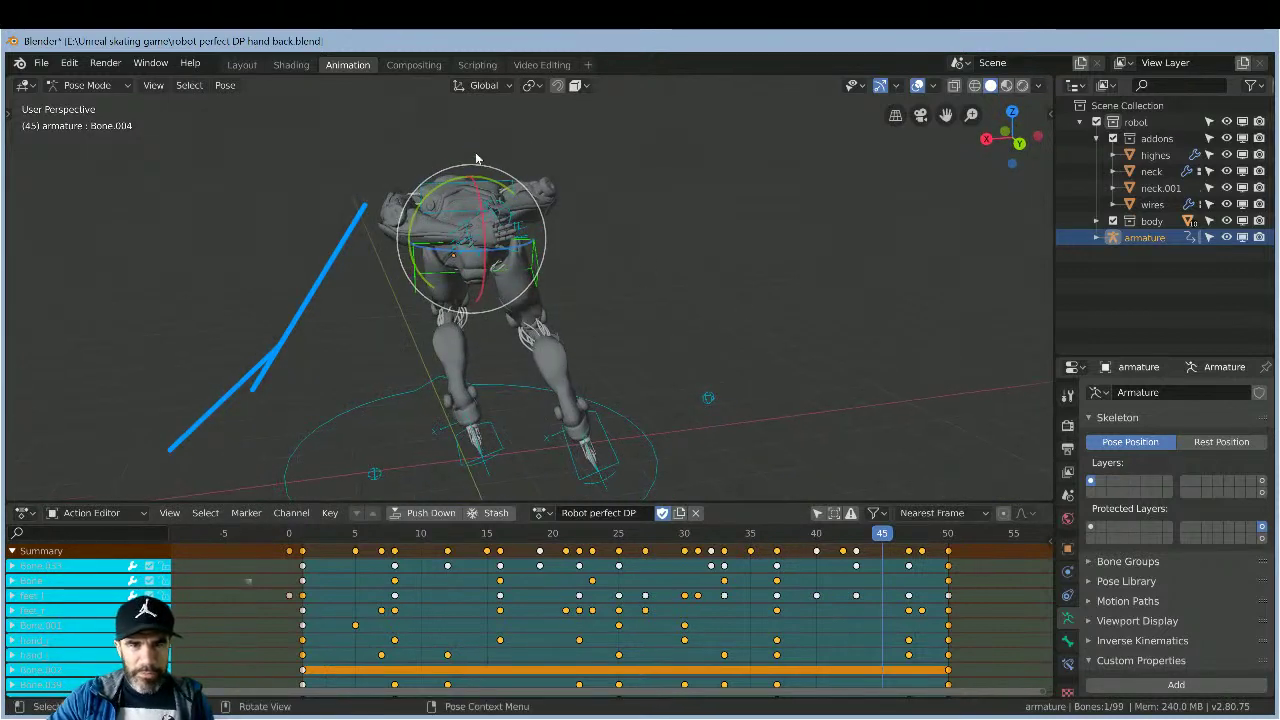
key(r)
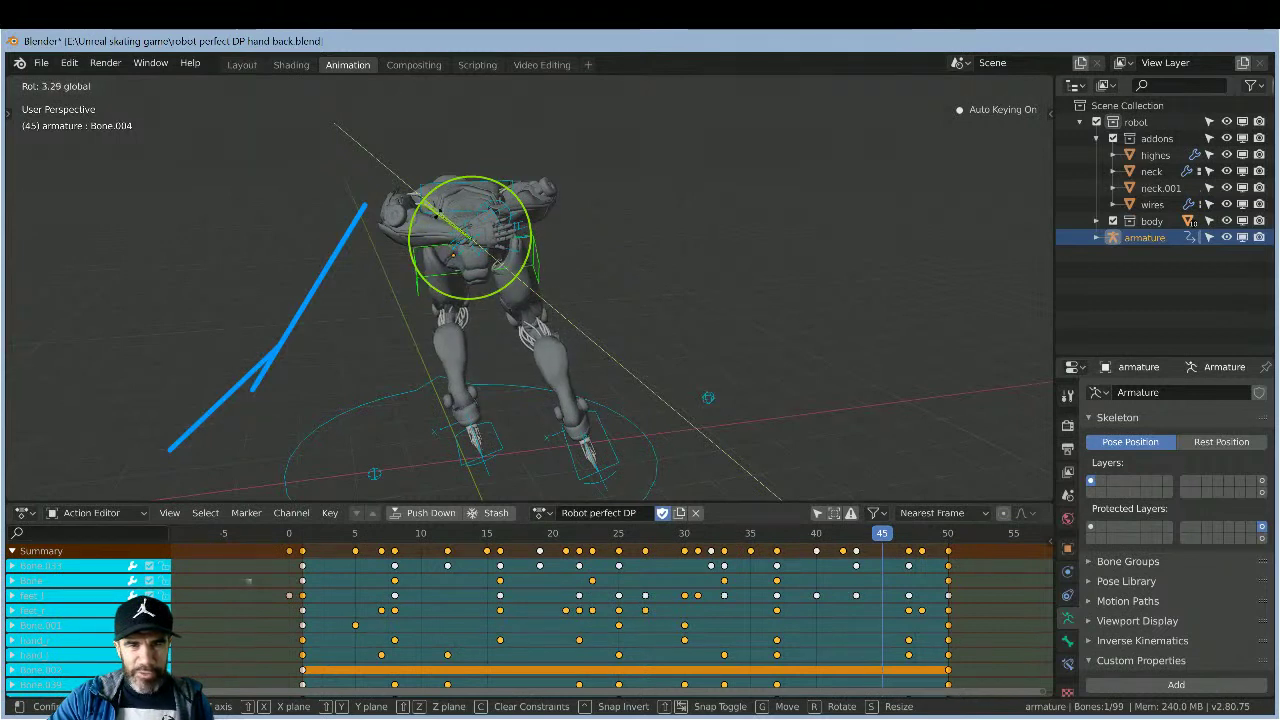
click(408, 206)
click(69, 62)
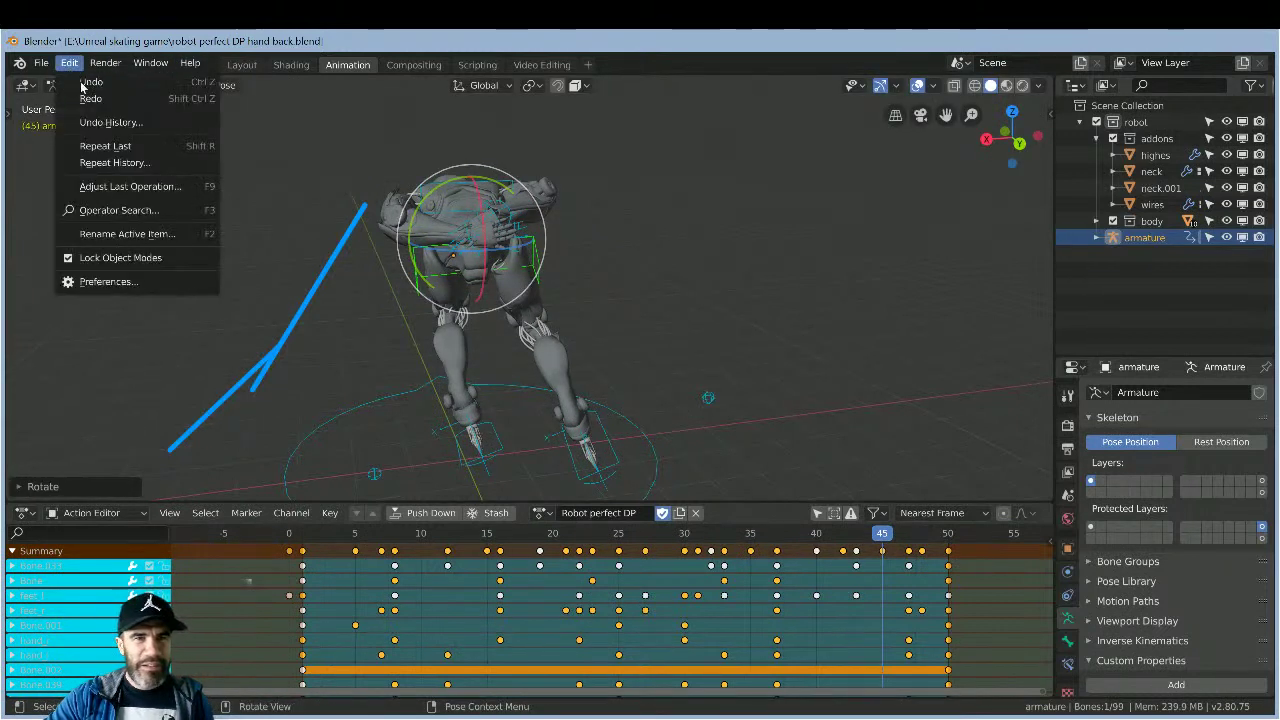
click(83, 82)
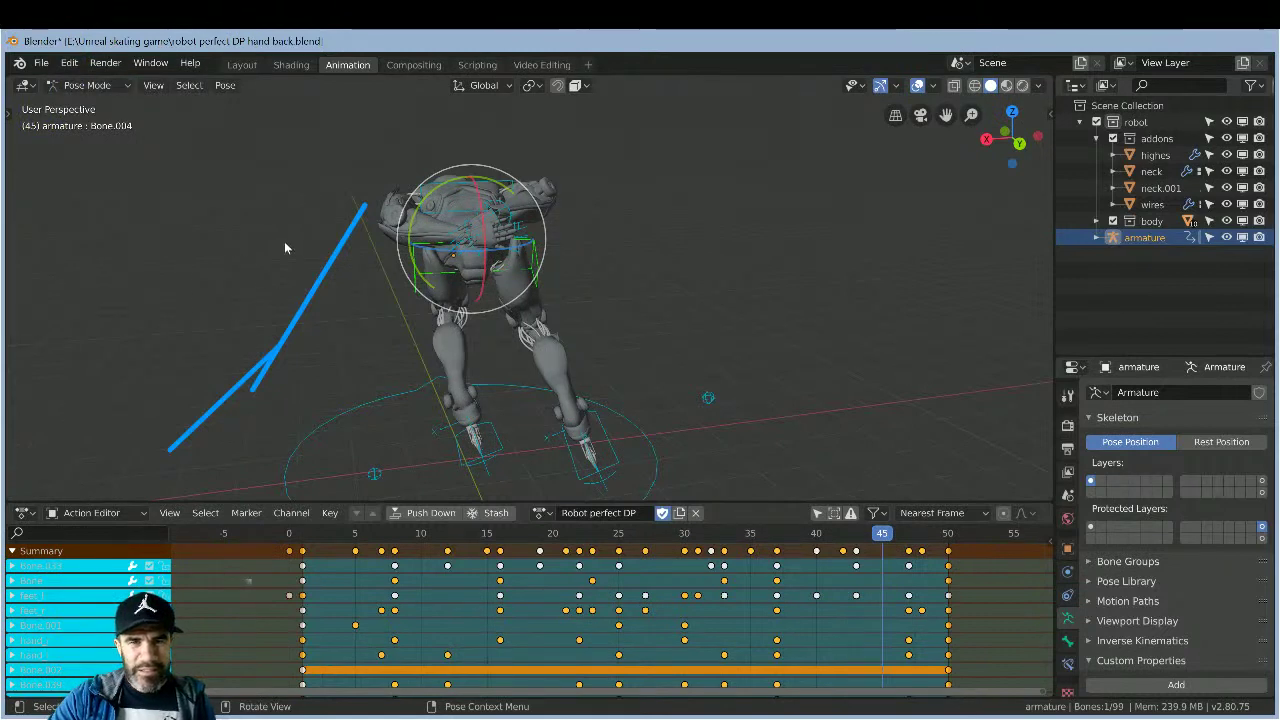
key(ctrl+z)
- From the side, trackball-rotate and tilt the torso slightly, then undo
middle_drag(295, 261, 517, 278)
drag(517, 278, 523, 245)
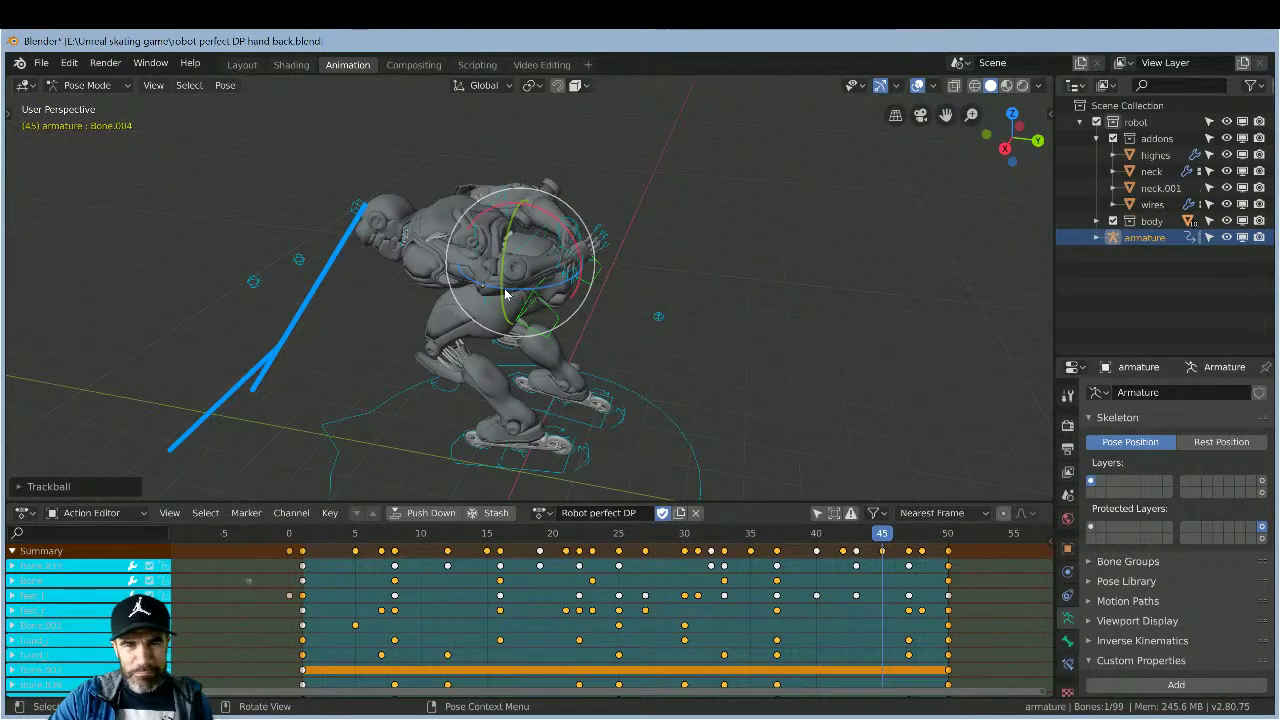
drag(512, 280, 506, 278)
click(69, 63)
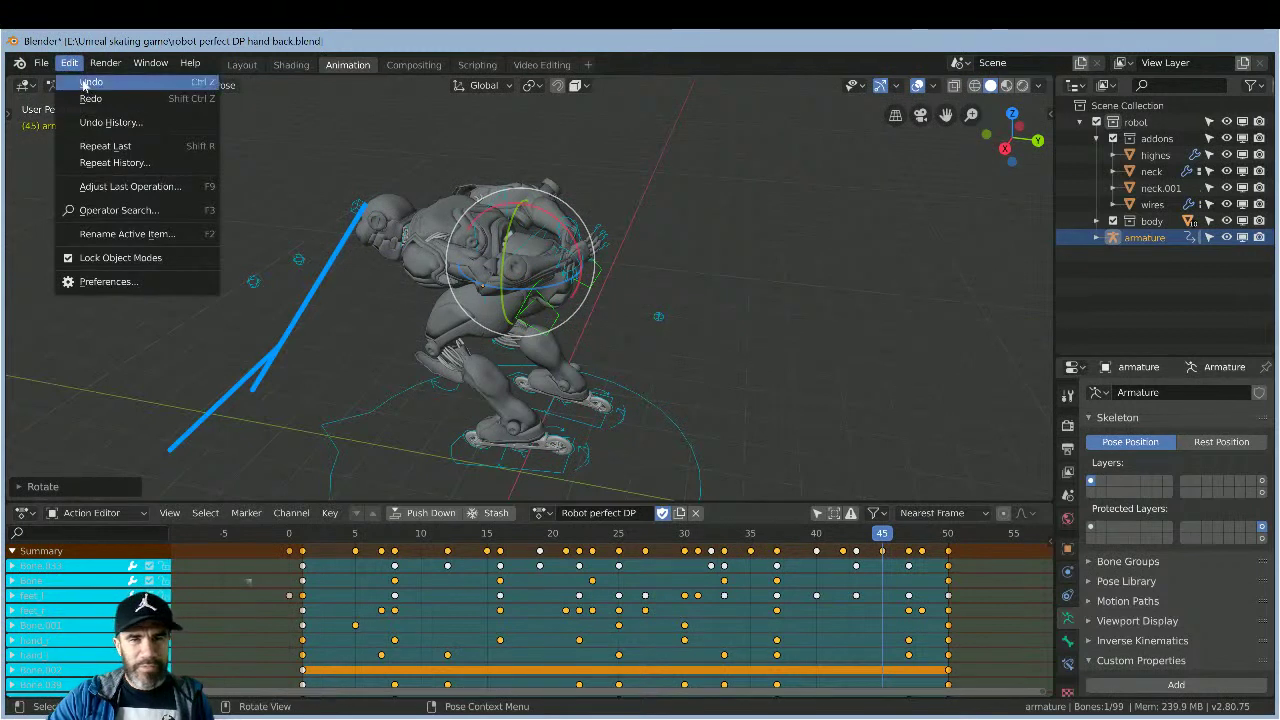
key(ctrl+z)
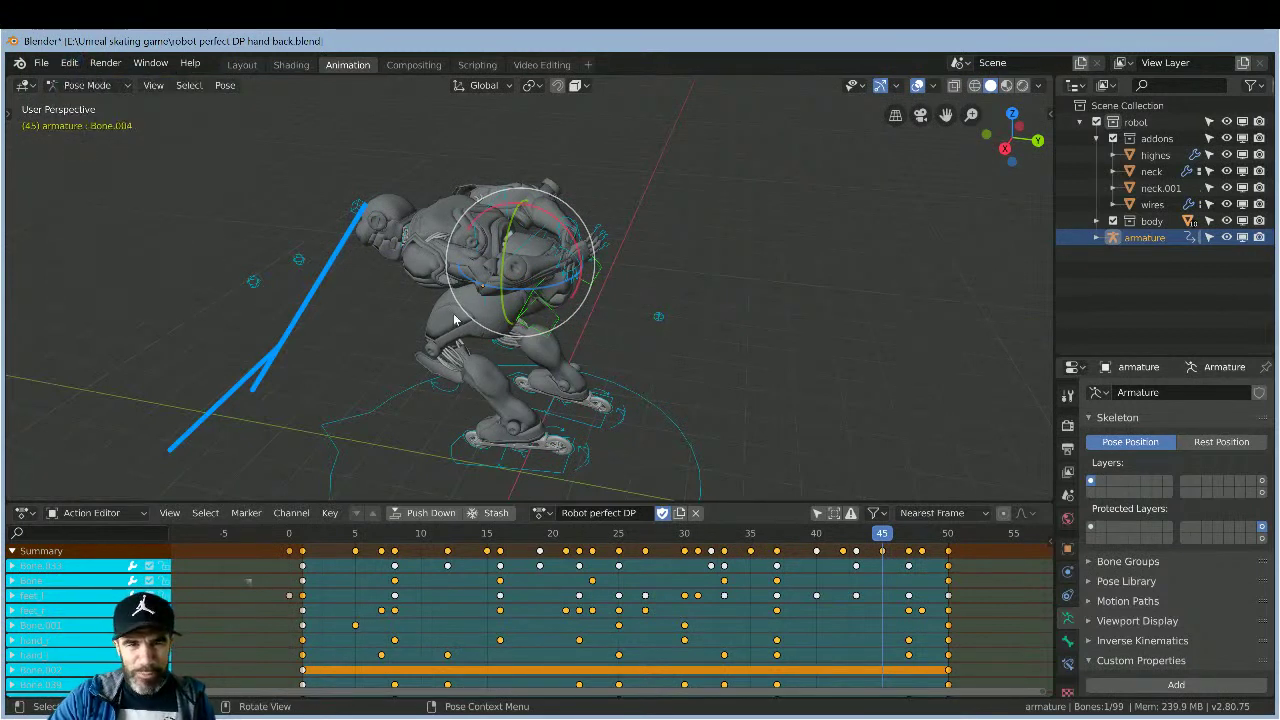
- Try two more free torso rotations, cancelling the second and undoing the changes
key(r)
key(r)
click(476, 243)
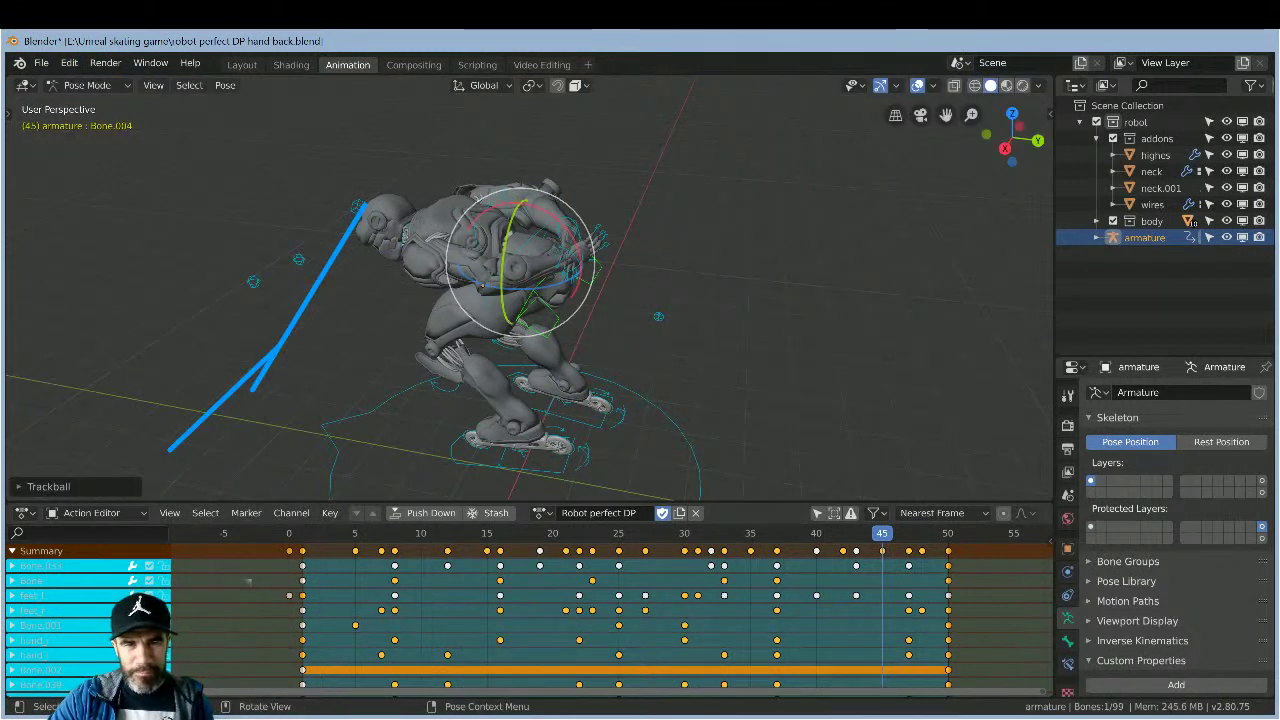
key(r)
key(r)
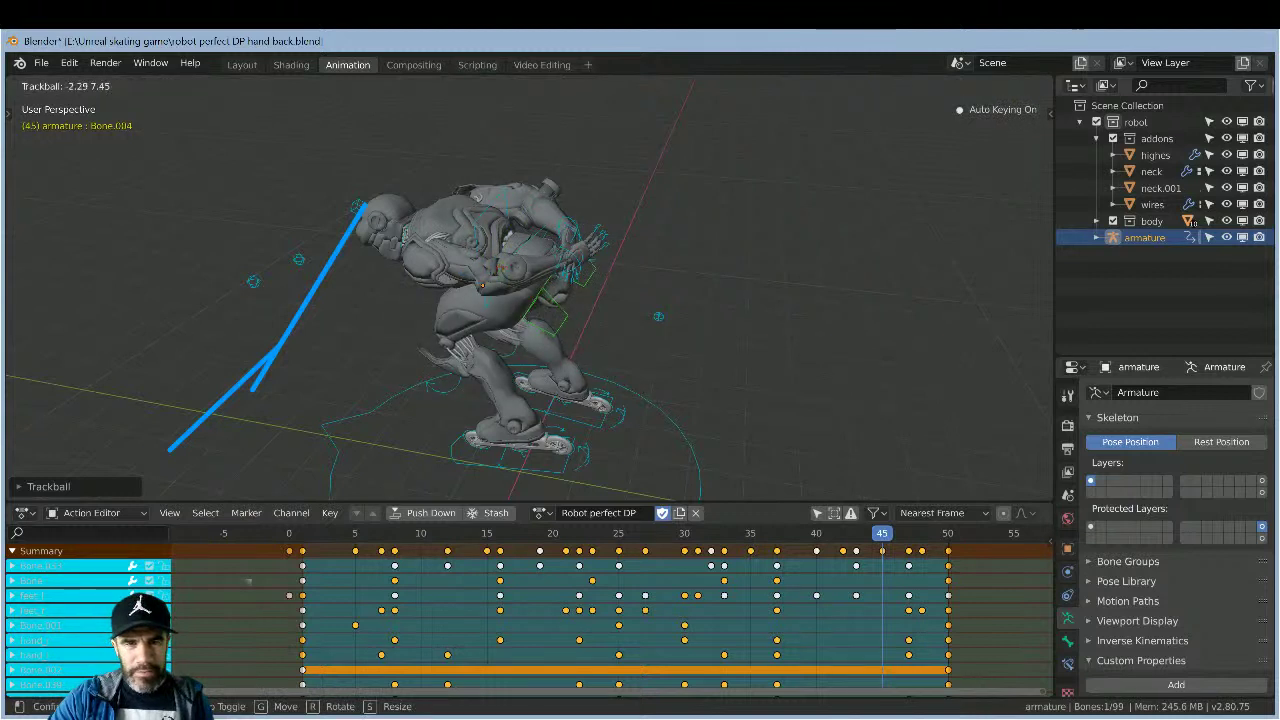
right_click(75, 70)
click(75, 68)
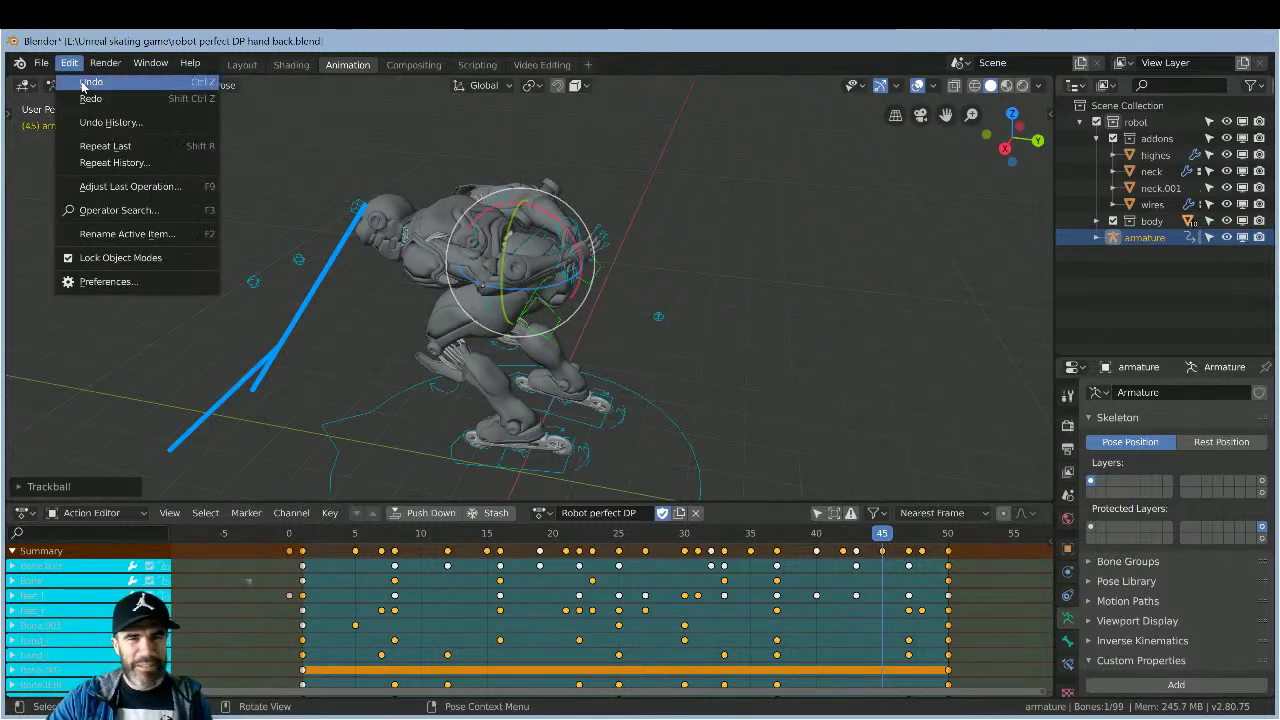
click(90, 82)
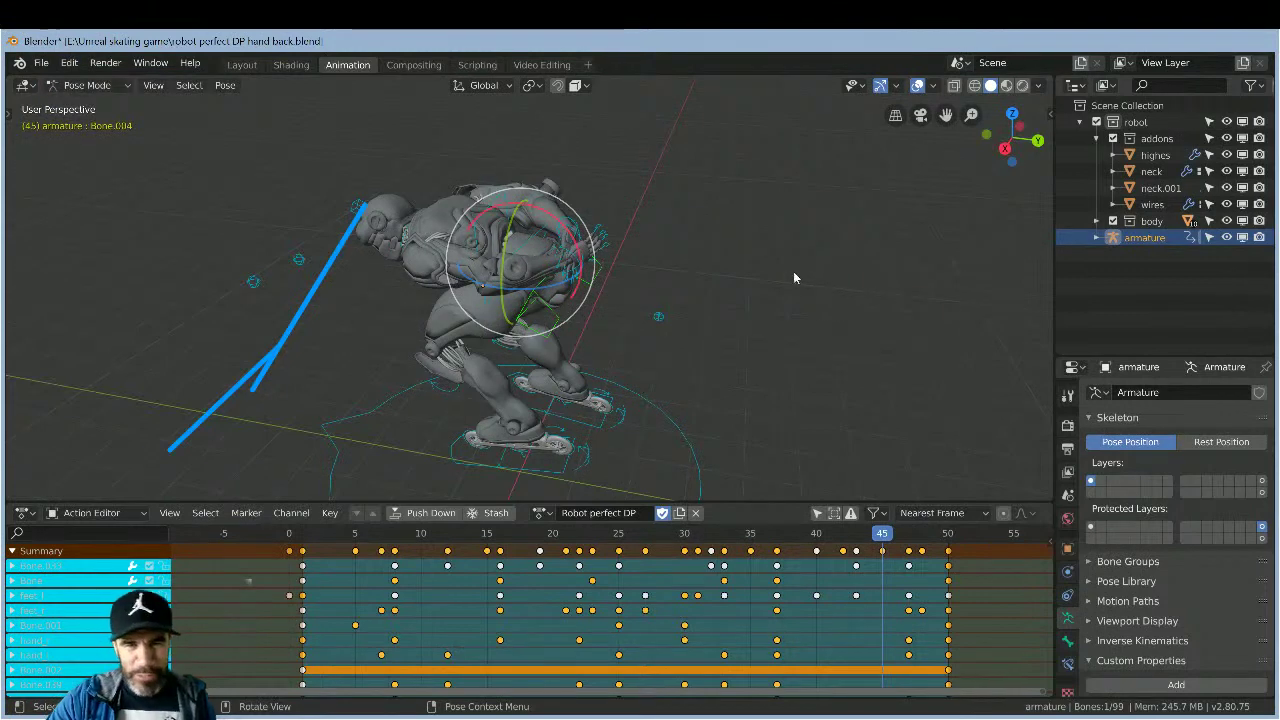
key(ctrl+z)
key(ctrl+z)
key(ctrl+z)
key(ctrl+z)
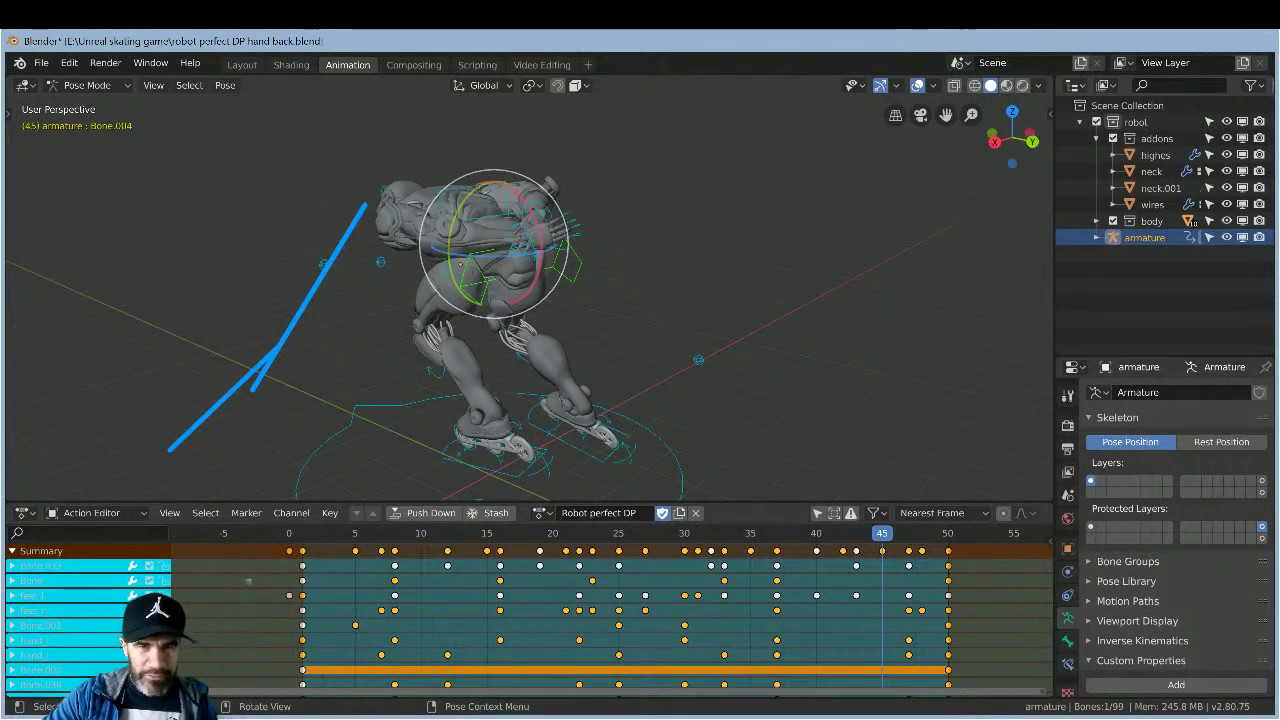
- Rotate the torso bone about the Y axis, then undo it
drag(462, 268, 468, 280)
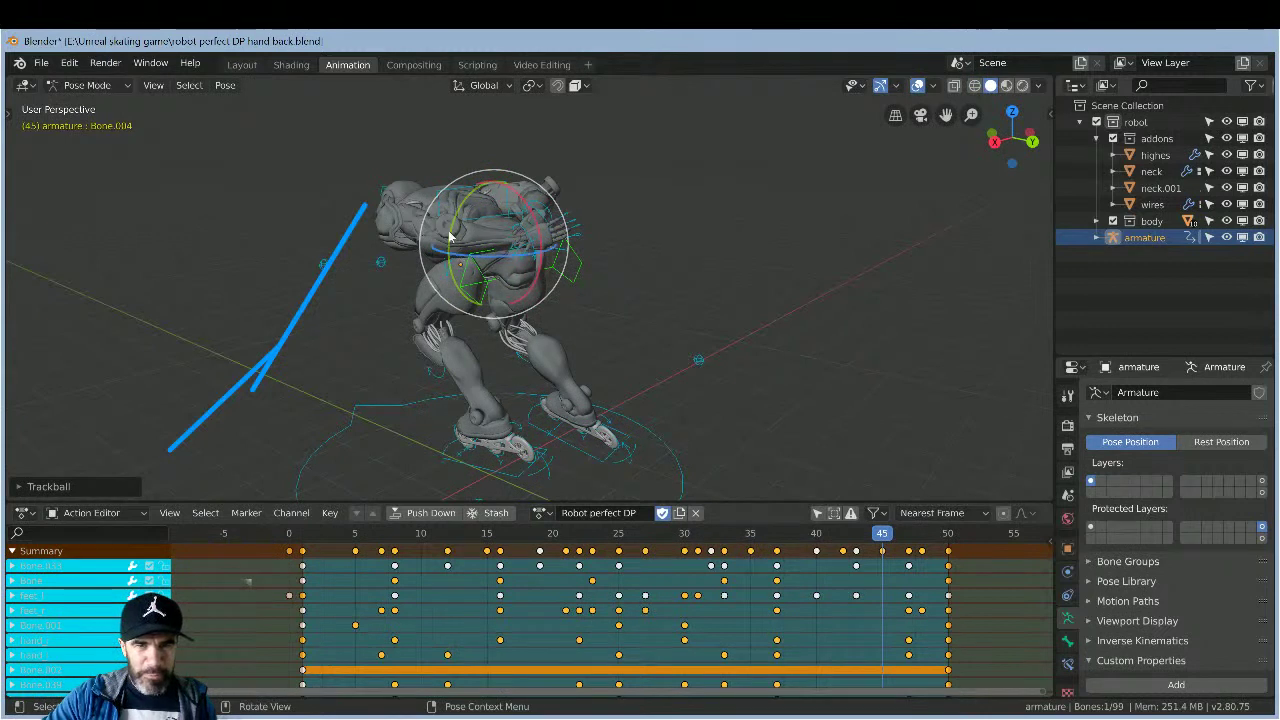
key(r)
key(y)
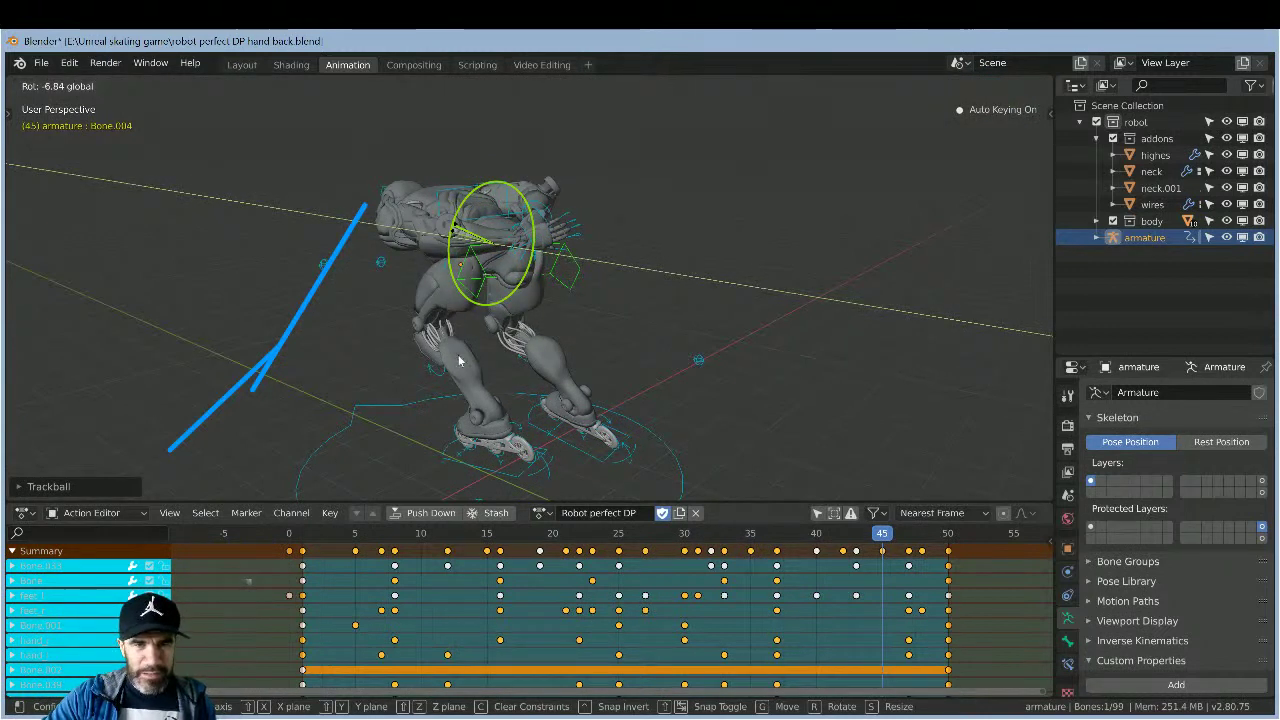
click(484, 432)
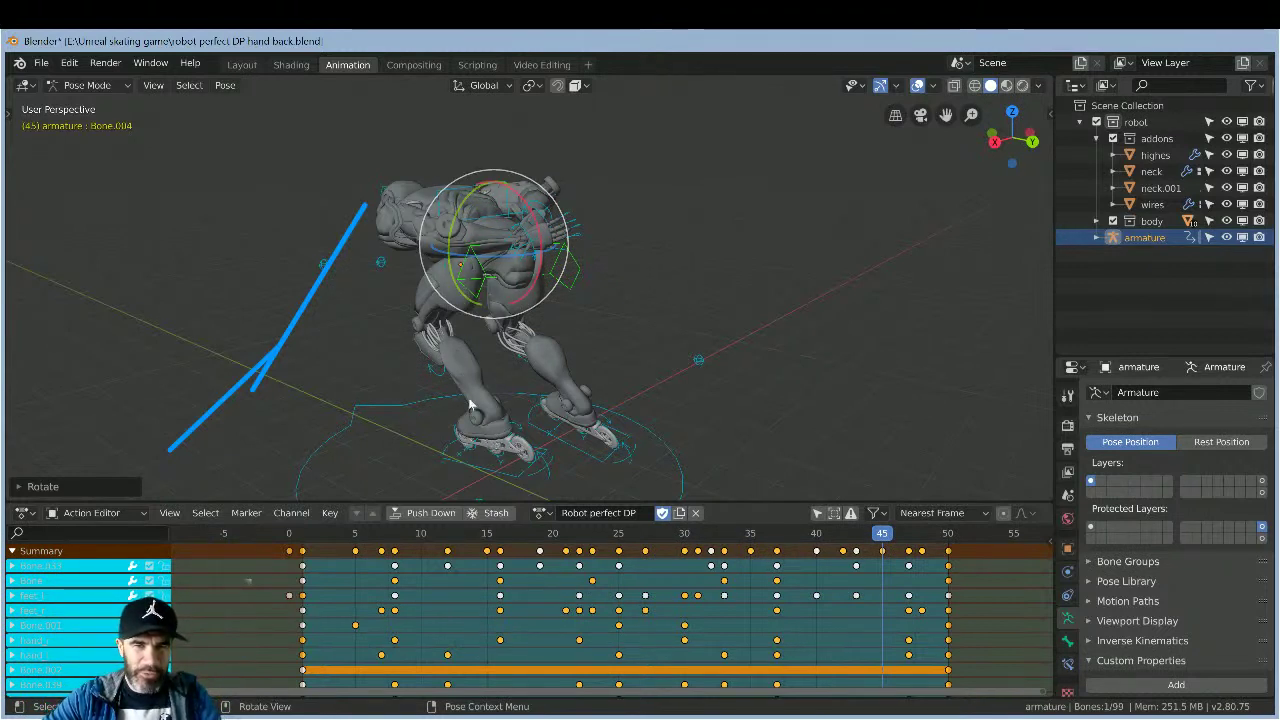
click(70, 63)
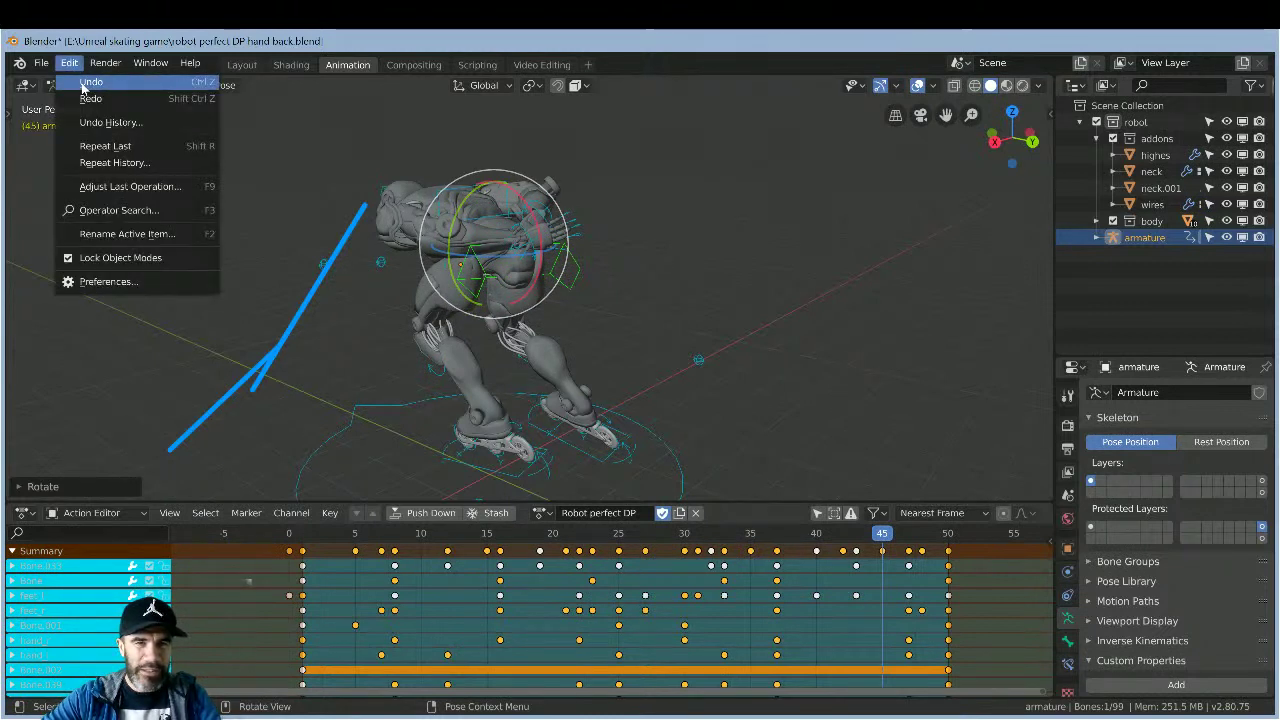
click(82, 84)
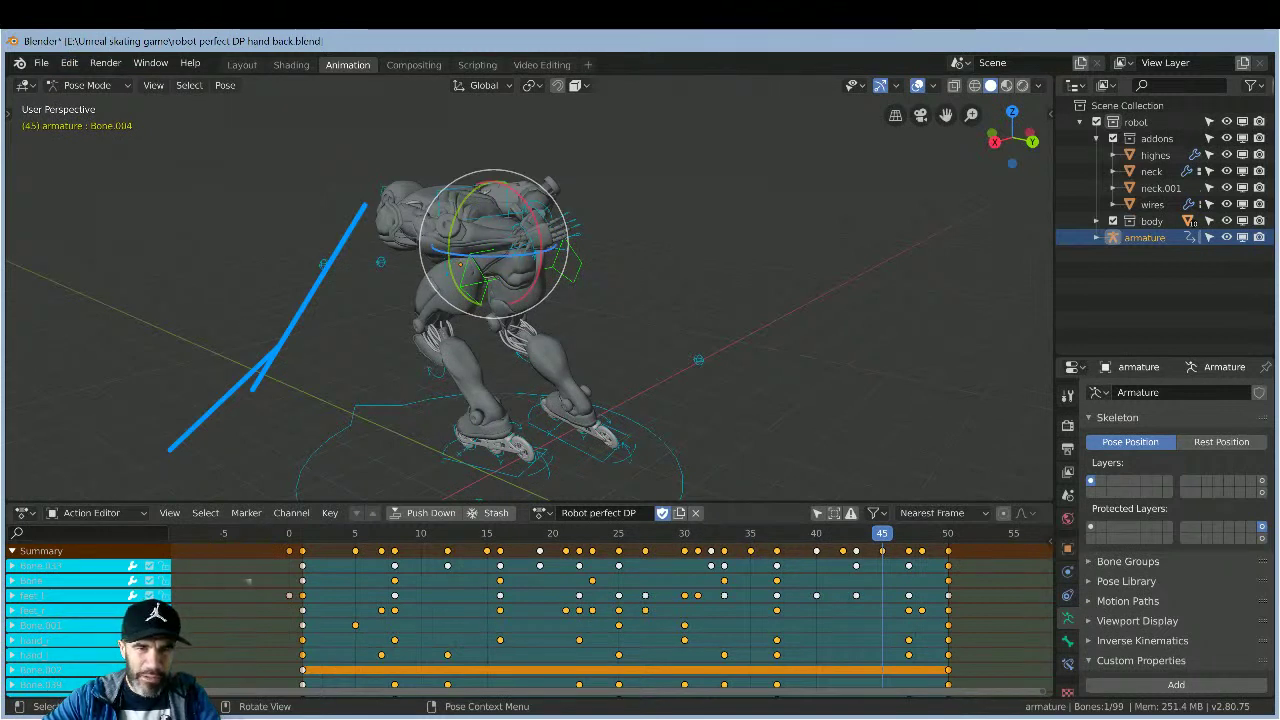
- Turn and tilt the torso, revert both, and scrub to frame 43
drag(515, 252, 200, 125)
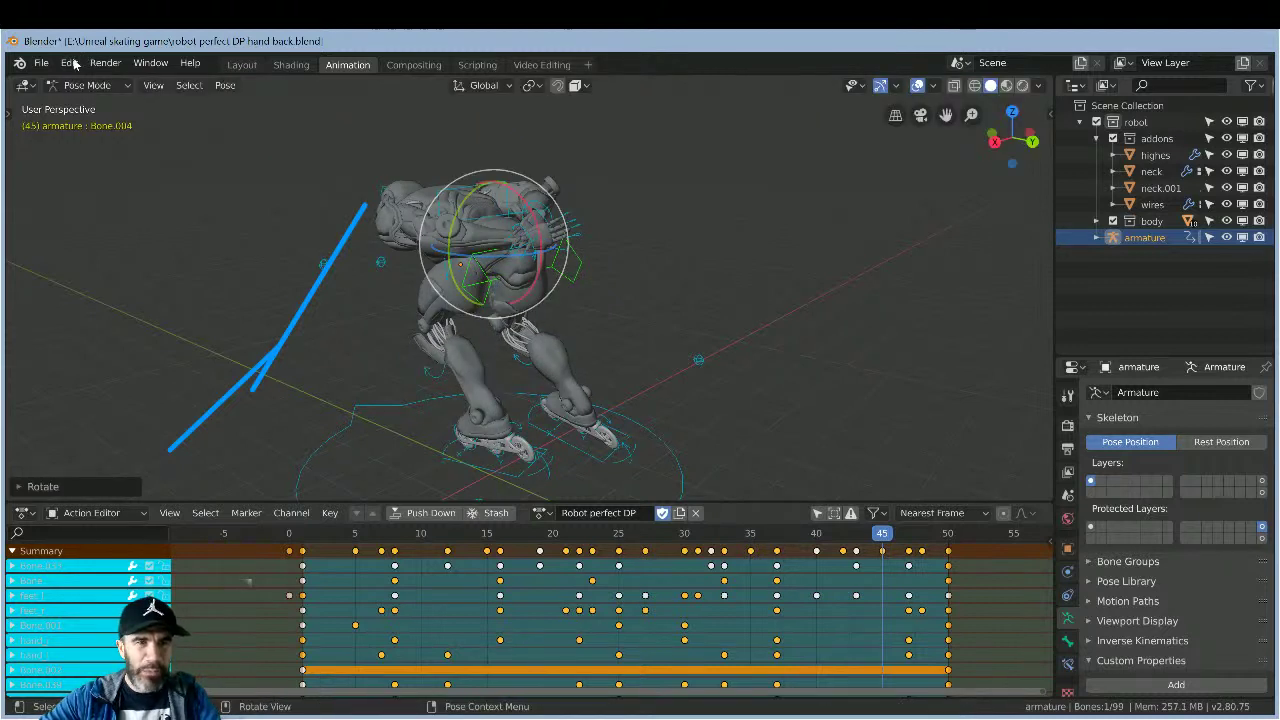
click(70, 63)
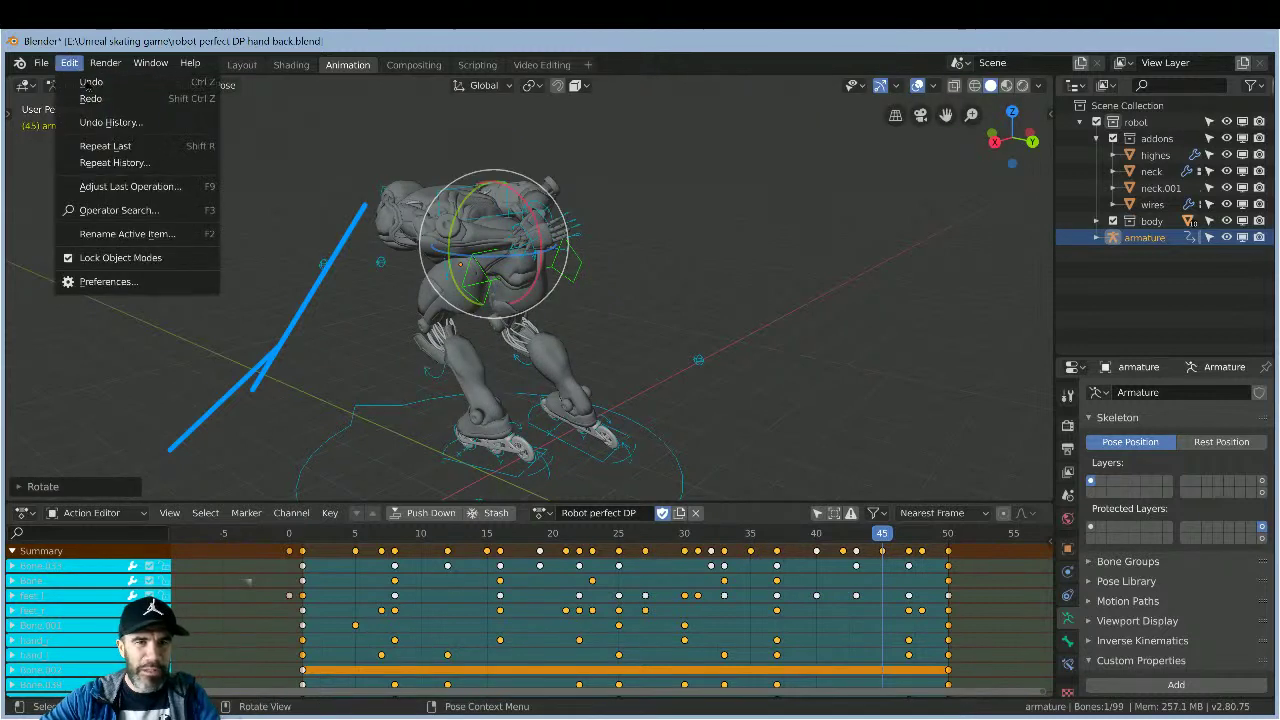
click(92, 83)
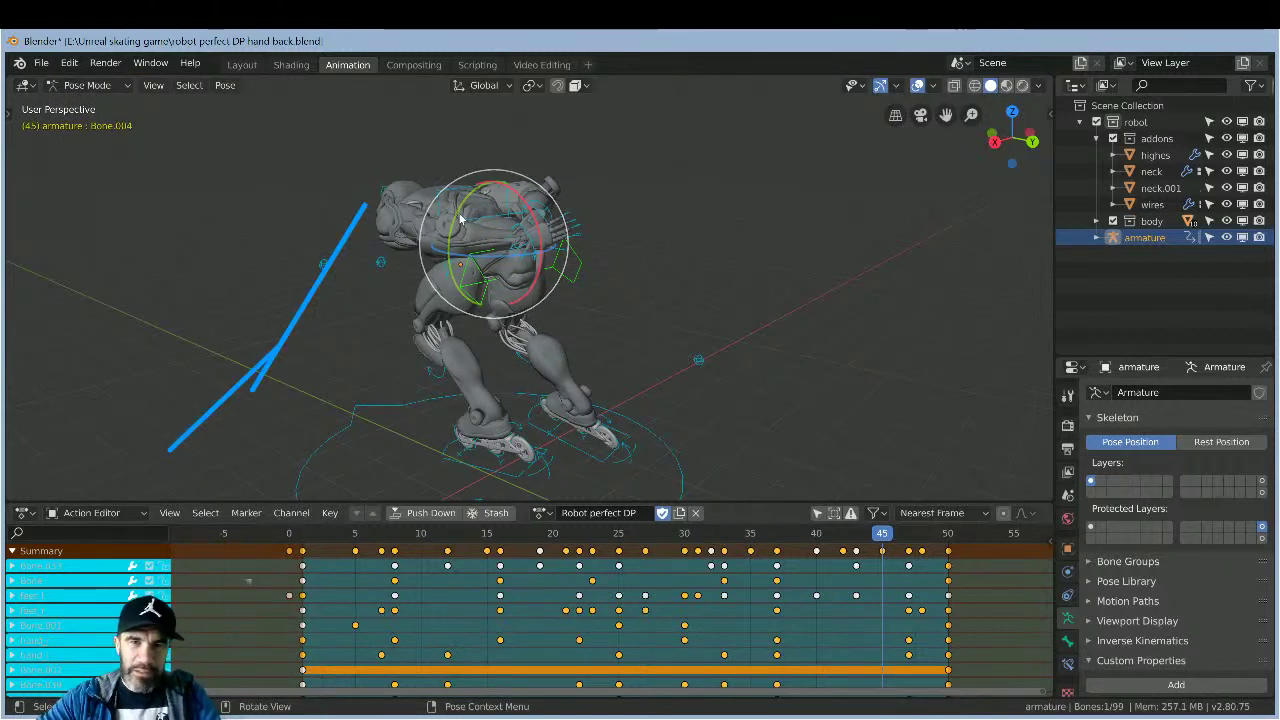
middle_drag(873, 255, 480, 124)
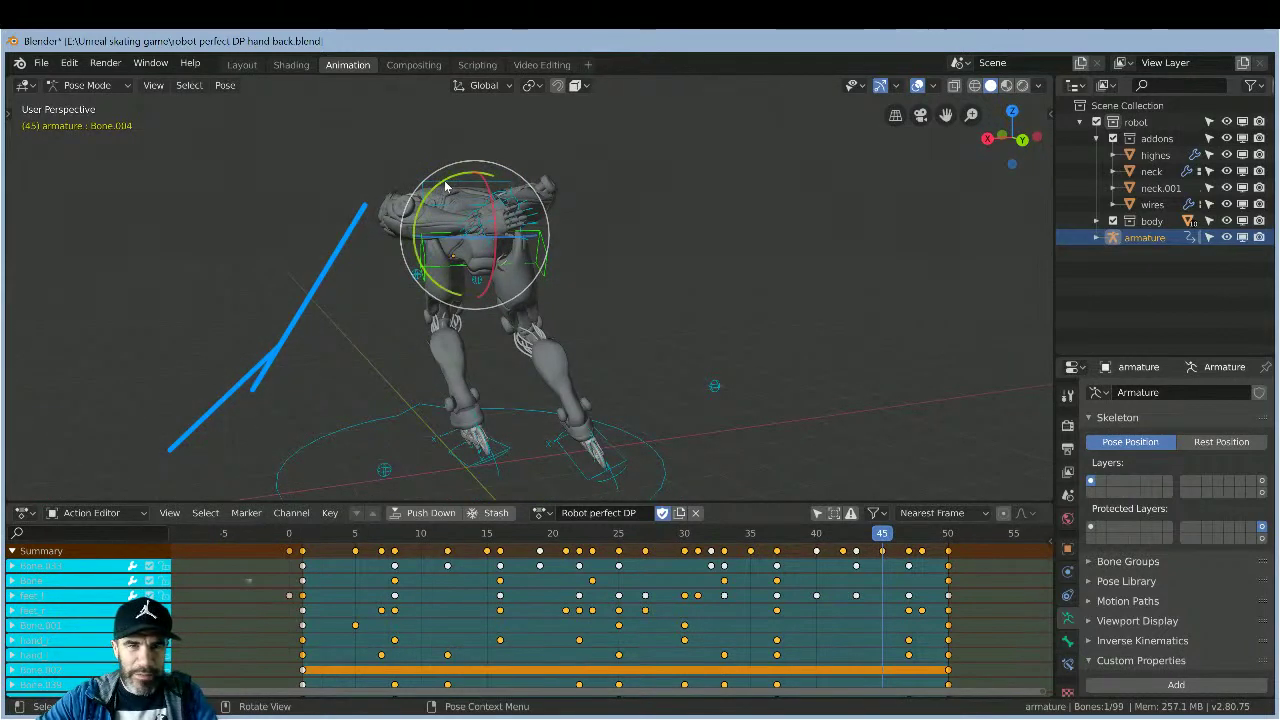
drag(440, 186, 60, 130)
click(70, 64)
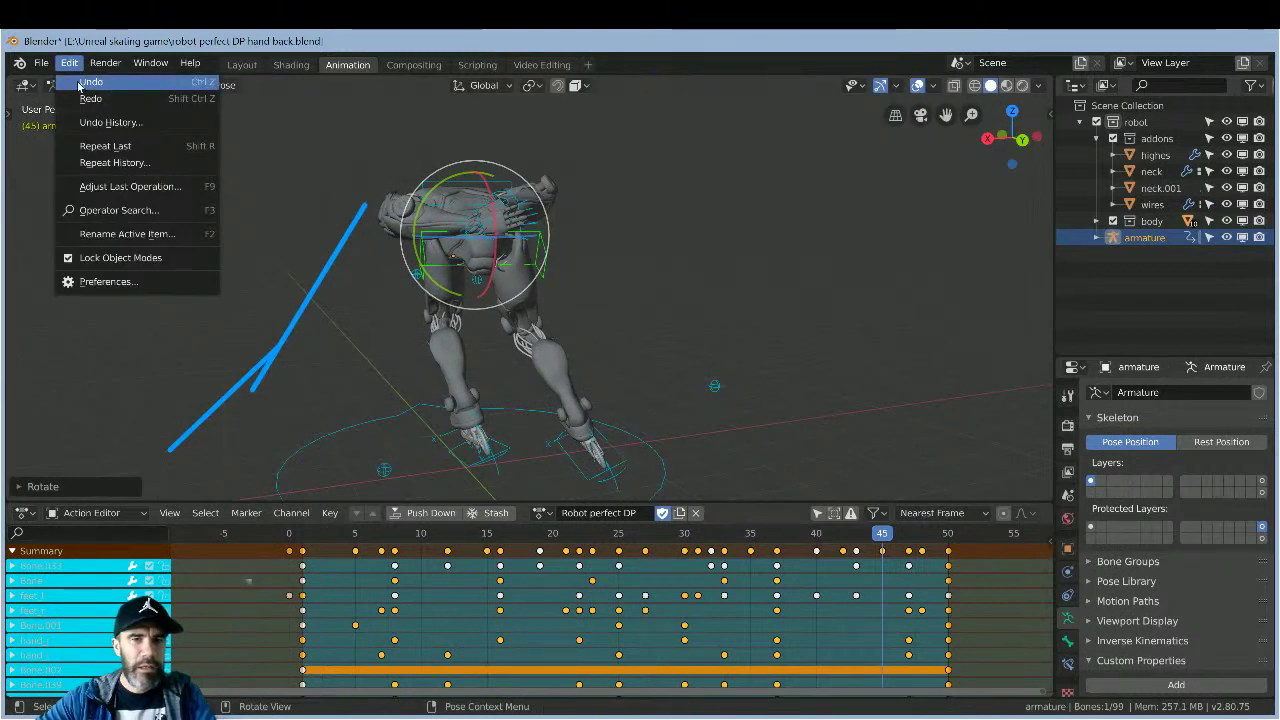
click(80, 84)
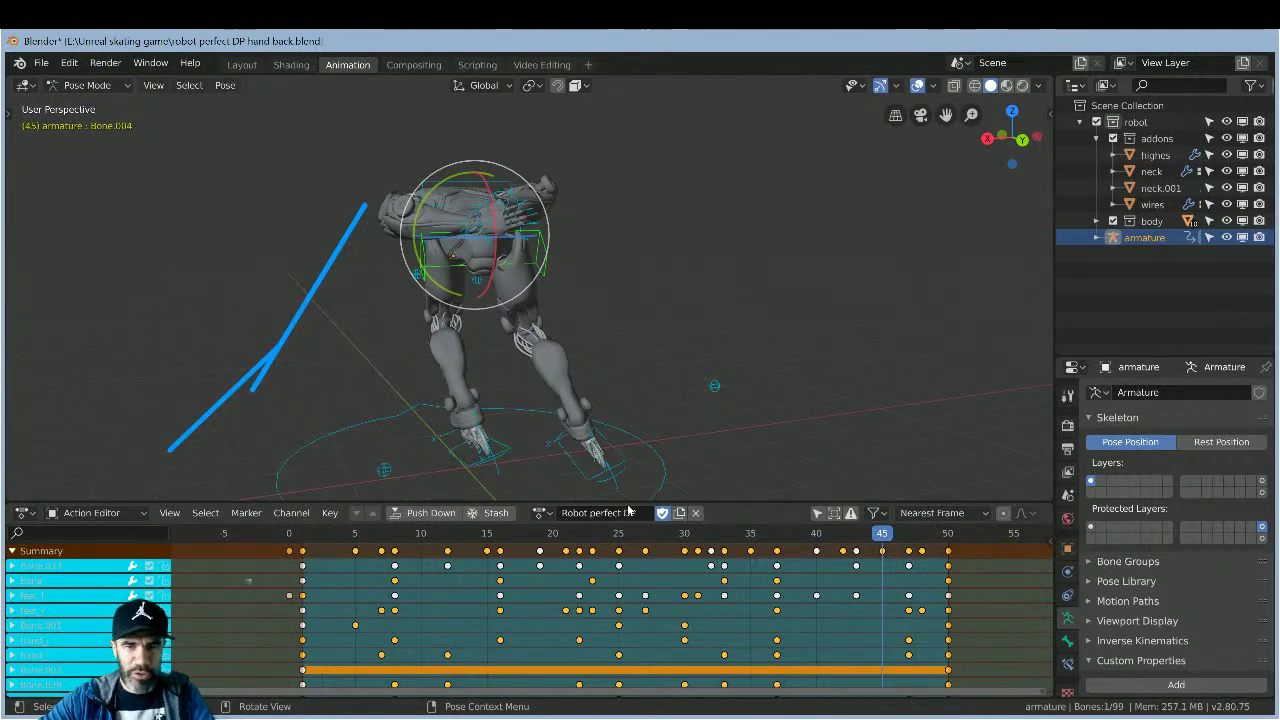
drag(883, 535, 860, 560)
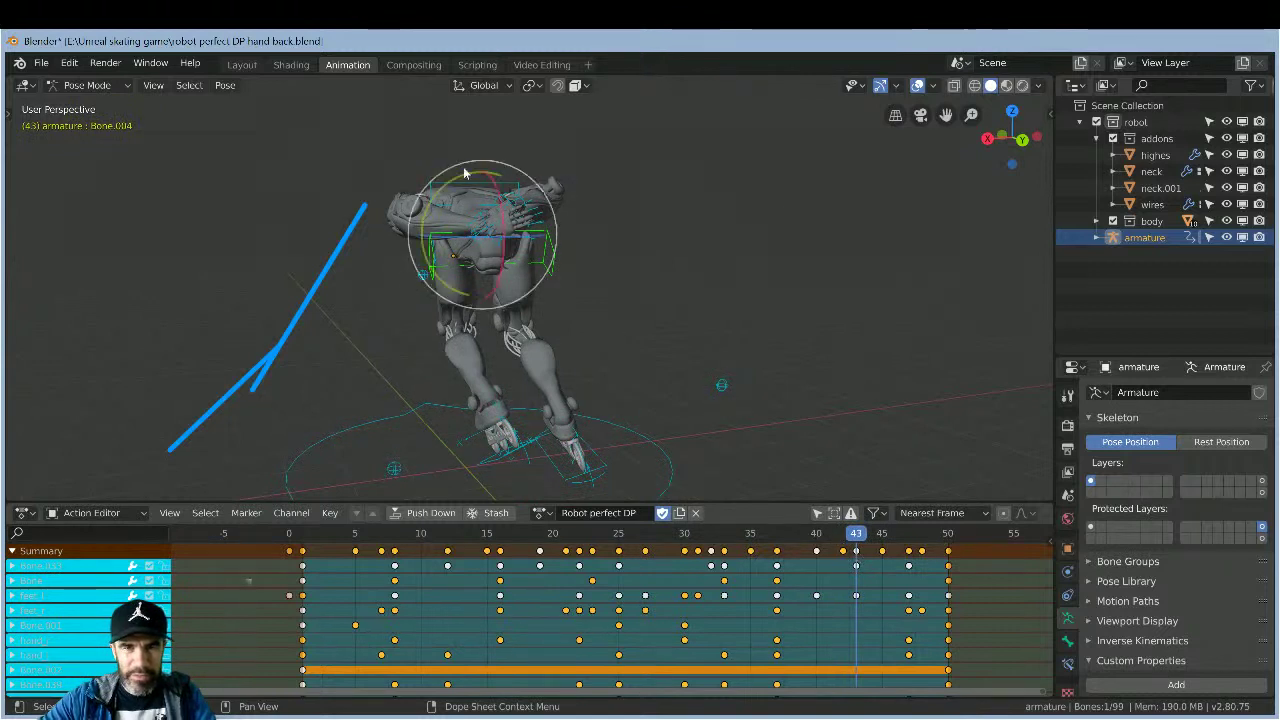
- Rotate the torso bone about its Y axis around frames 44–47
click(542, 257)
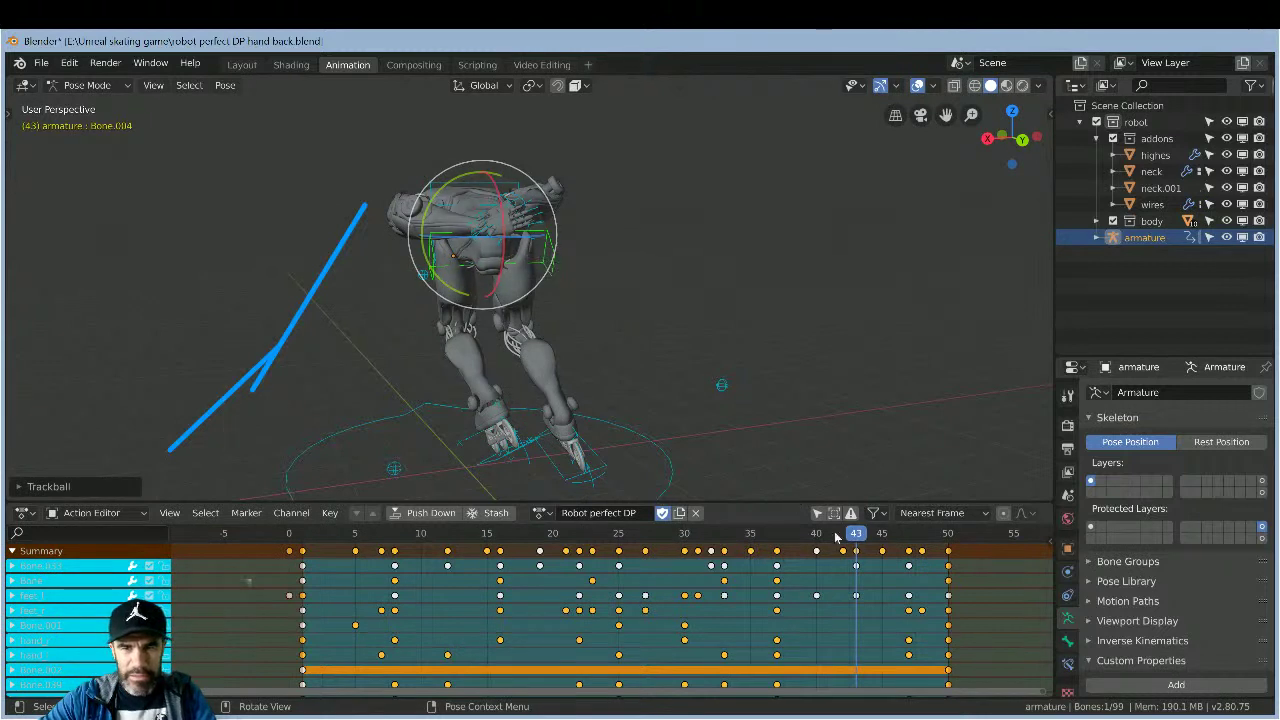
drag(860, 536, 908, 538)
key(r)
key(r)
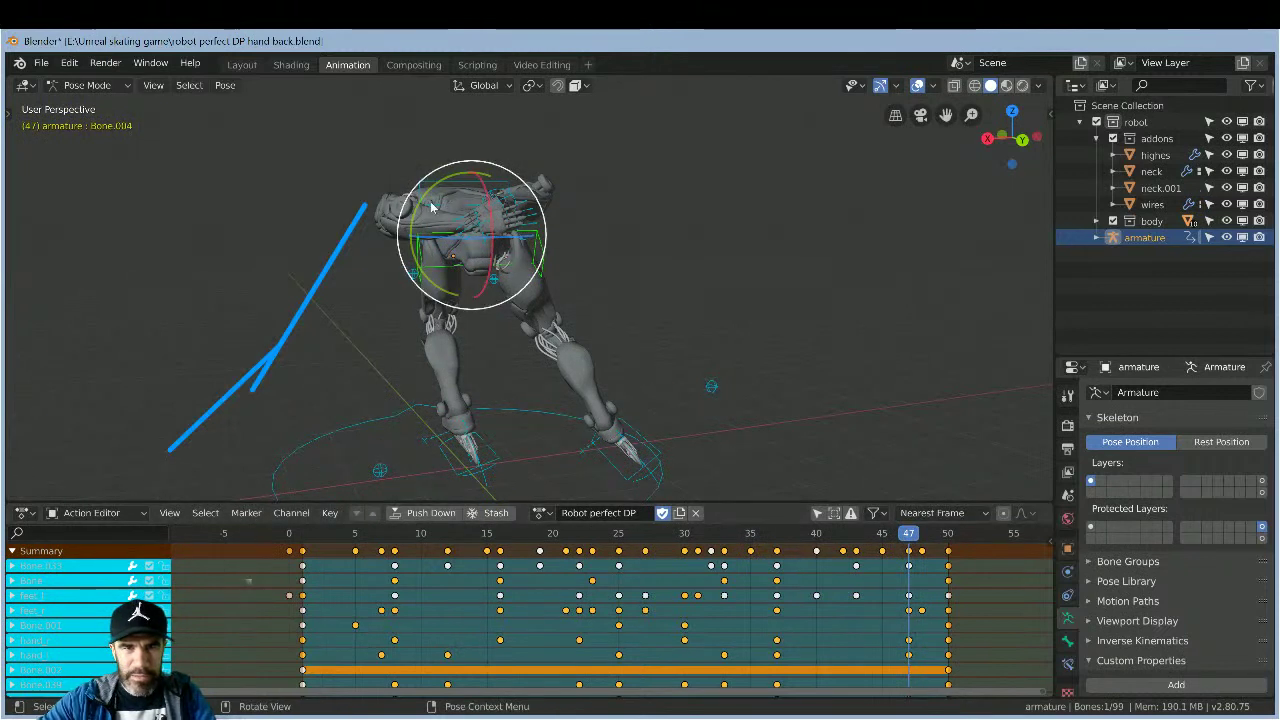
key(y)
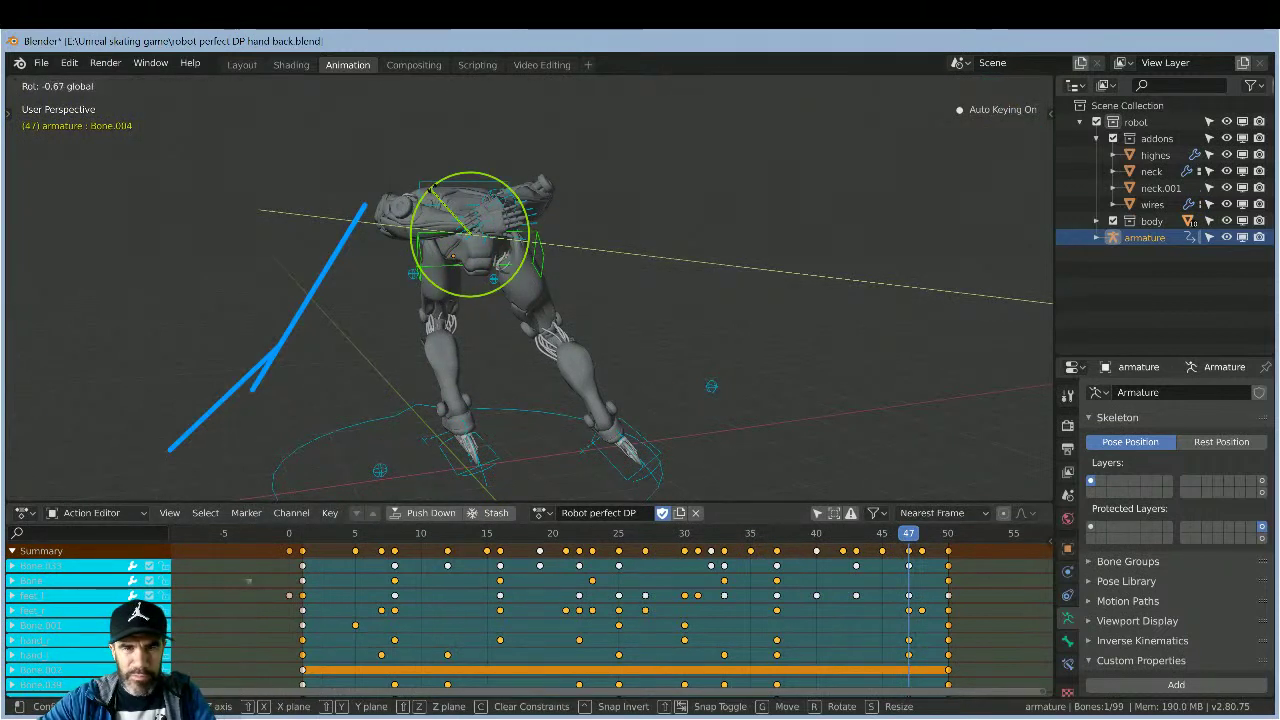
click(437, 193)
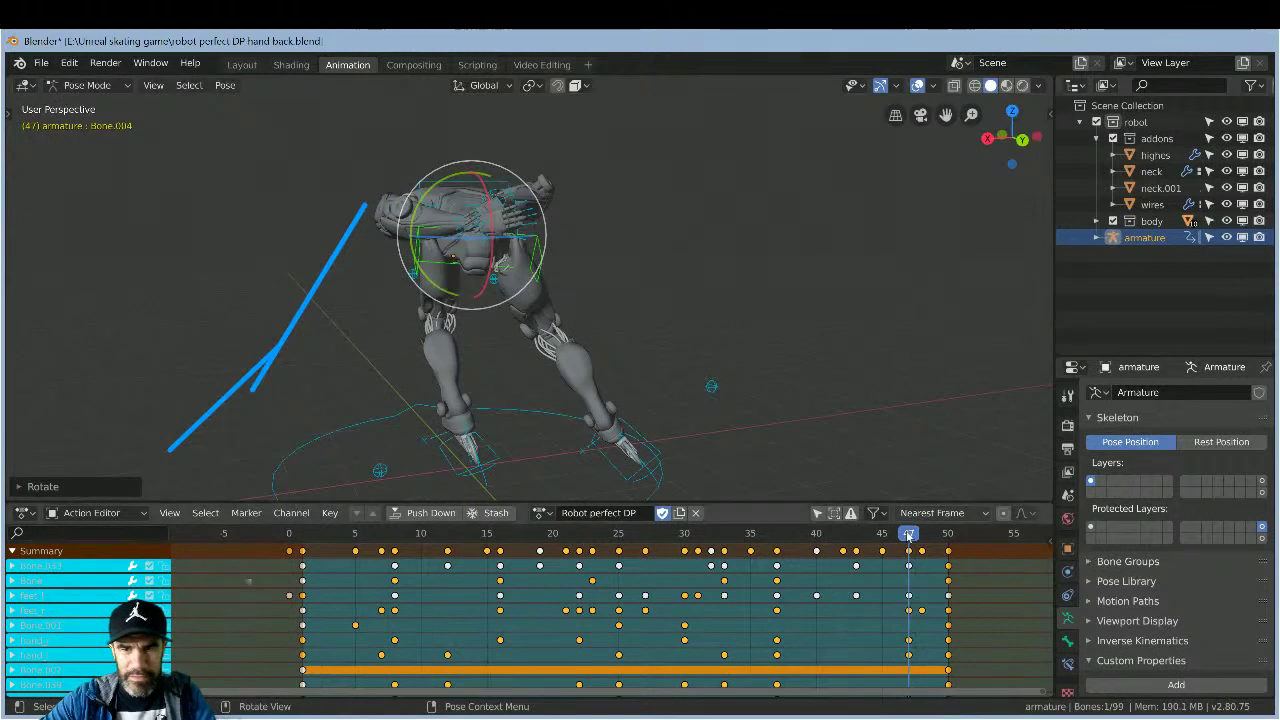
- Step back and forth between frames 44 and 46 comparing poses, then return to frame 20
key(Left)
key(Left)
key(Left)
key(Left)
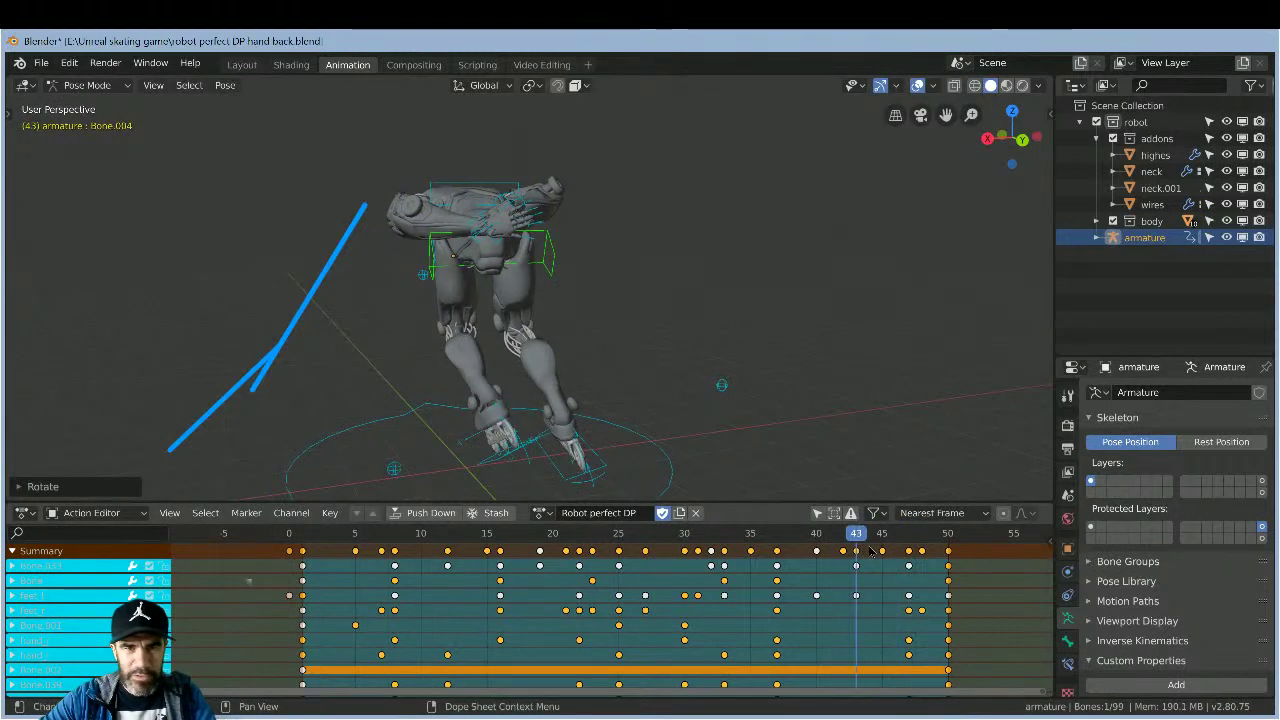
key(Right)
key(Right)
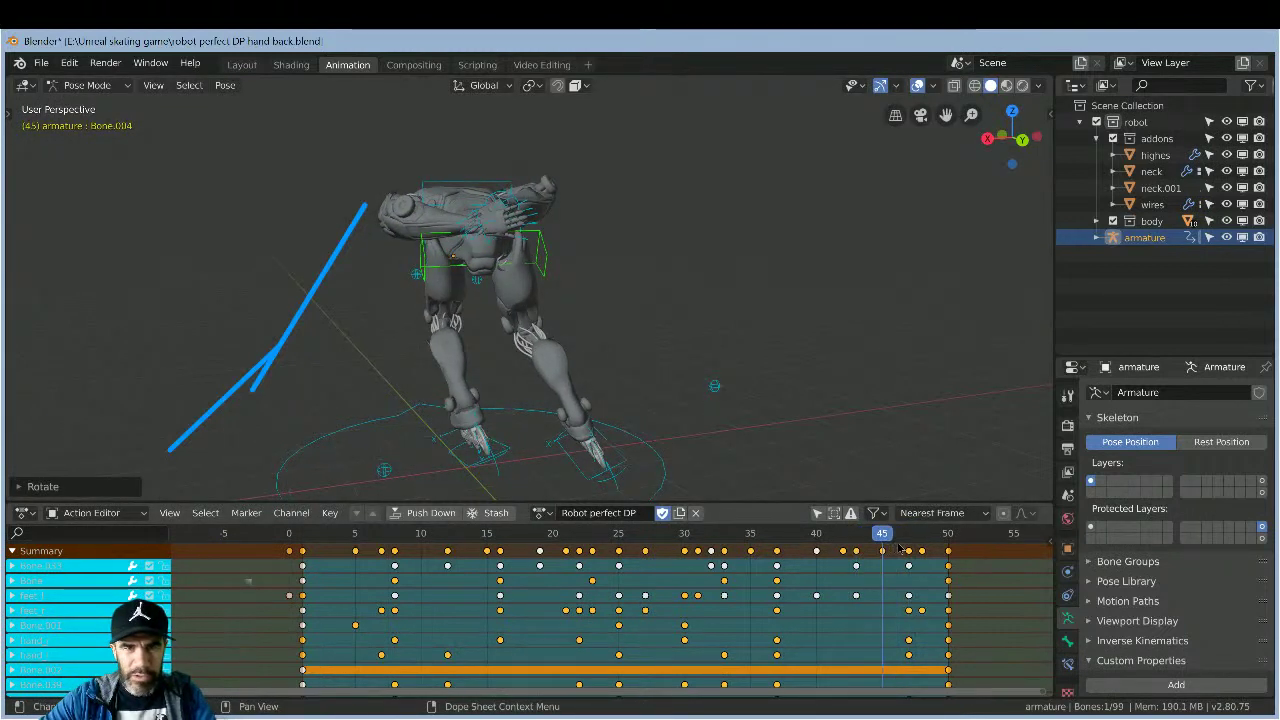
key(Right)
key(Left)
key(Left)
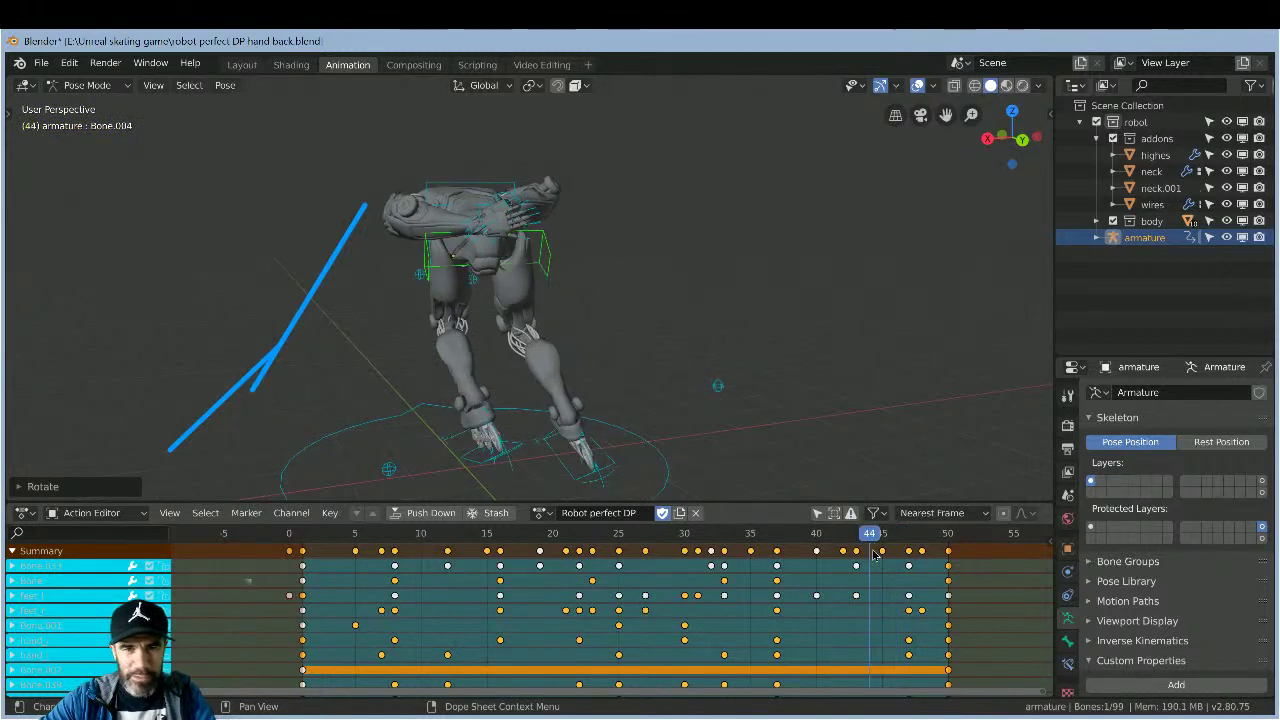
key(Right)
key(Right)
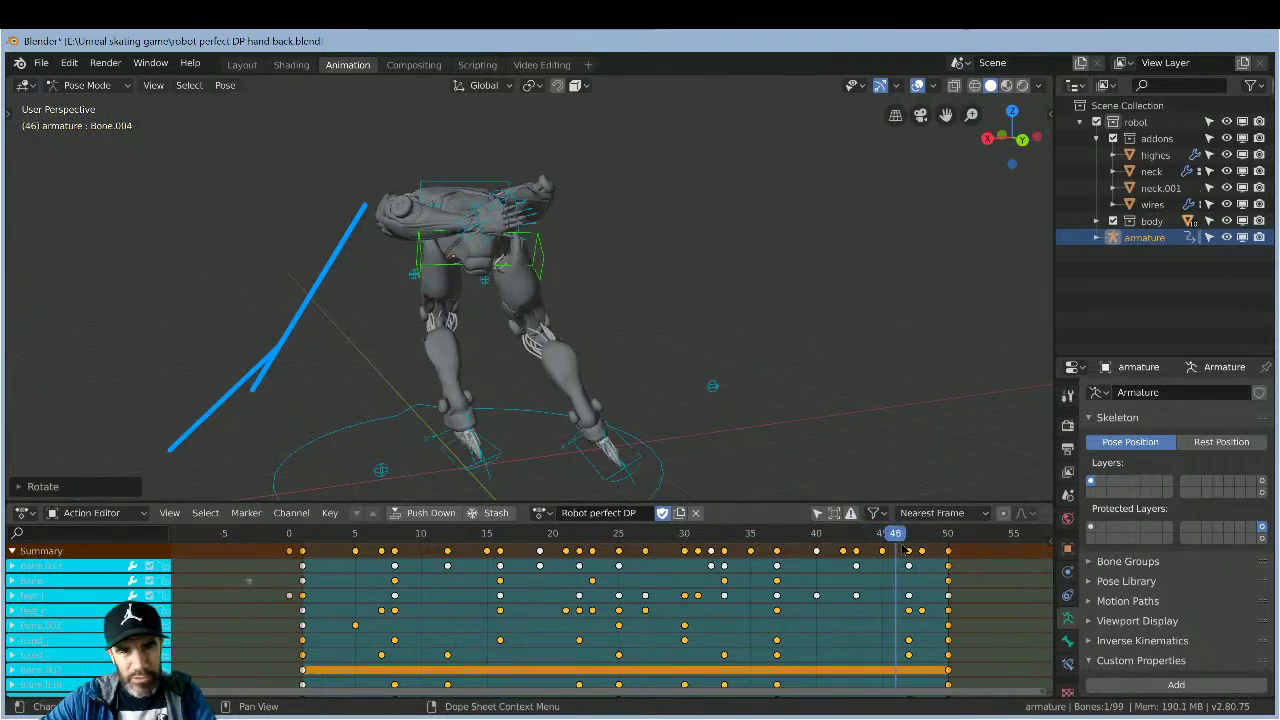
key(Left)
key(Left)
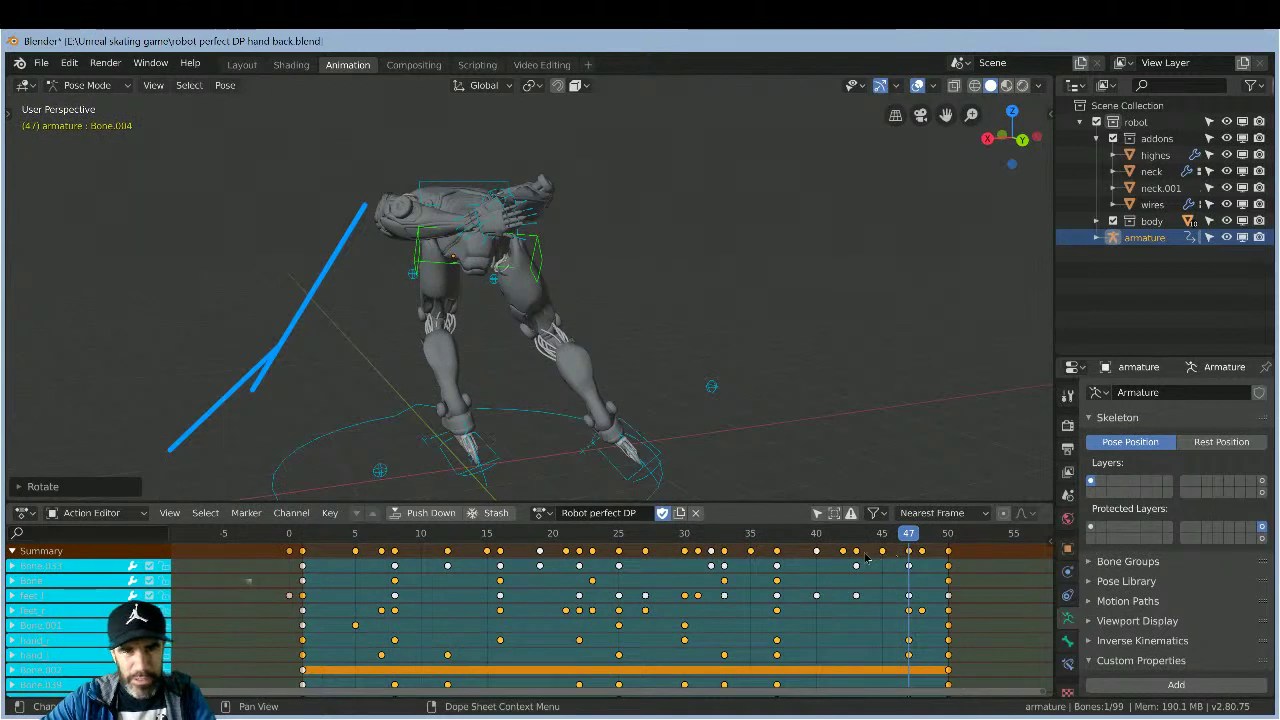
key(Right)
key(Right)
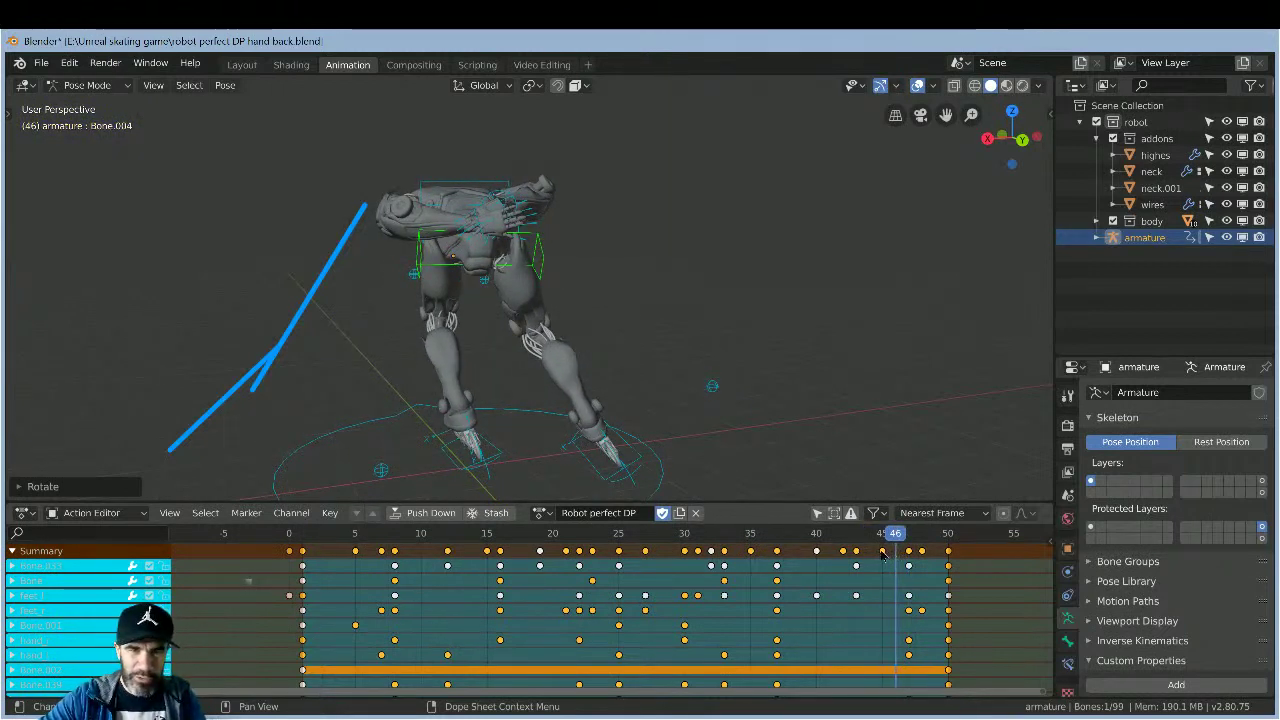
key(Left)
key(Left)
key(Right)
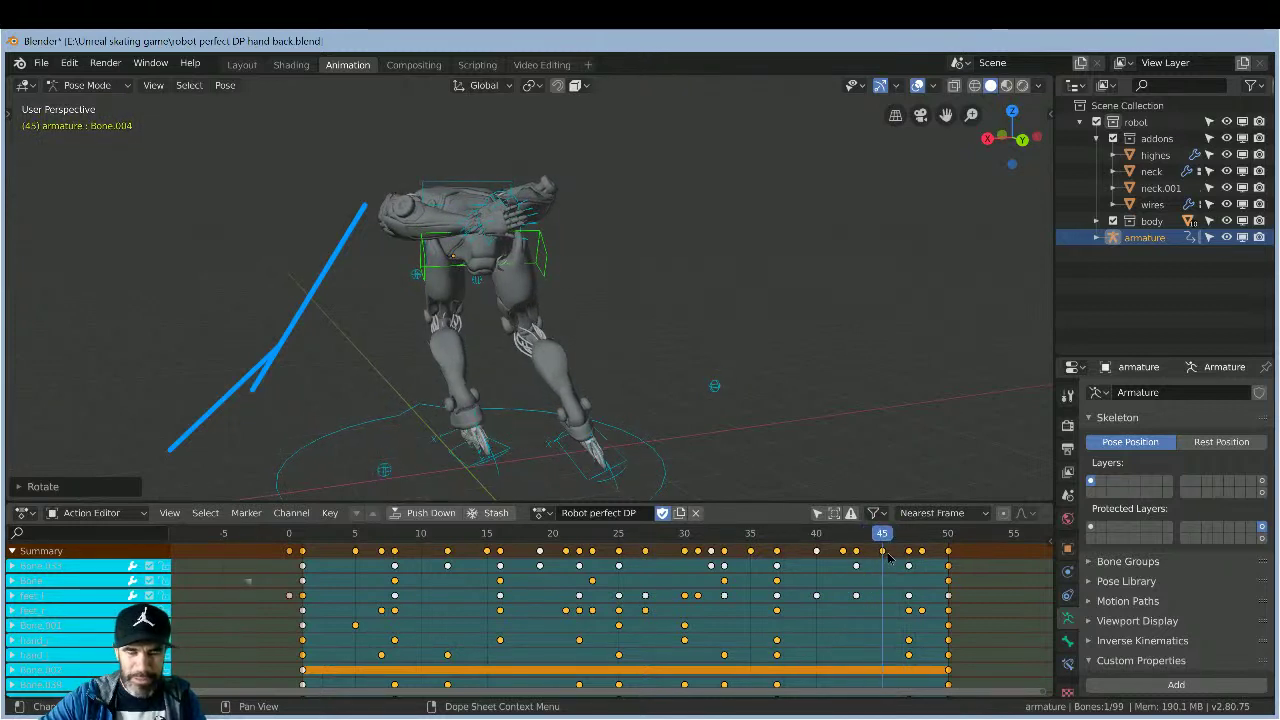
key(Right)
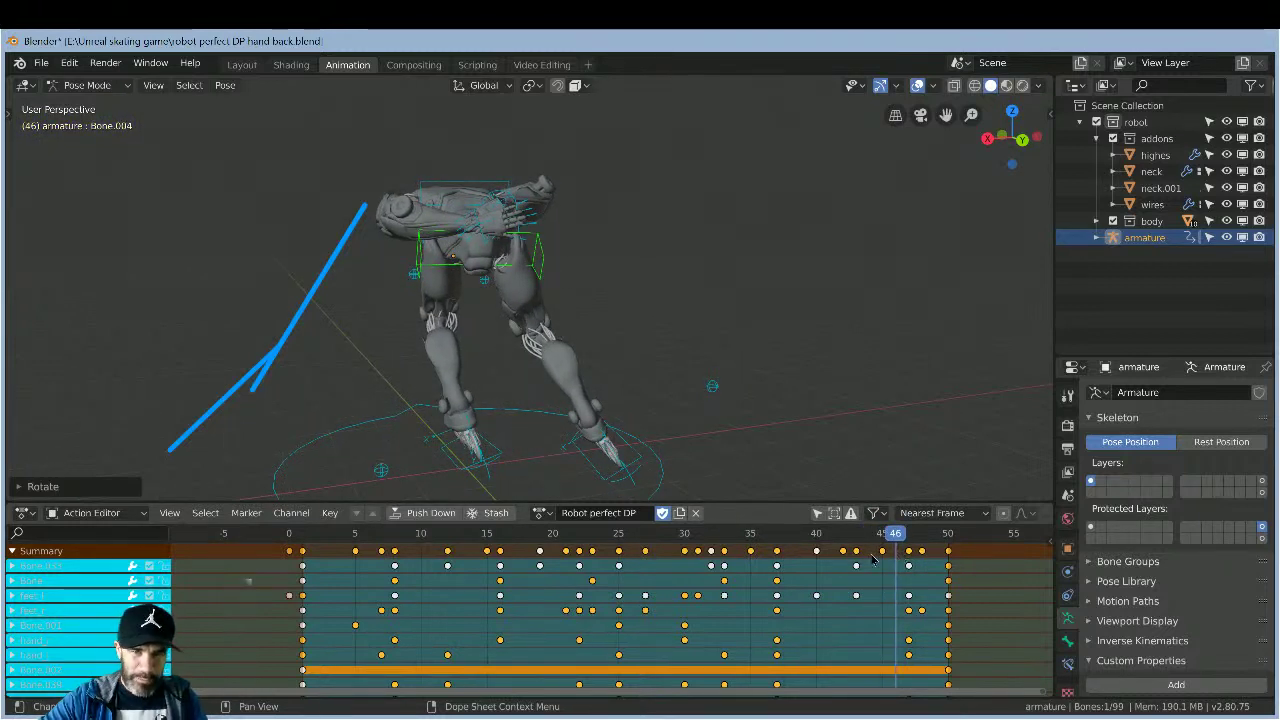
key(Left)
key(Left)
key(Right)
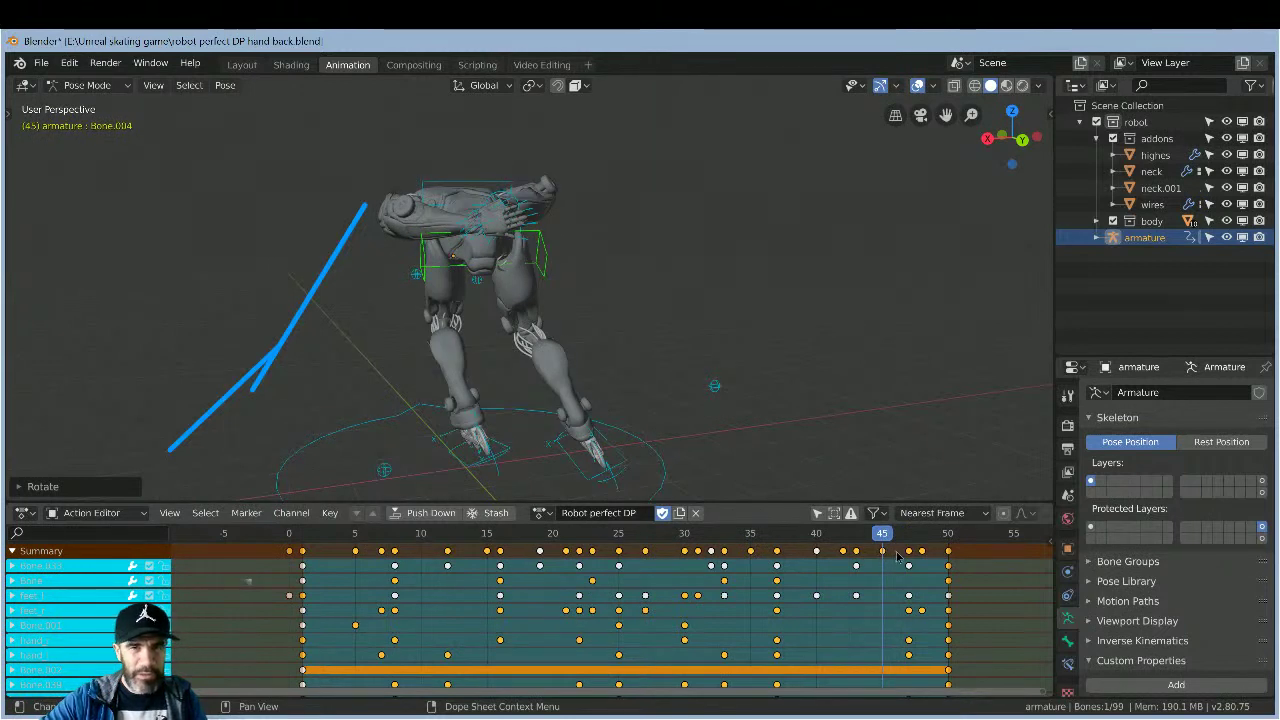
key(Right)
mouse_move(909, 551)
mouse_down()
mouse_move(869, 552)
mouse_move(896, 553)
mouse_up()
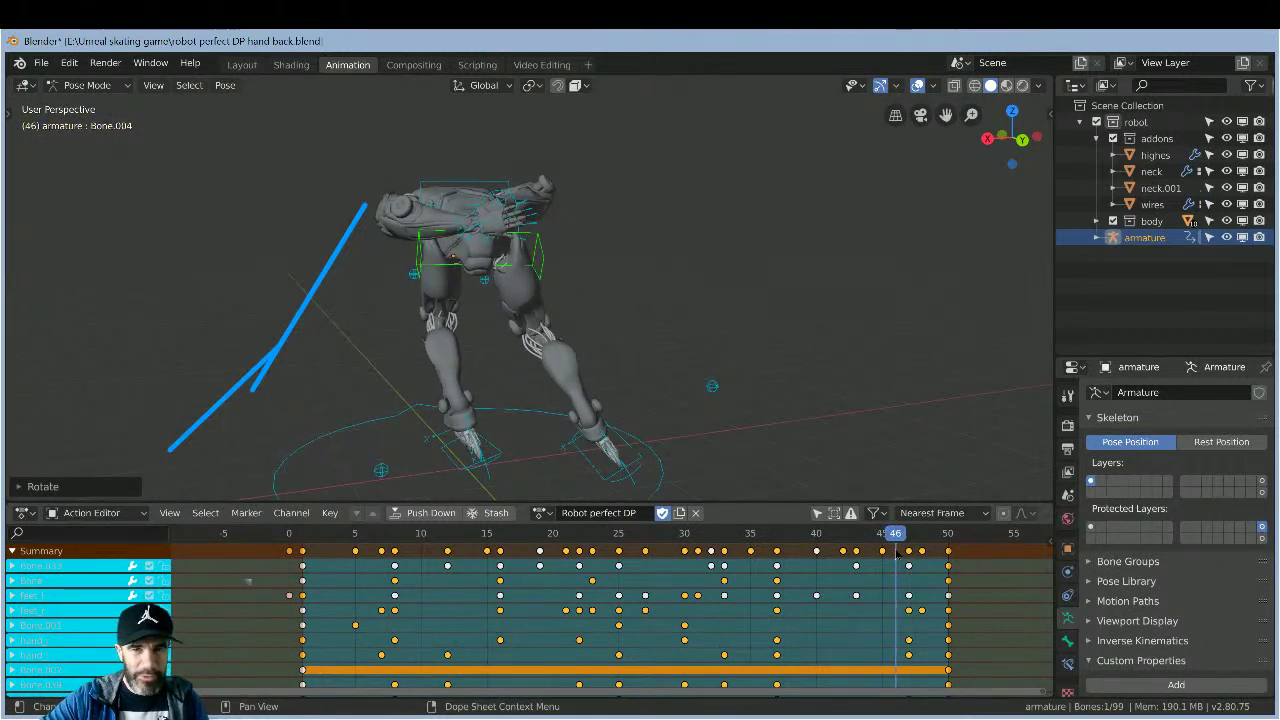
drag(731, 553, 552, 546)
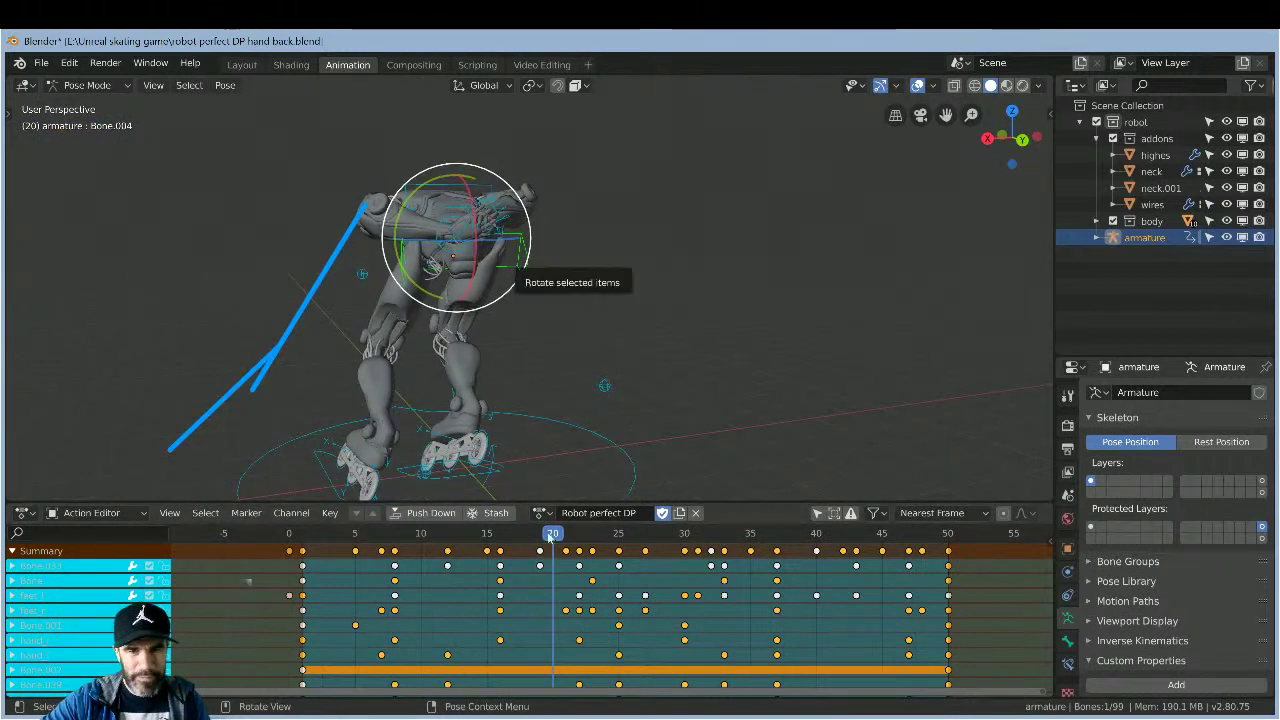
- Scrub the torso motion across frames 15–23, ending at frame 31
click(545, 542)
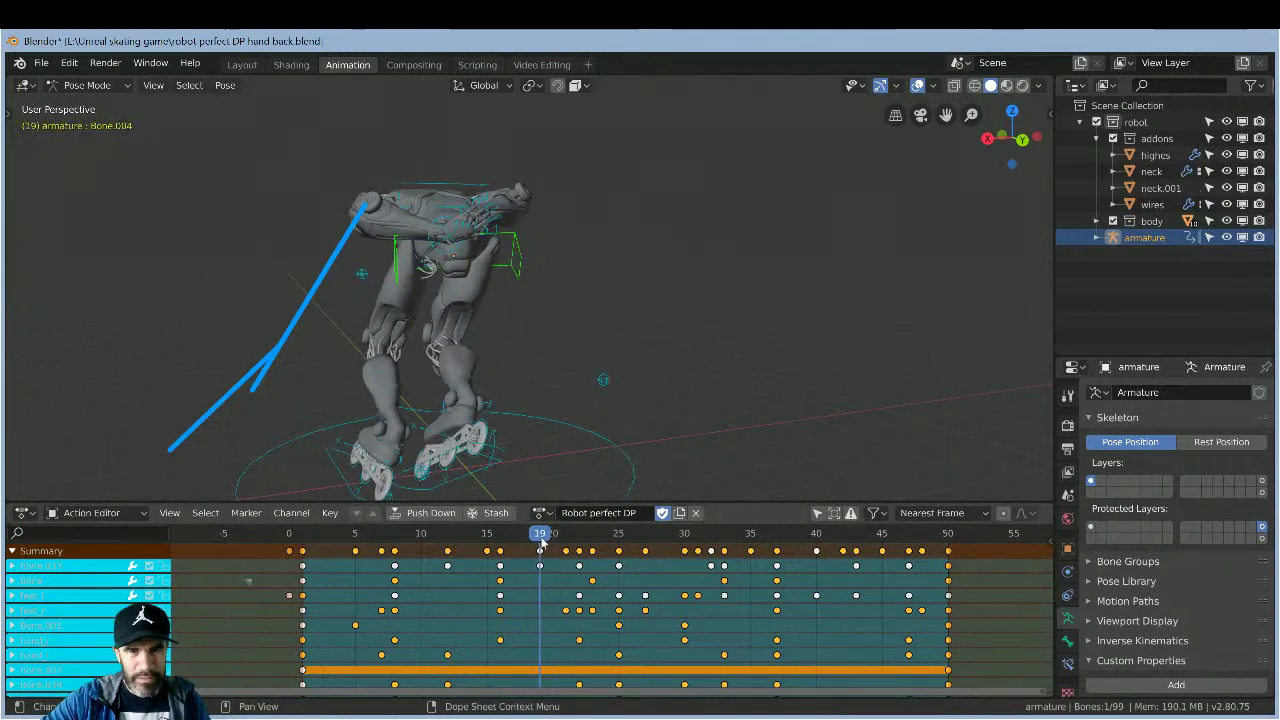
drag(552, 542, 566, 542)
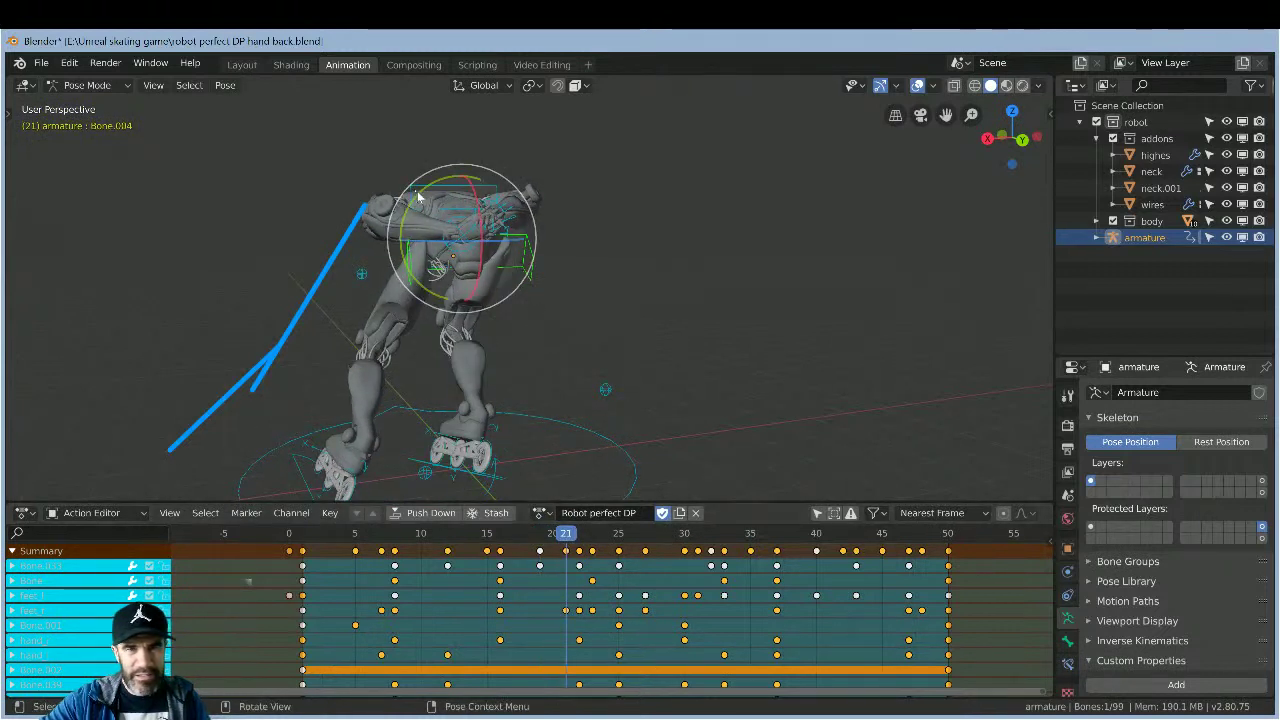
drag(415, 196, 415, 205)
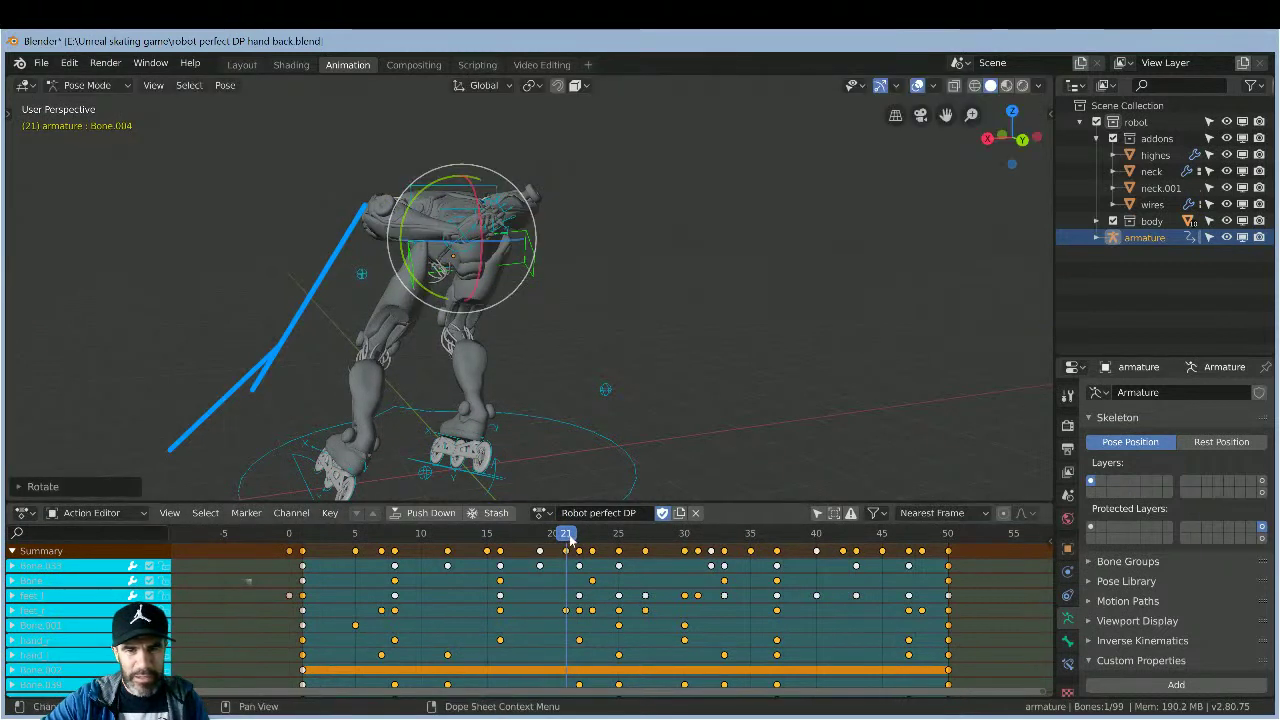
drag(587, 541, 598, 543)
drag(515, 540, 697, 552)
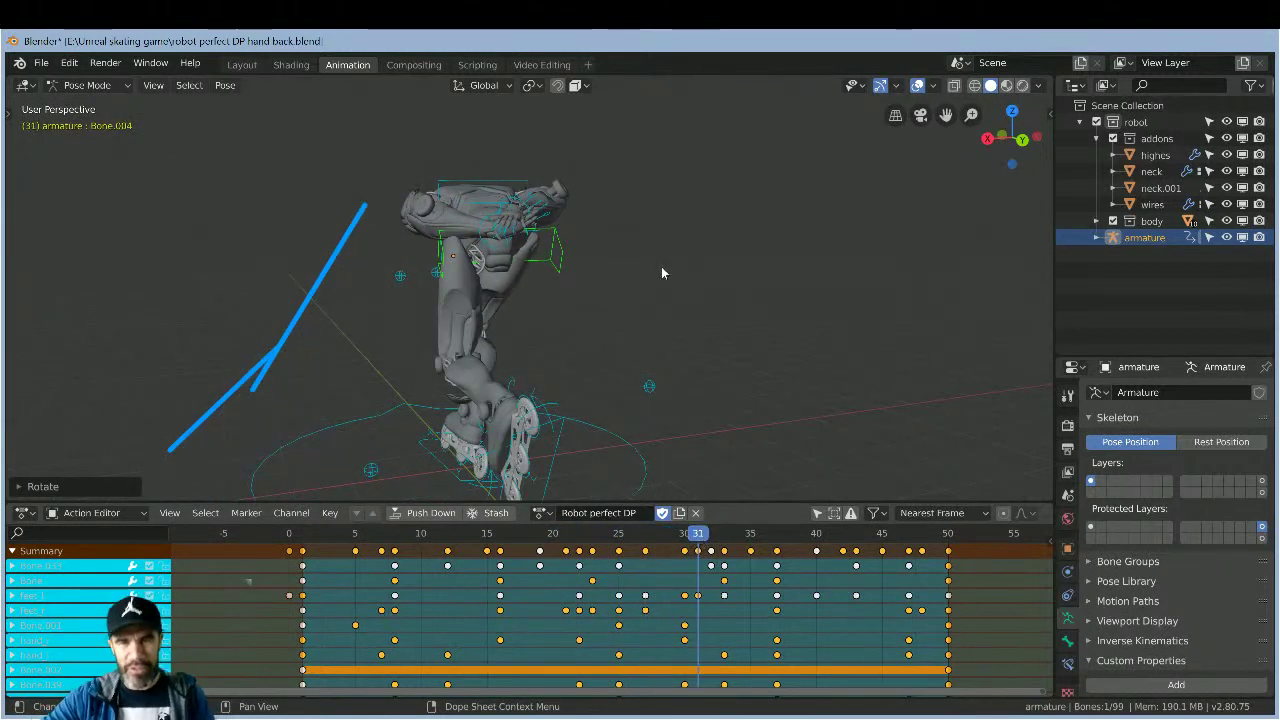
- Undo an accidental grab-move of Bone.004 and bring up the undo commands again
key(g)
click(702, 259)
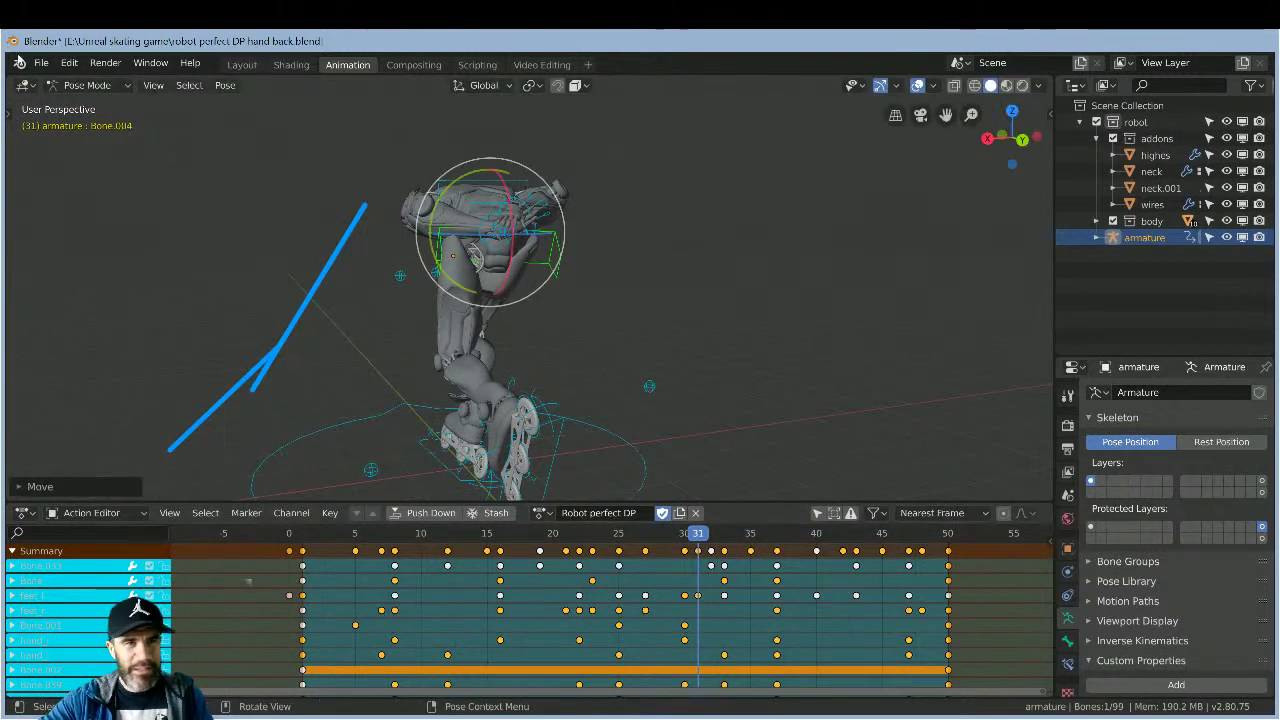
click(69, 62)
click(90, 82)
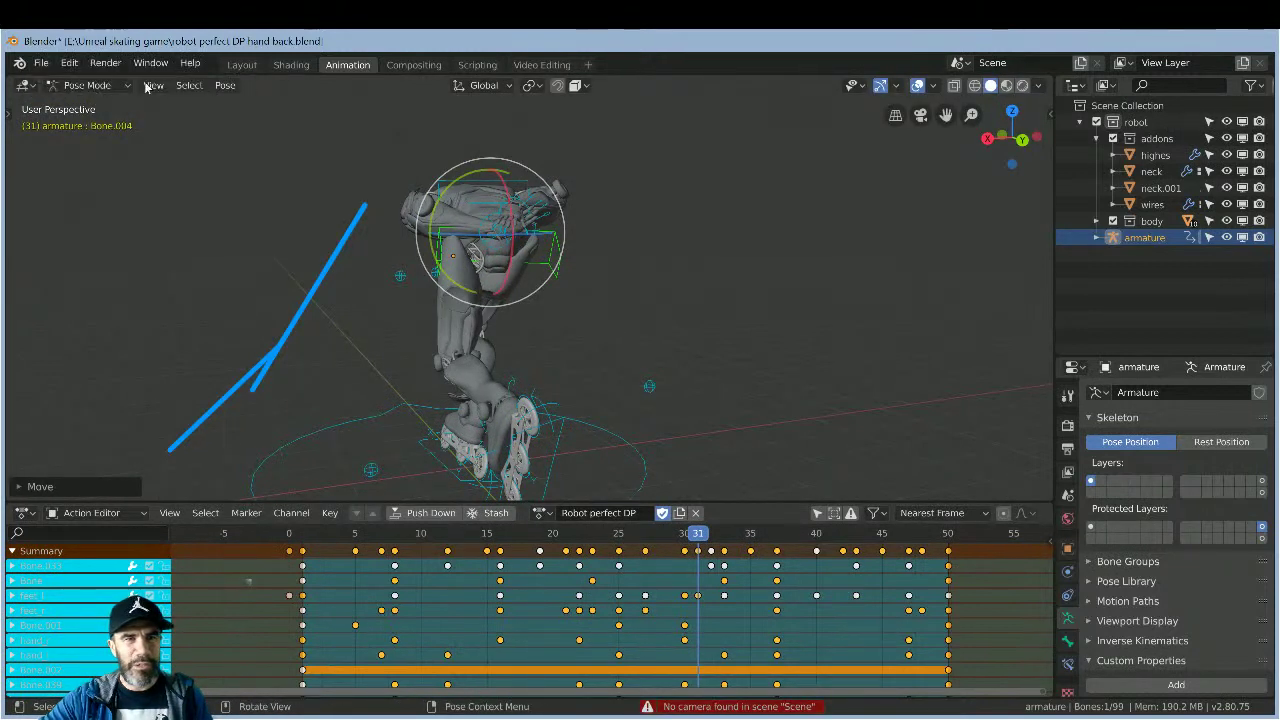
click(67, 62)
mouse_move(66, 63)
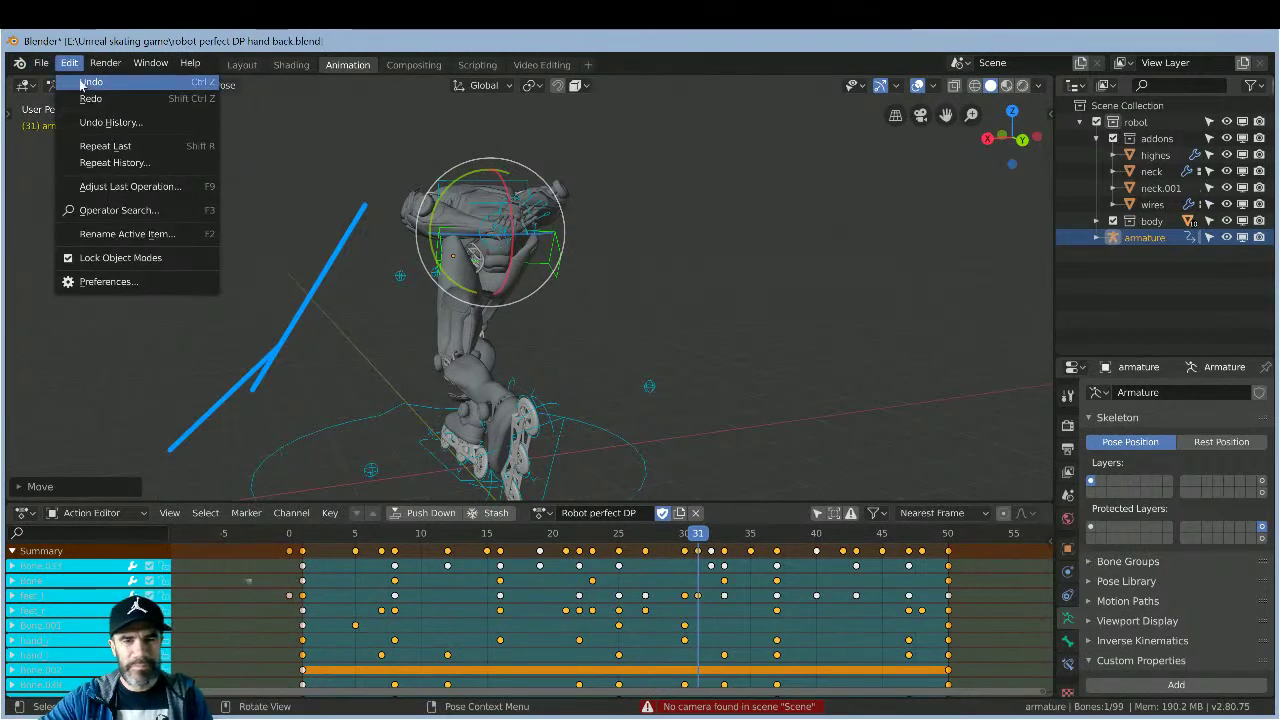
- From a side view, rotate Bone.002 slightly on X at frame 31 to auto-key it
middle_drag(757, 271, 815, 255)
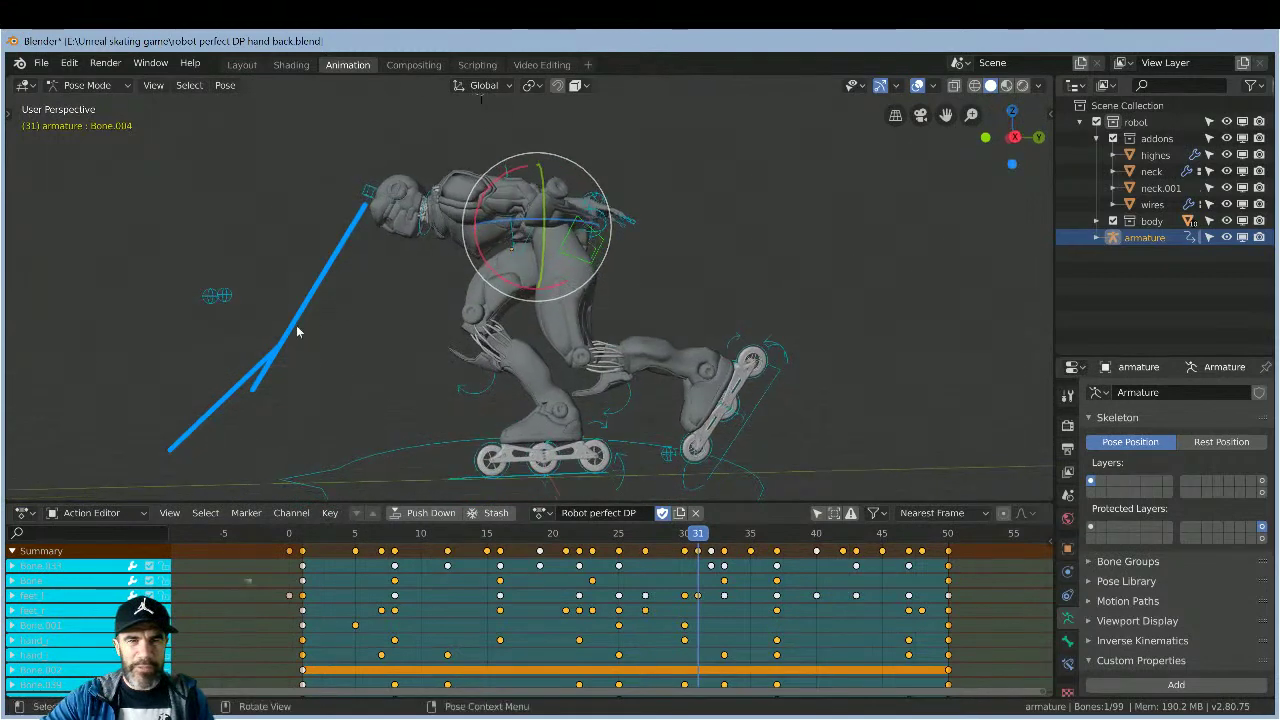
middle_drag(402, 318, 506, 313)
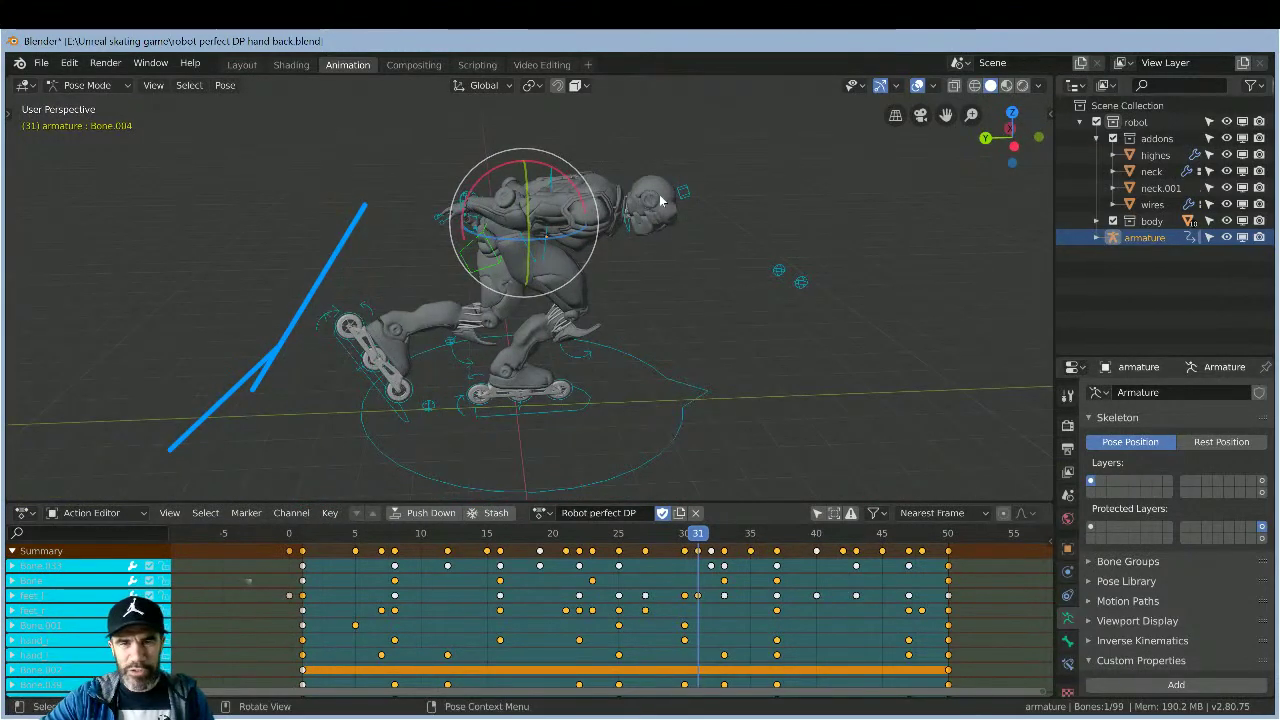
click(629, 233)
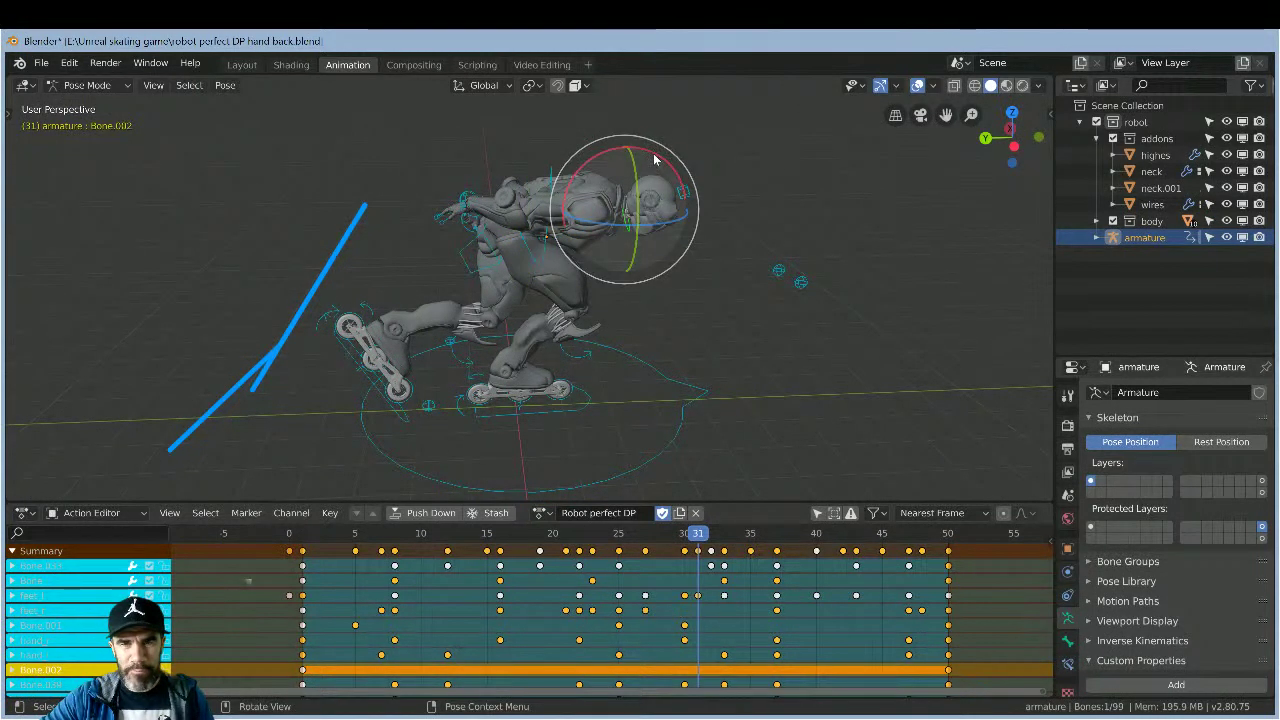
drag(651, 153, 650, 153)
click(71, 66)
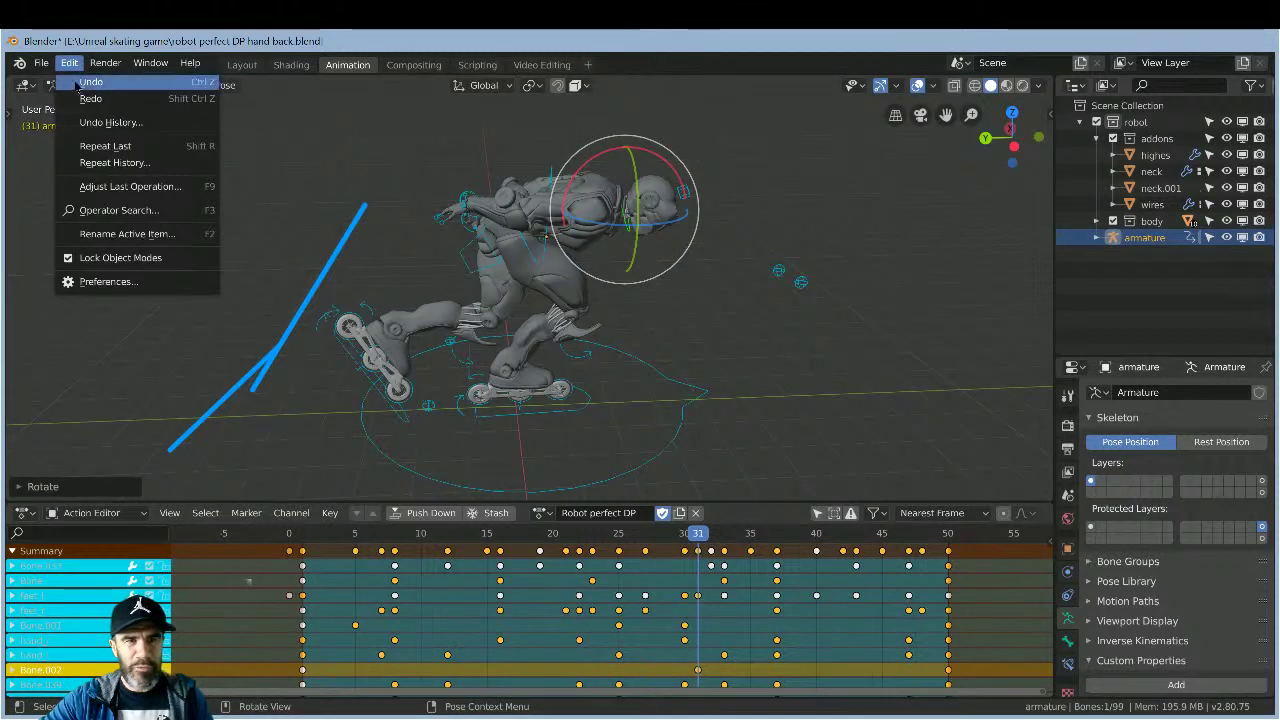
click(677, 199)
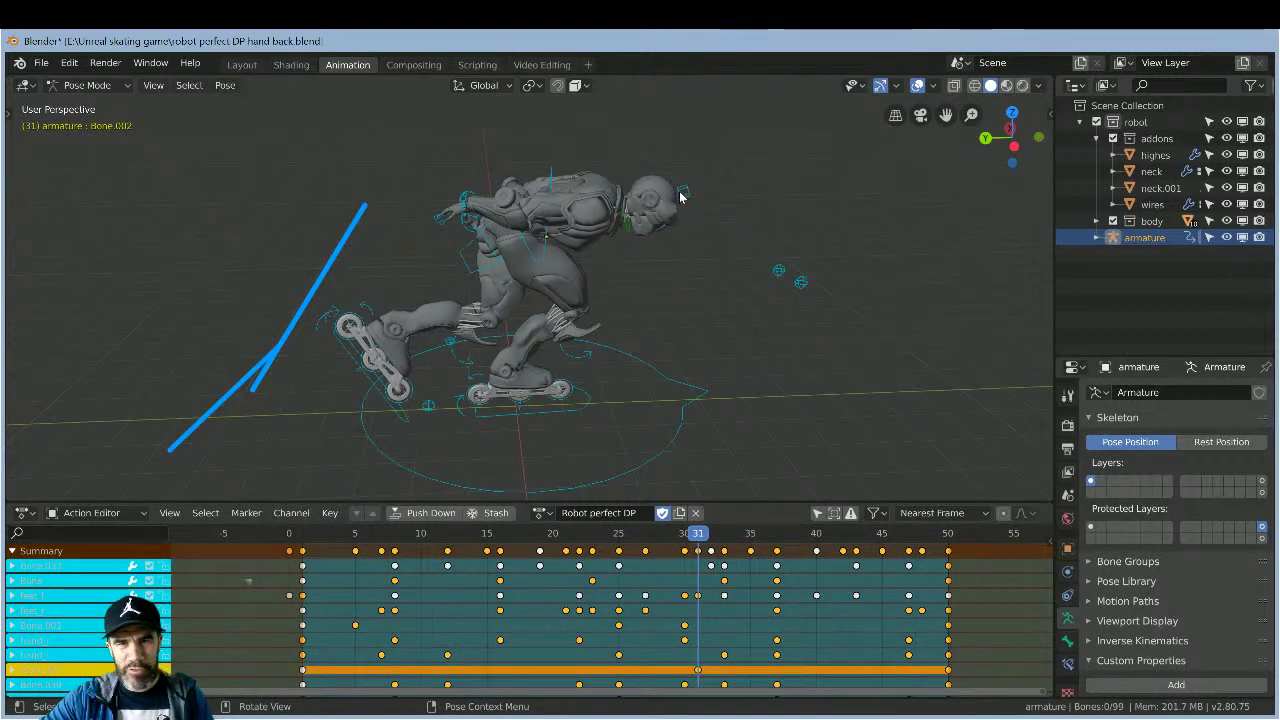
- Tilt the head bone Bone.003 around the X axis at frame 31
click(685, 197)
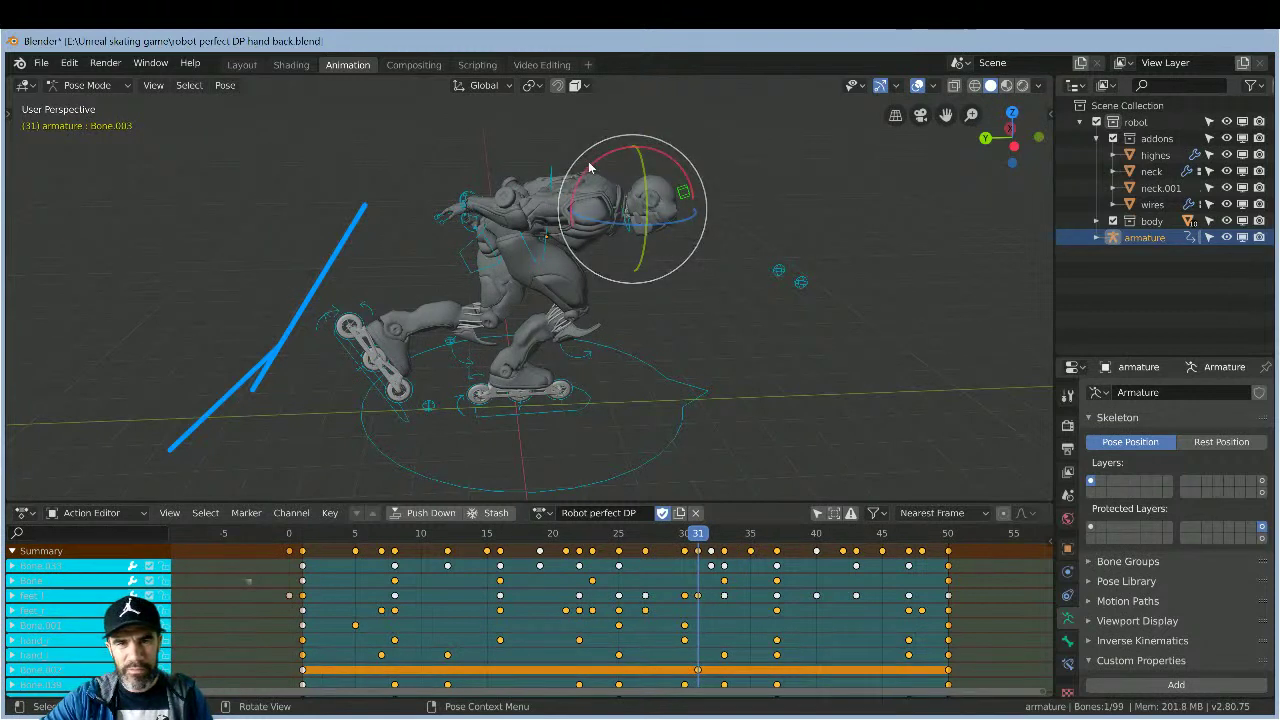
drag(585, 173, 597, 172)
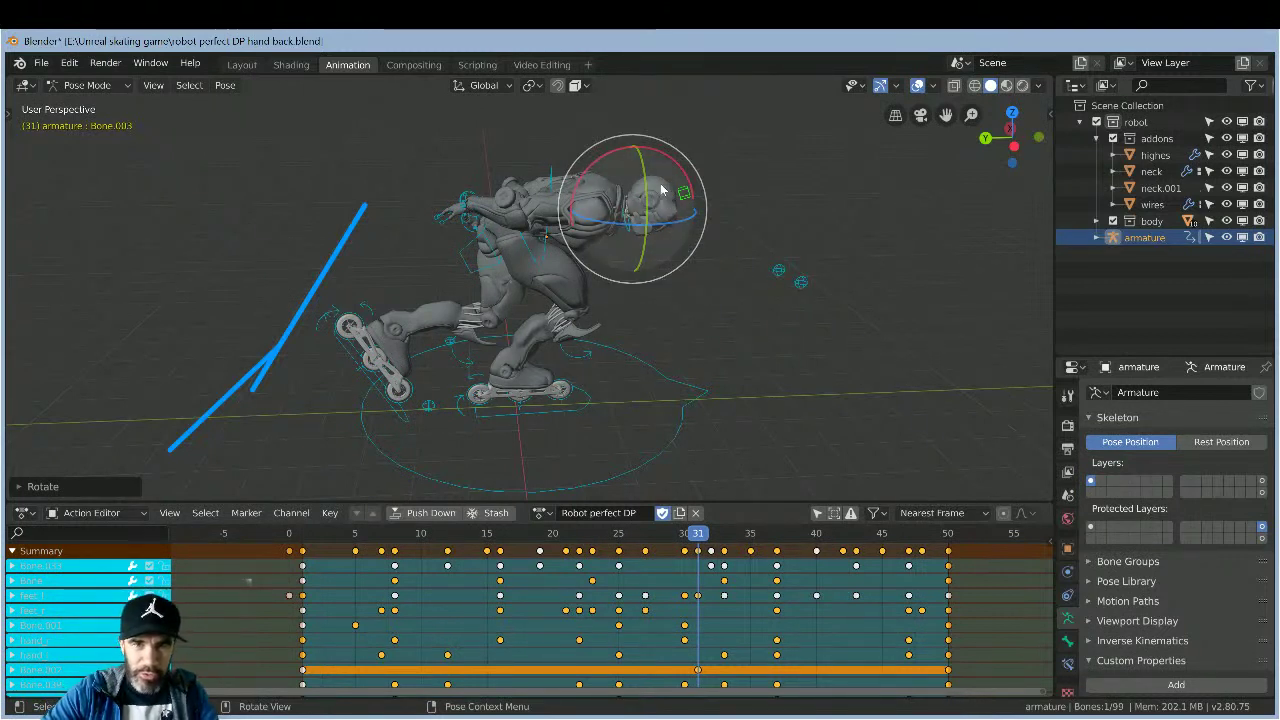
drag(608, 150, 586, 170)
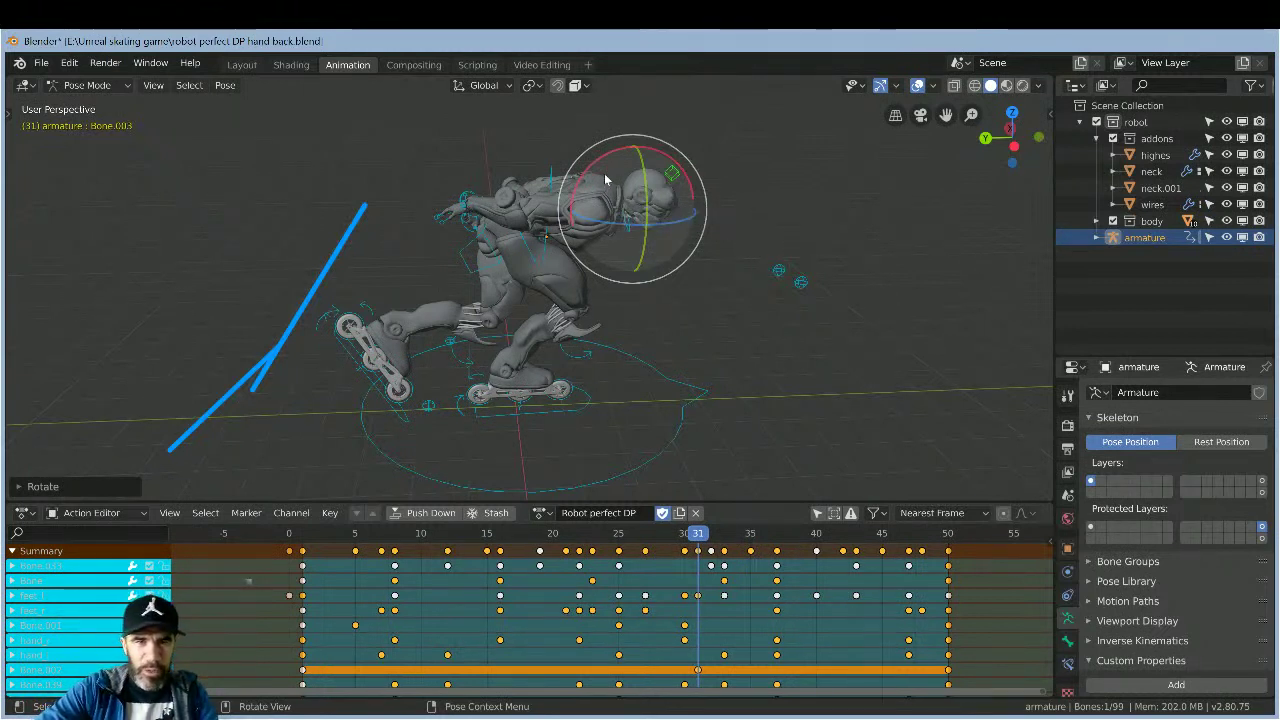
key(r)
key(Escape)
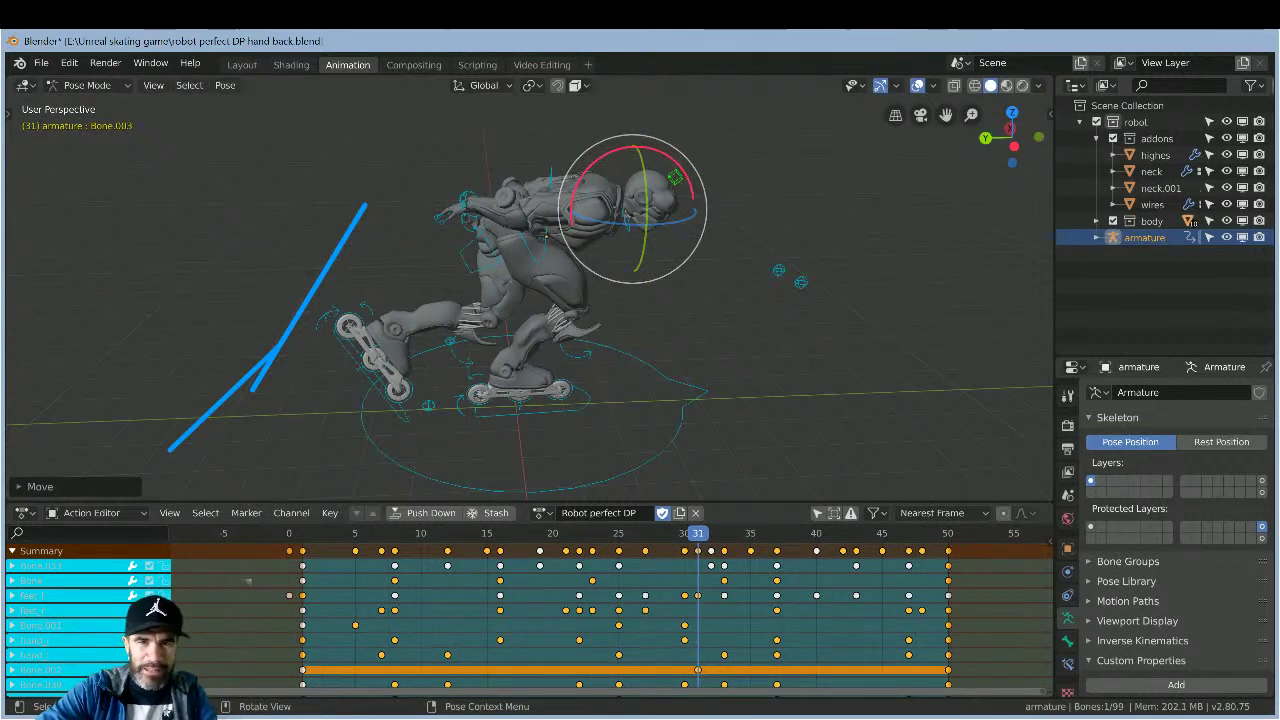
key(r)
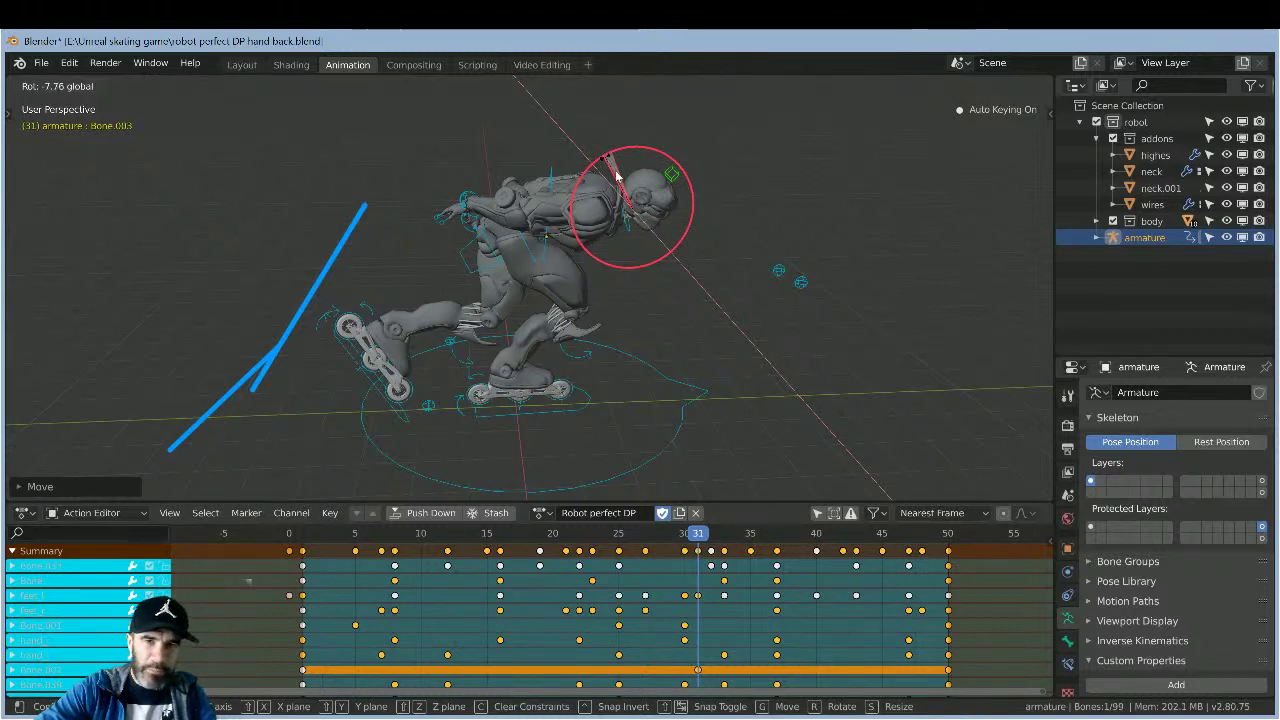
click(632, 205)
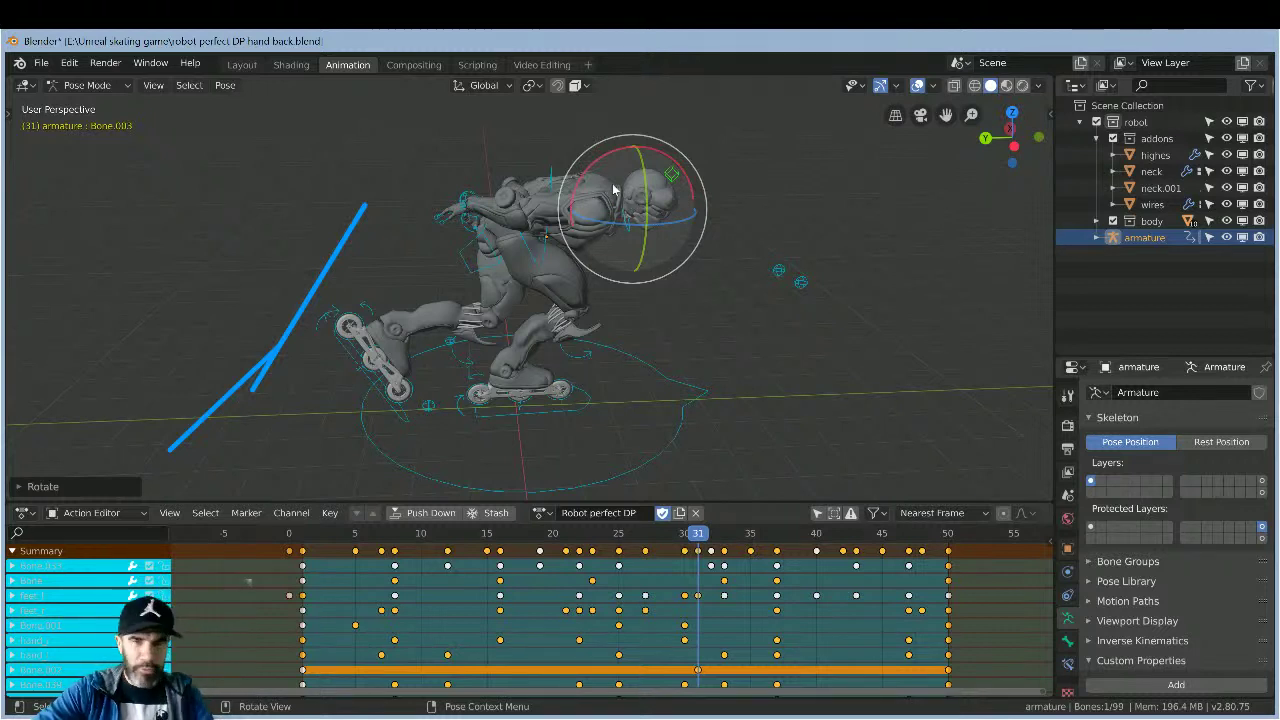
drag(598, 158, 618, 165)
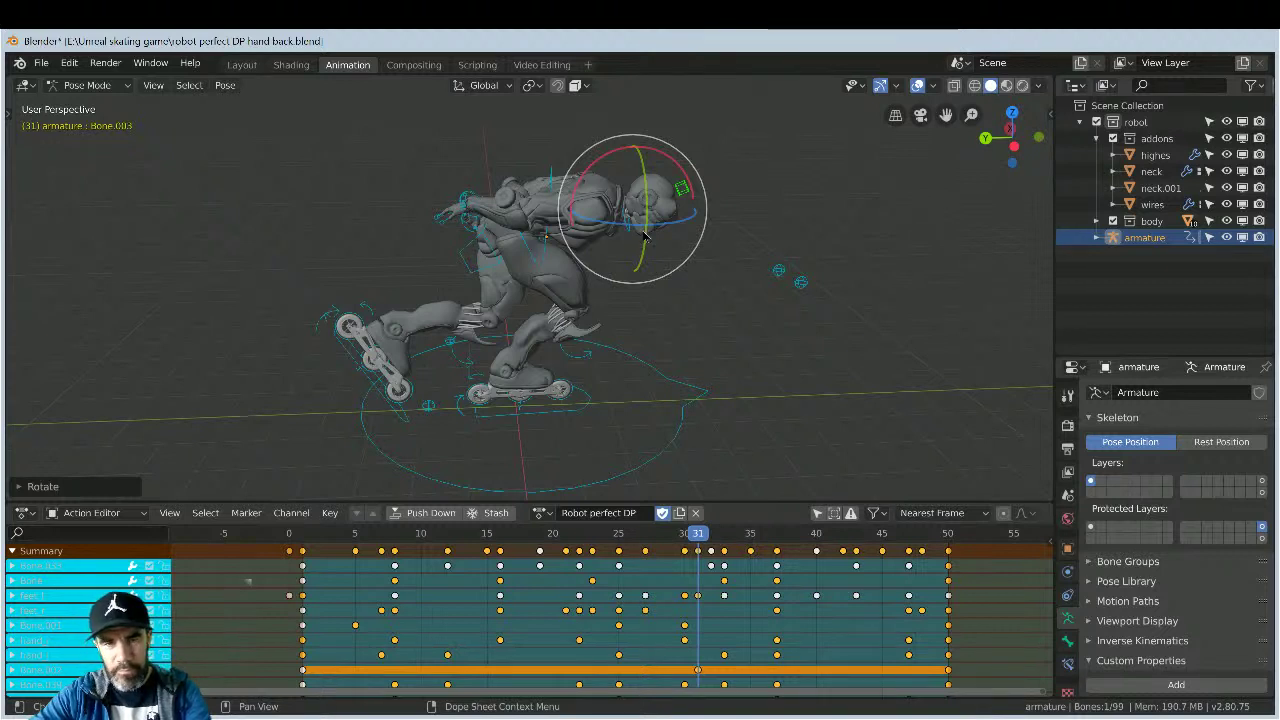
- Sketch annotation lines from the head showing its downward and forward aim, redrawing the forward line
mouse_move(651, 243)
mouse_down()
mouse_move(720, 350)
mouse_move(772, 394)
mouse_move(636, 232)
mouse_up()
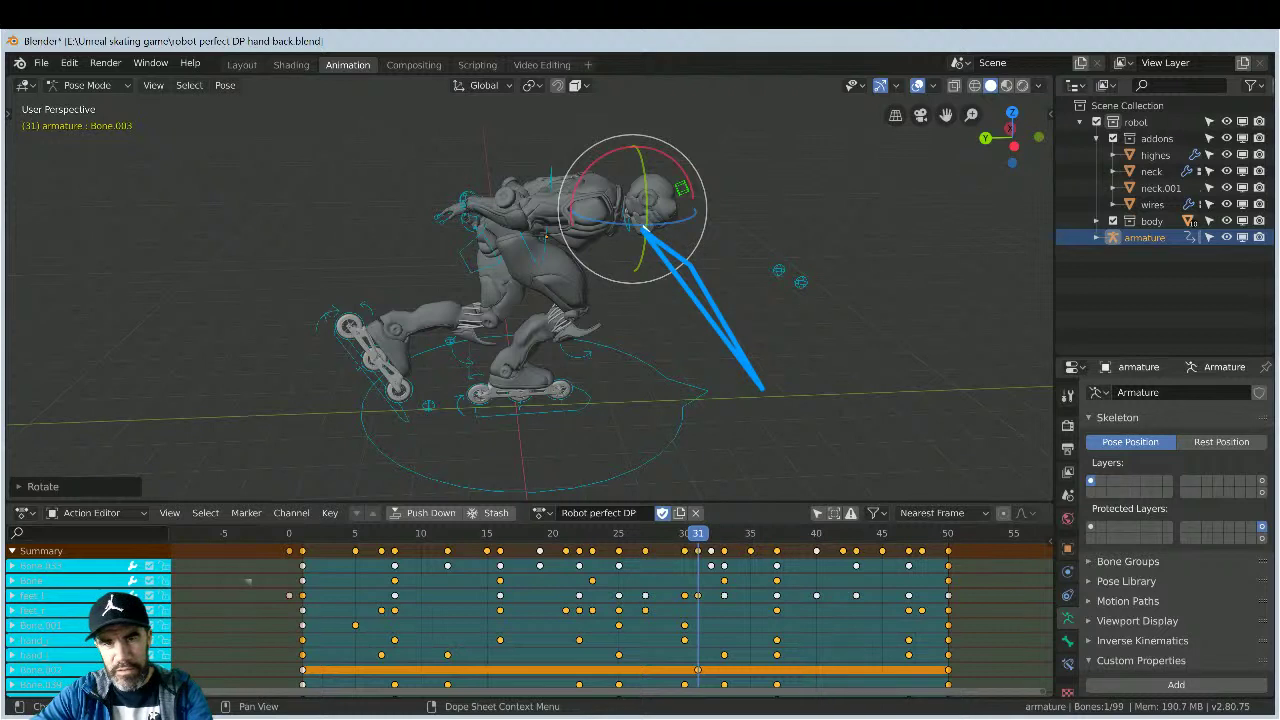
drag(645, 228, 958, 340)
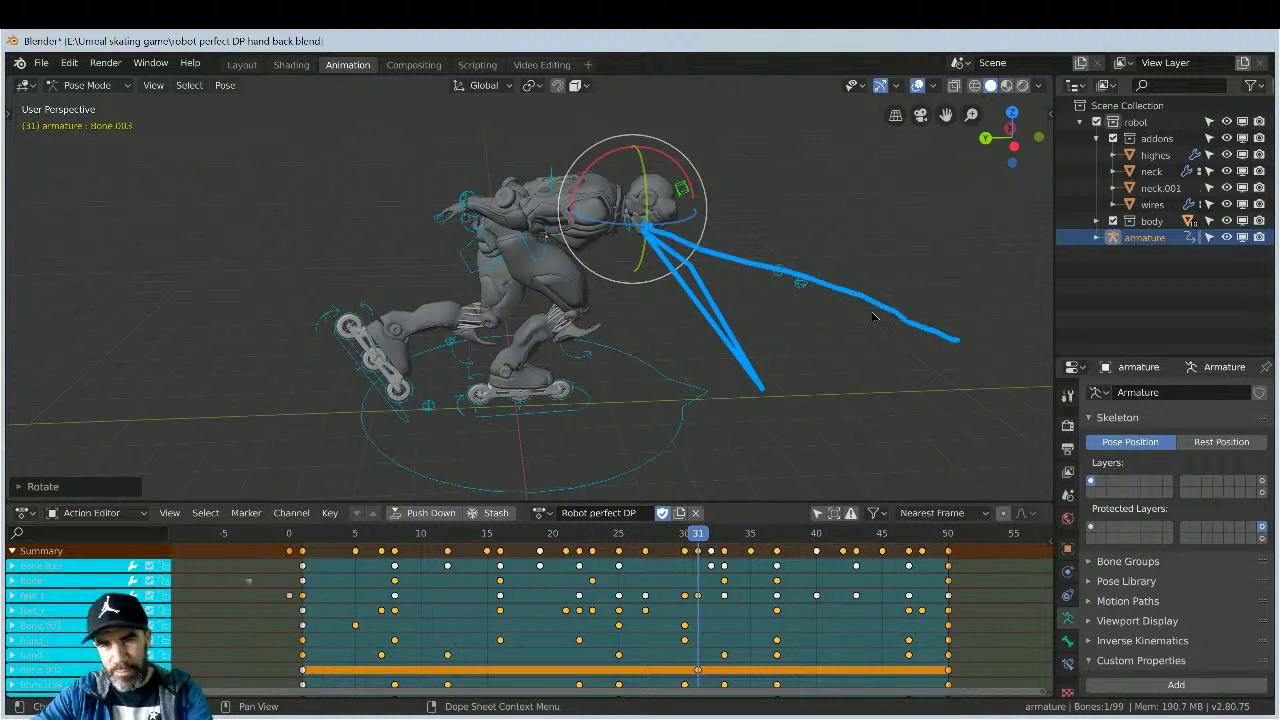
key(ctrl+z)
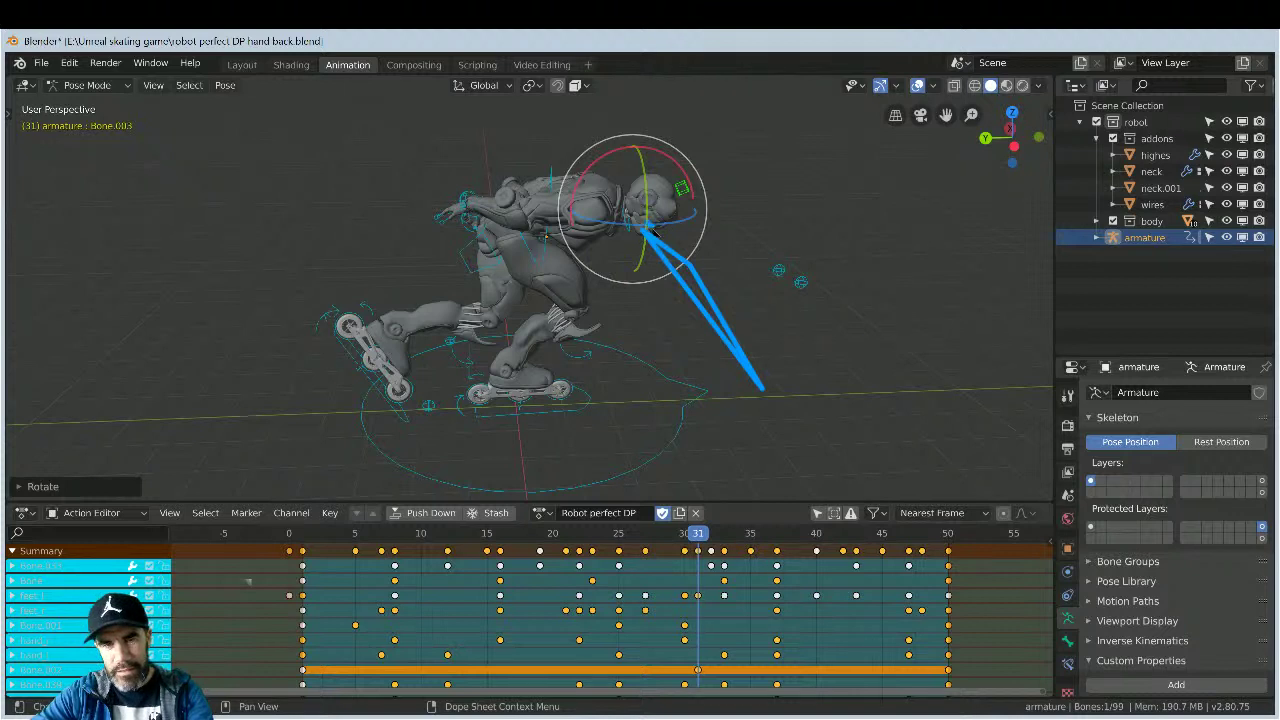
mouse_move(645, 228)
mouse_down()
mouse_move(888, 324)
mouse_move(1030, 360)
mouse_up()
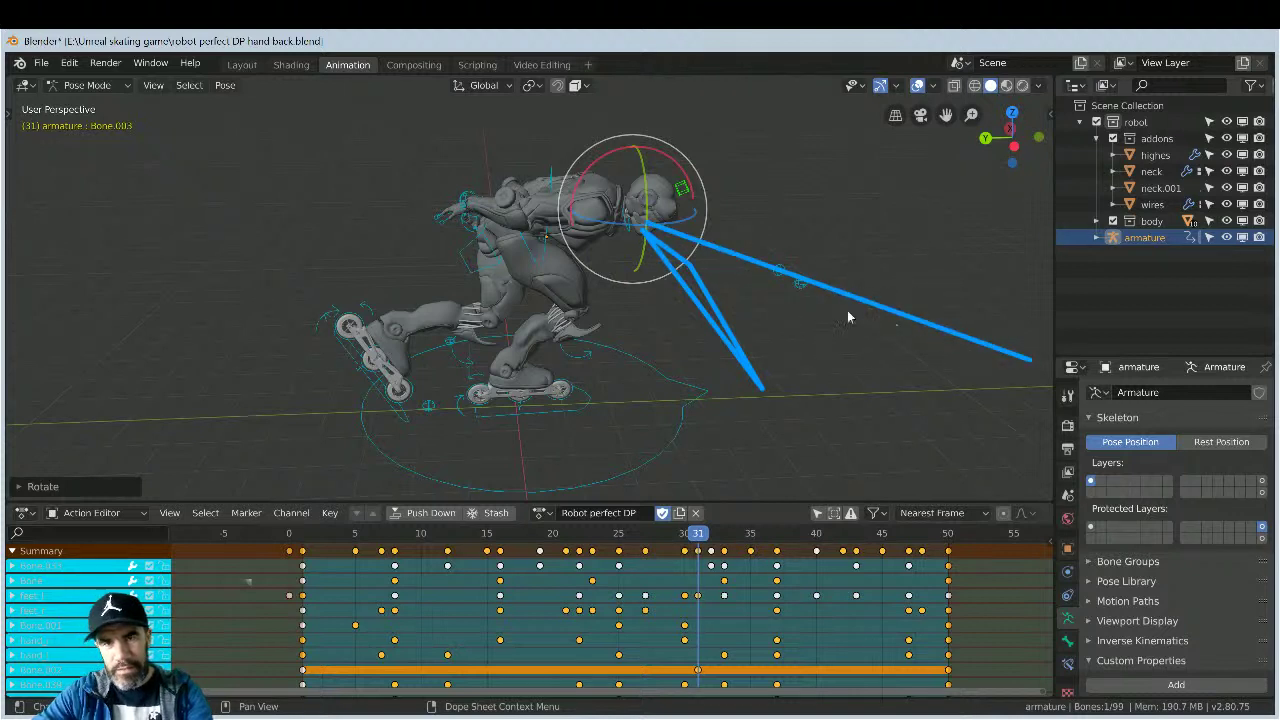
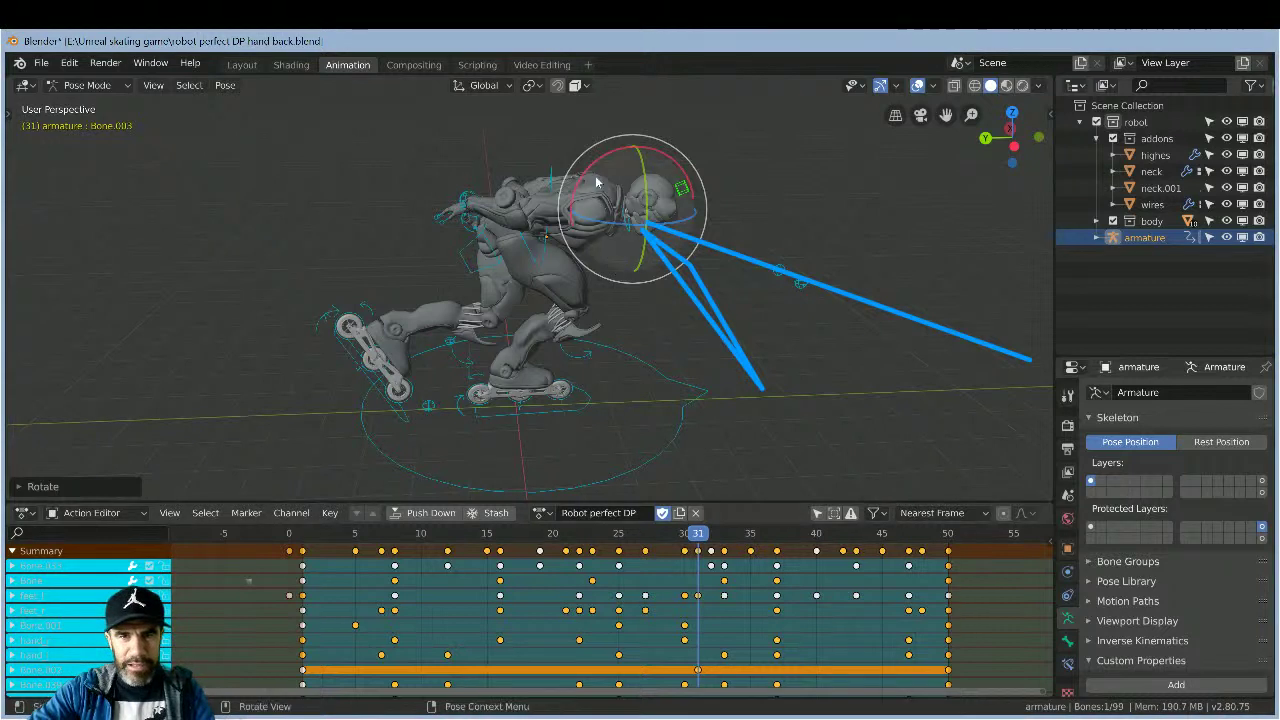
- Rotate the head bone around X in three small adjustments at frame 31
drag(590, 170, 576, 185)
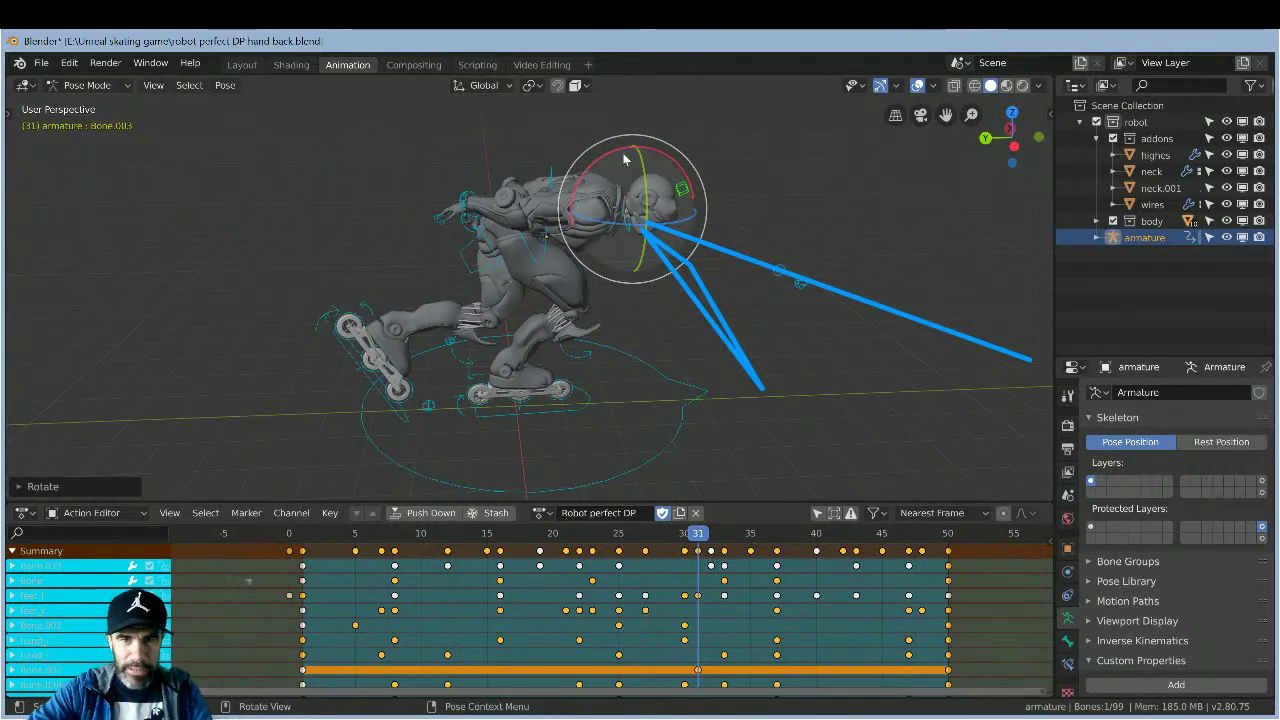
drag(642, 174, 600, 170)
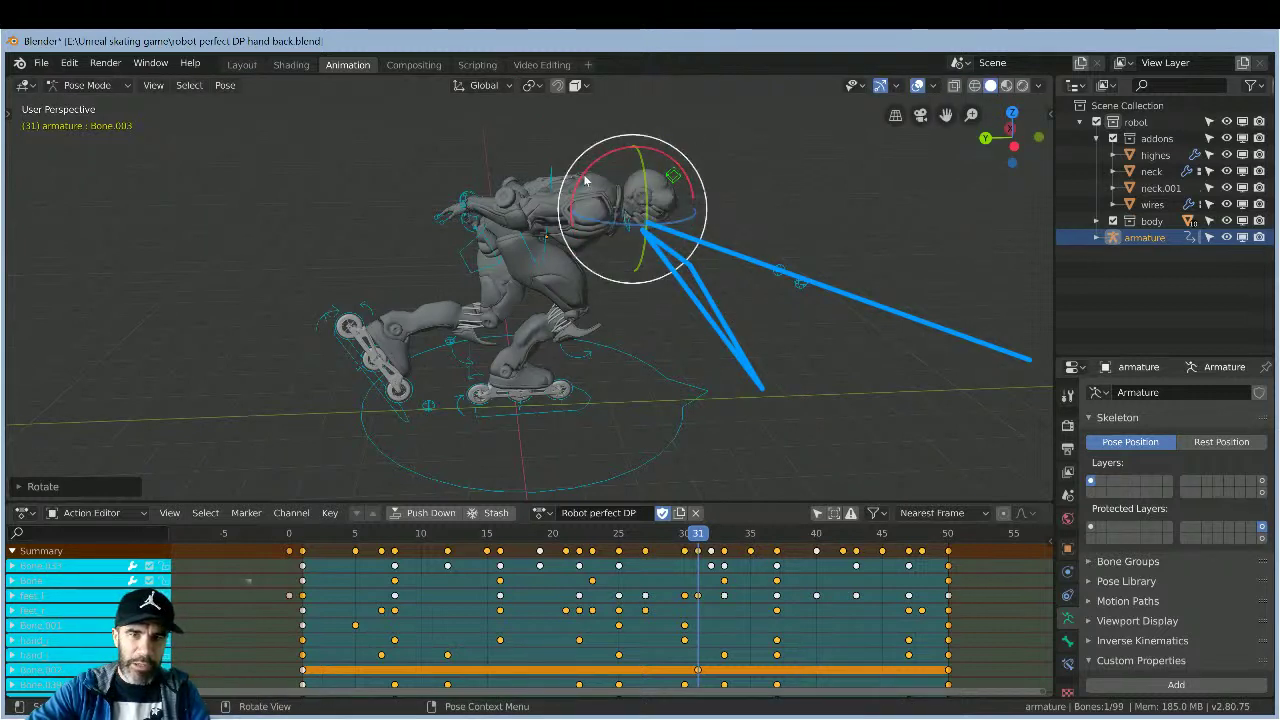
mouse_move(630, 158)
mouse_down()
mouse_move(602, 170)
mouse_move(628, 170)
mouse_up()
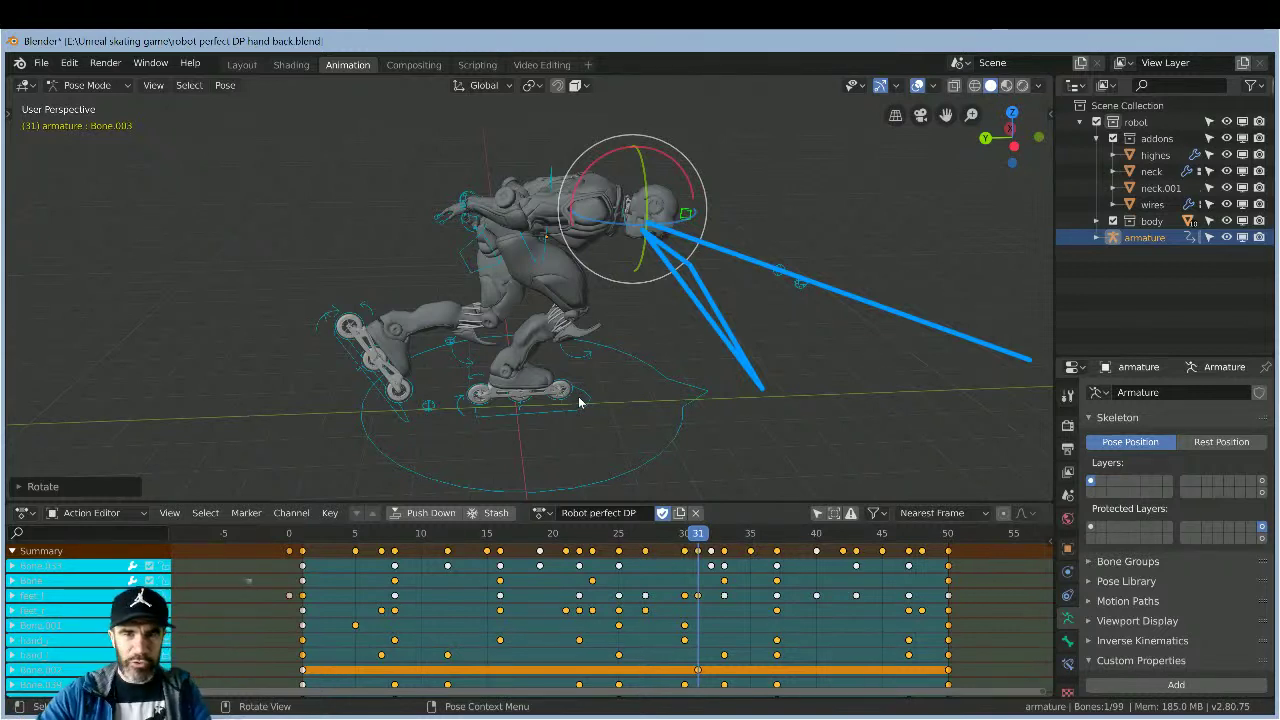
- Undo the last head rotation from the Edit menu and view the robot from above and behind
click(69, 63)
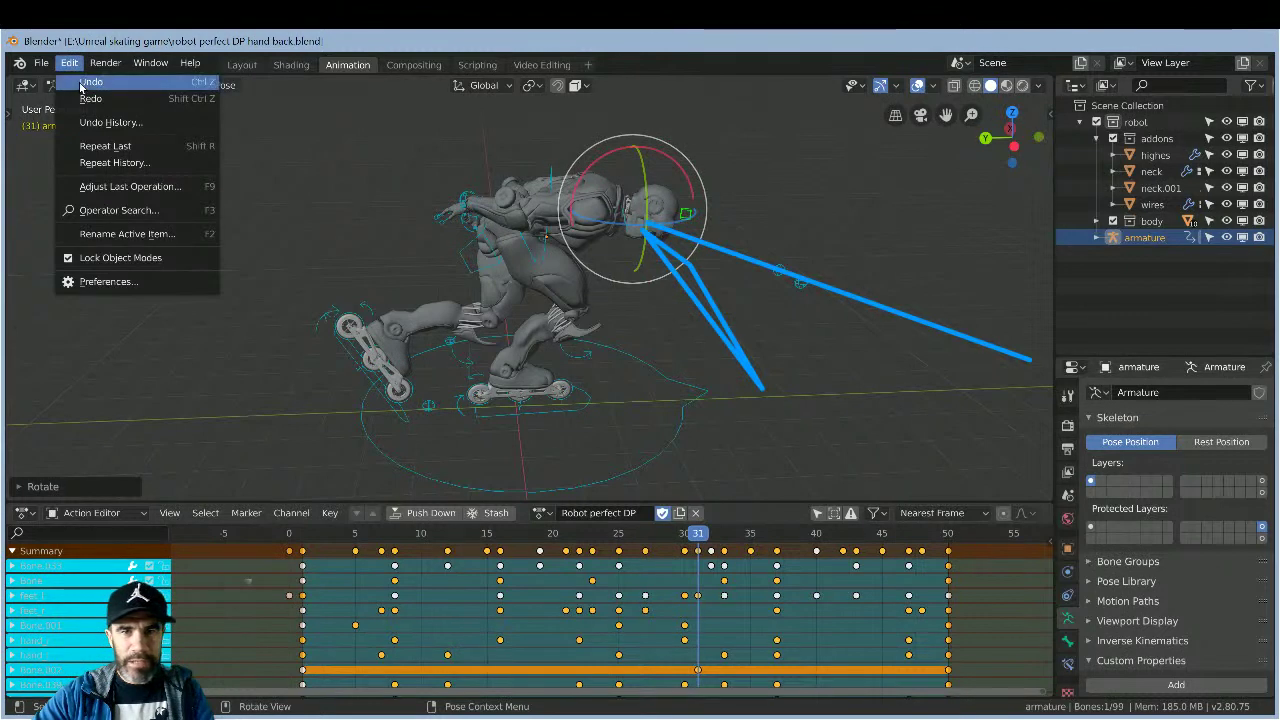
click(84, 82)
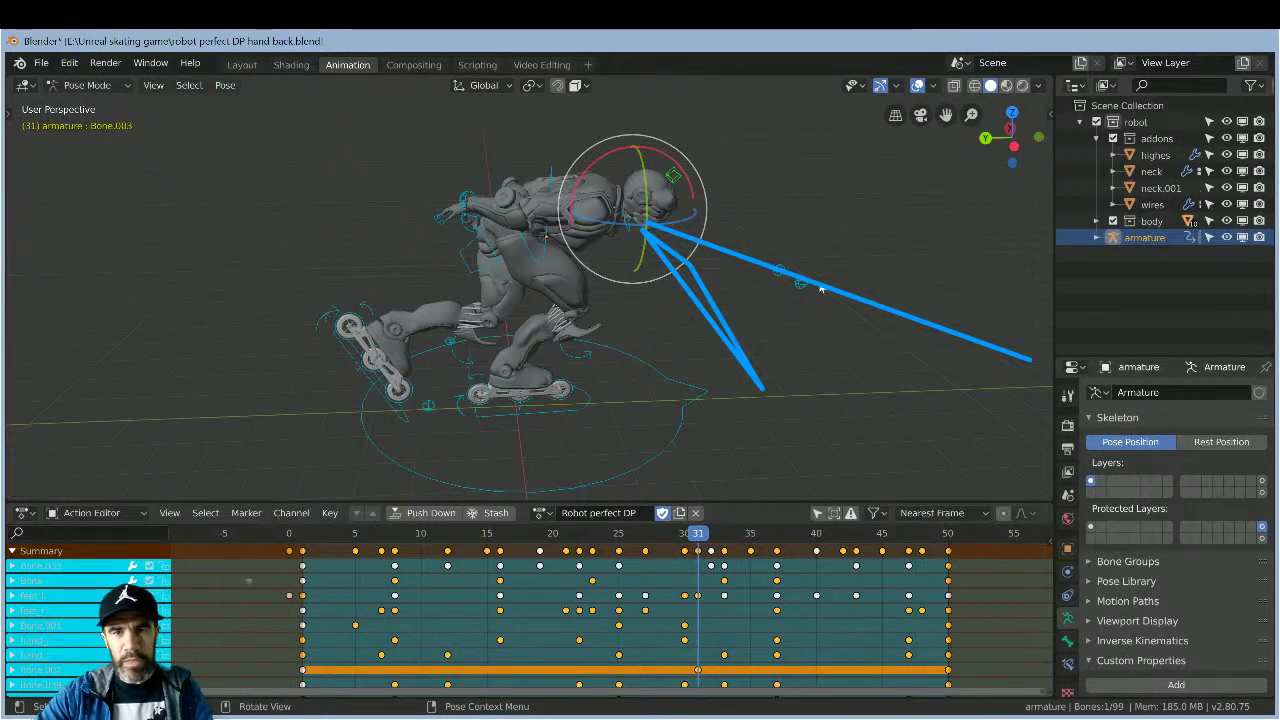
middle_drag(837, 223, 695, 233)
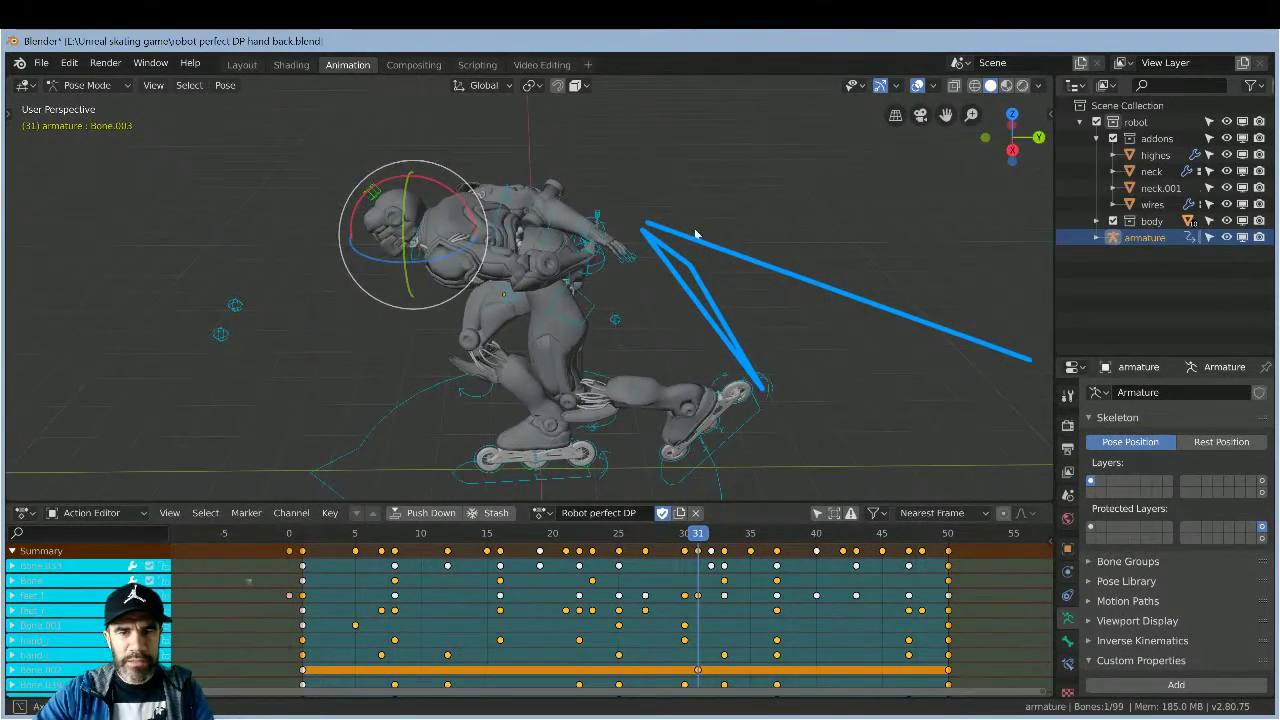
- Scrub the skating cycle from frame 31 to 49, orbiting to check the poses, and rotate the head bone
click(717, 537)
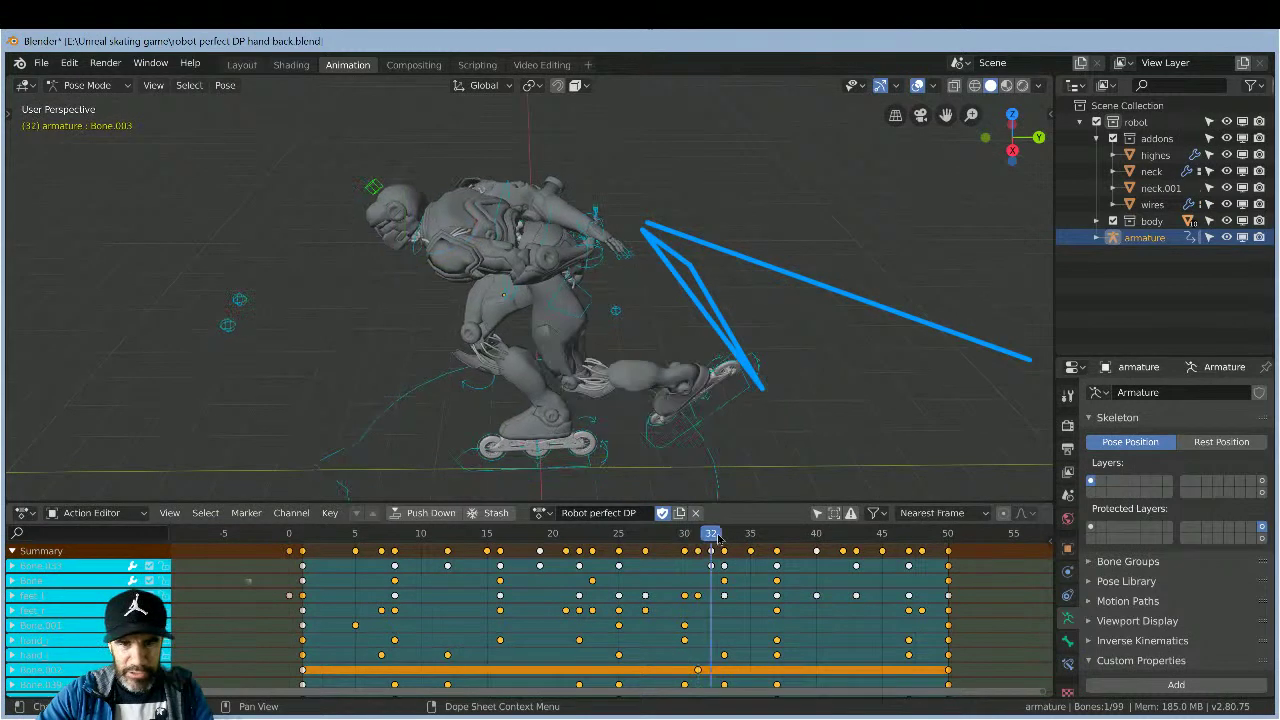
drag(755, 538, 912, 553)
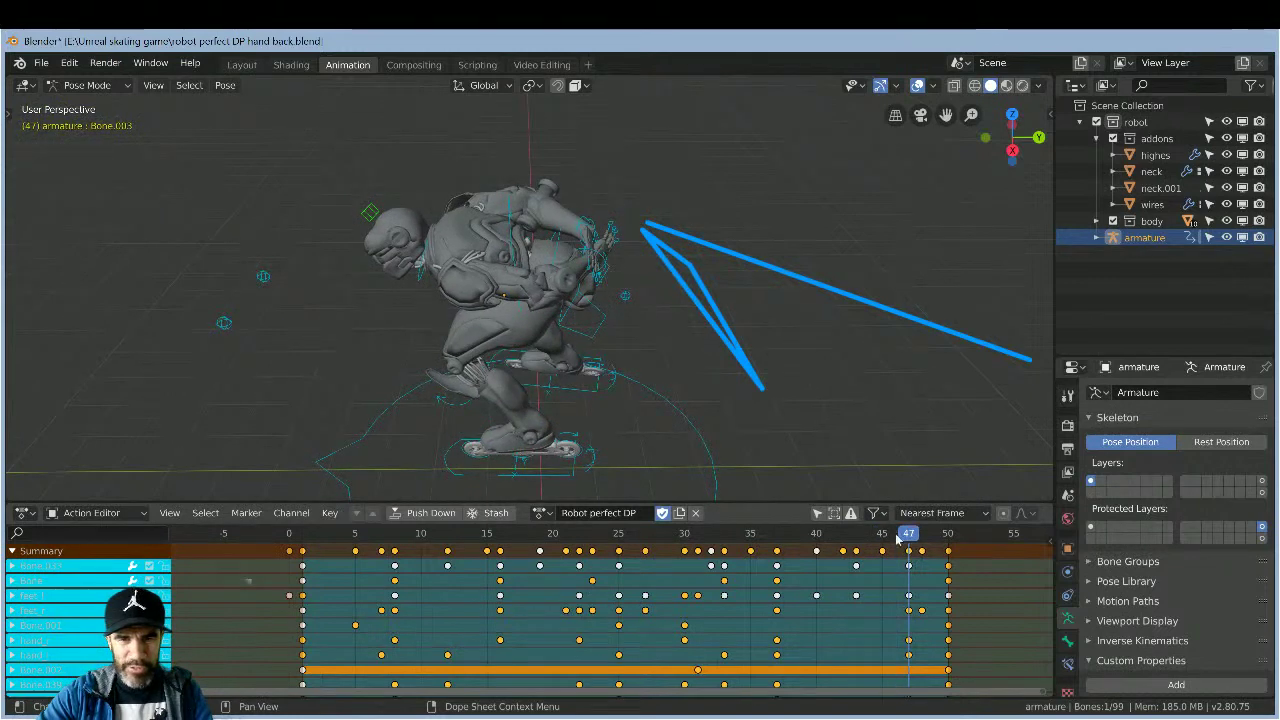
middle_drag(772, 258, 724, 233)
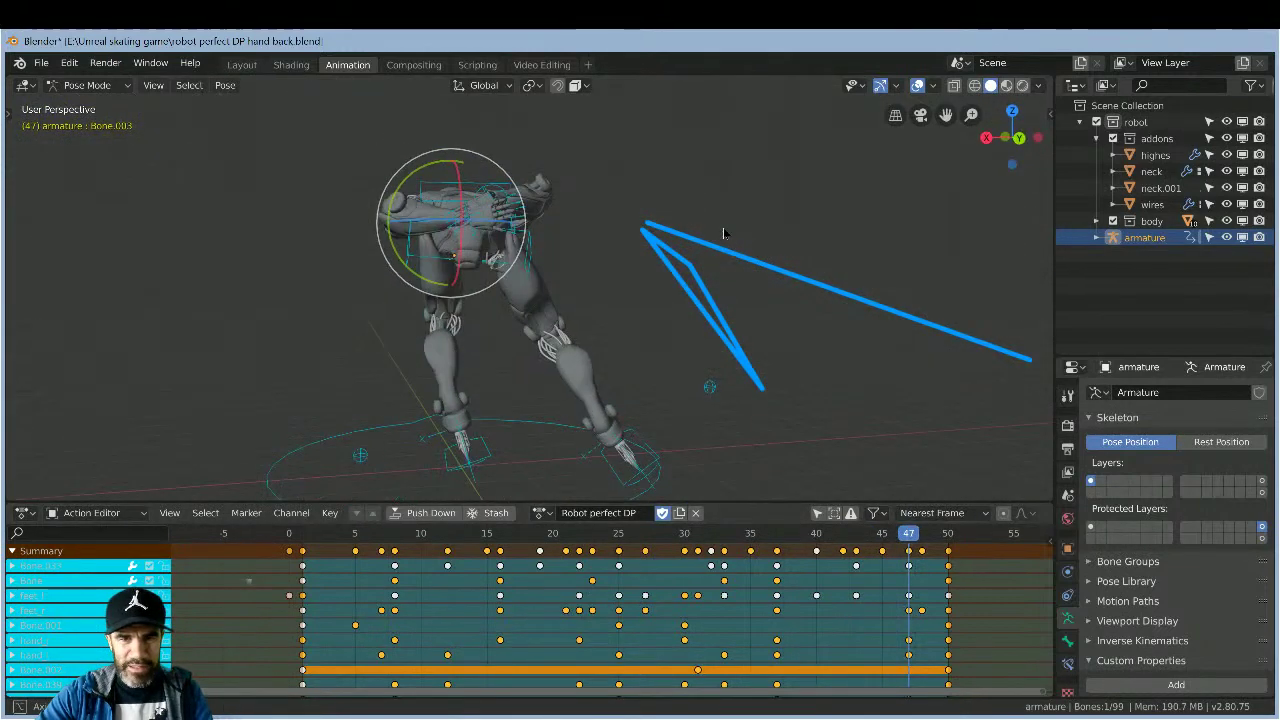
drag(906, 537, 936, 537)
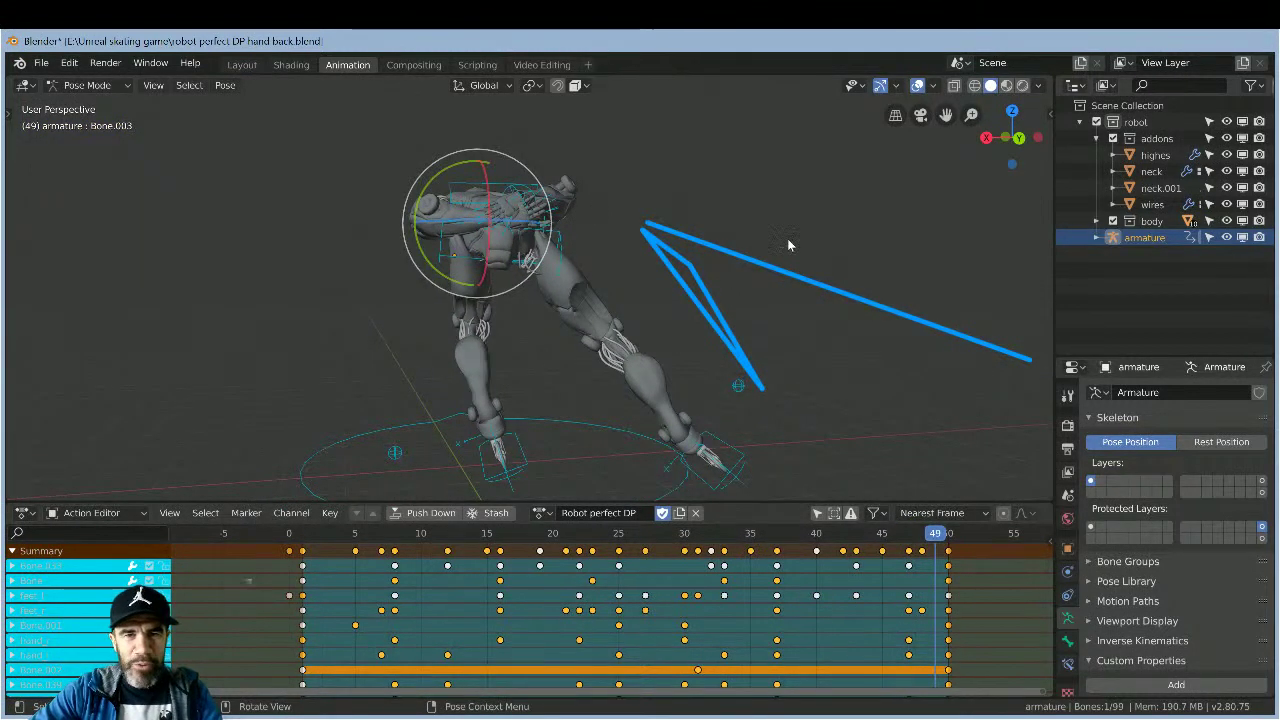
middle_drag(786, 258, 686, 274)
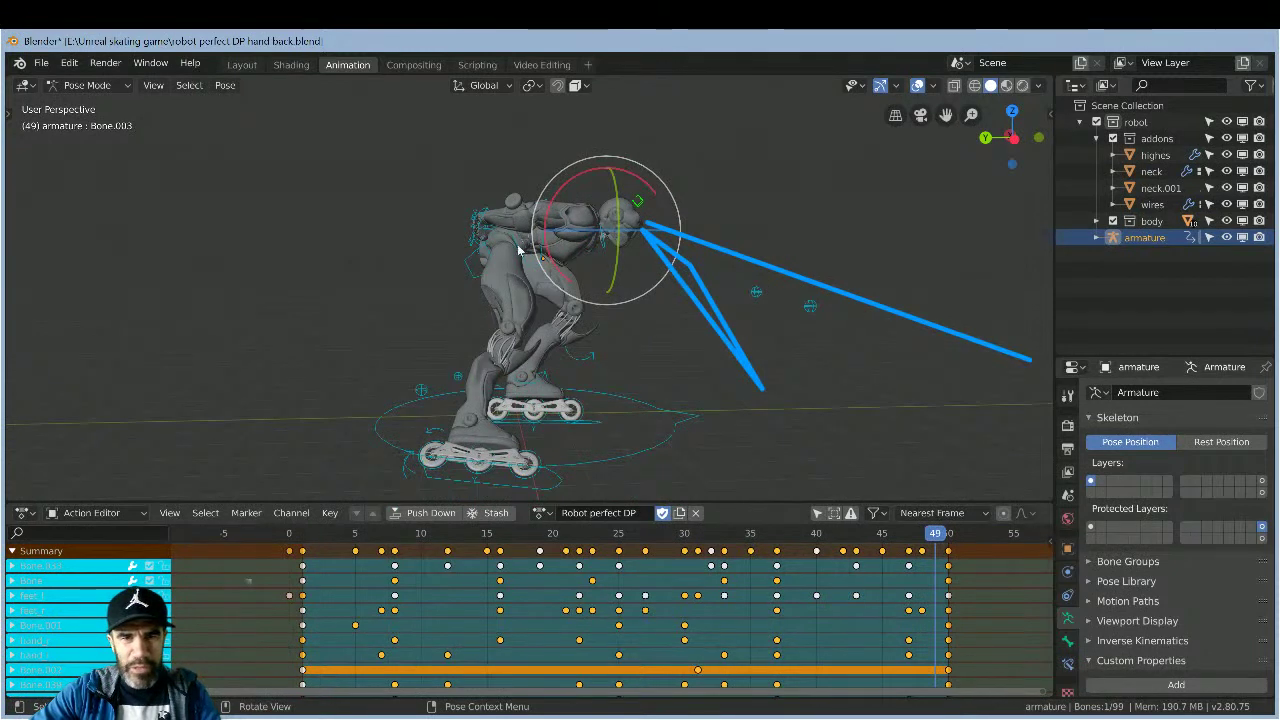
drag(540, 250, 540, 250)
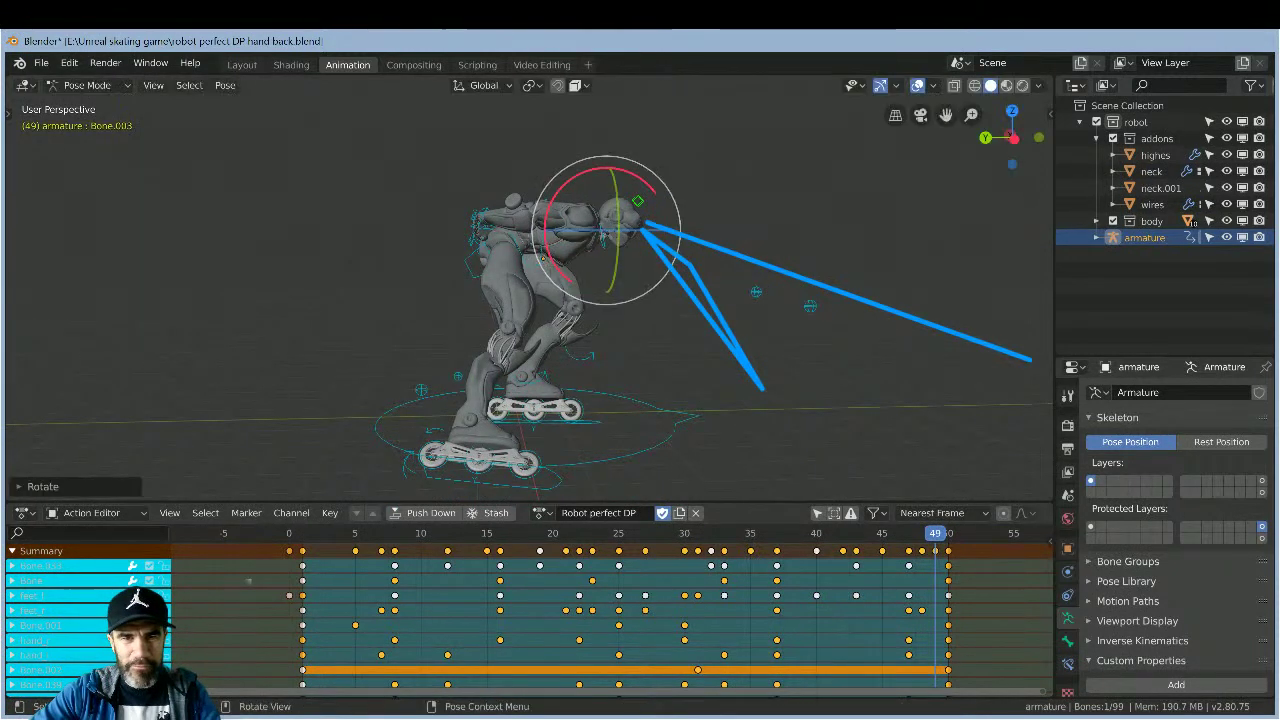
- Rotate Bone.001 slightly to key it at frame 49, then select Bone.004 and deselect it with Alt+A
click(369, 270)
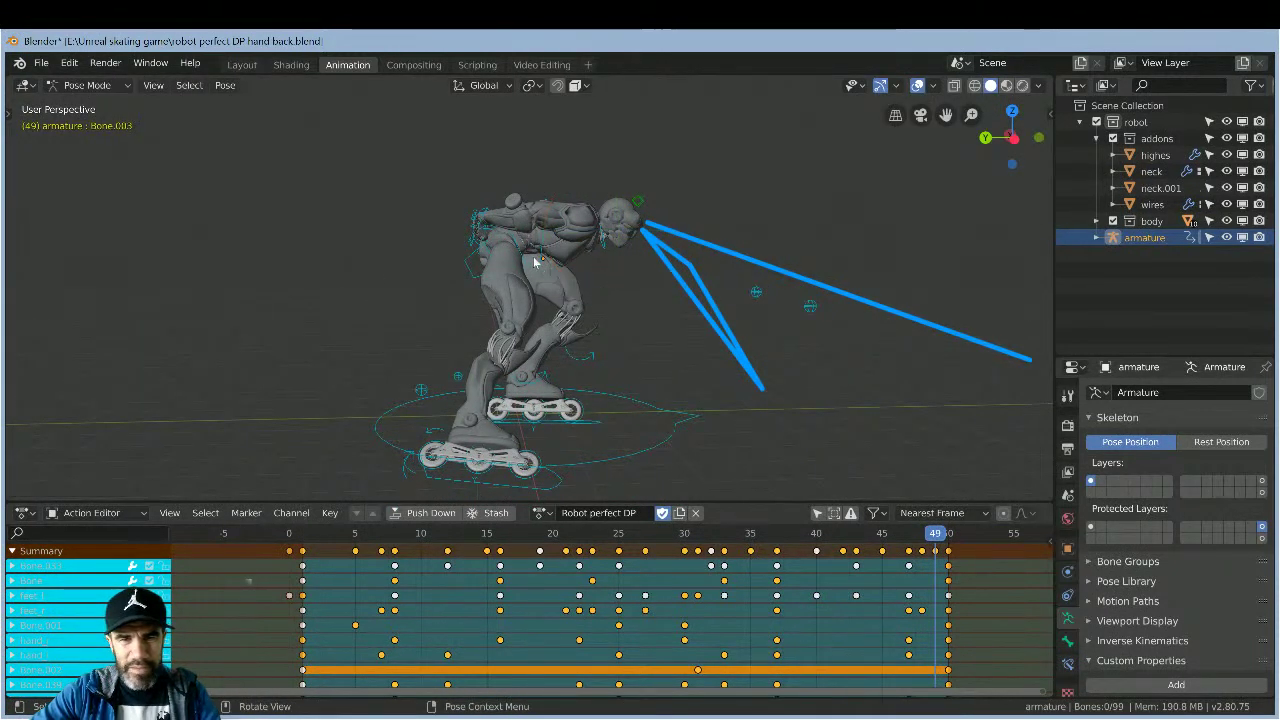
click(540, 262)
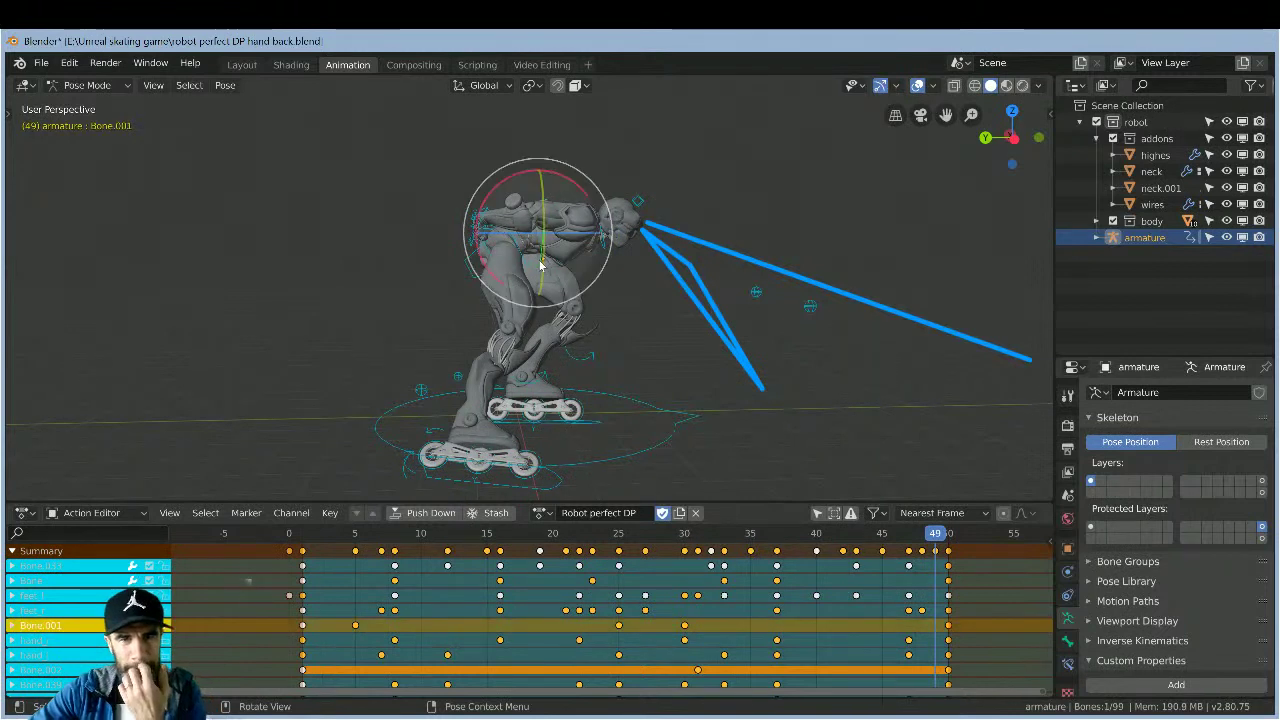
drag(540, 262, 540, 255)
click(391, 250)
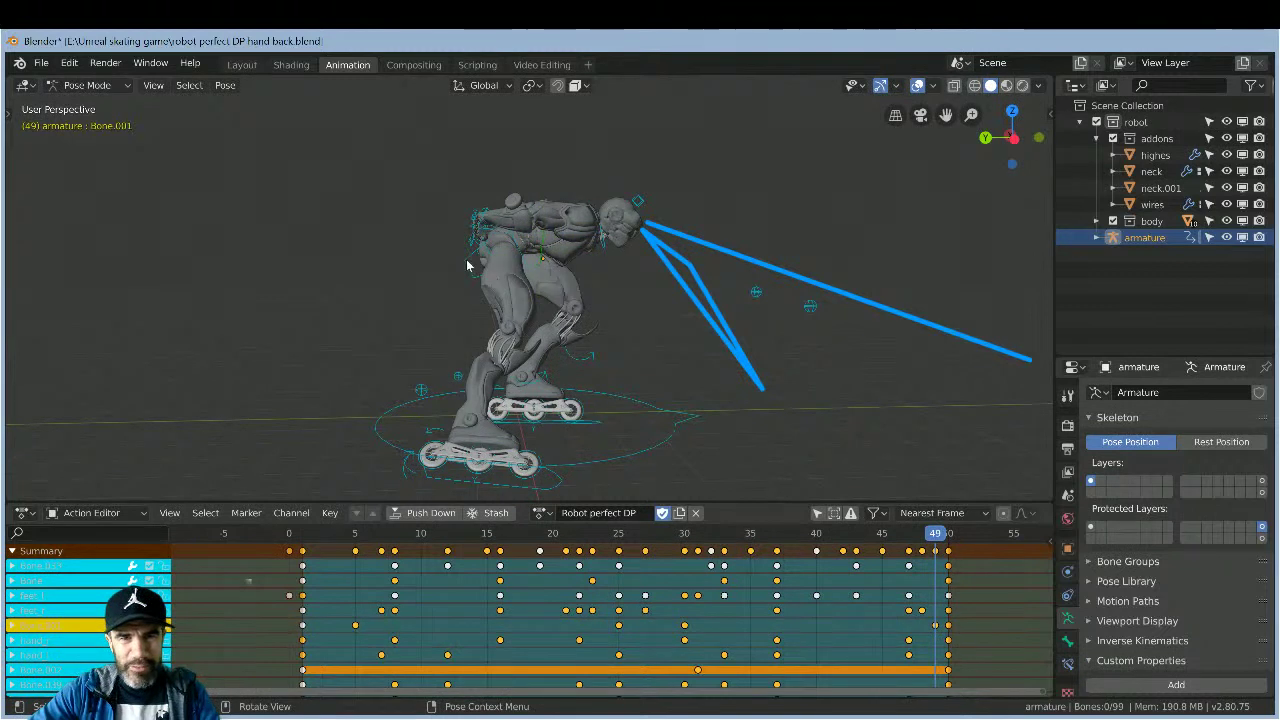
click(466, 264)
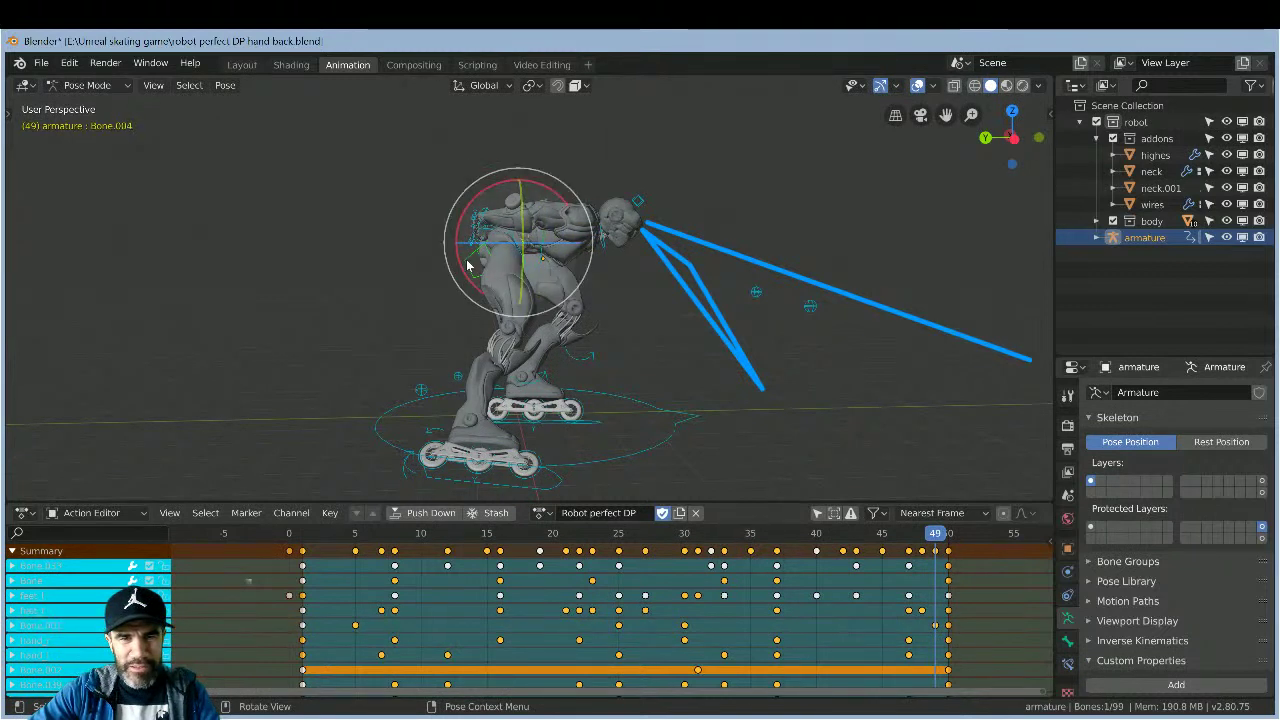
click(24, 86)
key(Escape)
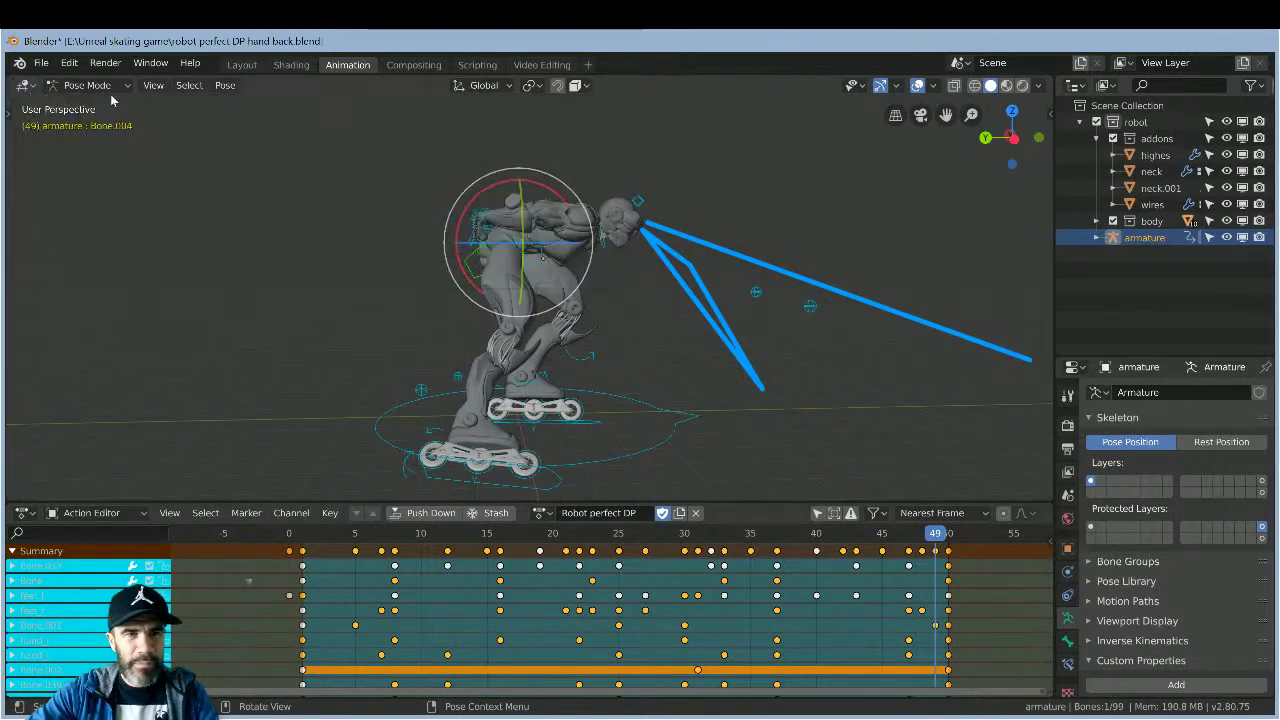
click(95, 85)
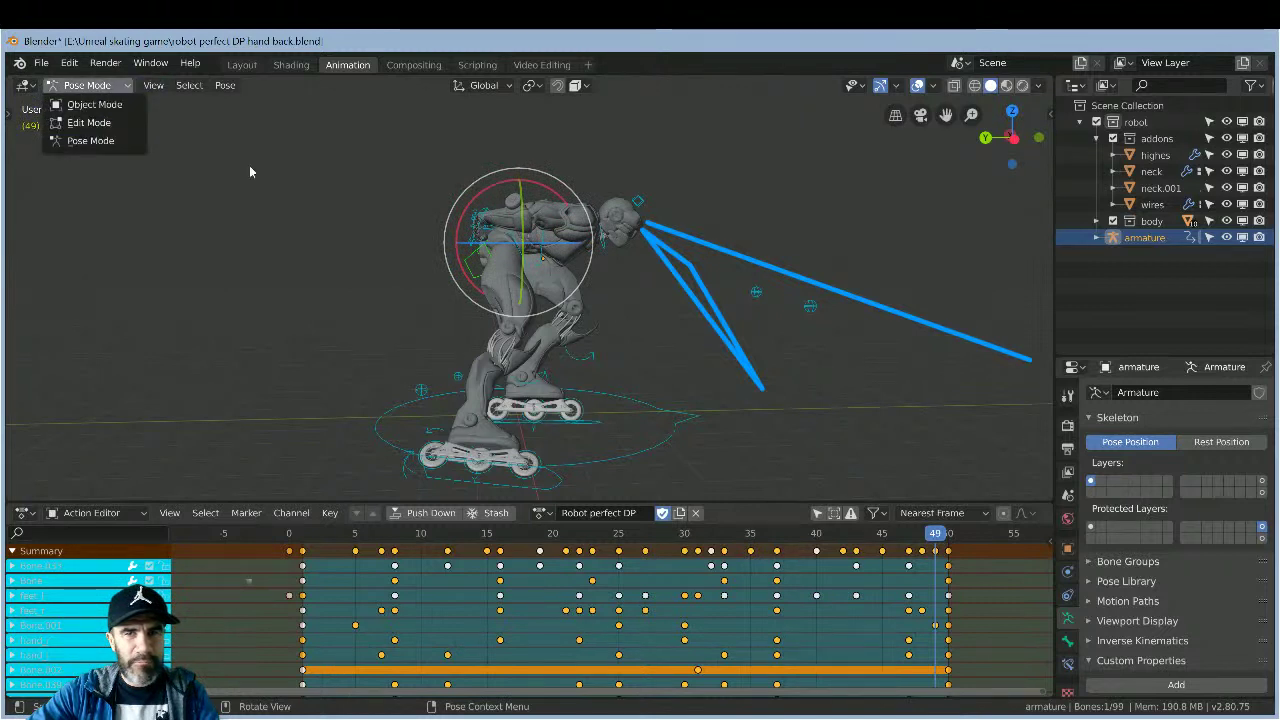
key(alt+a)
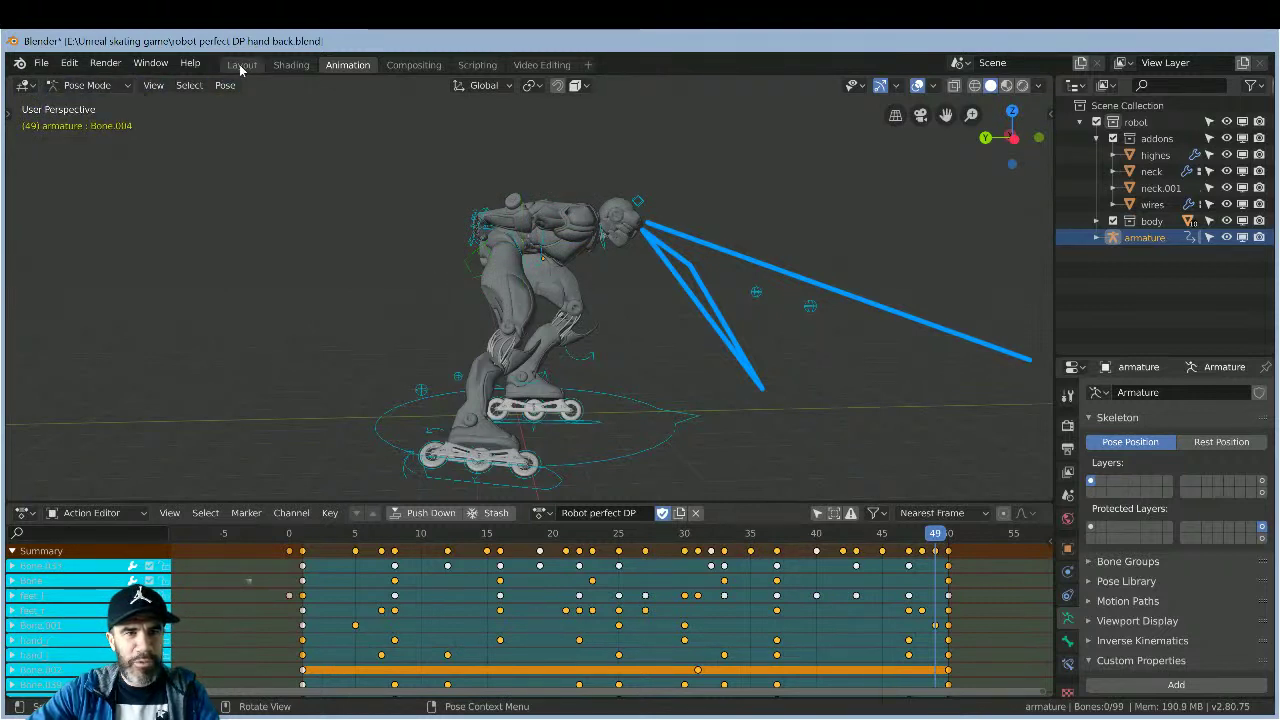
- In the Layout workspace, rotate the whole robot object side-on to show its skates, then reselect it
click(240, 64)
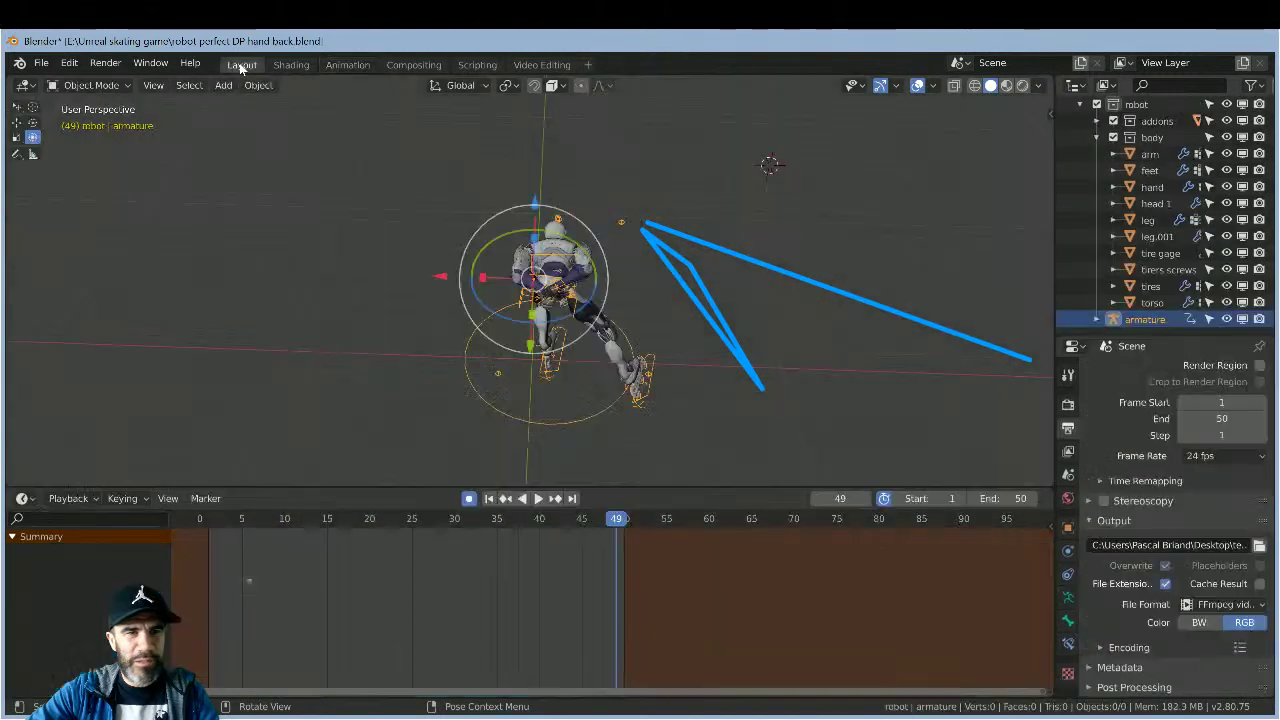
middle_drag(883, 277, 808, 244)
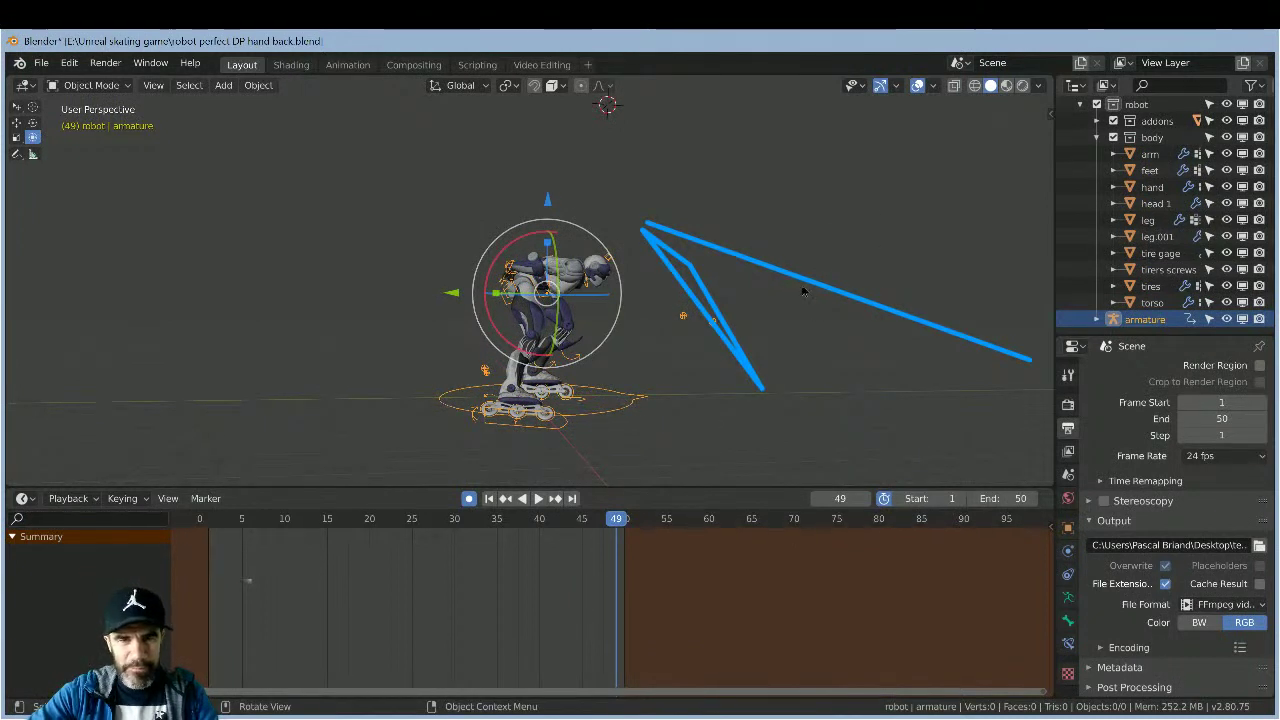
key(KP_6)
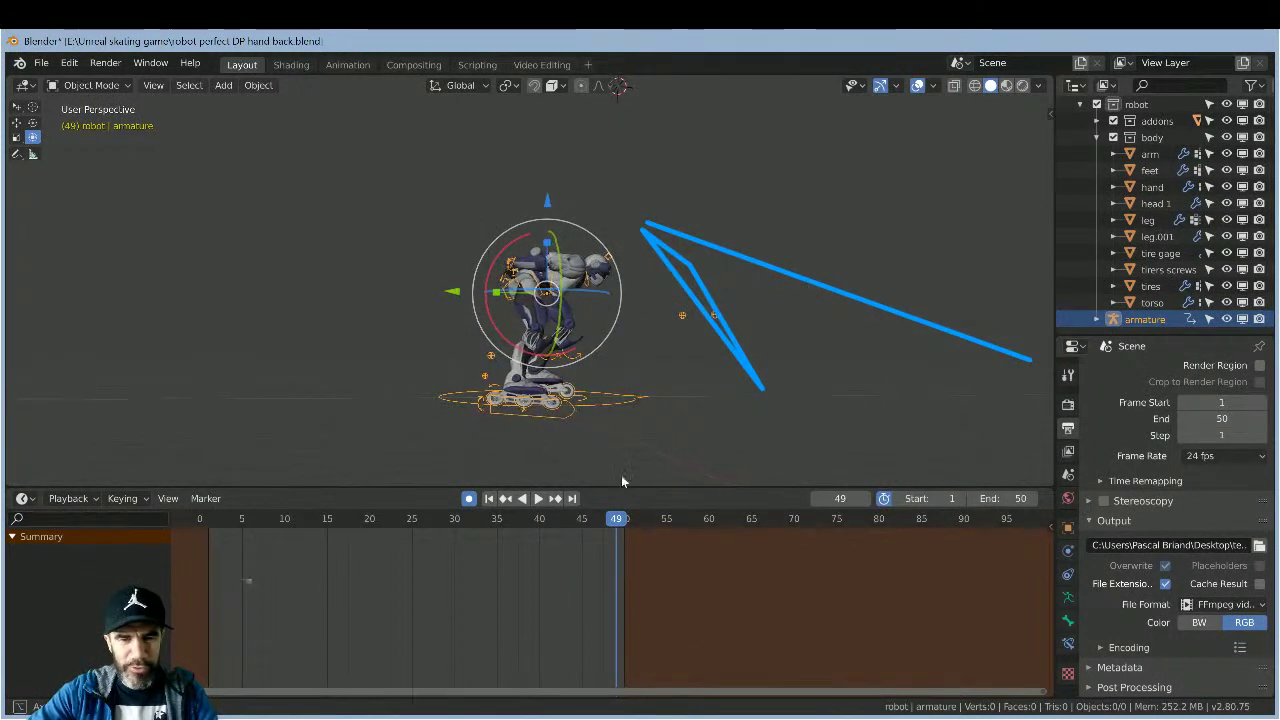
middle_drag(637, 447, 720, 372)
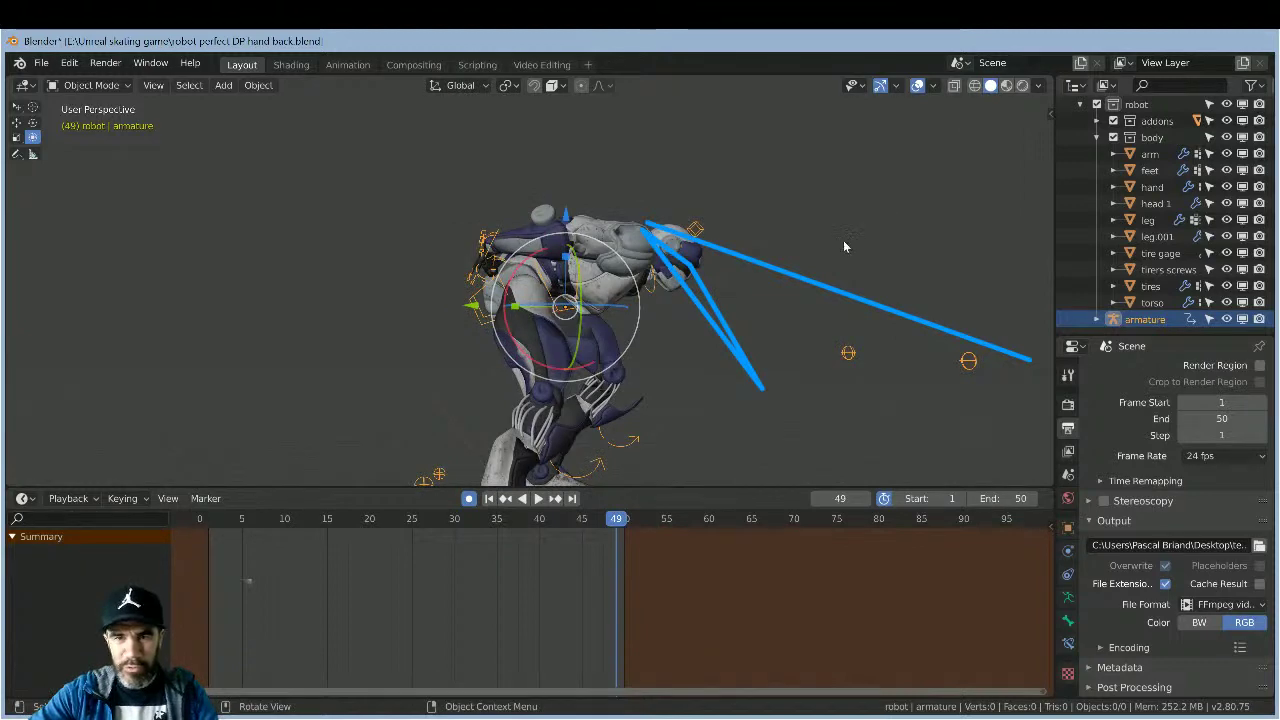
key(r)
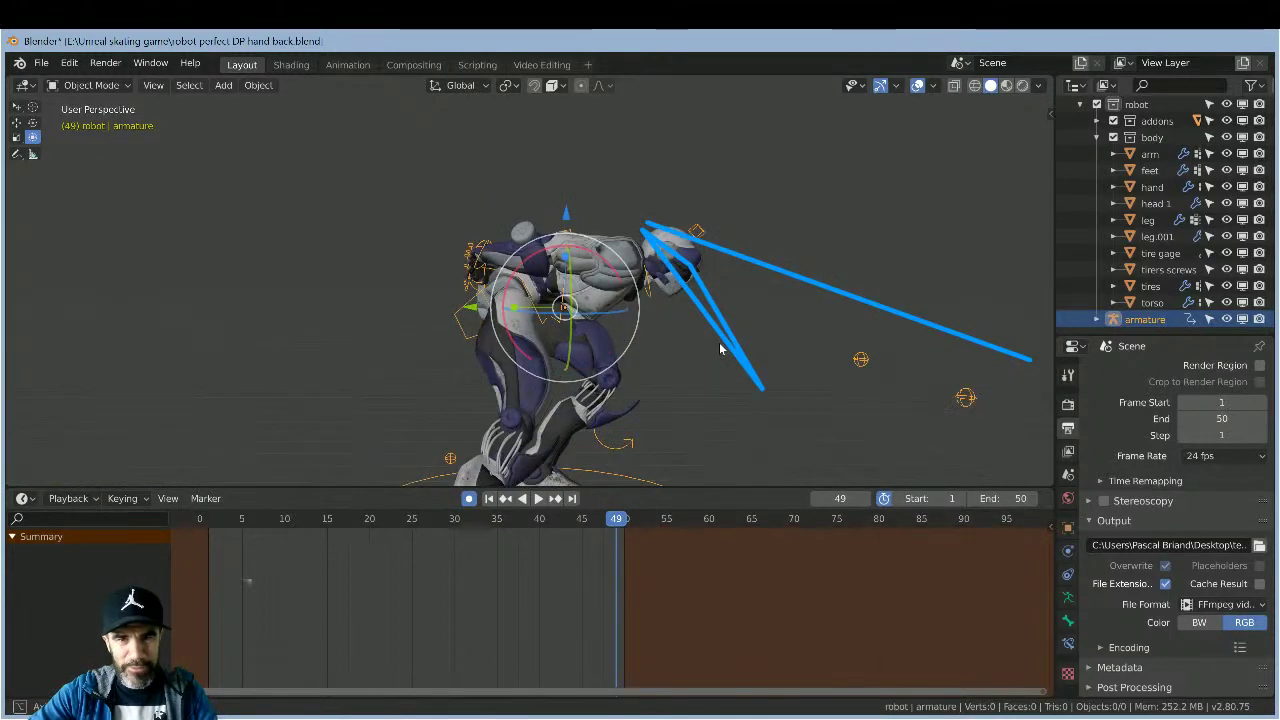
click(718, 341)
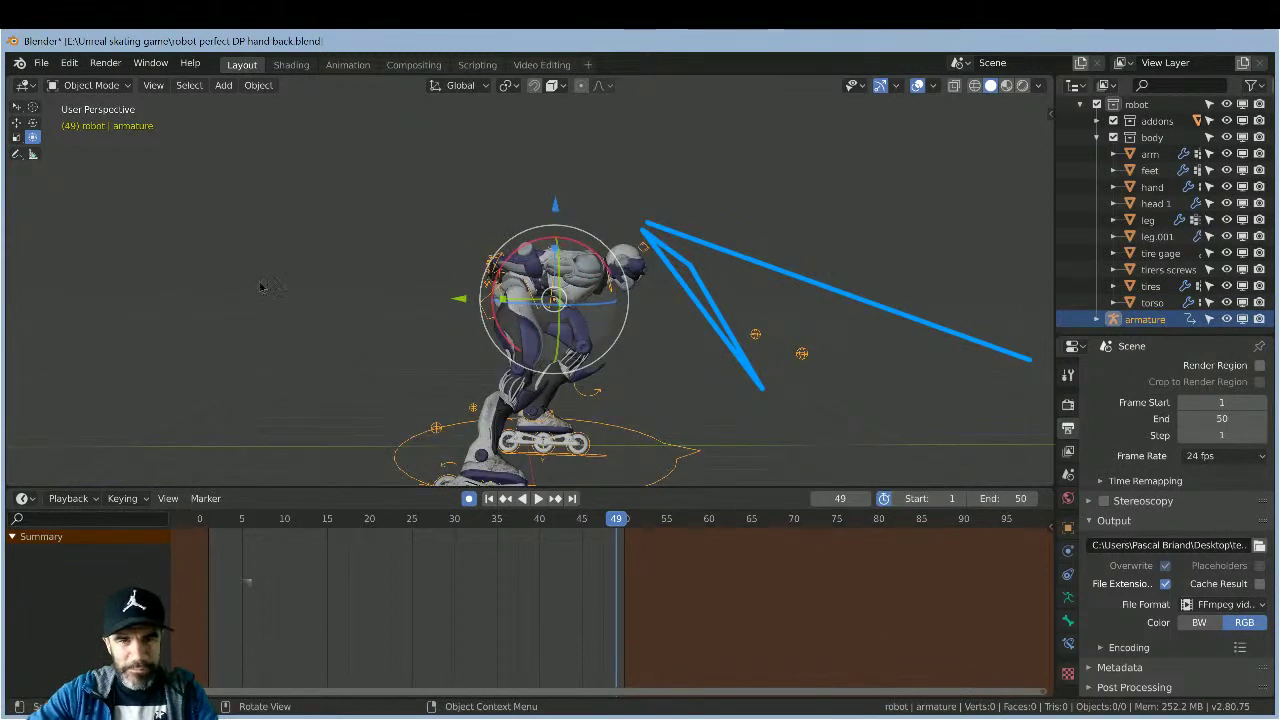
click(262, 277)
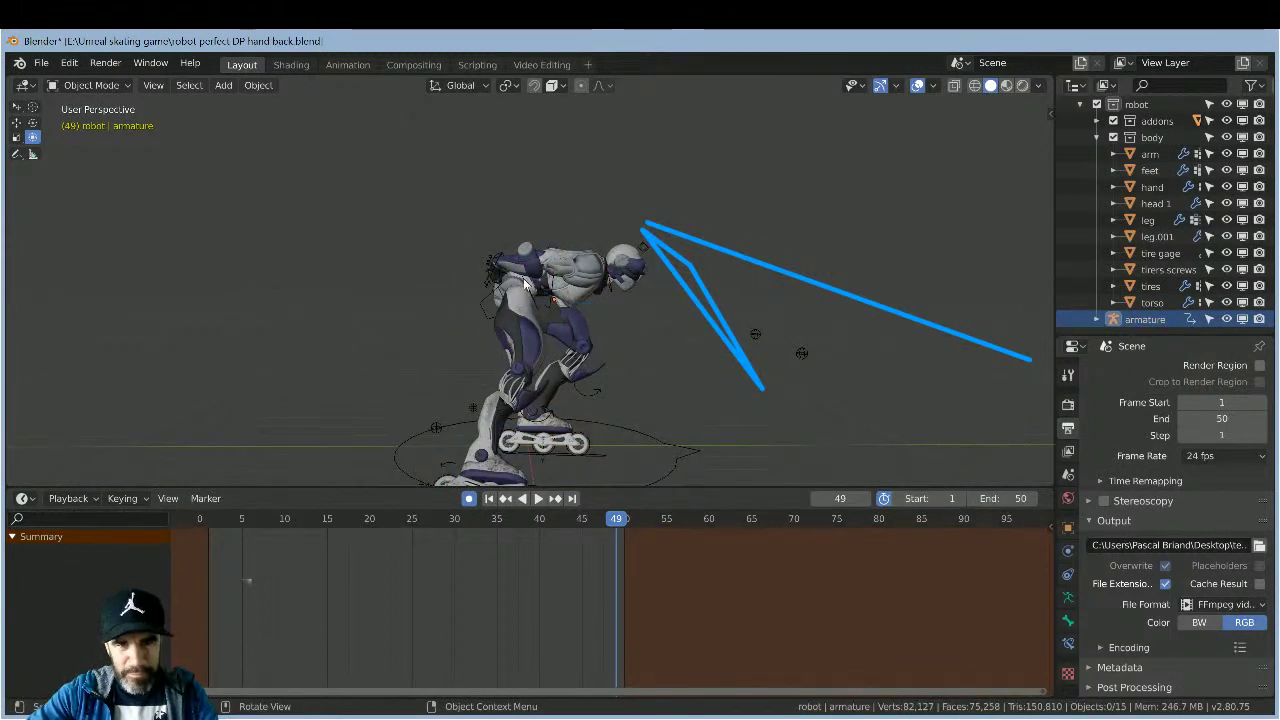
click(554, 243)
key(g)
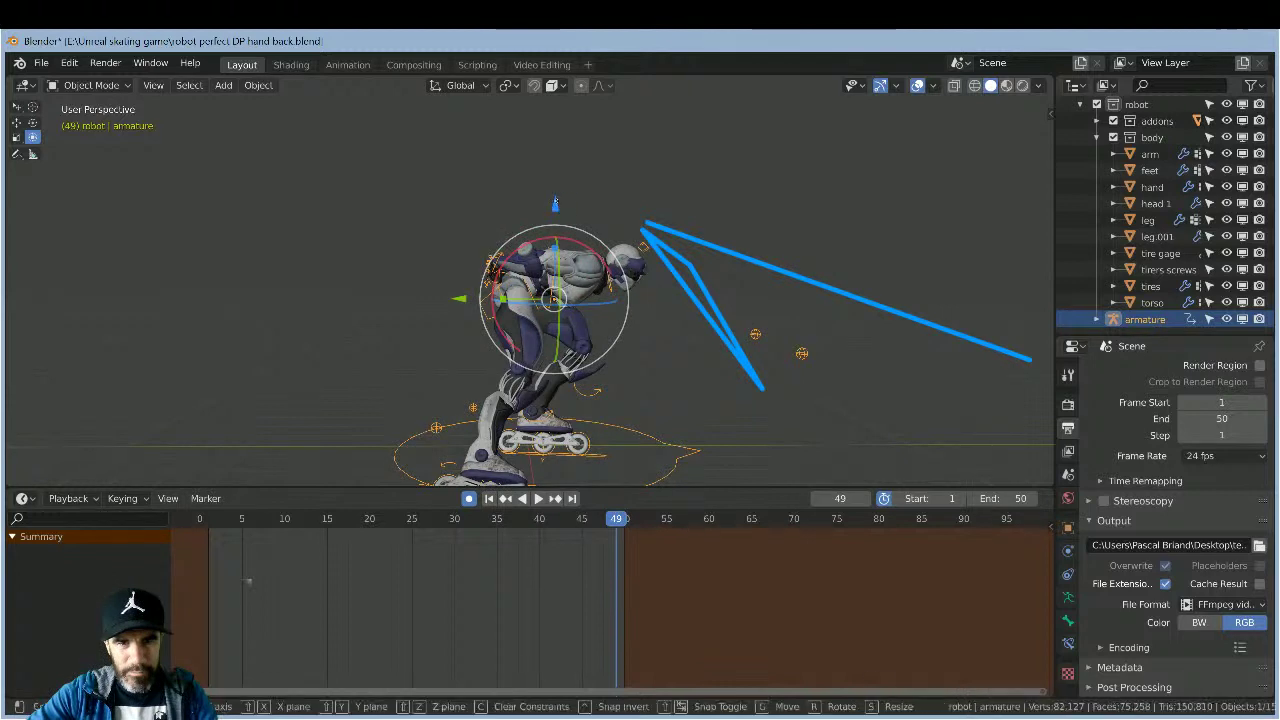
key(z)
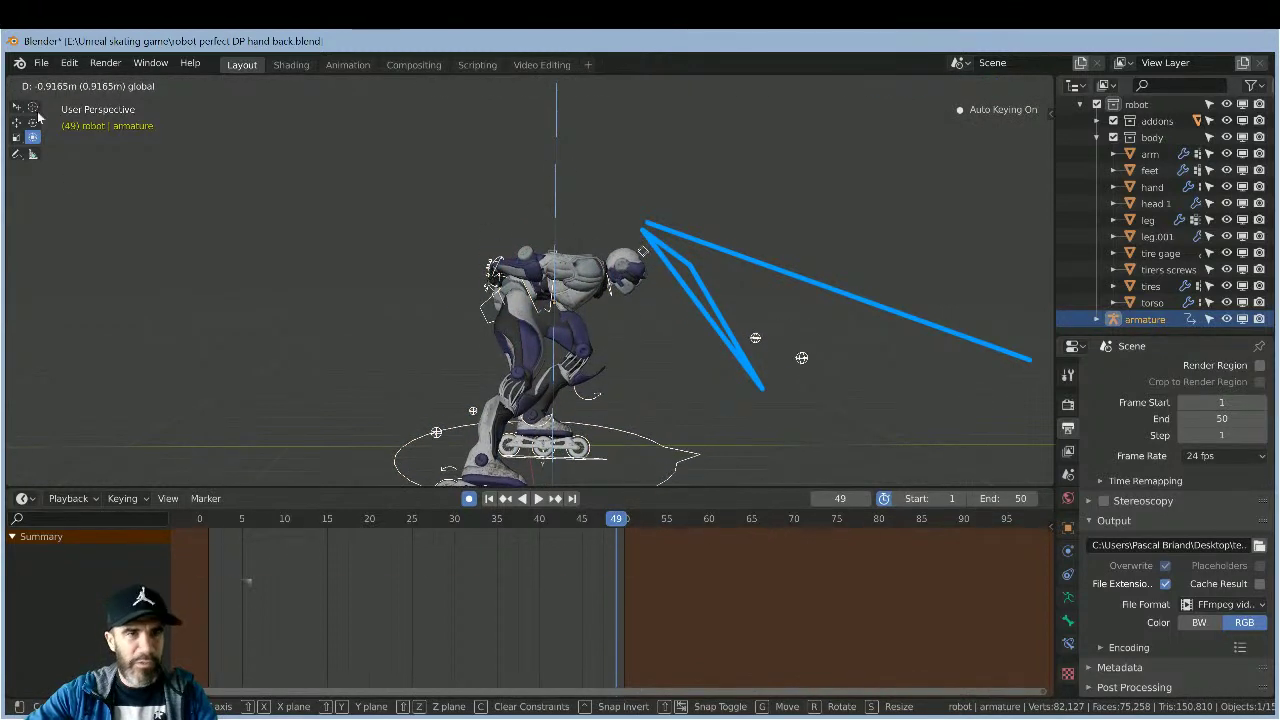
click(556, 230)
click(69, 63)
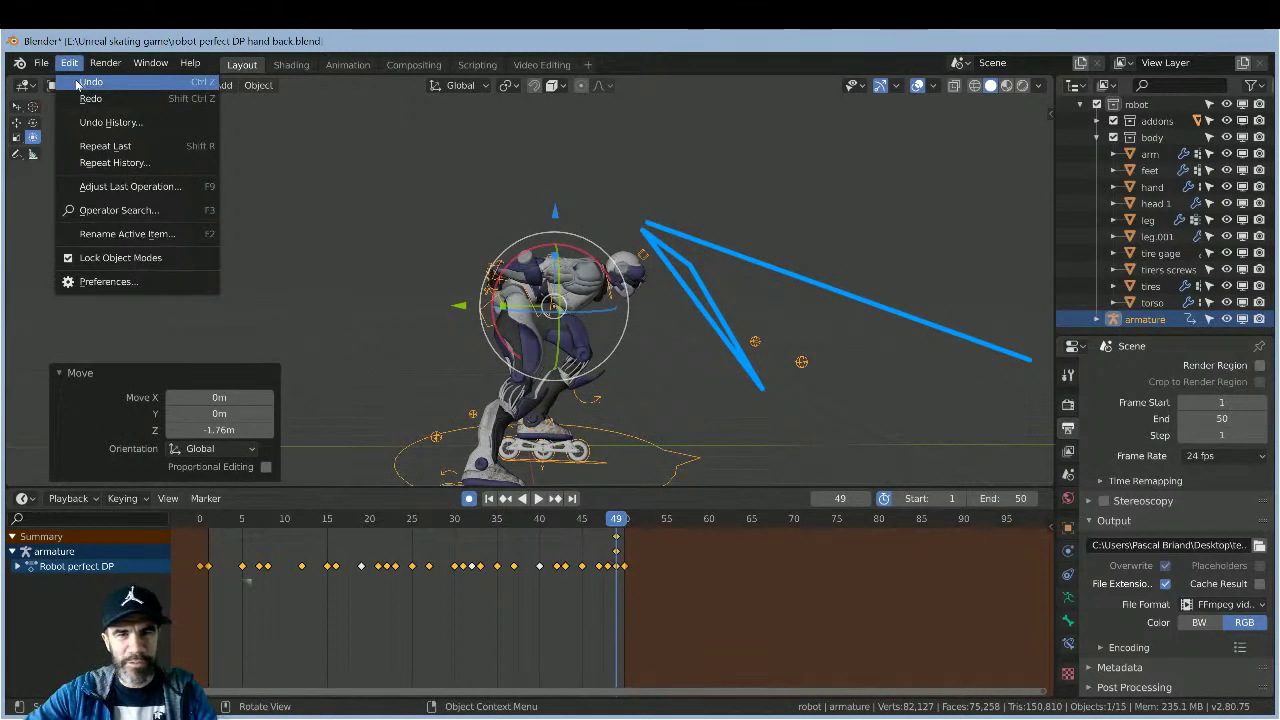
click(90, 82)
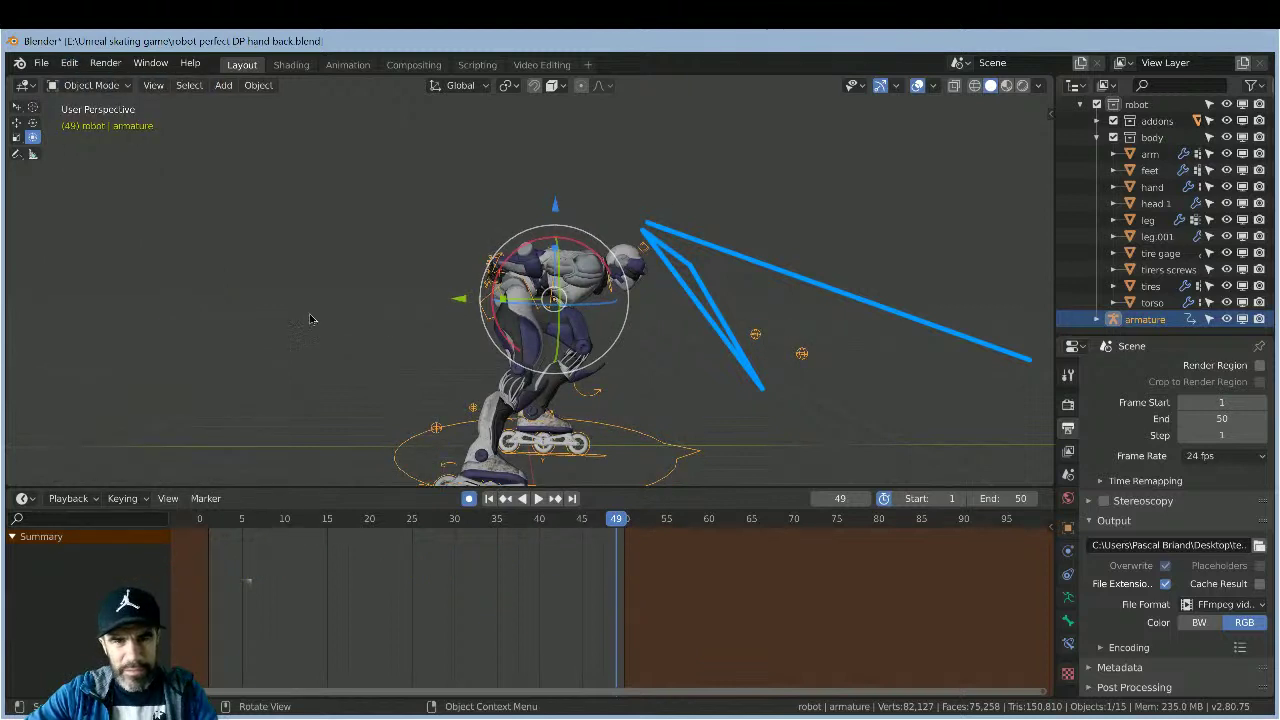
key(ctrl+z)
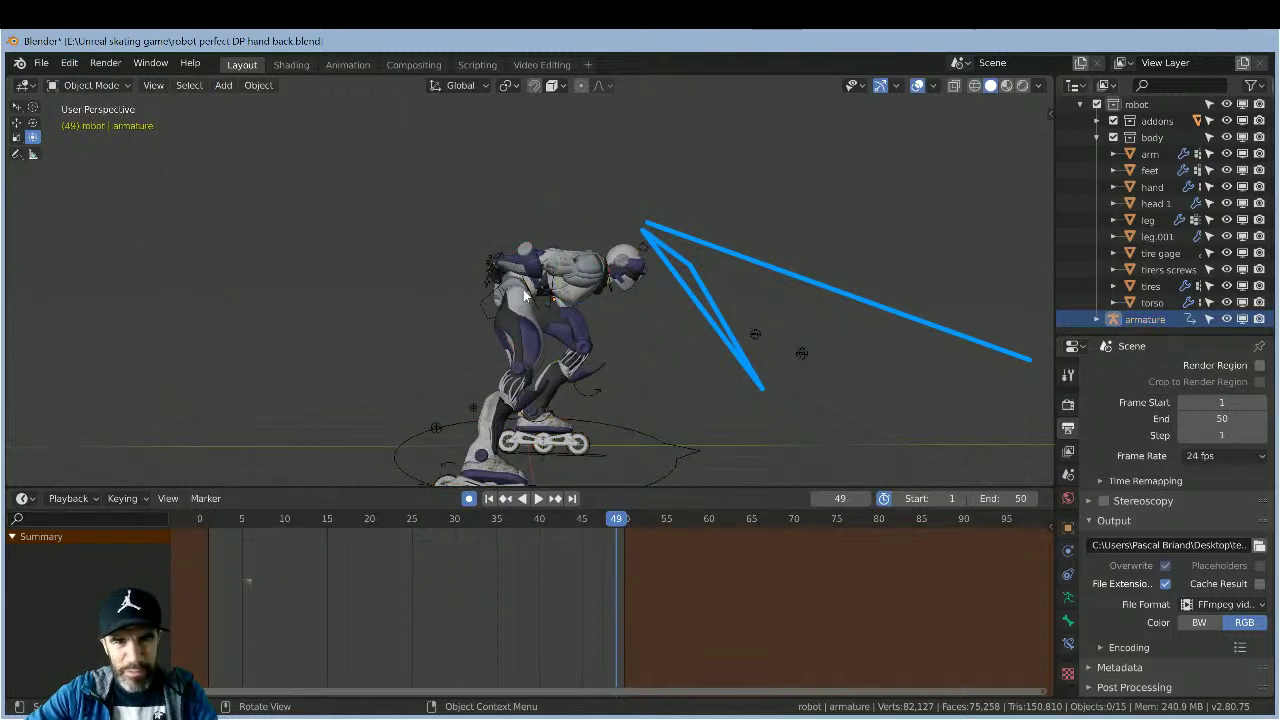
click(529, 288)
click(529, 287)
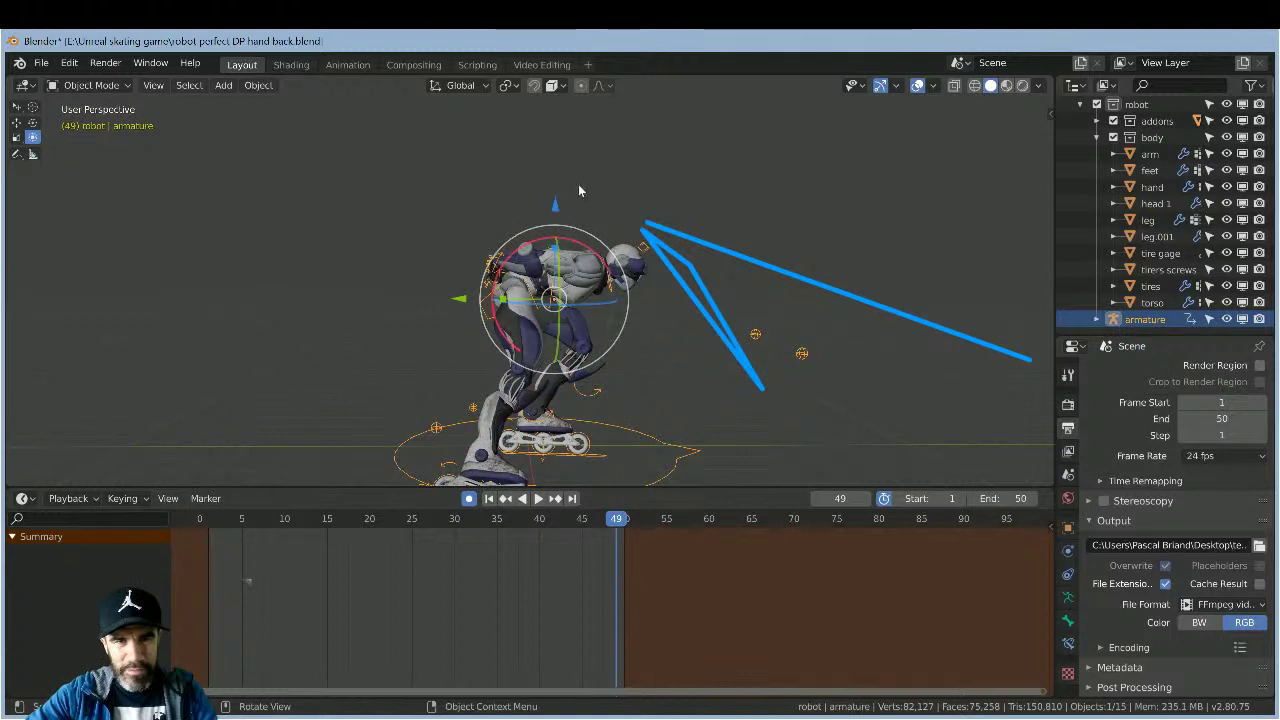
drag(555, 205, 553, 205)
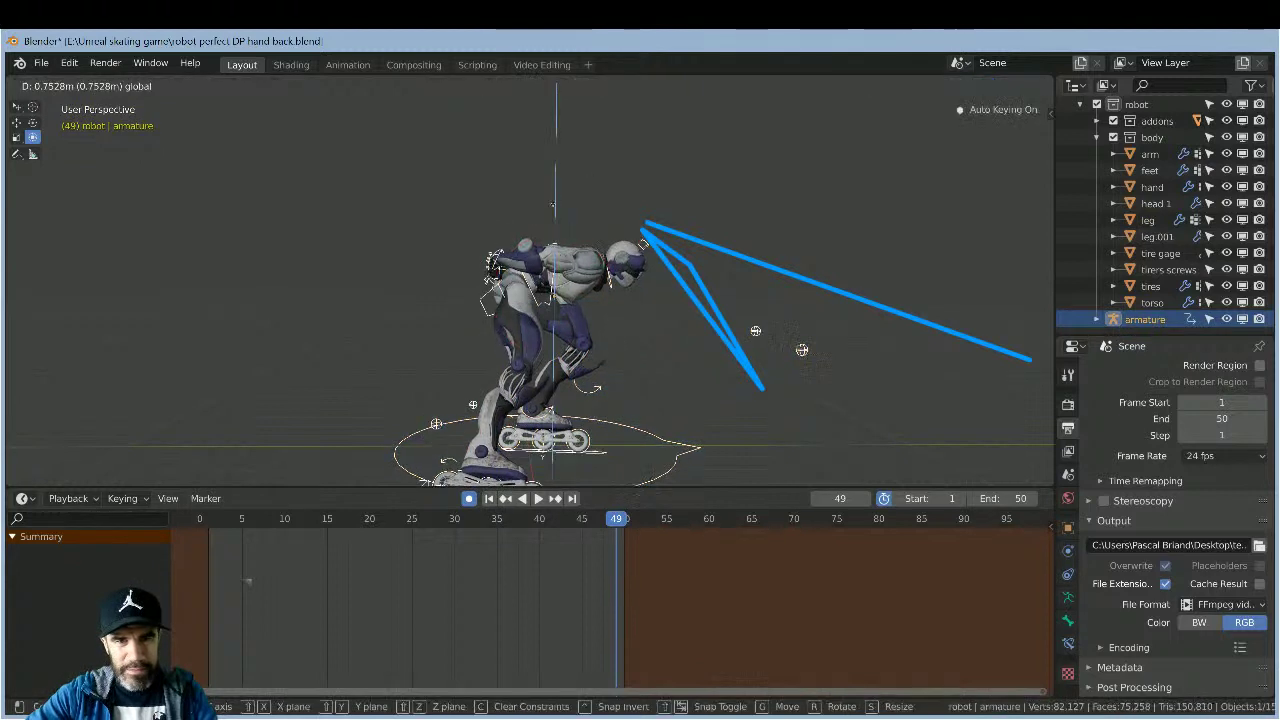
click(491, 188)
click(69, 62)
mouse_move(105, 63)
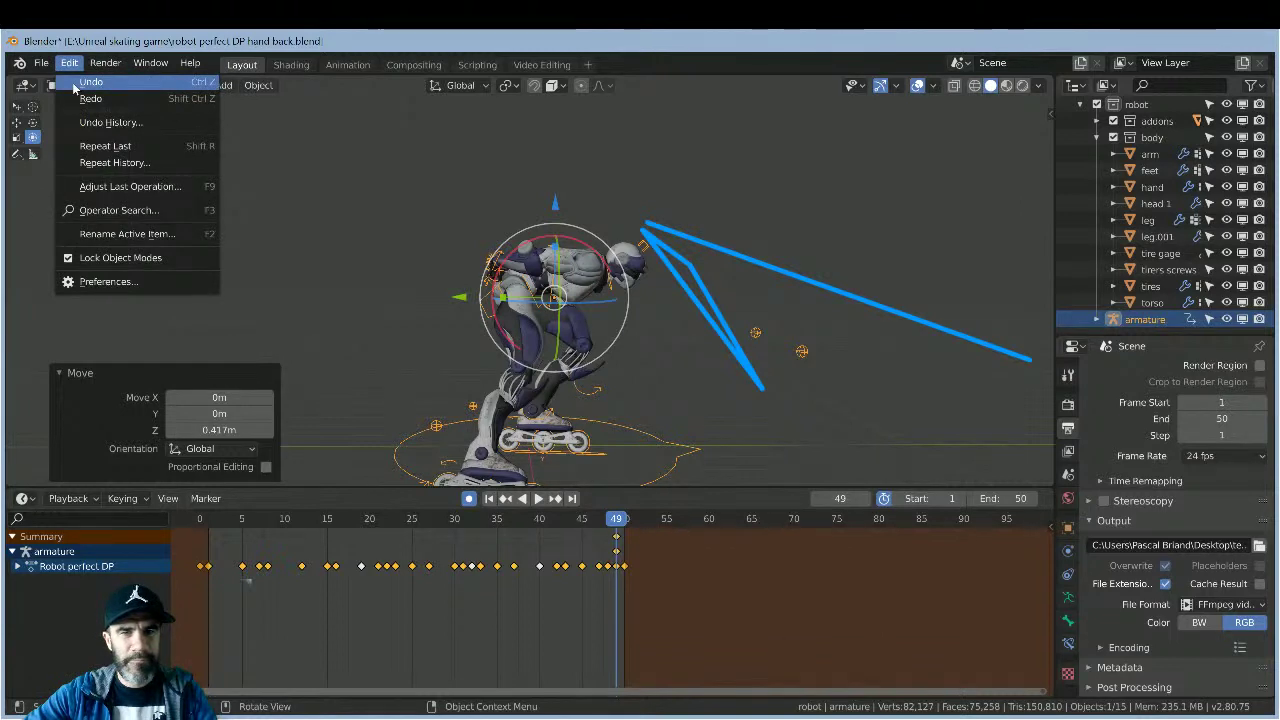
click(74, 84)
click(507, 321)
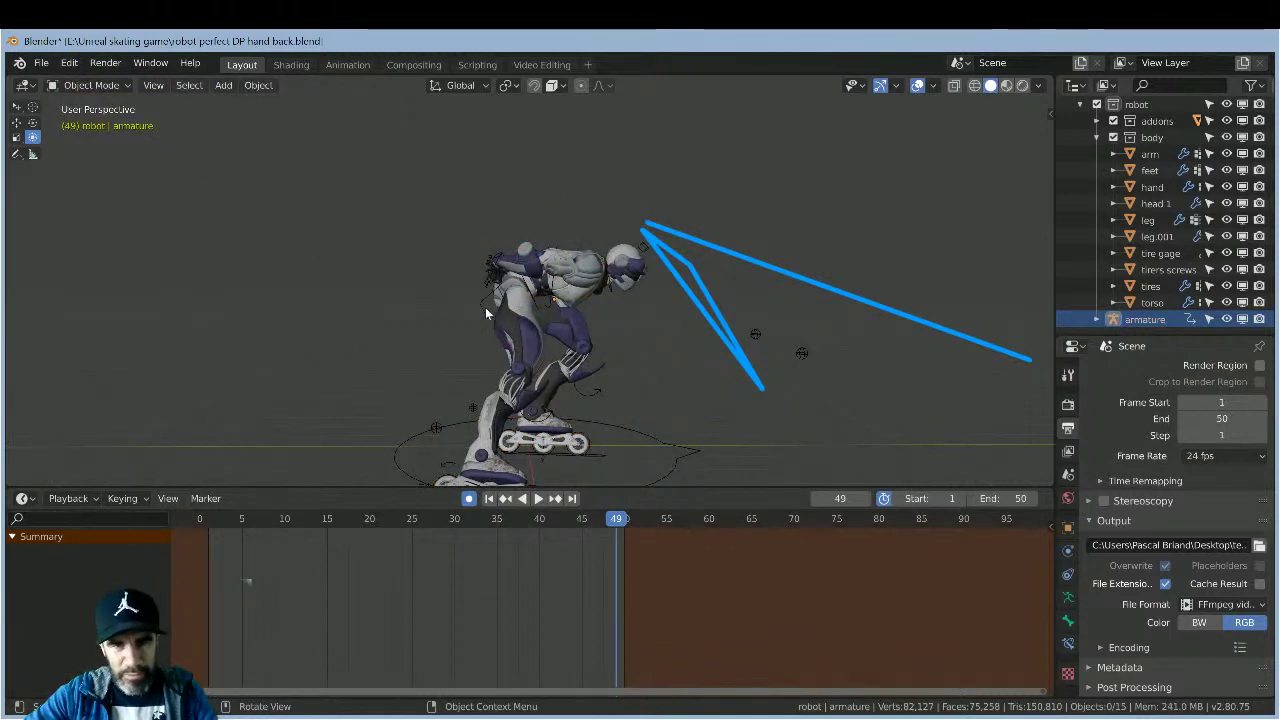
click(485, 307)
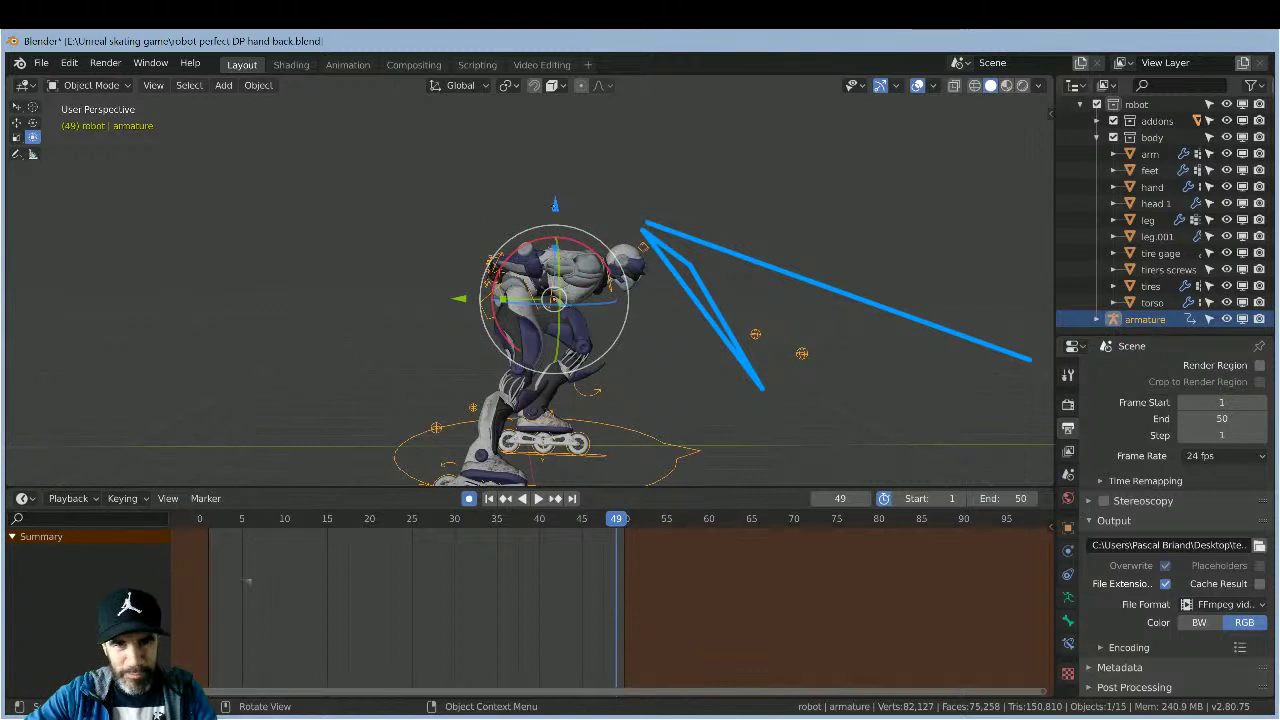
key(g)
key(z)
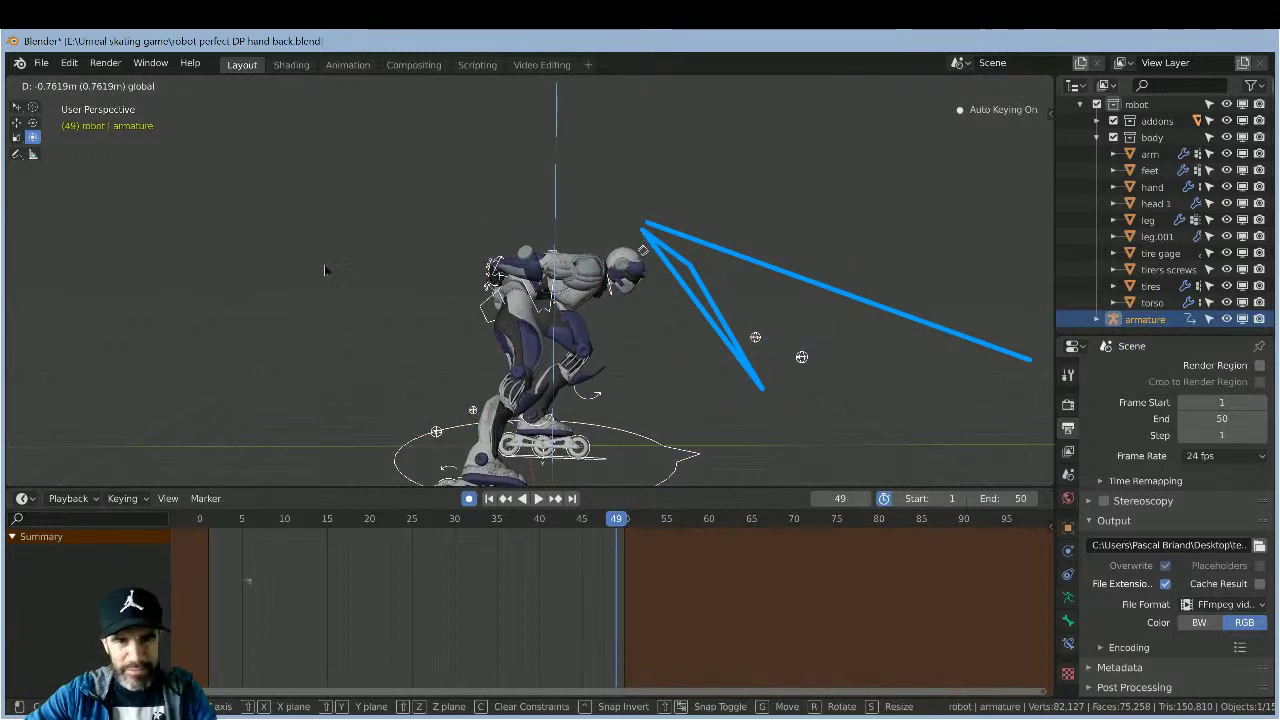
click(324, 264)
click(322, 263)
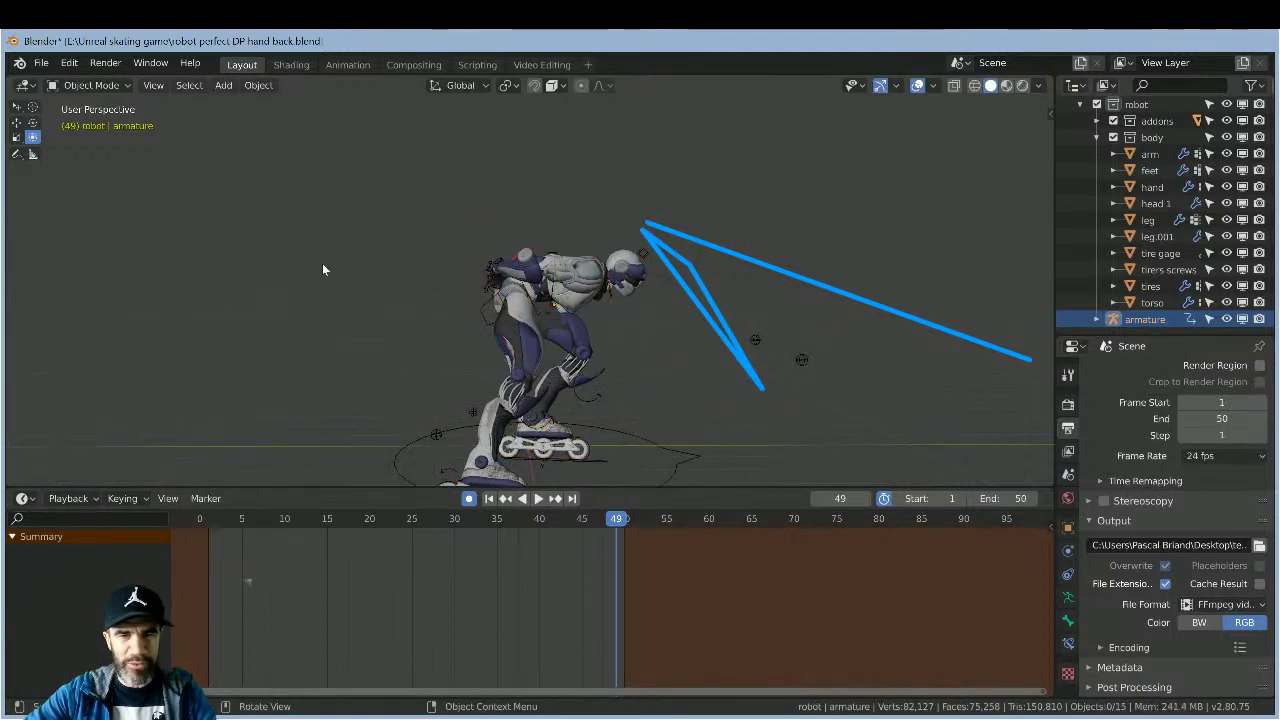
click(84, 66)
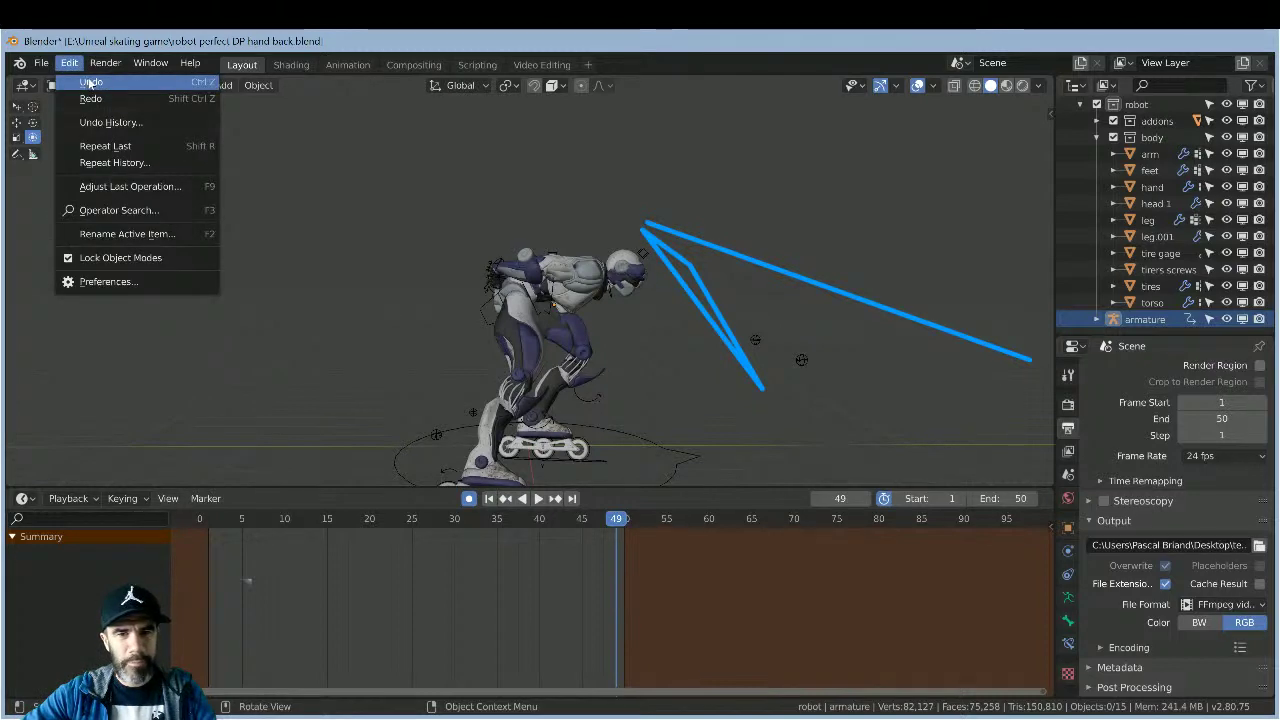
click(90, 82)
- In the Animation workspace, pick the Move then Transform tool and select the robot's back bone
click(348, 317)
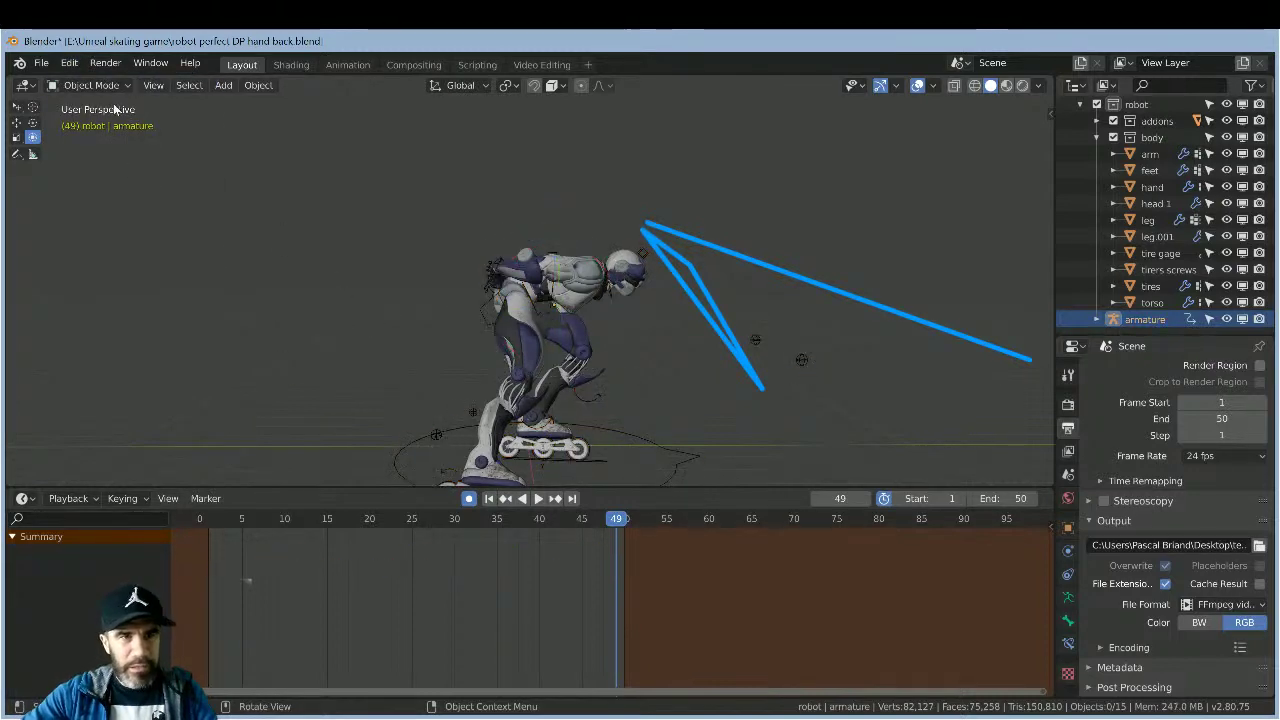
click(363, 68)
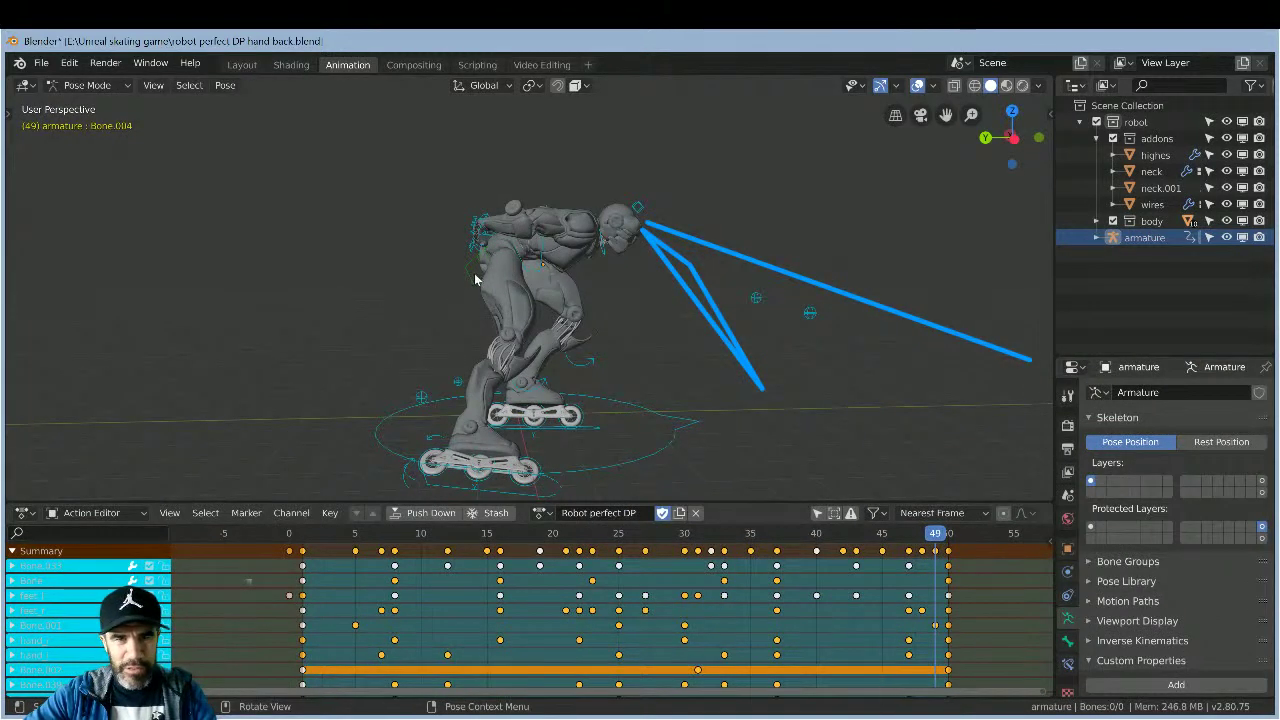
click(8, 118)
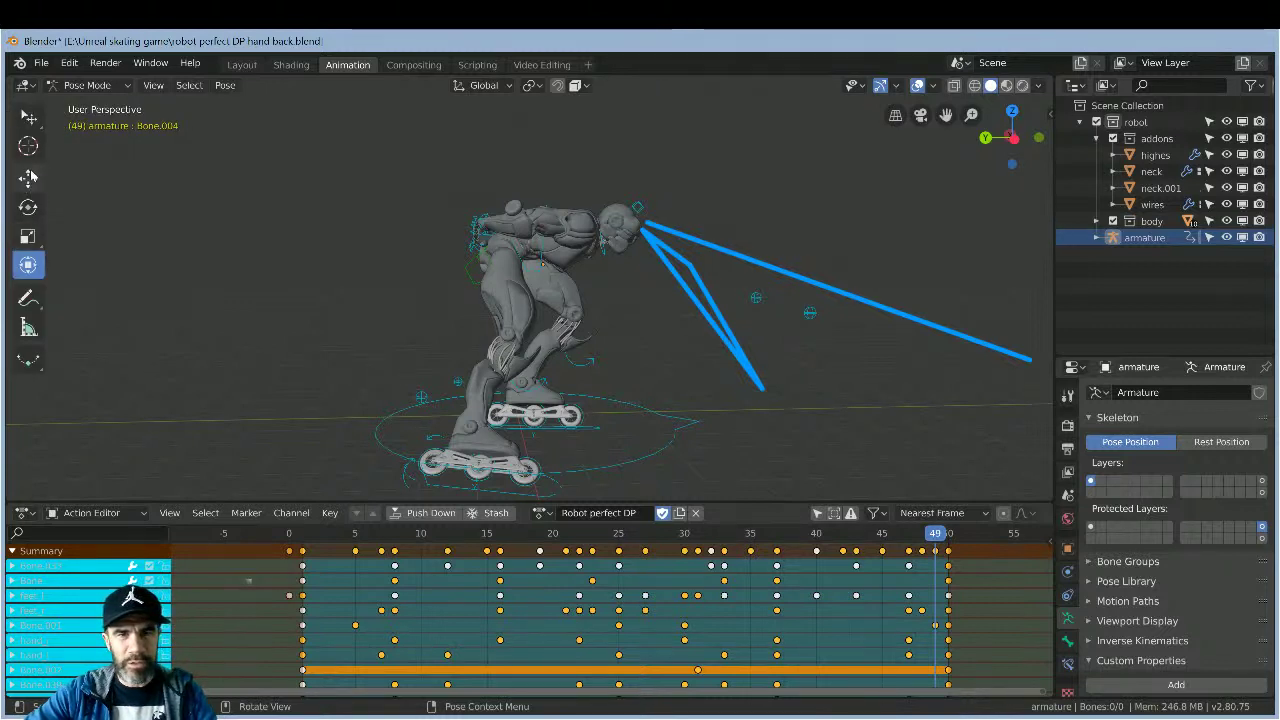
click(28, 176)
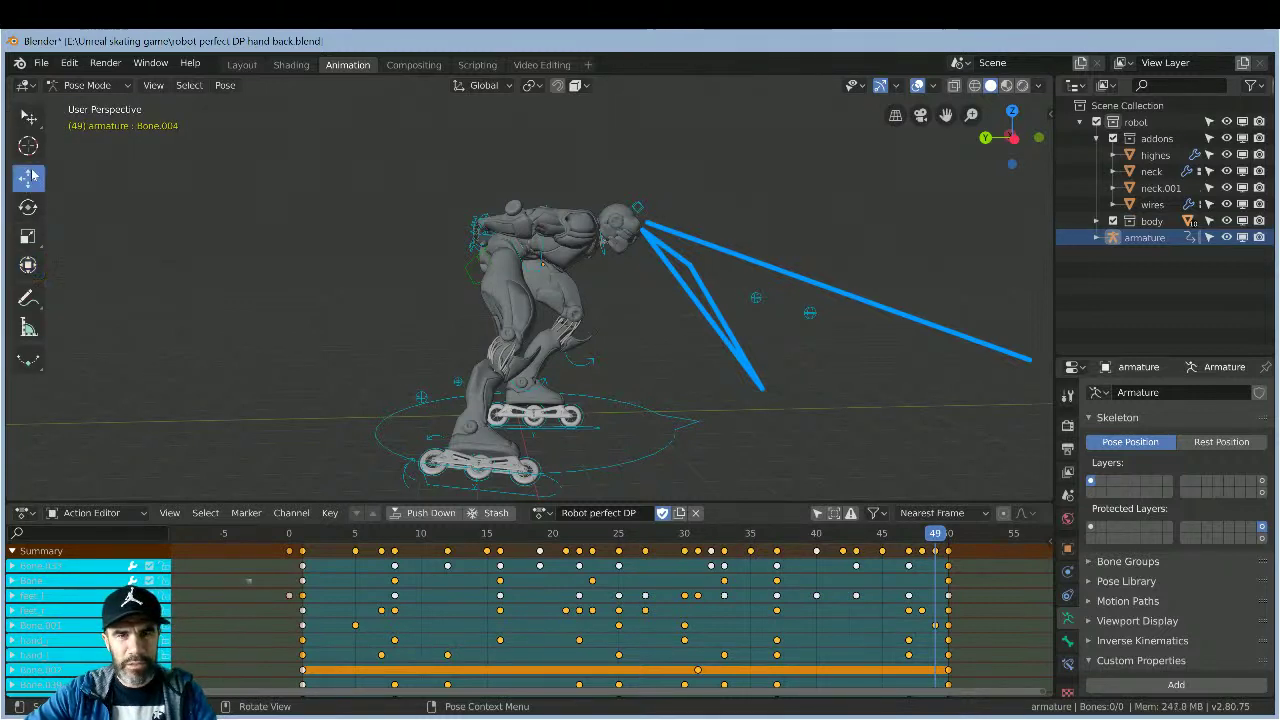
click(490, 254)
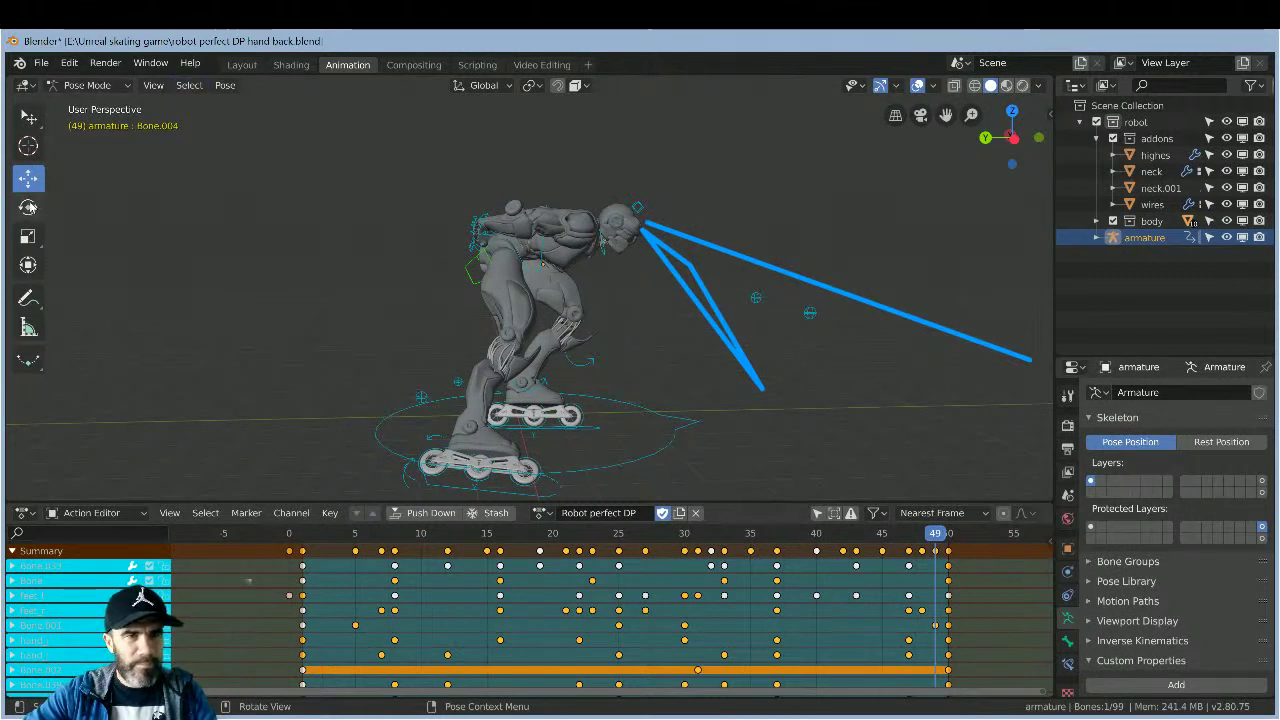
click(28, 265)
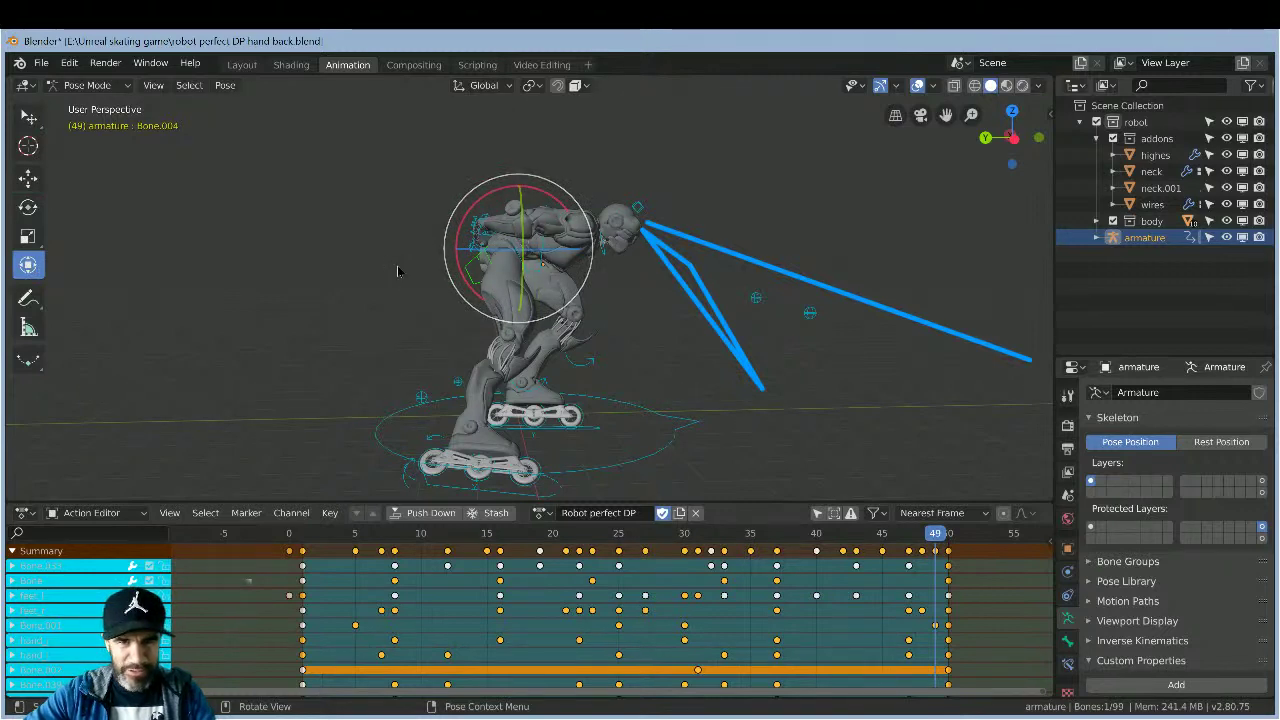
mouse_move(397, 265)
middle_down()
mouse_move(415, 288)
mouse_move(388, 258)
middle_up()
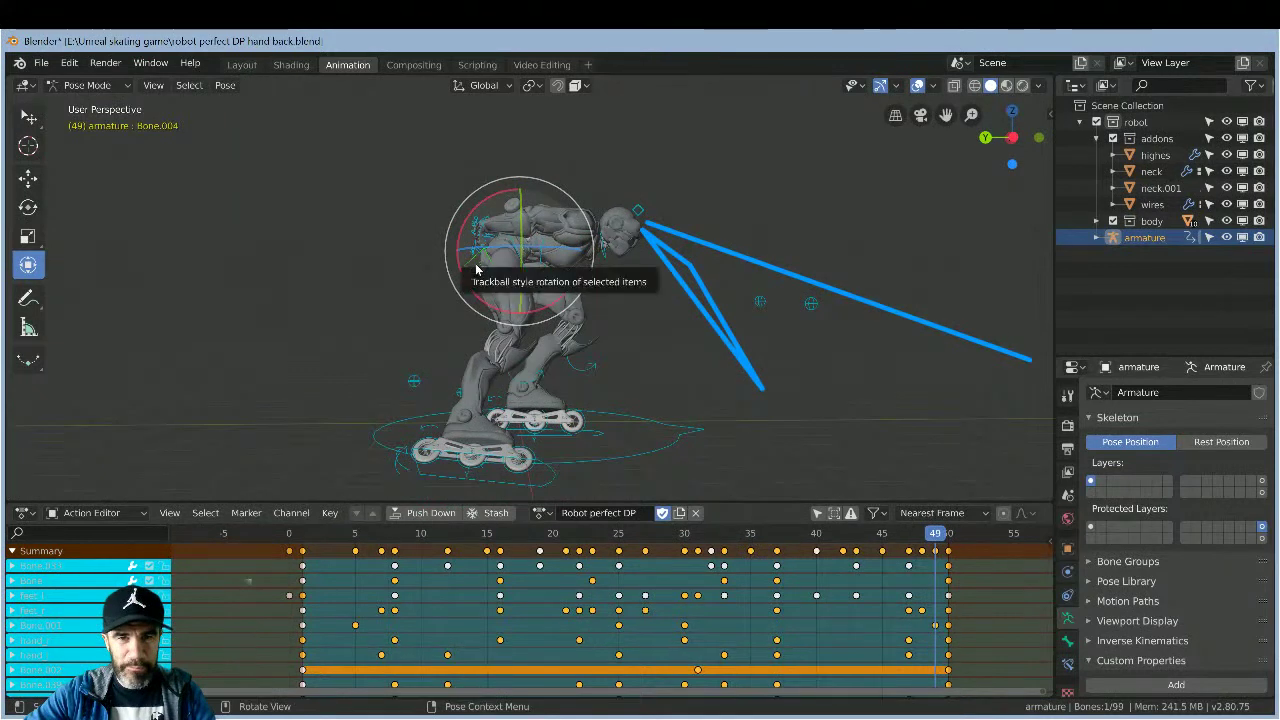
click(87, 85)
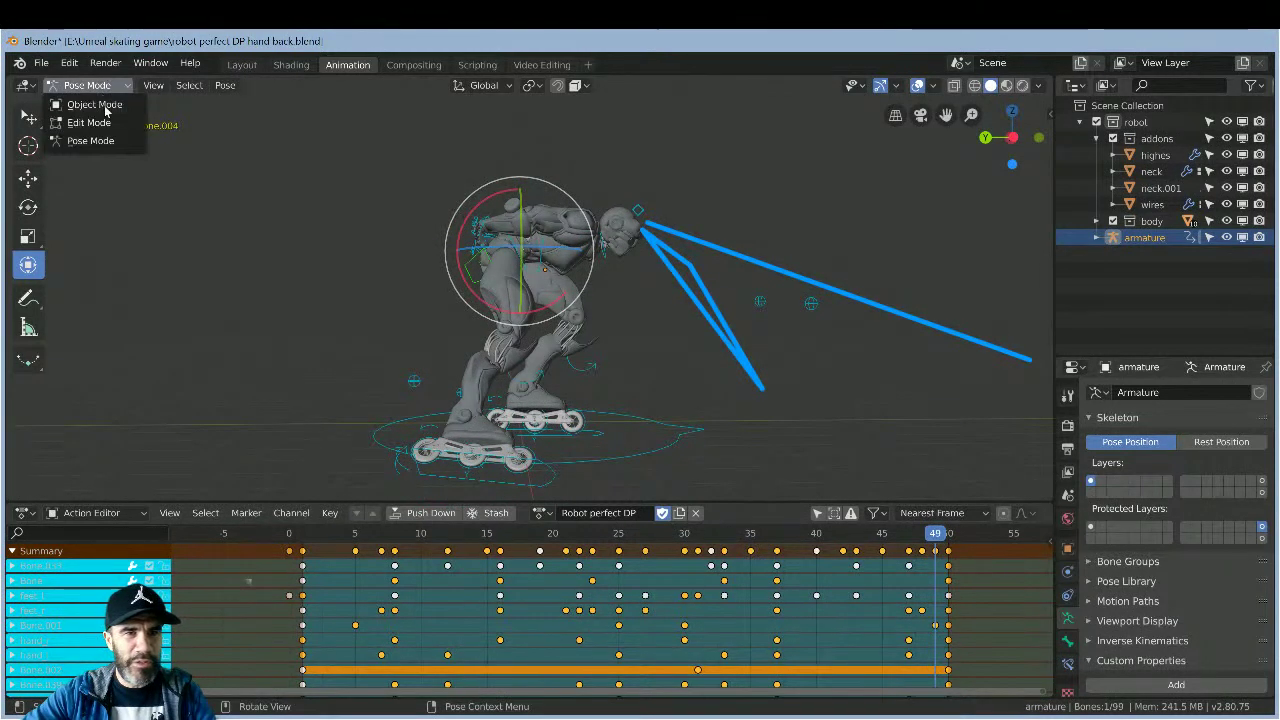
click(95, 104)
click(96, 88)
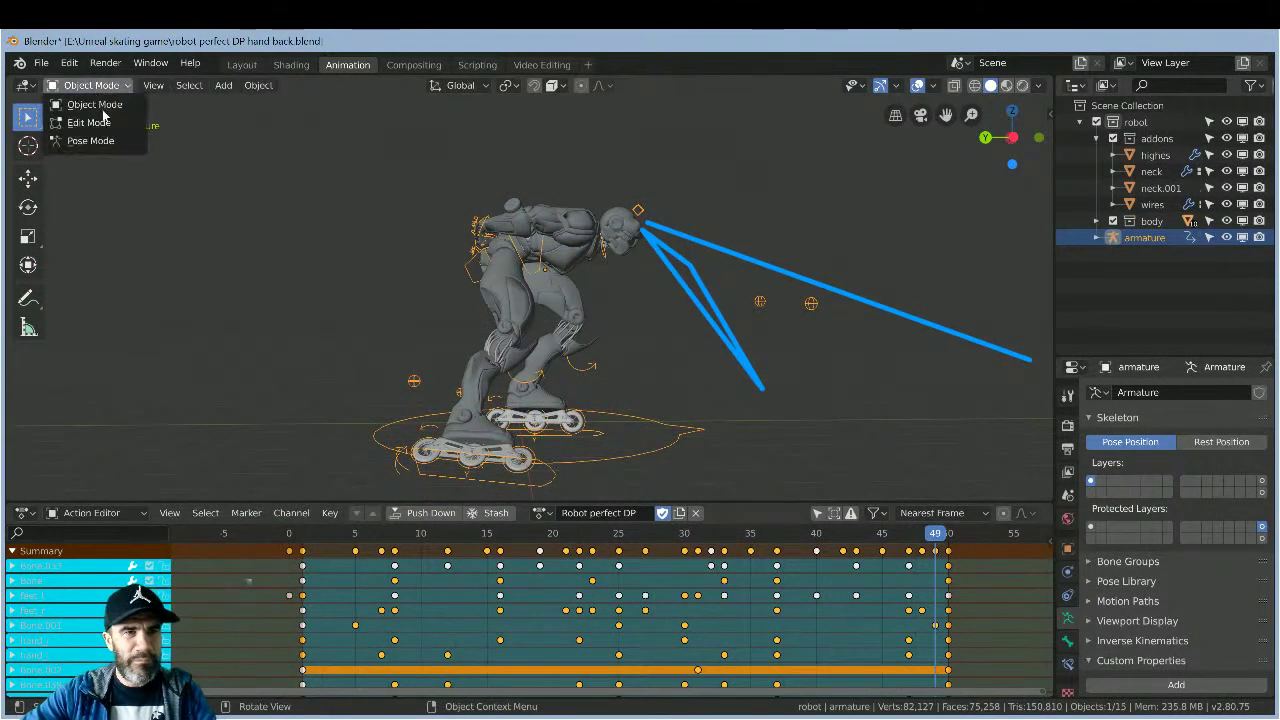
click(89, 122)
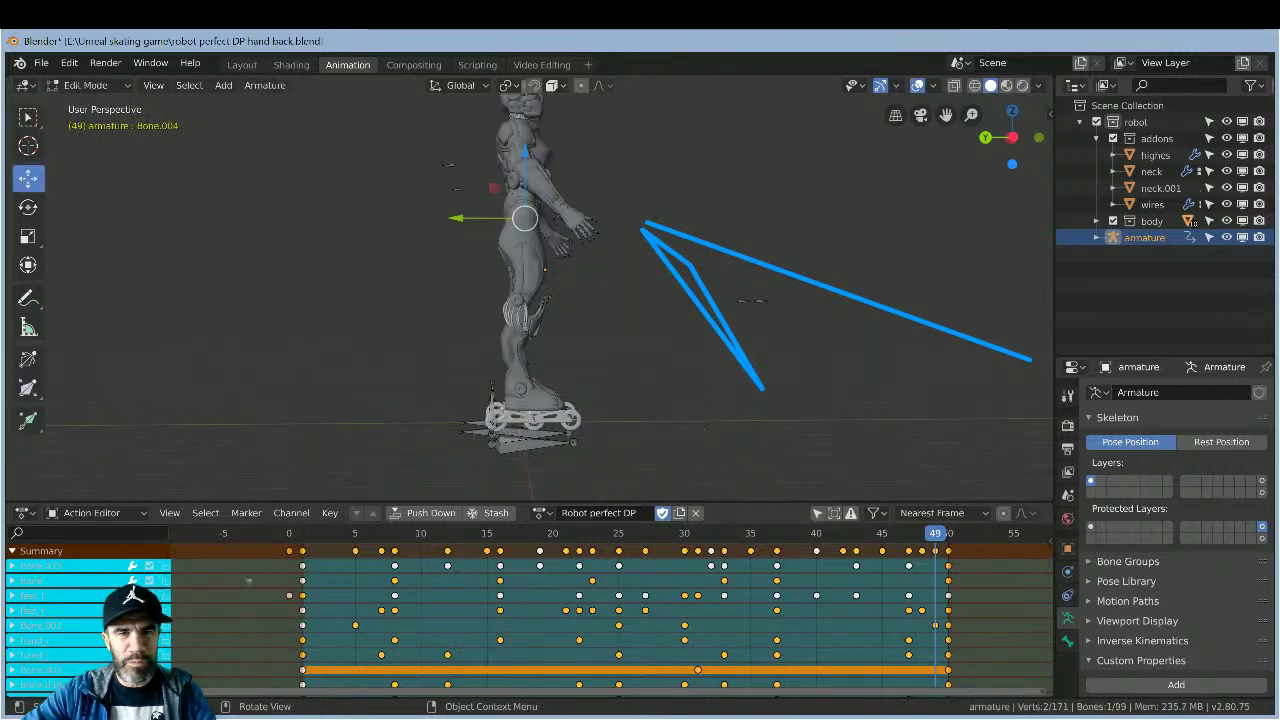
click(88, 85)
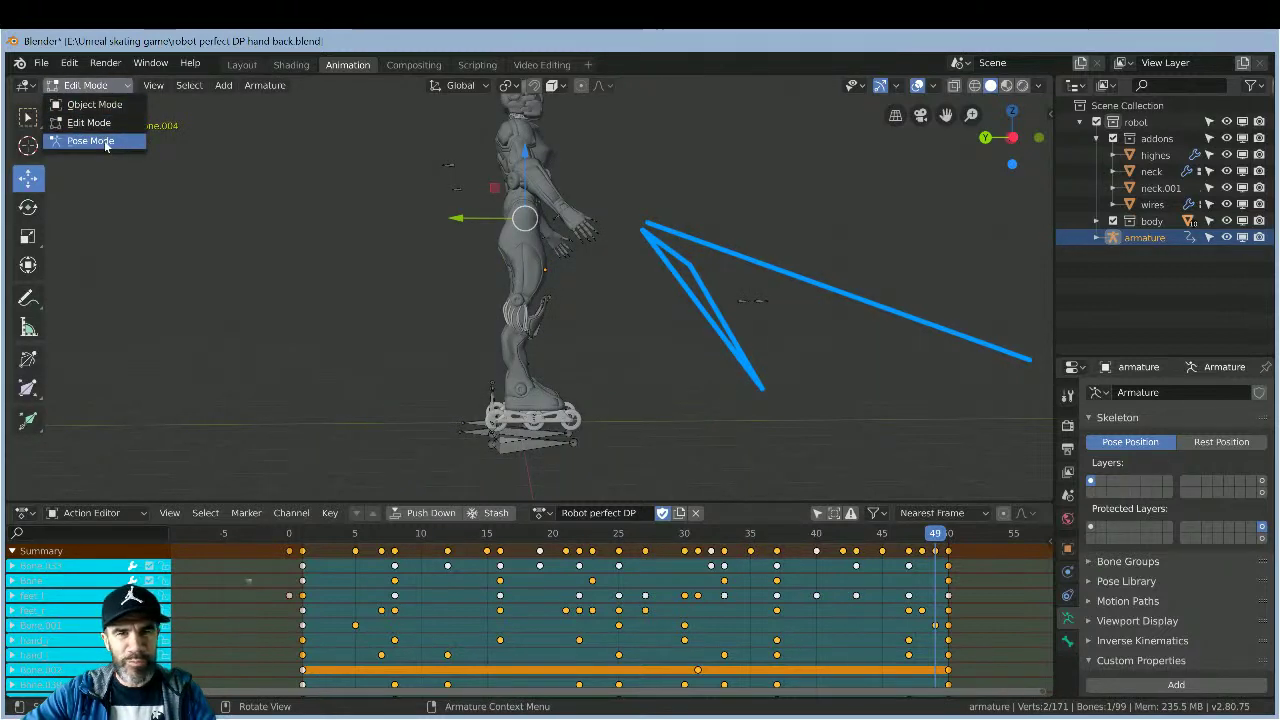
click(104, 142)
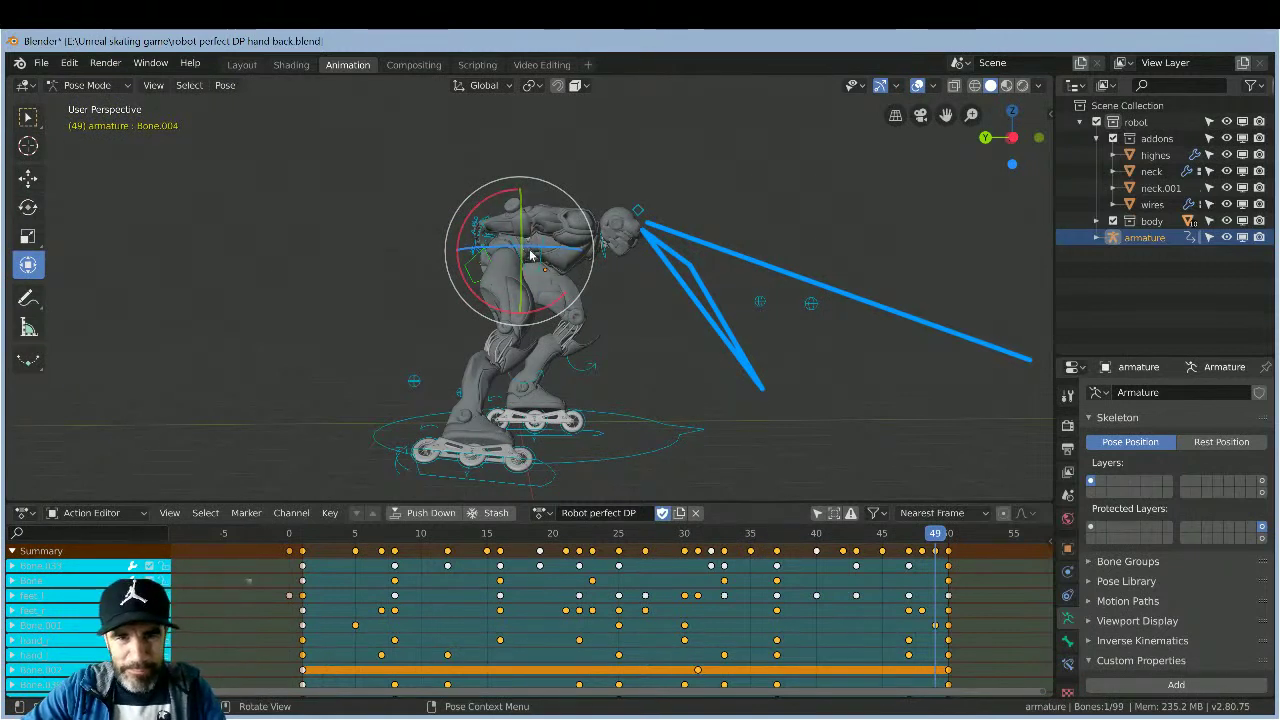
- Try rotating the back bone around the X axis, then undo the rotation with Ctrl+Z
mouse_move(837, 214)
middle_down()
mouse_move(835, 238)
mouse_move(575, 218)
middle_up()
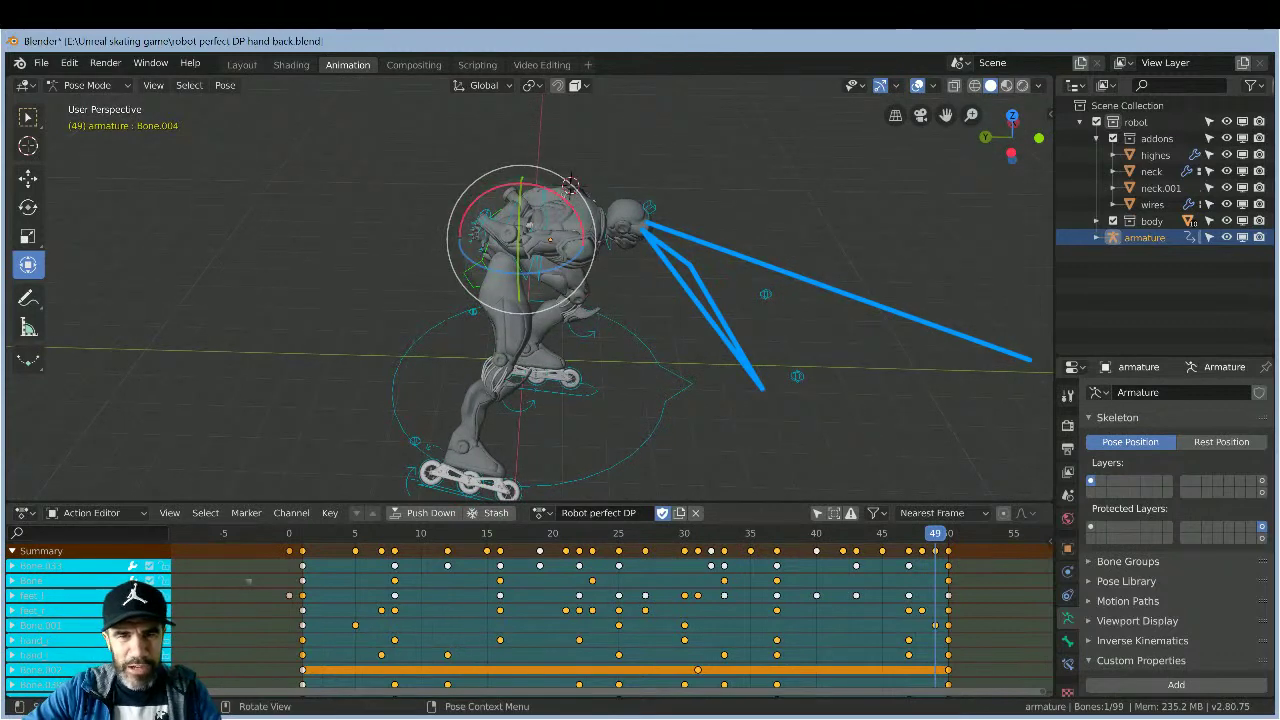
mouse_move(545, 207)
mouse_down()
mouse_move(610, 214)
mouse_move(548, 208)
mouse_up()
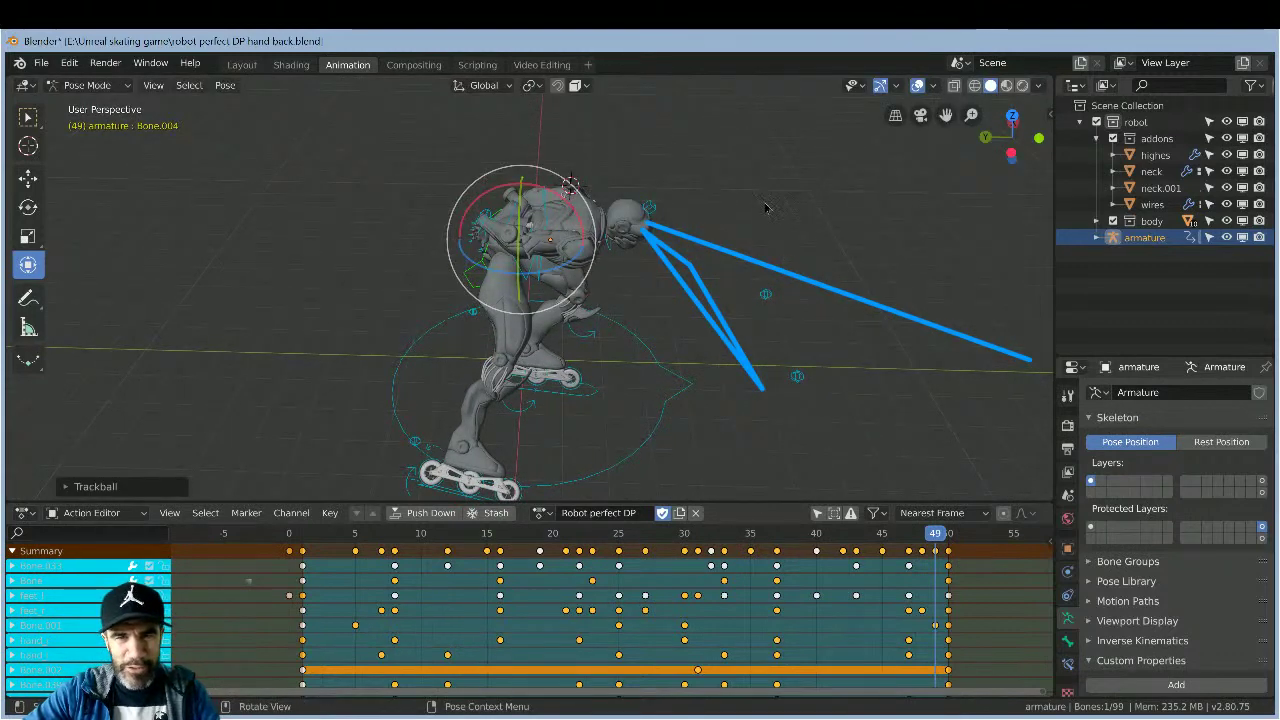
middle_drag(766, 206, 480, 216)
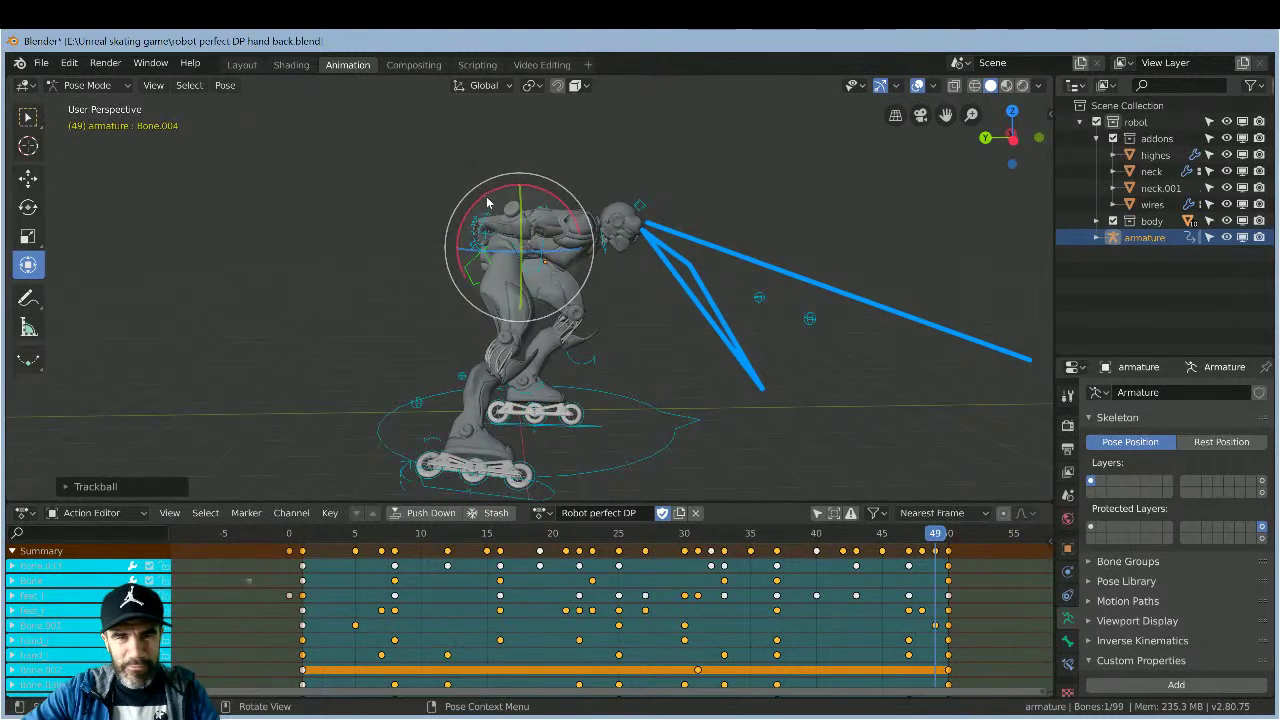
drag(481, 212, 484, 195)
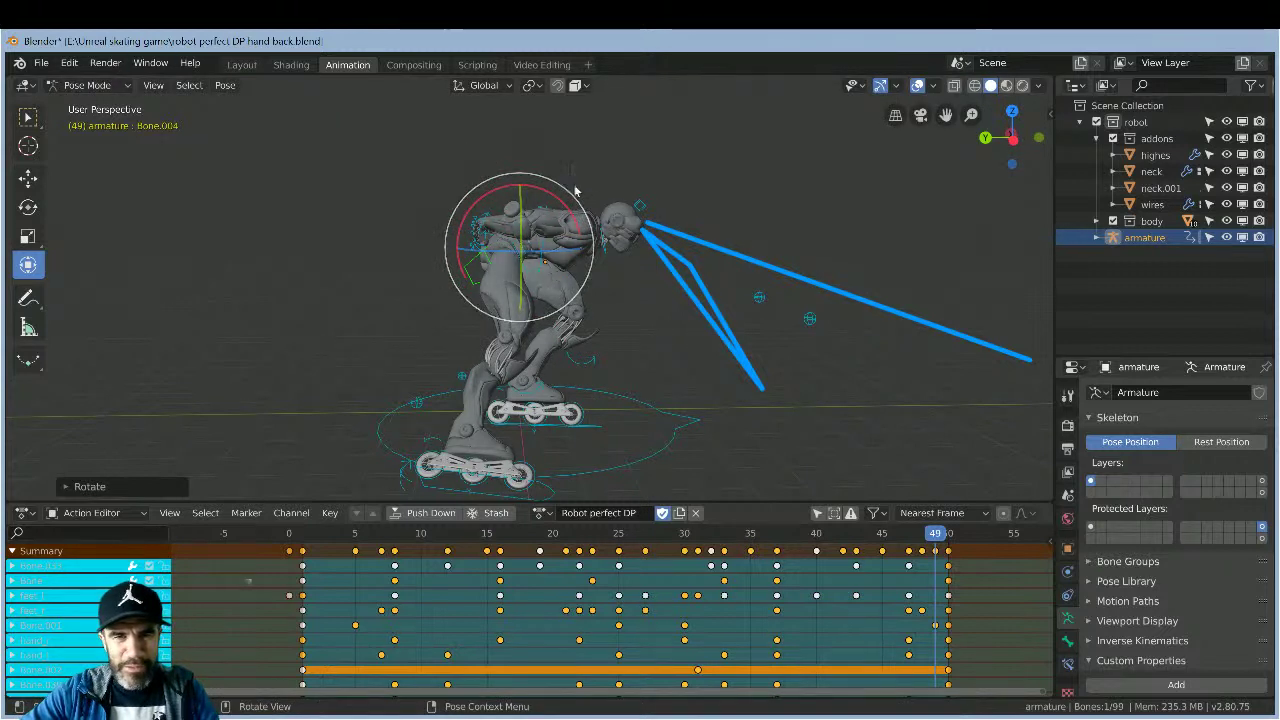
key(ctrl+z)
- Select Bone.001, start a rotation and cancel it, then look down on the skater from behind
click(517, 186)
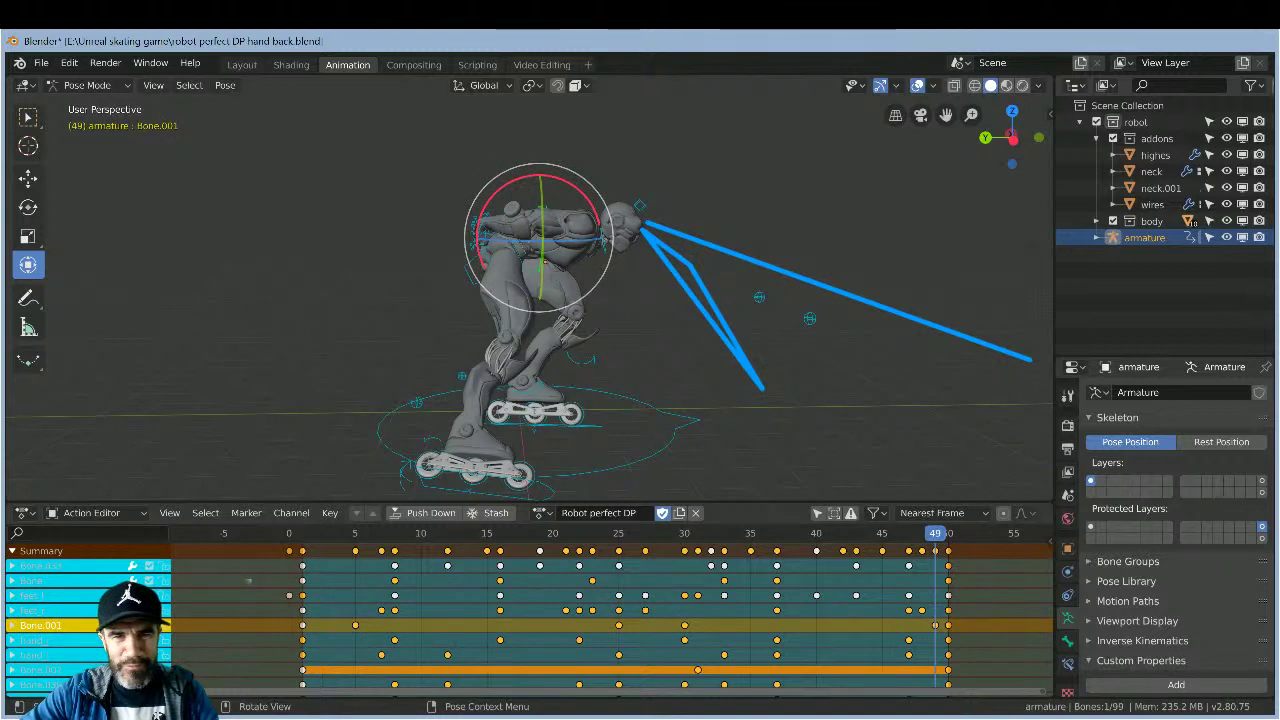
key(r)
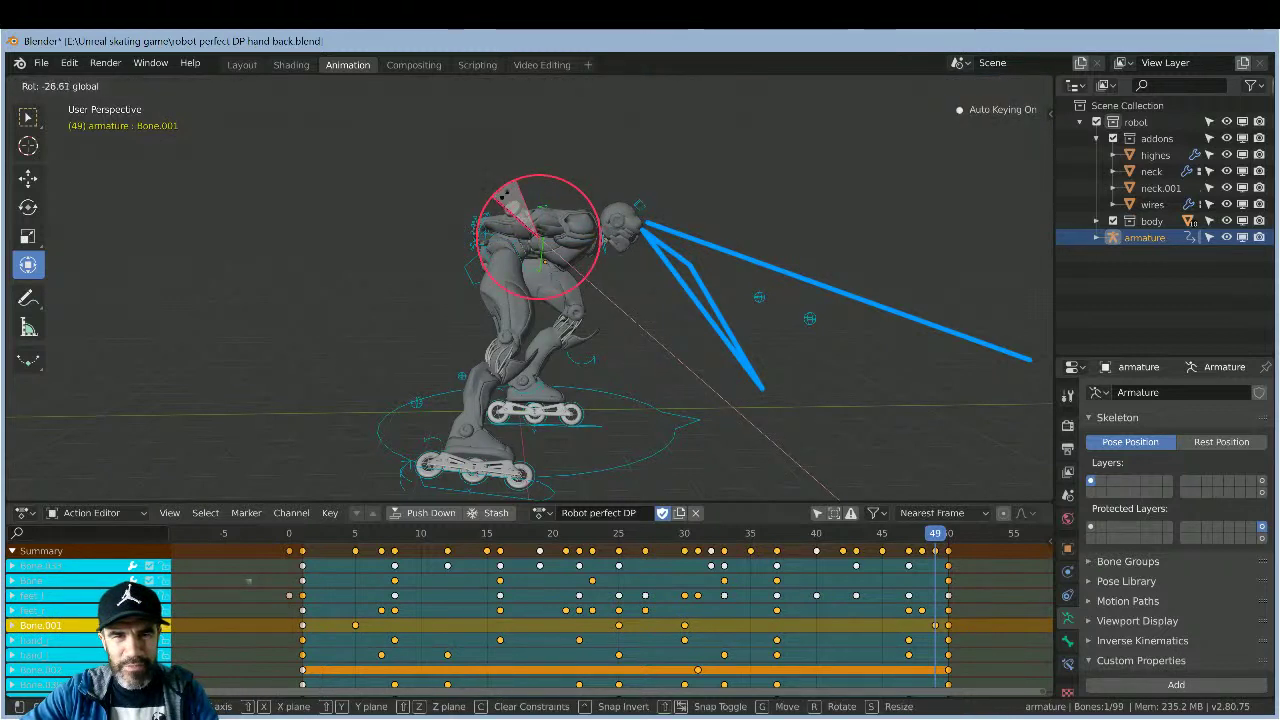
right_click(690, 213)
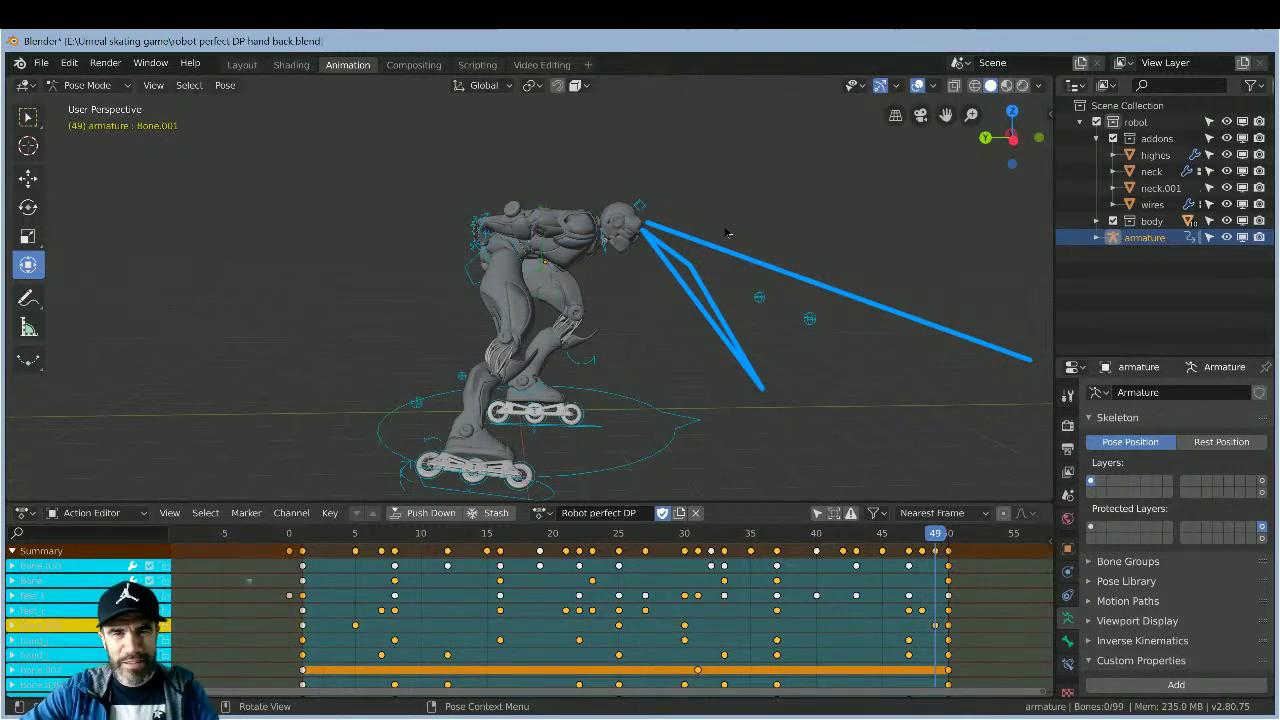
middle_drag(727, 233, 73, 83)
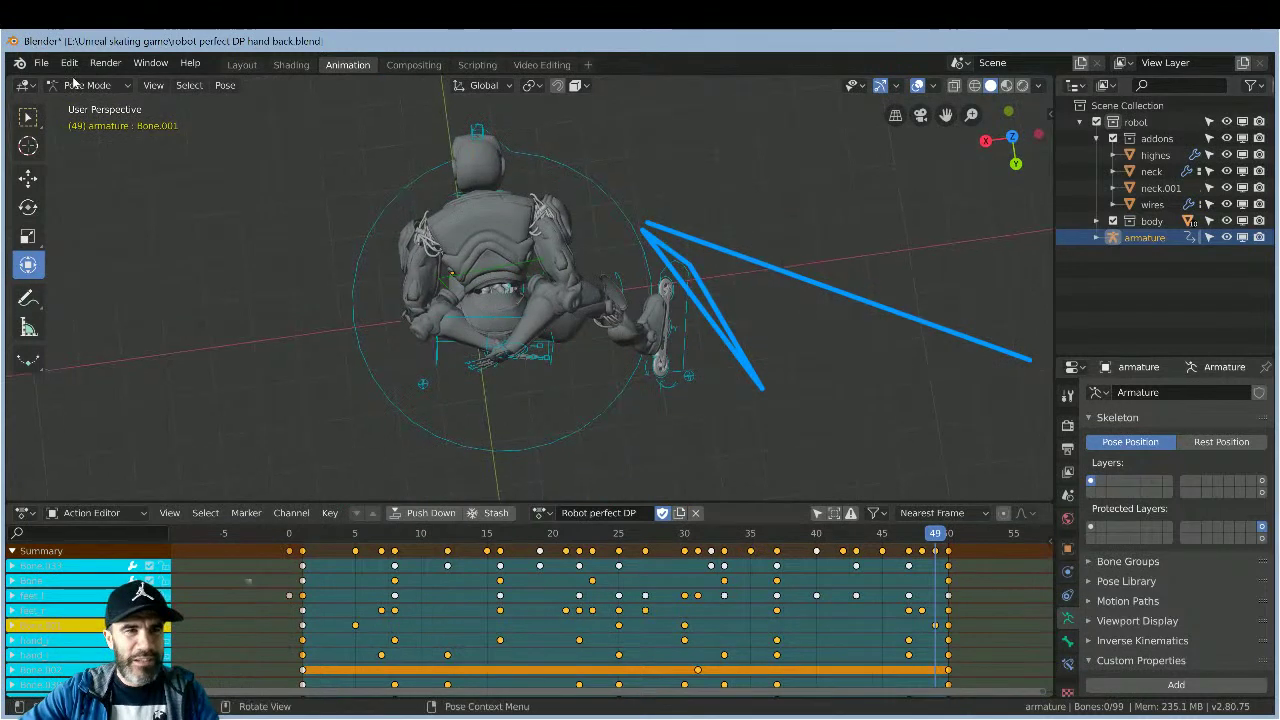
- Undo twice from the Edit menu to reselect Bone.001, then orbit to a side view of the skater
click(69, 63)
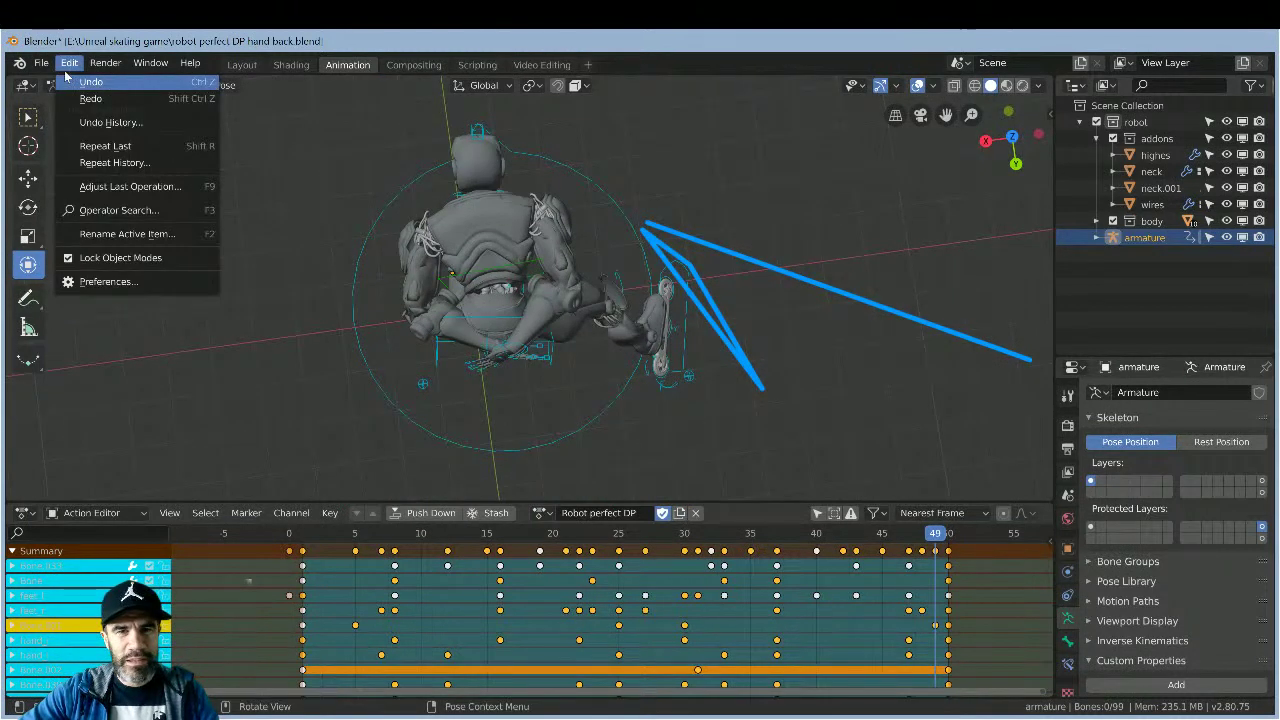
click(66, 76)
click(74, 68)
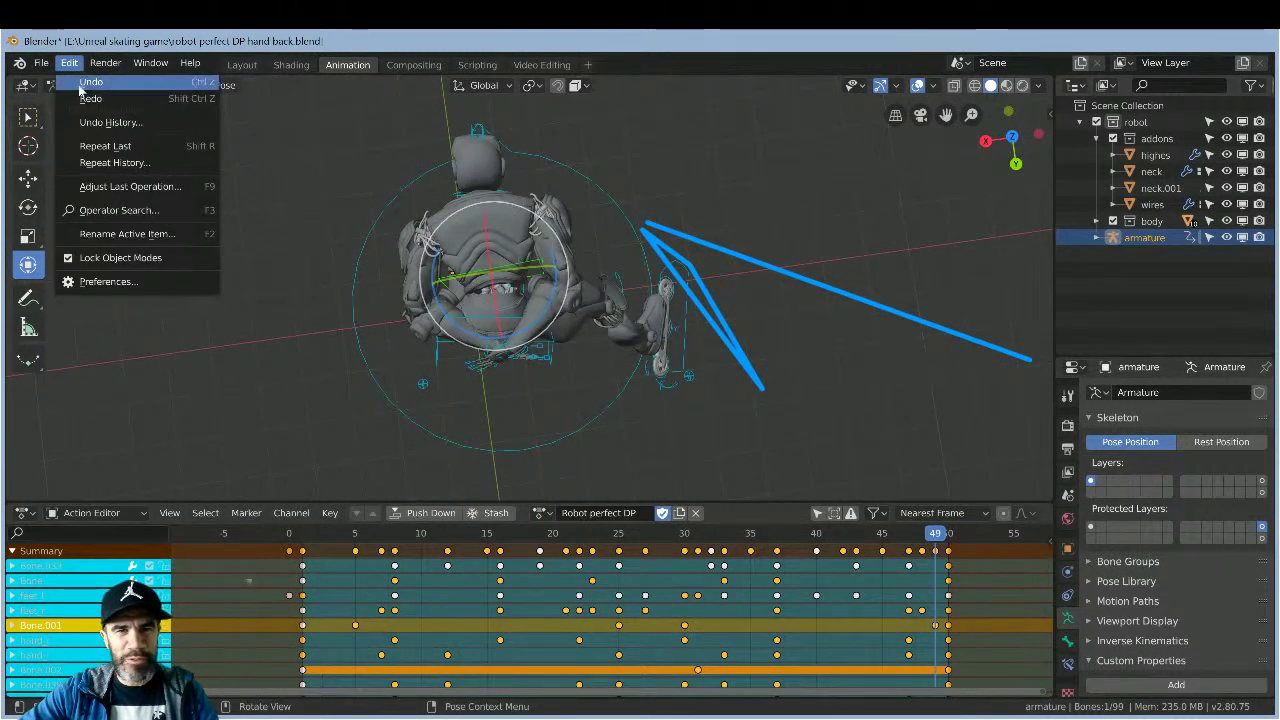
click(79, 86)
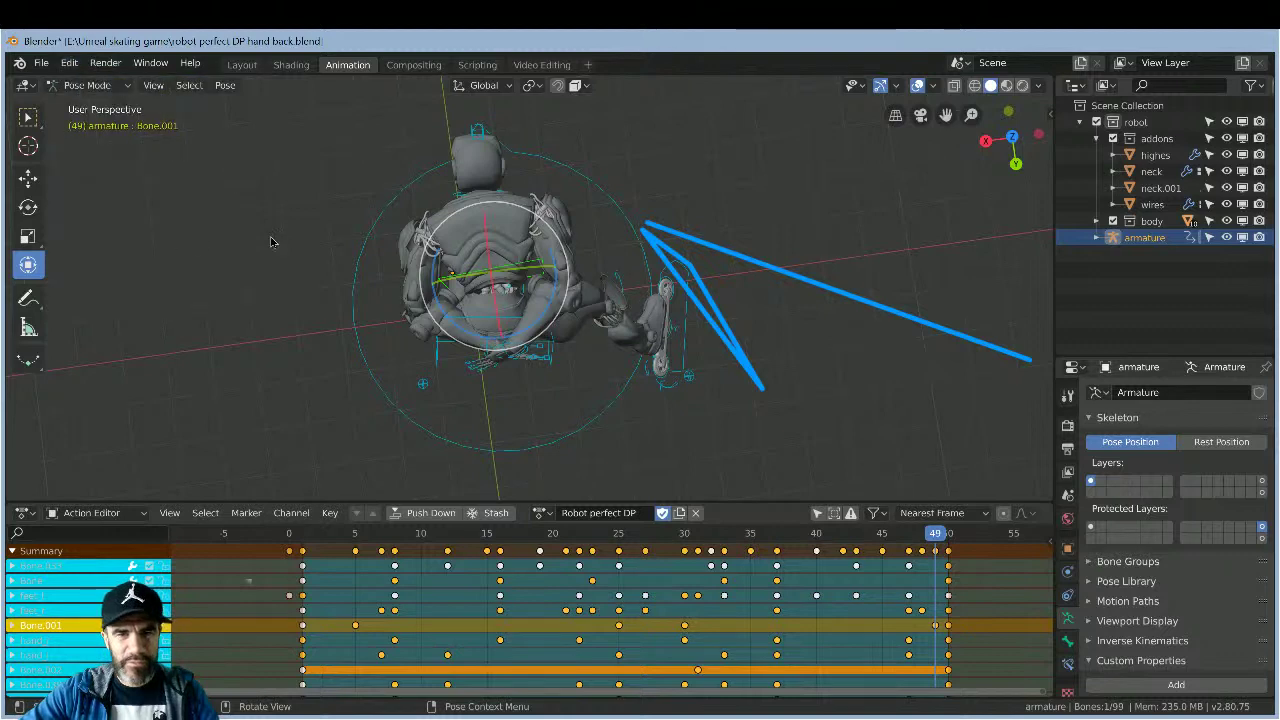
middle_drag(270, 241, 352, 175)
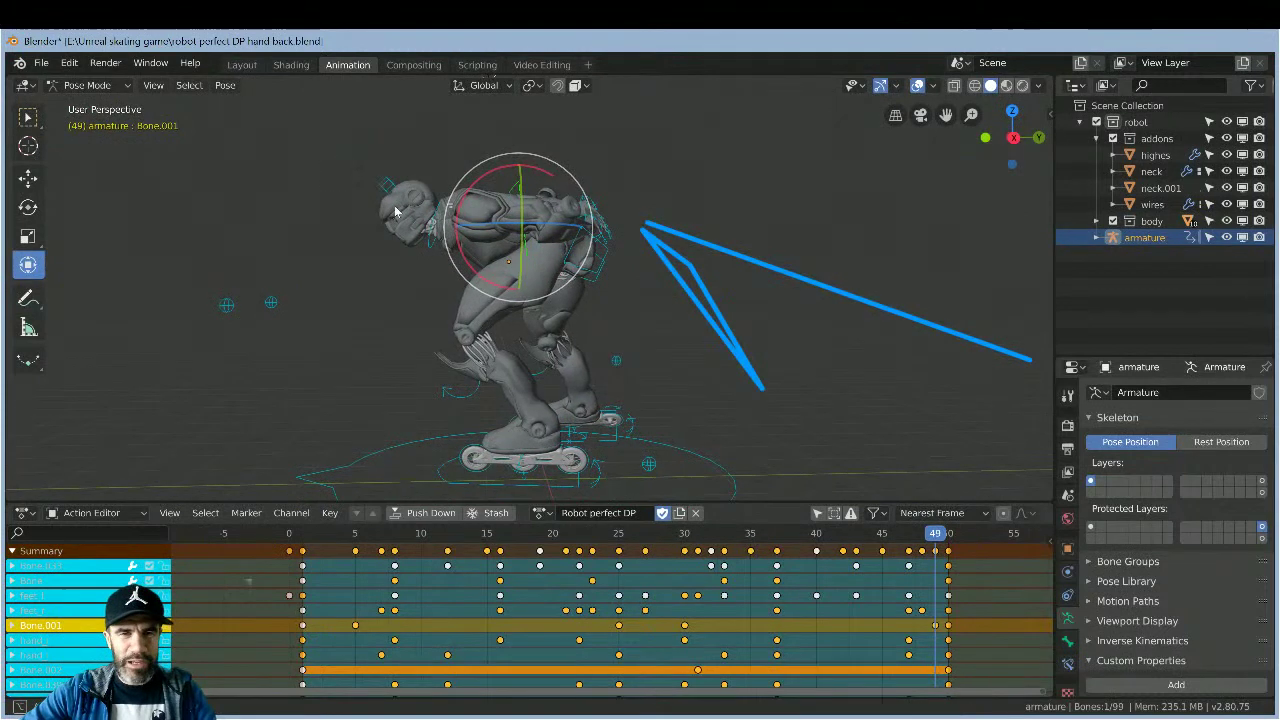
- Nudge the torso bone Bone.001 slightly with G
middle_drag(396, 212, 407, 248)
key(g)
click(431, 230)
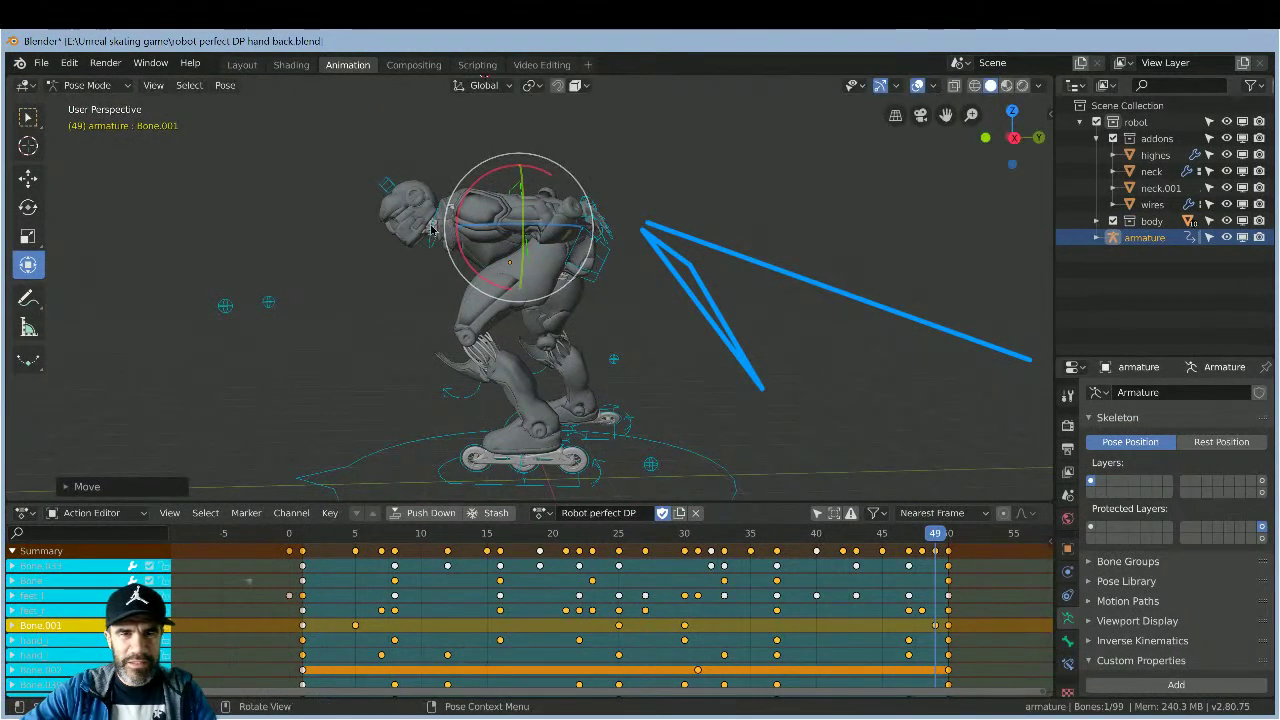
- Tilt head bone Bone.002 to key it at frame 49, then begin rotating Bone.001
click(433, 230)
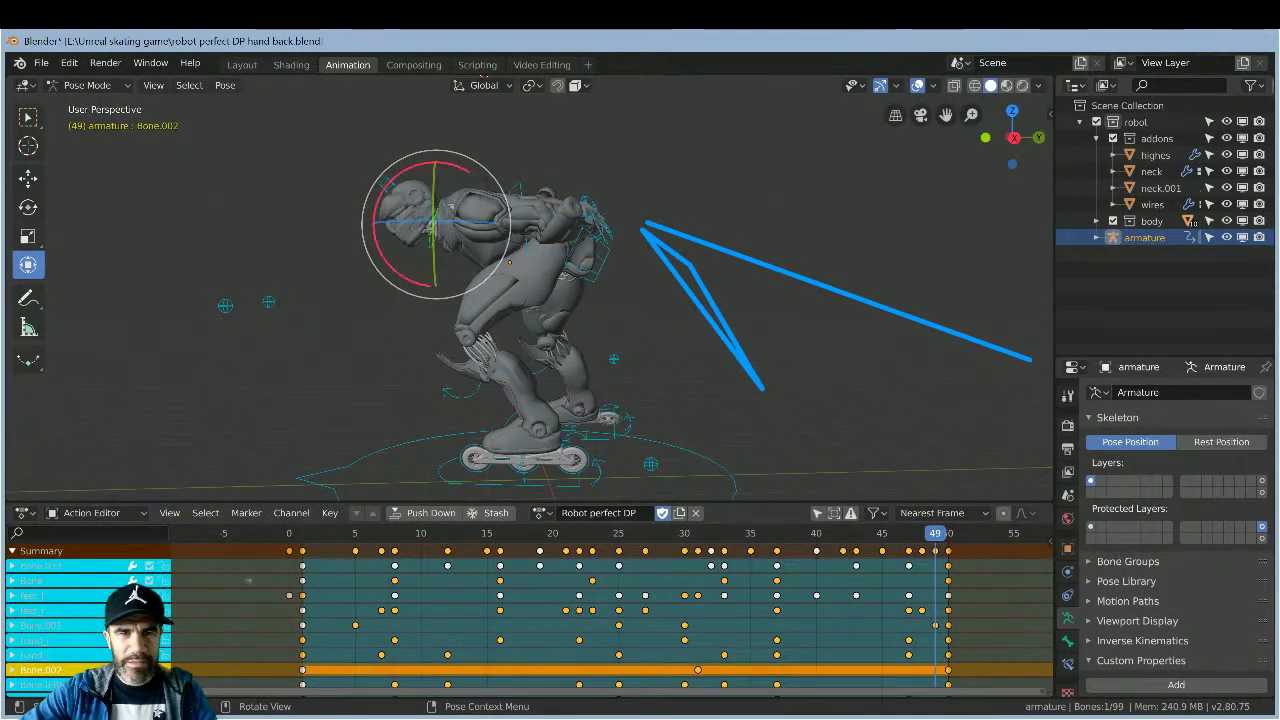
key(r)
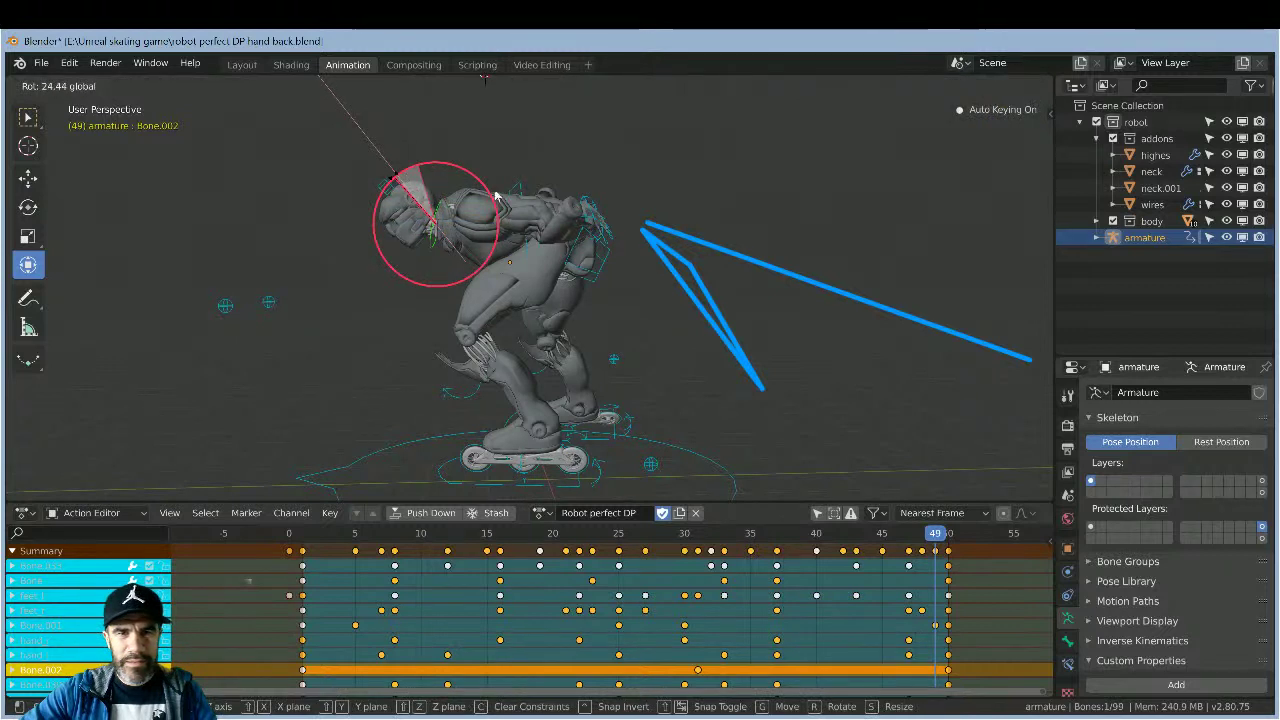
click(563, 243)
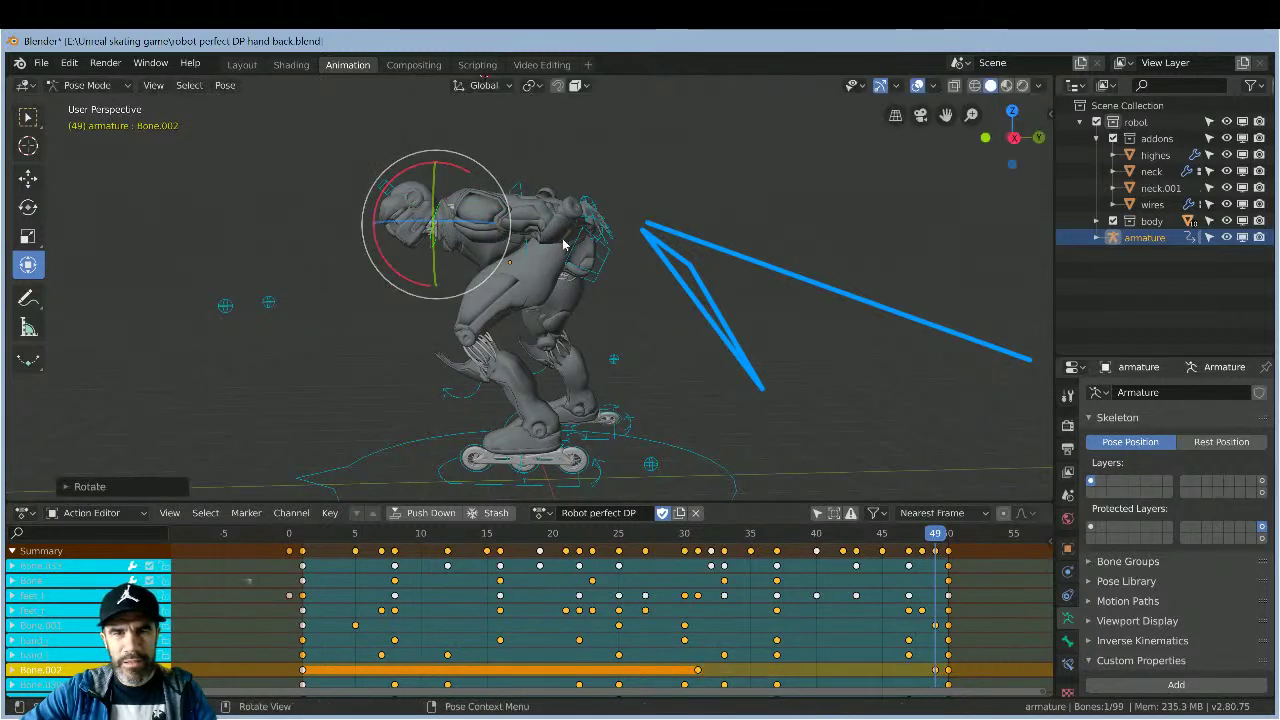
click(520, 193)
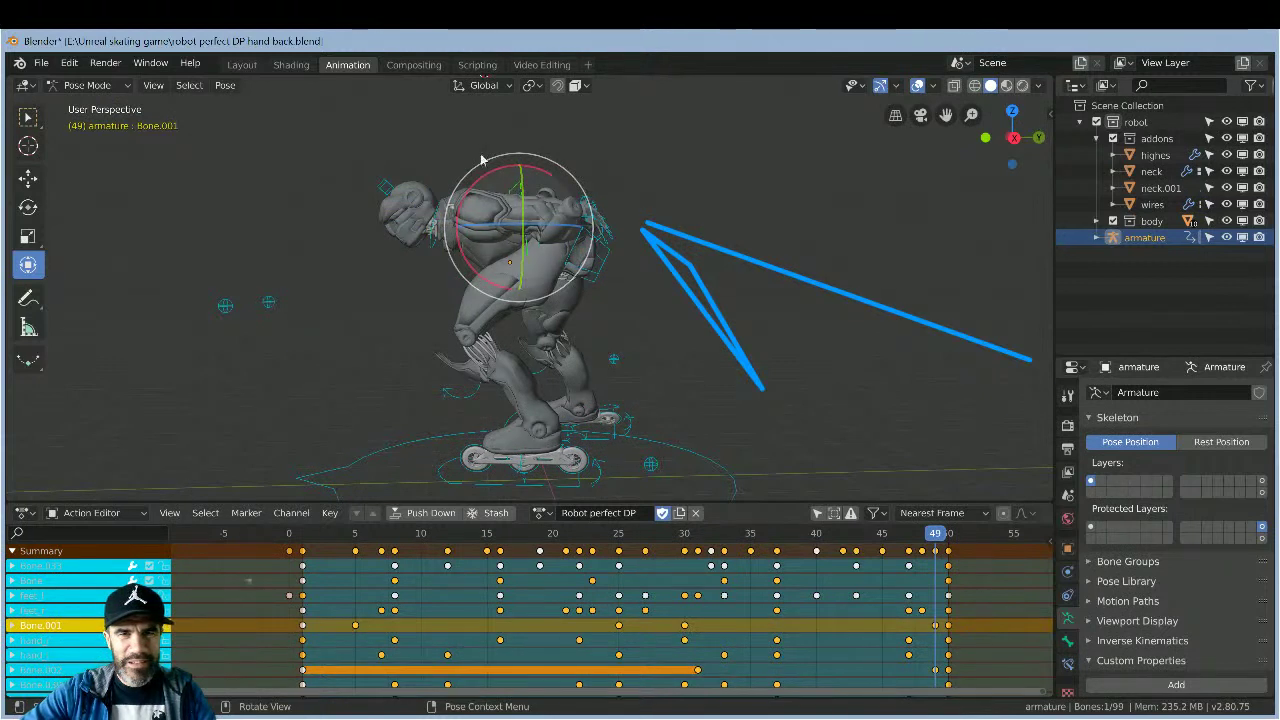
key(r)
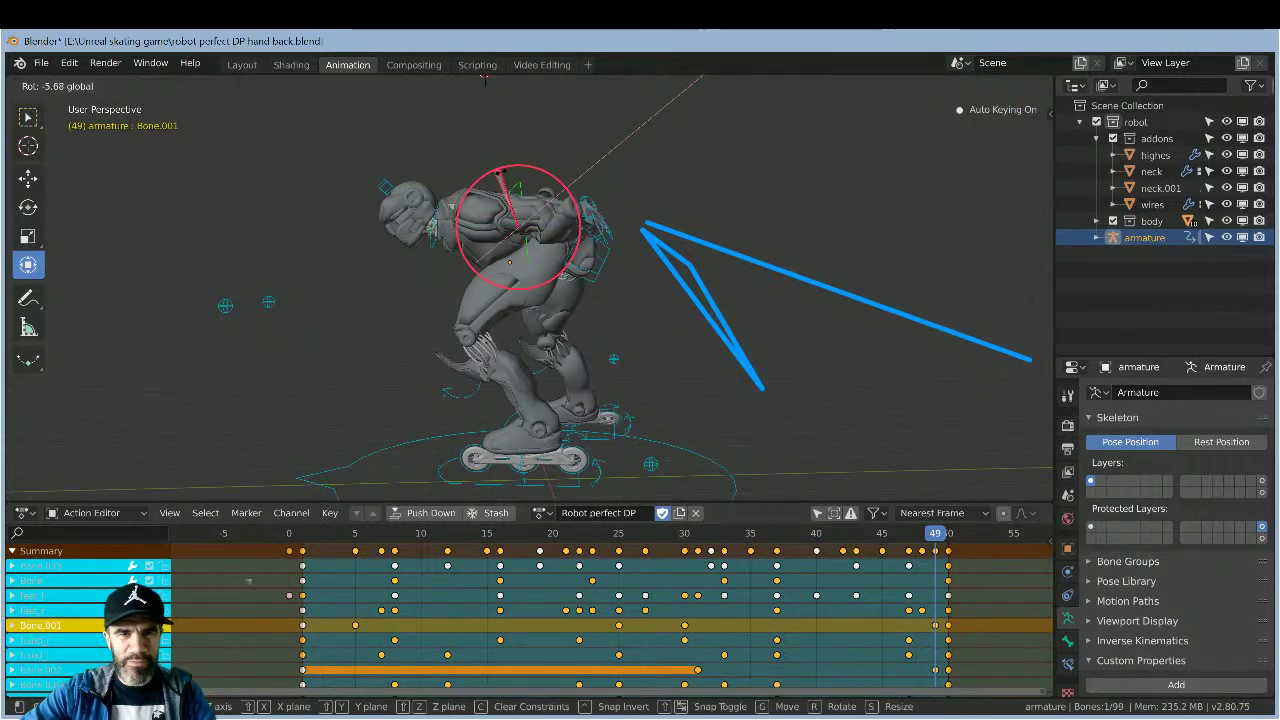
- Re-angle Bone.001 in several rotations, including a trackball turn, keying its lean at frame 49, then deselect it
click(560, 182)
middle_drag(686, 223, 640, 257)
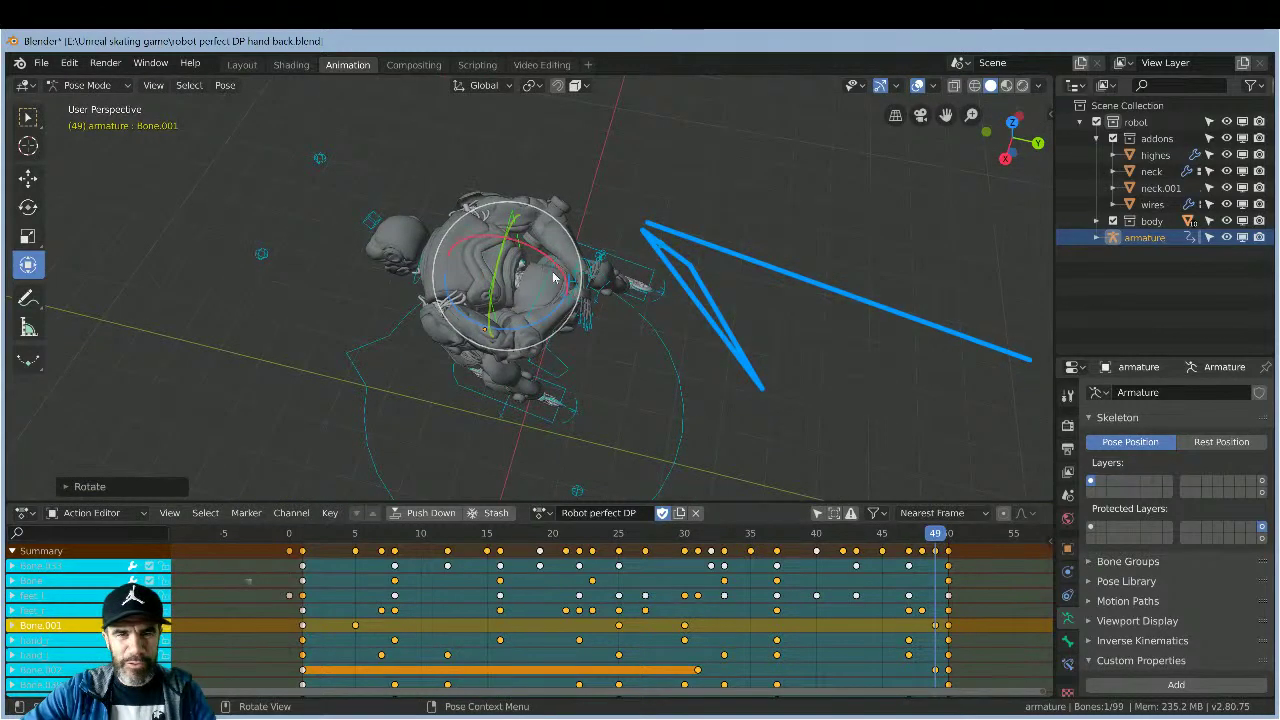
drag(553, 278, 545, 276)
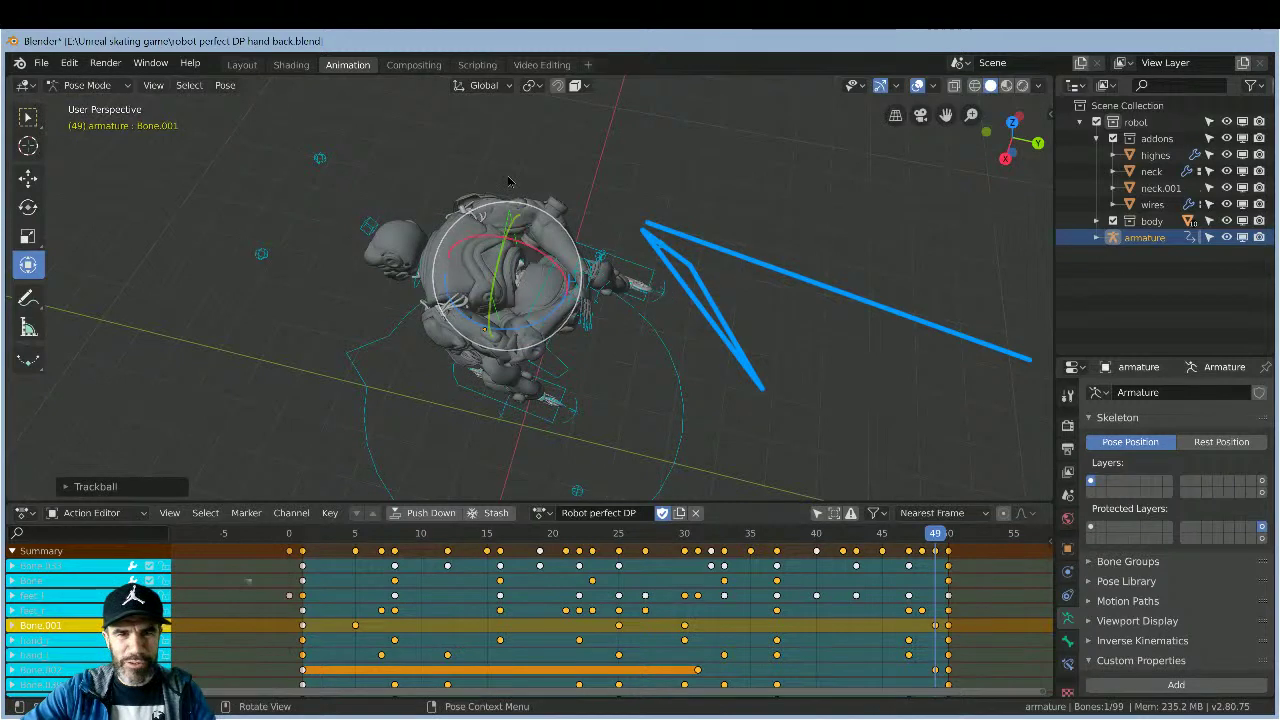
middle_drag(508, 181, 473, 323)
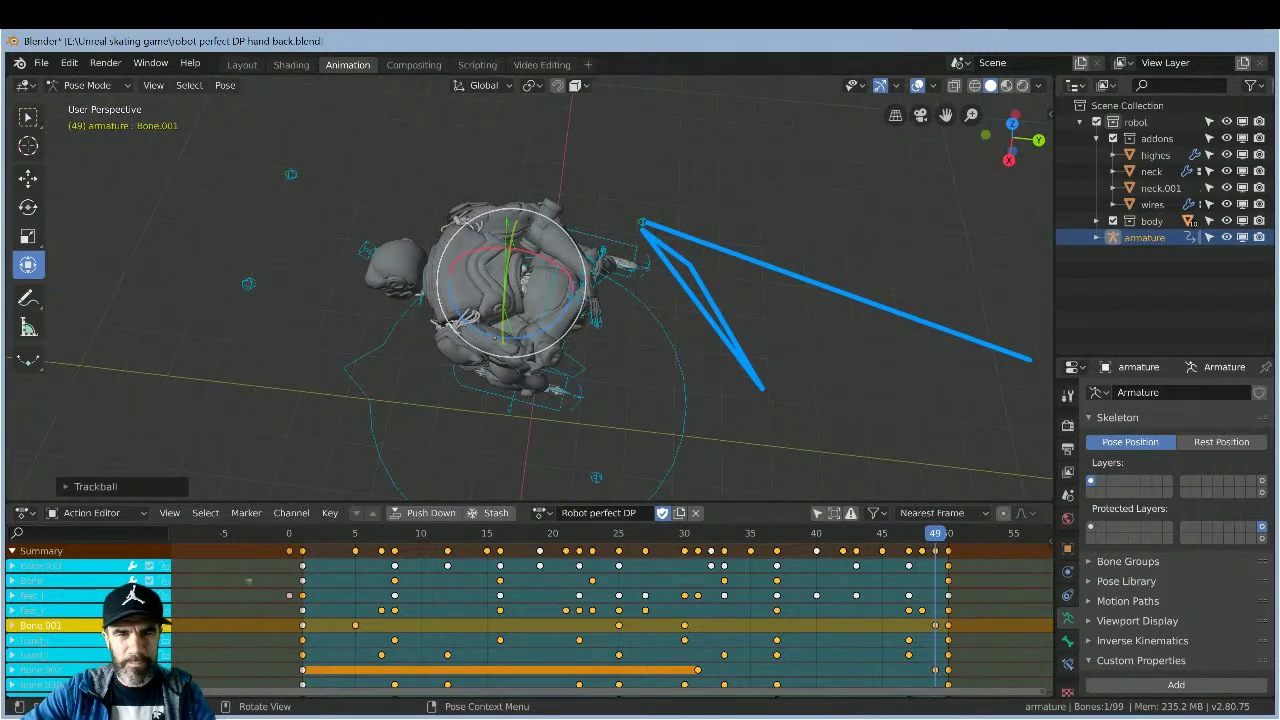
key(r)
key(r)
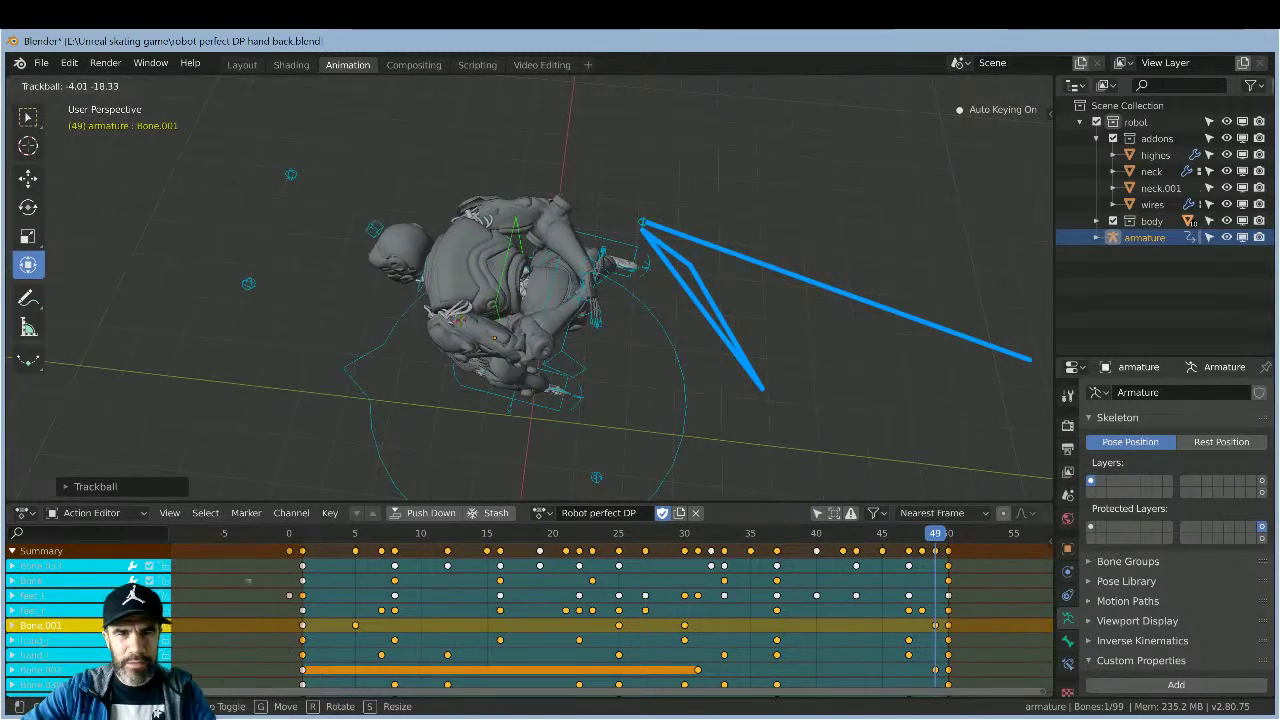
click(568, 283)
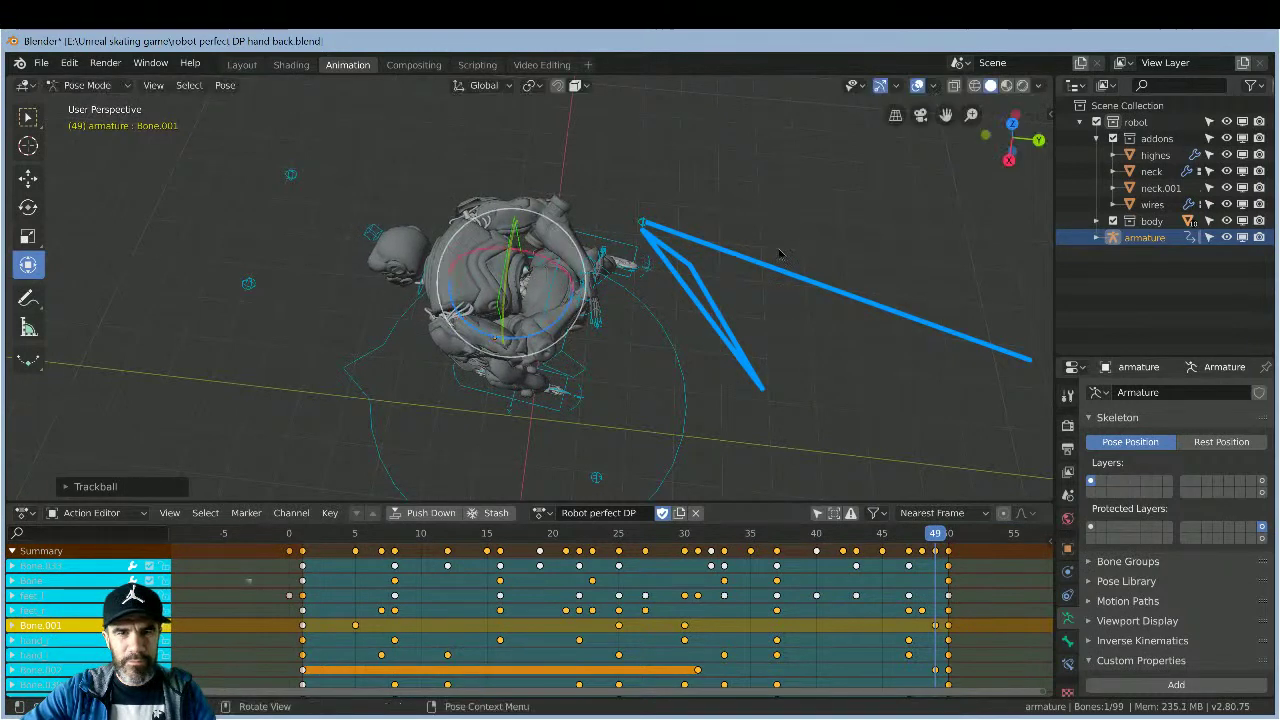
middle_drag(568, 283, 726, 268)
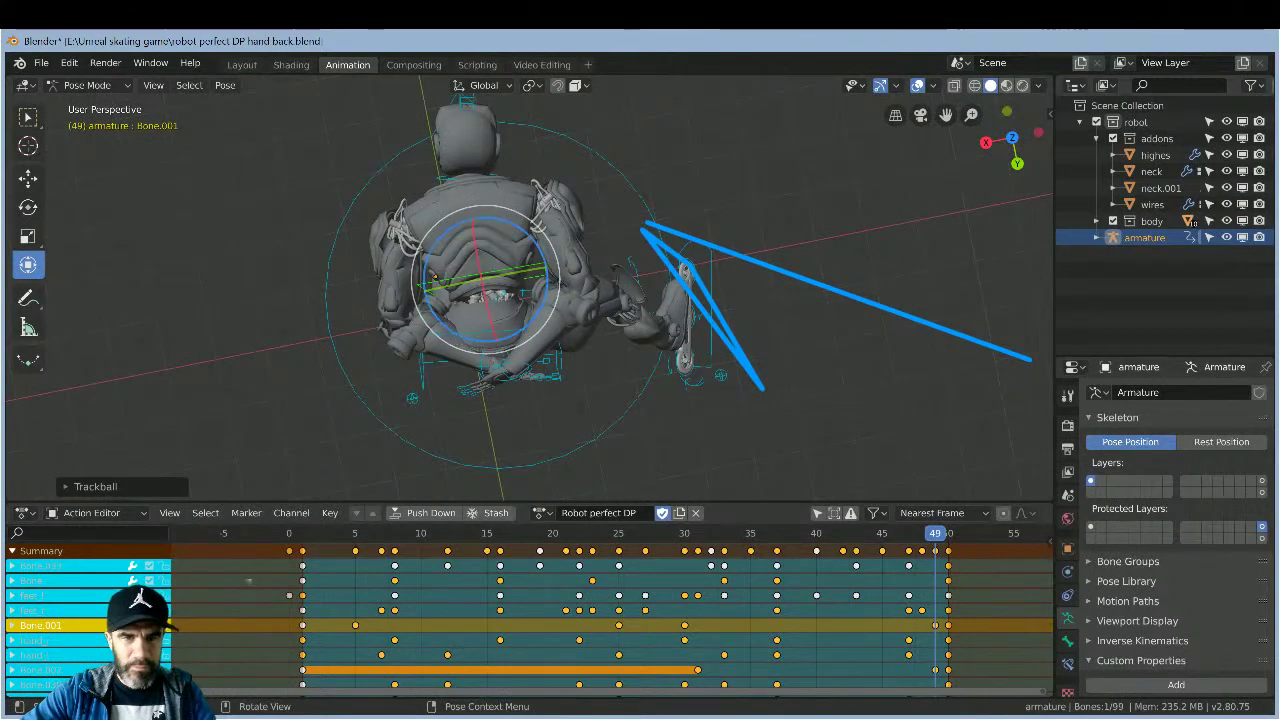
key(r)
click(224, 342)
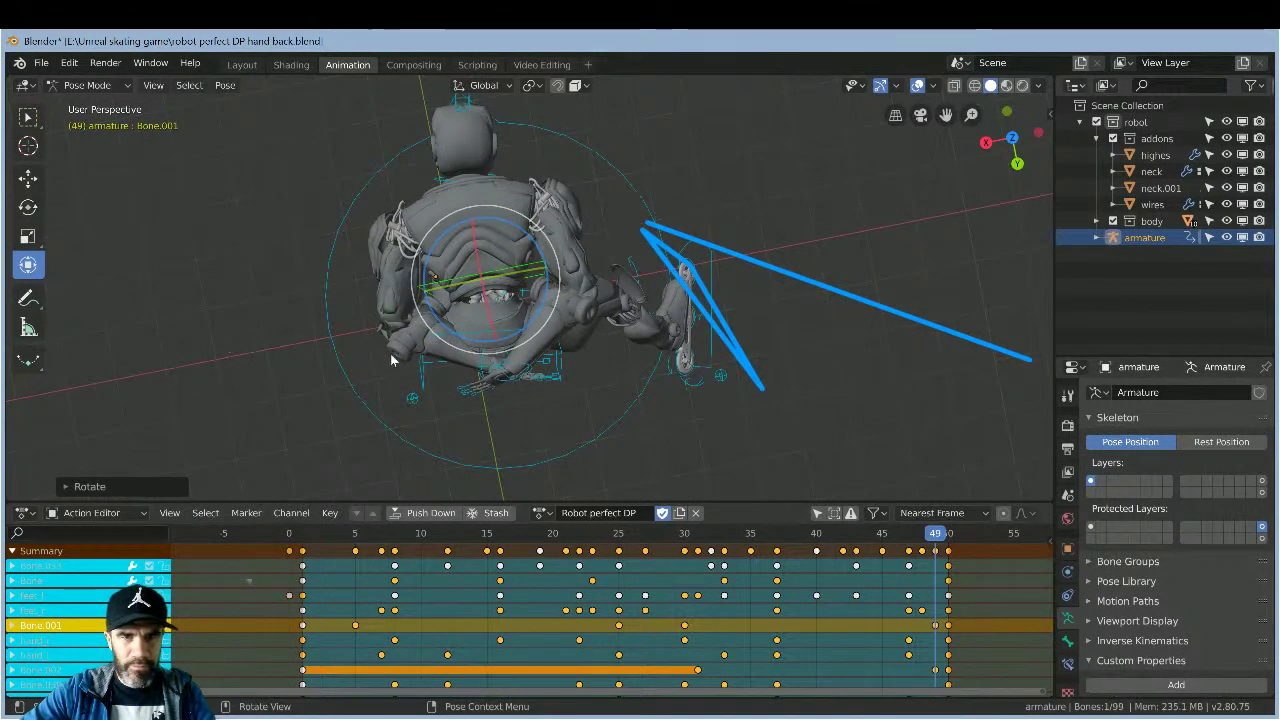
click(459, 340)
- Select the root bone 'Bone' and move it with G at frame 49
click(459, 340)
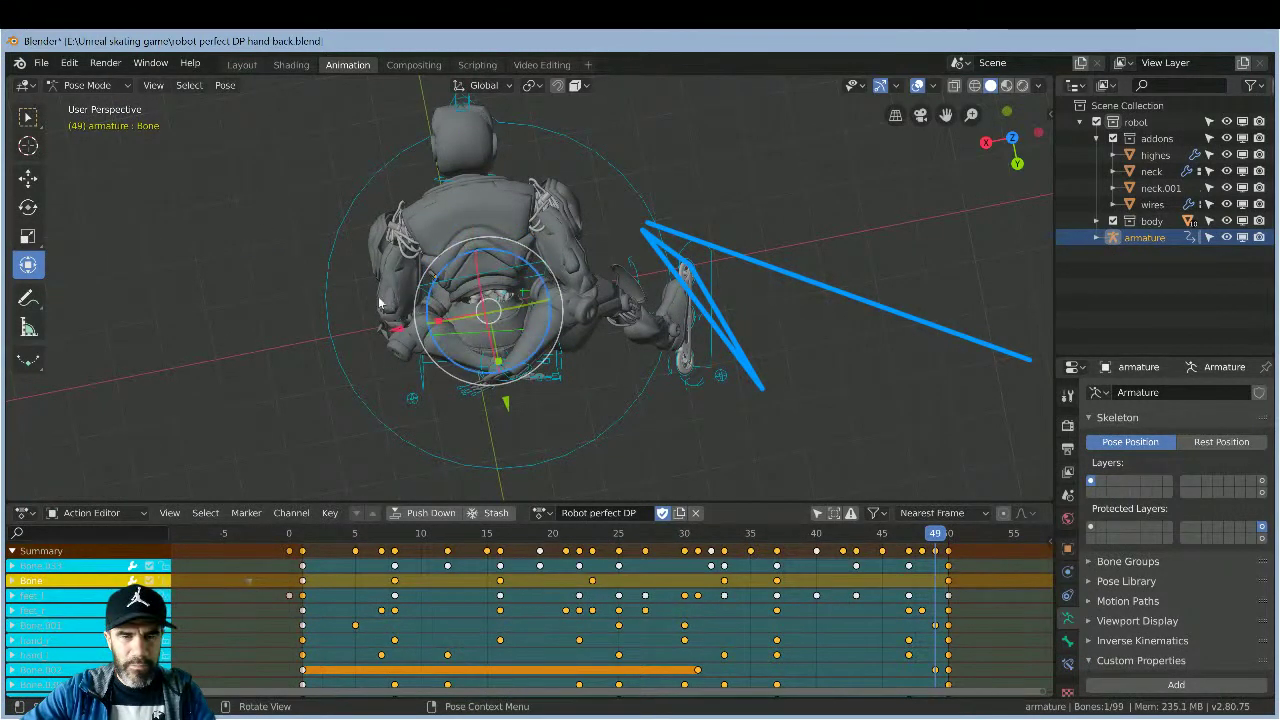
middle_drag(190, 262, 388, 158)
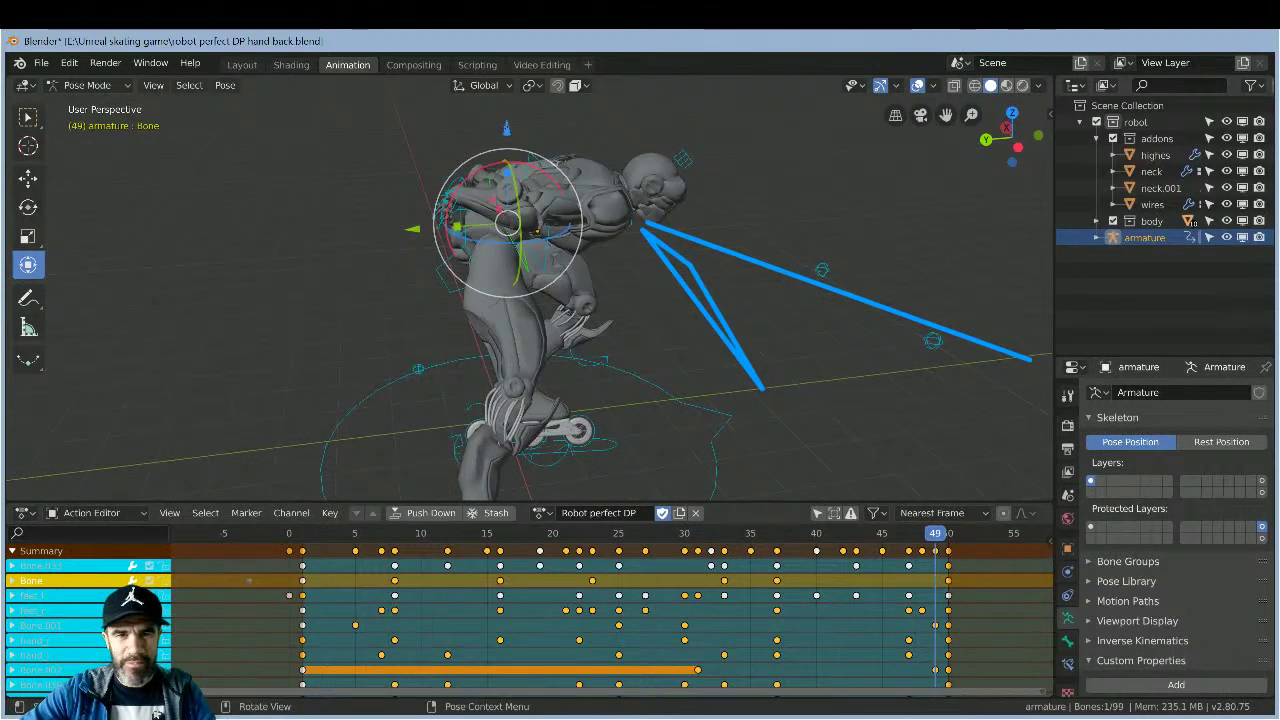
key(g)
click(500, 138)
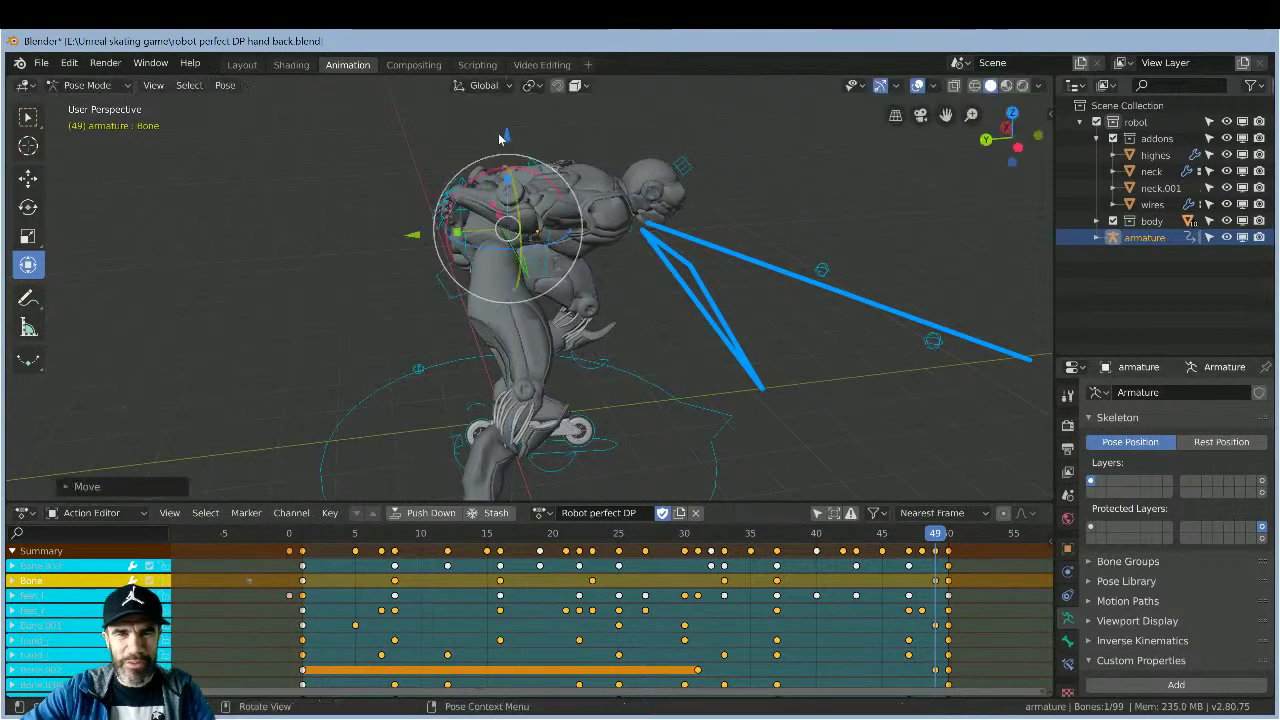
middle_drag(709, 263, 709, 262)
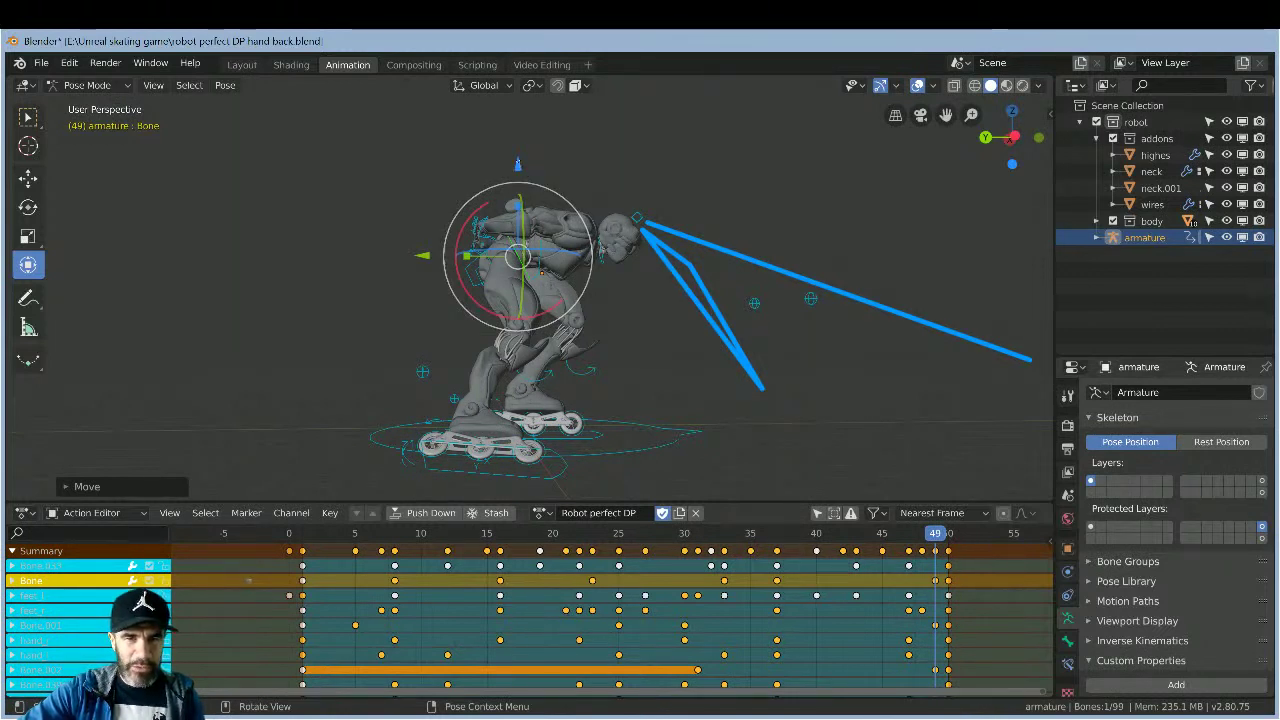
- Move the root bone vertically, undoing the first attempt, and check the skater from the front
drag(517, 163, 530, 191)
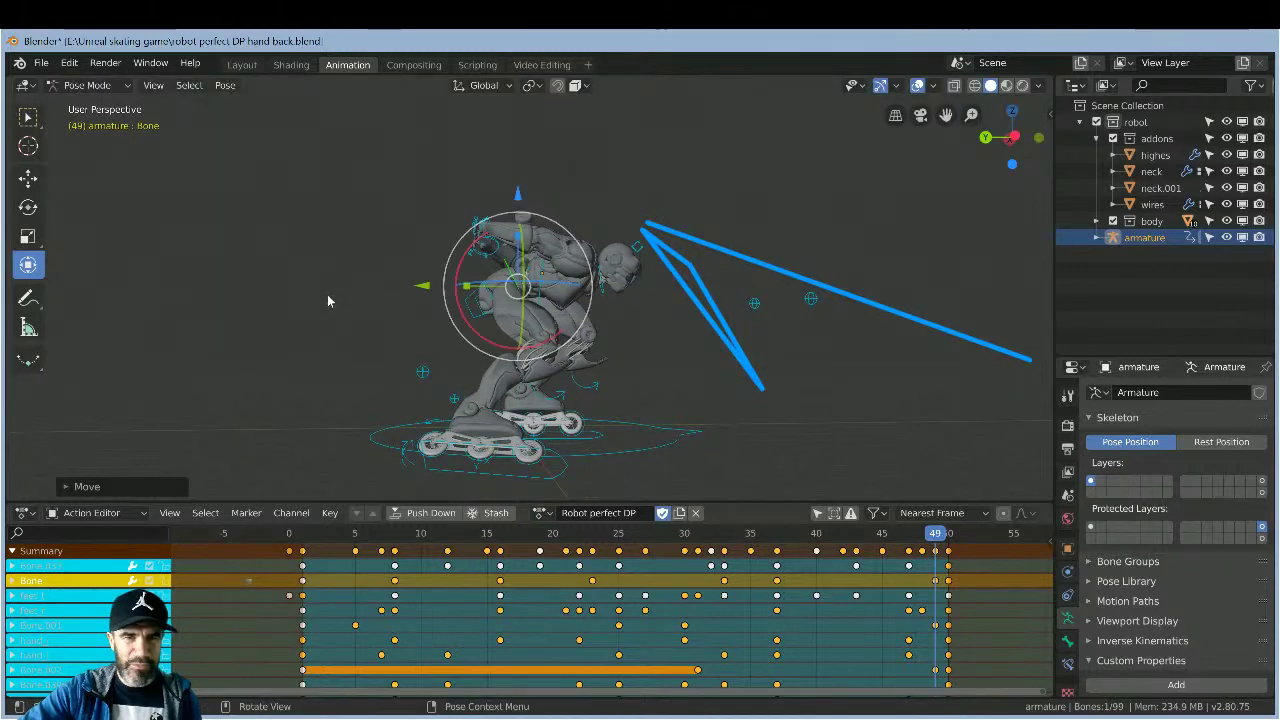
key(ctrl+z)
mouse_move(400, 320)
middle_down()
mouse_move(427, 323)
mouse_move(399, 302)
middle_up()
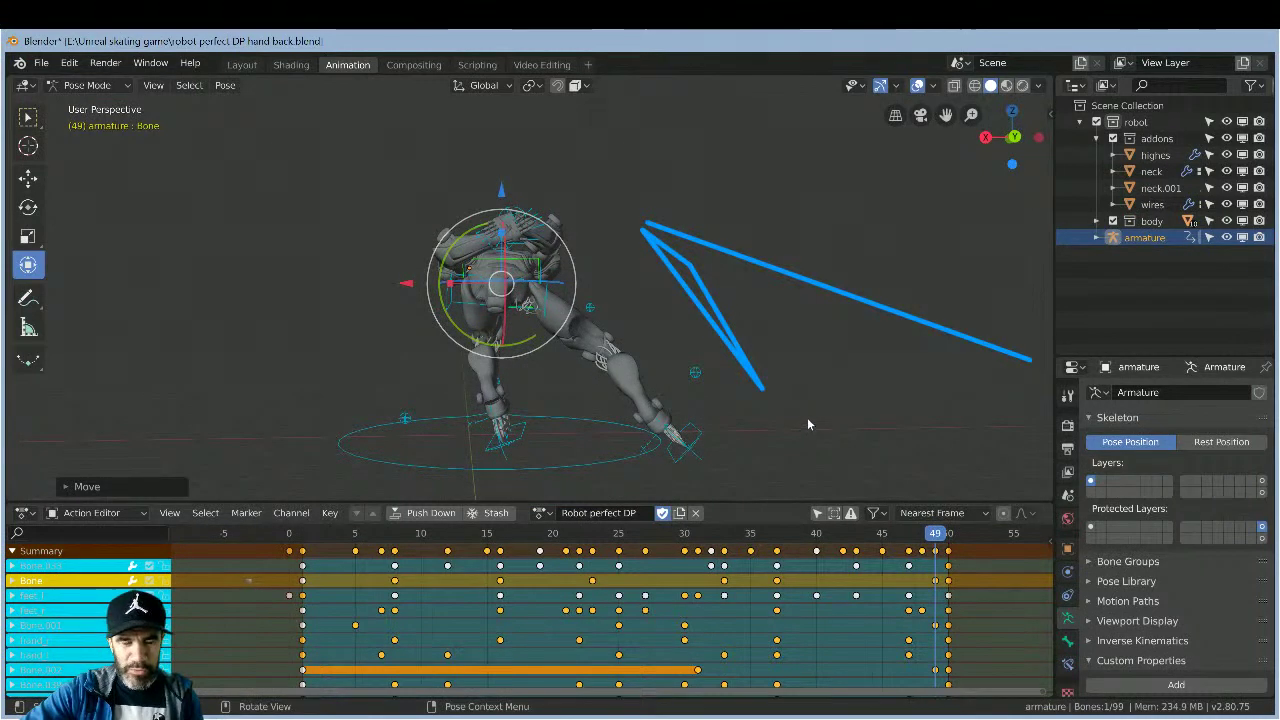
middle_drag(325, 345, 399, 350)
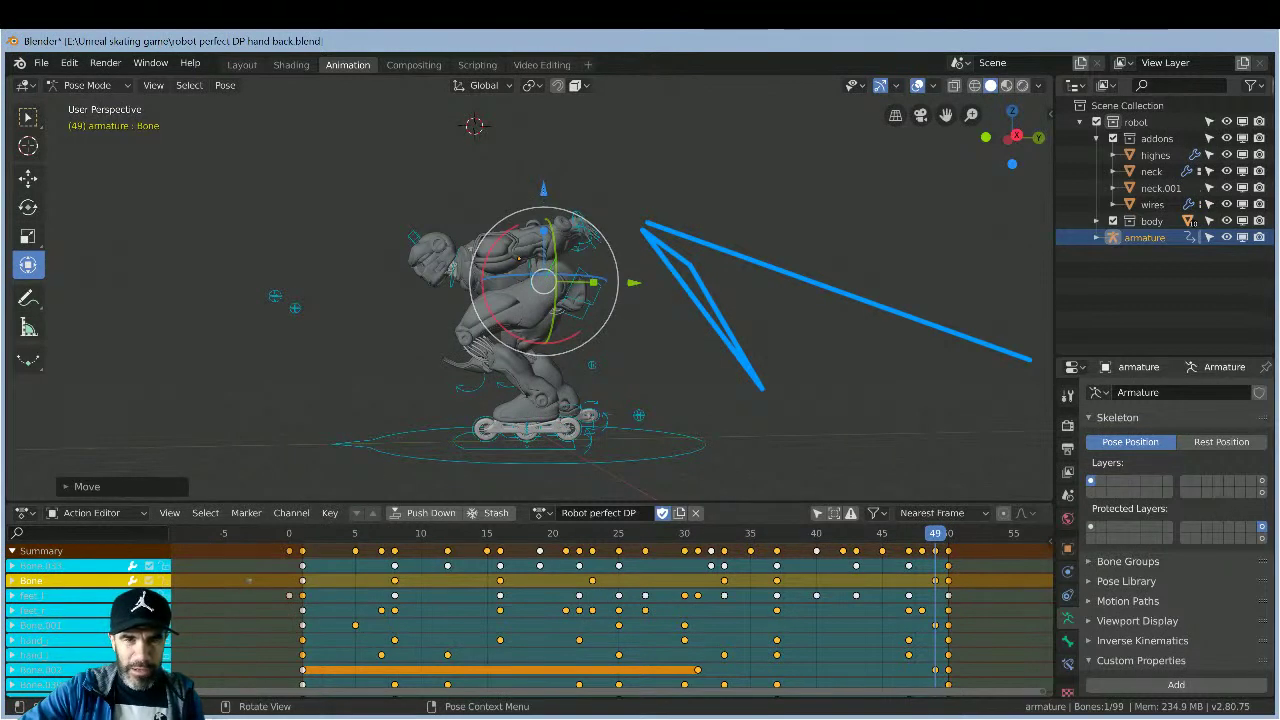
drag(543, 188, 553, 176)
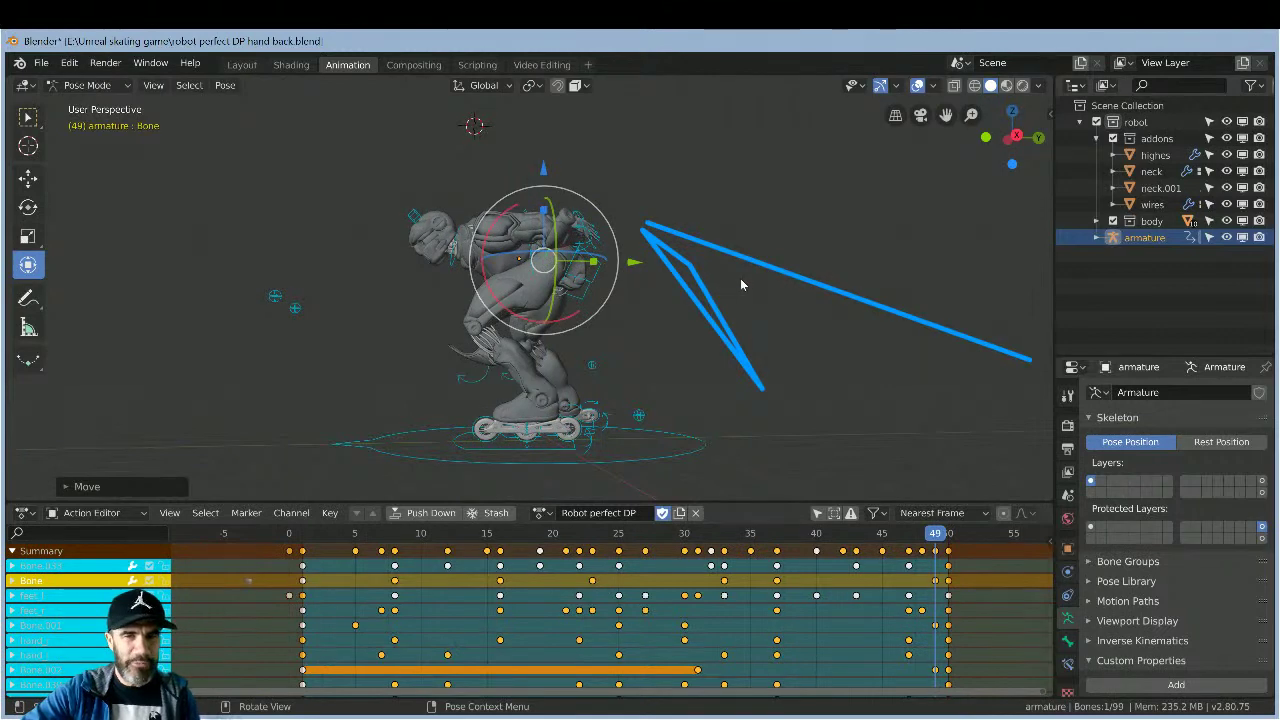
middle_drag(740, 285, 660, 292)
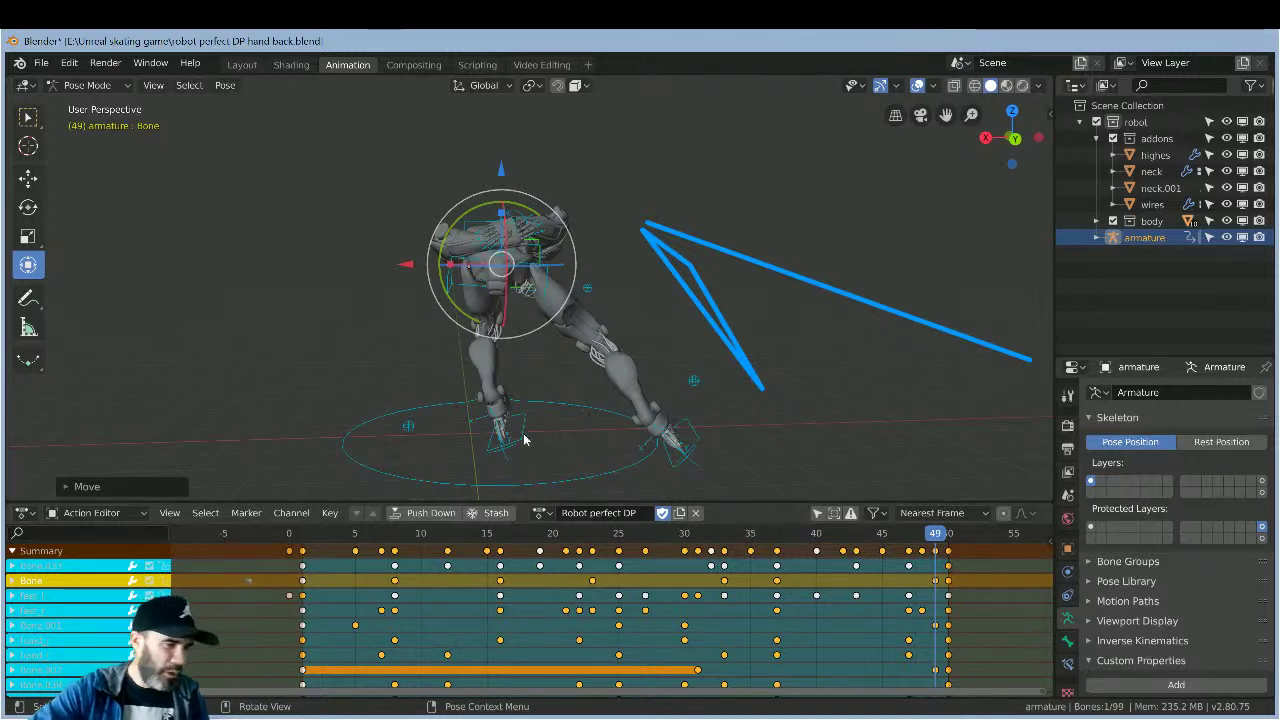
- Move the right foot bone feet_r outward at frame 49 to widen the stance
click(670, 458)
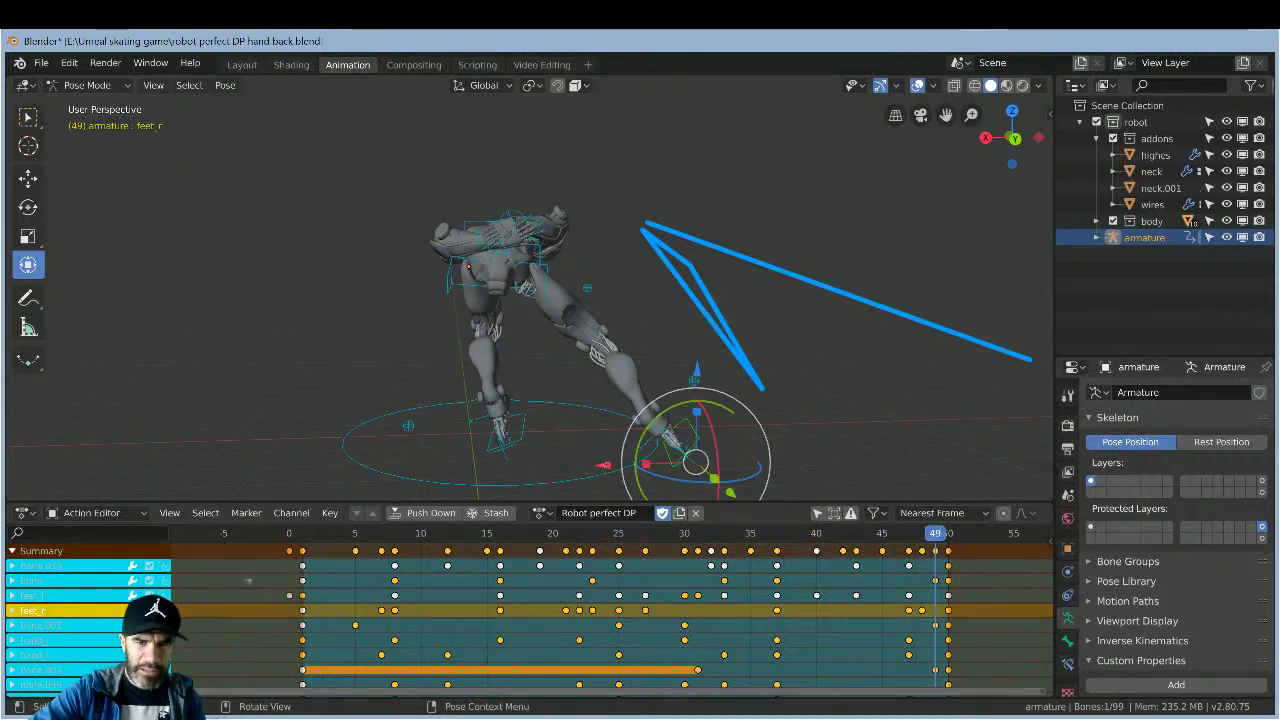
key(g)
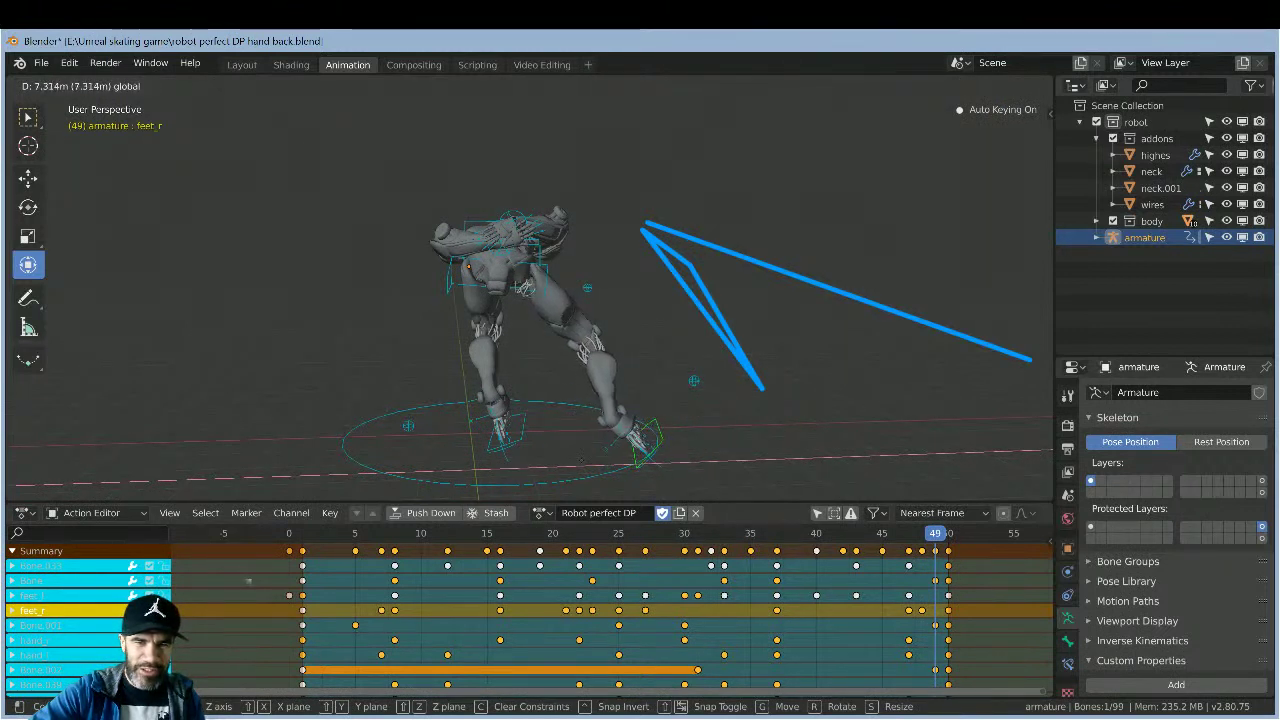
click(596, 465)
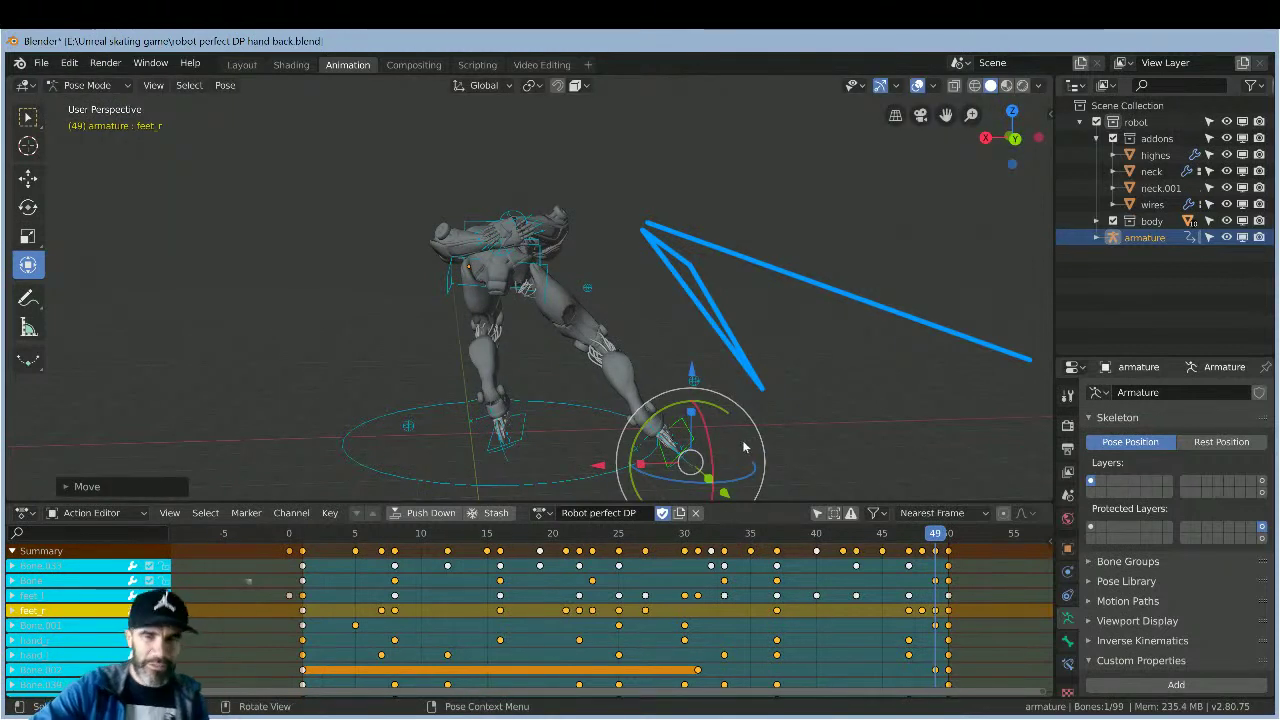
click(768, 347)
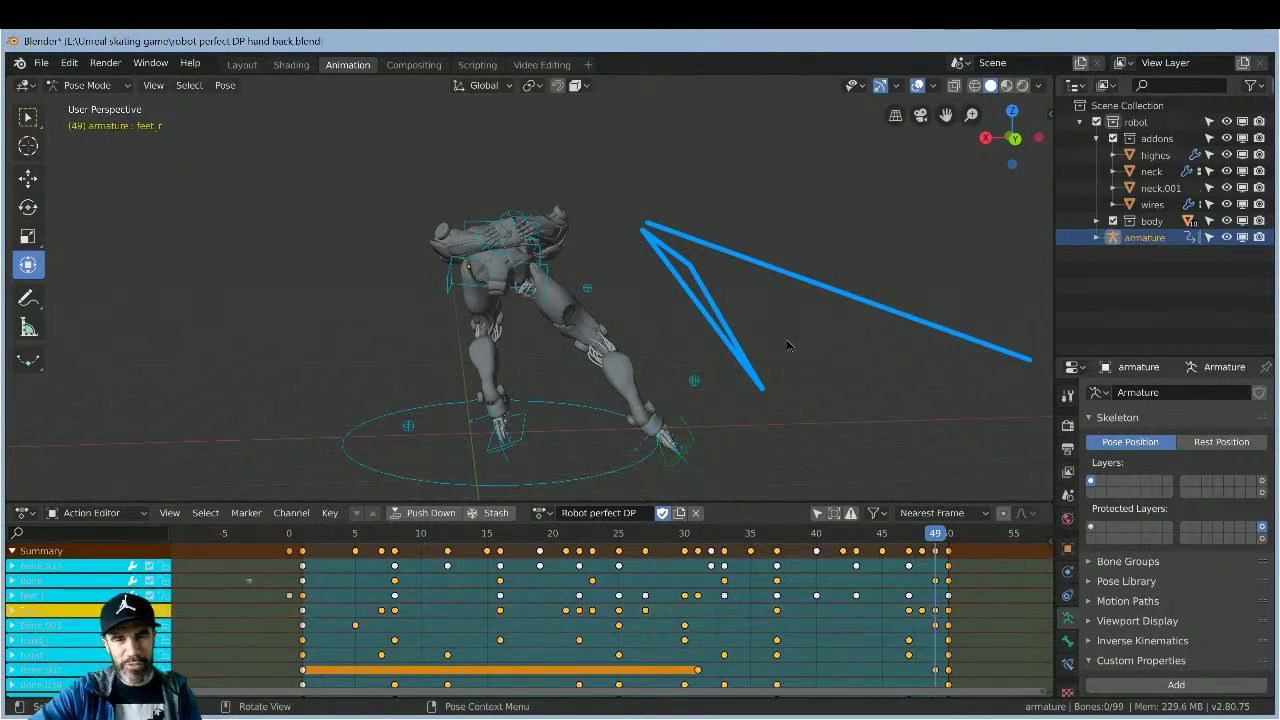
middle_drag(768, 347, 474, 232)
- Raise the root bone 'Bone' along Z only at frame 49, then switch to the Layout workspace
click(505, 241)
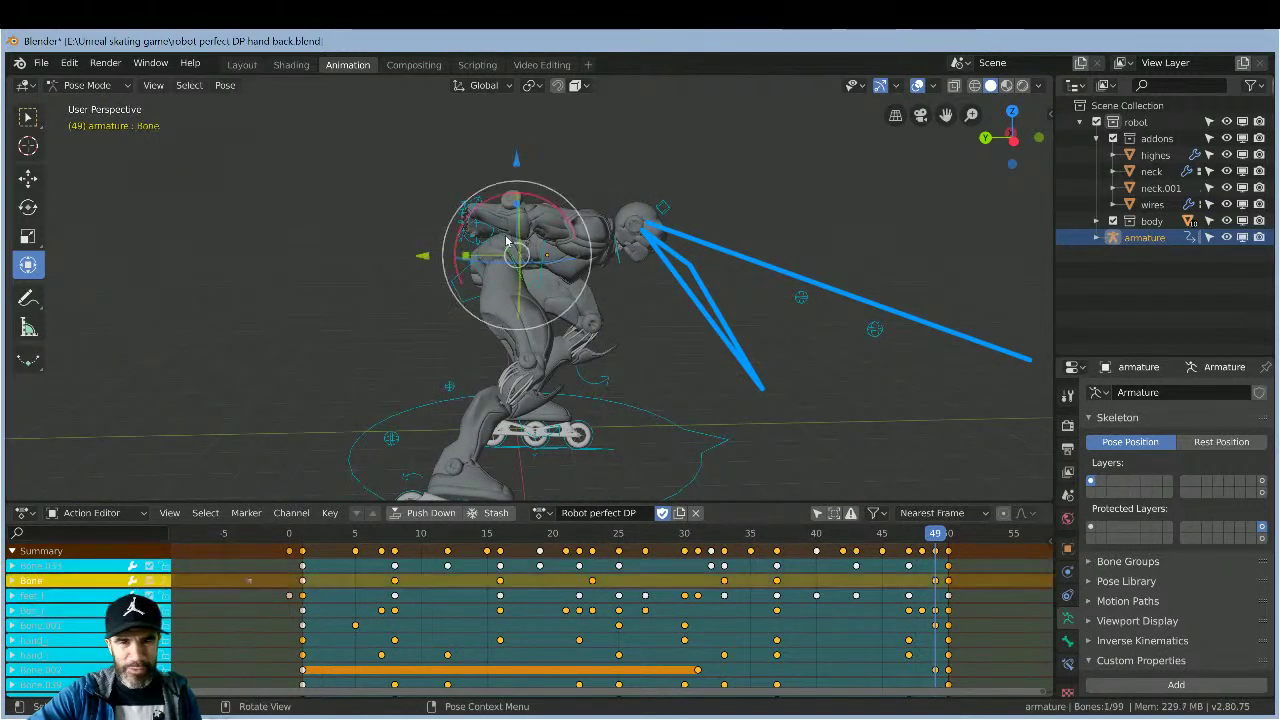
key(g)
key(z)
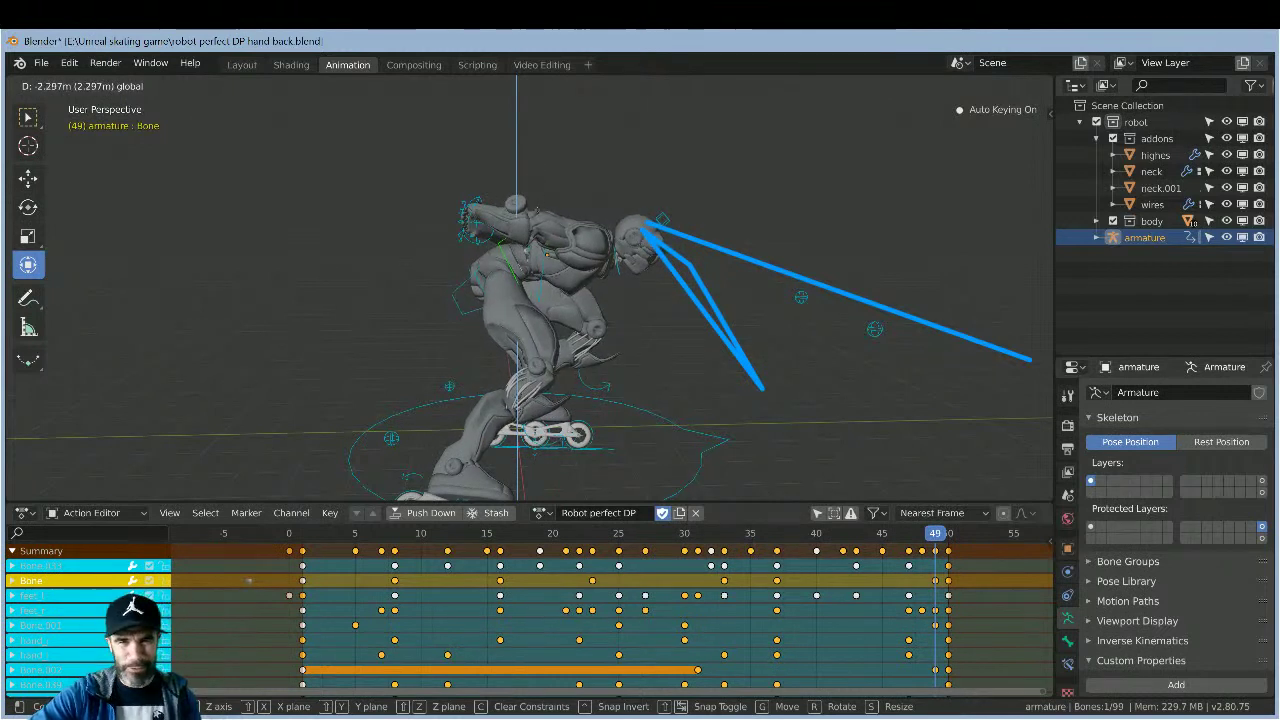
click(547, 150)
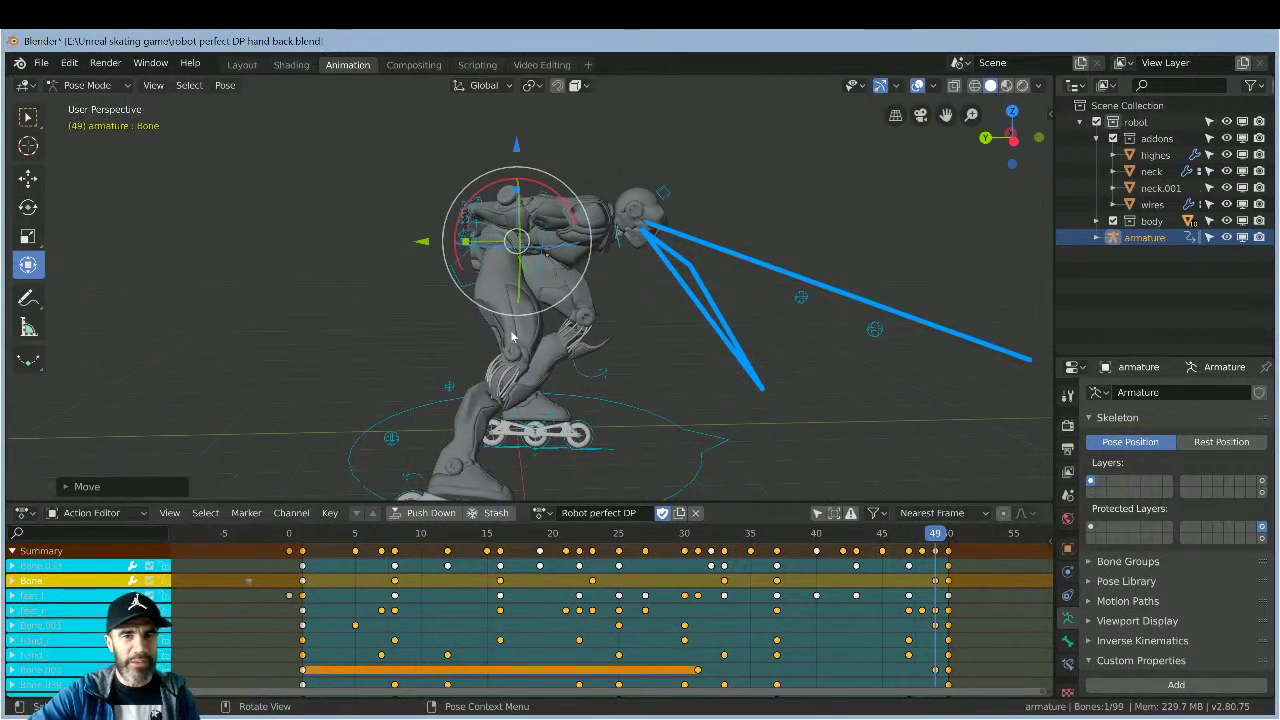
middle_drag(736, 317, 371, 276)
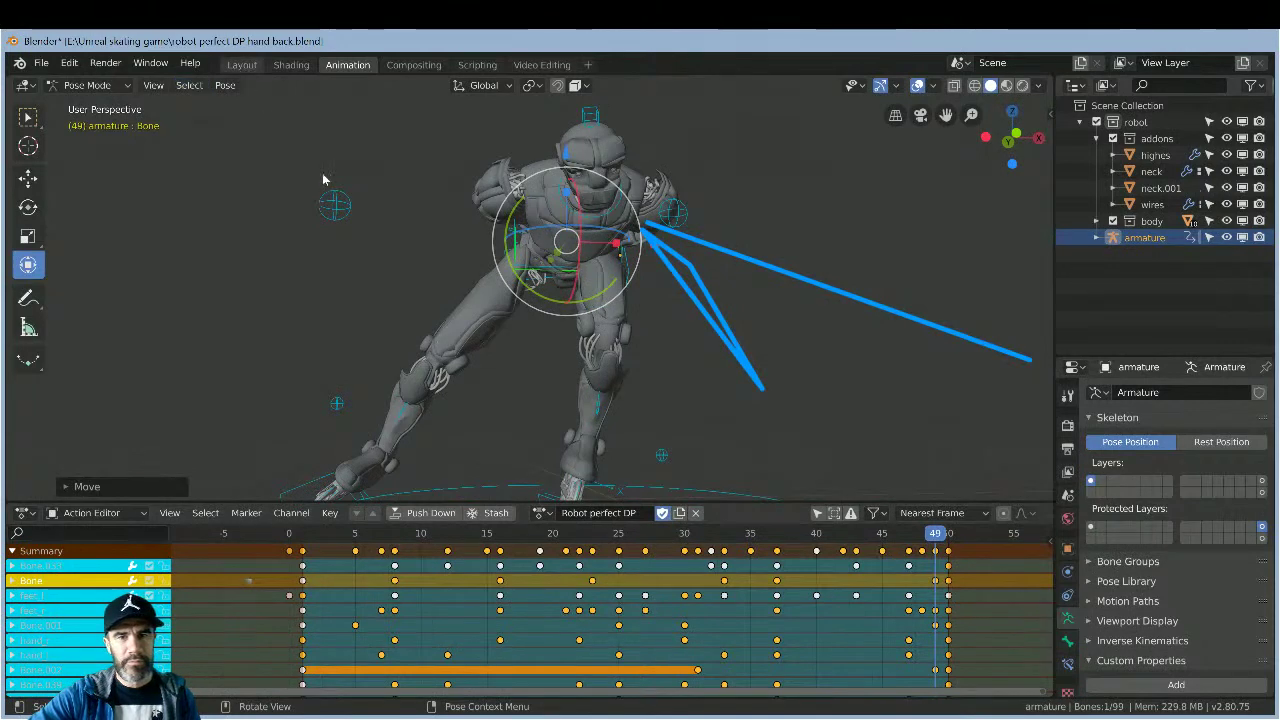
click(241, 64)
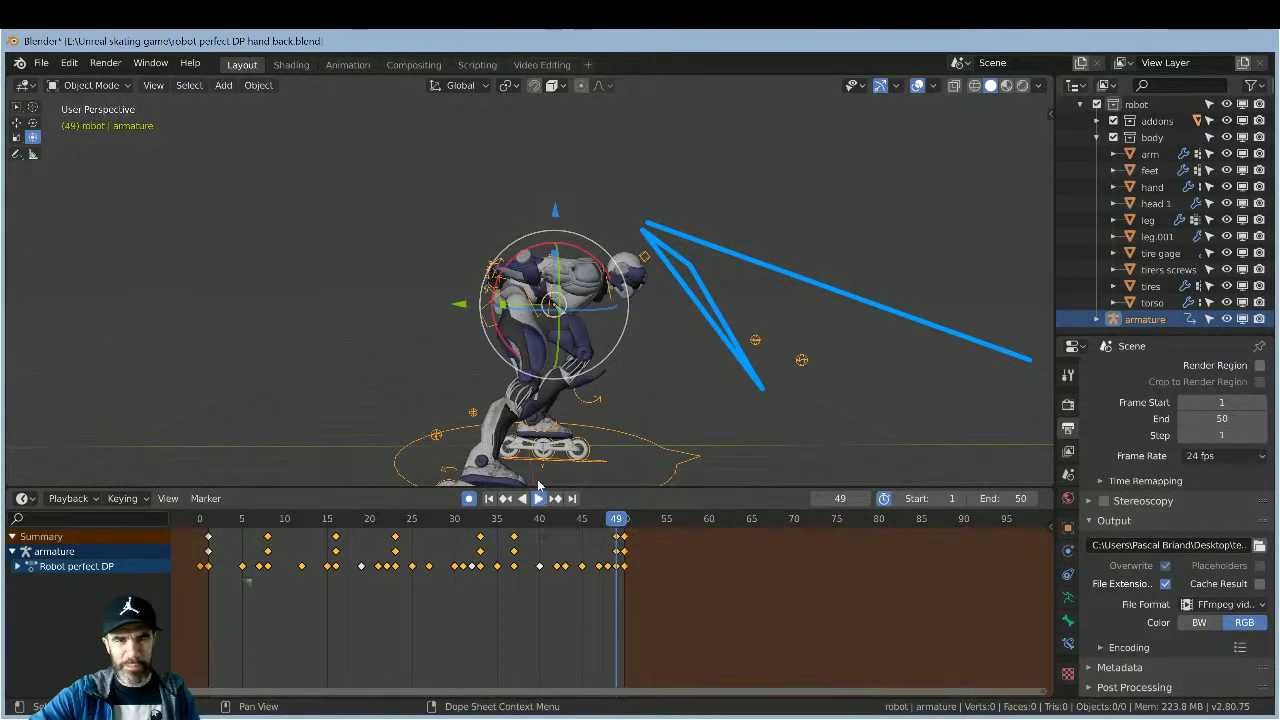
- Play the skating cycle, stop at frame 9, and orbit to the robot's front
click(538, 497)
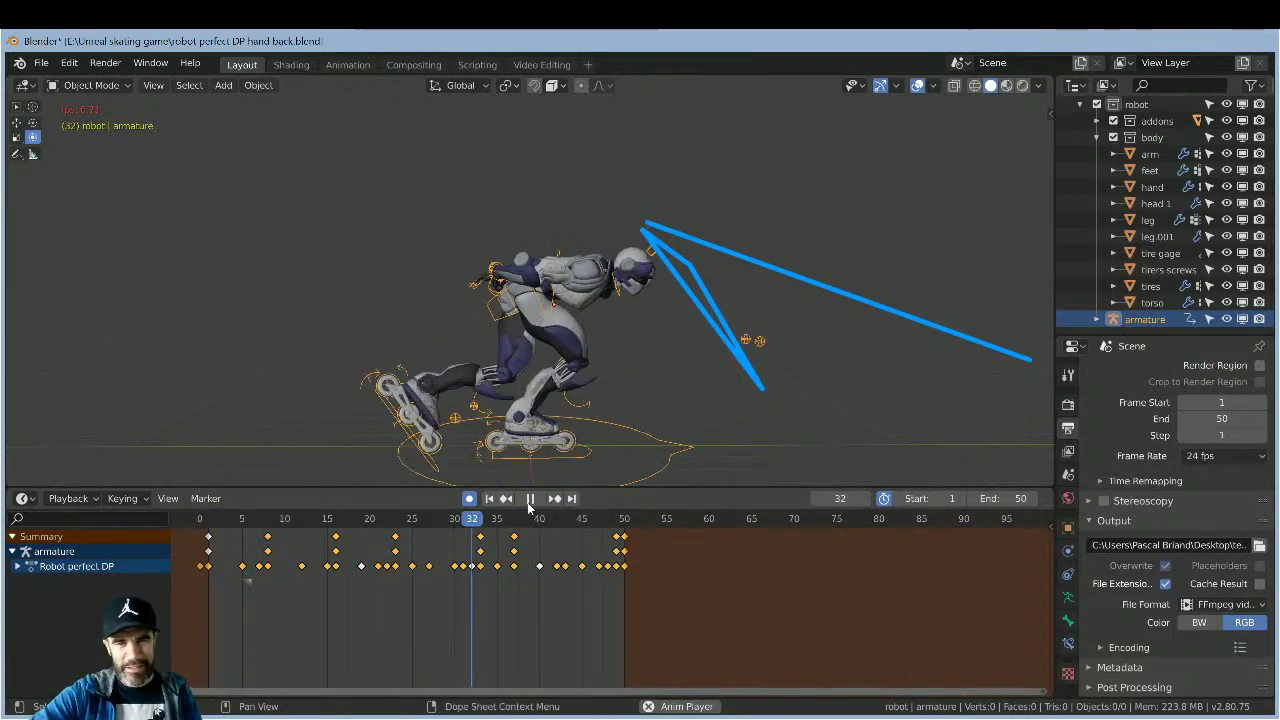
key(space)
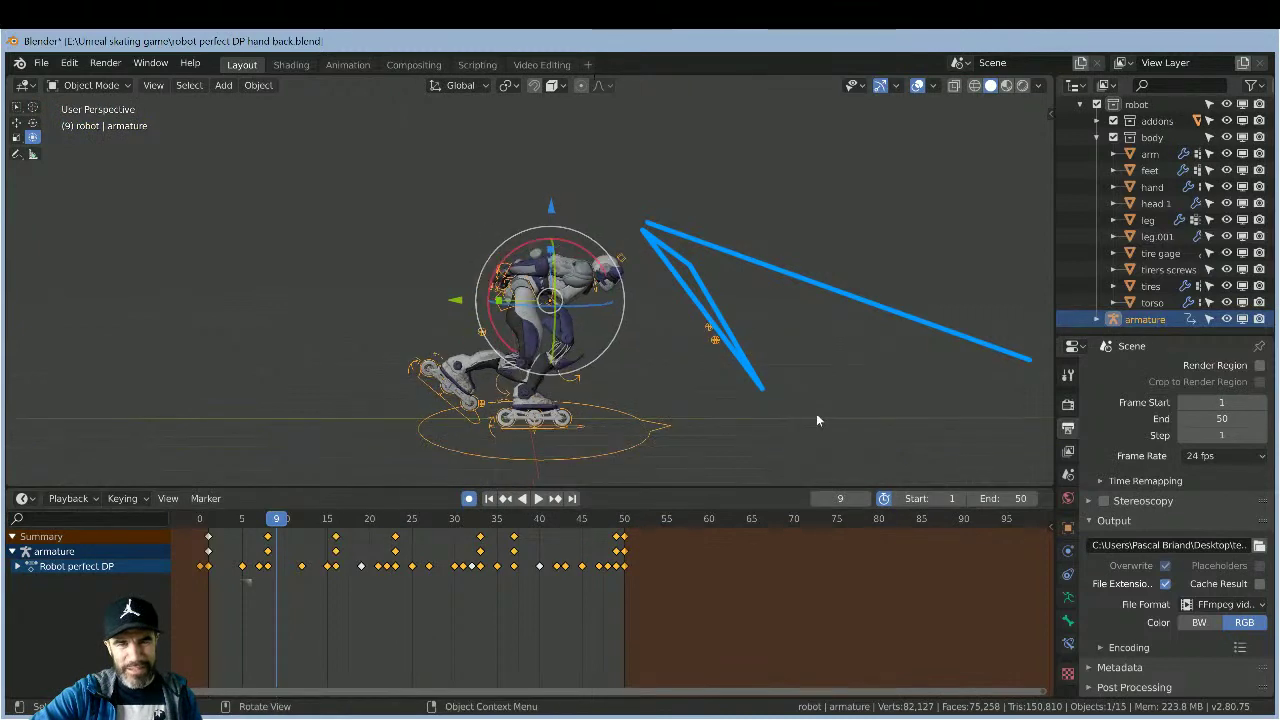
middle_drag(739, 399, 700, 403)
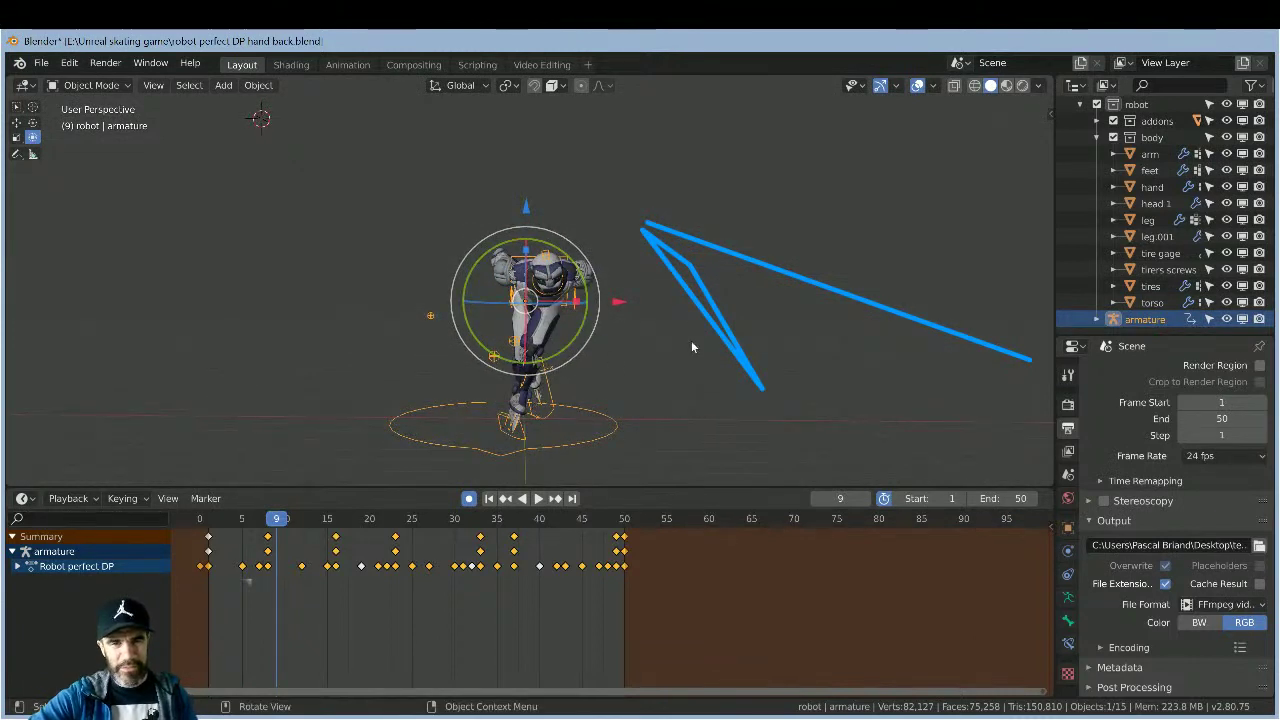
mouse_move(750, 345)
middle_down()
mouse_move(756, 326)
mouse_move(744, 322)
middle_up()
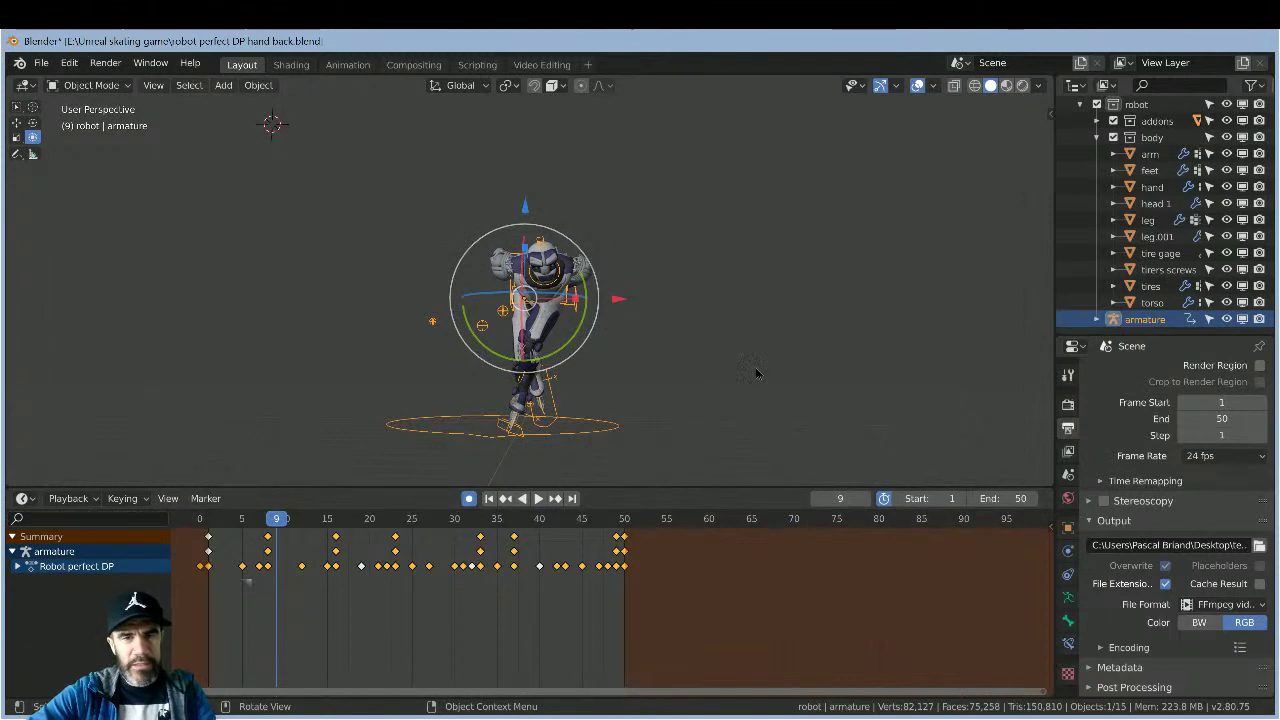
- Stop playback at frame 26, move and key the armature, then undo that move
middle_drag(760, 369, 697, 383)
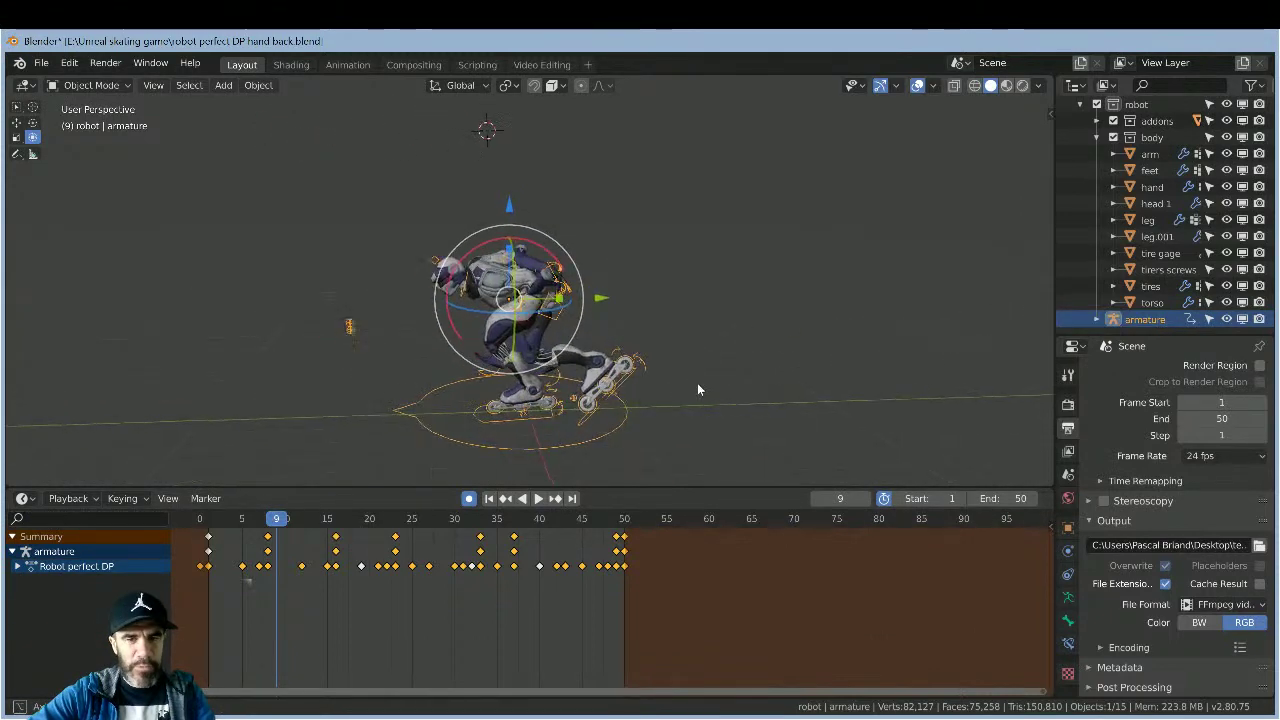
key(space)
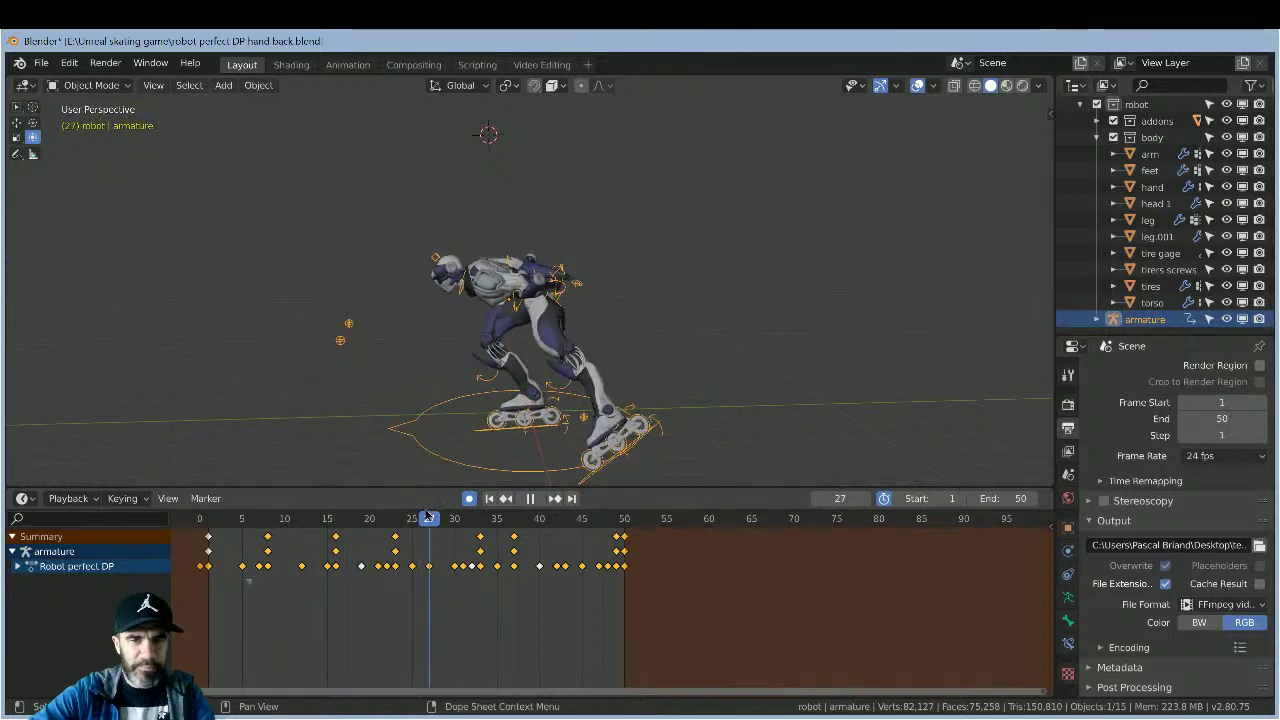
key(space)
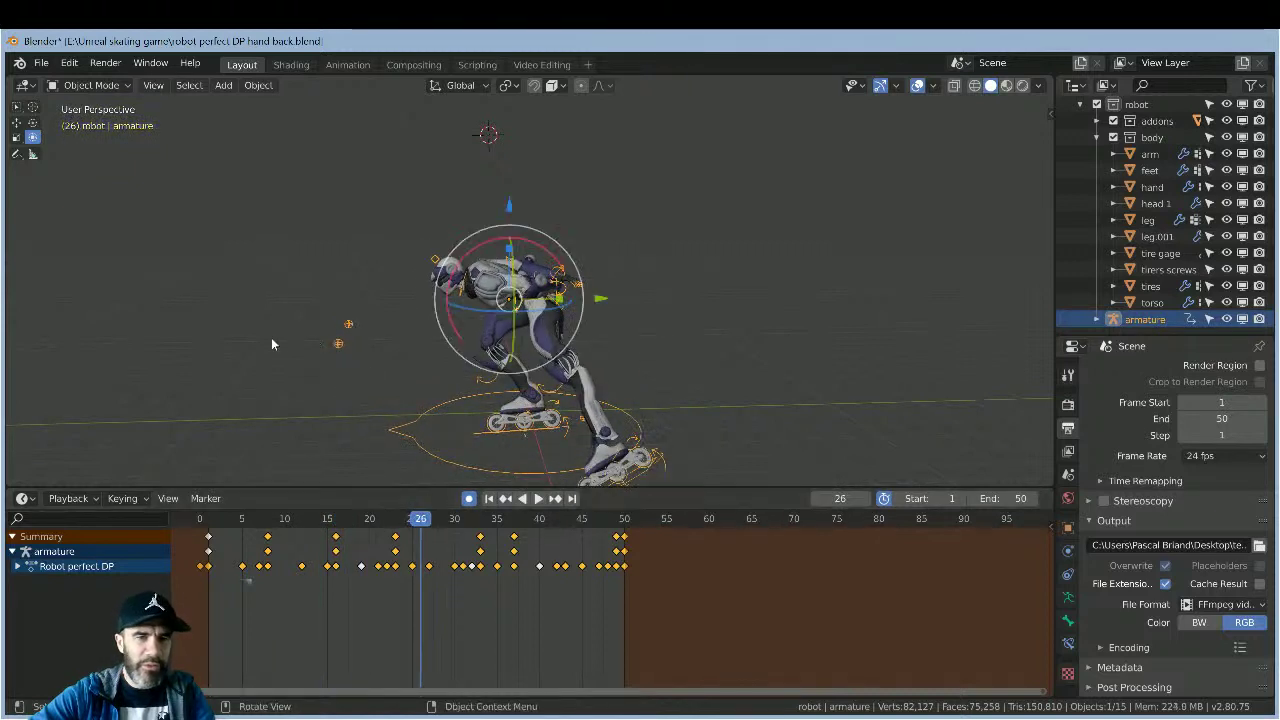
key(g)
click(251, 317)
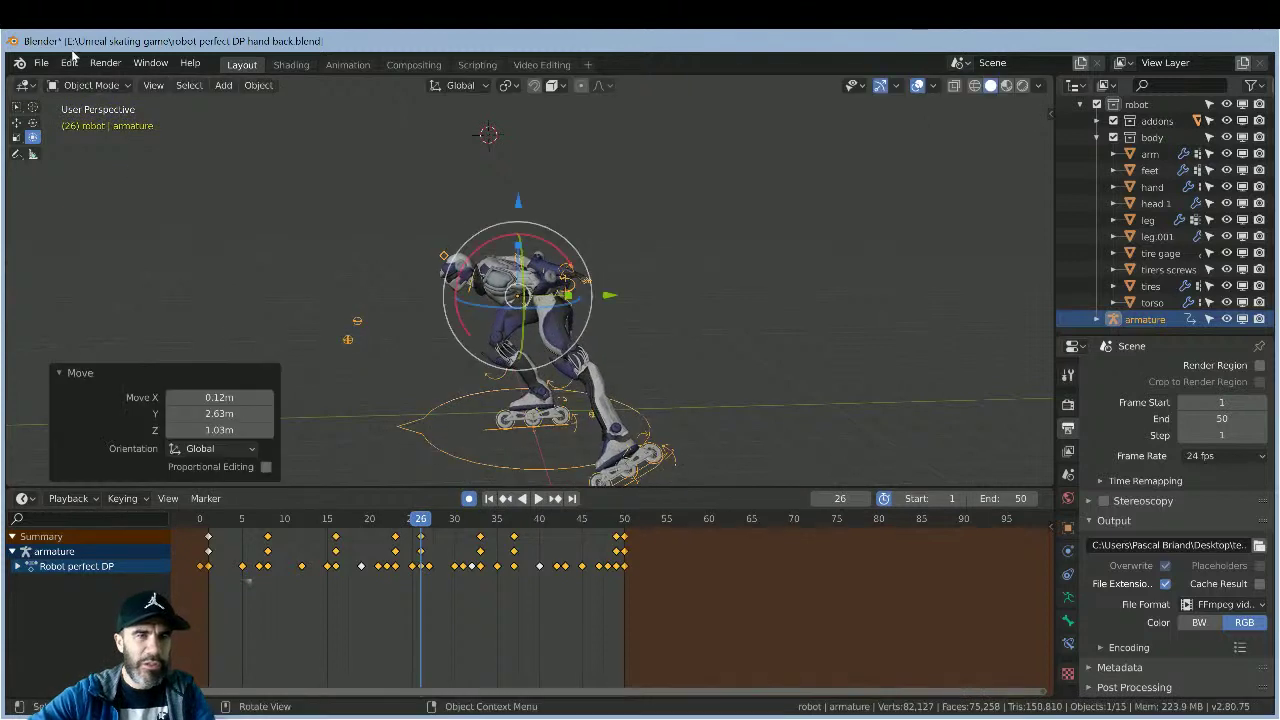
key(i)
click(68, 66)
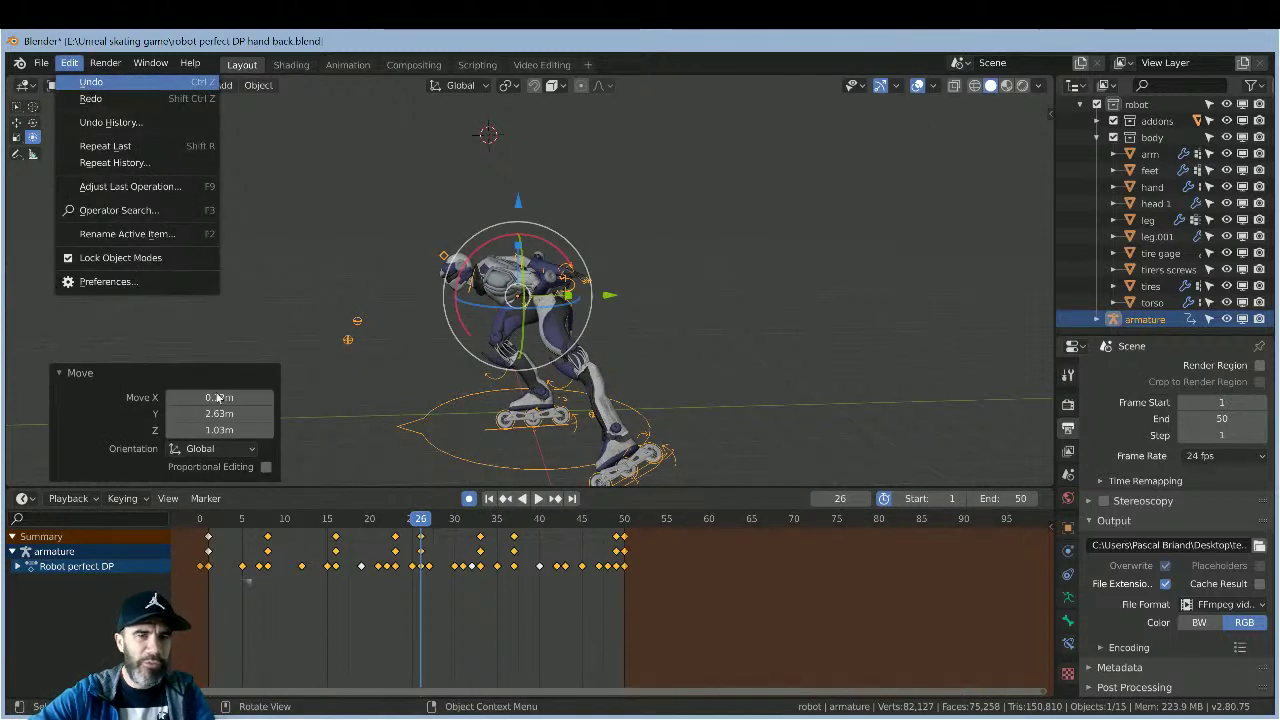
key(ctrl+z)
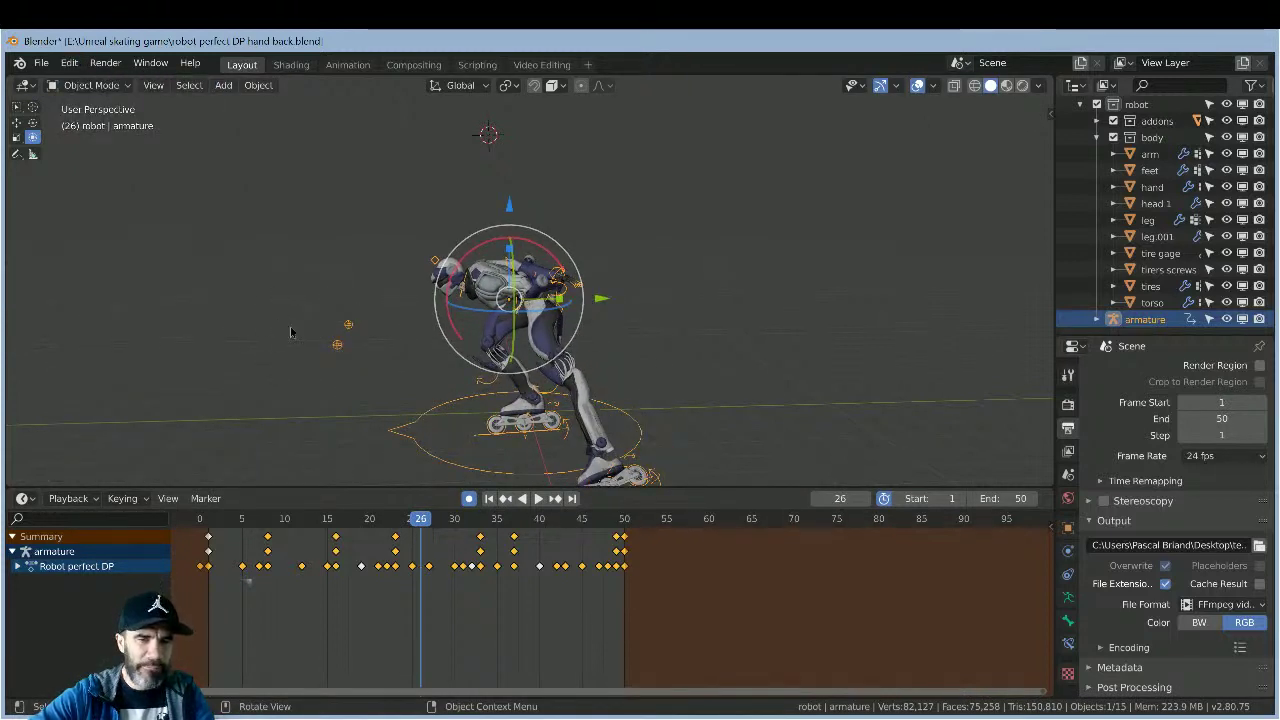
- Reposition the armature again at frame 26 and switch to the Animation workspace
middle_drag(285, 325, 352, 310)
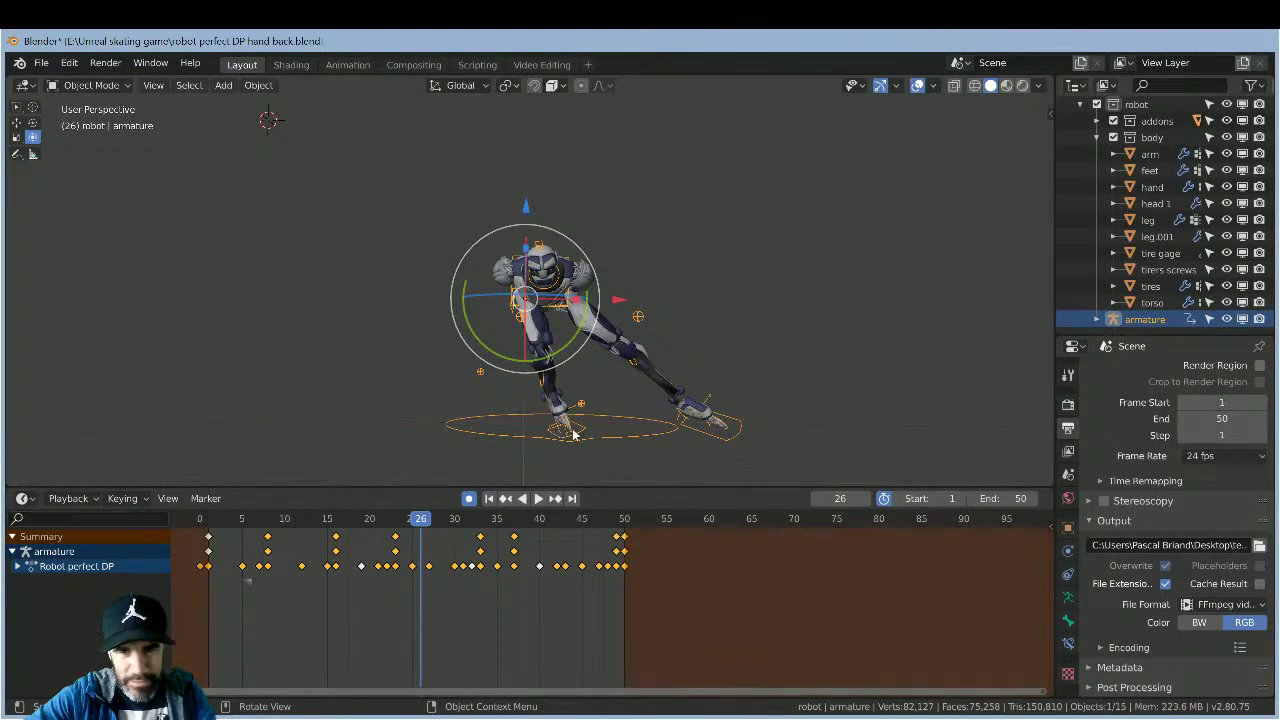
key(g)
key(Escape)
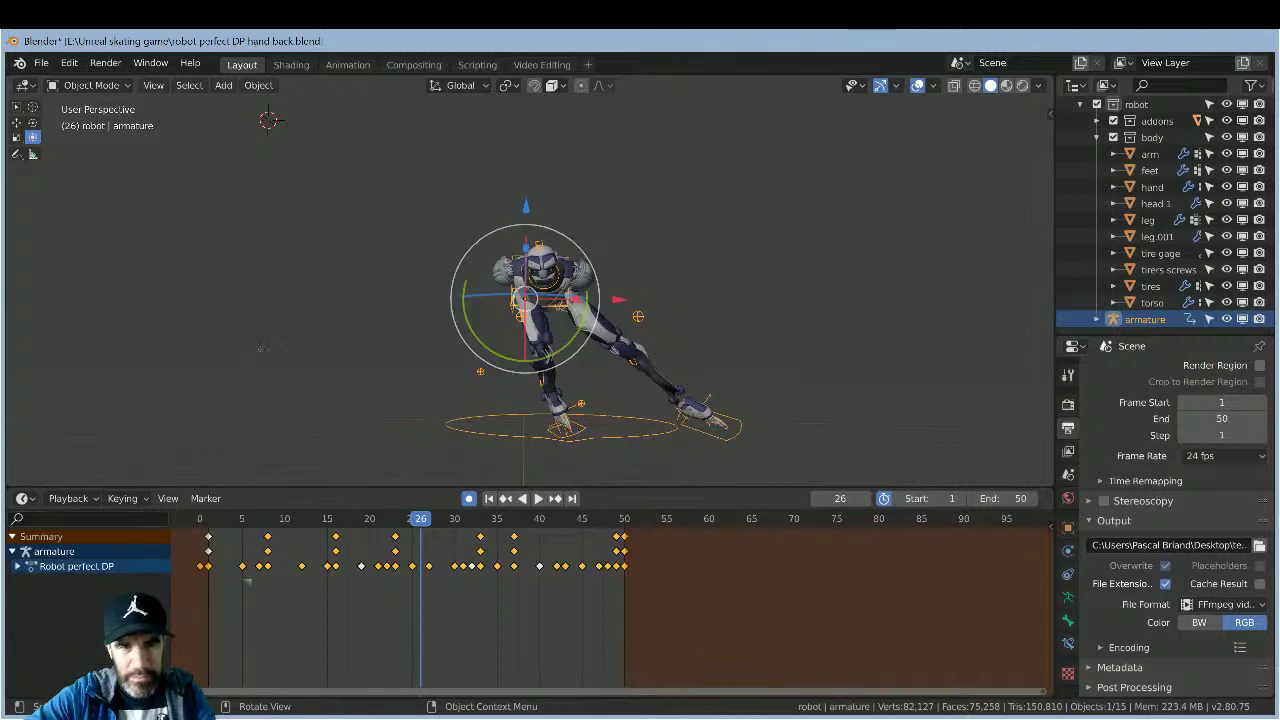
key(g)
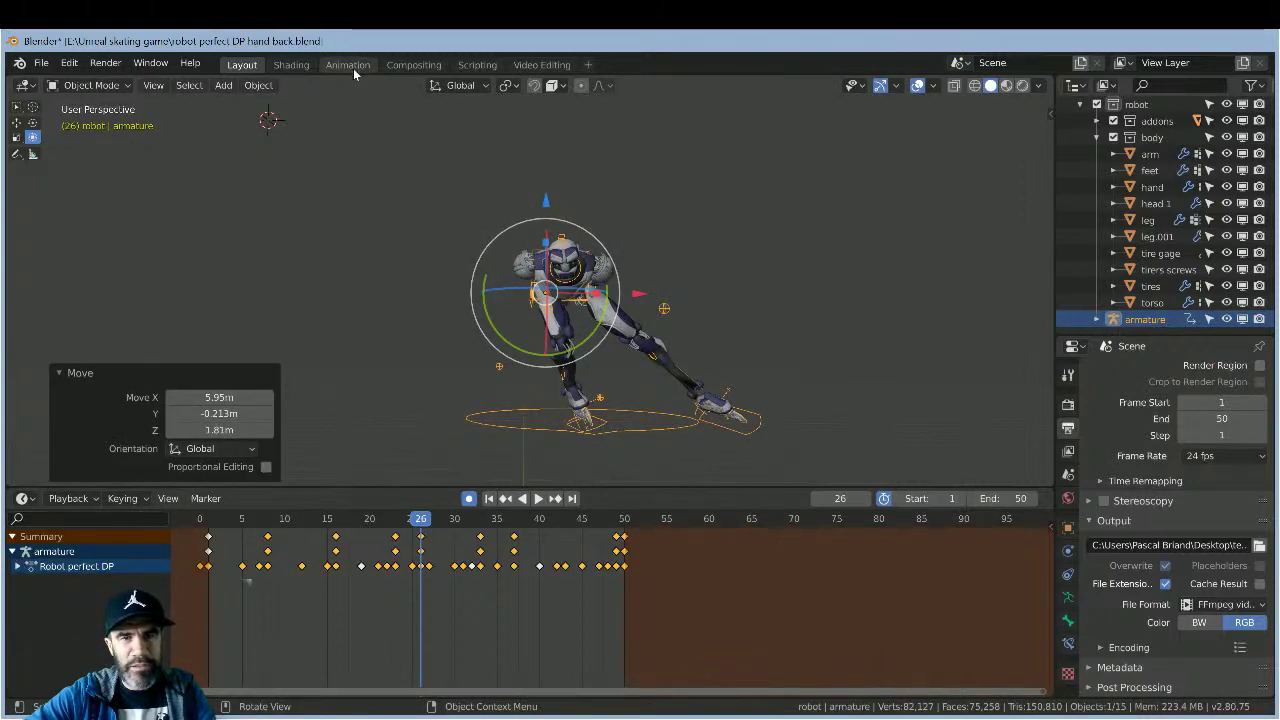
click(352, 65)
- From a front view, select the right foot bone feet_r and move it at frame 26
middle_drag(491, 354, 502, 351)
scroll(502, 351, down, 4)
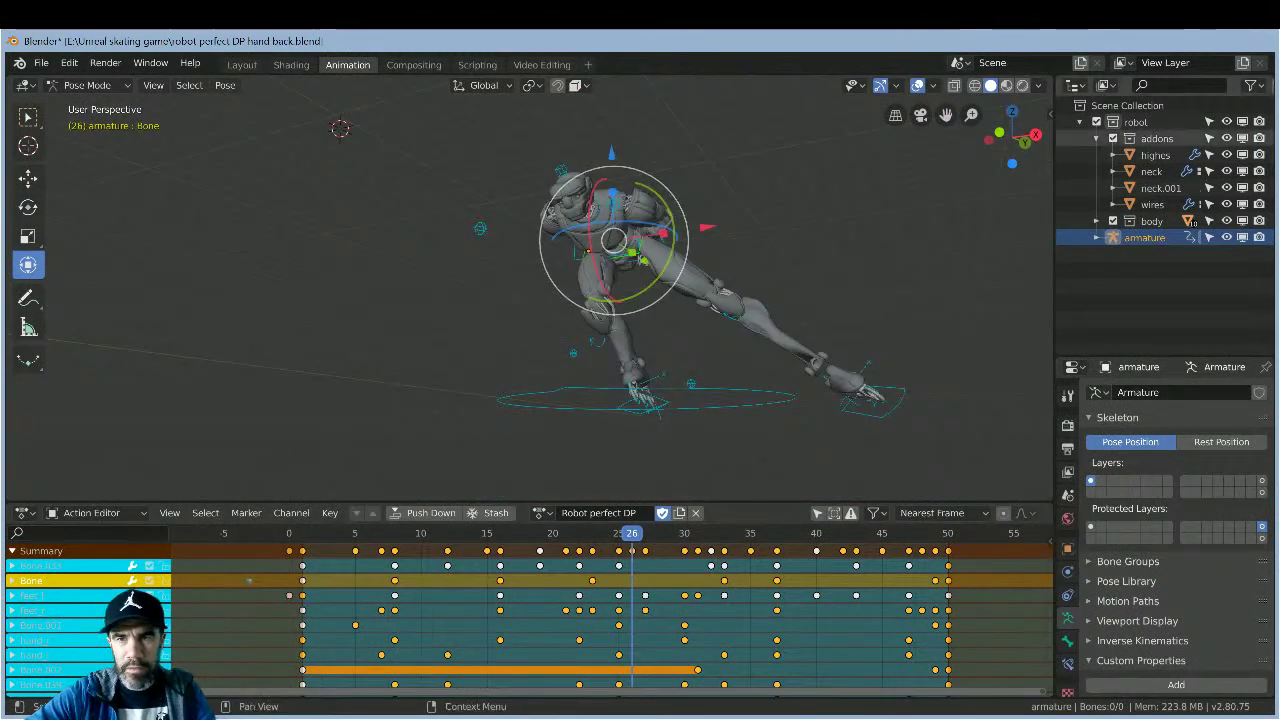
click(999, 133)
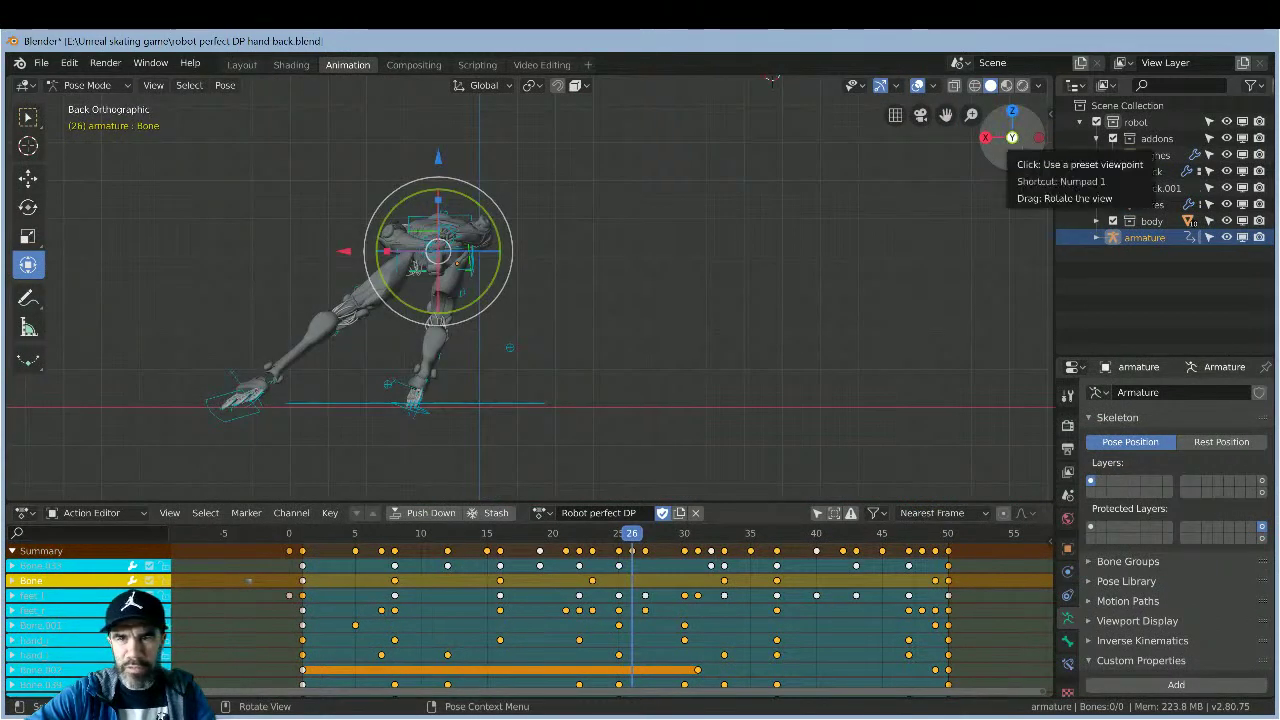
drag(1003, 135, 665, 80)
key(KP_1)
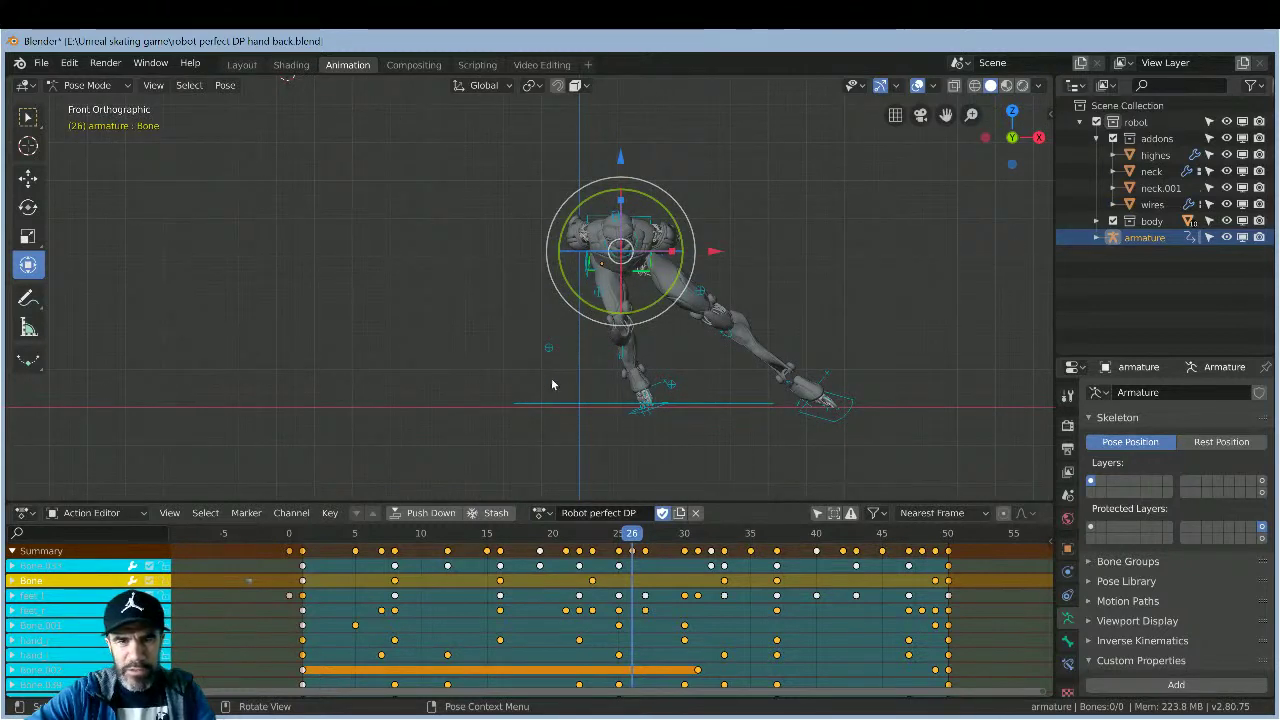
middle_drag(497, 372, 466, 380)
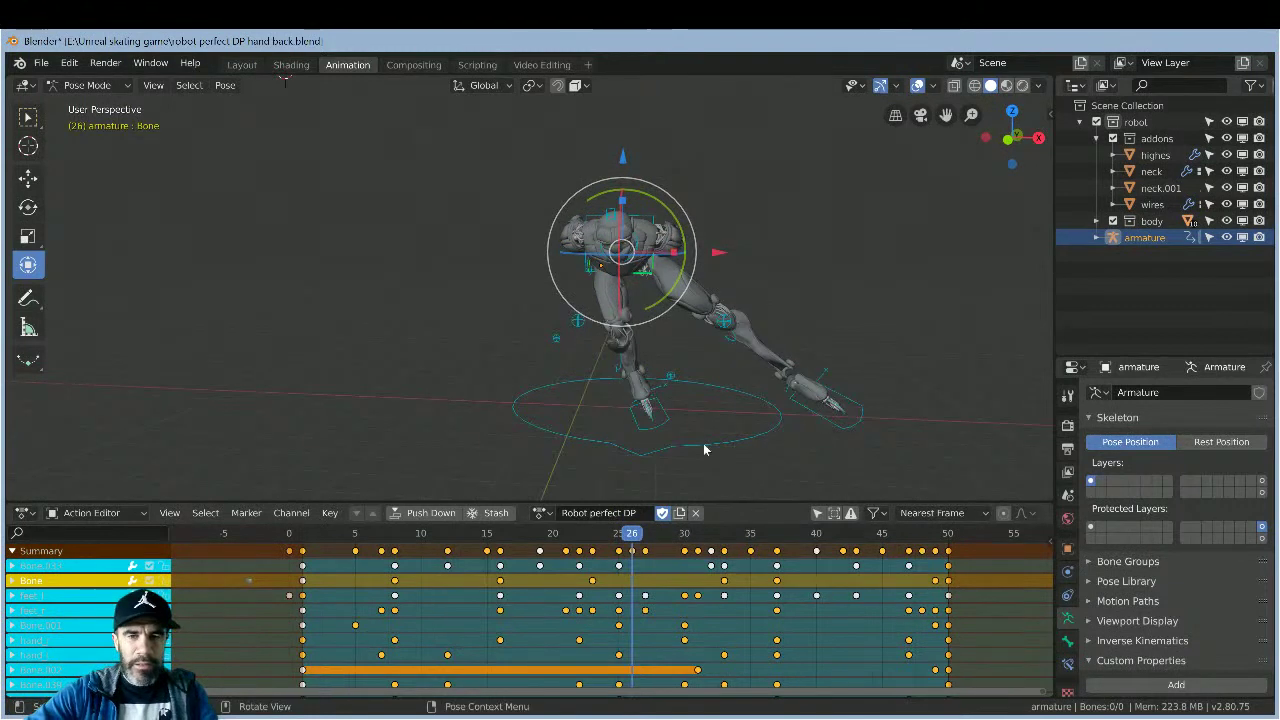
key(alt+a)
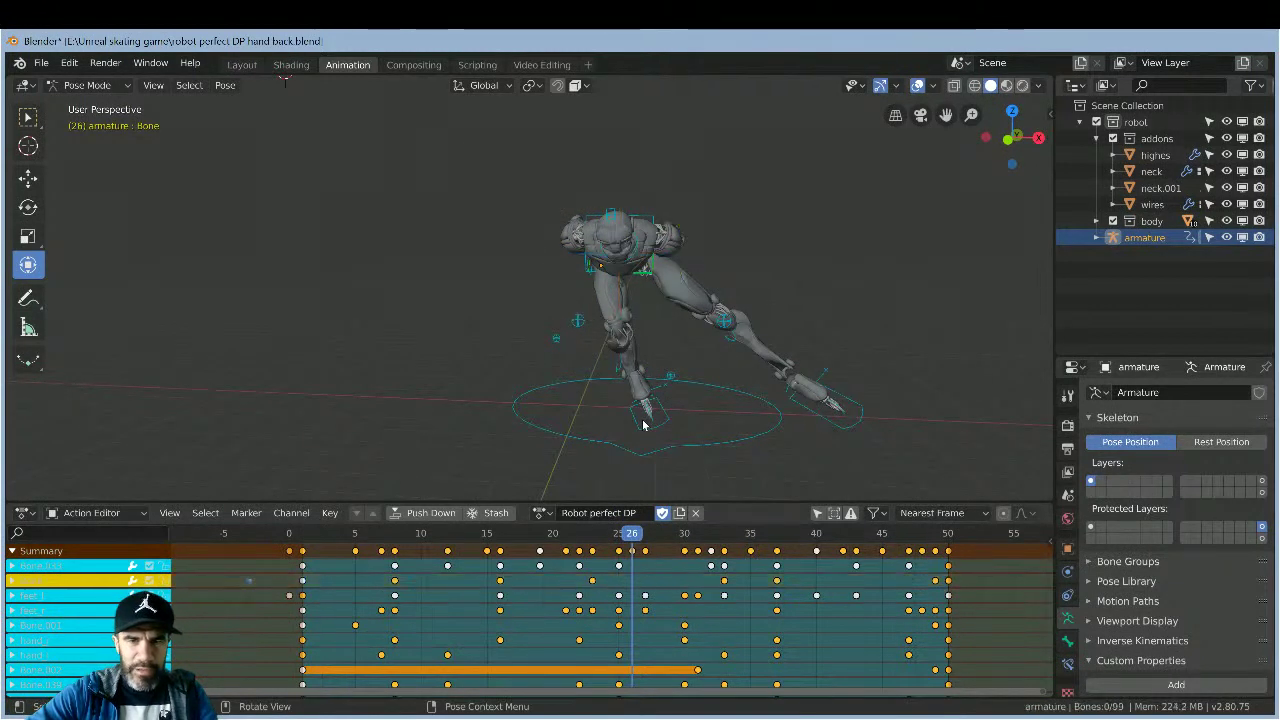
click(642, 428)
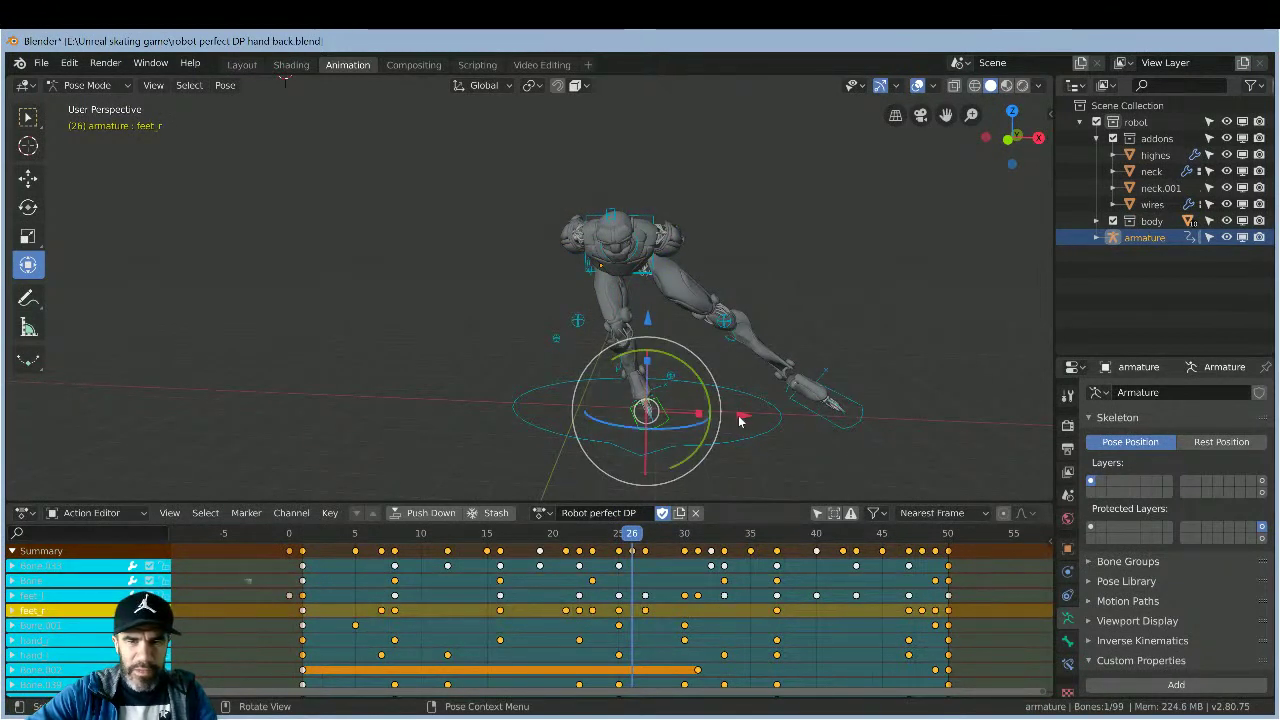
key(g)
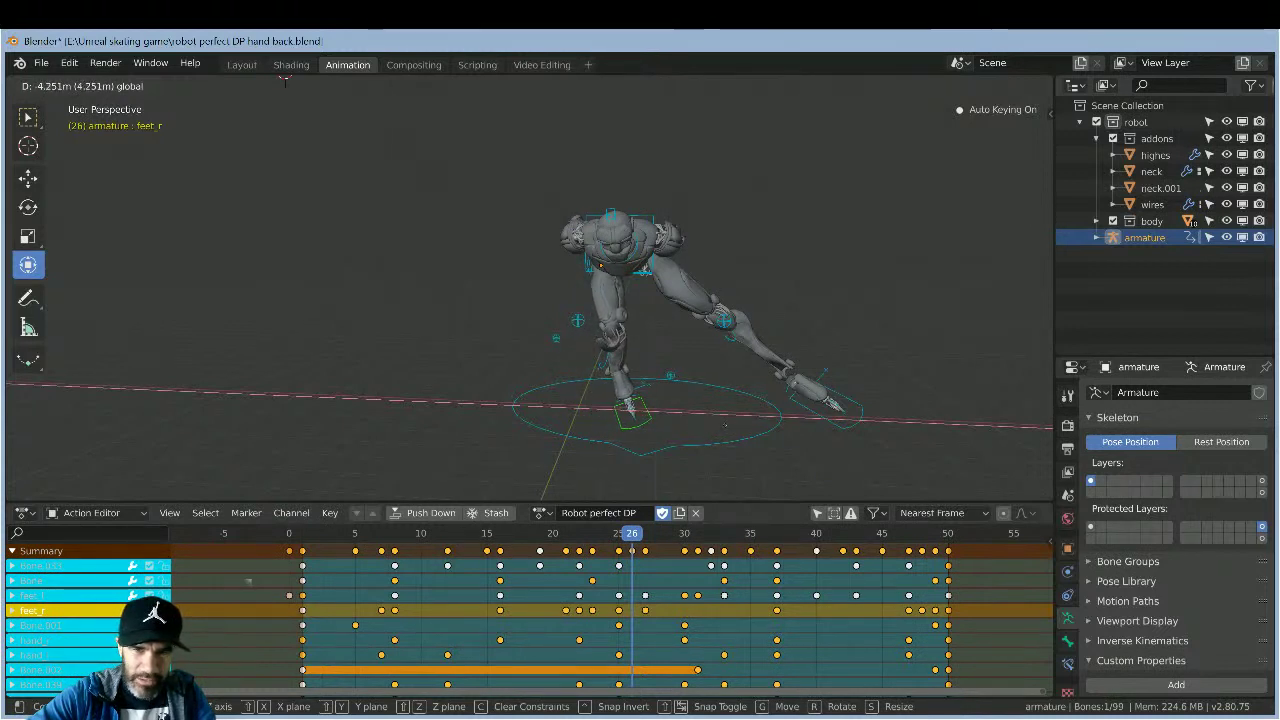
click(707, 420)
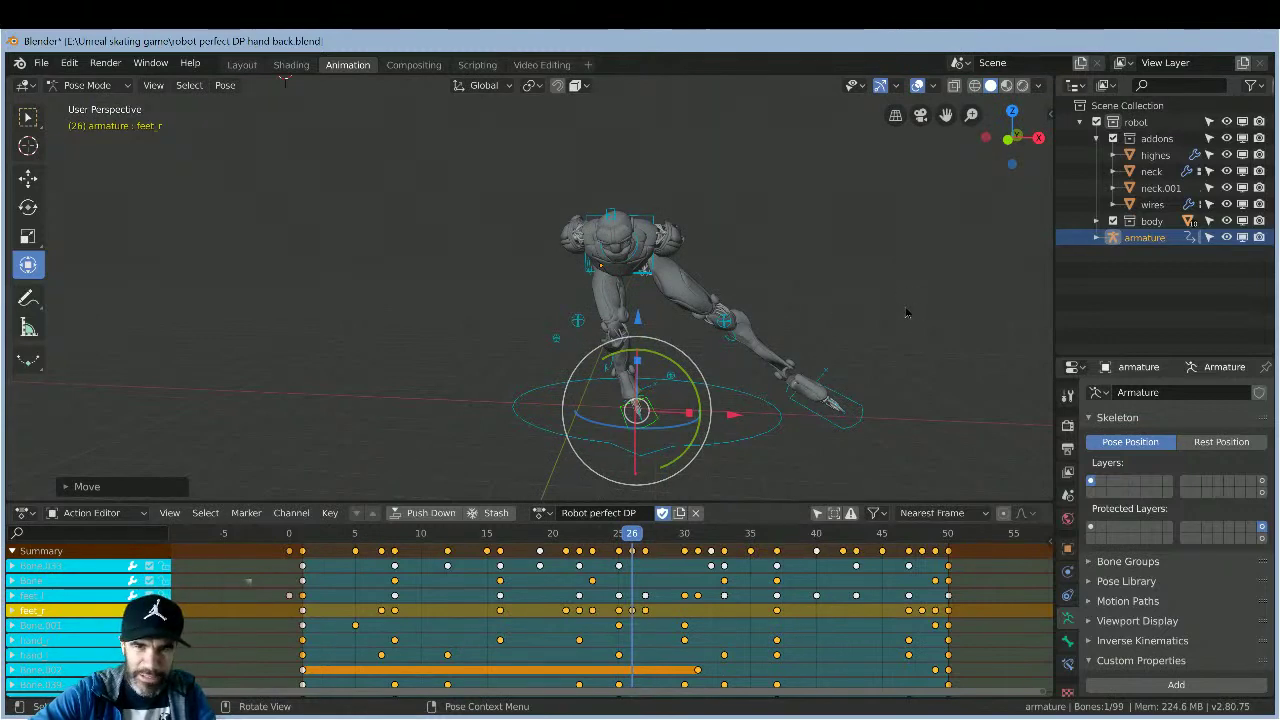
- Shift feet_r along the X axis
middle_drag(906, 313, 853, 313)
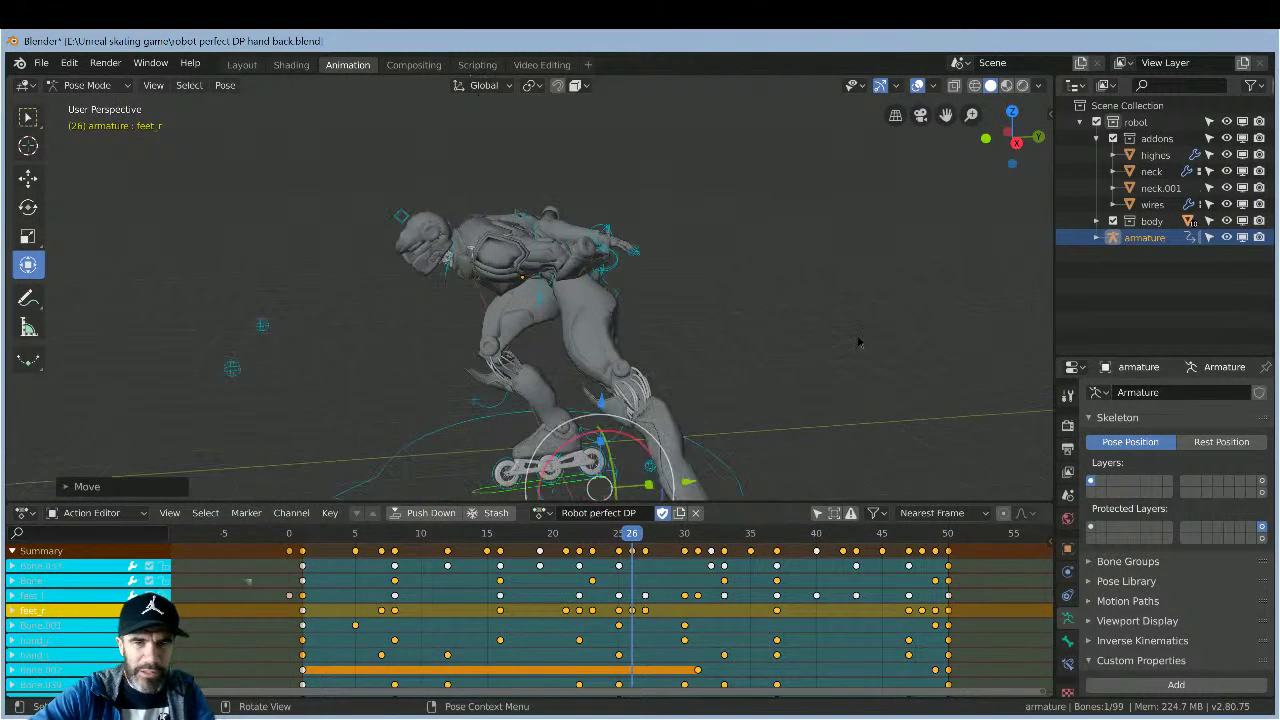
scroll(848, 331, down, 1)
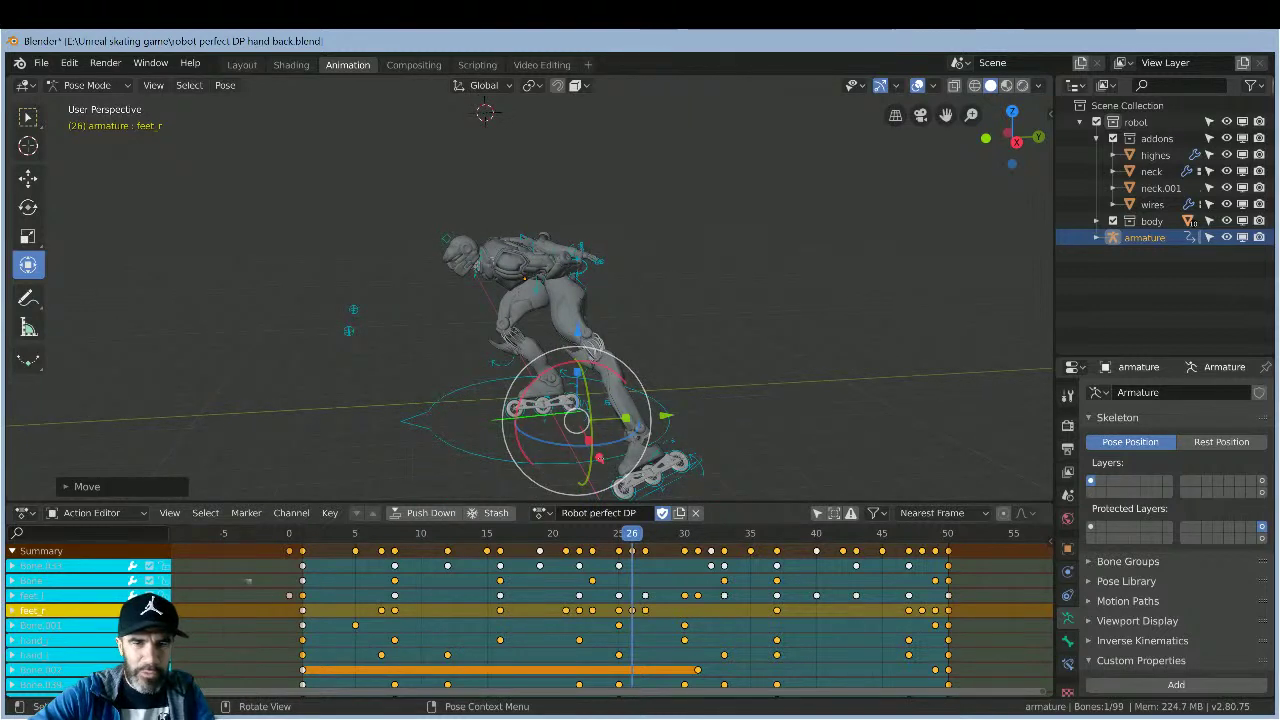
key(g)
key(x)
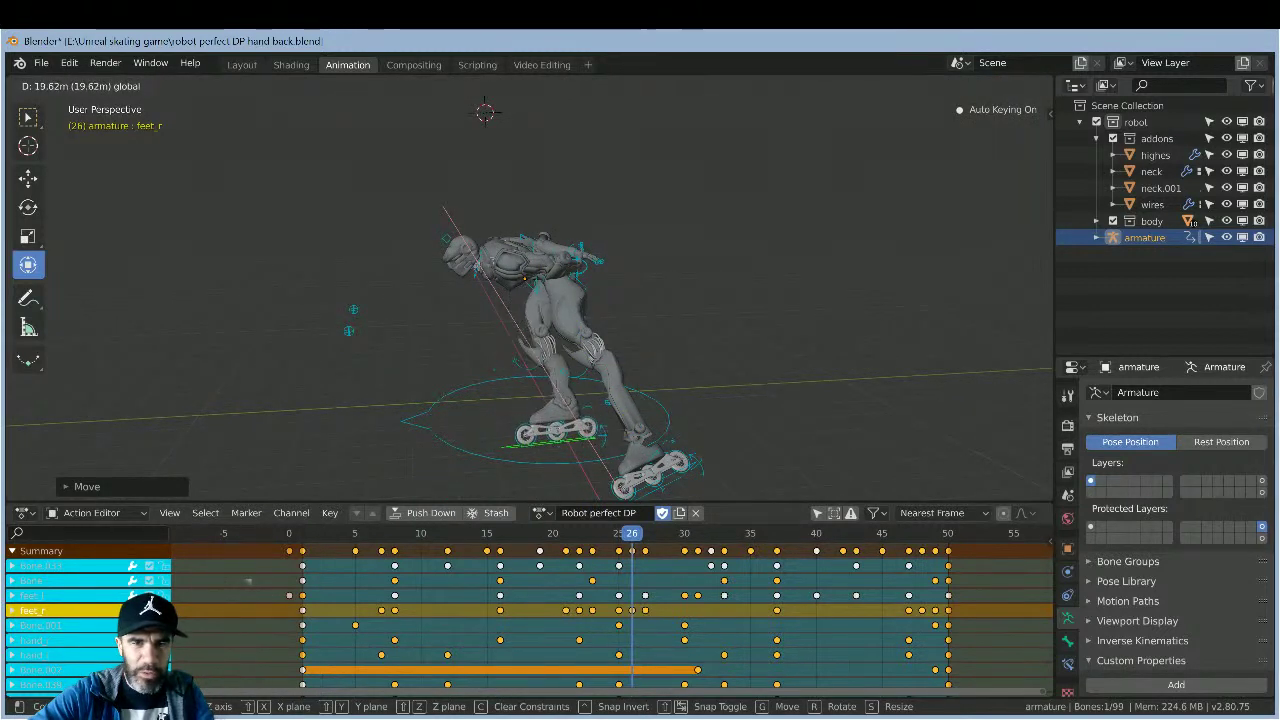
click(621, 489)
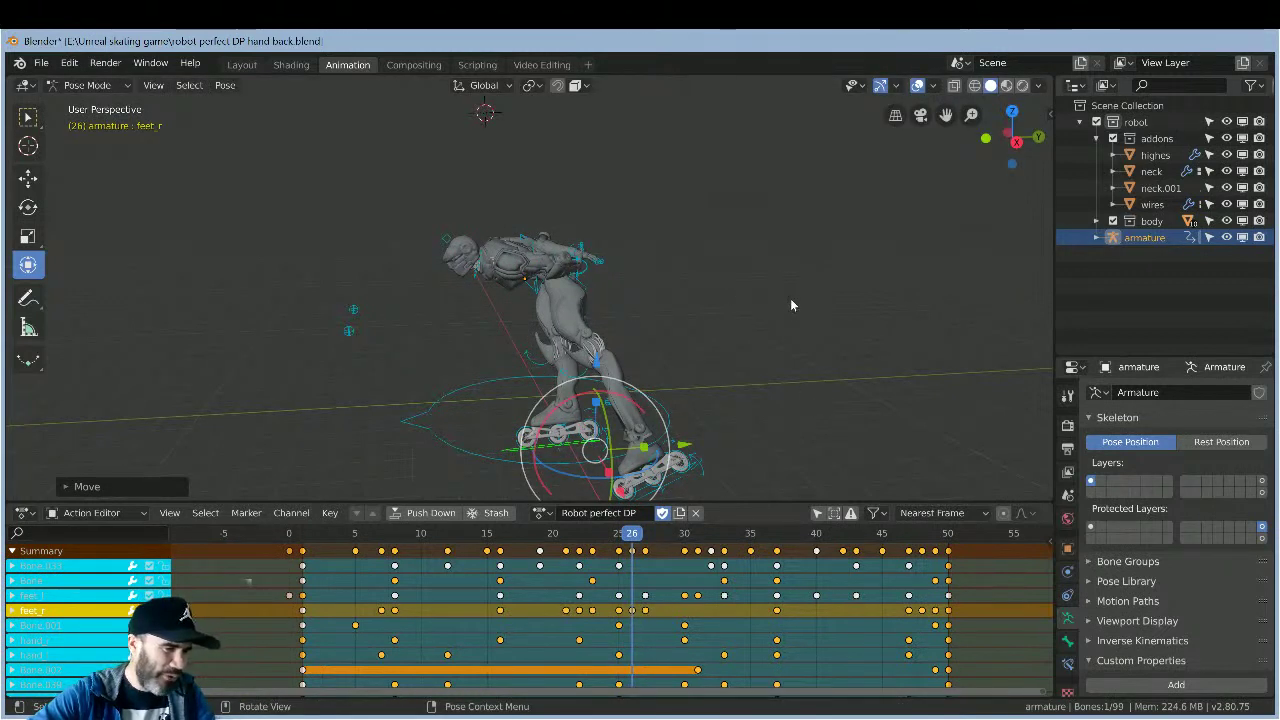
- Move feet_r once more and check the foot from another angle
middle_drag(774, 300, 797, 400)
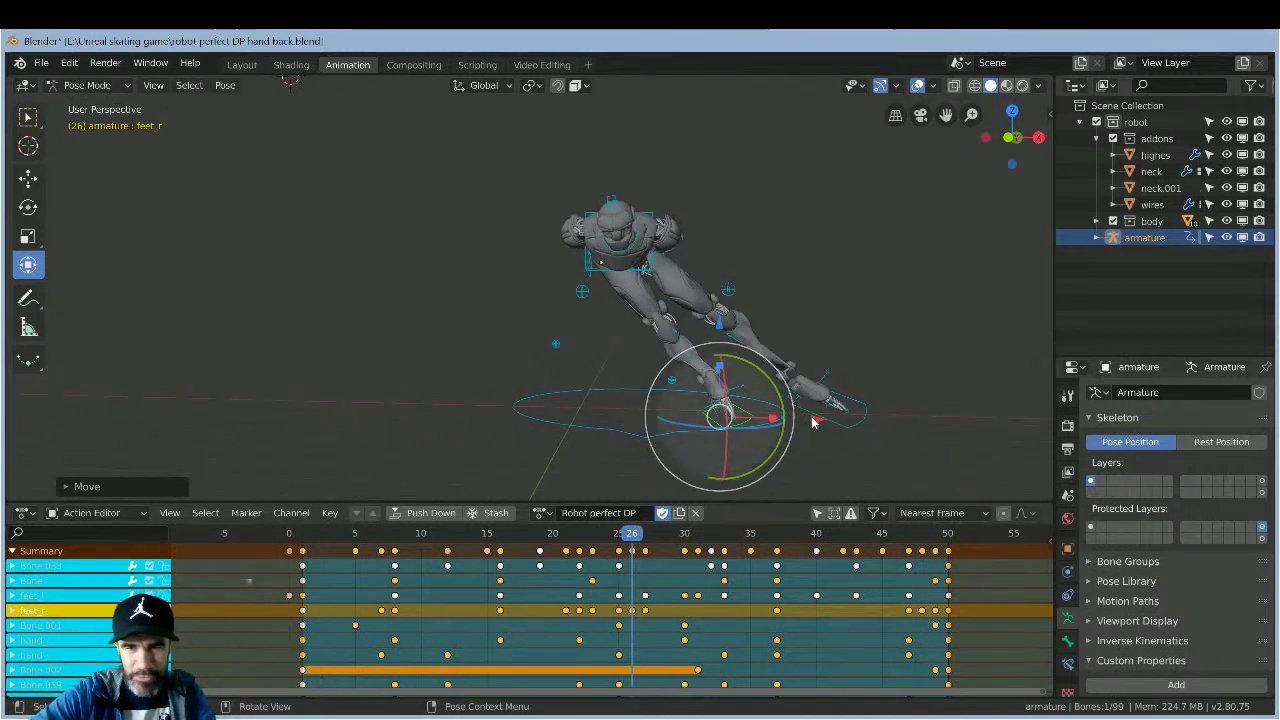
key(g)
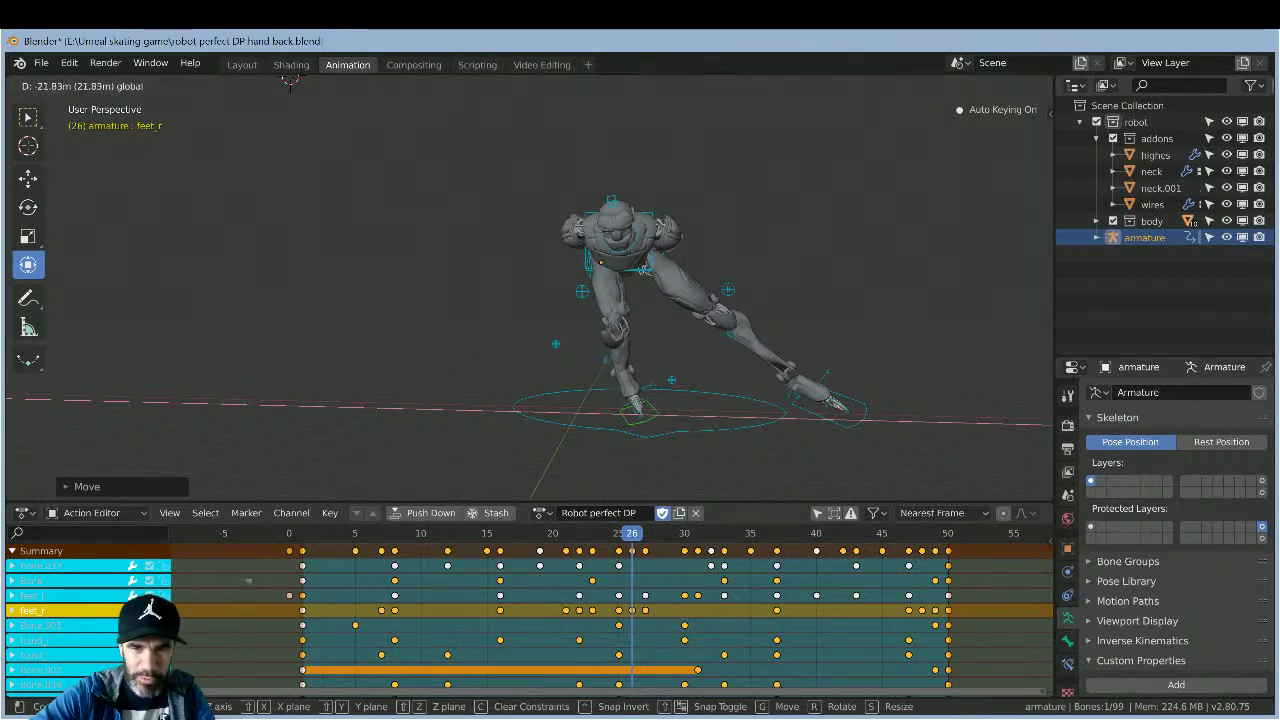
click(755, 376)
middle_drag(886, 306, 650, 268)
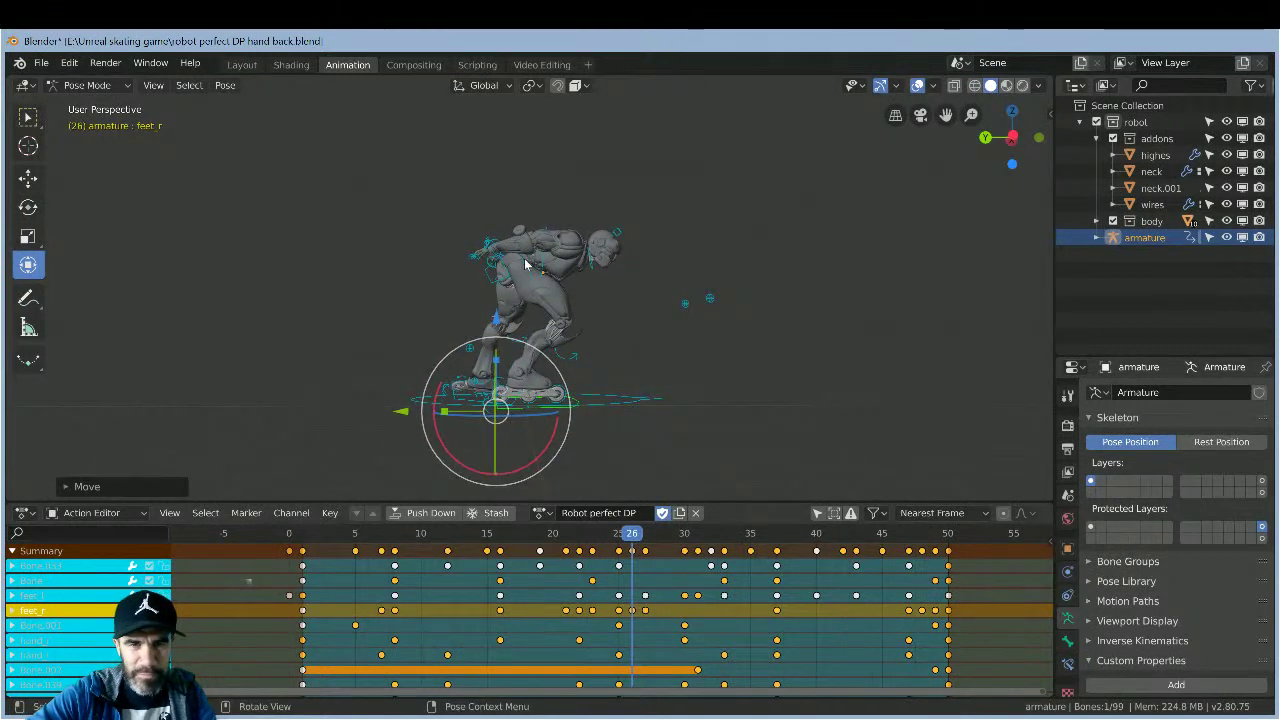
- Select the root Bone and drag its gizmo down, back up, and sideways along X
click(524, 262)
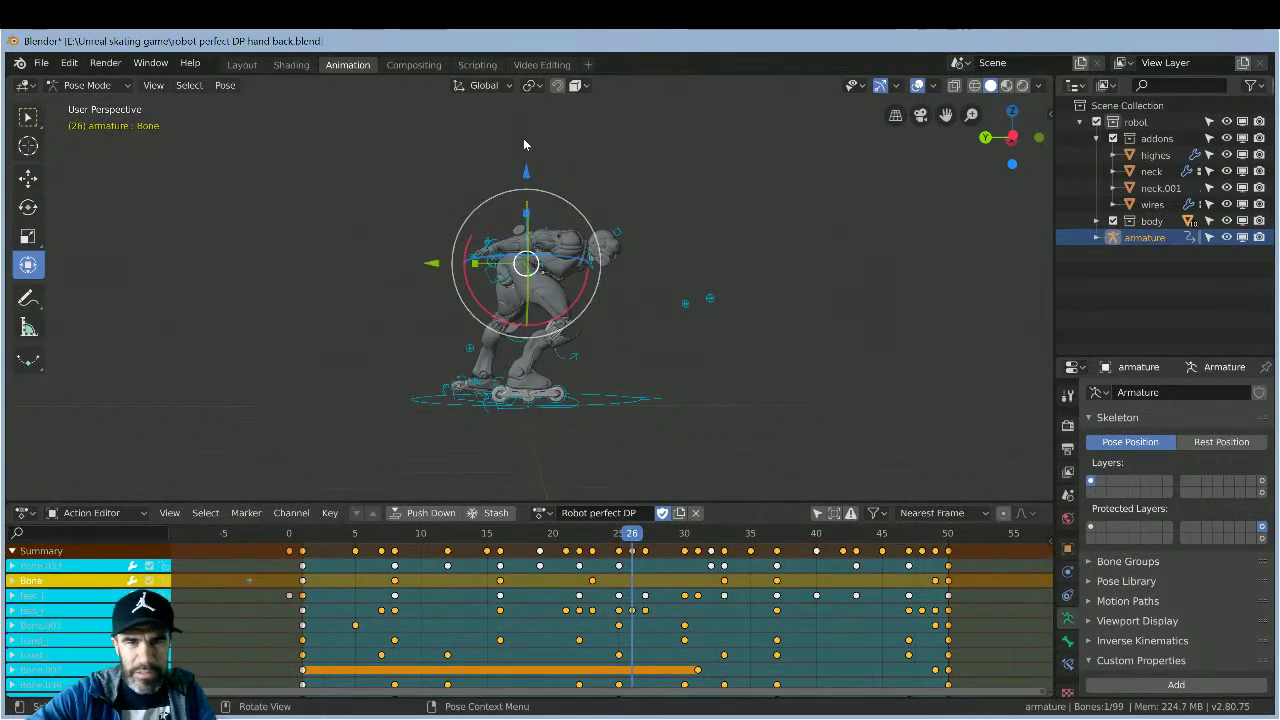
mouse_move(527, 166)
mouse_down()
mouse_move(540, 150)
mouse_move(543, 184)
mouse_up()
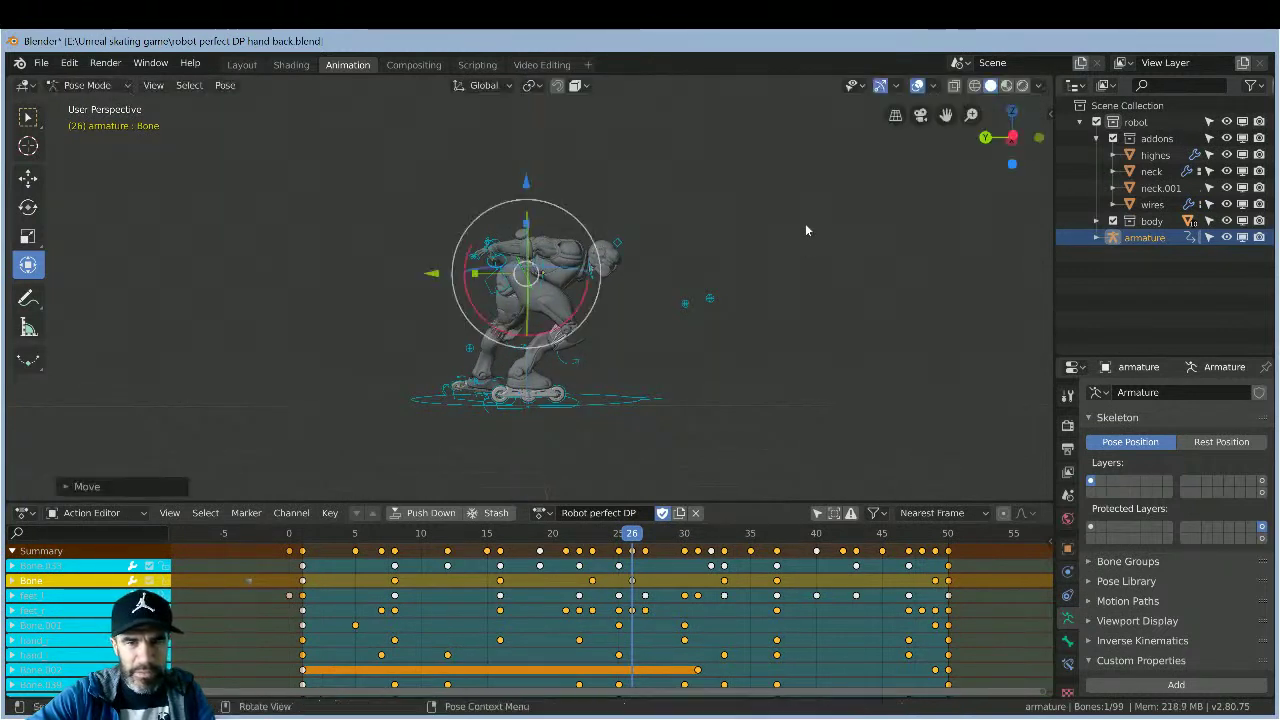
middle_drag(760, 222, 705, 214)
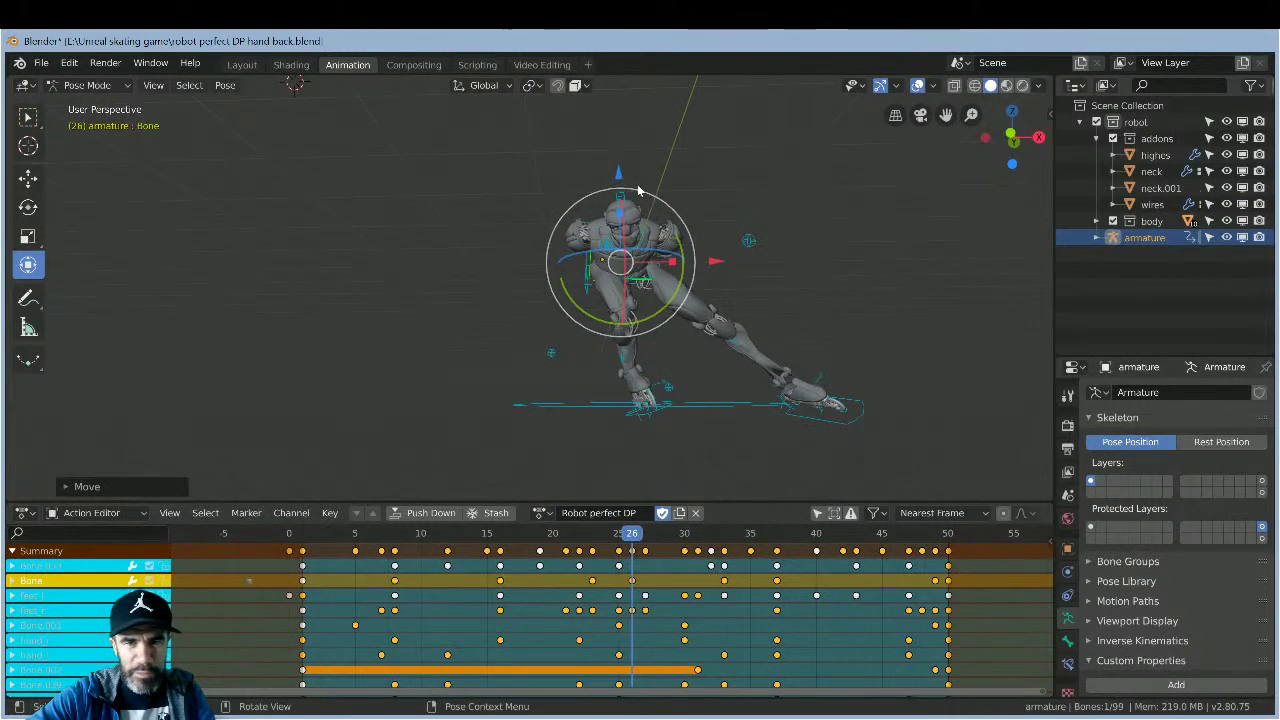
drag(622, 158, 634, 195)
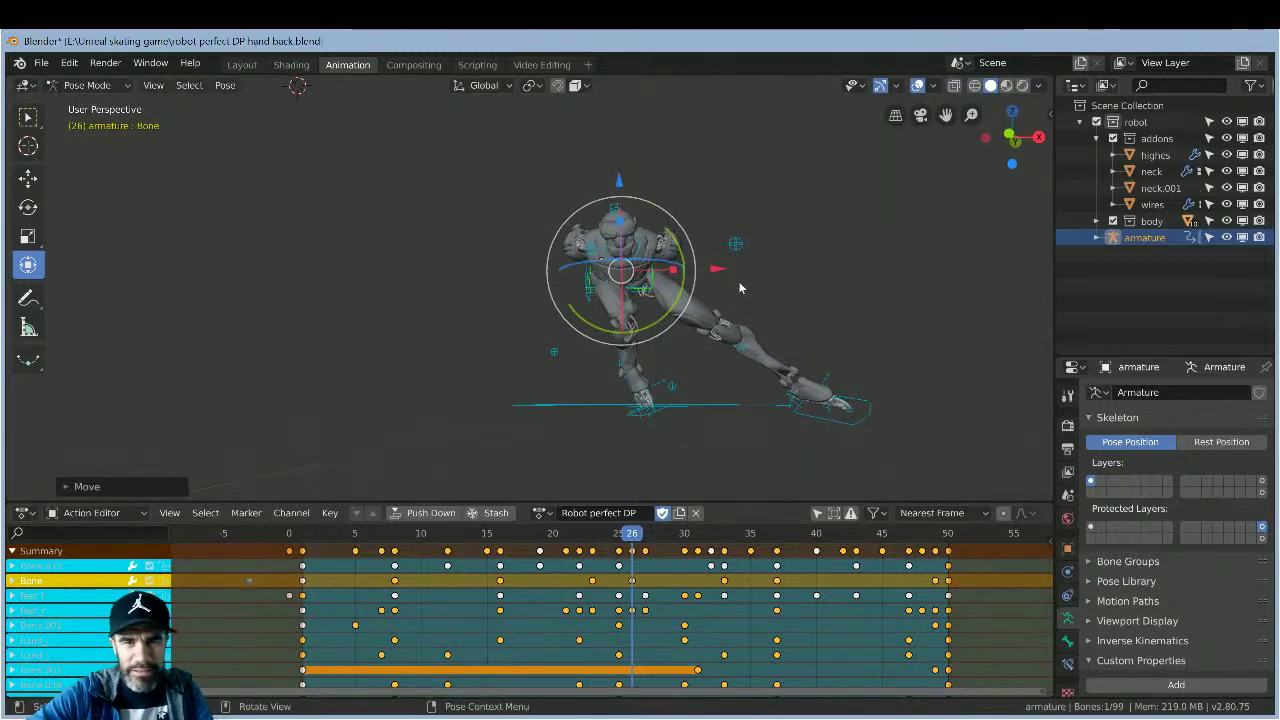
mouse_move(717, 268)
mouse_down()
mouse_move(695, 268)
mouse_move(731, 270)
mouse_up()
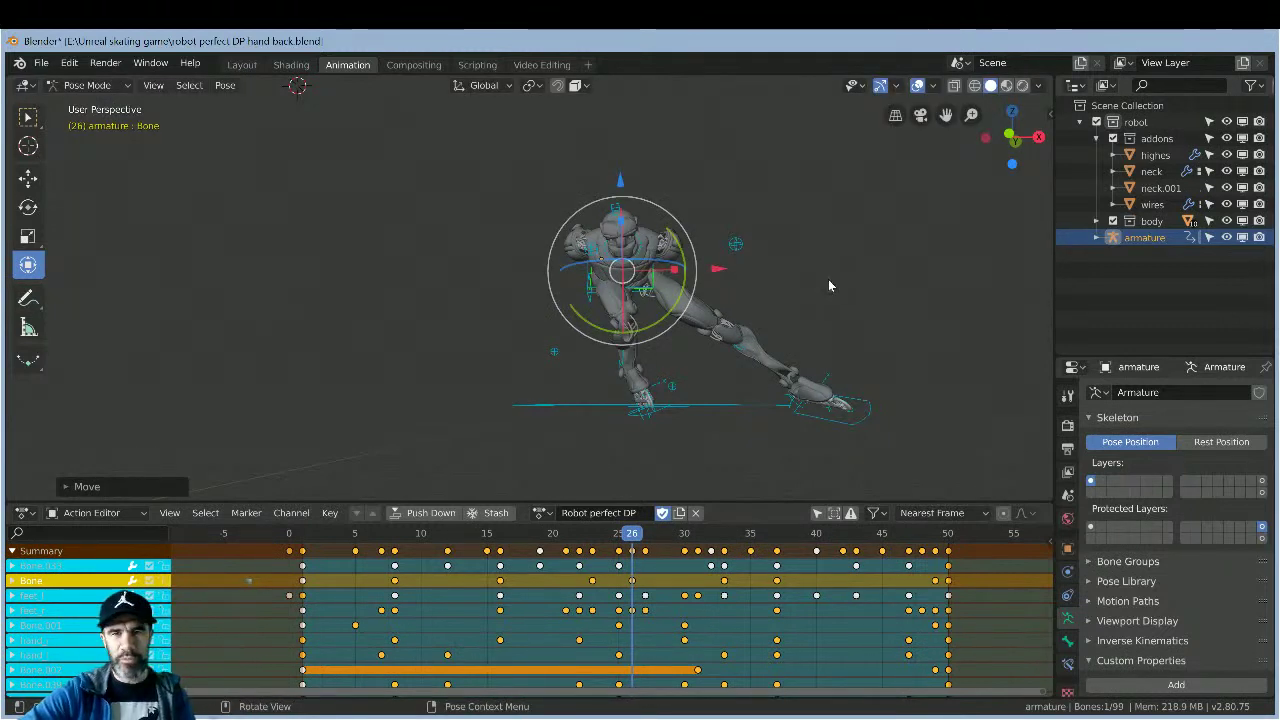
- Refine the root Bone's height with a Z-constrained move
middle_drag(809, 286, 603, 208)
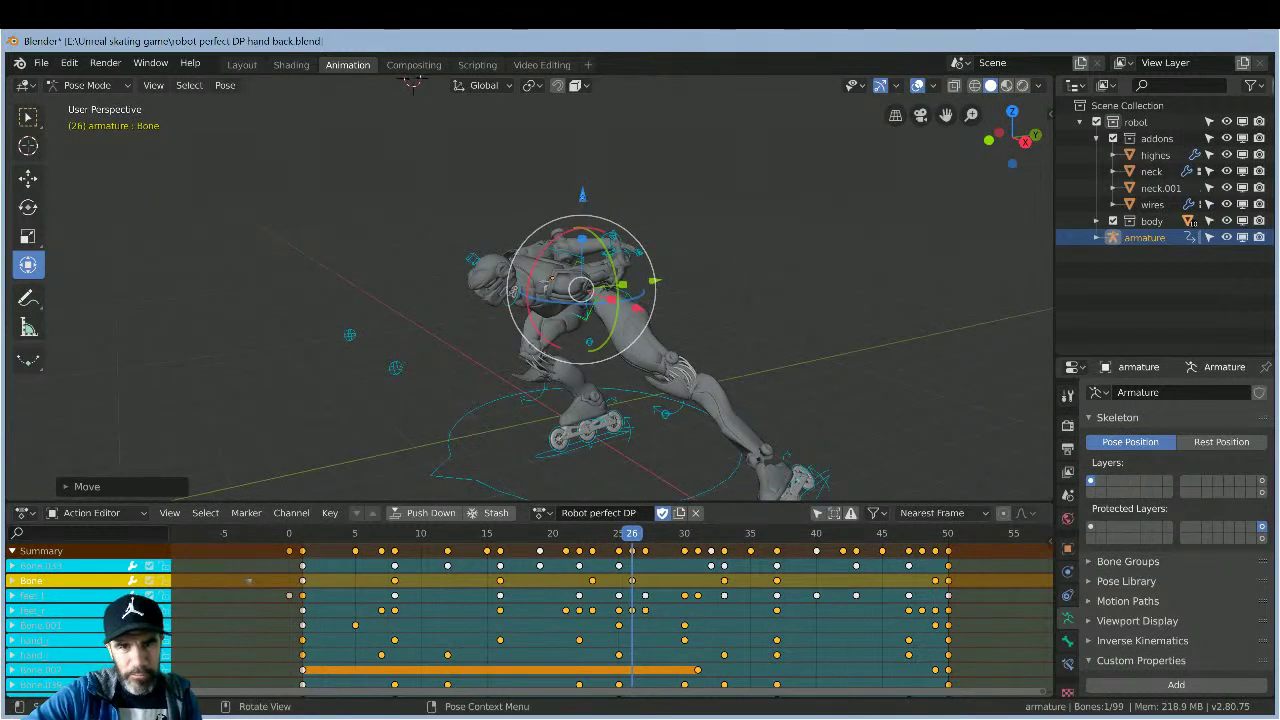
key(g)
key(z)
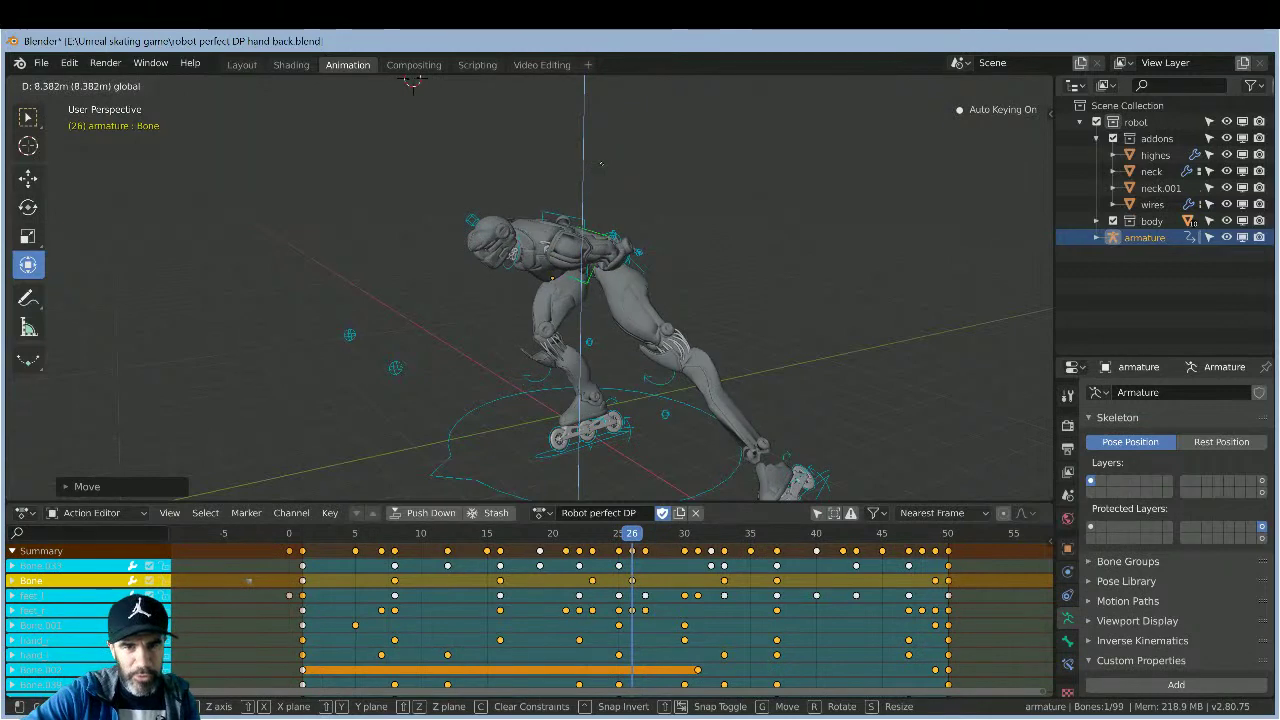
click(792, 256)
middle_drag(792, 256, 760, 280)
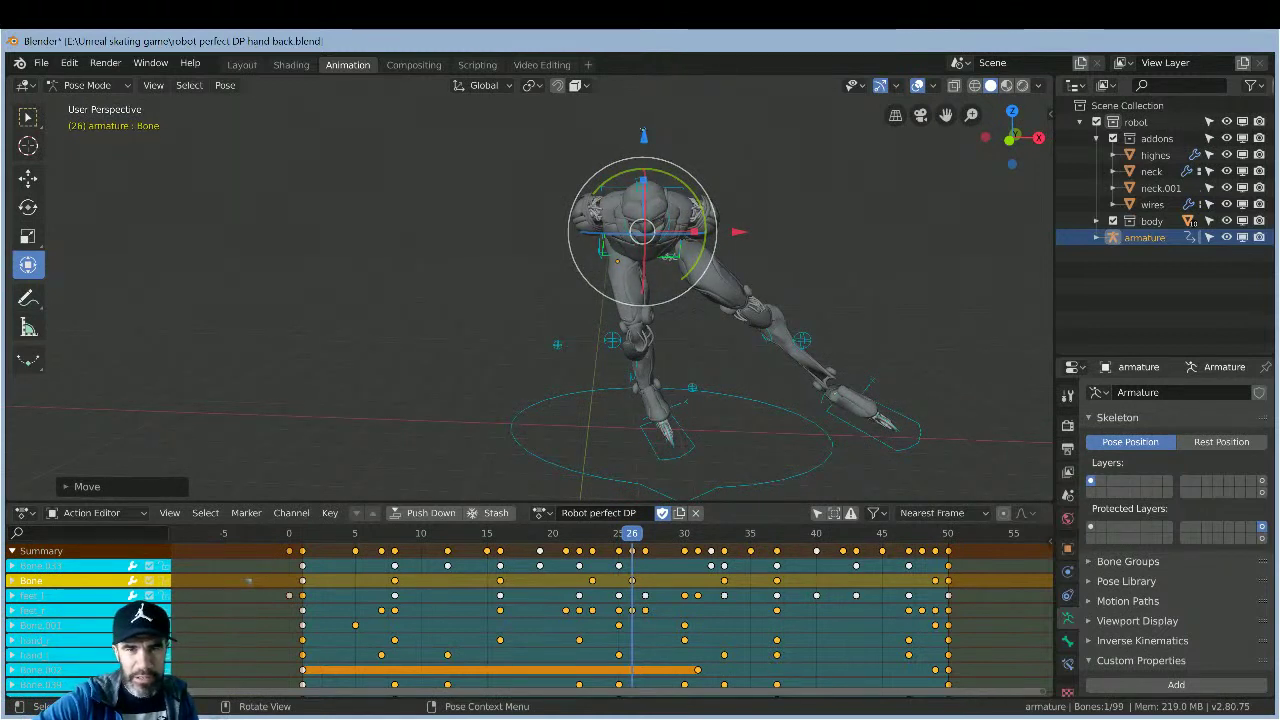
- Adjust the root Bone's height twice with Z-constrained moves, checking from the side
key(g)
key(z)
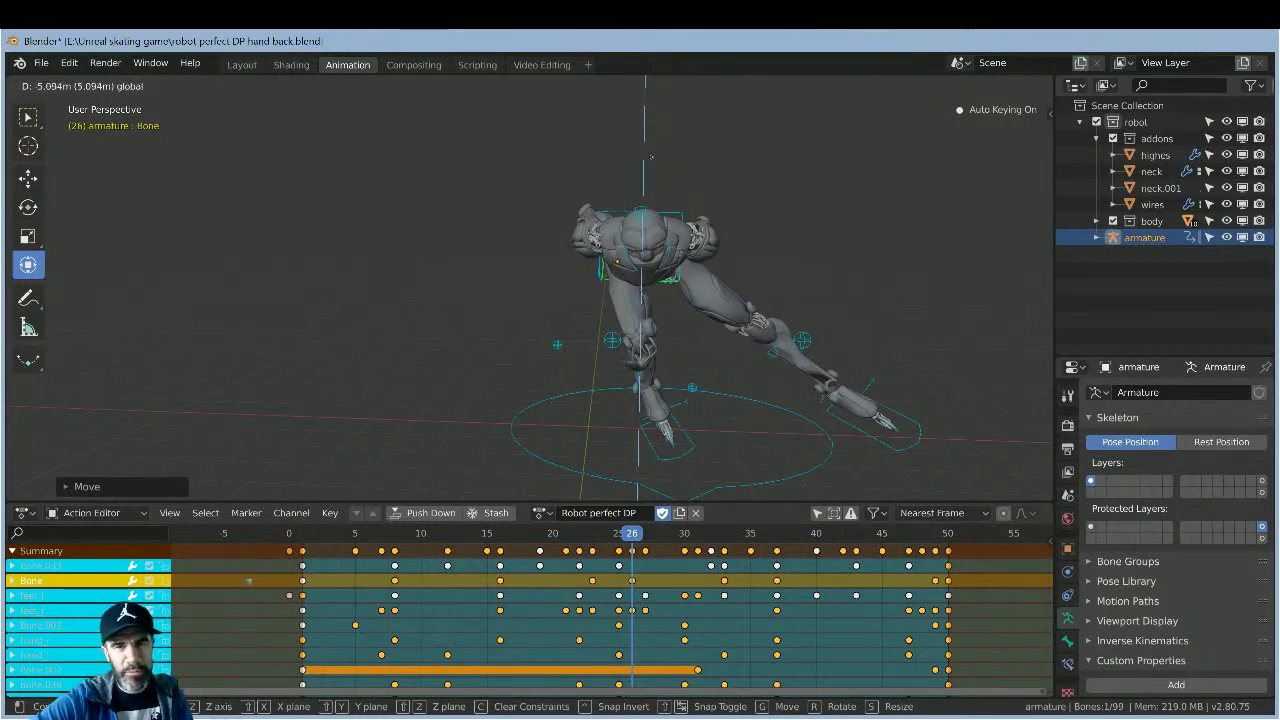
click(657, 156)
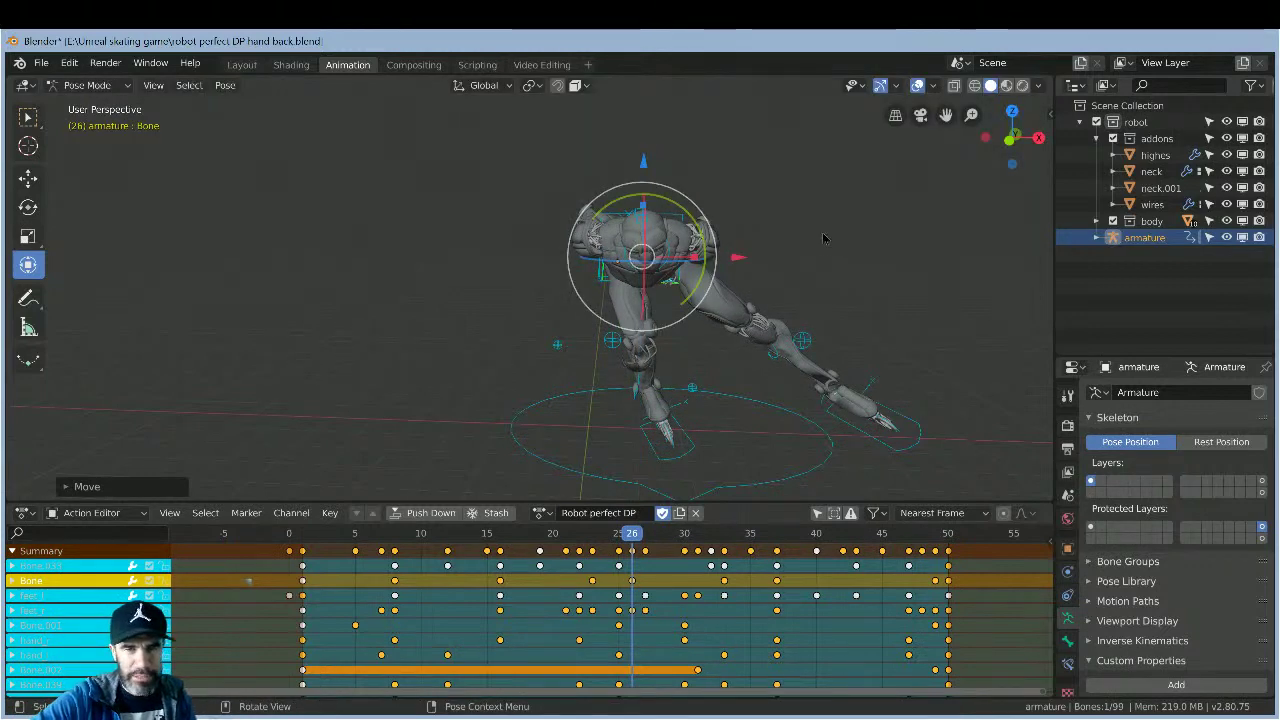
middle_drag(822, 237, 780, 236)
key(g)
key(z)
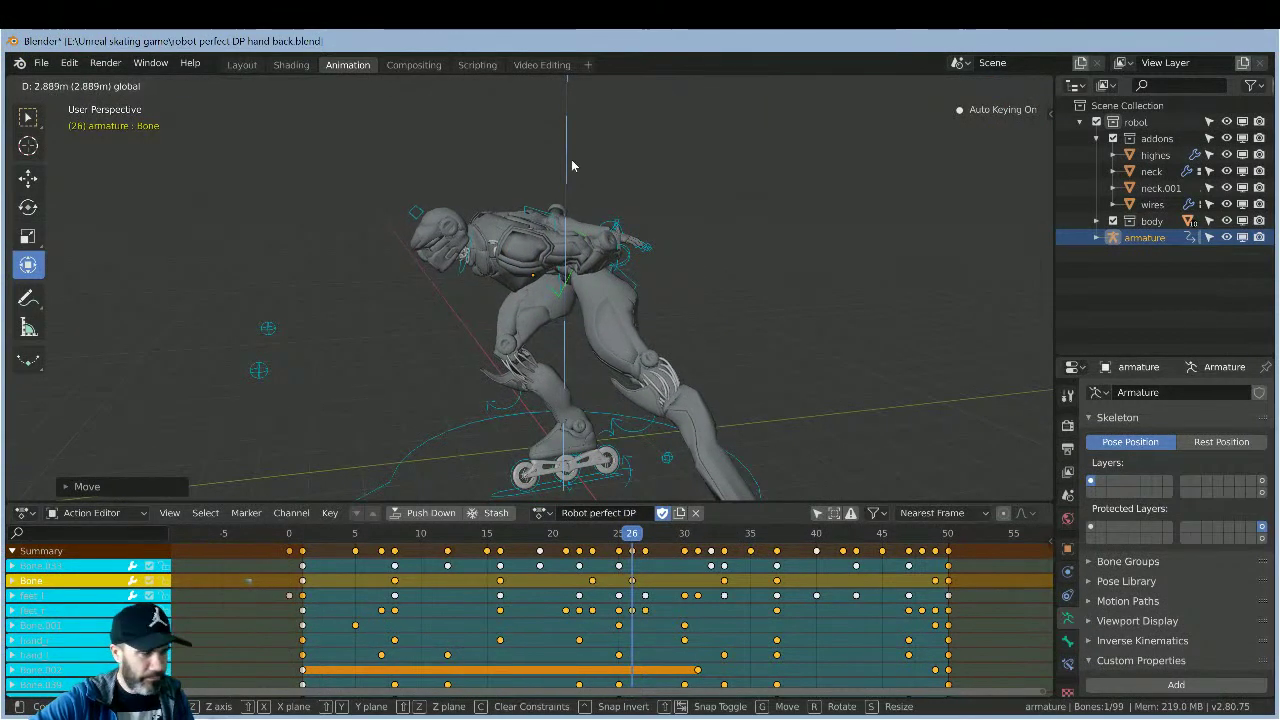
click(573, 163)
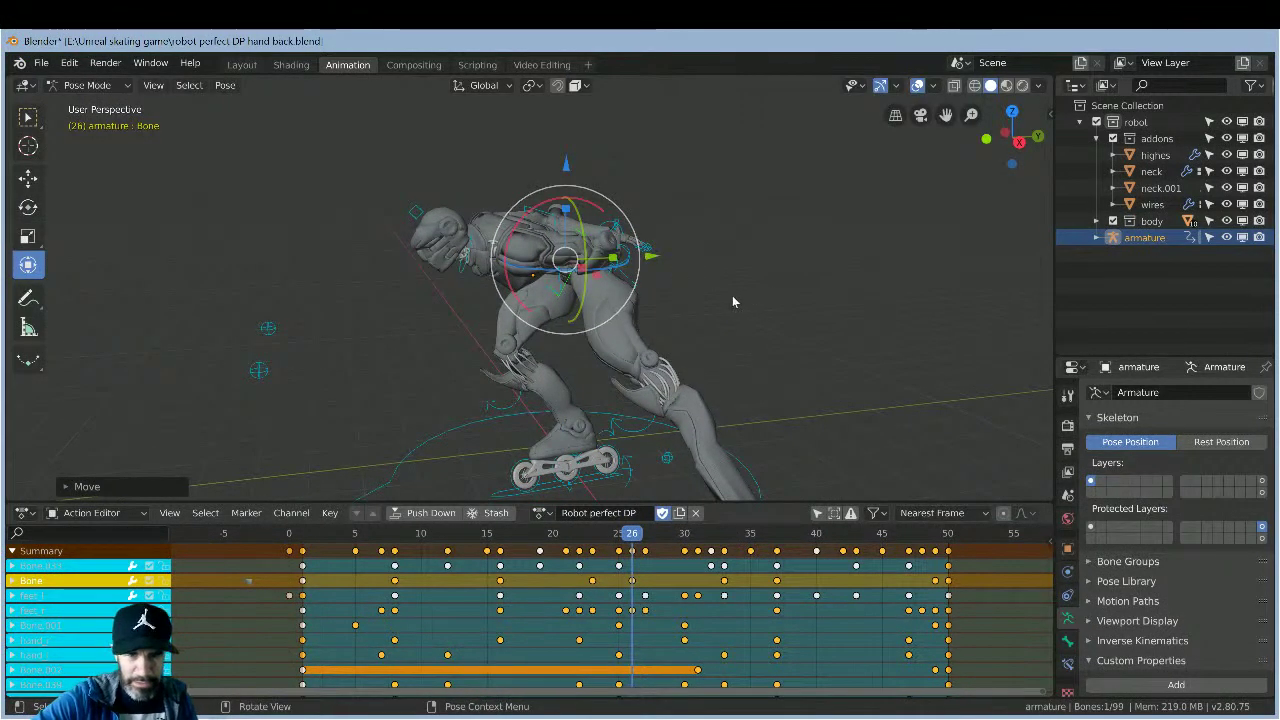
- Shift the root Bone sideways along X from the front view
middle_drag(757, 309, 743, 248)
mouse_move(740, 243)
mouse_down()
mouse_move(760, 251)
mouse_move(727, 252)
mouse_move(755, 246)
mouse_up()
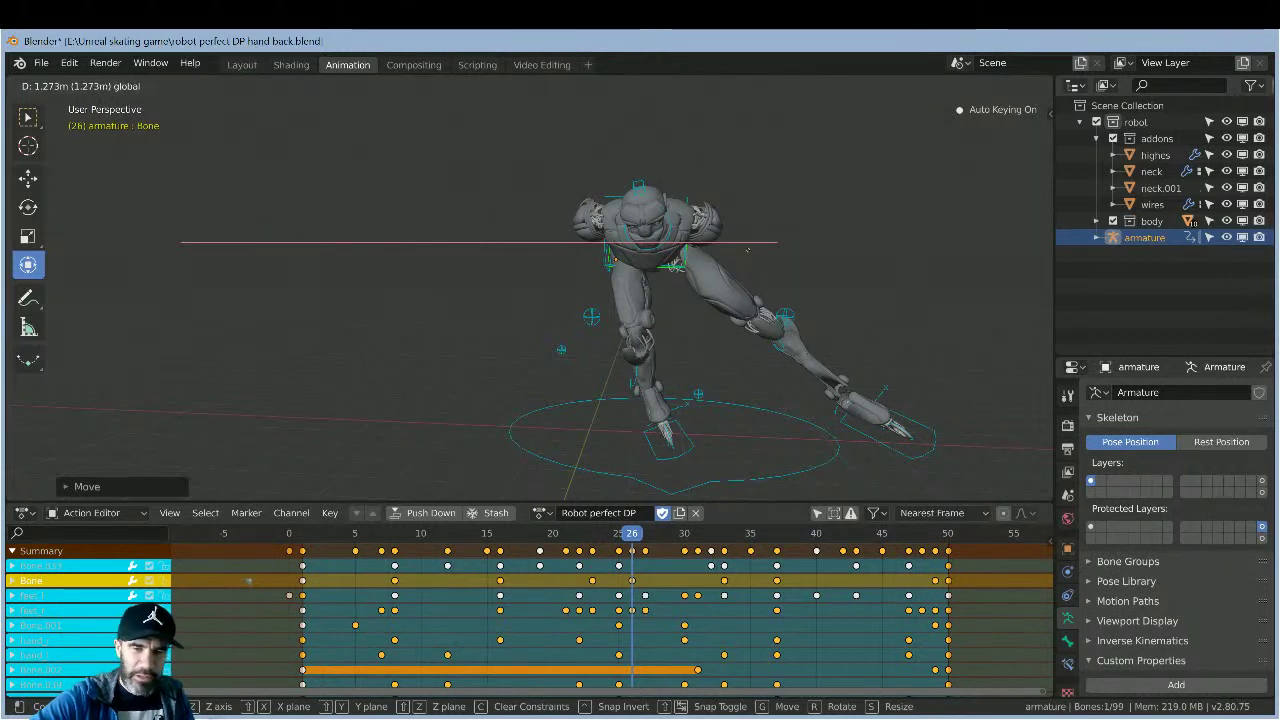
drag(749, 252, 849, 428)
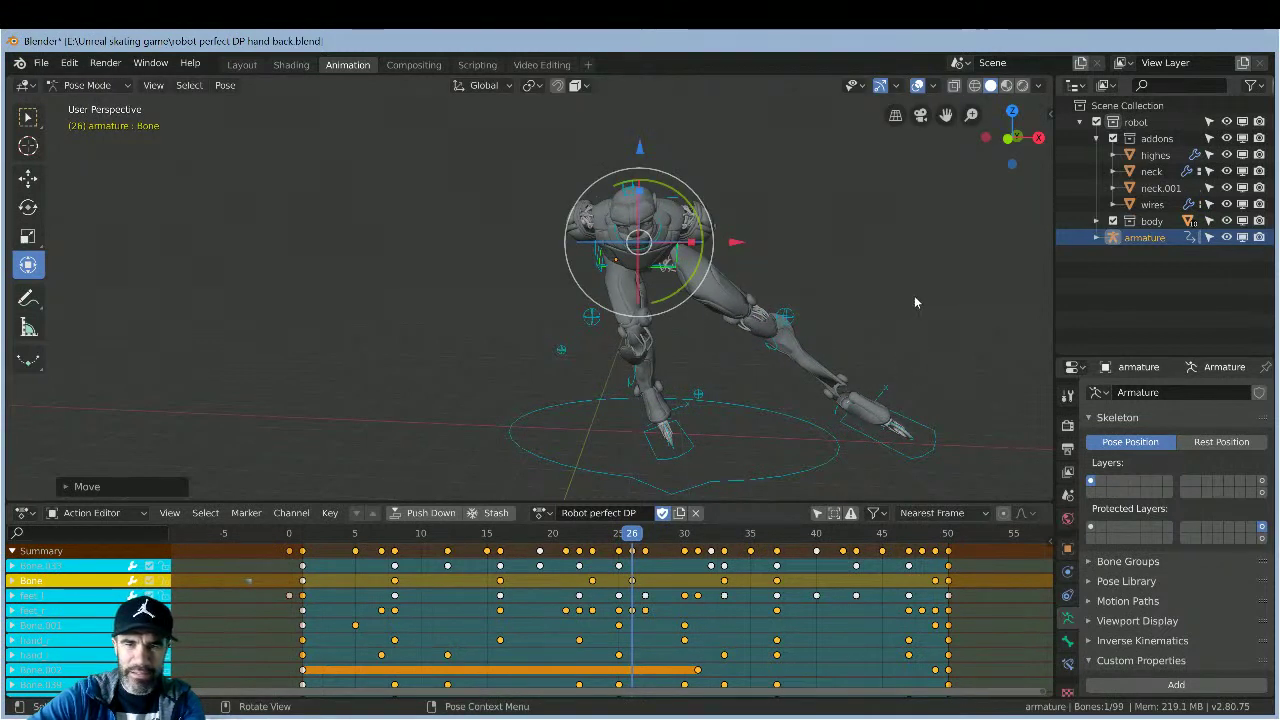
middle_drag(914, 302, 579, 334)
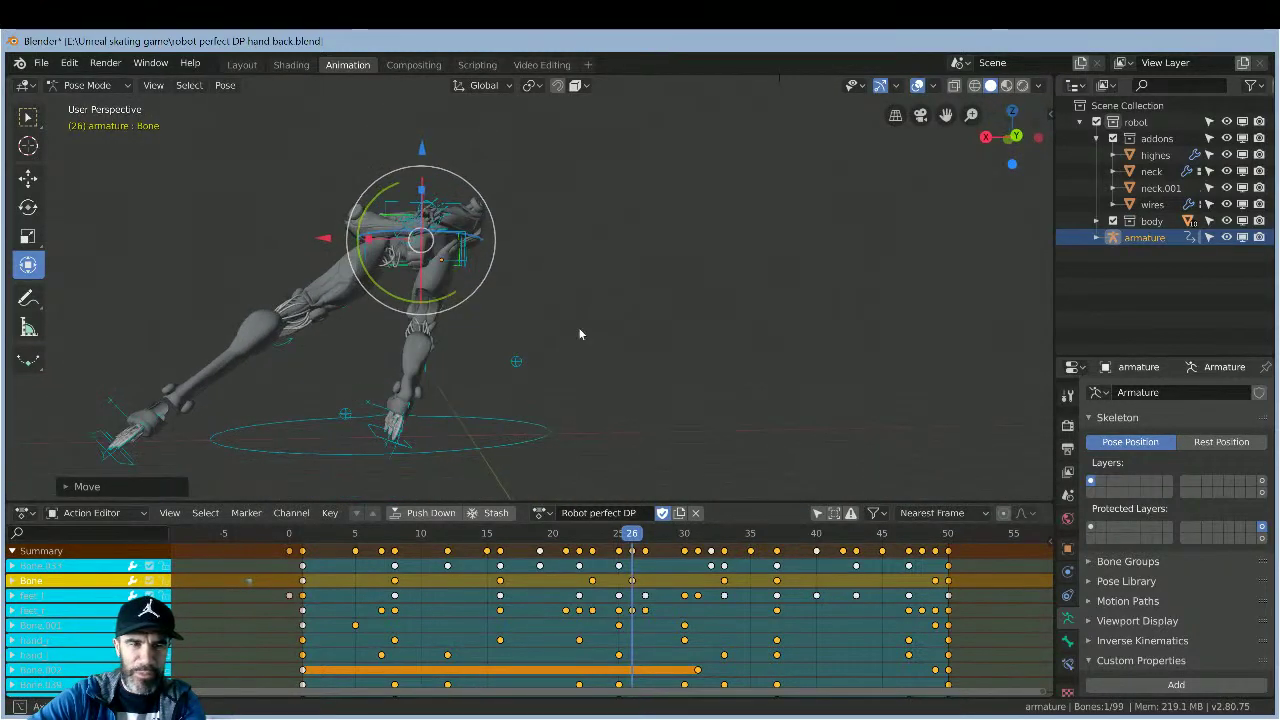
- Move the left foot bone along X, then undo the move
click(105, 441)
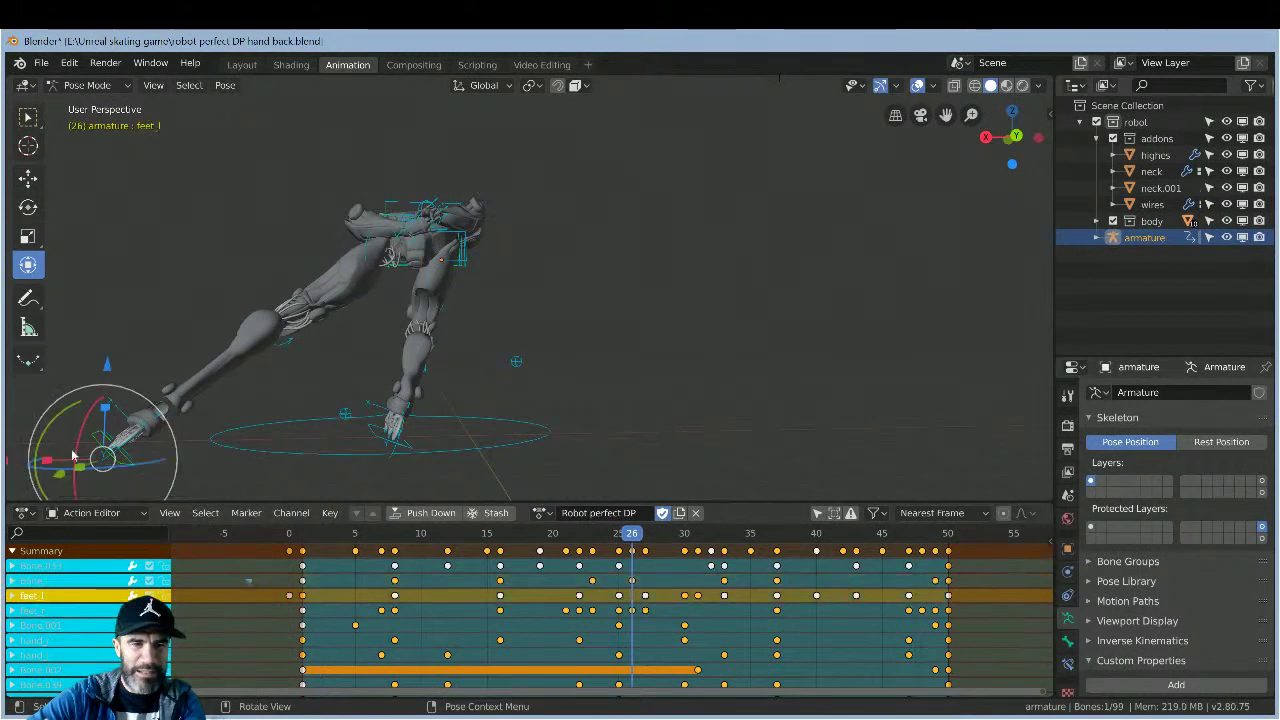
key(g)
key(x)
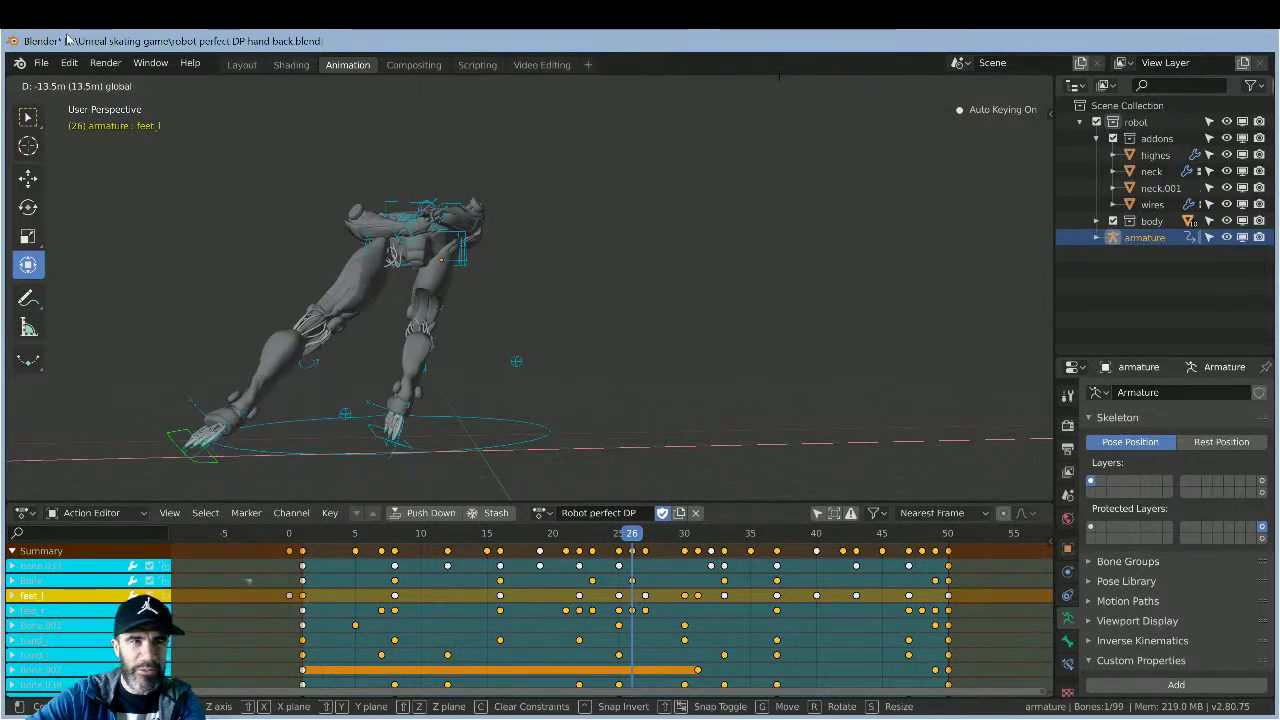
click(84, 390)
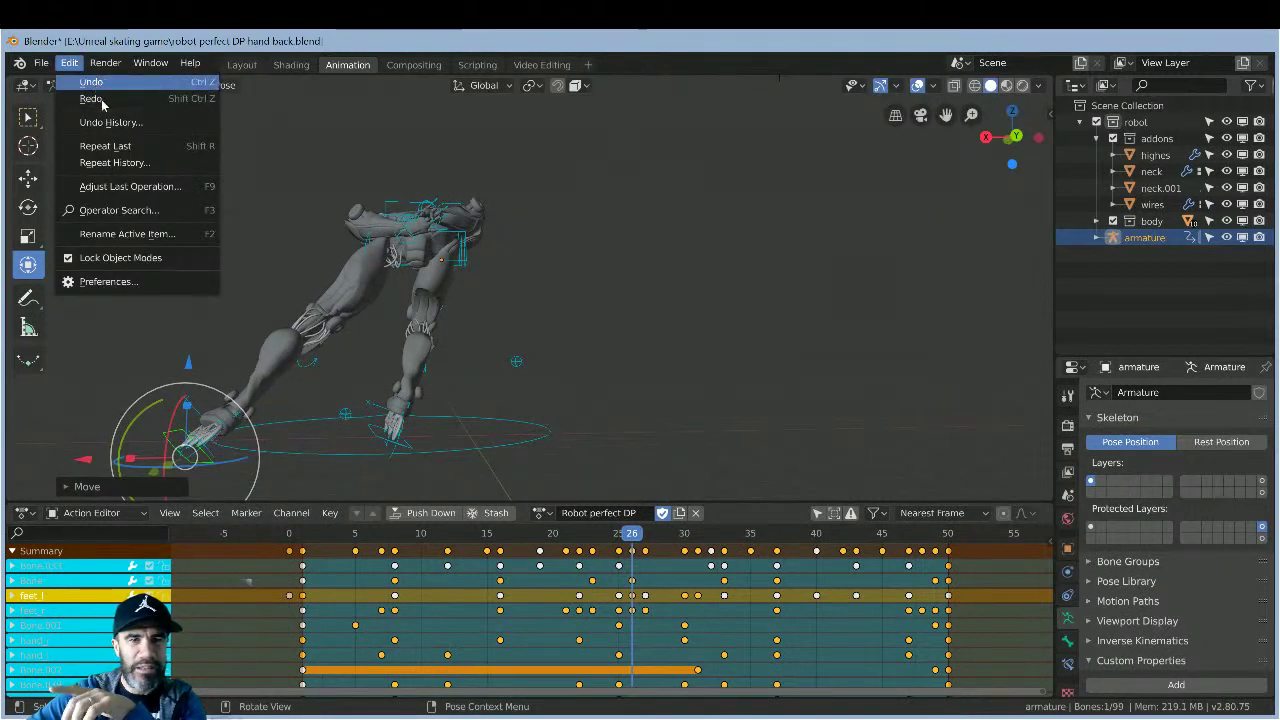
key(ctrl+z)
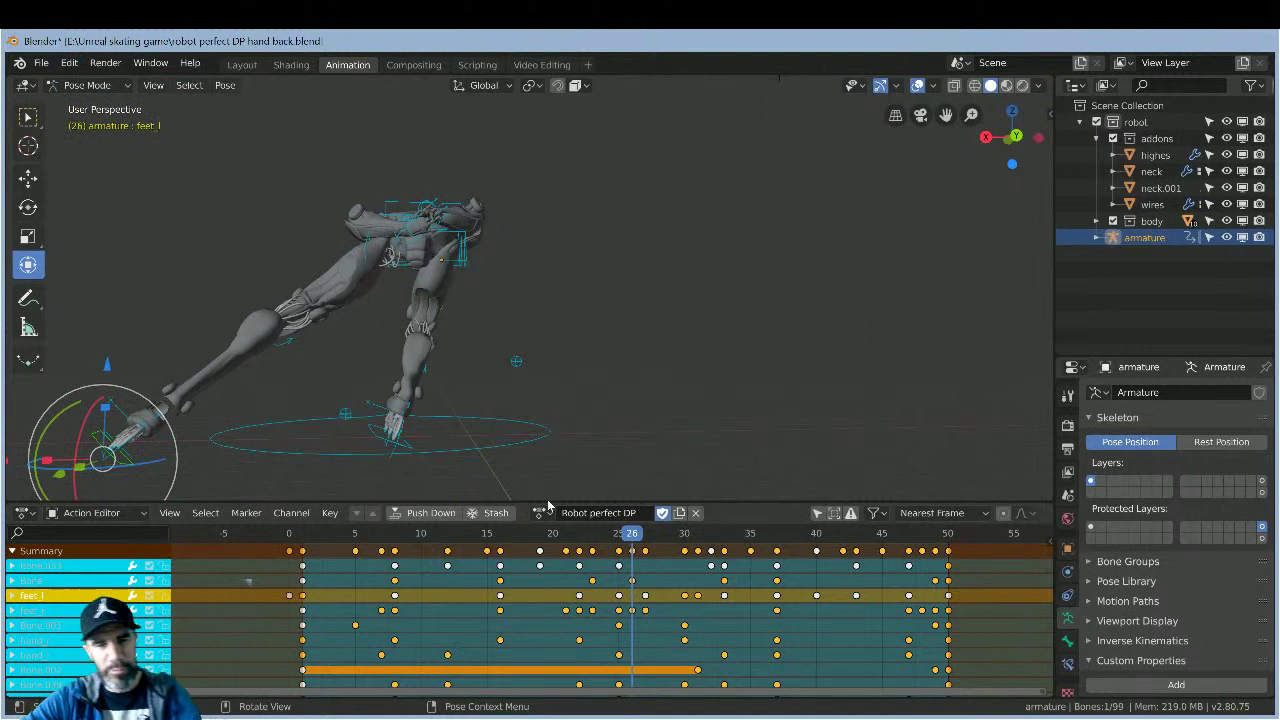
- Scrub the skating cycle through frames 25 to 34 and play it back
click(645, 534)
click(659, 536)
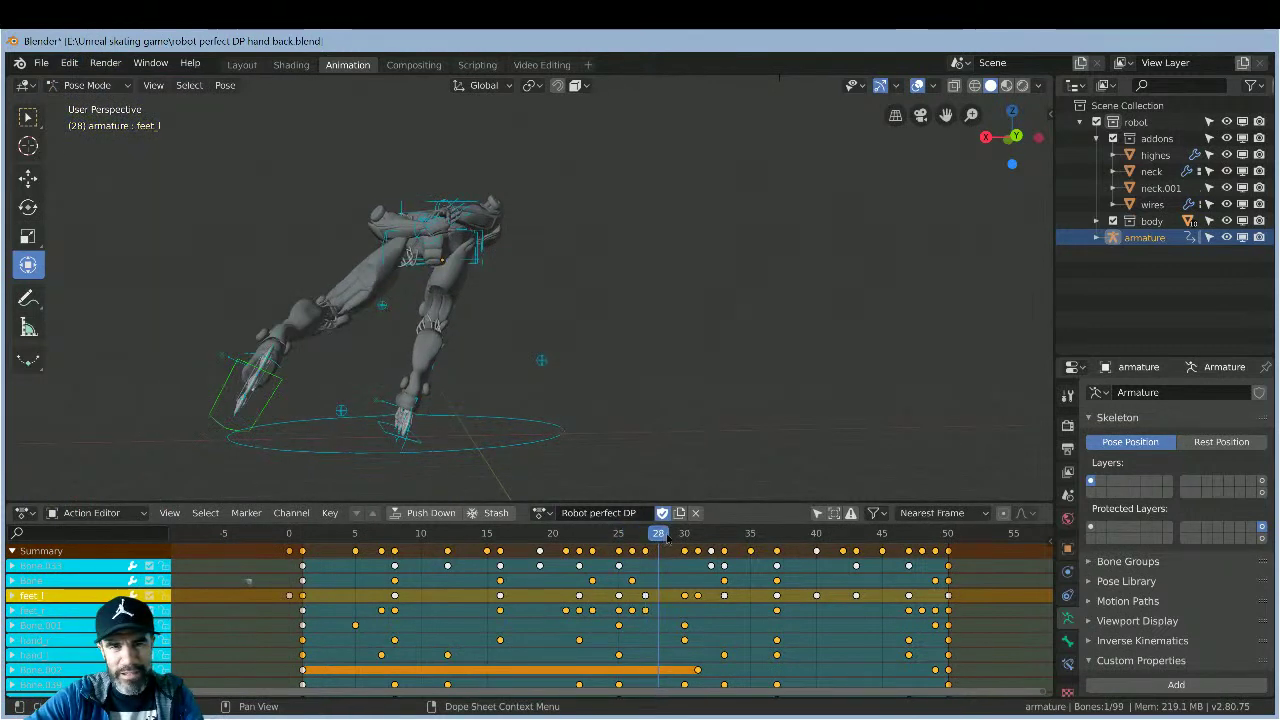
drag(683, 537, 619, 537)
drag(735, 537, 593, 535)
key(space)
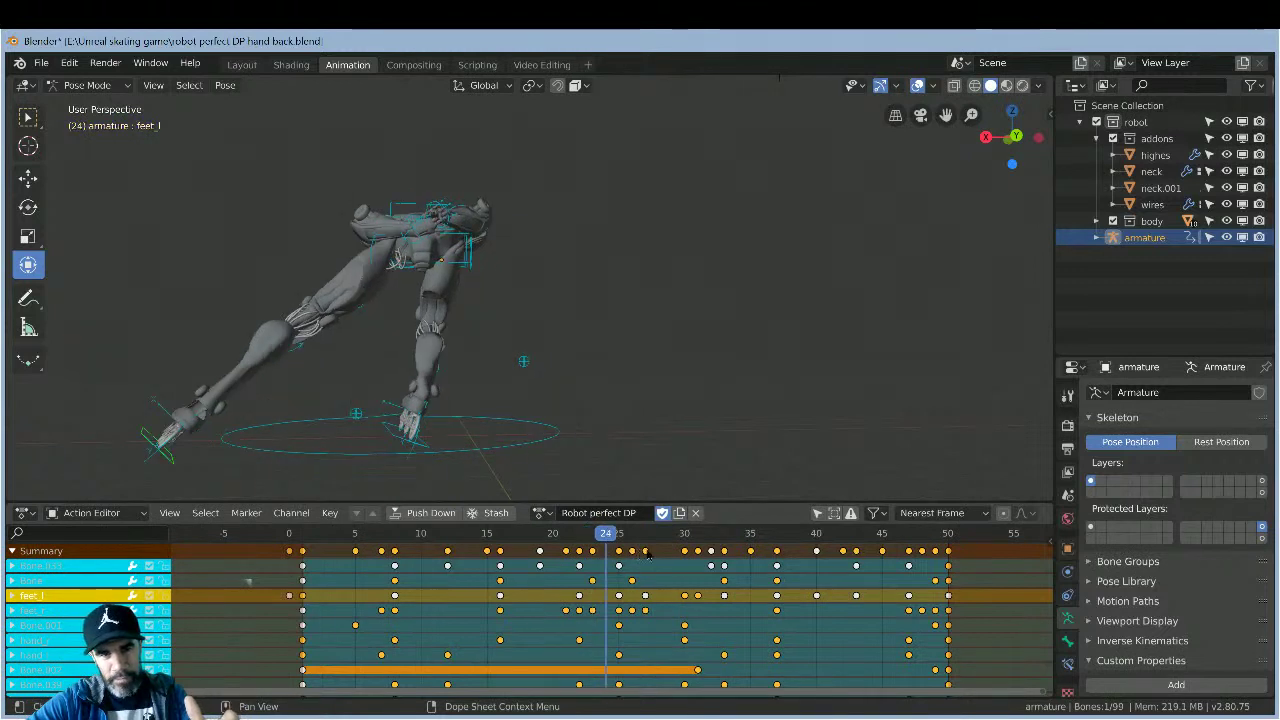
drag(615, 545, 647, 540)
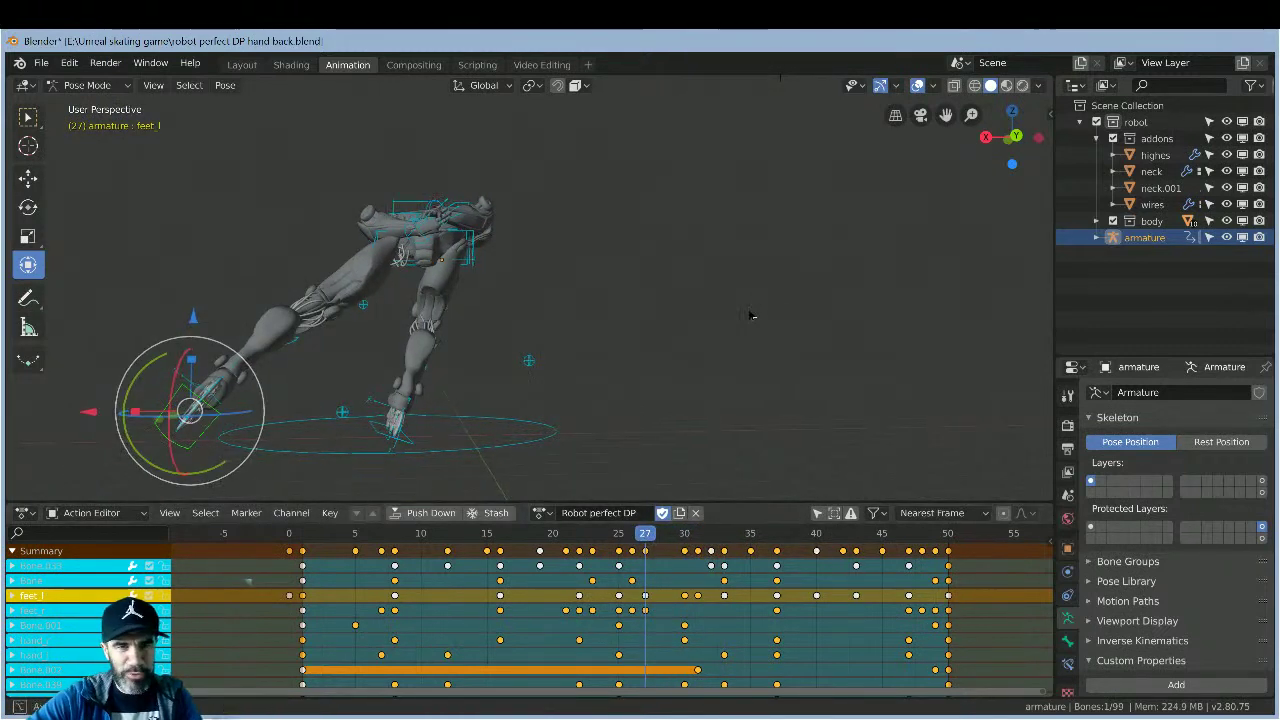
- Move the left foot bone feet_l to a new position at frame 27
middle_drag(749, 314, 722, 305)
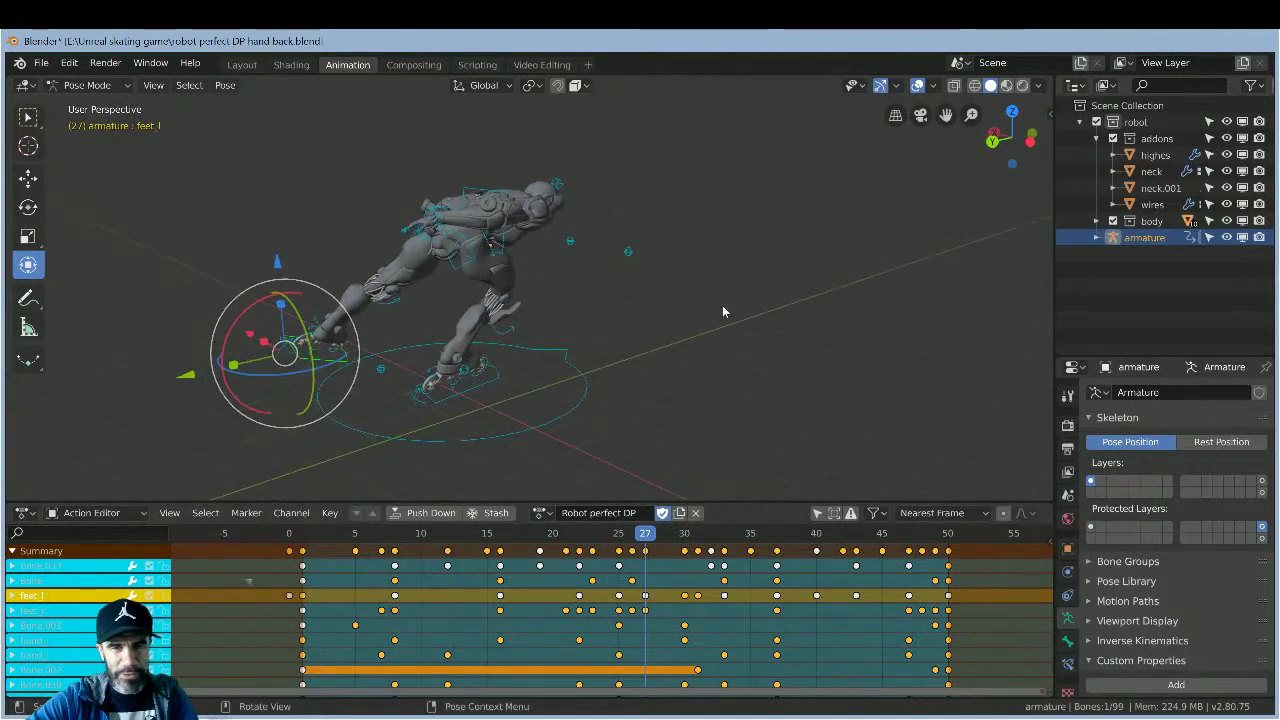
middle_drag(785, 372, 682, 347)
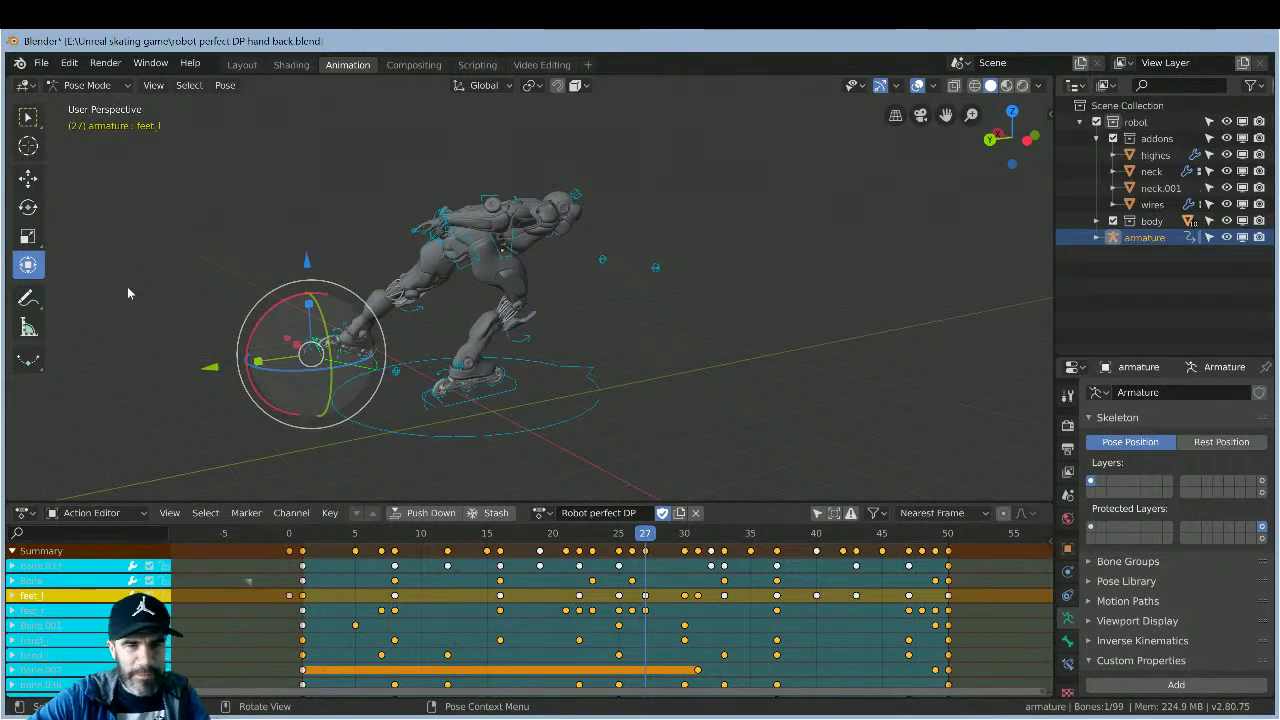
middle_drag(160, 300, 170, 310)
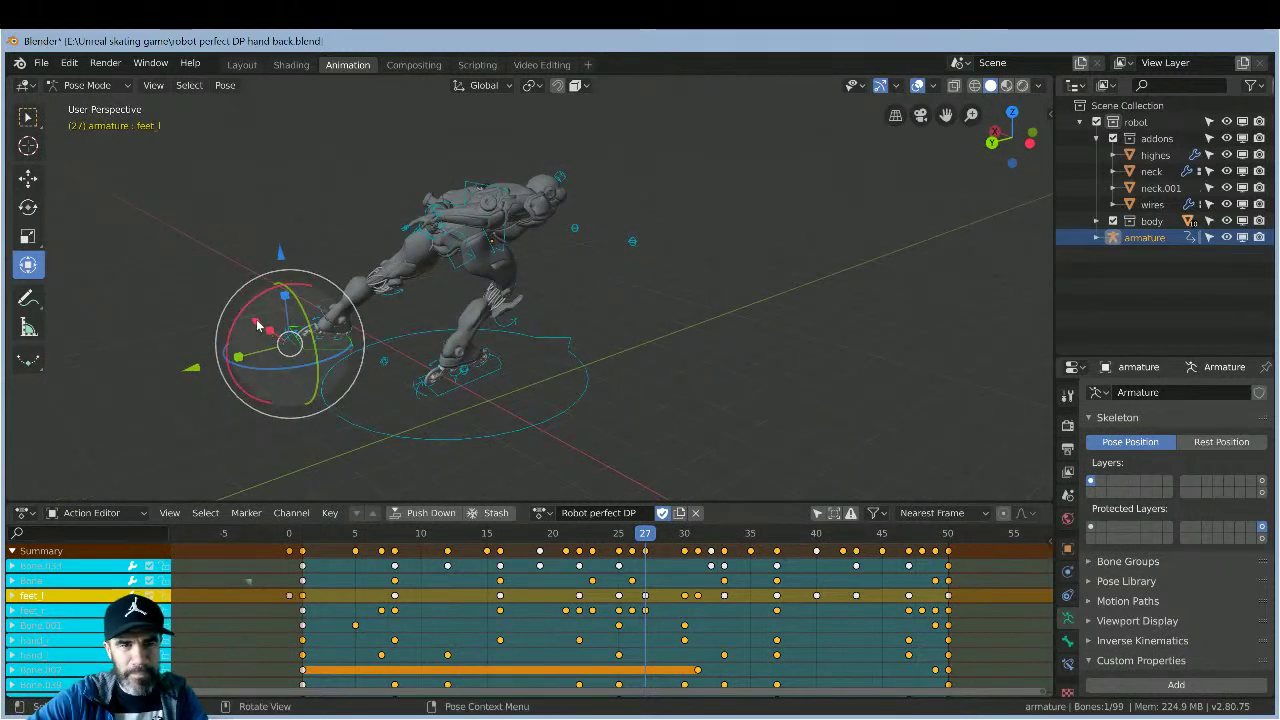
key(g)
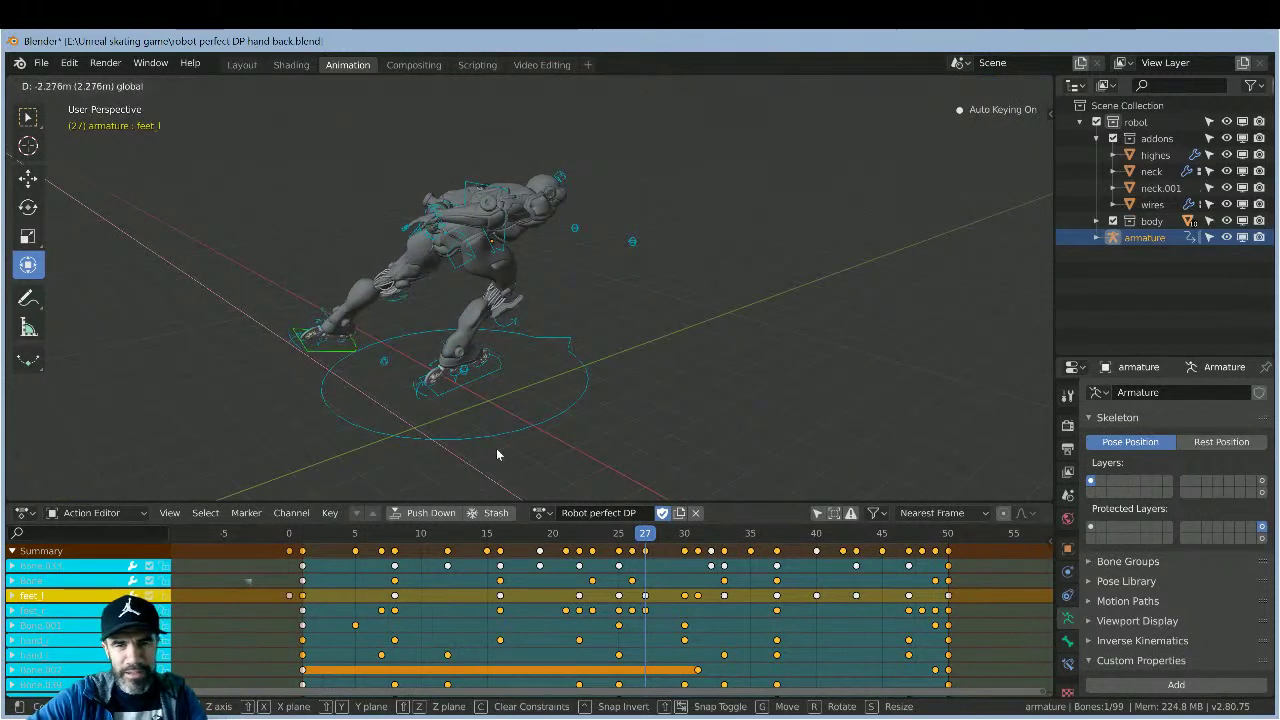
click(496, 448)
- Go to frame 32 and move feet_l to a new position there
drag(648, 535, 704, 535)
key(Right)
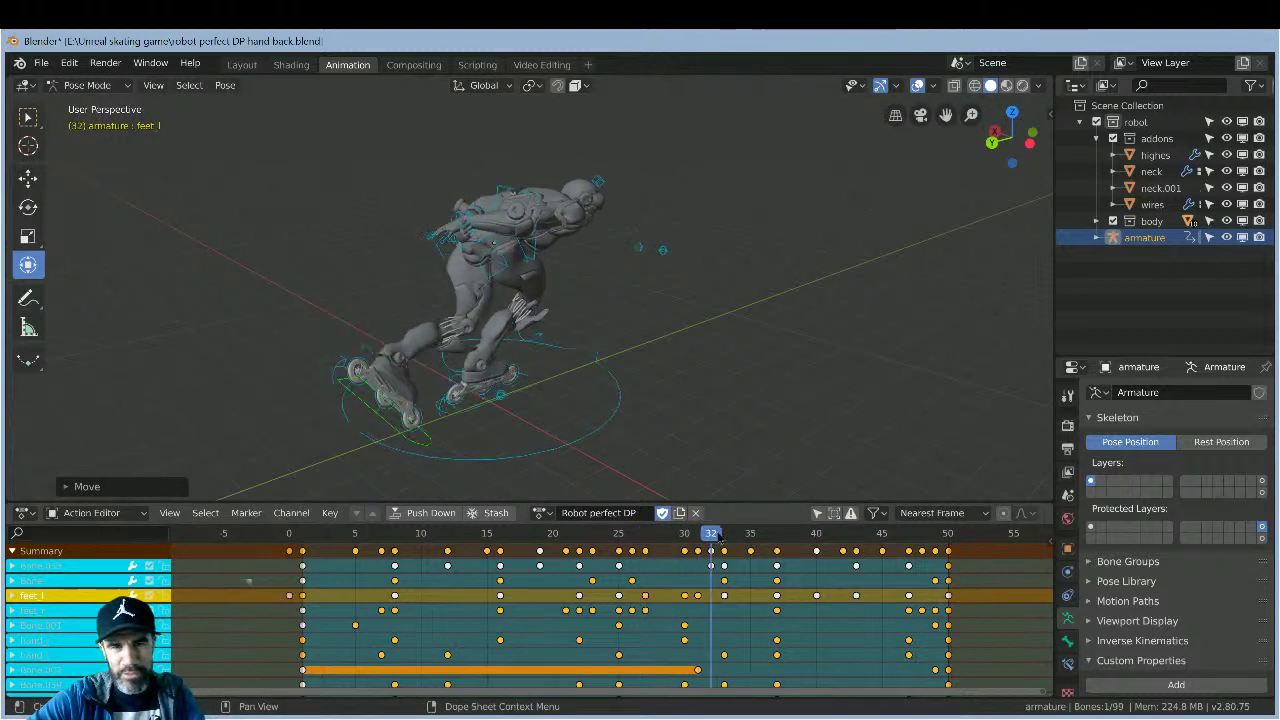
key(Right)
click(698, 535)
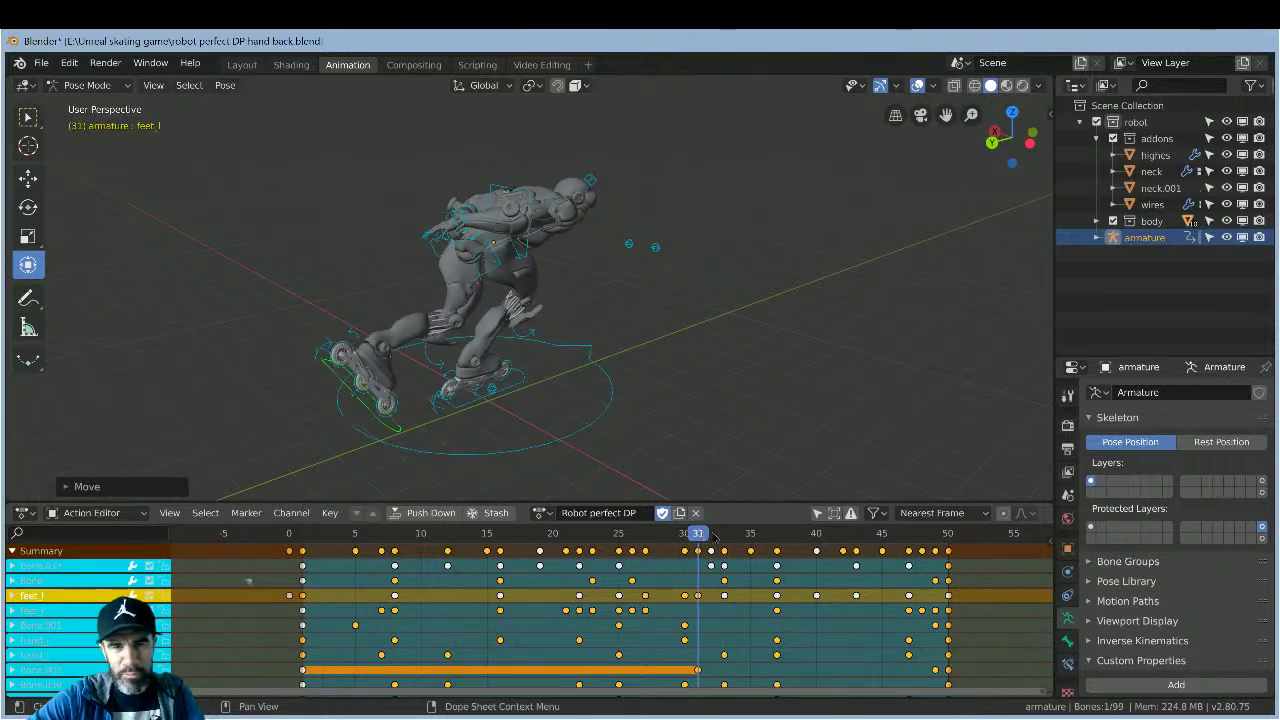
click(713, 536)
click(345, 385)
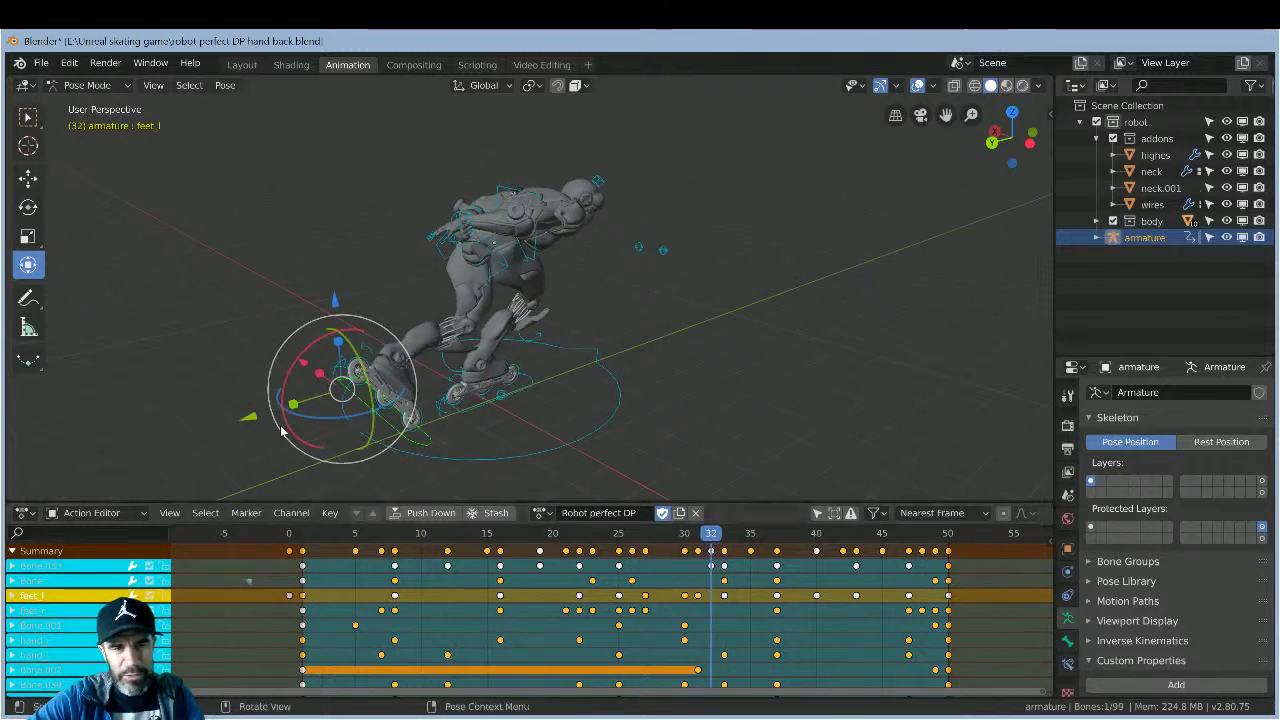
key(g)
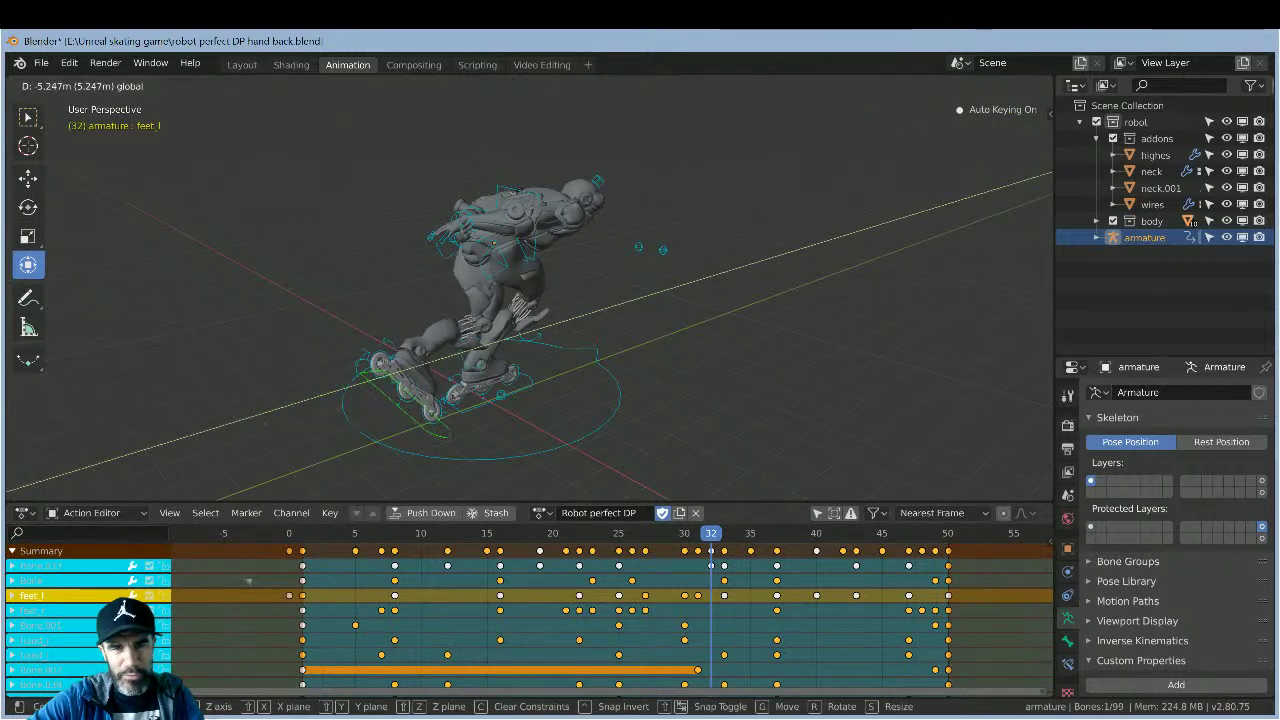
click(277, 428)
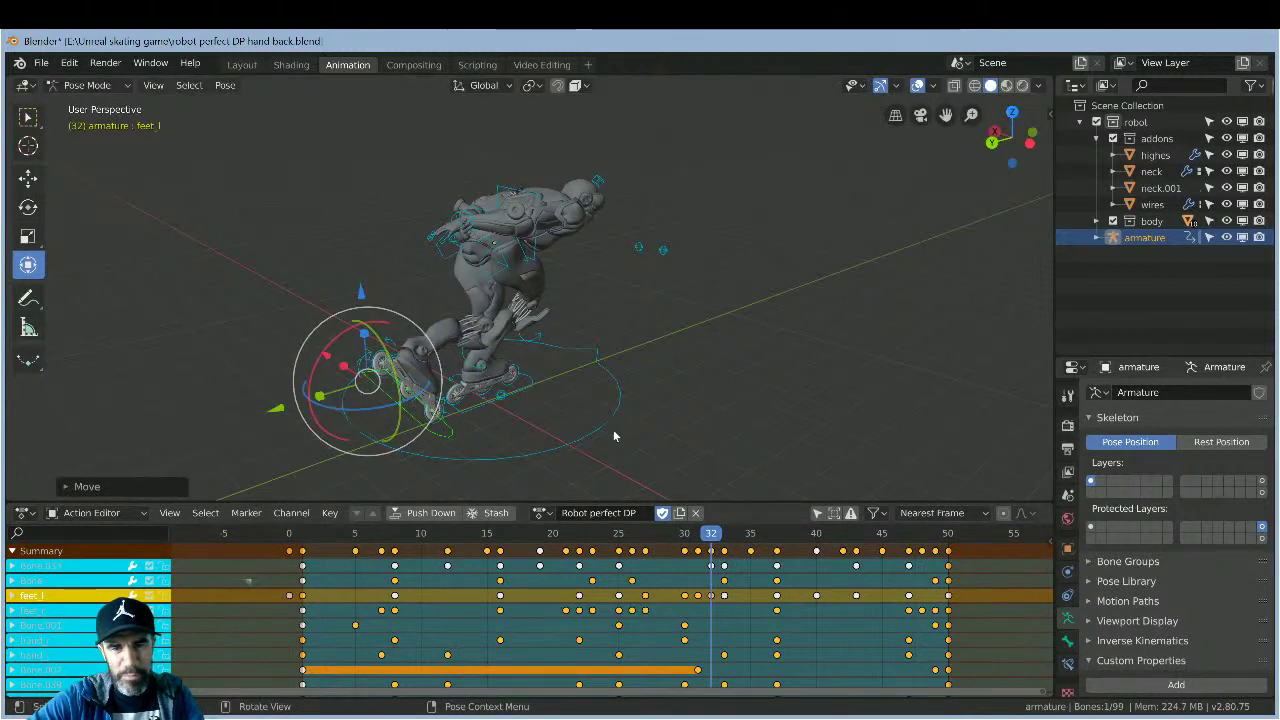
- Step between frames 30 and 33 to compare the left foot pose
click(686, 535)
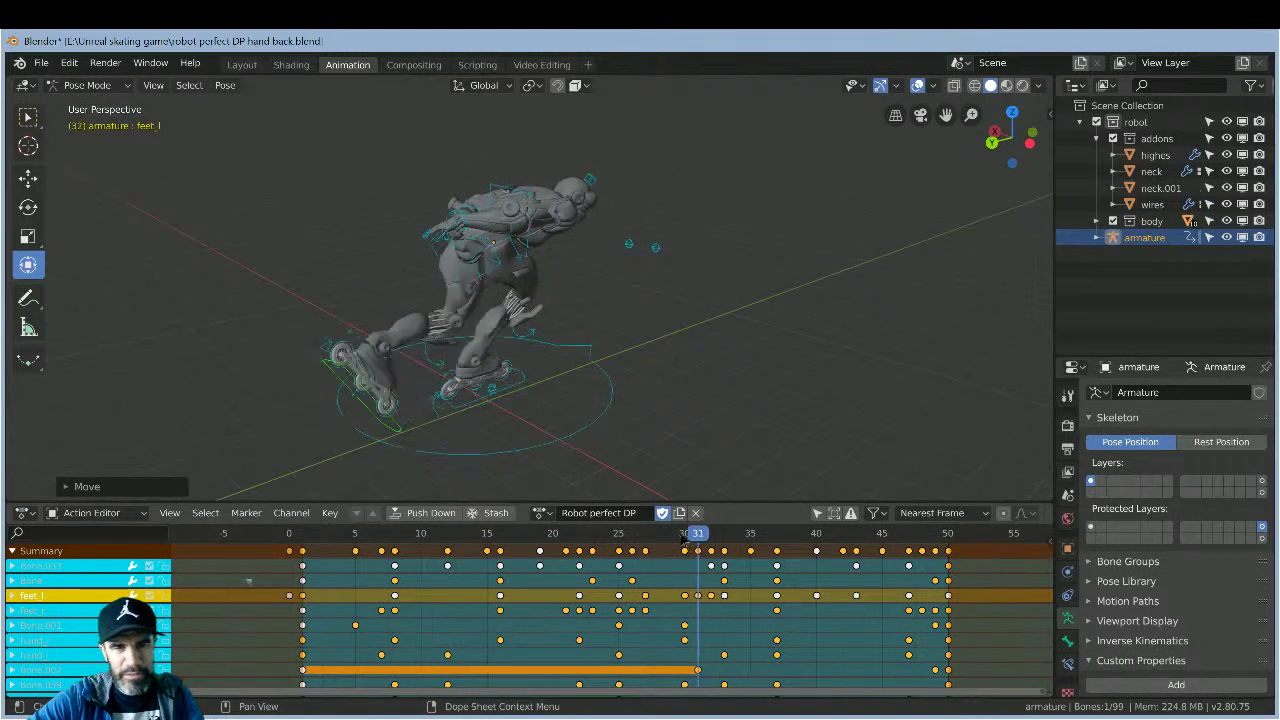
click(727, 545)
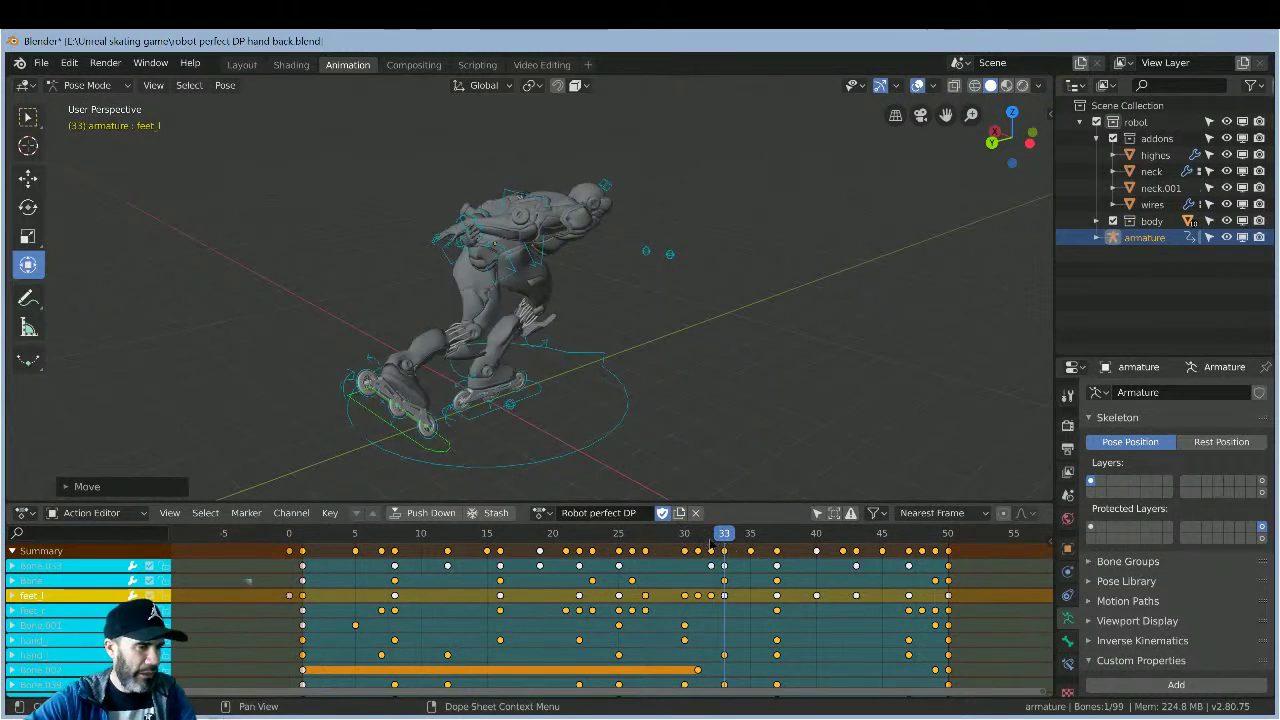
key(Left)
key(Left)
key(Right)
key(Right)
drag(665, 540, 697, 537)
- Undo all the left-foot adjustments via the undo history and start playback
key(ctrl+z)
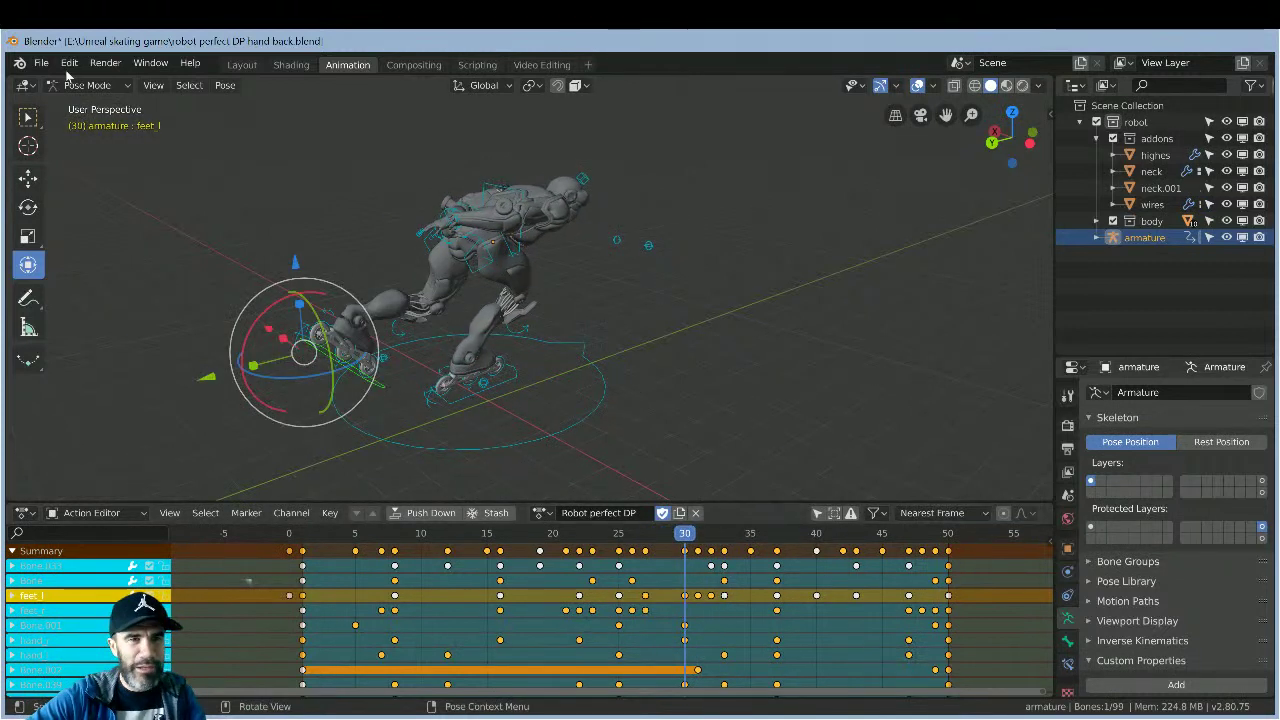
click(69, 62)
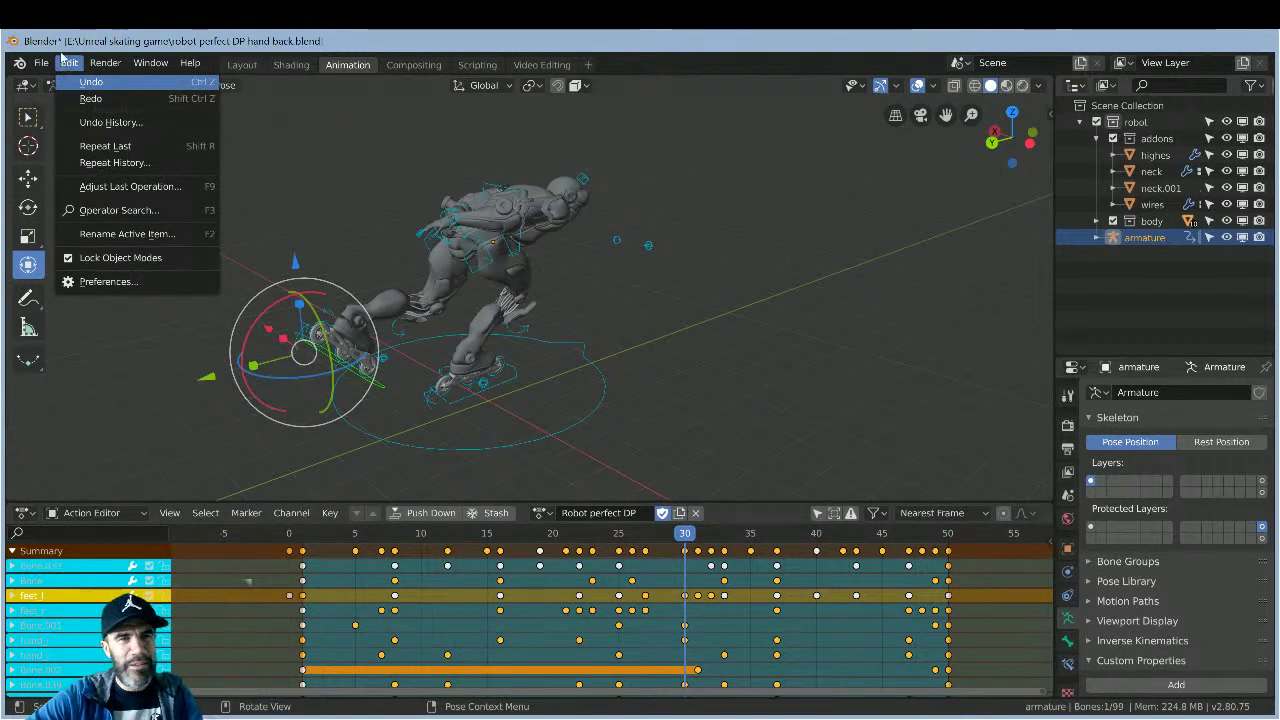
click(64, 81)
click(69, 63)
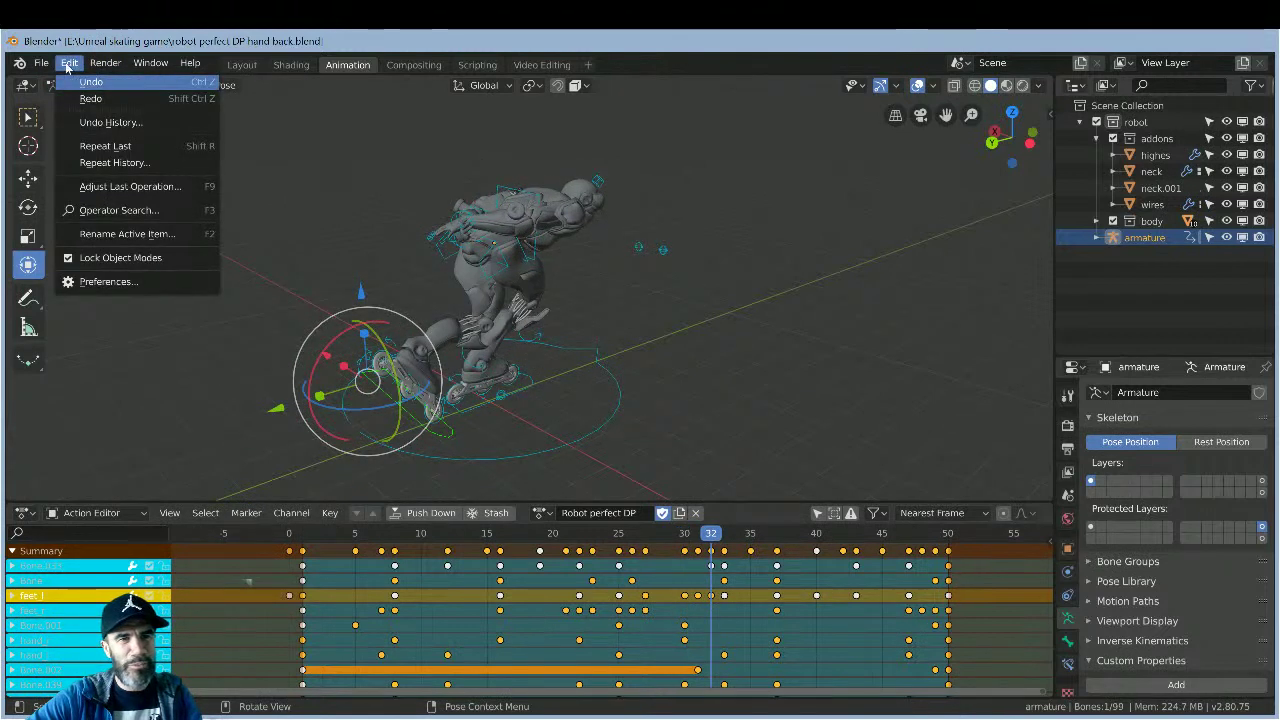
click(64, 81)
click(69, 63)
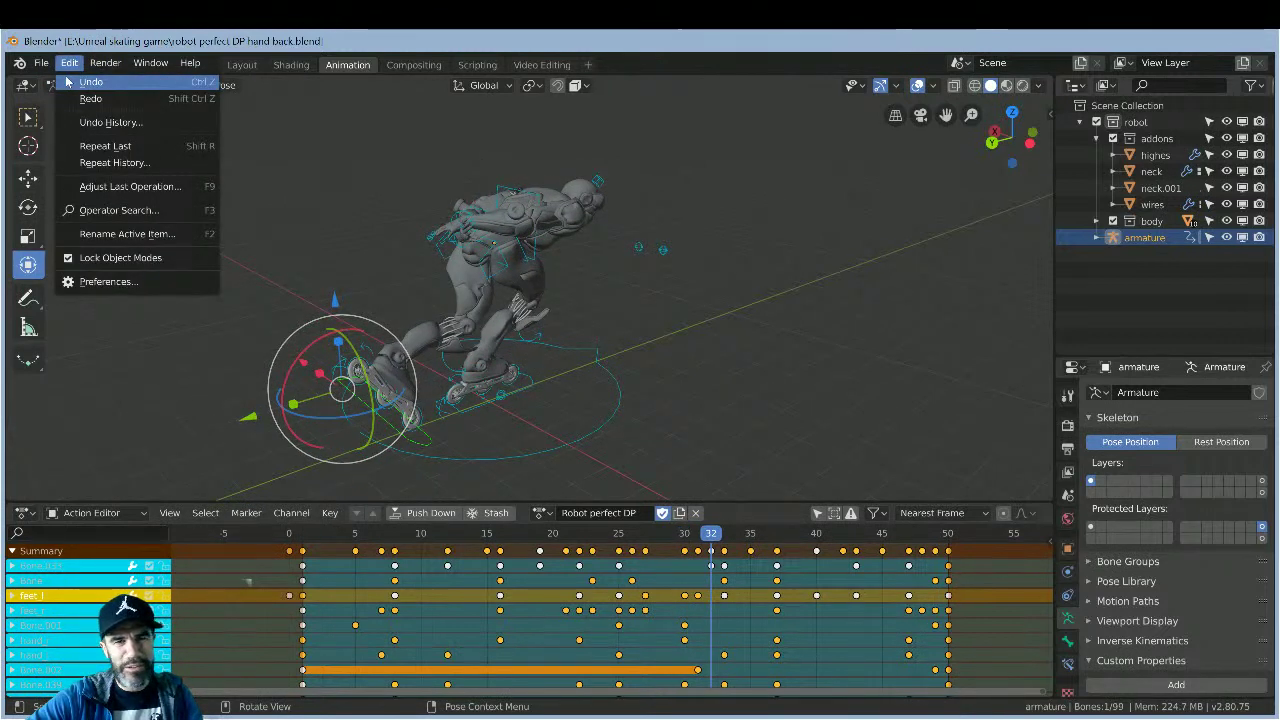
click(67, 81)
click(70, 66)
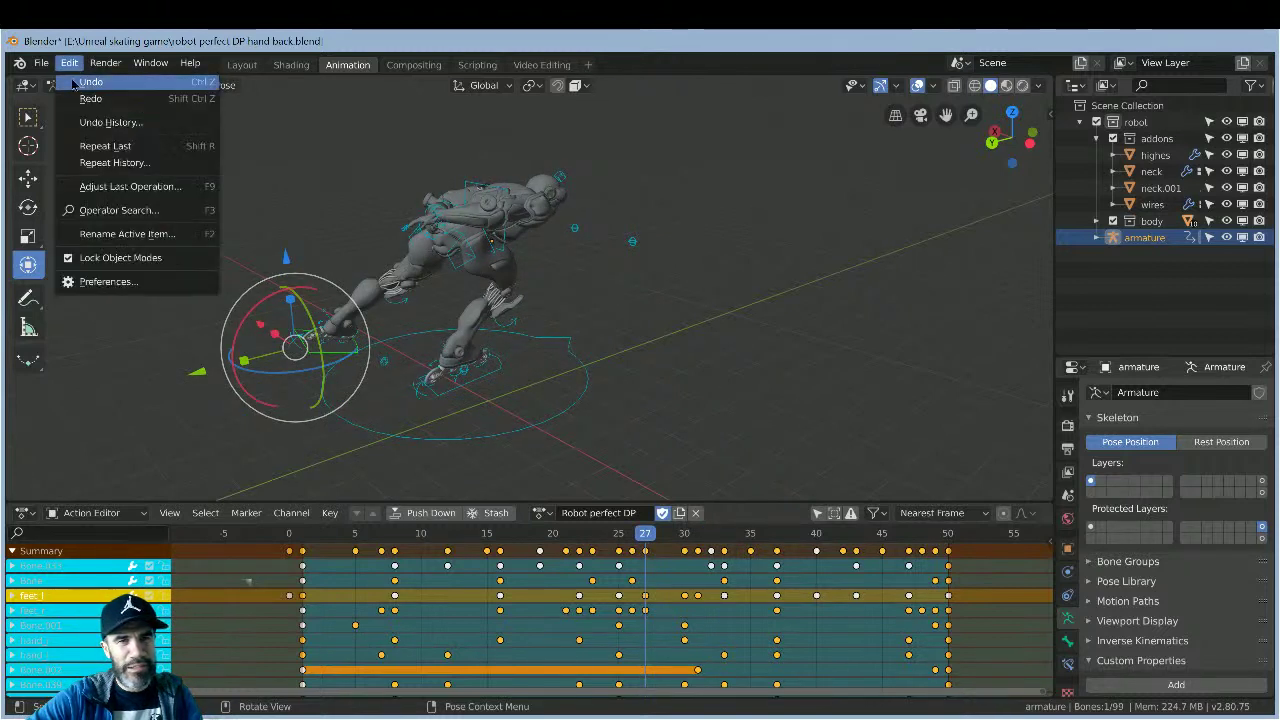
click(91, 81)
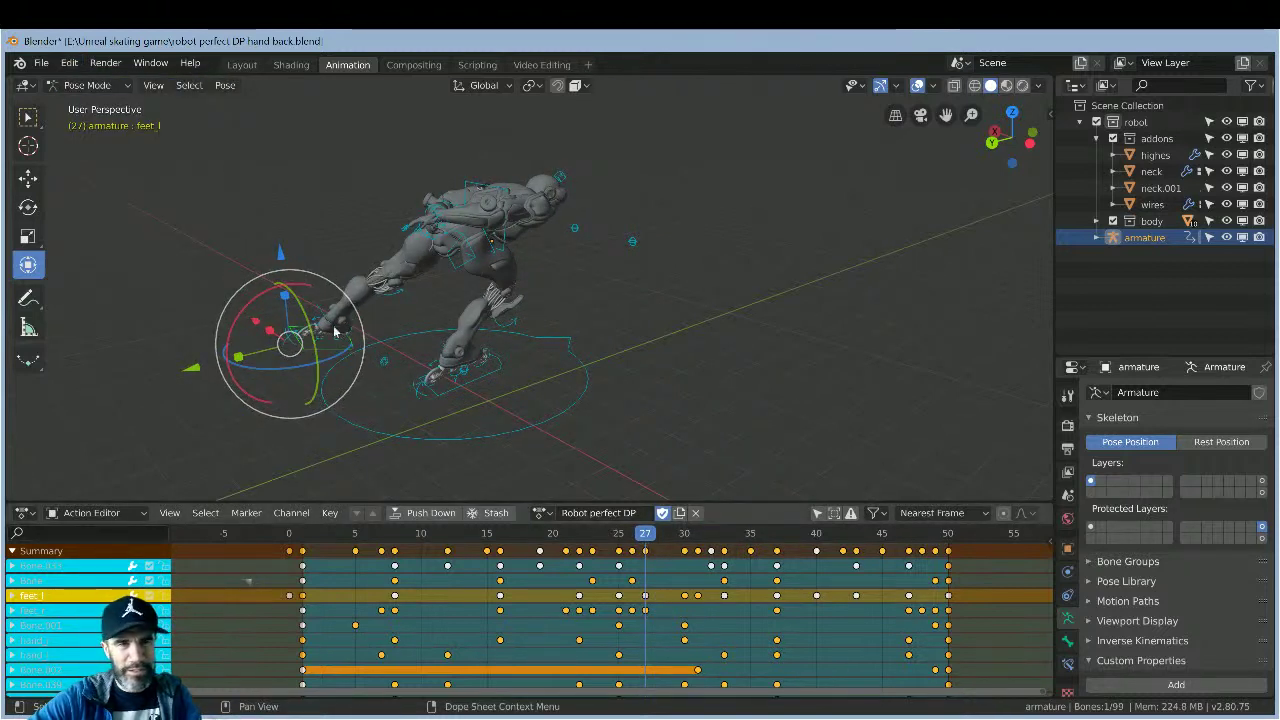
key(space)
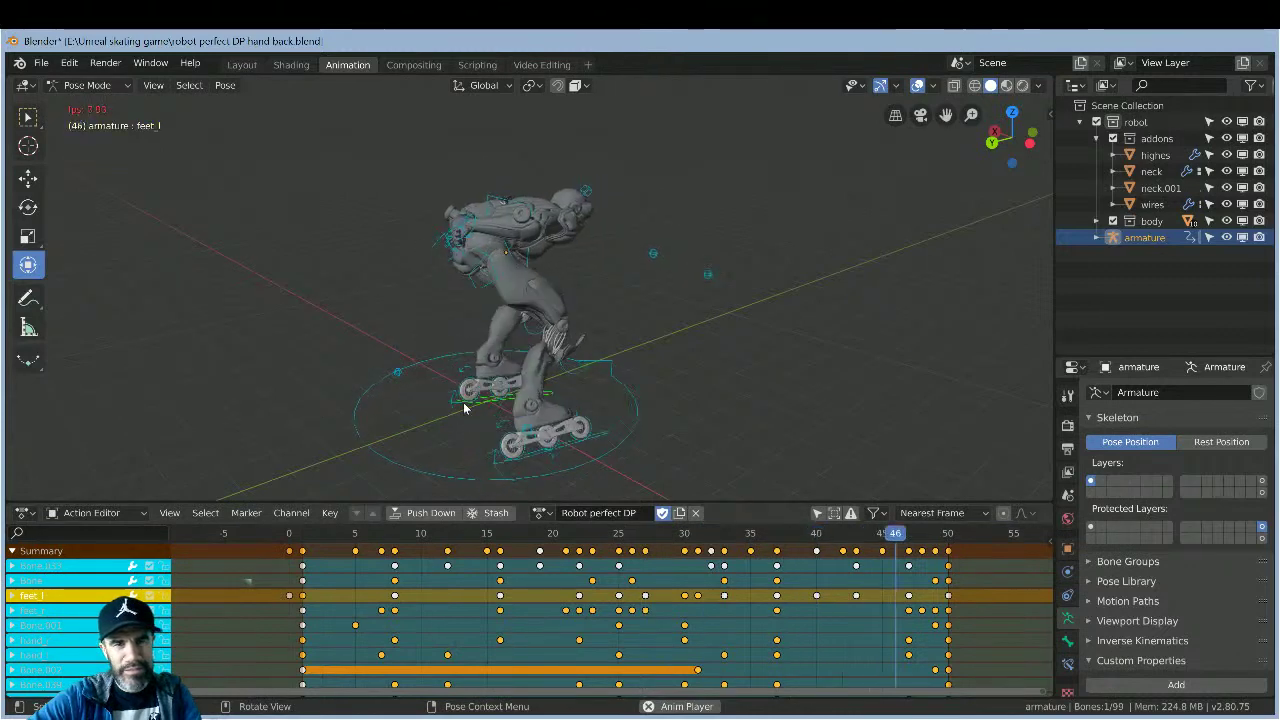
- Watch playback from the robot's front, deselect all bones, and stop at frame 42
middle_drag(463, 402, 752, 266)
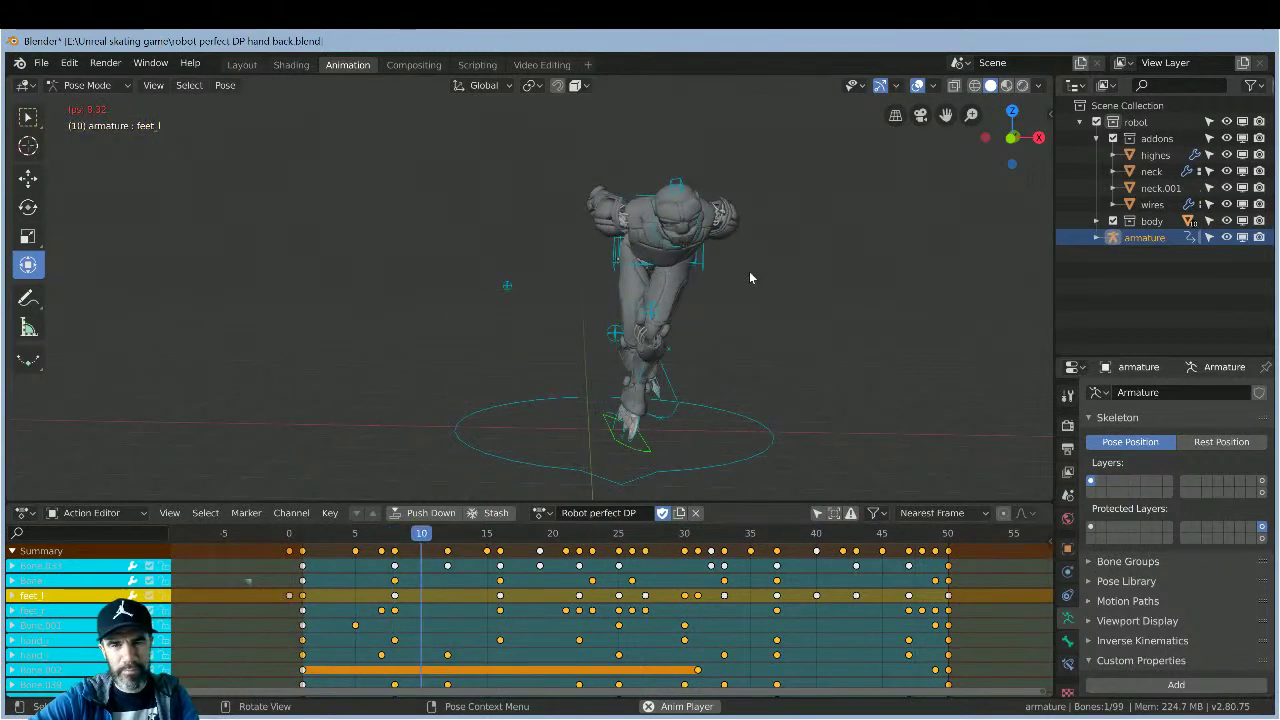
click(759, 265)
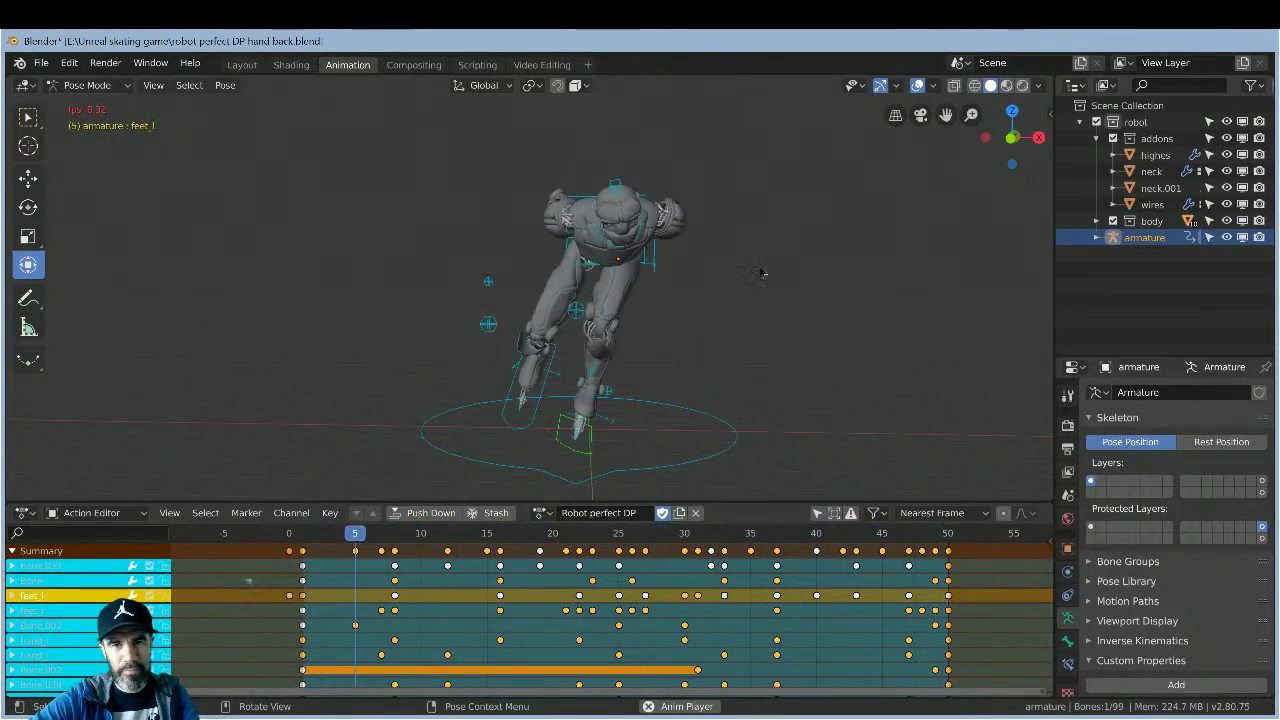
key(space)
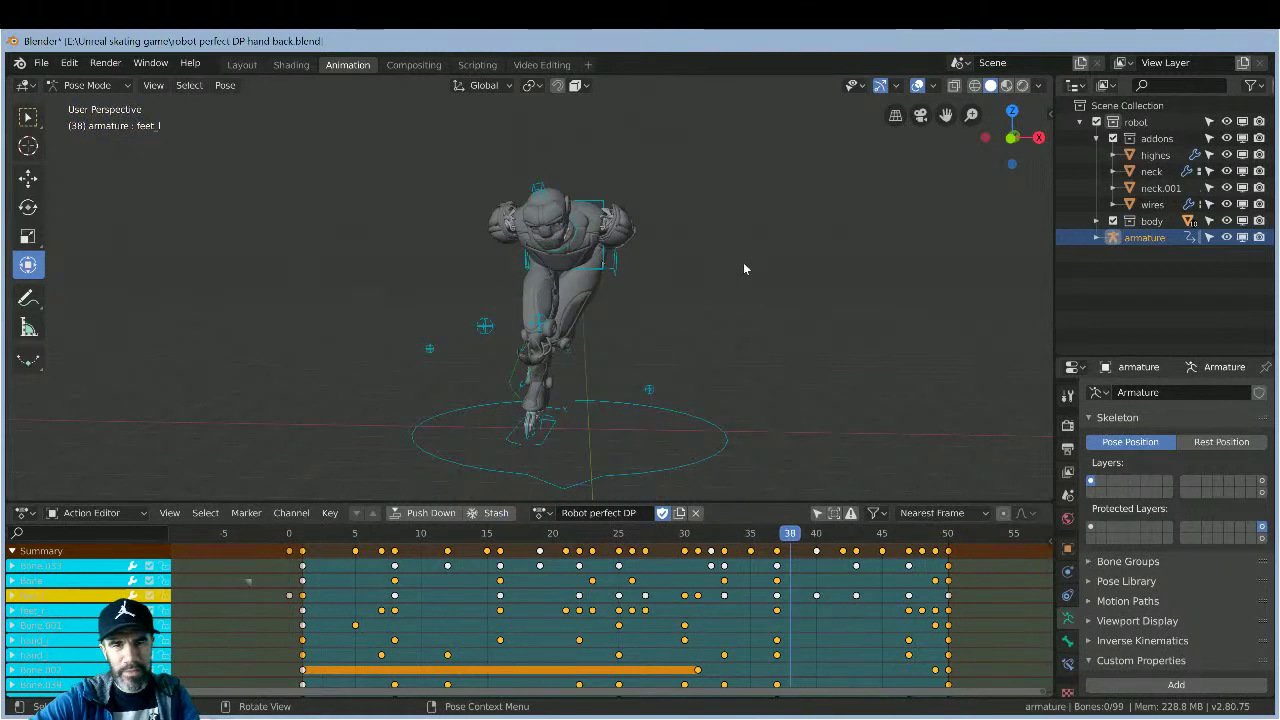
key(Right)
key(Right)
key(Right)
key(Right)
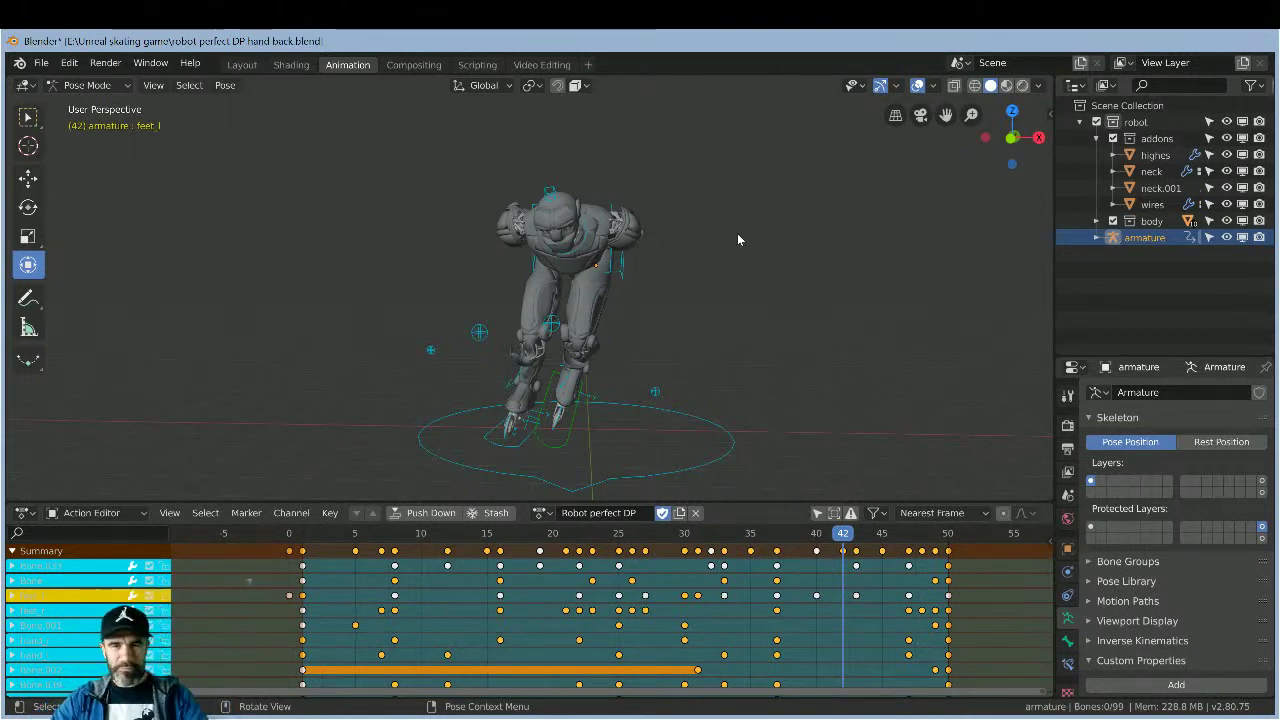
- From an angled side view, scrub the cycle from frame 42 through 48–50, then back to frame 14
middle_drag(833, 273, 754, 279)
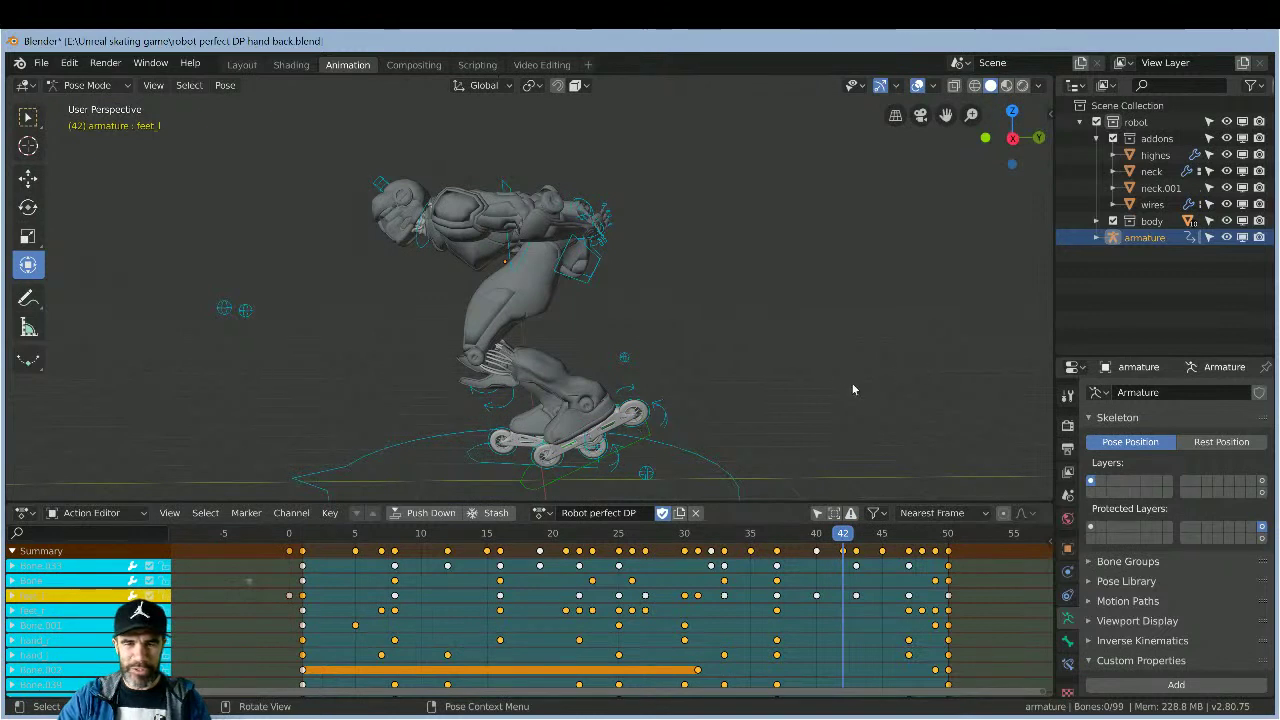
drag(857, 538, 922, 538)
middle_drag(908, 354, 886, 348)
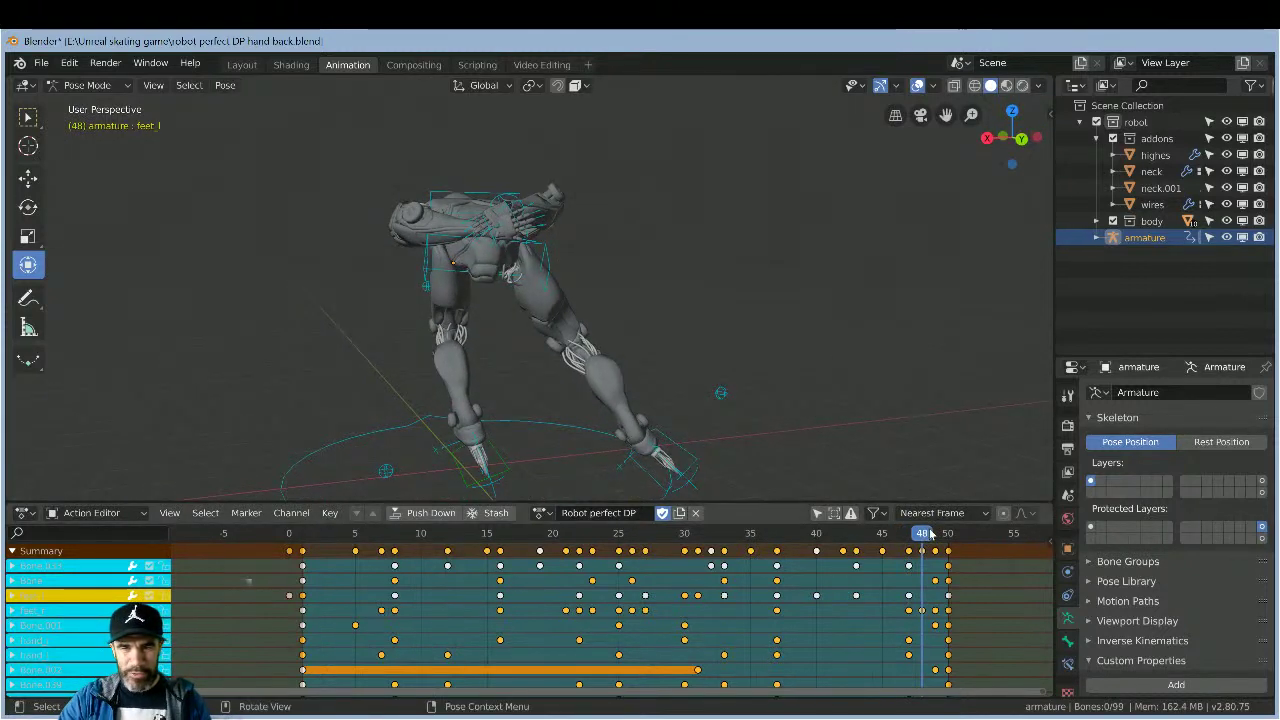
drag(932, 538, 481, 543)
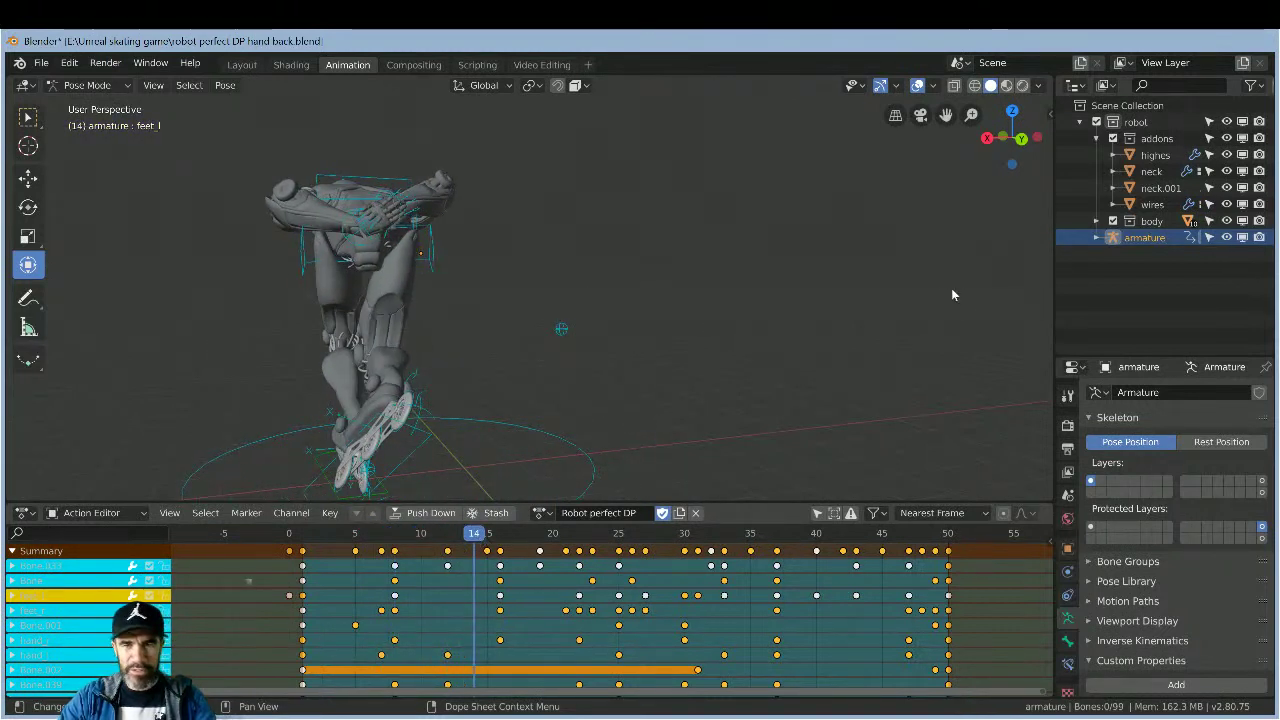
- Step to frame 15 and switch to a Front Orthographic view of the robot
key(Right)
middle_drag(903, 297, 770, 285)
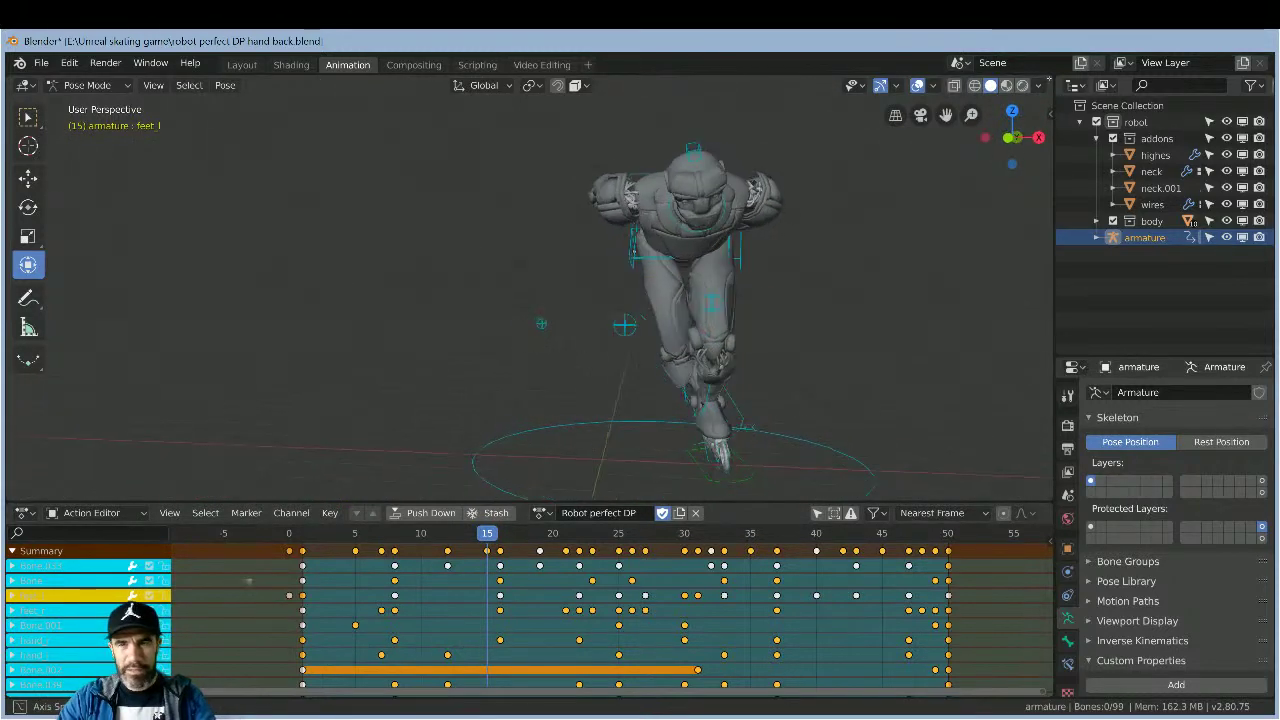
click(1012, 137)
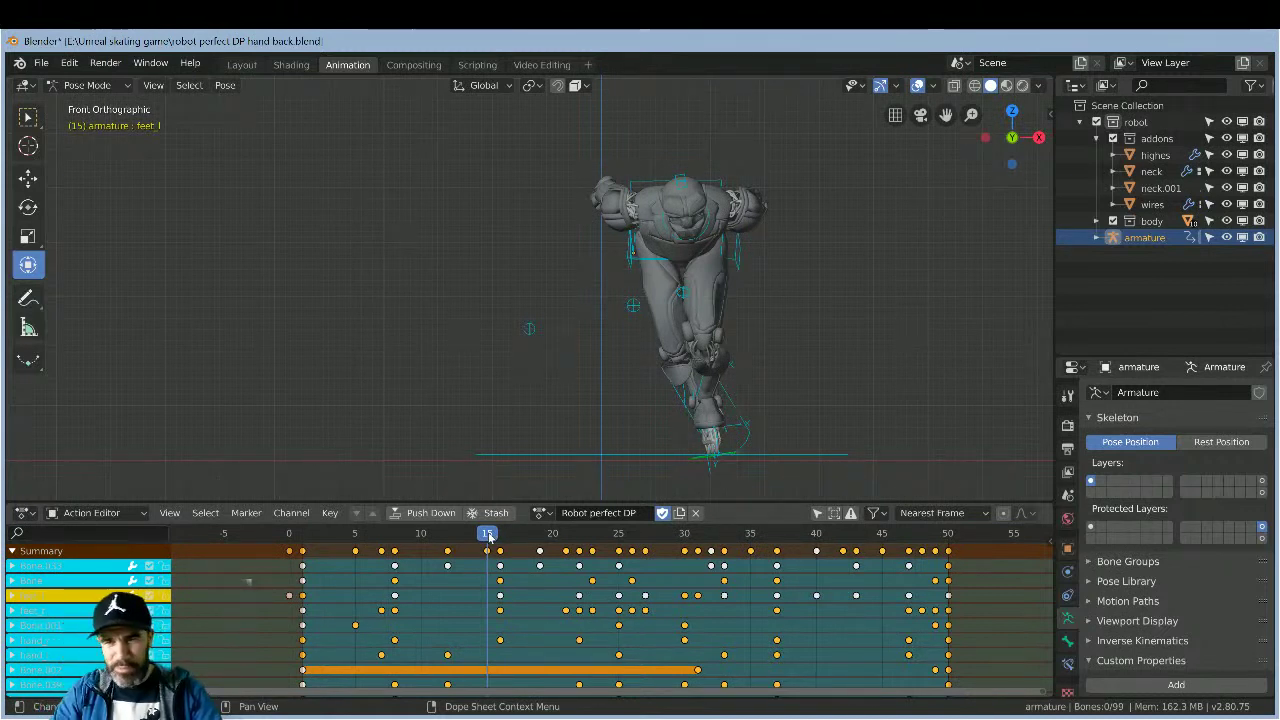
- Compare frames 15–20, then move the left foot bone at frame 14 and draw a vertical guide line
mouse_move(506, 537)
mouse_down()
mouse_move(540, 533)
mouse_move(488, 534)
mouse_move(499, 536)
mouse_up()
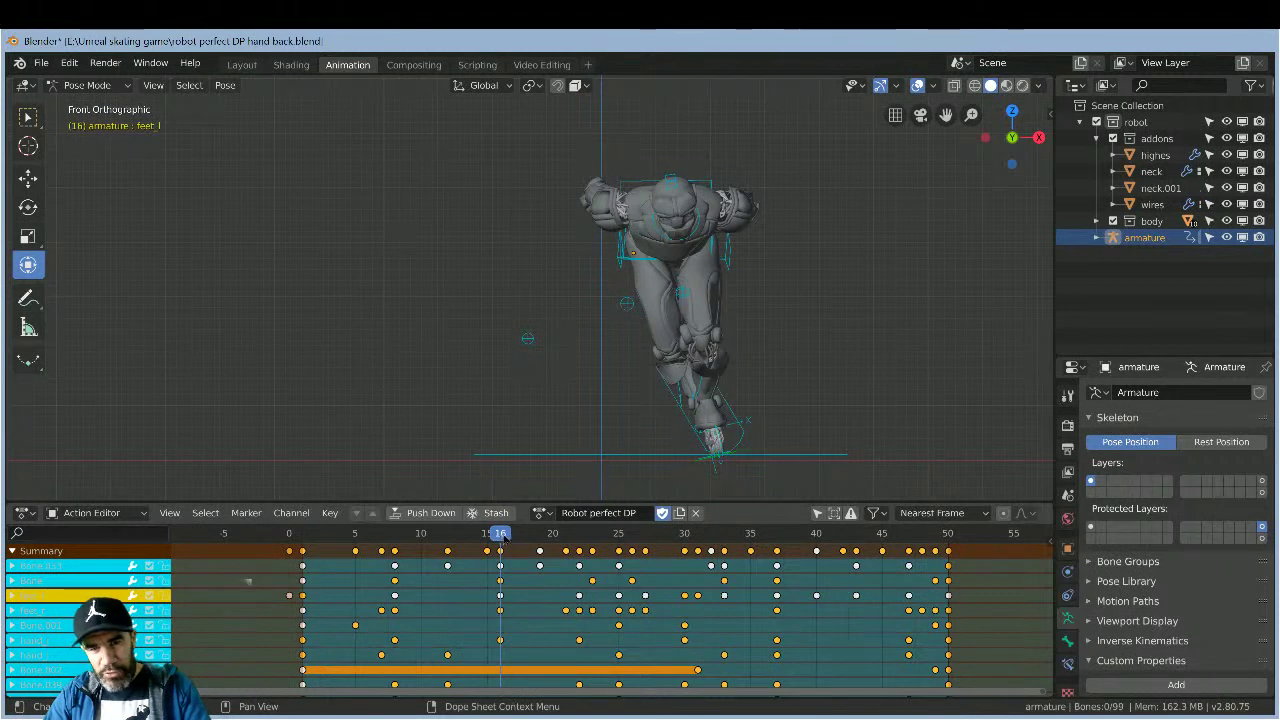
drag(502, 537, 514, 537)
key(Right)
key(Right)
key(Right)
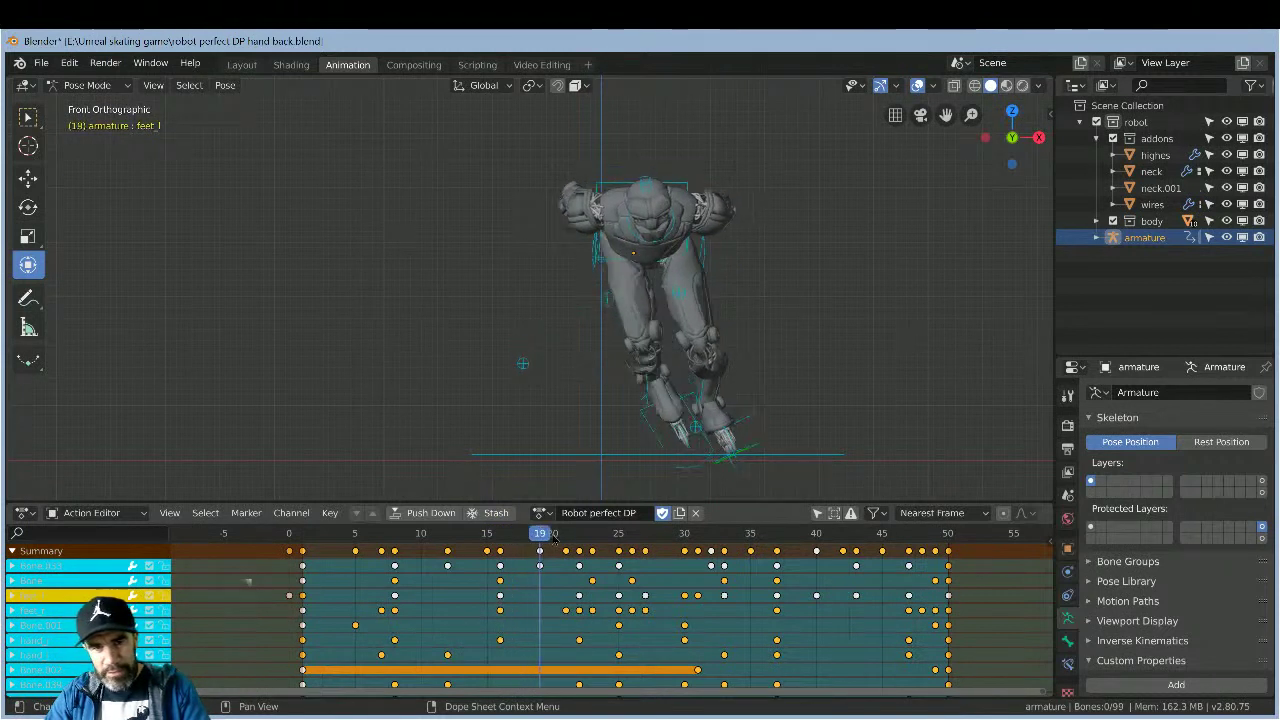
key(Left)
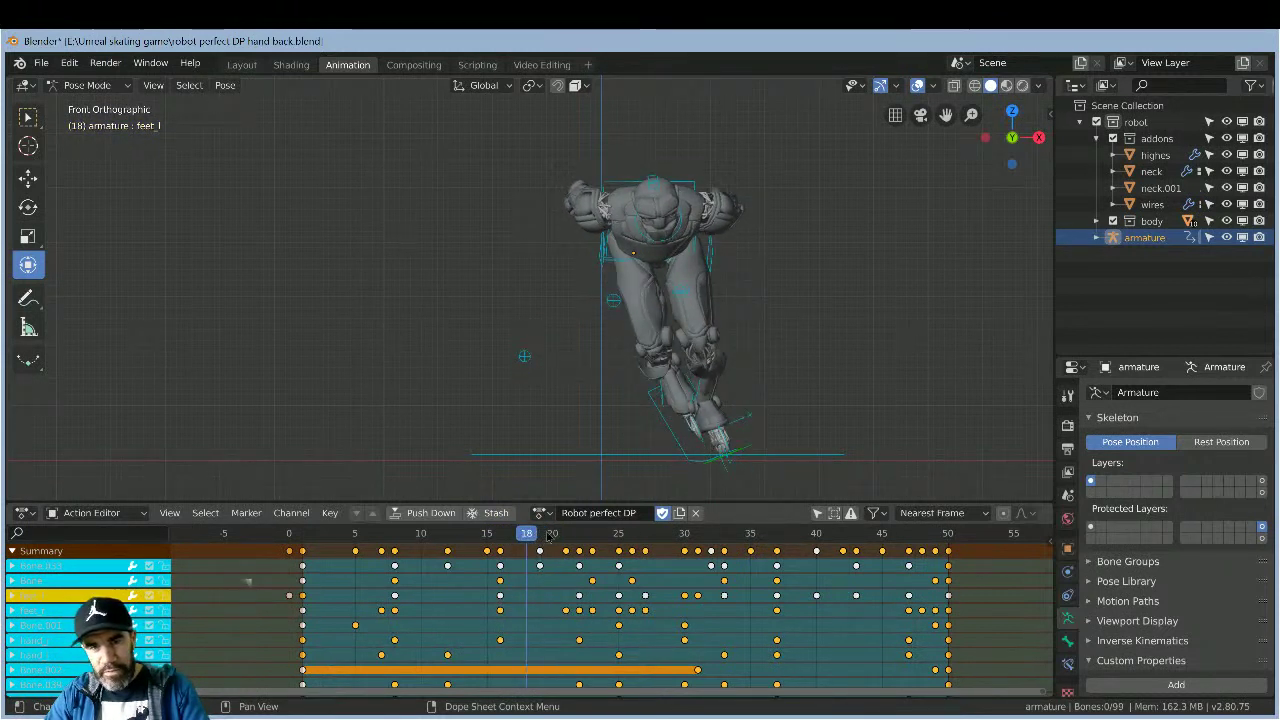
key(Right)
drag(520, 538, 490, 537)
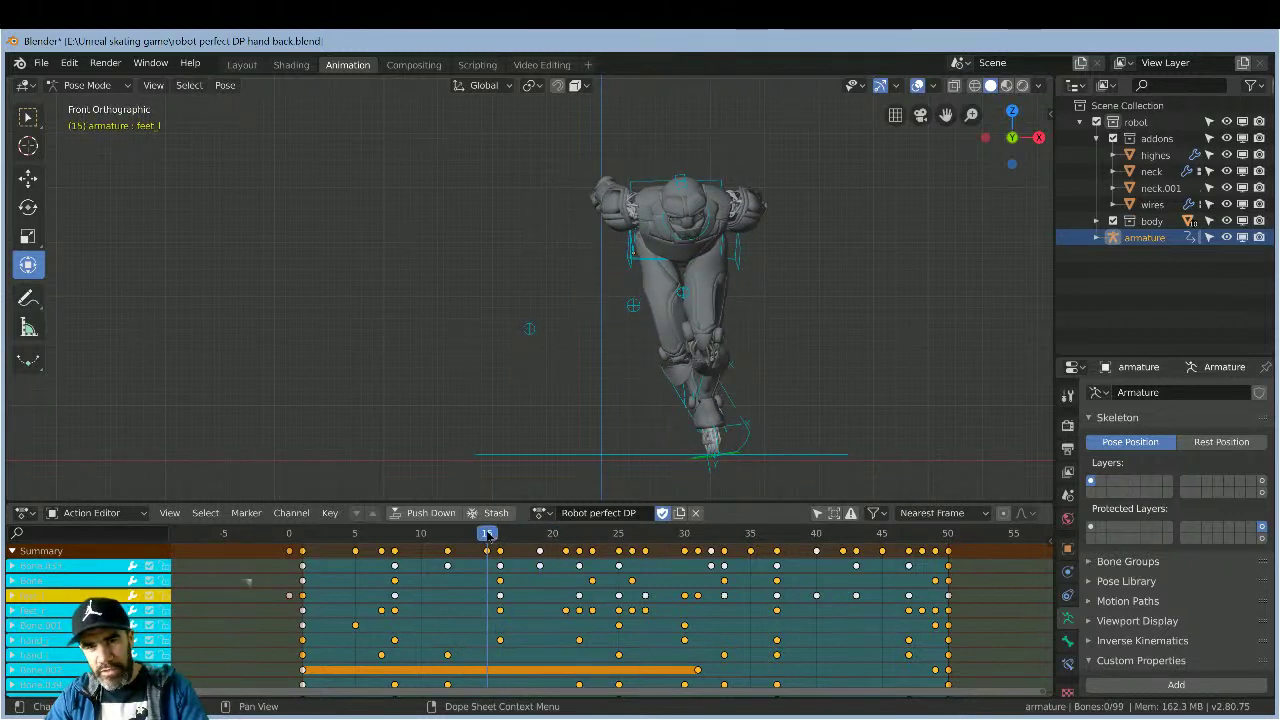
drag(486, 537, 476, 537)
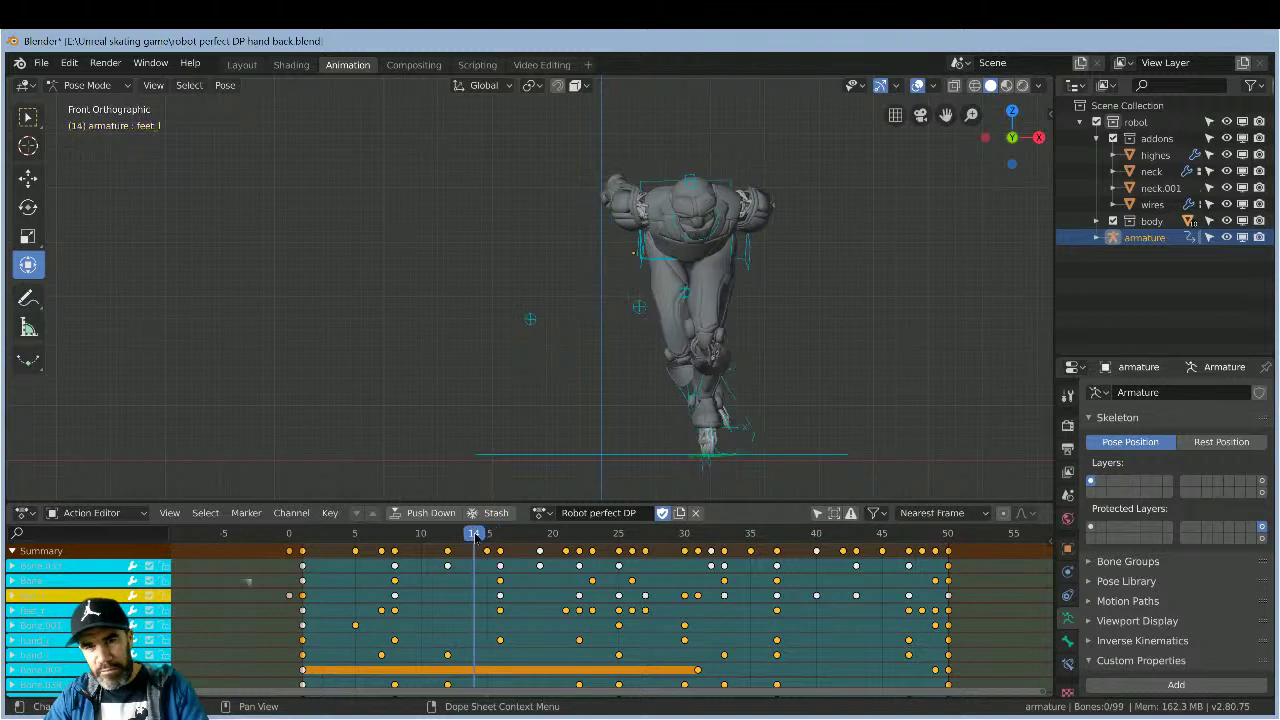
drag(700, 440, 698, 368)
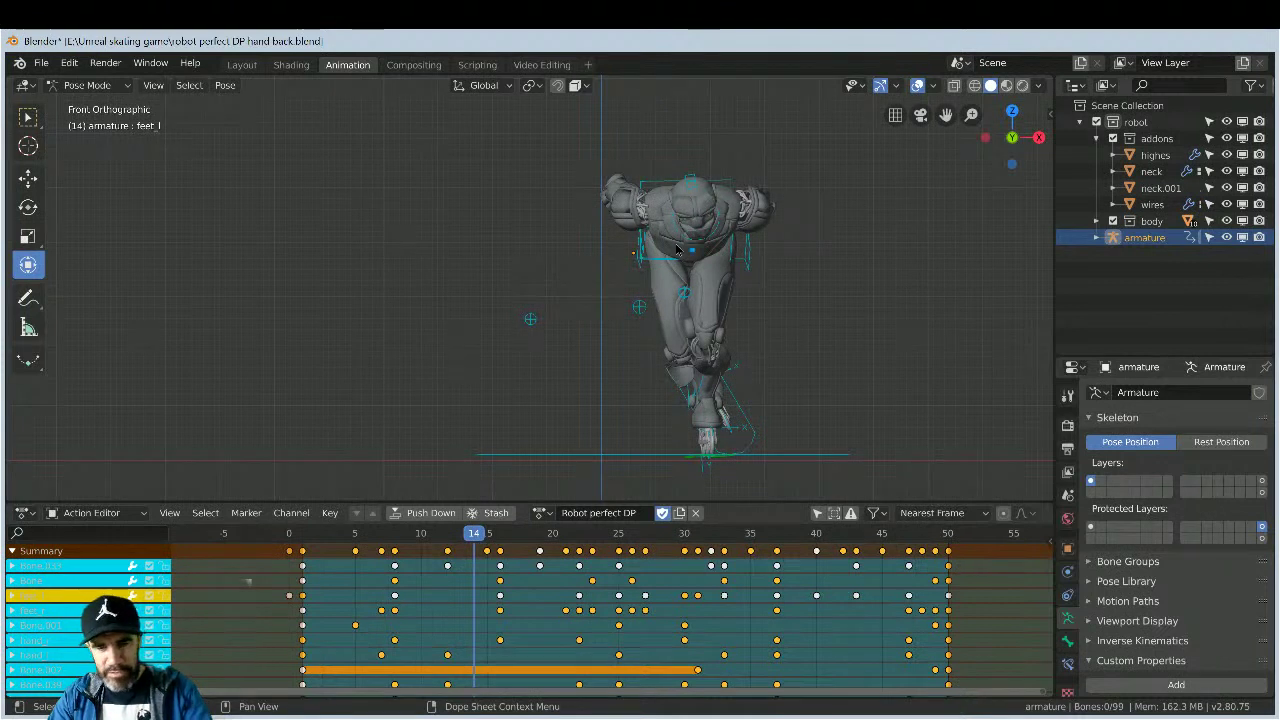
drag(676, 250, 680, 435)
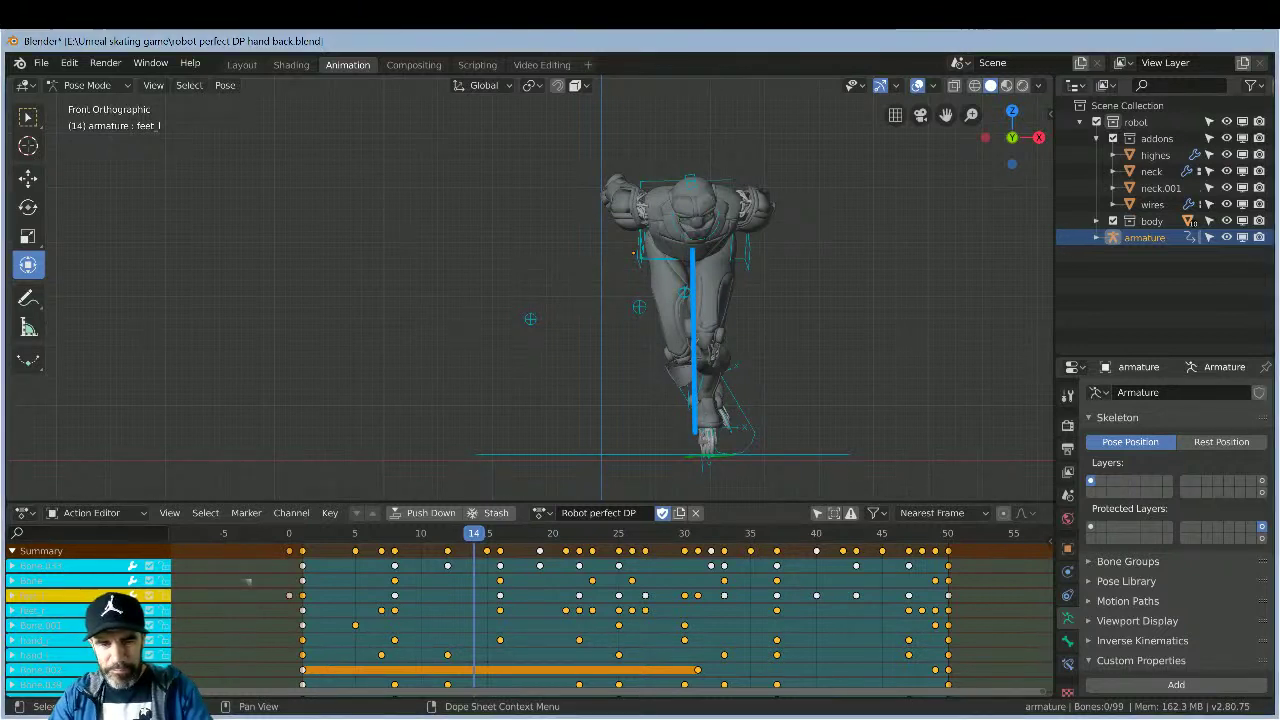
- Check the left leg at frames 15 and 19, outlining it, then clear the markings
click(483, 537)
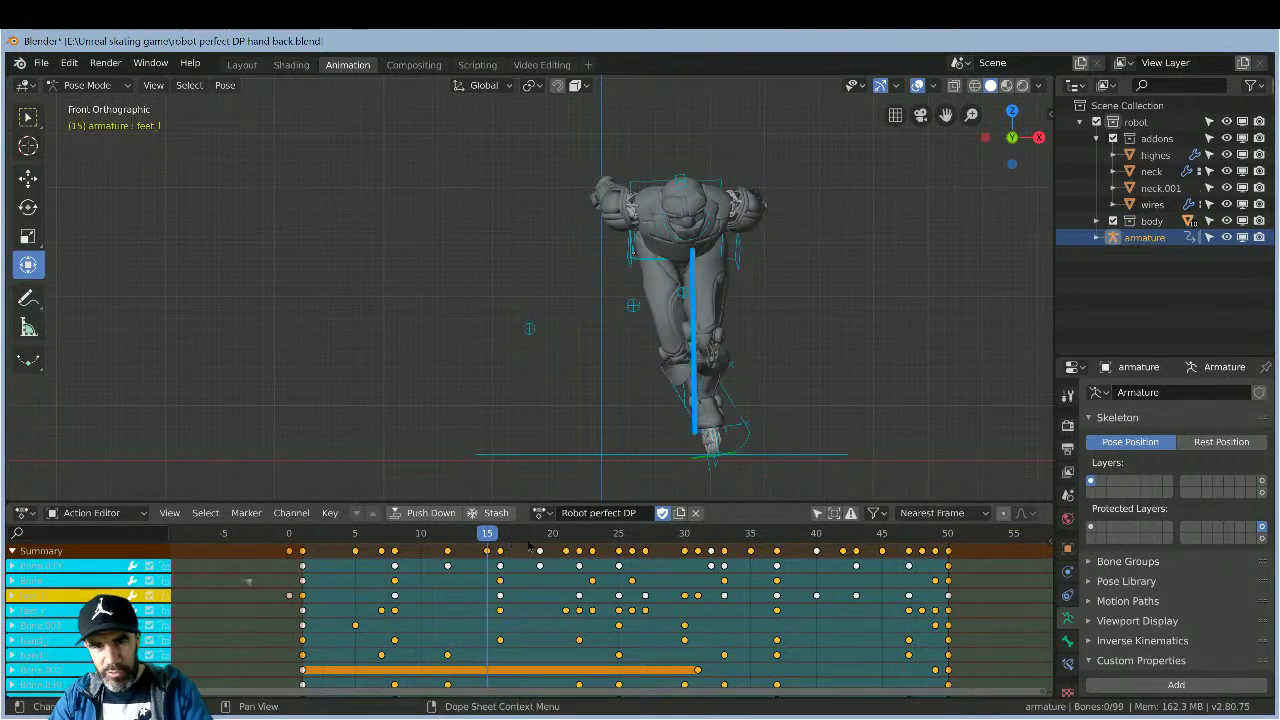
click(541, 540)
mouse_move(545, 543)
mouse_down()
mouse_move(490, 540)
mouse_move(548, 545)
mouse_up()
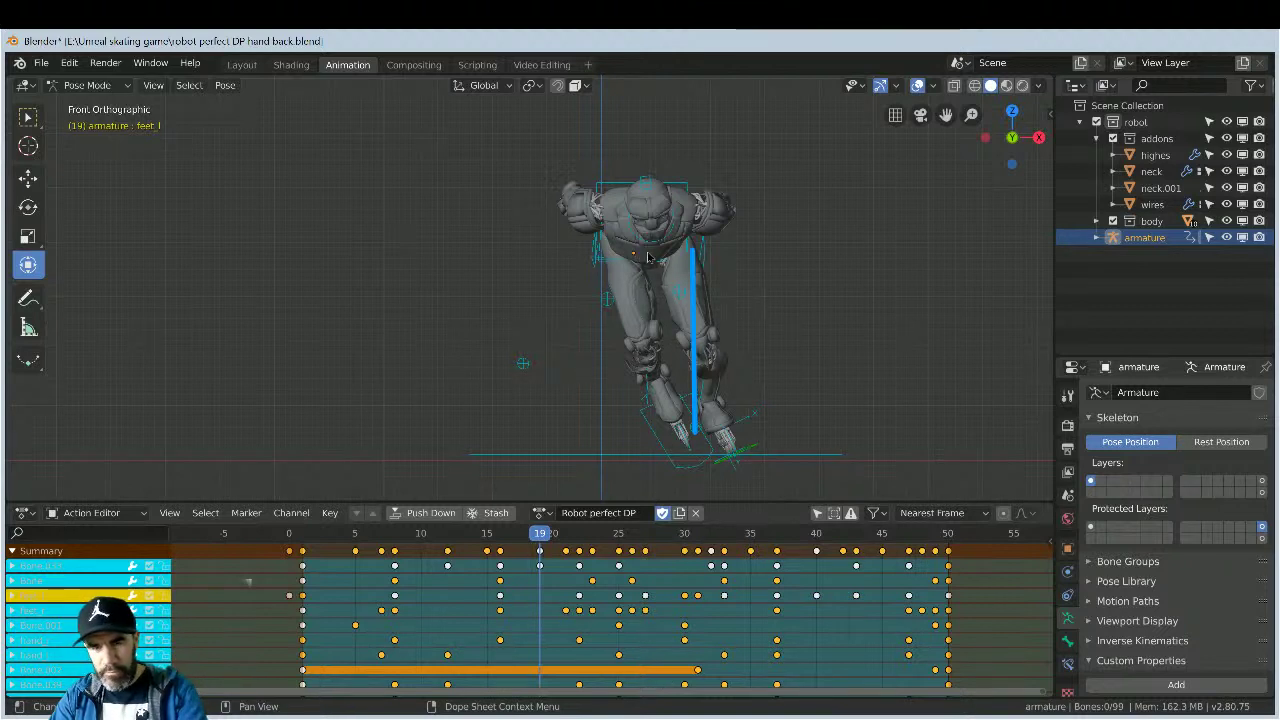
click(670, 378)
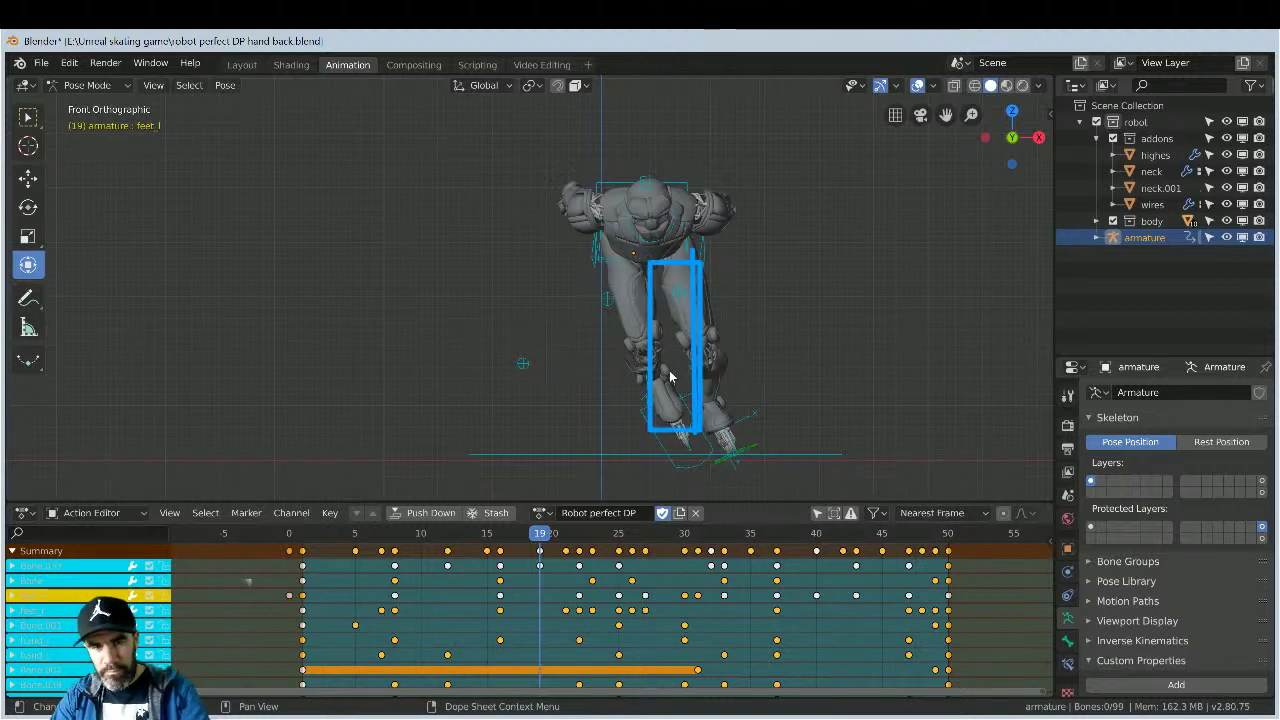
click(669, 368)
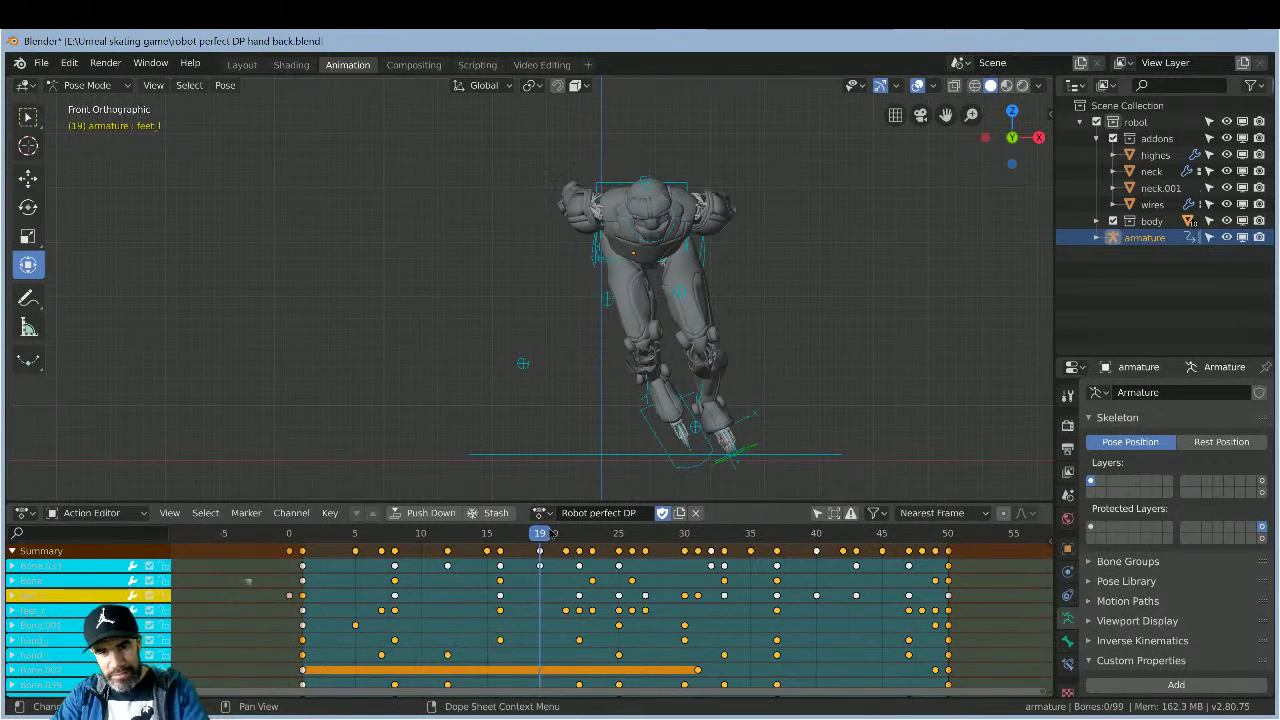
- Step through frames 20 to 25 in front view, comparing back and forth around frame 22
click(553, 533)
click(566, 533)
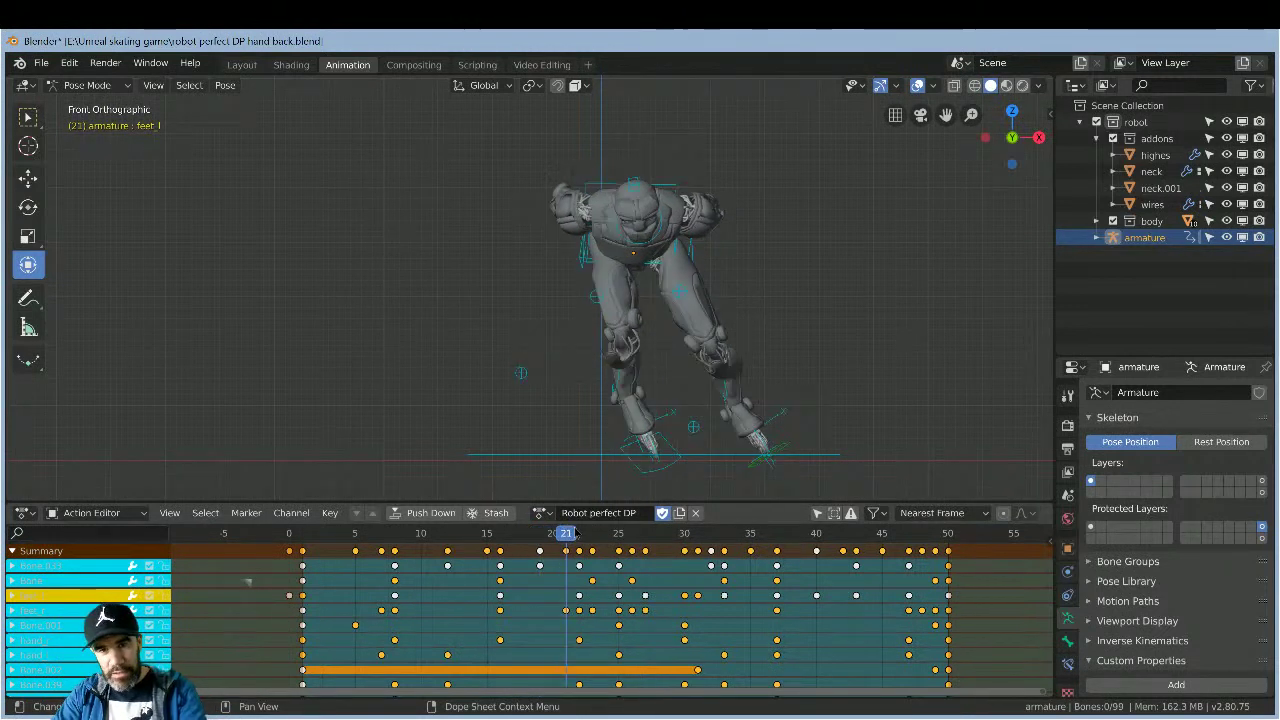
click(579, 533)
click(572, 534)
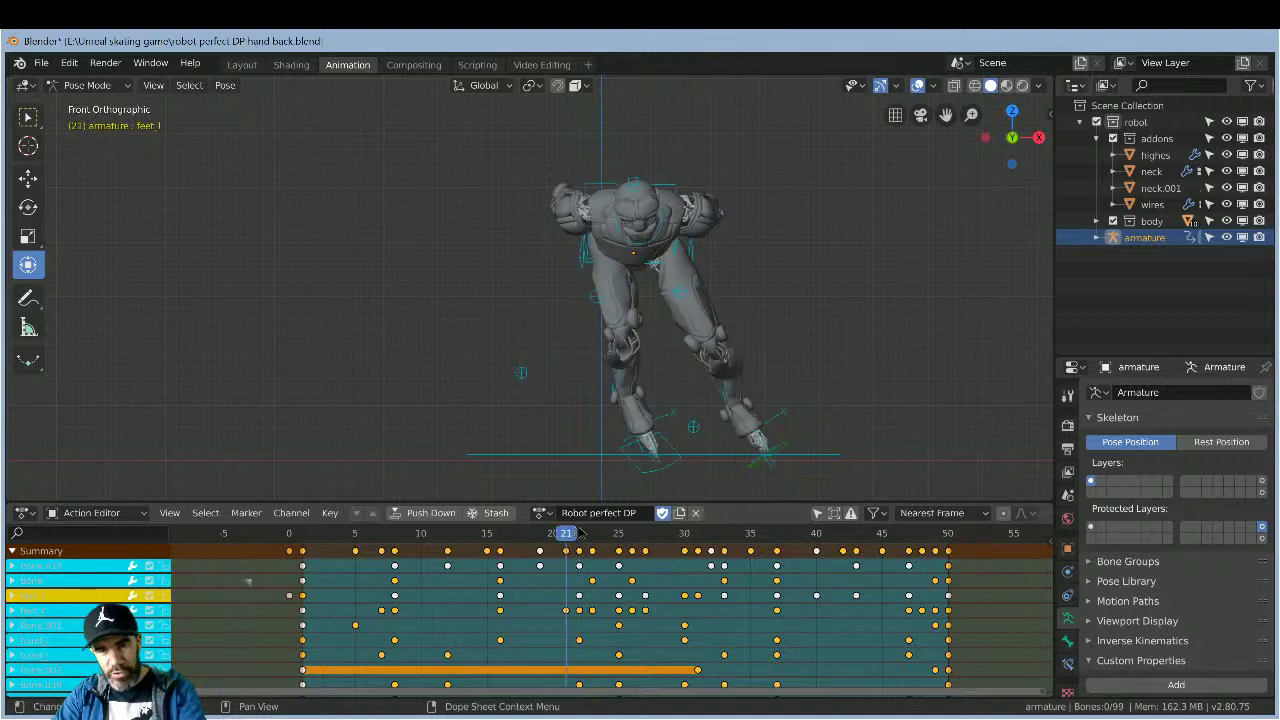
click(581, 533)
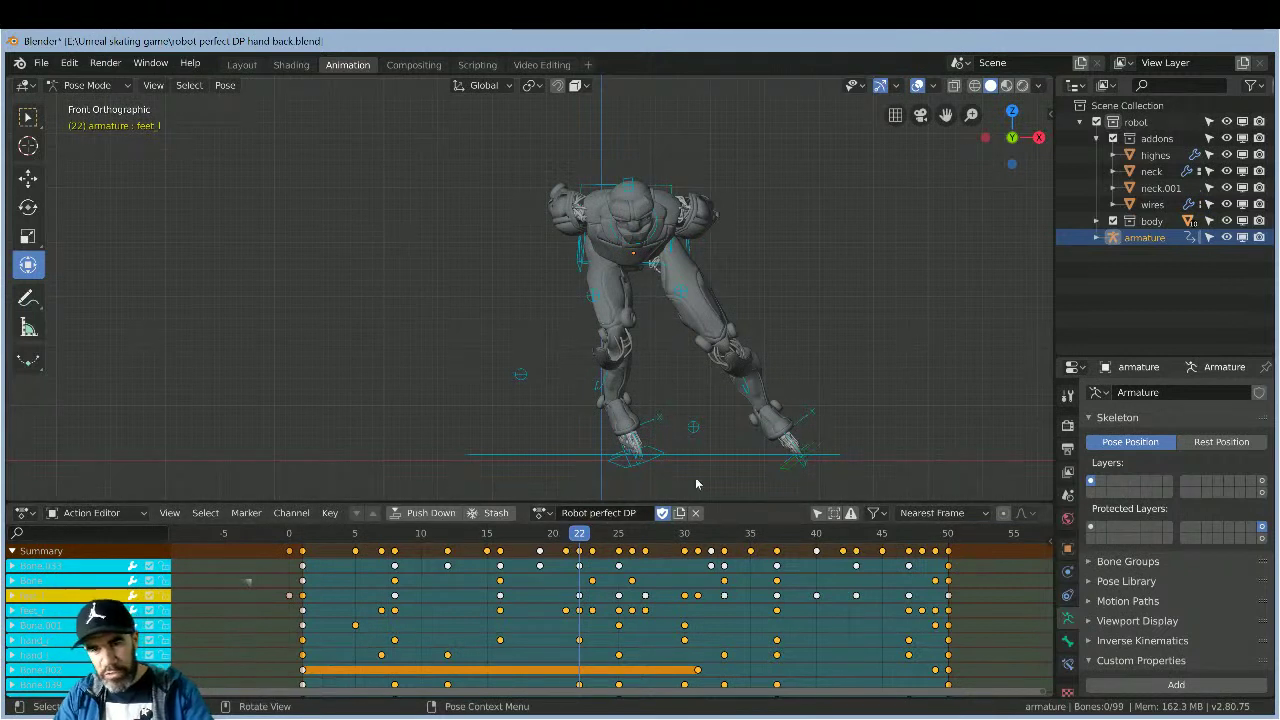
click(593, 537)
click(609, 537)
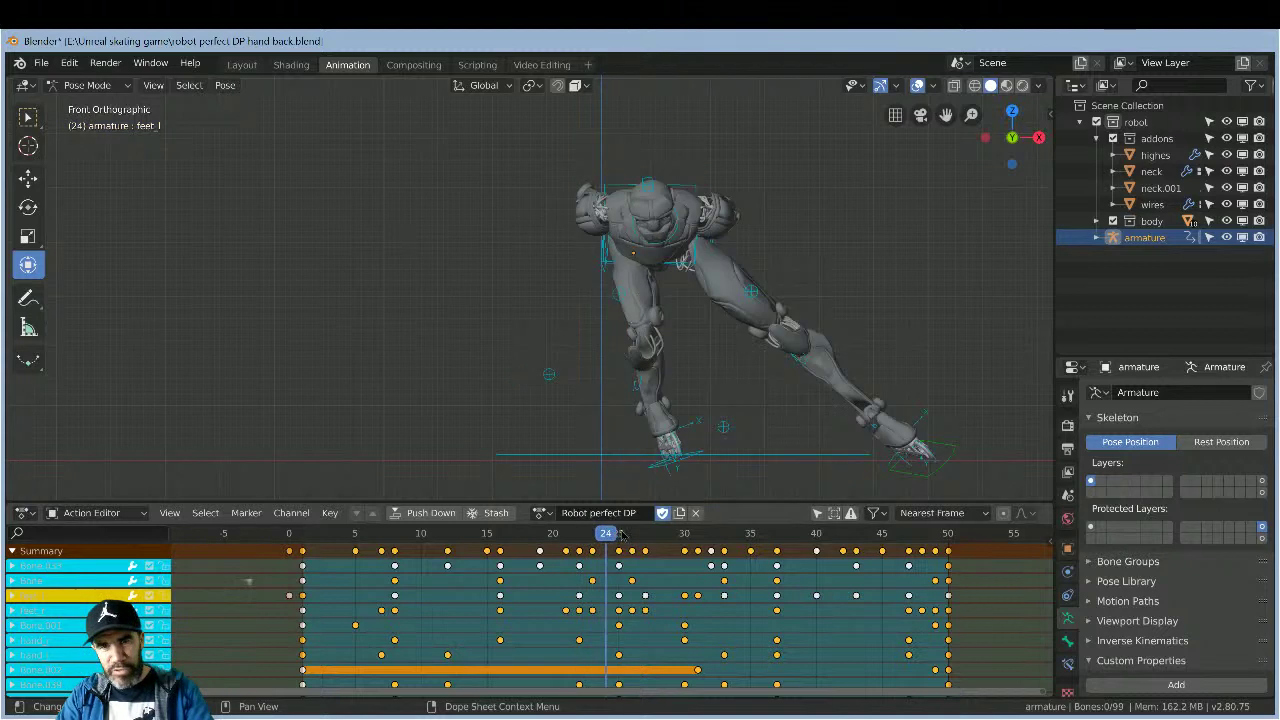
click(622, 537)
mouse_move(624, 537)
mouse_down()
mouse_move(579, 540)
mouse_move(619, 544)
mouse_move(582, 547)
mouse_move(607, 545)
mouse_up()
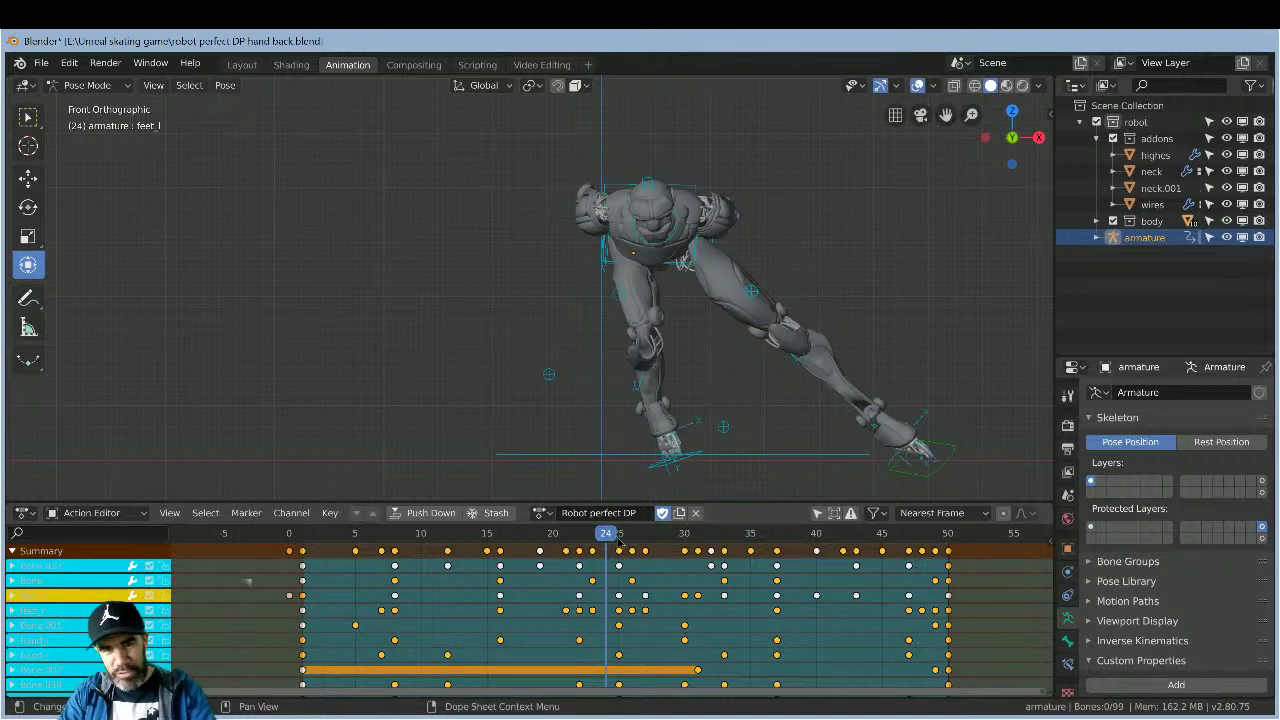
- Scrub onward from frame 25 through 30, 35–38 and 42 up to frame 45
click(618, 541)
drag(636, 543, 641, 548)
click(620, 547)
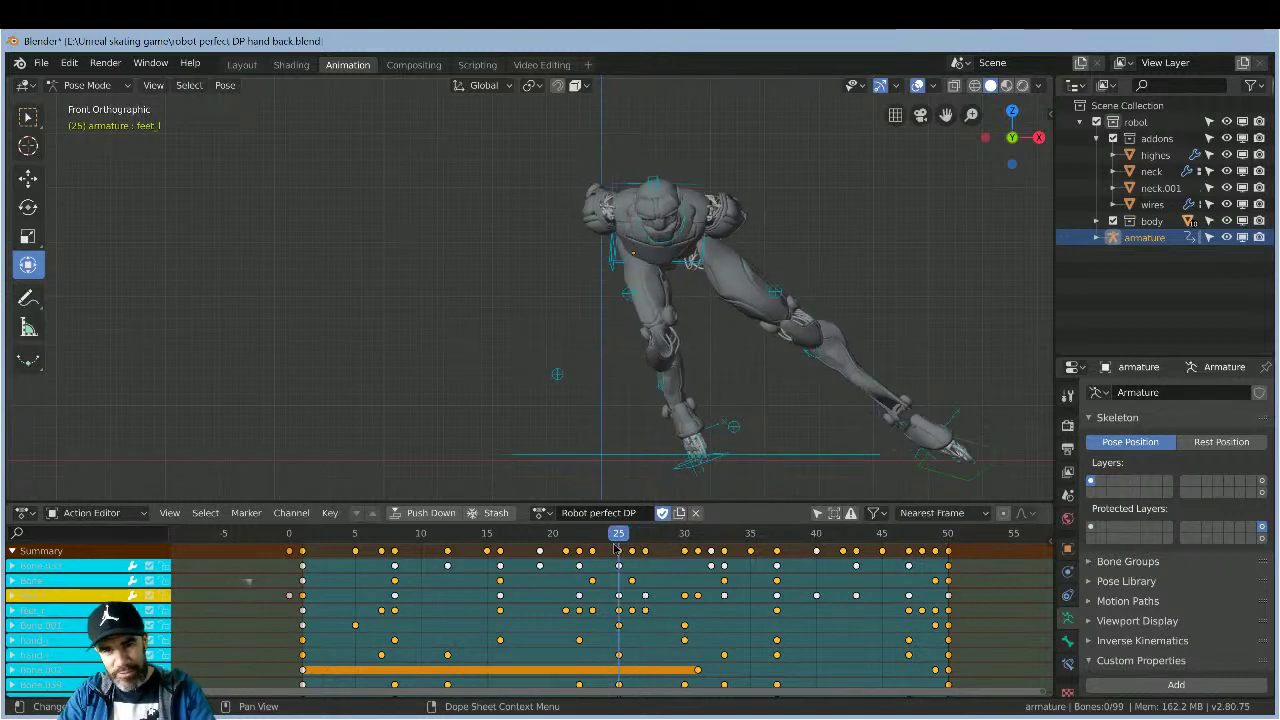
click(632, 548)
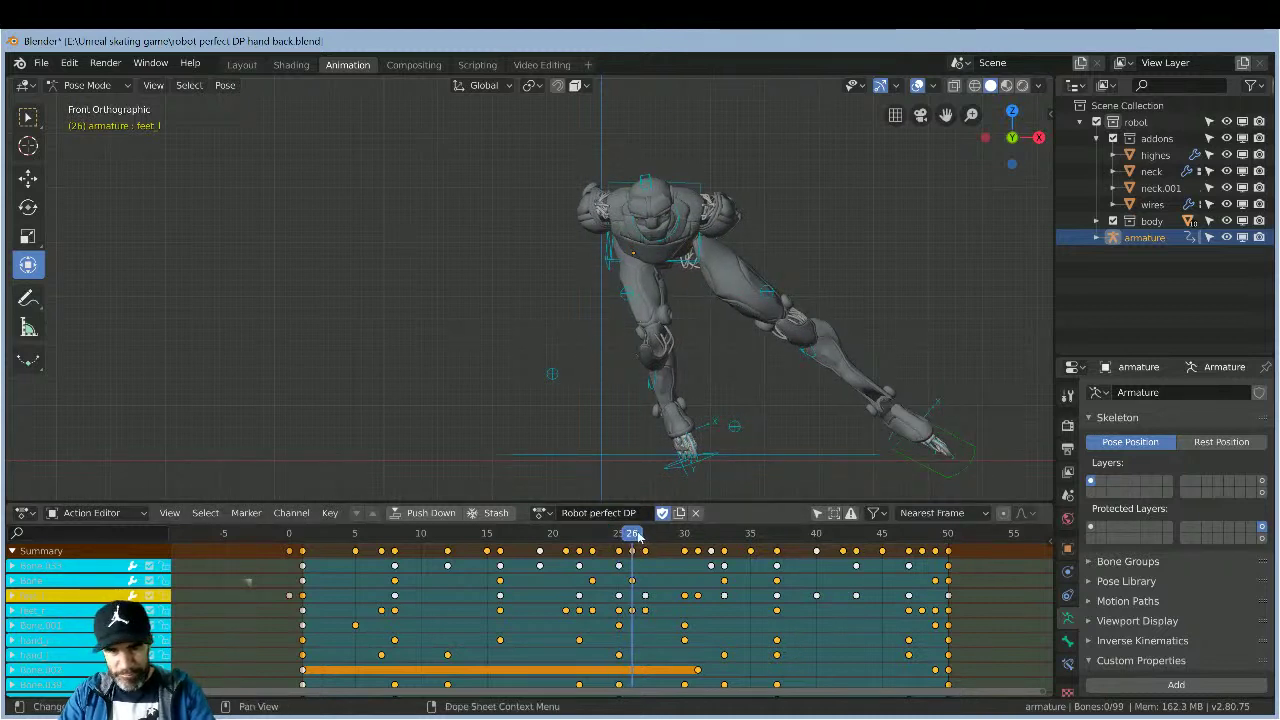
drag(650, 540, 750, 548)
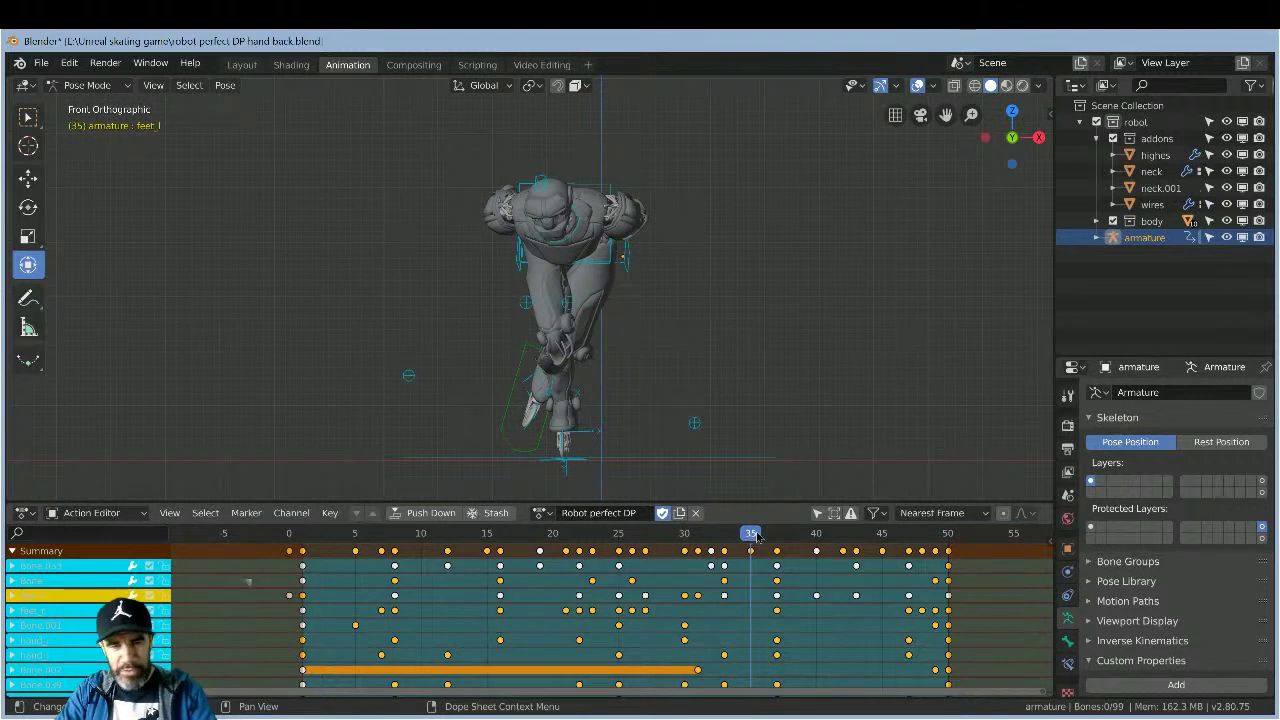
drag(776, 540, 826, 549)
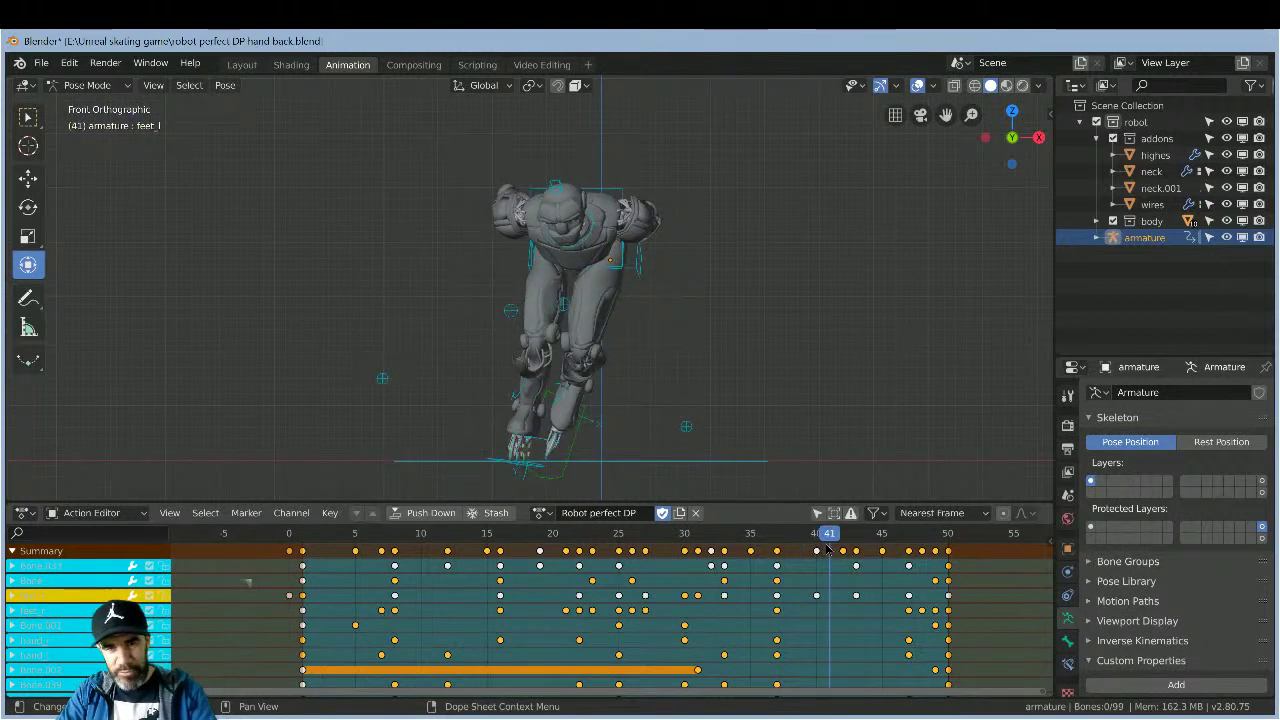
click(843, 549)
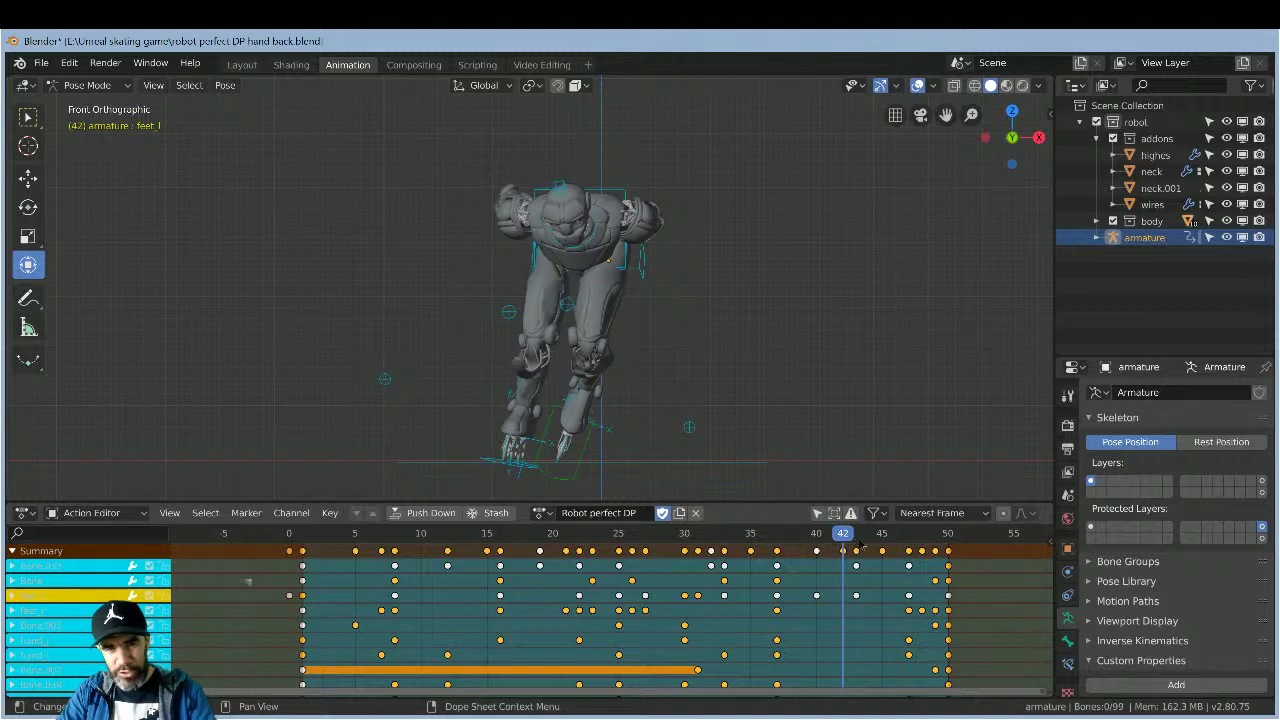
drag(858, 543, 881, 533)
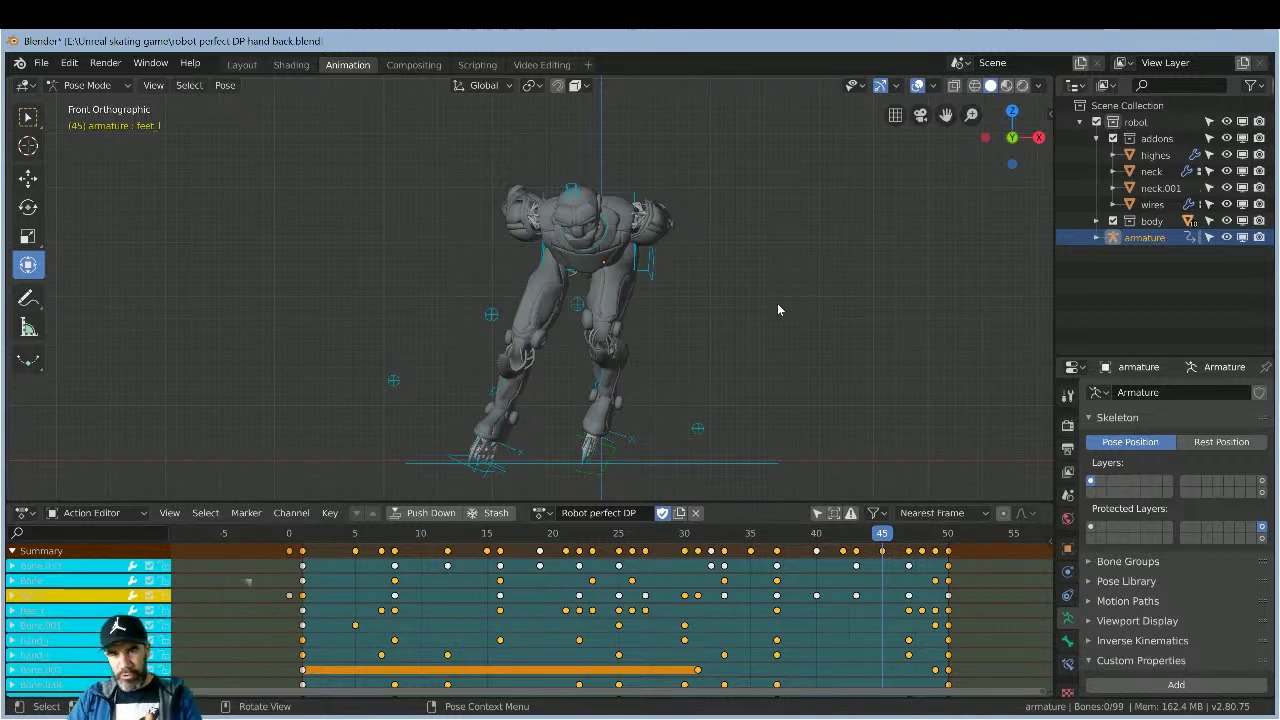
- Select the right foot bone feet_r at frame 45 and zoom out slightly
click(457, 460)
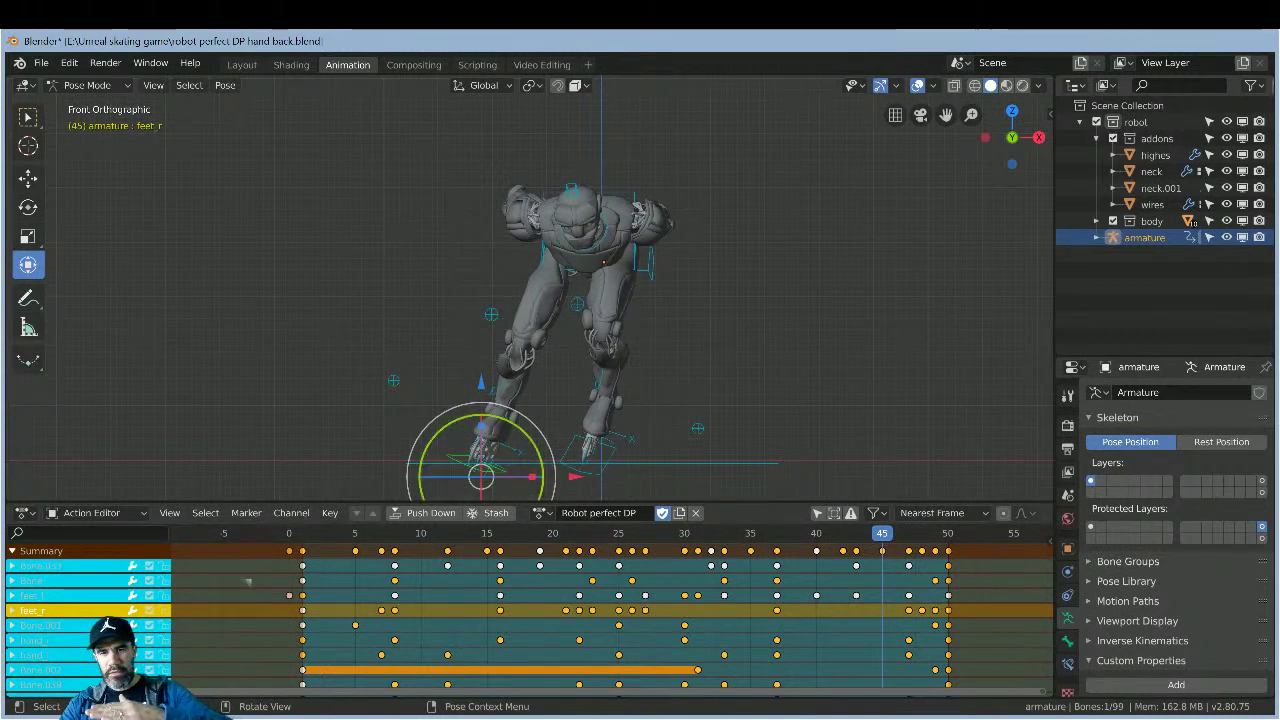
scroll(480, 458, down, 1)
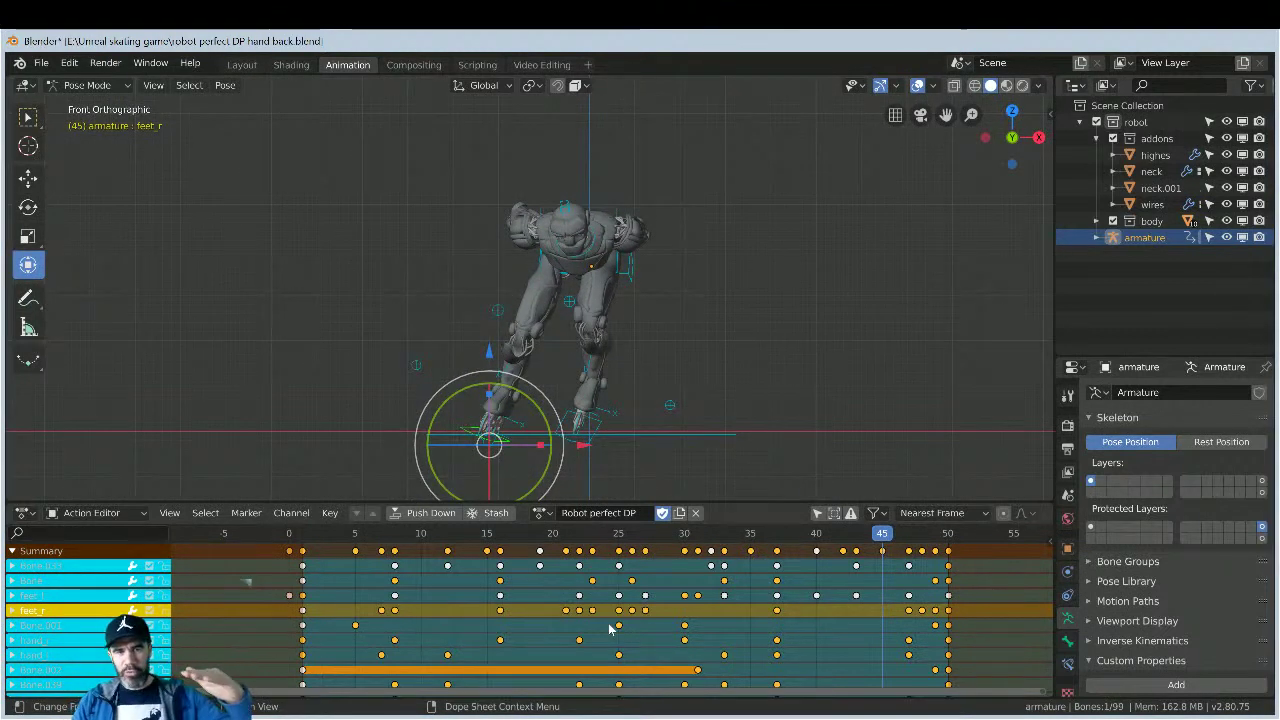